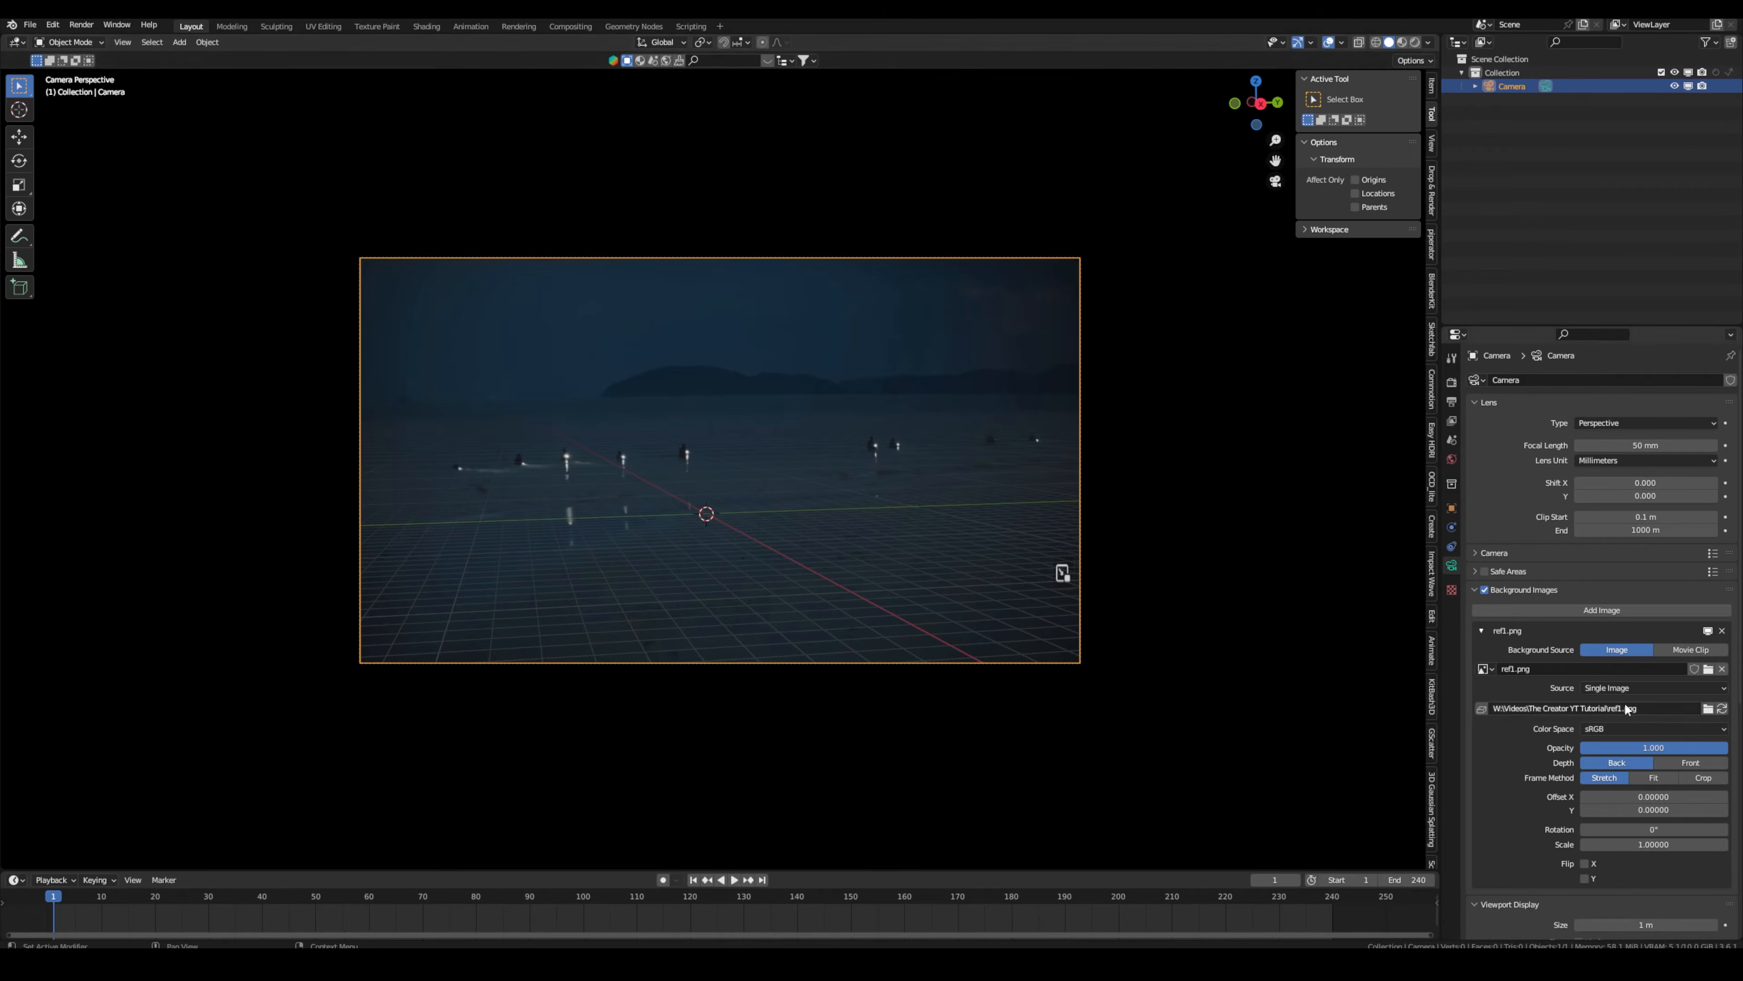
# Add a second background image to the camera and load ref2.png into it.
pyautogui.click(1602, 610)
pyautogui.scroll(-3, 1612, 867)
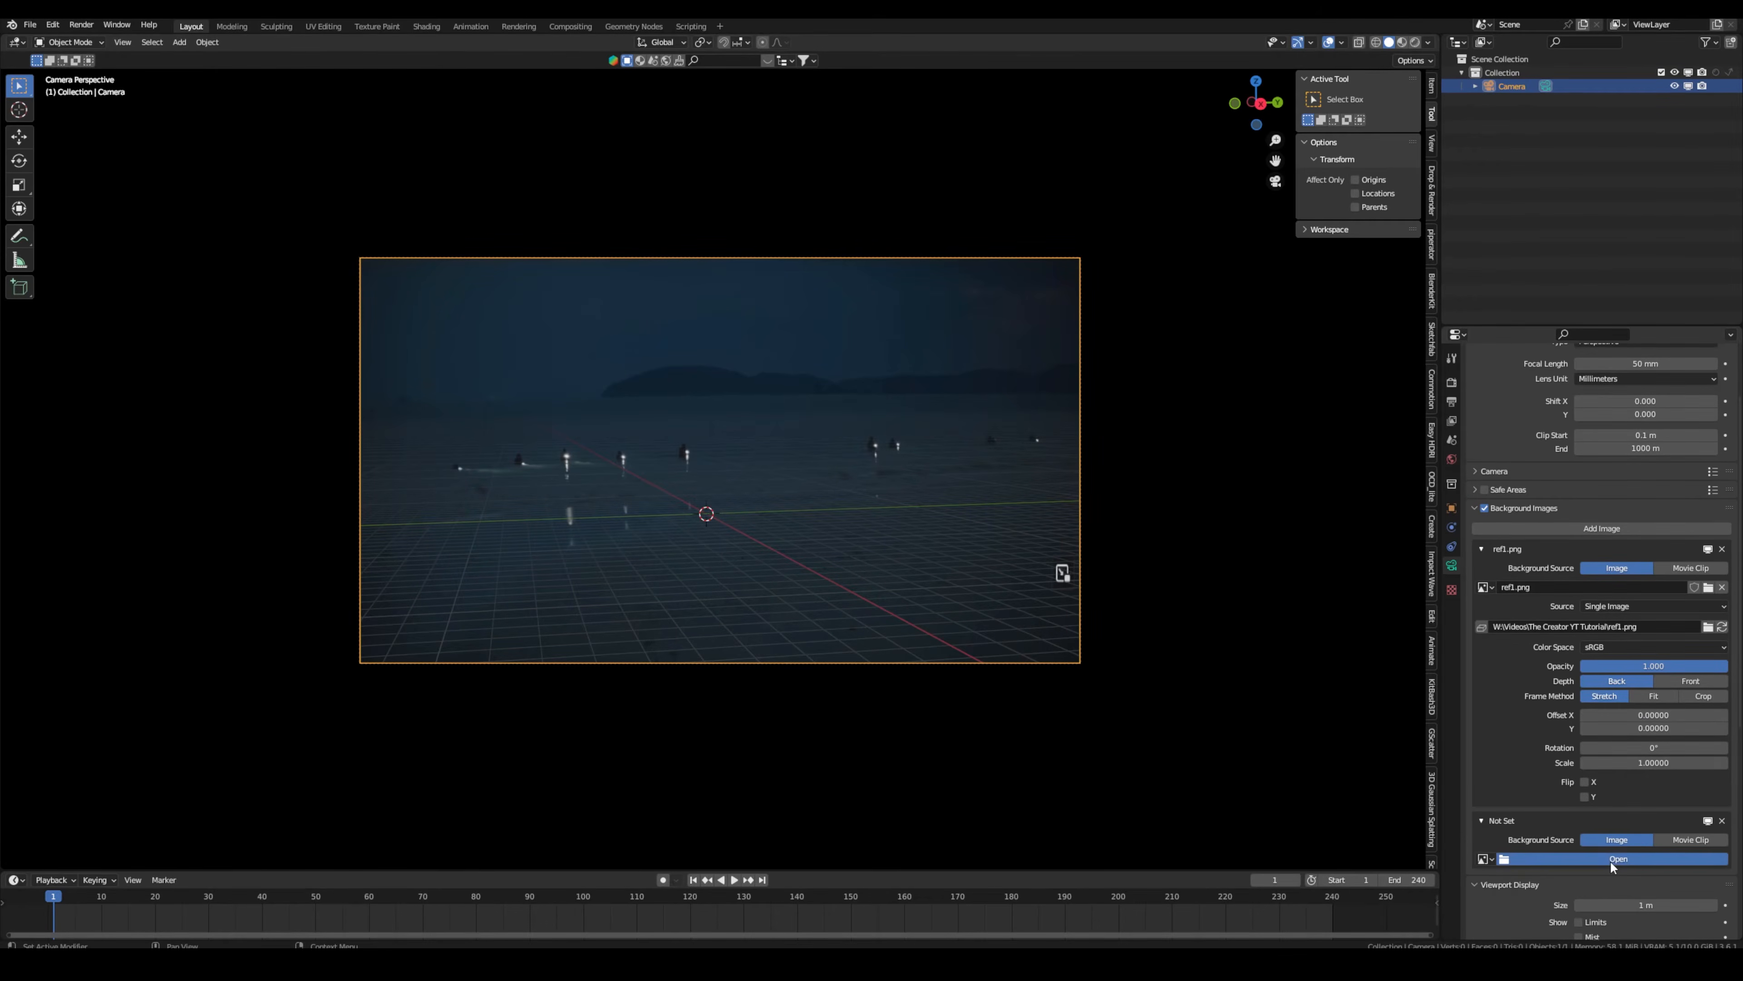
pyautogui.click(1613, 867)
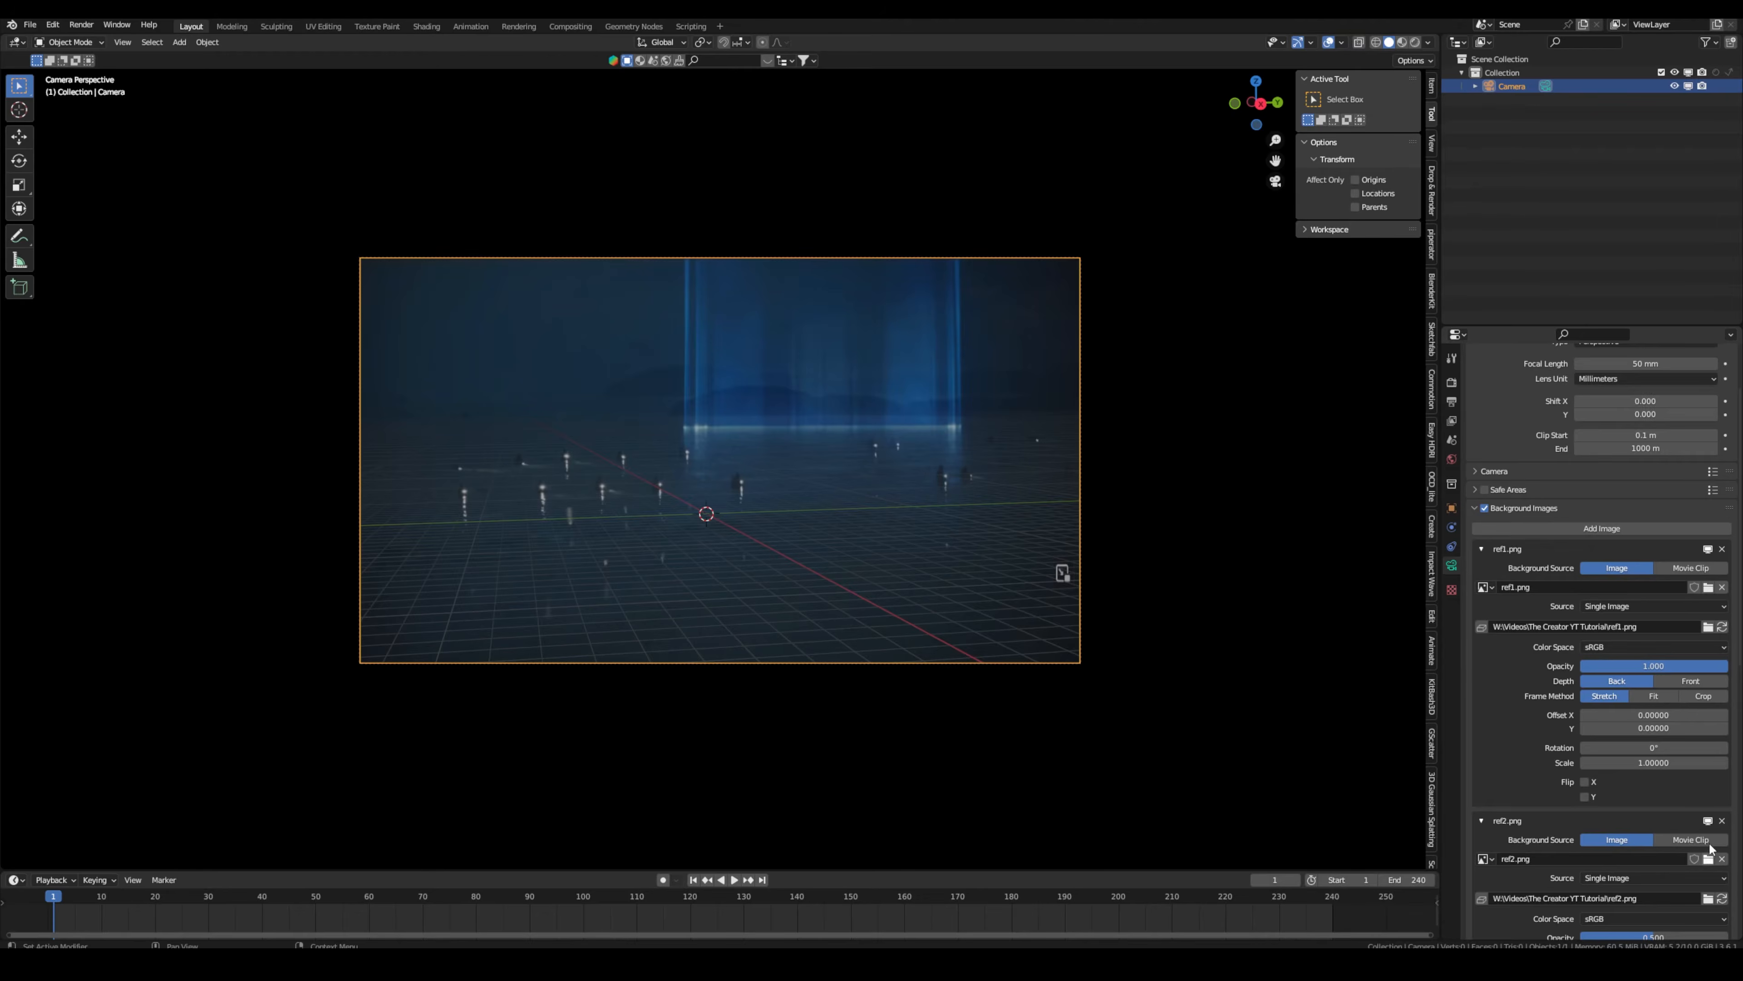
pyautogui.scroll(-4, 1710, 849)
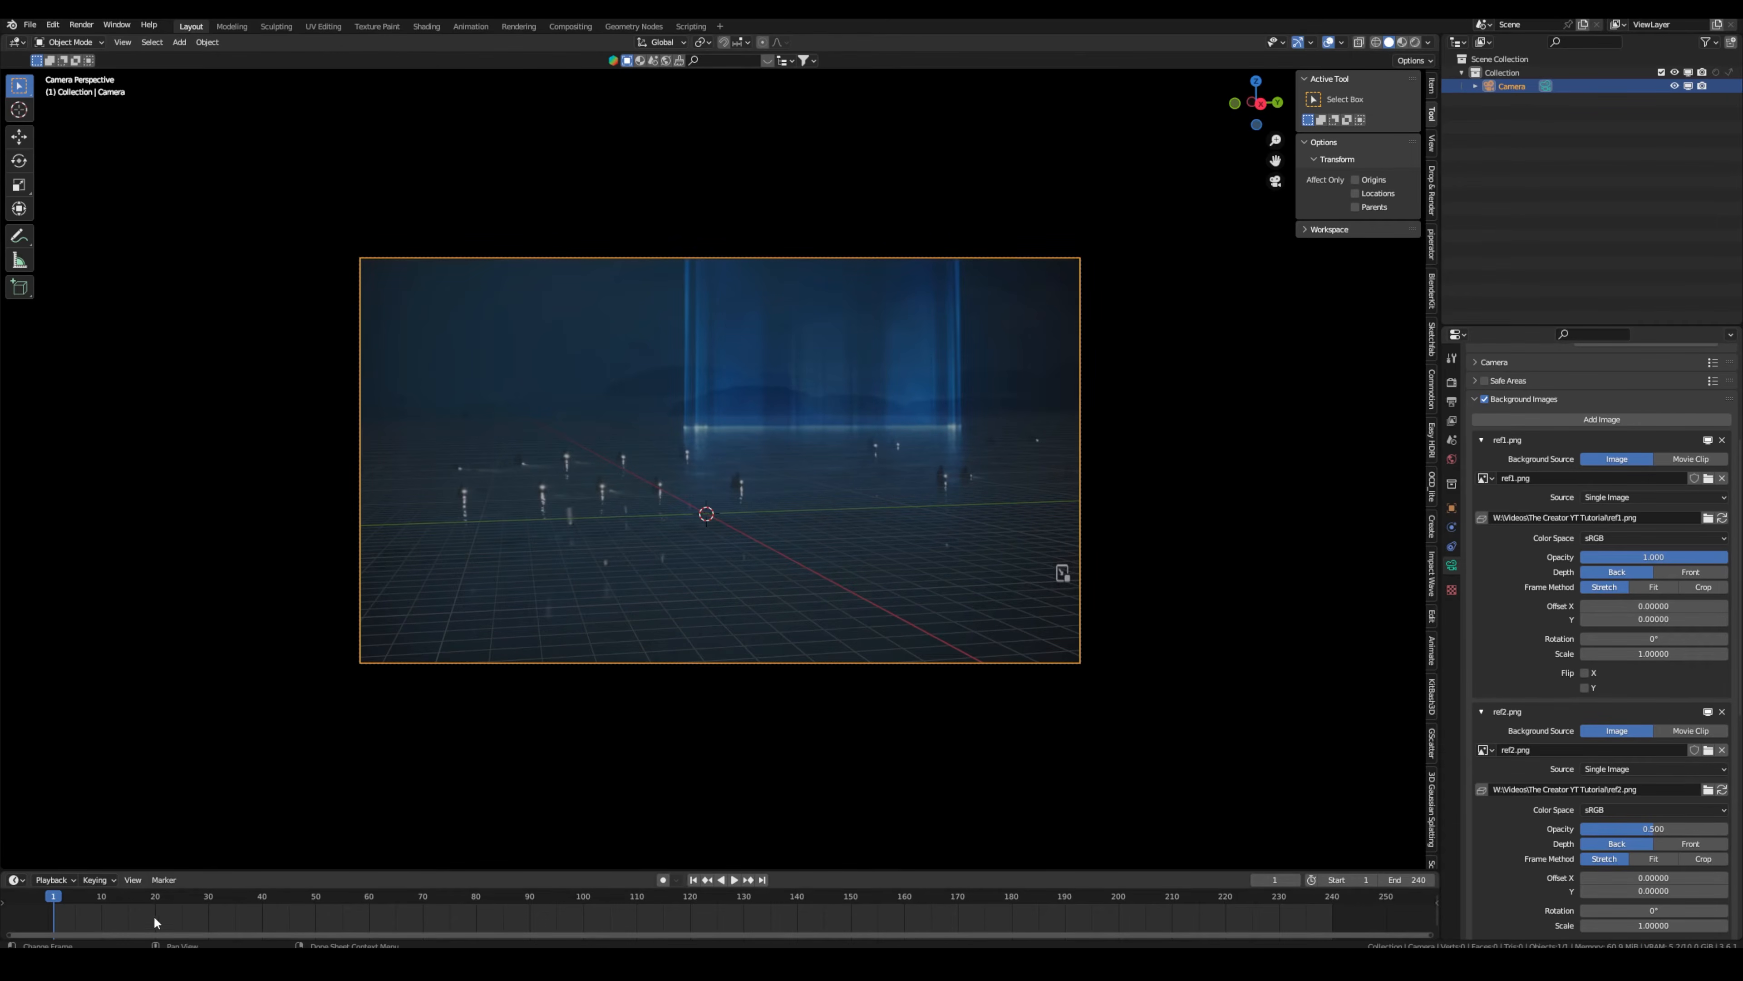
# Set the timeline's end frame to 120 and keep the frame rate at 24 fps.
pyautogui.press('Home')
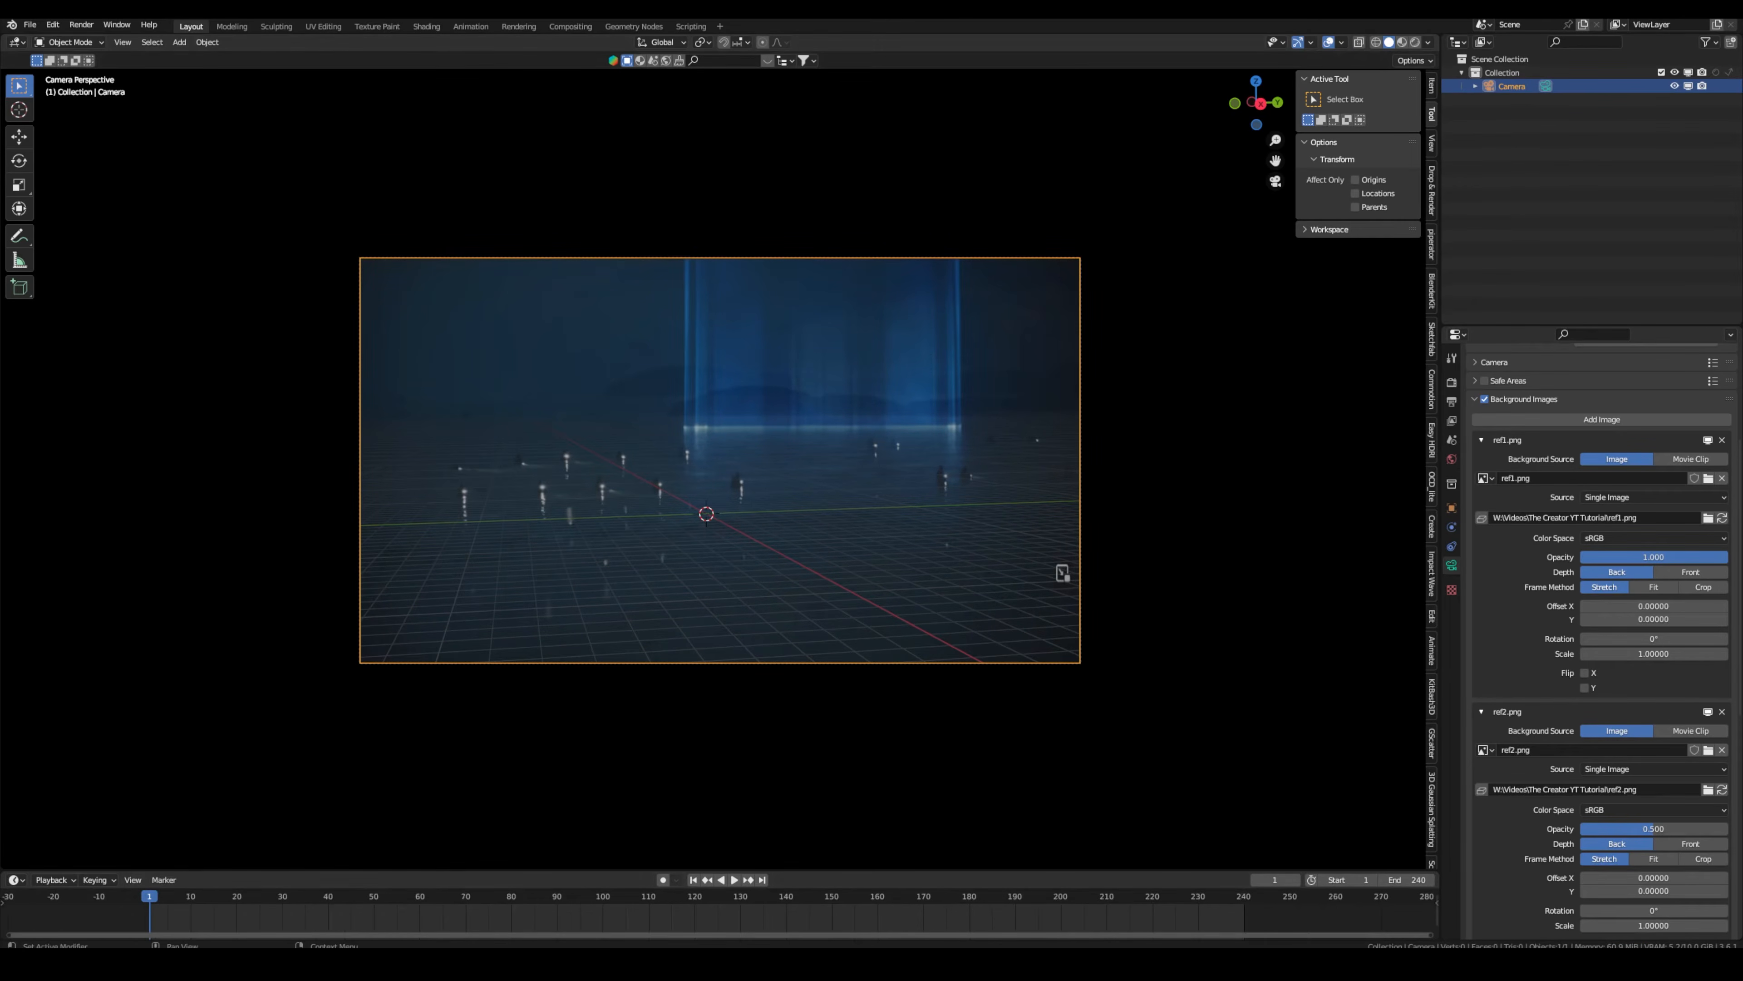
pyautogui.write('120')
pyautogui.press('Return')
pyautogui.click(1452, 401)
pyautogui.click(1606, 505)
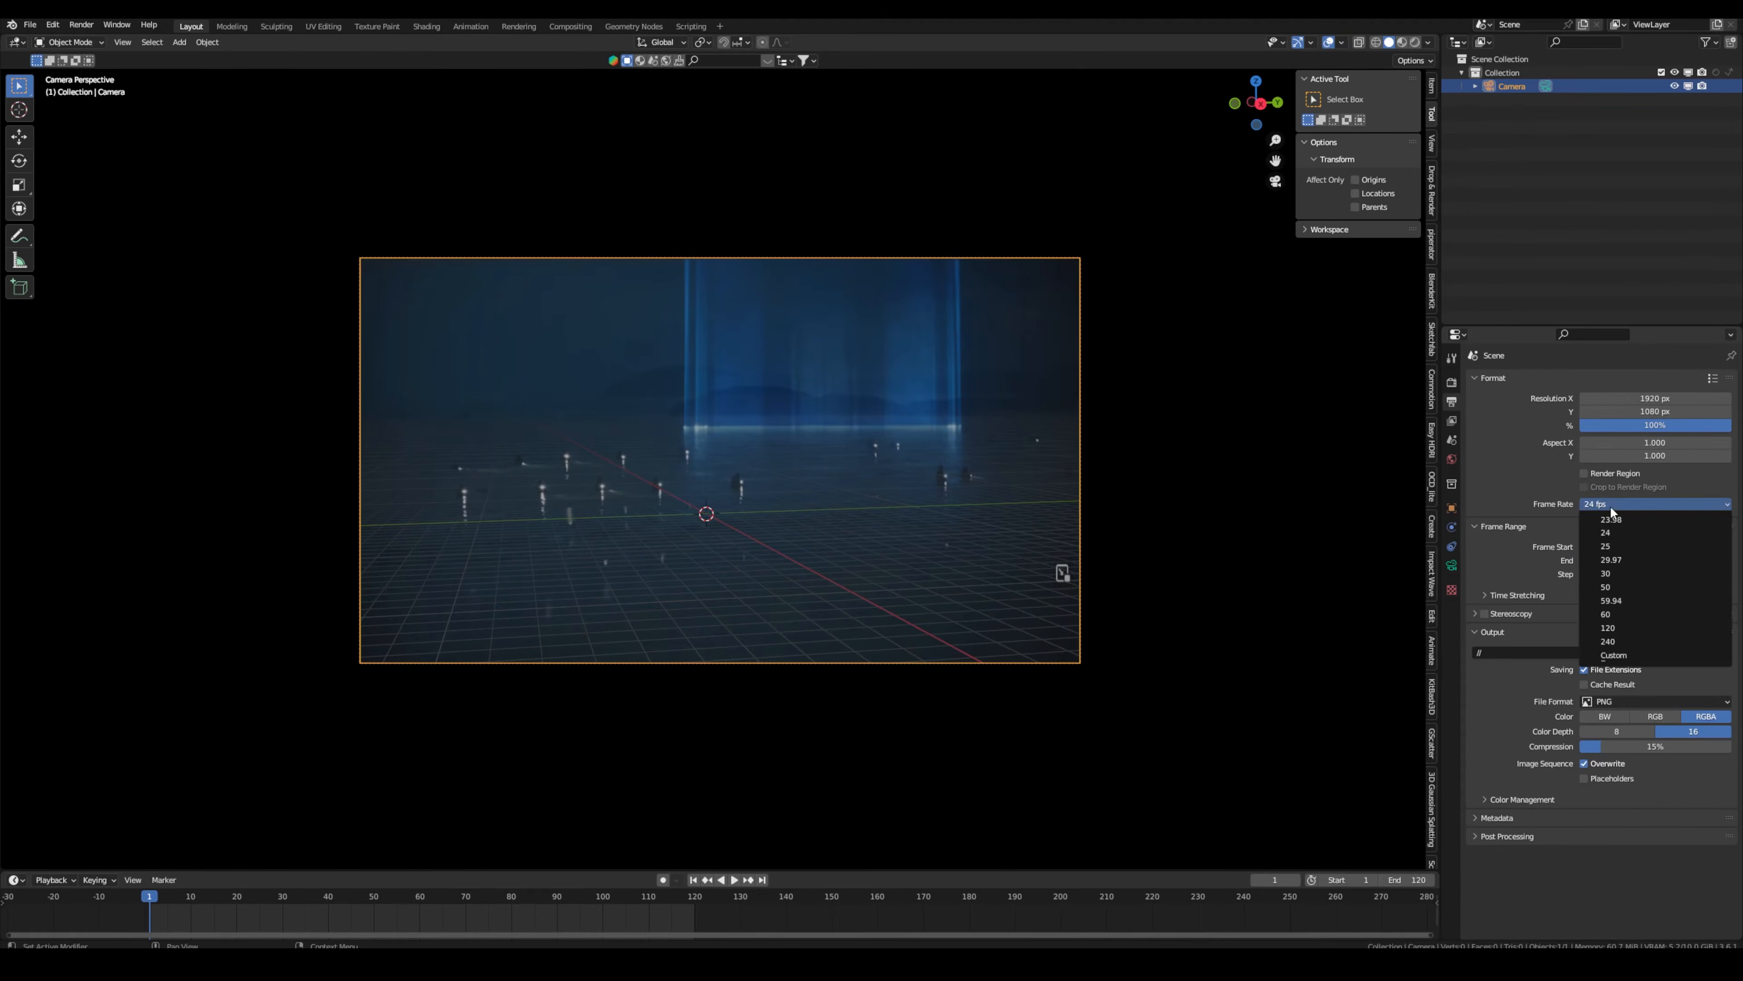
pyautogui.click(1603, 511)
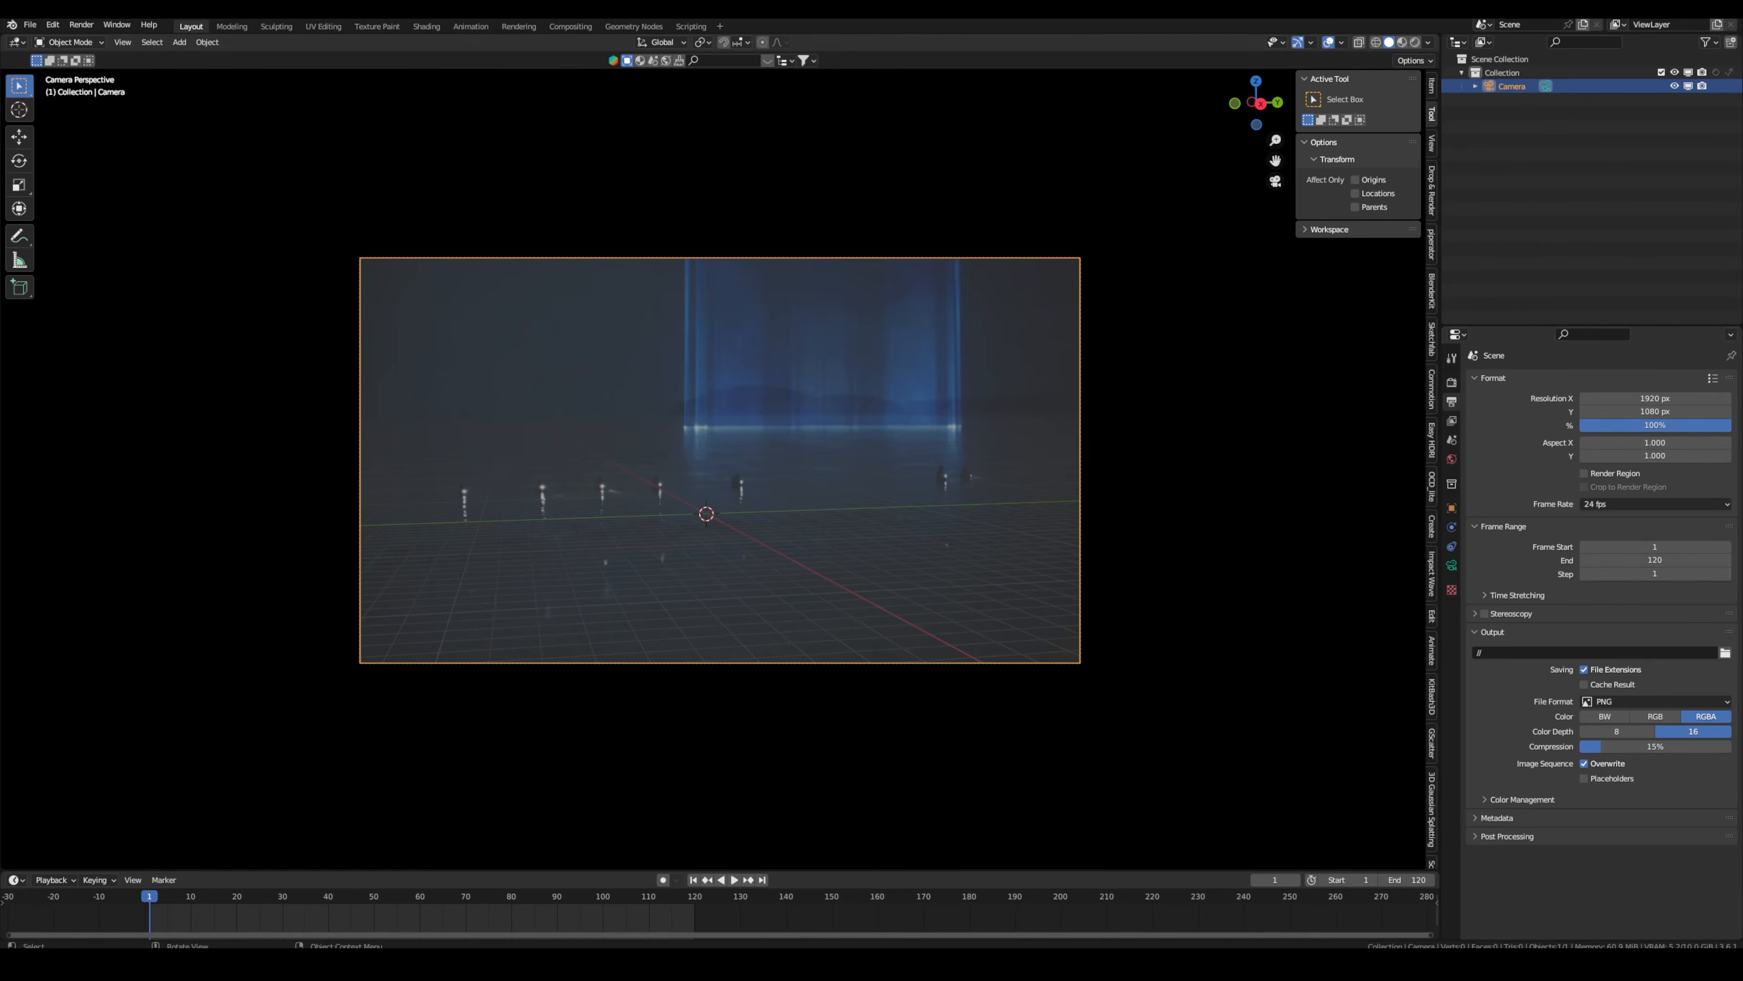
# Set the render resolution to 2100 by 900 px.
pyautogui.click(1655, 399)
pyautogui.write('2100')
pyautogui.press('Tab')
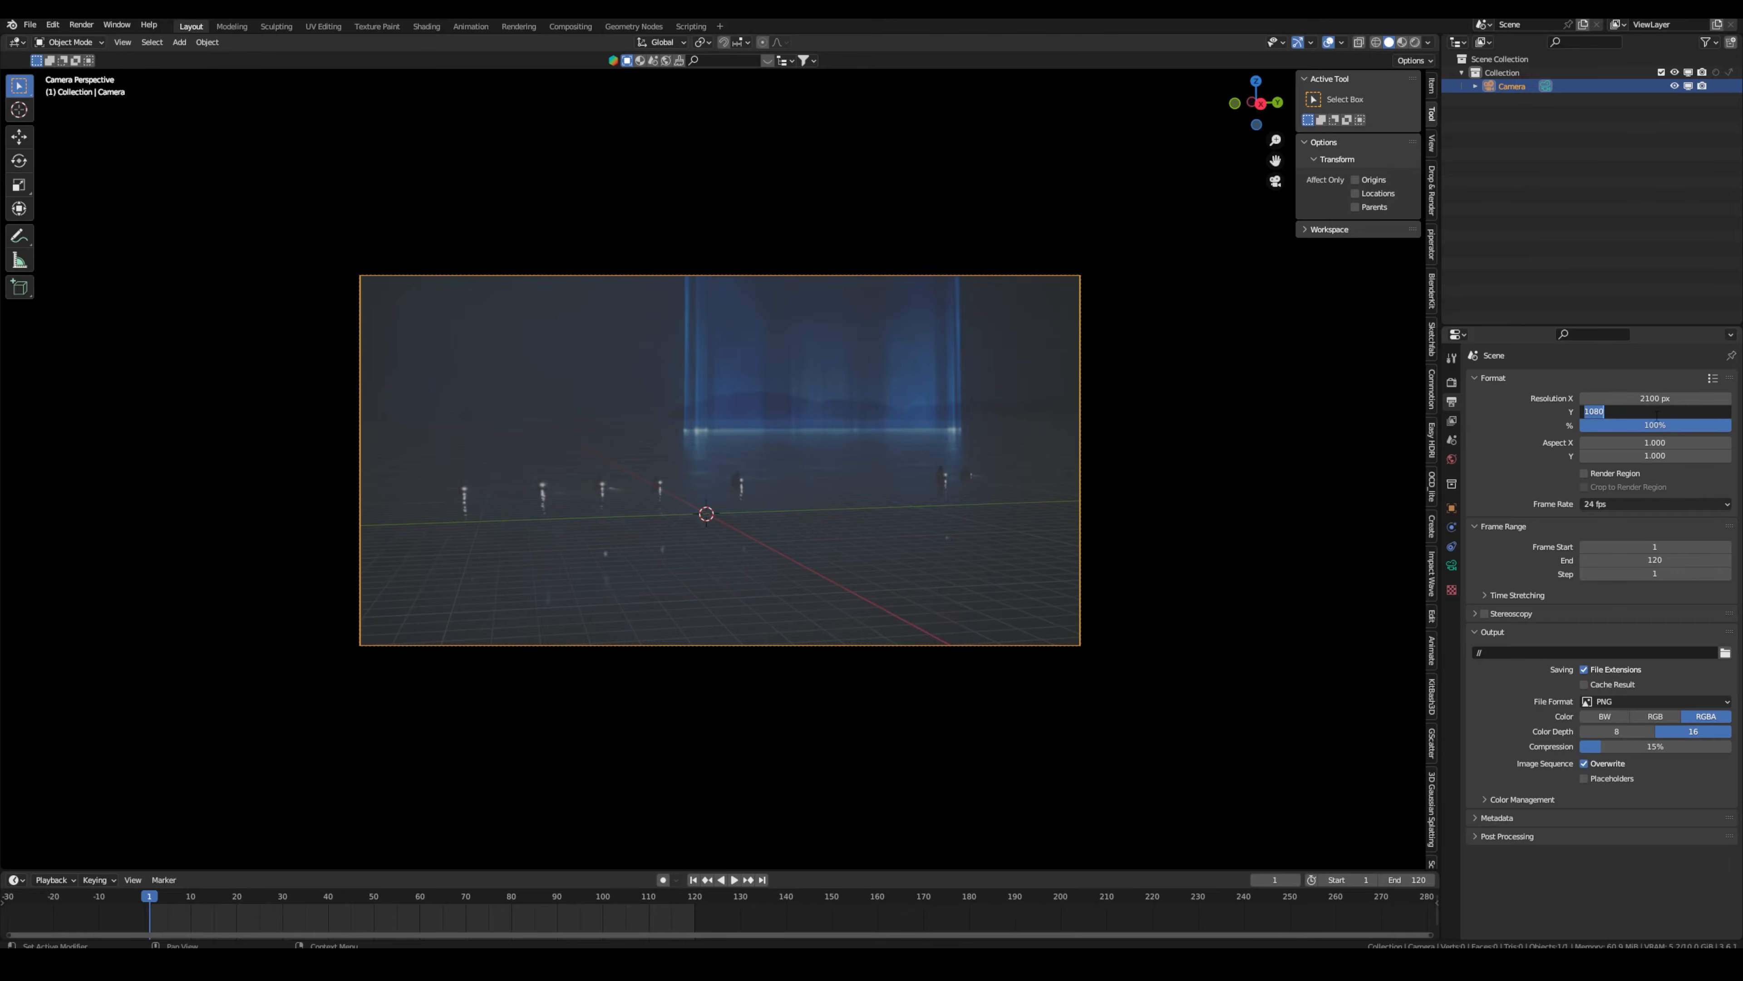
pyautogui.write('900')
pyautogui.press('Return')
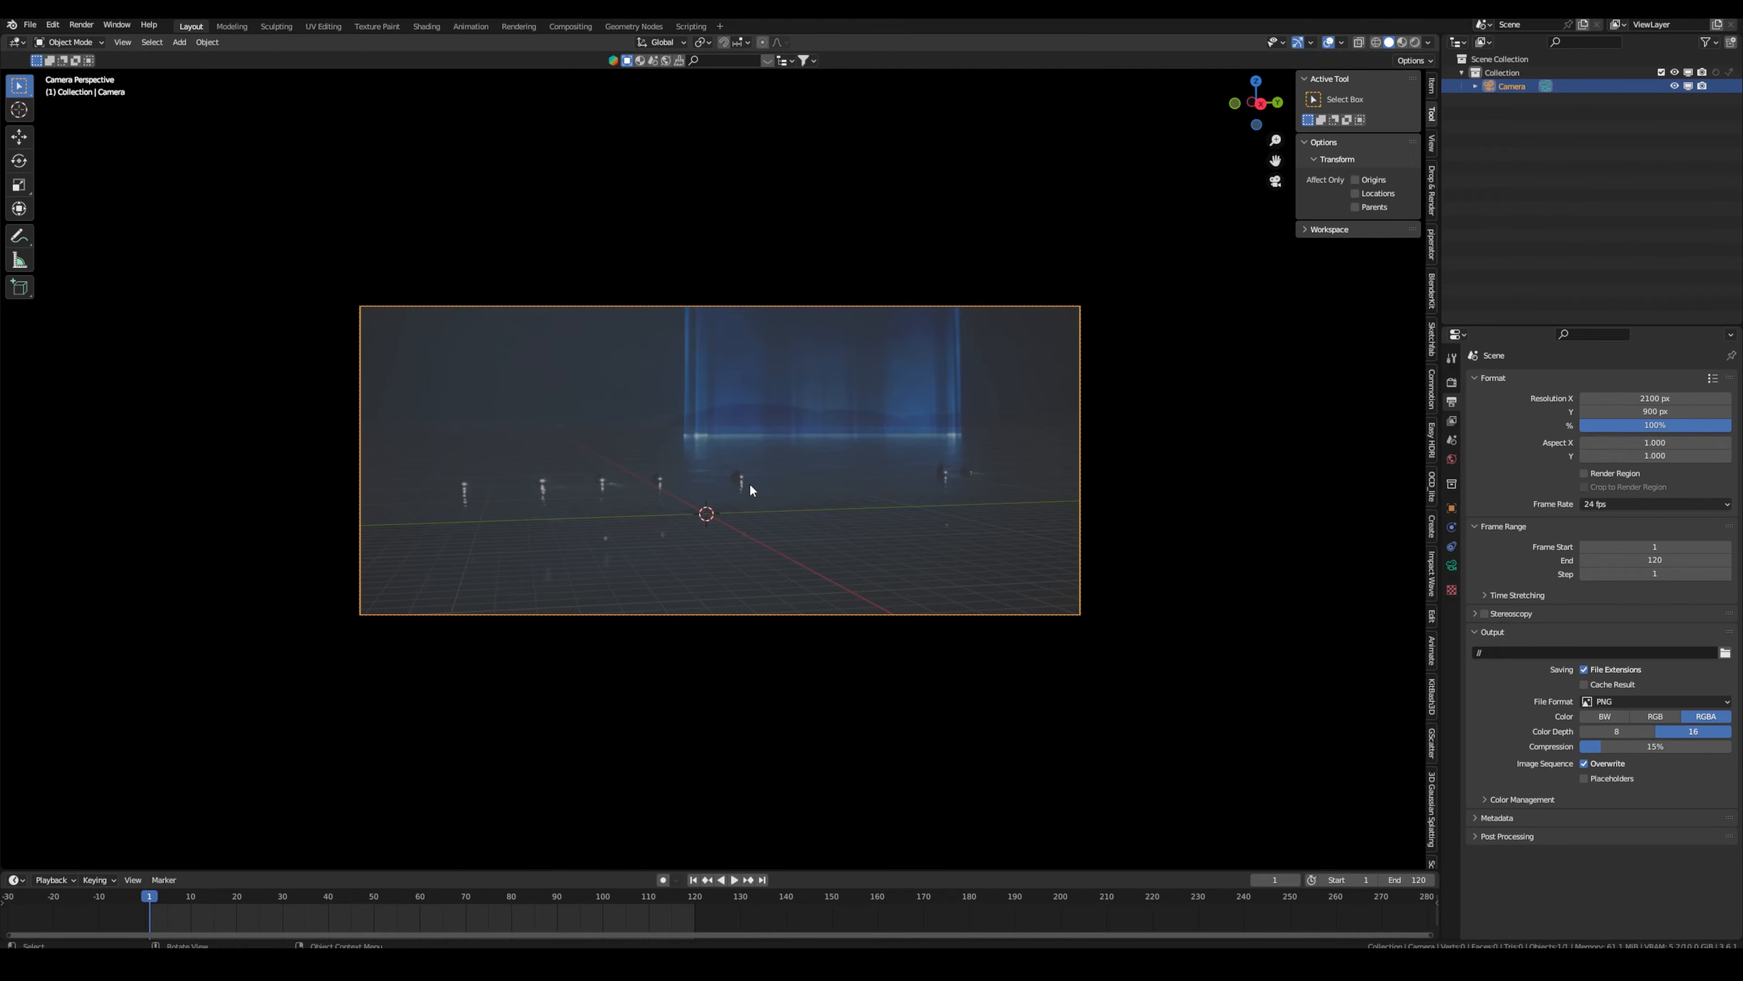
# Show the ref1.png camera background image and hide ref2.png.
pyautogui.click(1451, 564)
pyautogui.scroll(-3, 1599, 618)
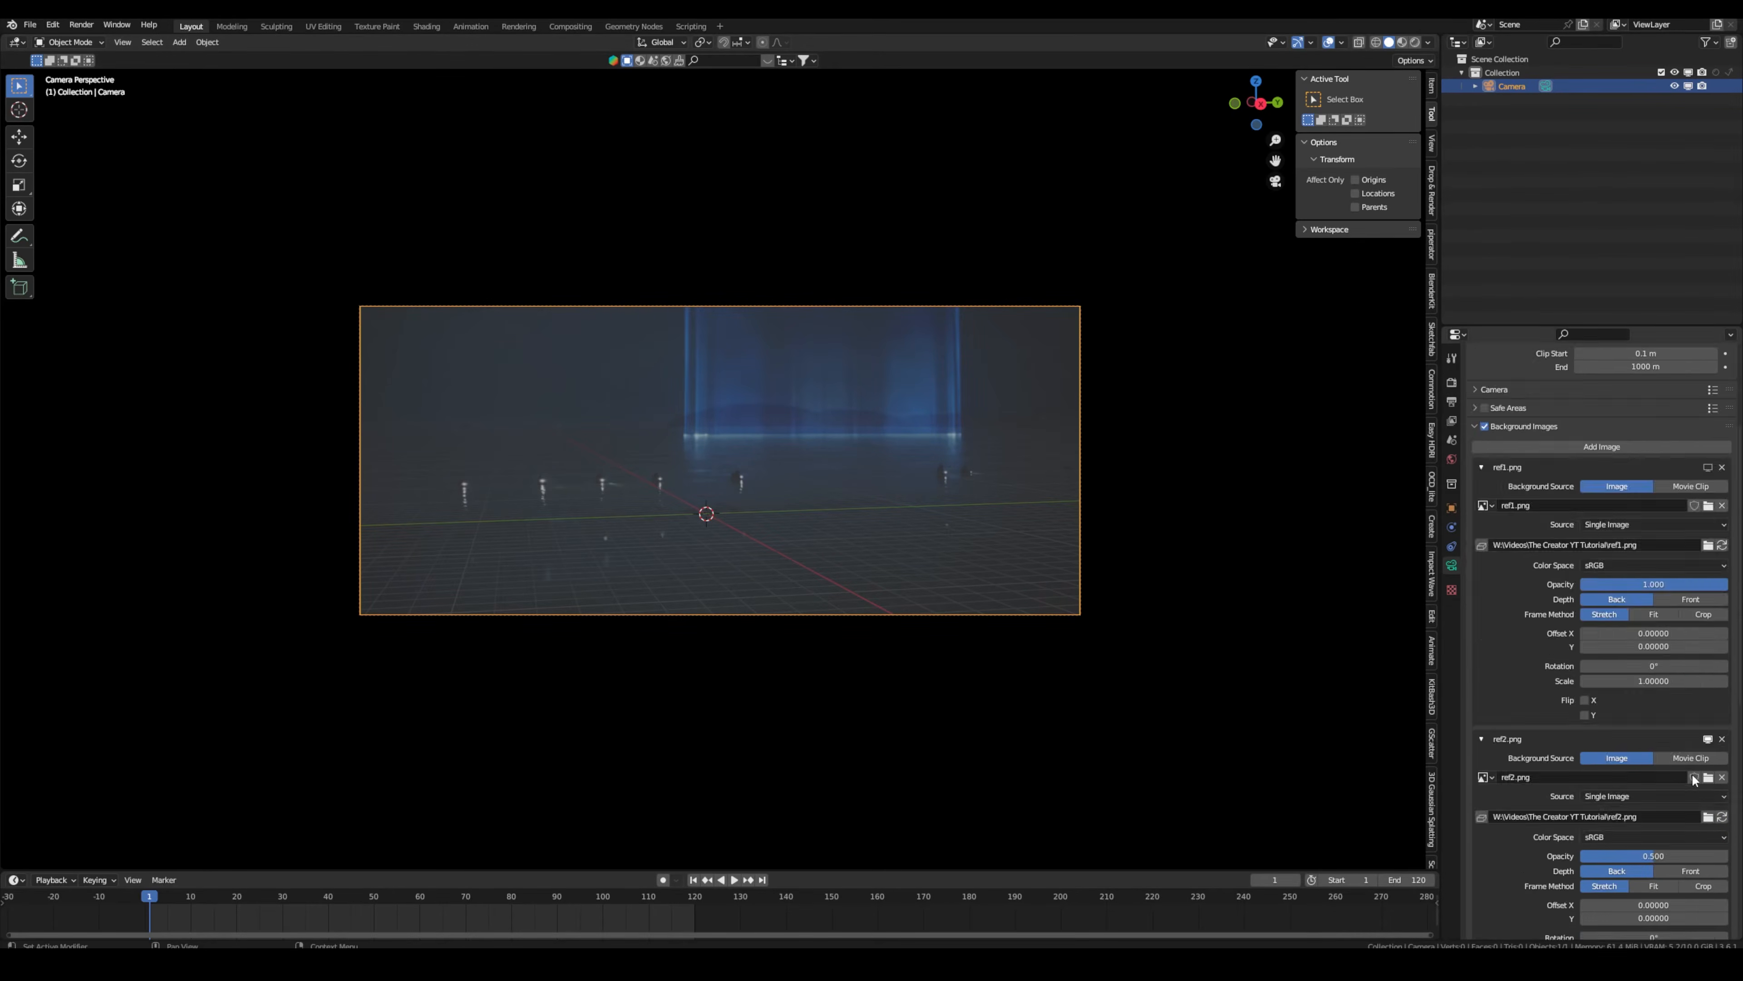
pyautogui.click(1706, 467)
# Add a plane mesh and scale it up to cover the foreground as the ground.
pyautogui.hotkey('shift', 'a')
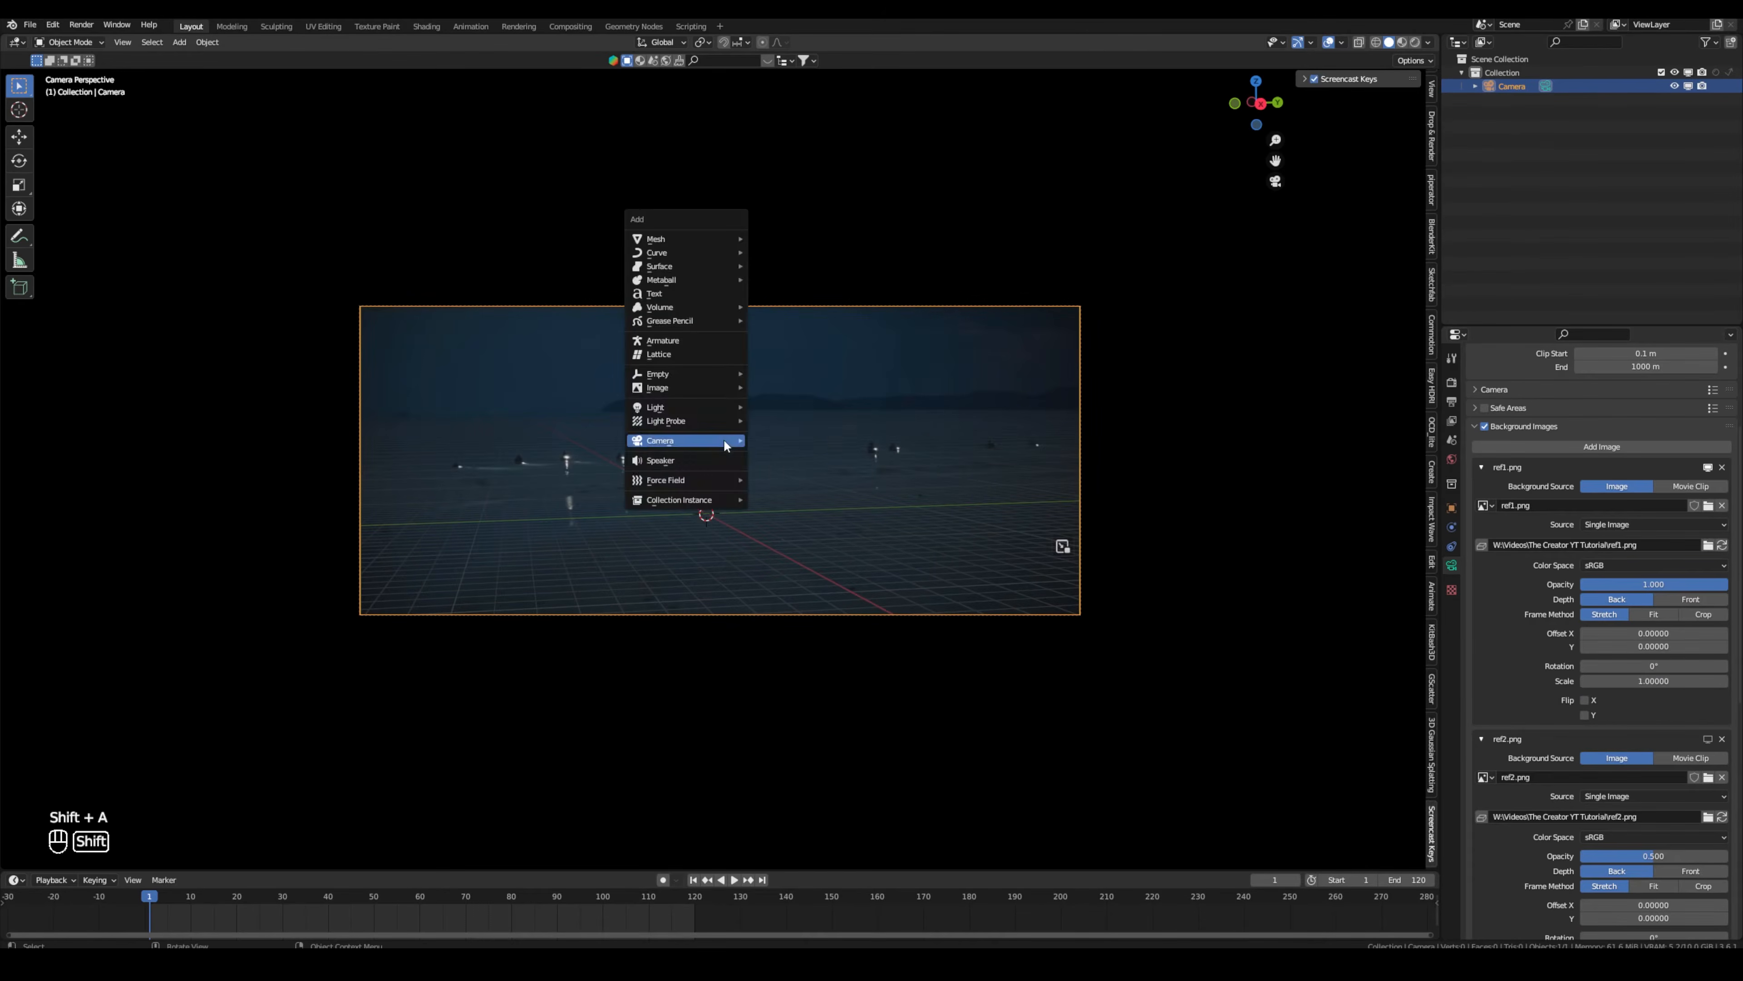
pyautogui.moveTo(729, 232)
pyautogui.click(794, 235)
pyautogui.press('s')
pyautogui.click(147, 499)
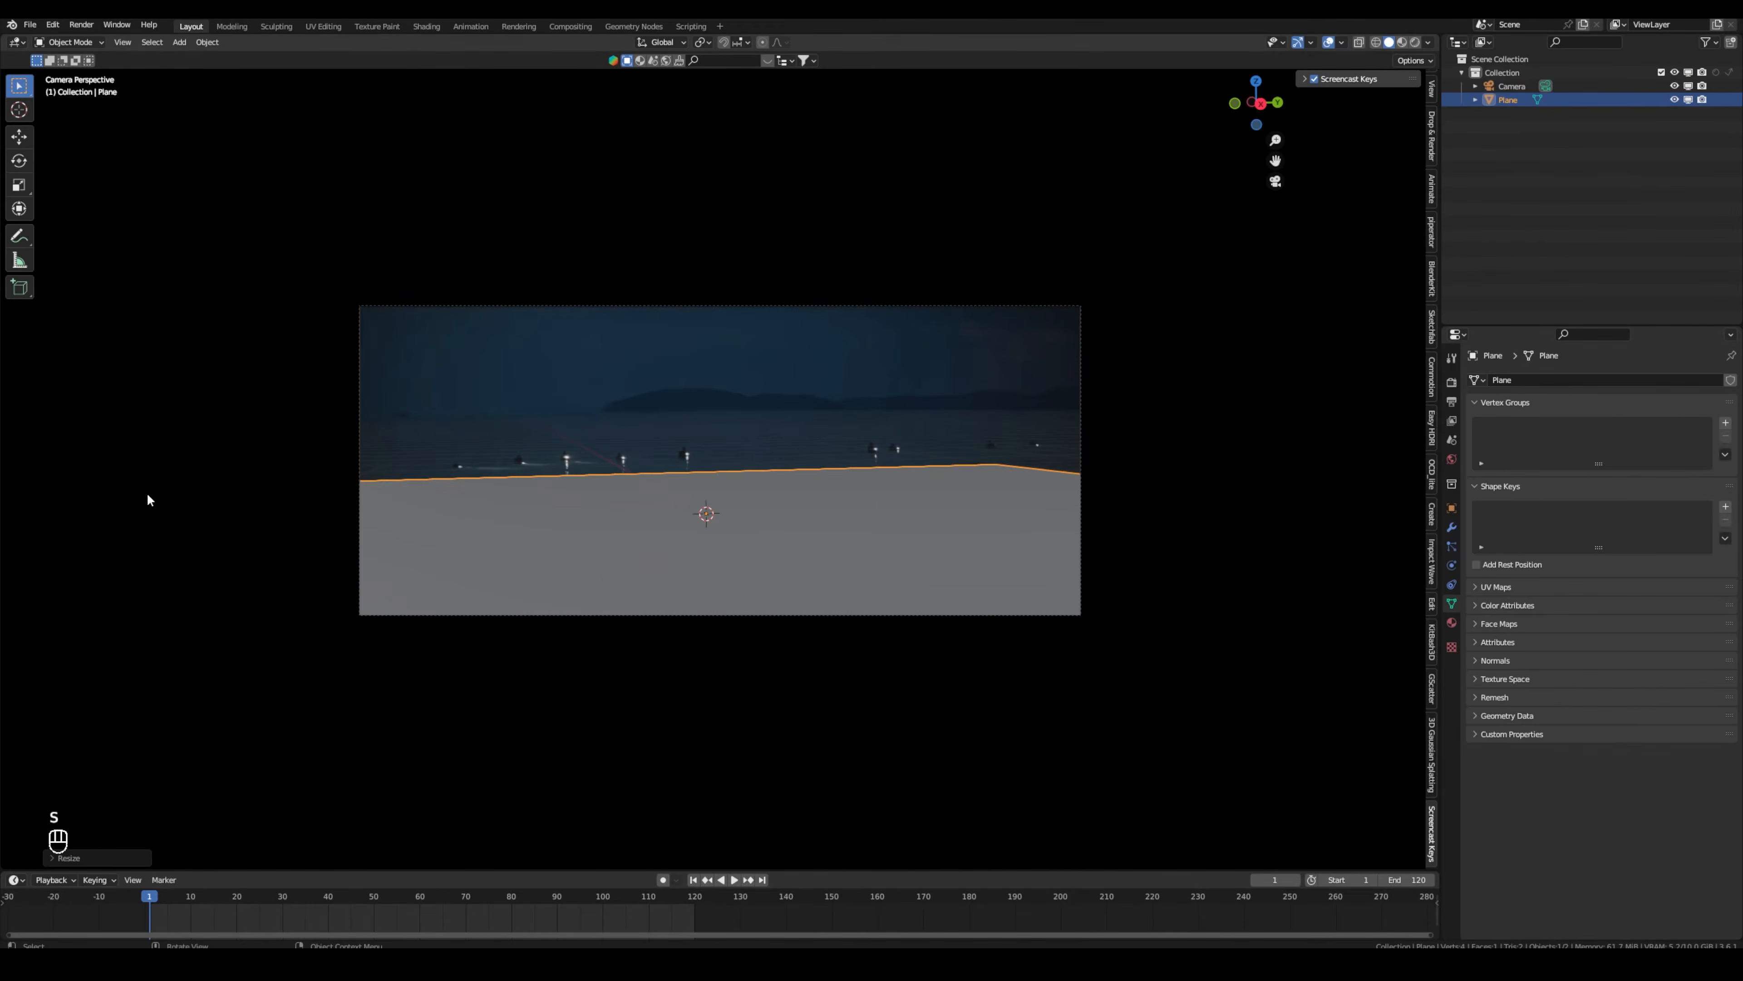
# Set the ground plane's X and Y dimensions to 500 m.
pyautogui.click(1432, 88)
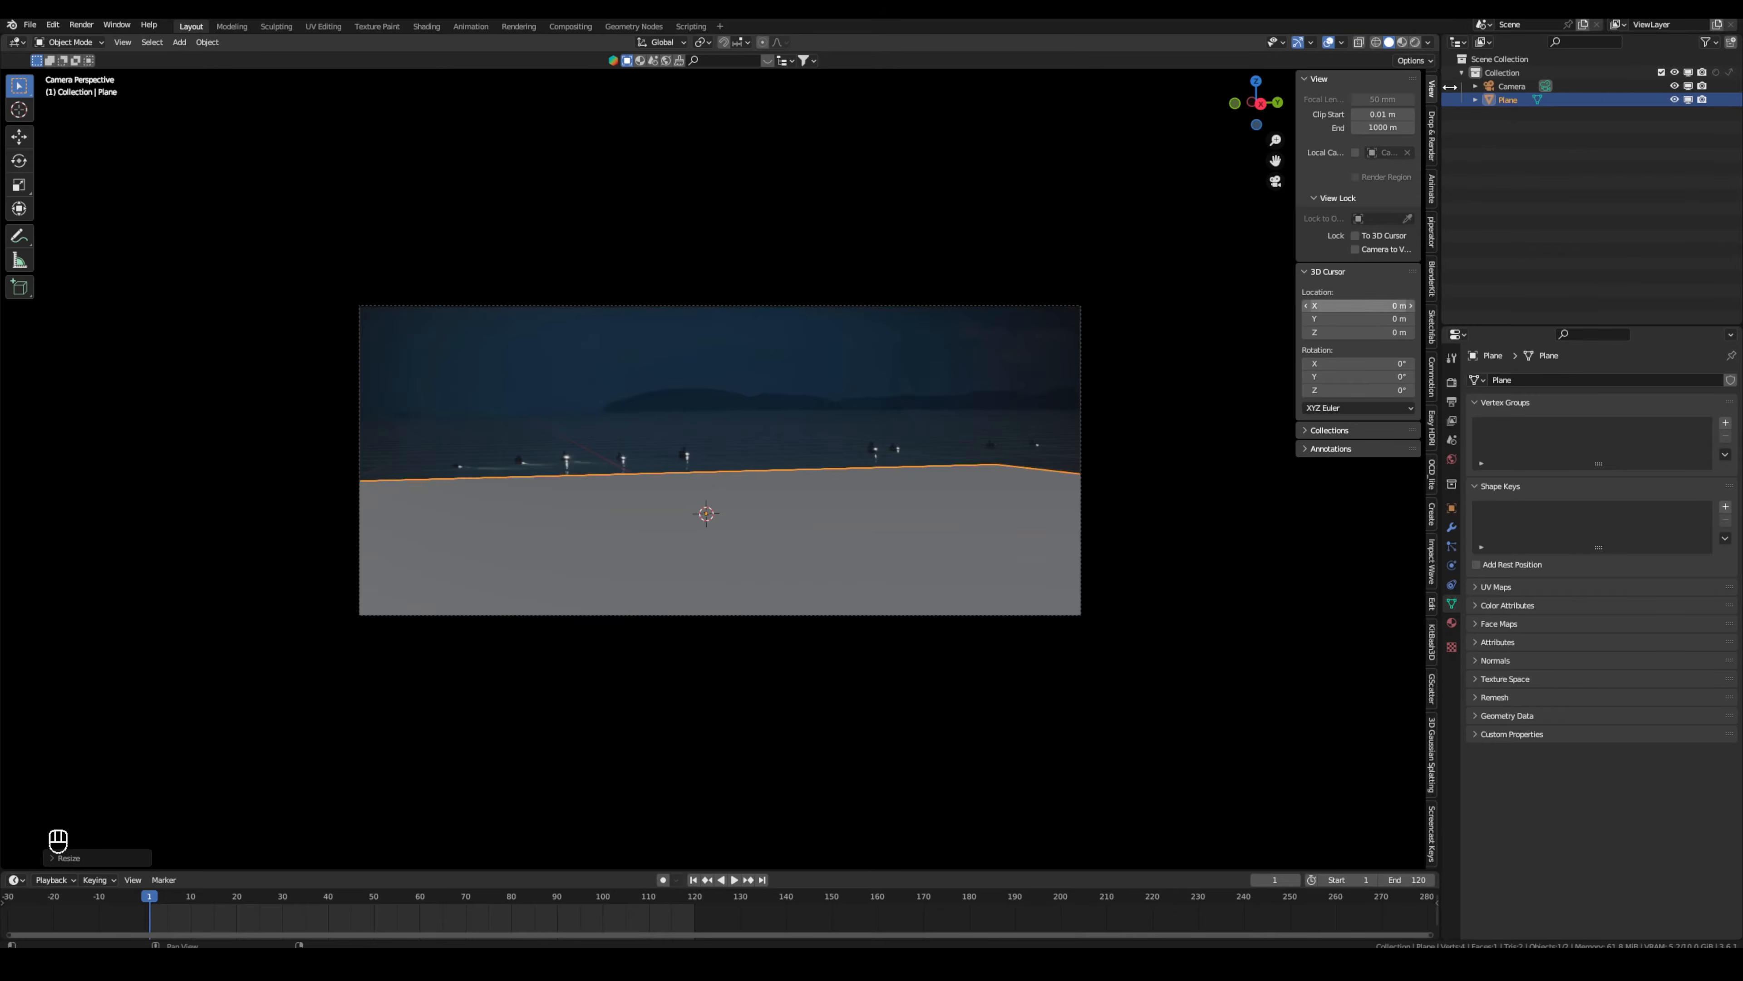
pyautogui.scroll(2, 1432, 103)
pyautogui.click(1432, 86)
pyautogui.click(1385, 295)
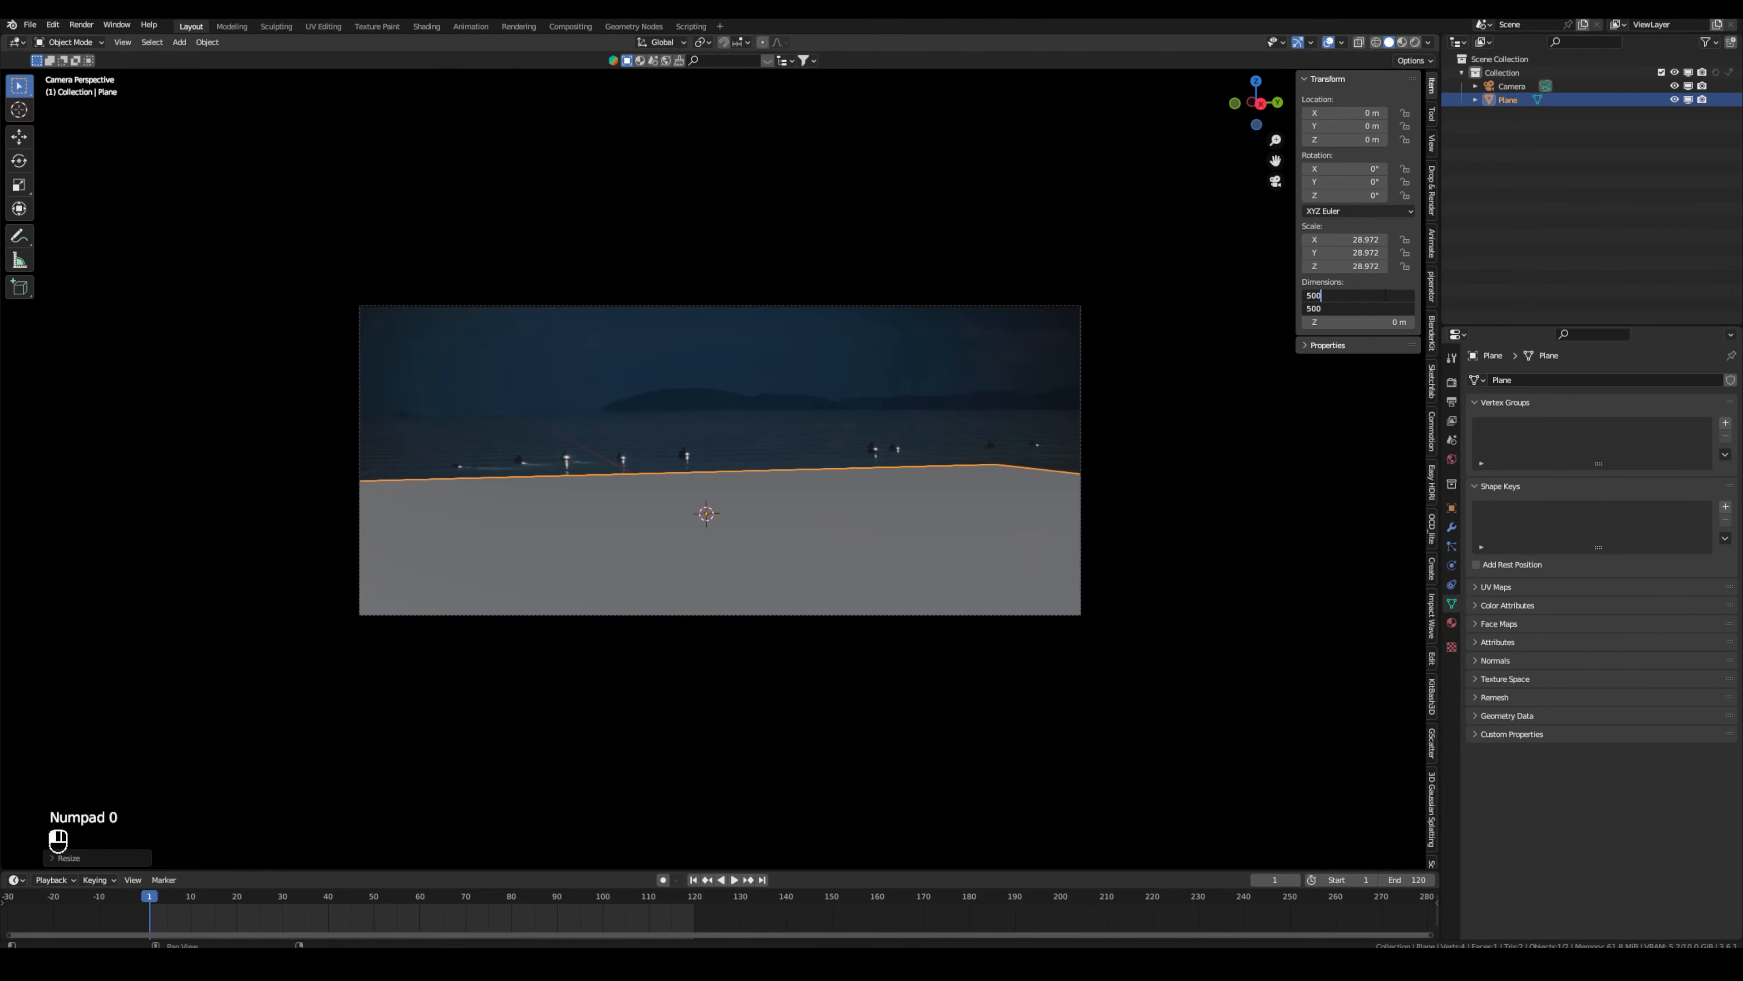
pyautogui.write('500')
pyautogui.press('Return')
# Move the ground plane from the top view to about X -153 m, Y 157 m, and return to the camera view.
pyautogui.click(1257, 80)
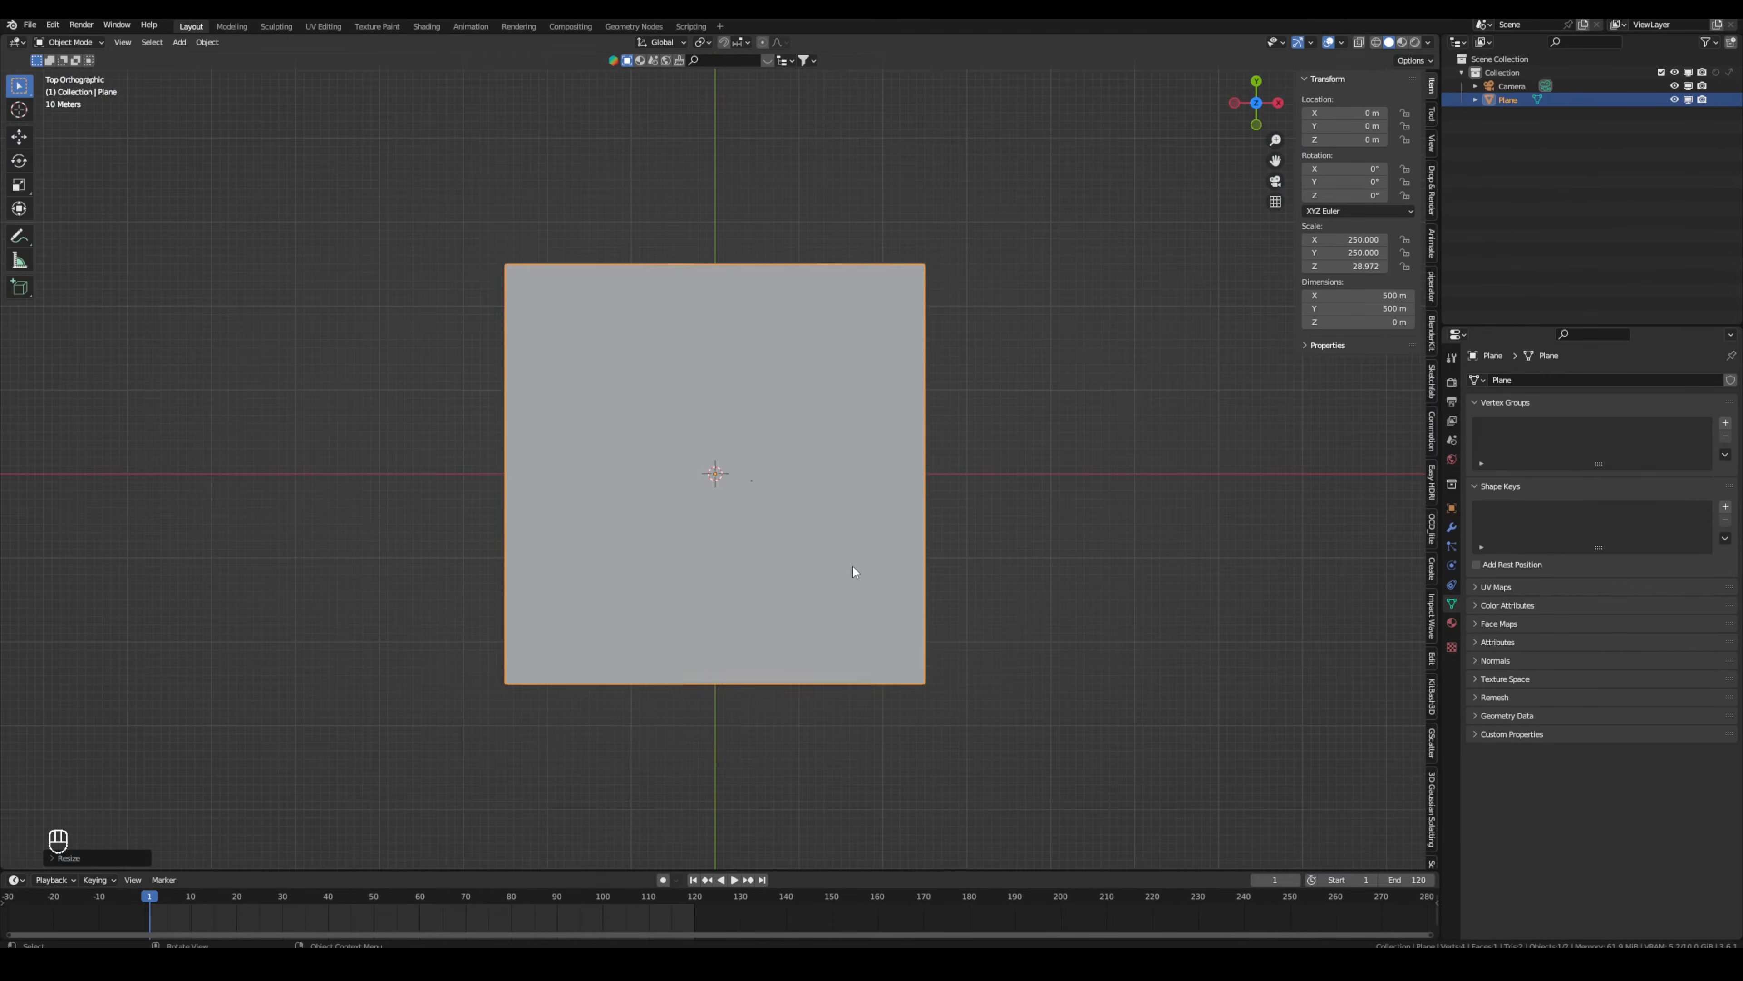
pyautogui.press('g')
pyautogui.click(717, 433)
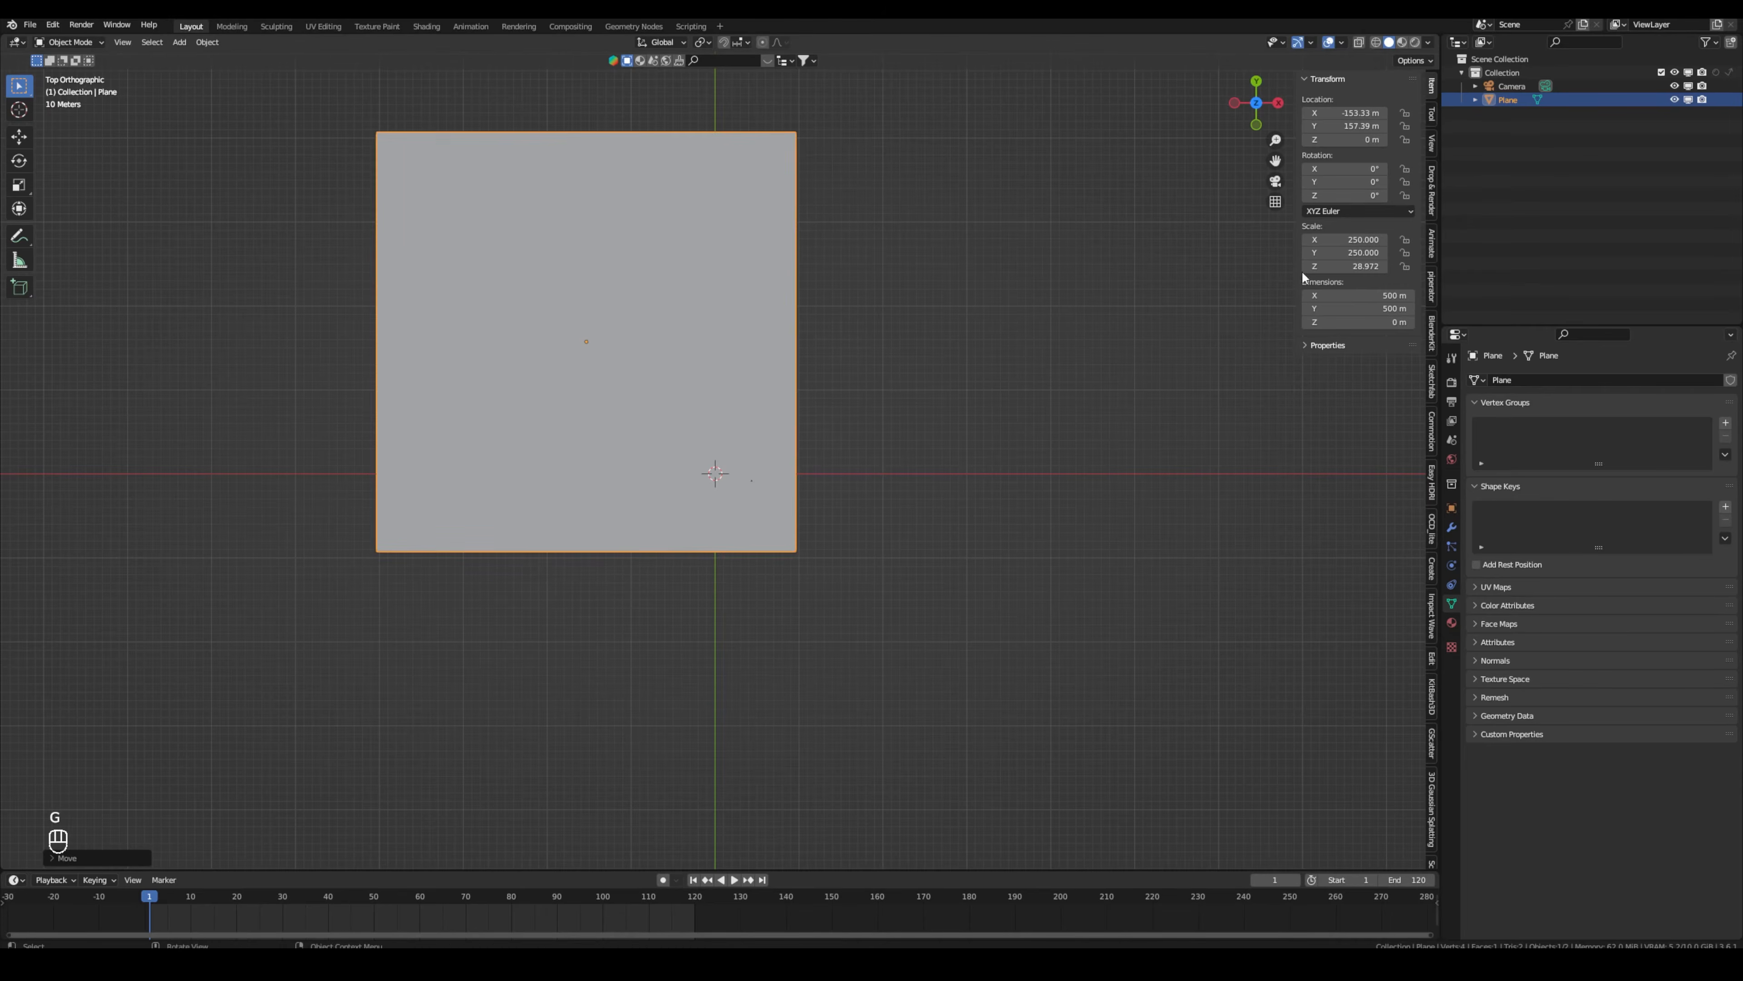
pyautogui.click(1276, 180)
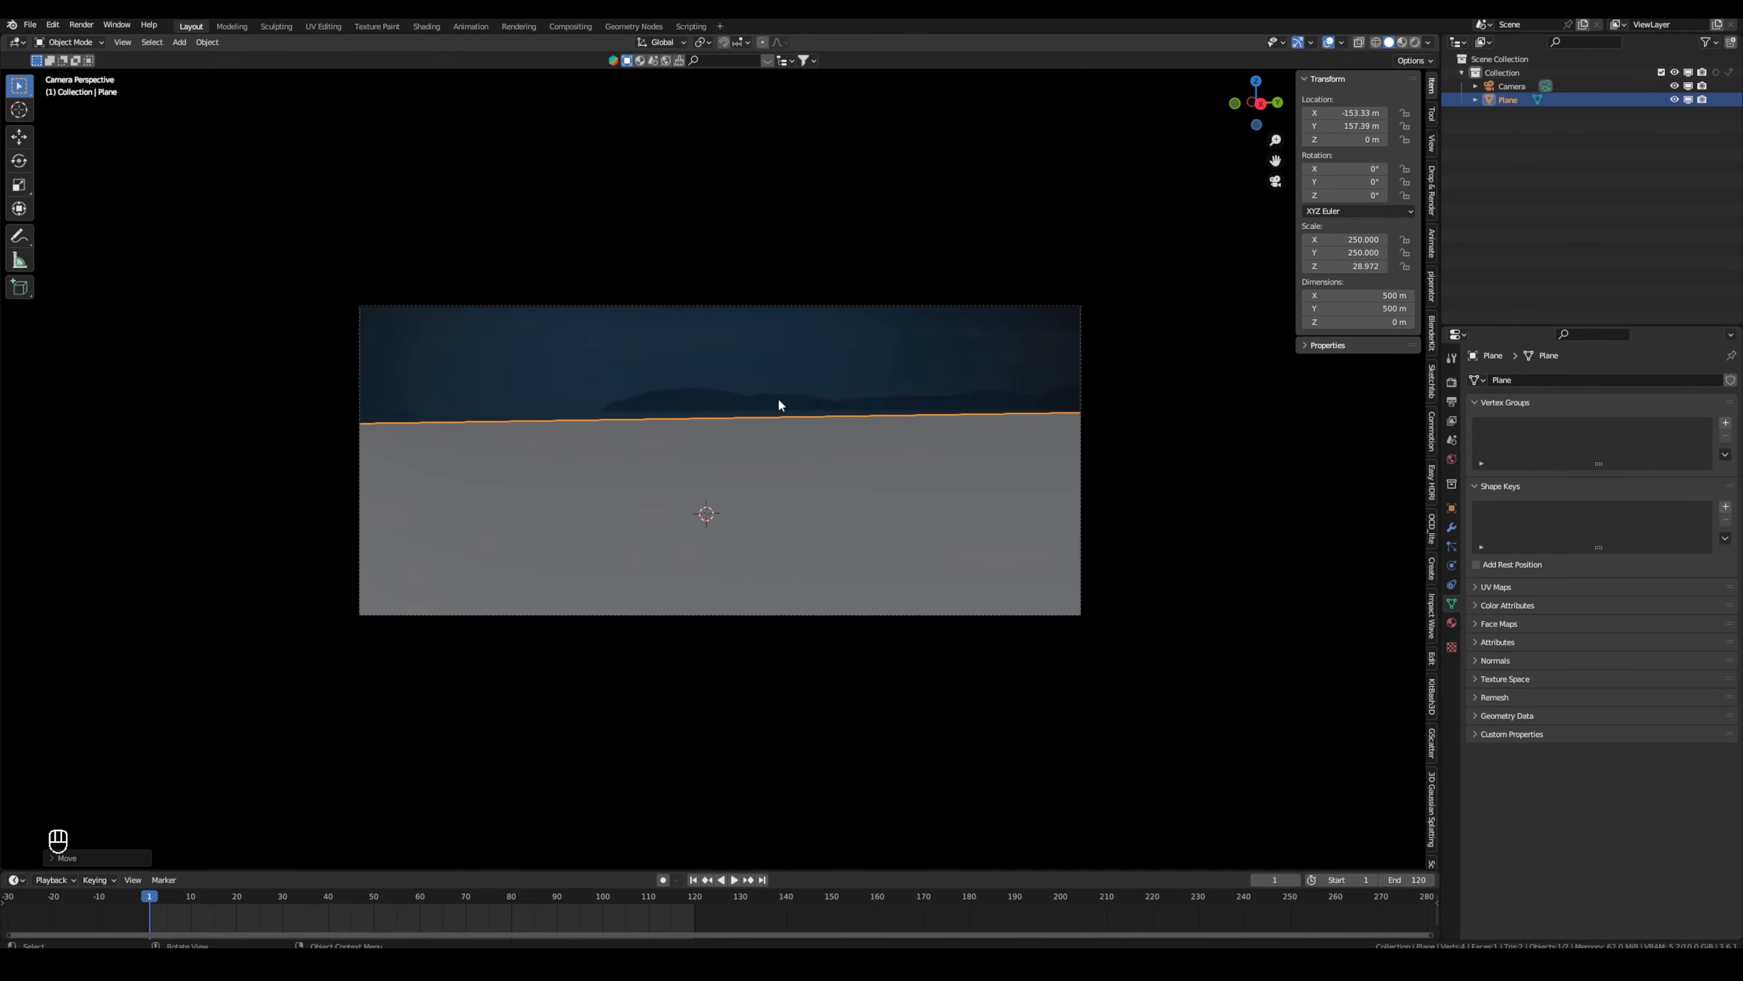
# Add a second plane for the distant hills, scale it up and place it beyond the ground plane's far edge.
pyautogui.hotkey('shift', 'a')
pyautogui.hotkey('shift', 'a')
pyautogui.click(790, 376)
pyautogui.press('s')
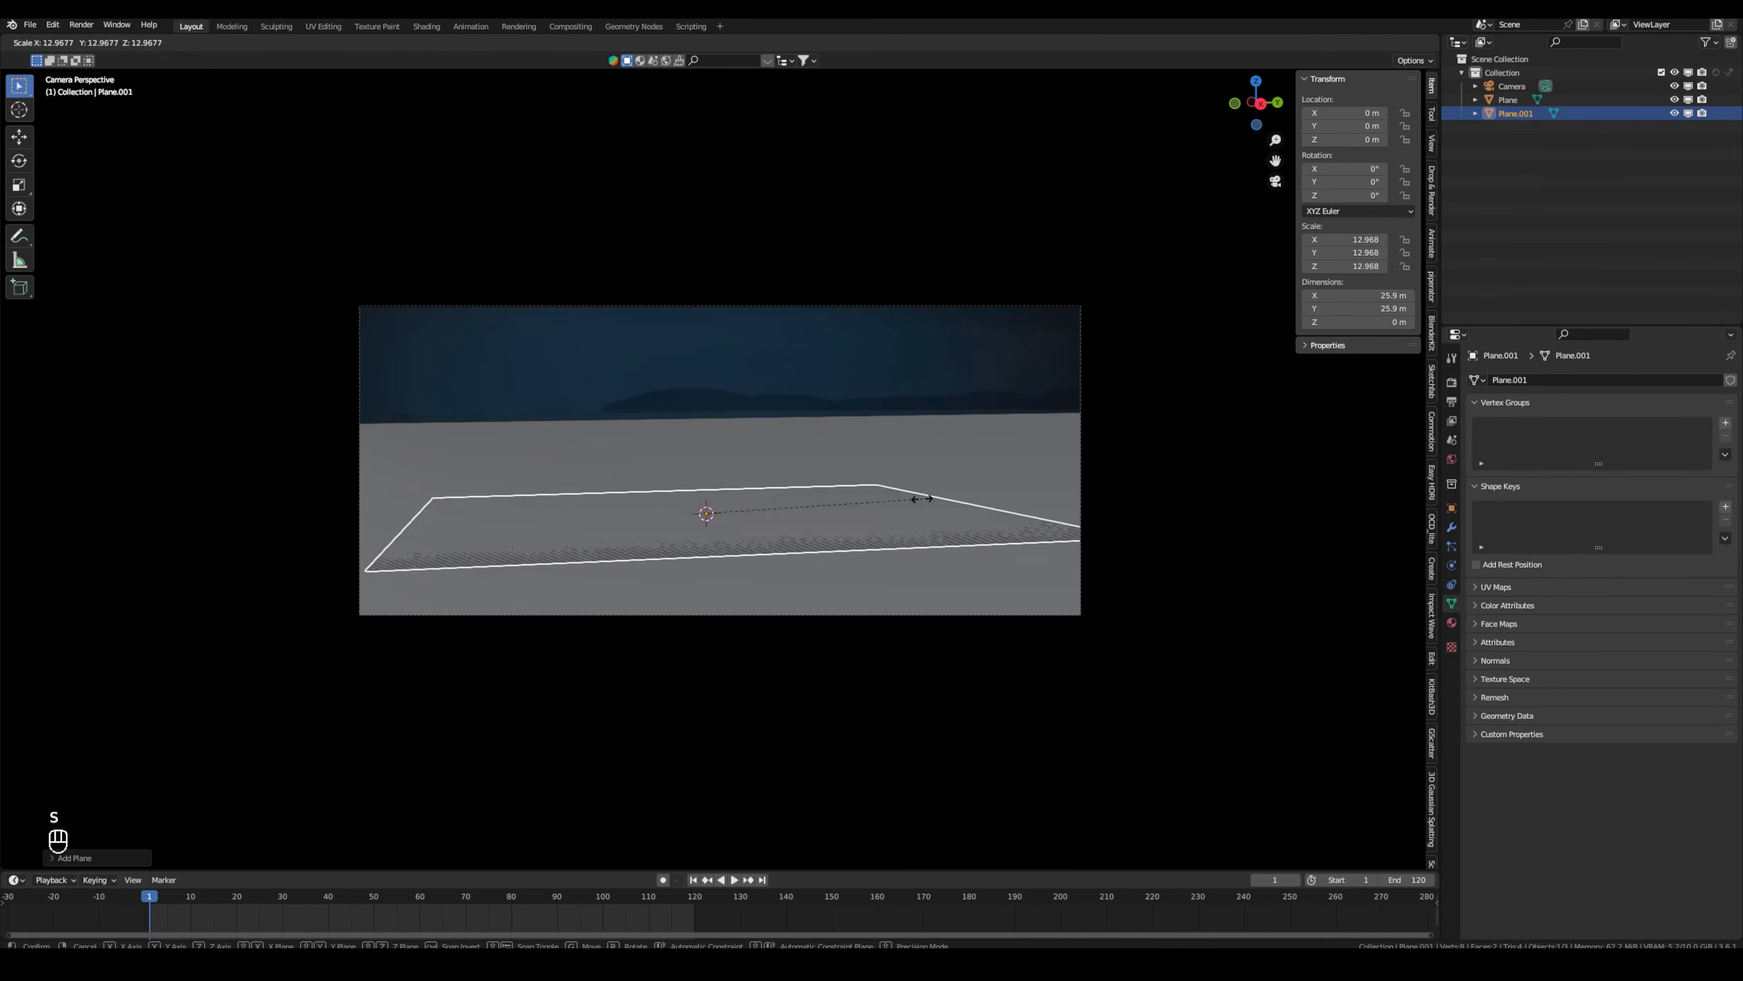
pyautogui.click(921, 498)
pyautogui.moveTo(922, 499); pyautogui.dragTo(869, 324, button='middle')
# Subdivide the whole hill plane several times, setting the last subdivision to 5 cuts.
pyautogui.press('Tab')
pyautogui.press('a')
pyautogui.rightClick(870, 322)
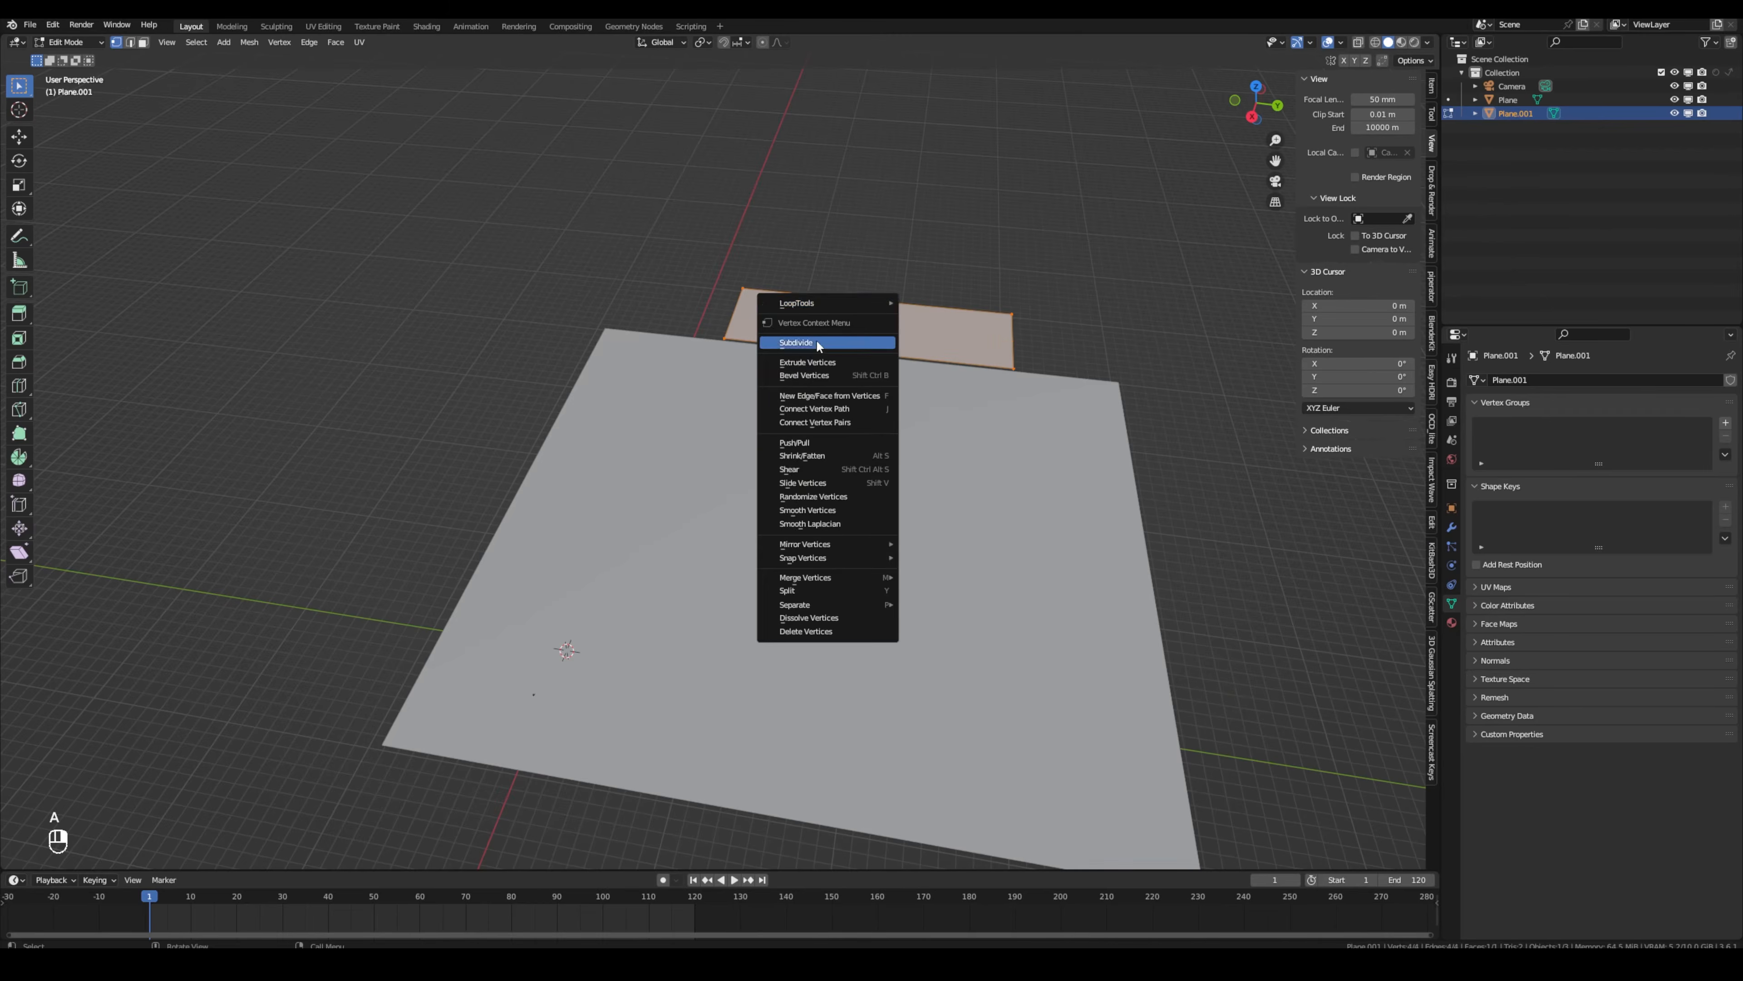
pyautogui.click(818, 343)
pyautogui.rightClick(827, 334)
pyautogui.click(826, 334)
pyautogui.rightClick(828, 335)
pyautogui.click(827, 334)
pyautogui.click(55, 857)
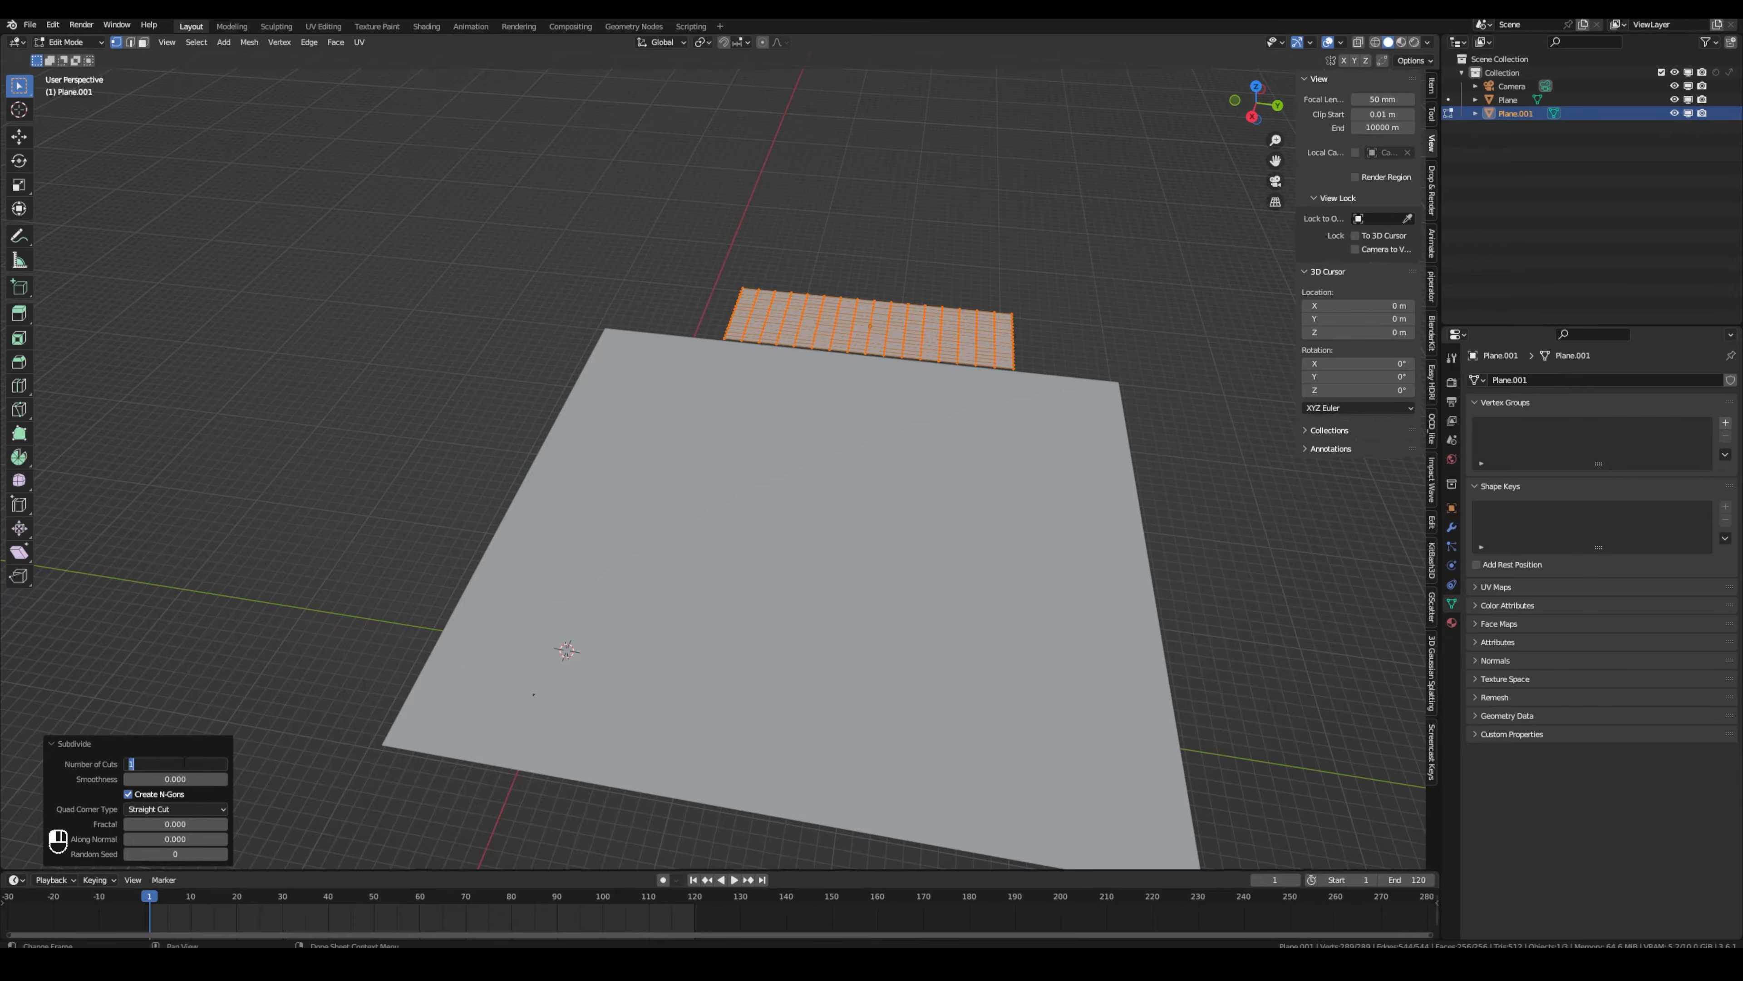
pyautogui.write('5')
pyautogui.press('Return')
# Subdivide the hill plane's mesh once more with 1 cut.
pyautogui.scroll(4, 913, 264)
pyautogui.scroll(3, 853, 375)
pyautogui.keyDown('shift'); pyautogui.moveTo(914, 264); pyautogui.dragTo(732, 327, button='middle'); pyautogui.keyUp('shift')
pyautogui.scroll(-3, 853, 375)
pyautogui.rightClick(853, 377)
pyautogui.click(853, 376)
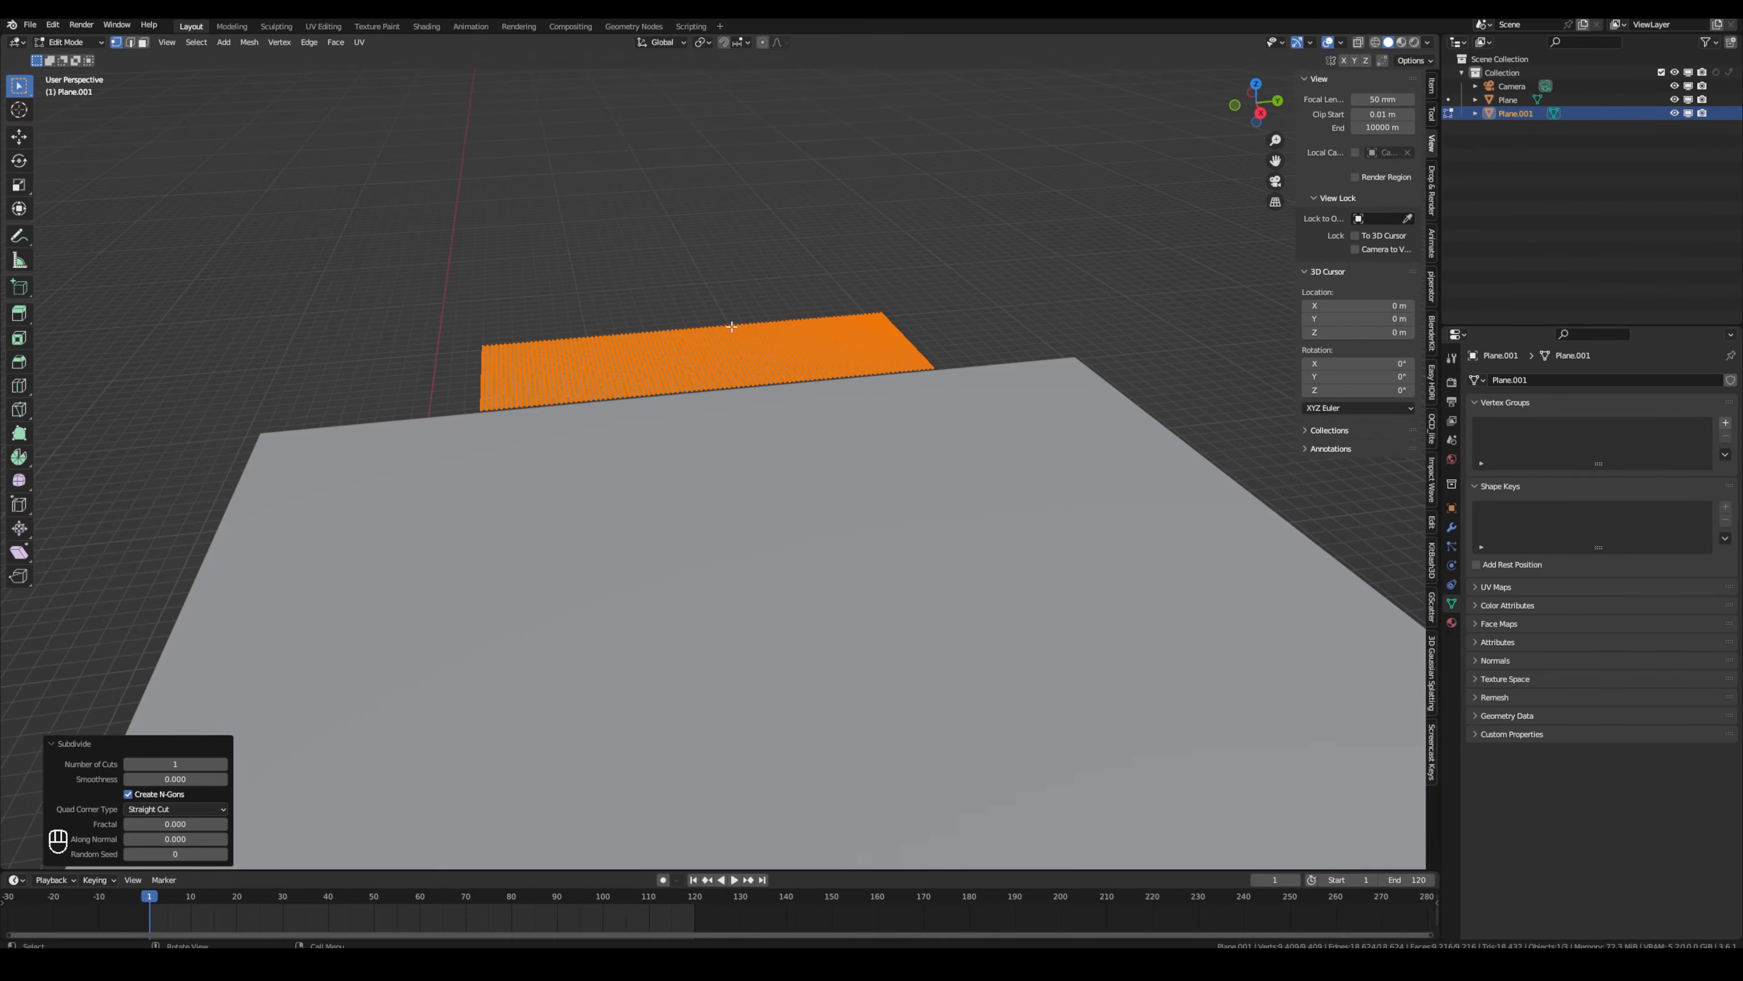
# Raise a vertex of the hill plane about 10 m with smooth proportional editing to follow the largest hill in the reference image.
pyautogui.click(534, 372)
pyautogui.press('KP_0')
pyautogui.scroll(4, 687, 358)
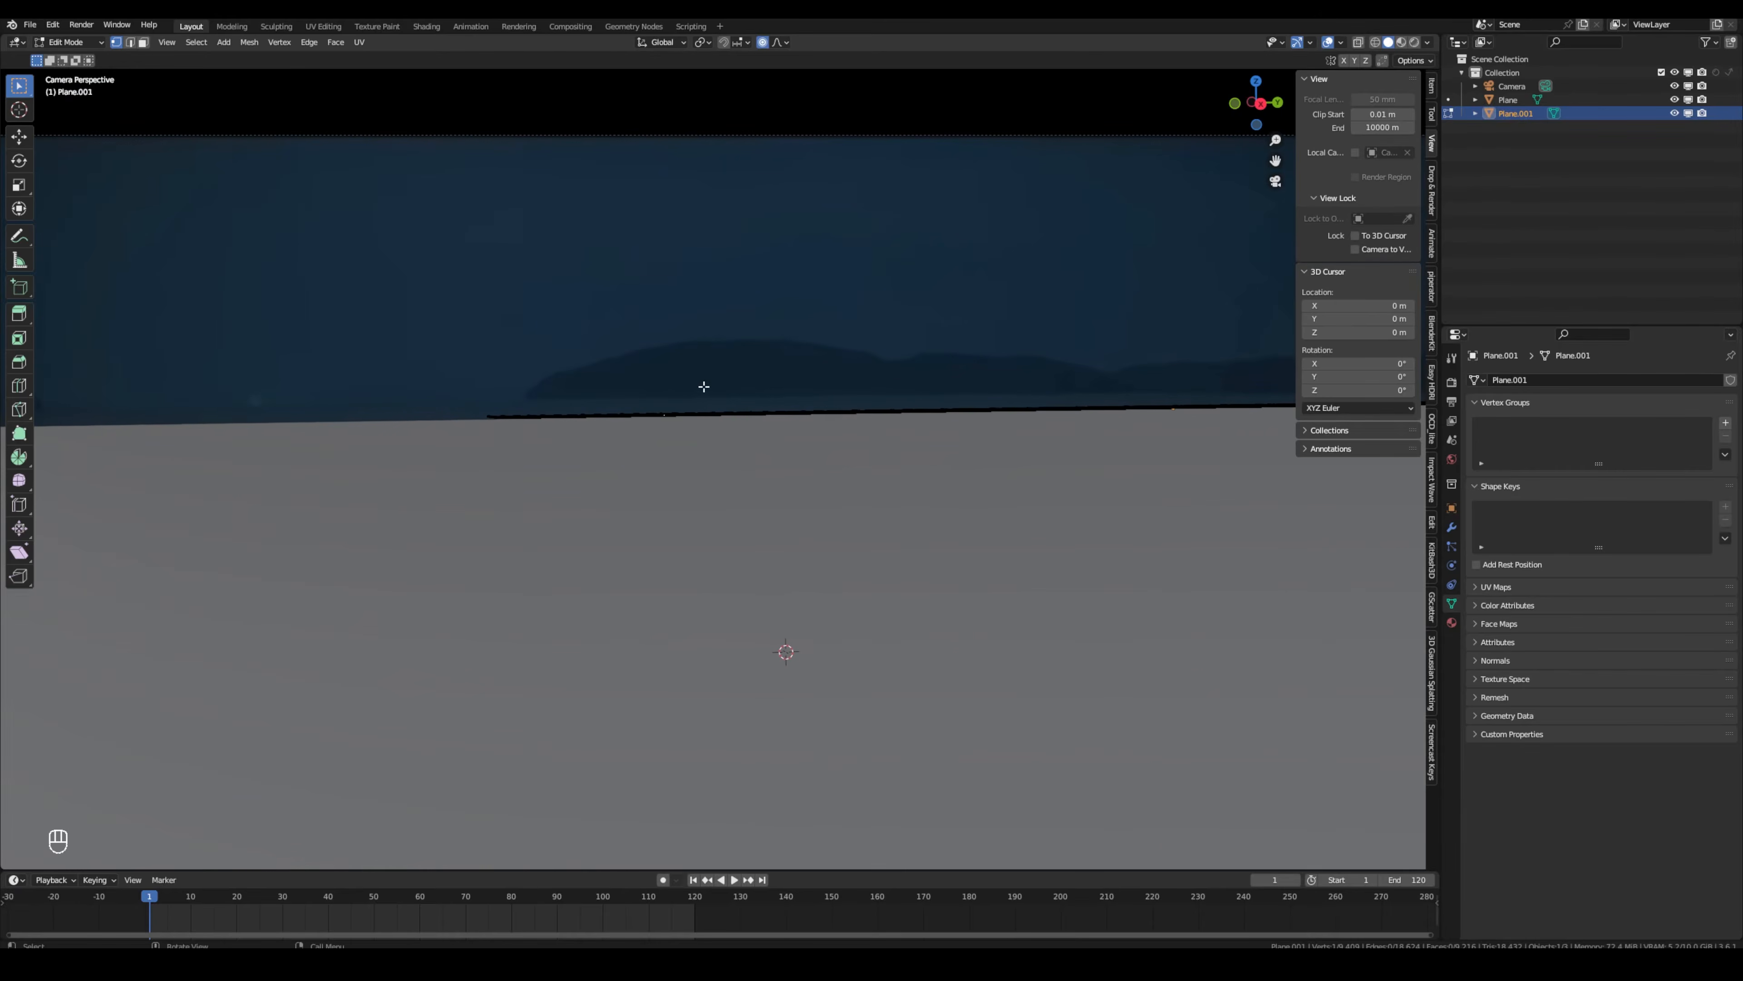
pyautogui.press('g')
pyautogui.scroll(-15, 701, 337)
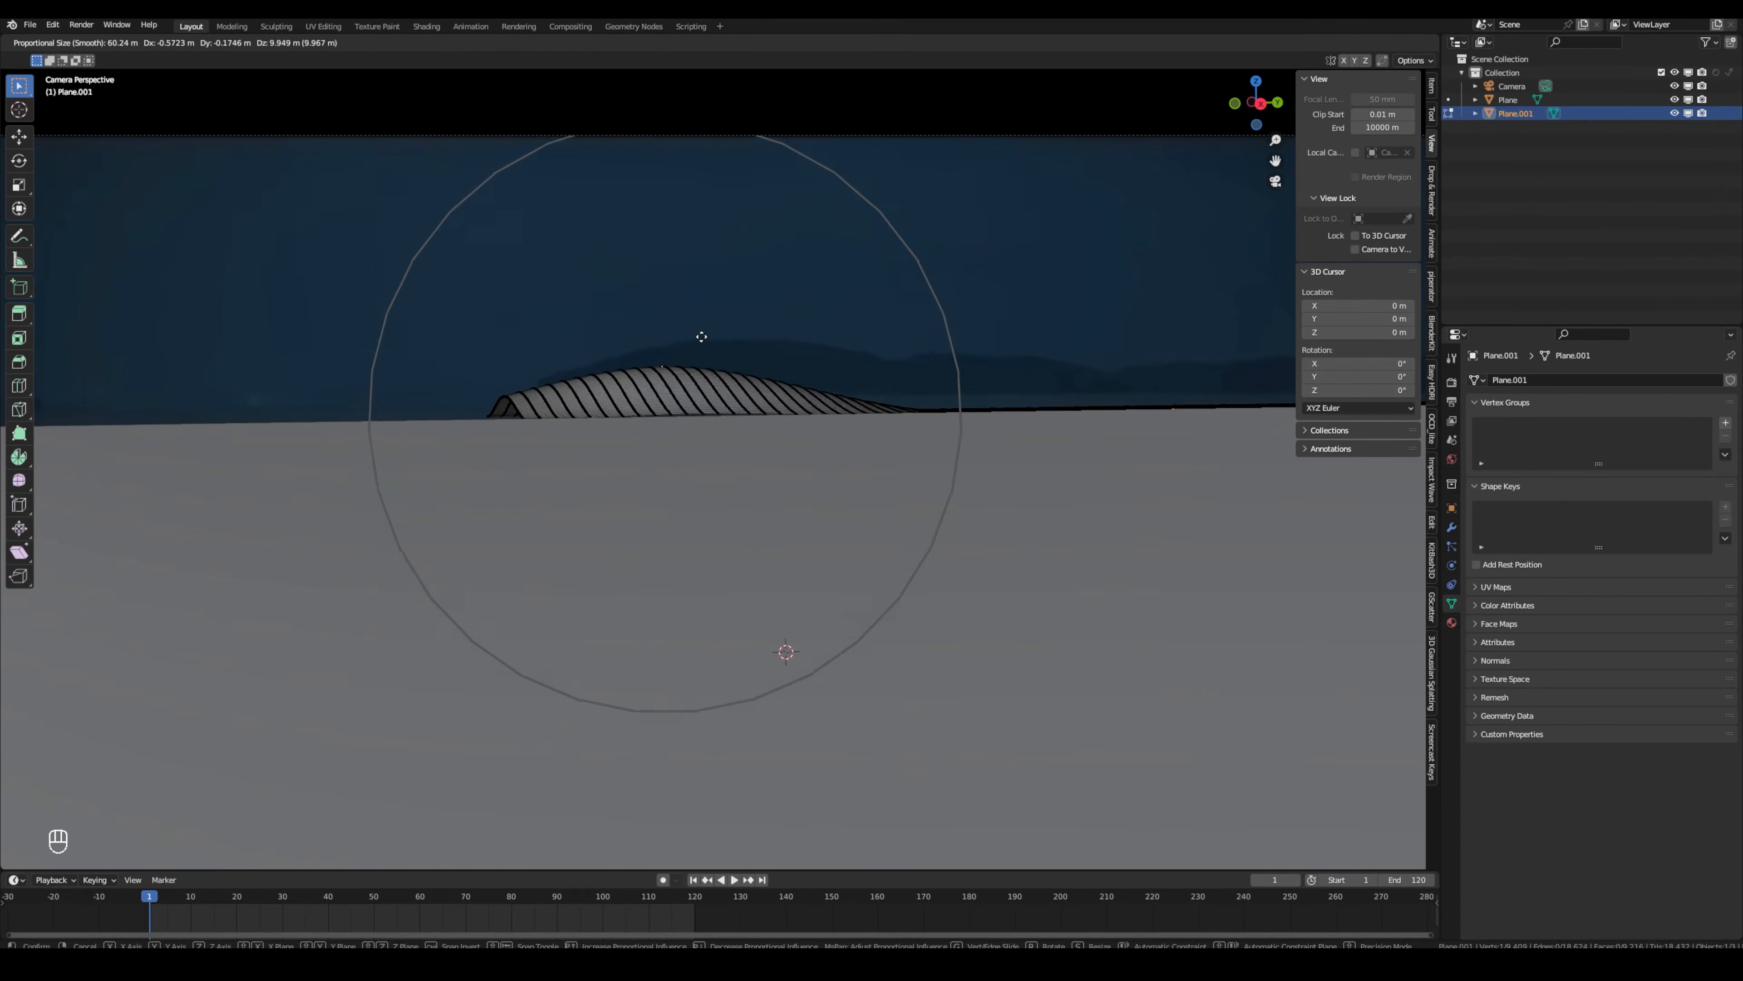
pyautogui.scroll(3, 700, 337)
pyautogui.click(700, 334)
pyautogui.press('Tab')
# Duplicate the hill plane and position the copy along the horizon where the reference hills continue.
pyautogui.moveTo(700, 335); pyautogui.dragTo(830, 385, button='middle')
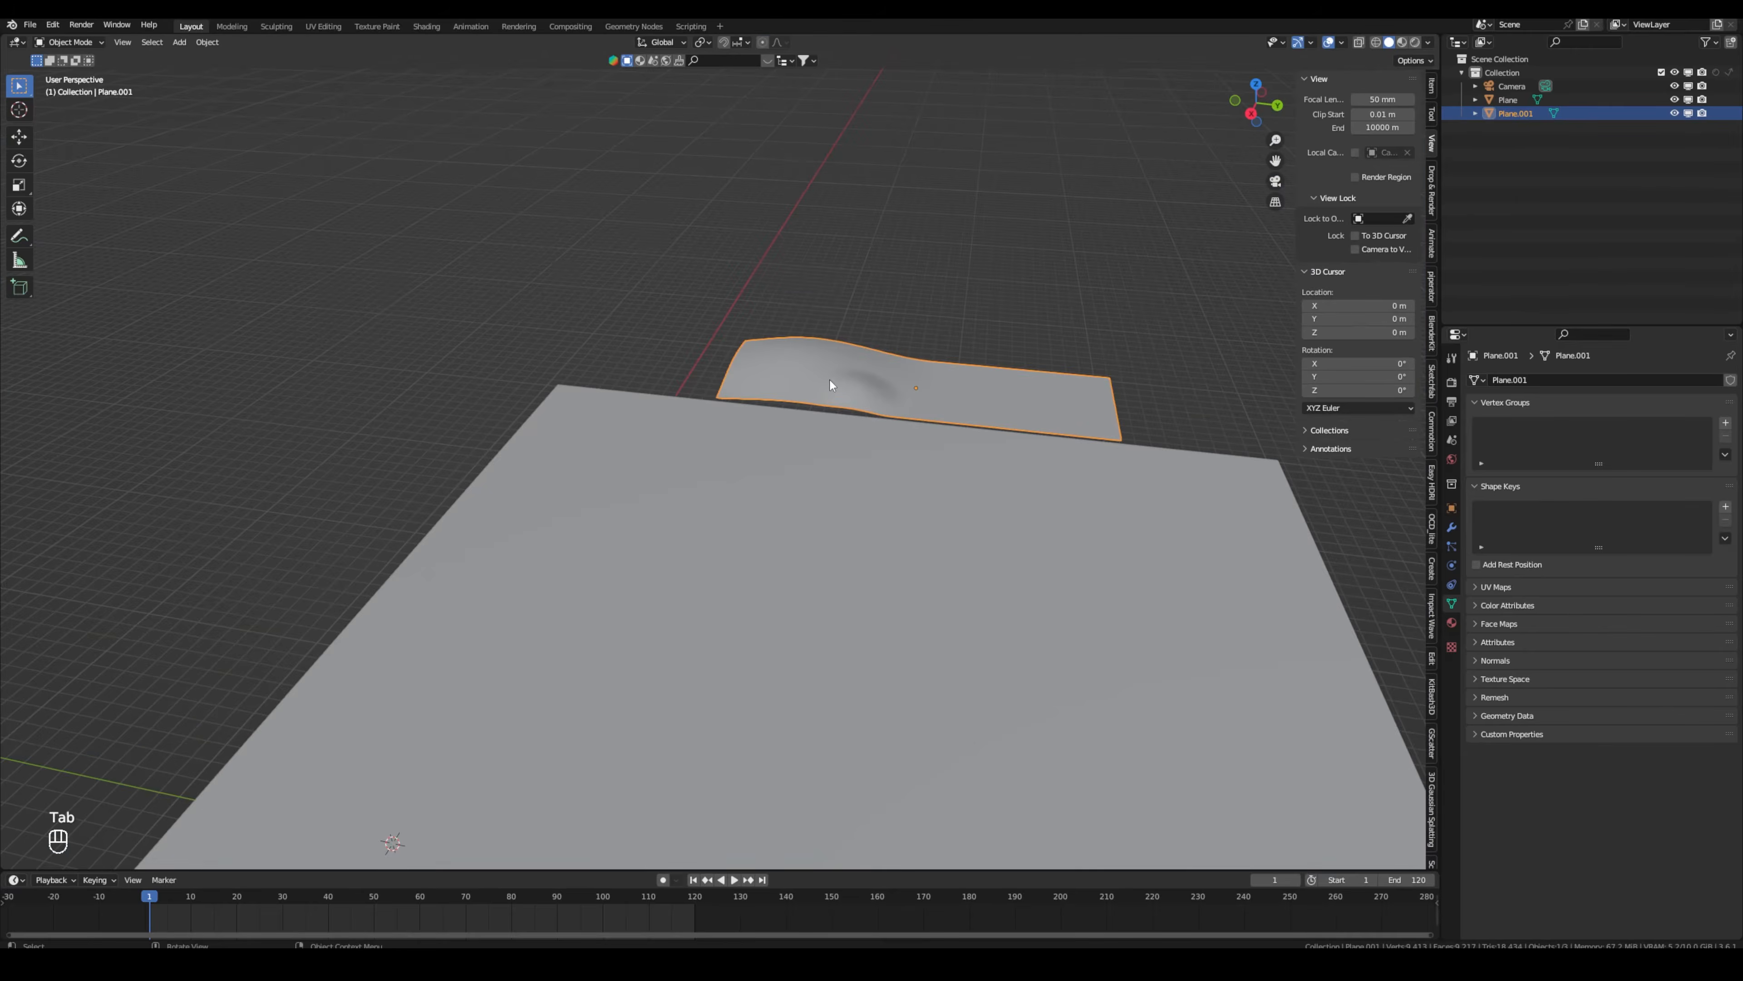
pyautogui.hotkey('shift', 'd')
pyautogui.click(1010, 340)
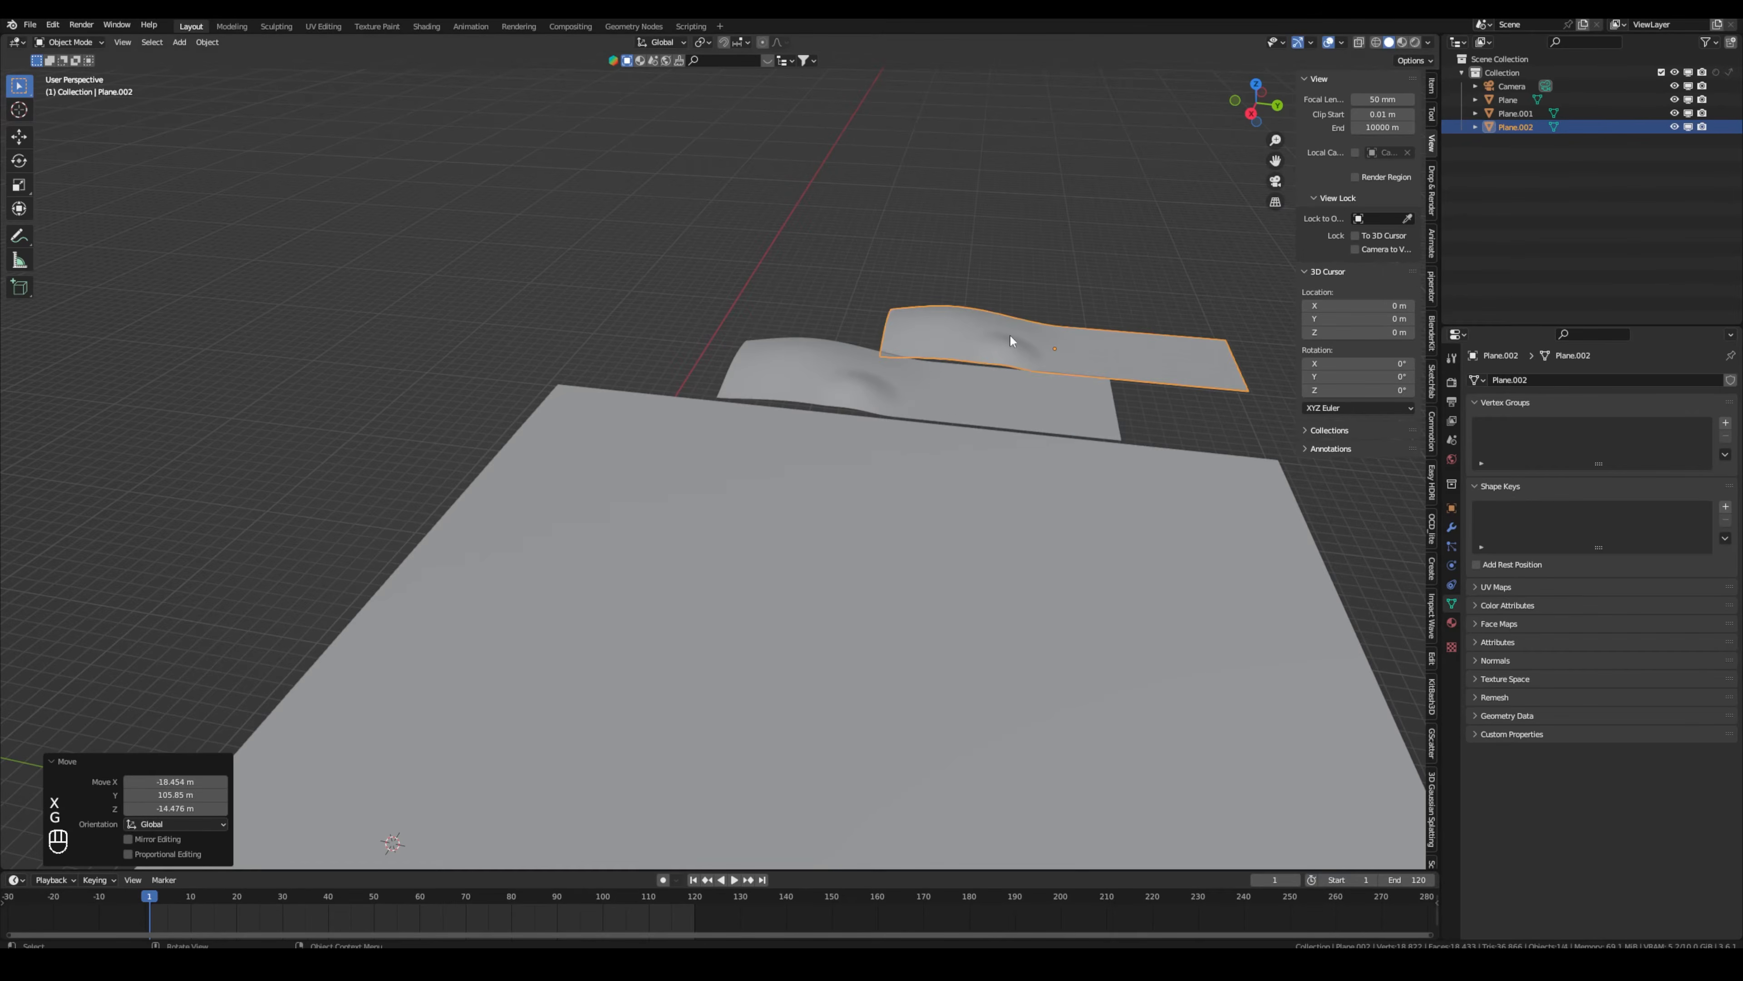
pyautogui.press('KP_0')
pyautogui.press('g')
pyautogui.press('g')
pyautogui.click(854, 406)
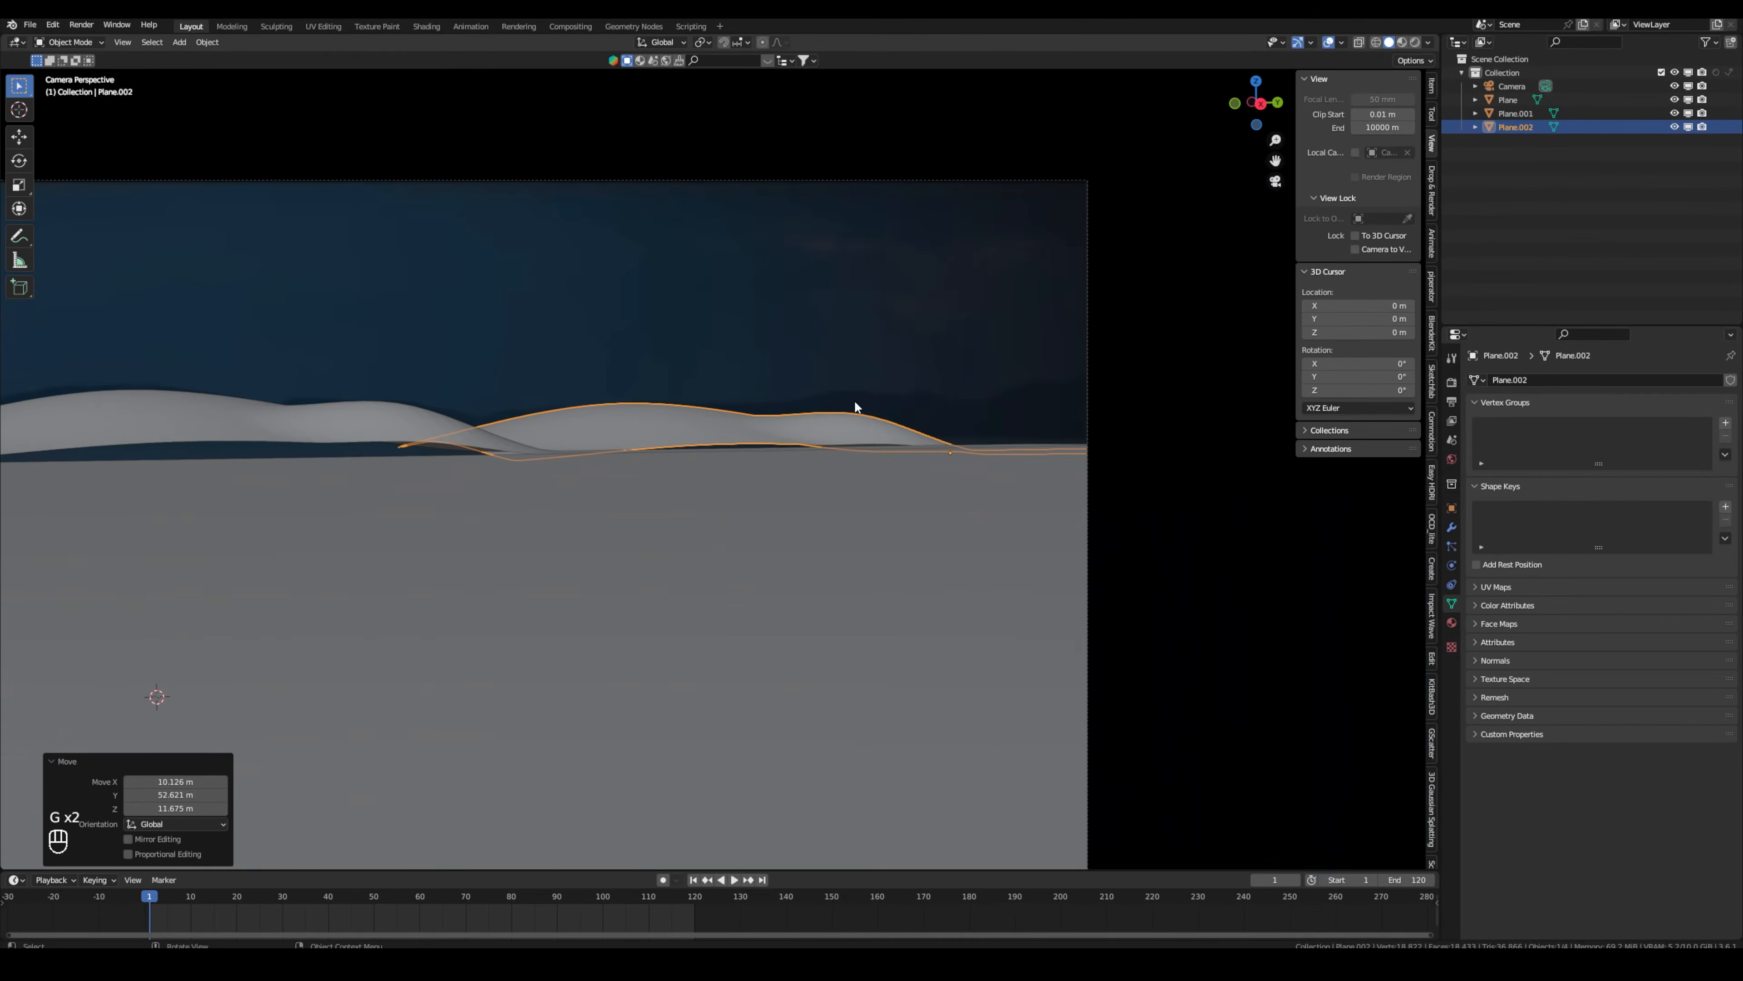
# Raise the flat end of the duplicated hill plane with proportional editing to extend its hills toward the frame edge.
pyautogui.press('Tab')
pyautogui.press('g')
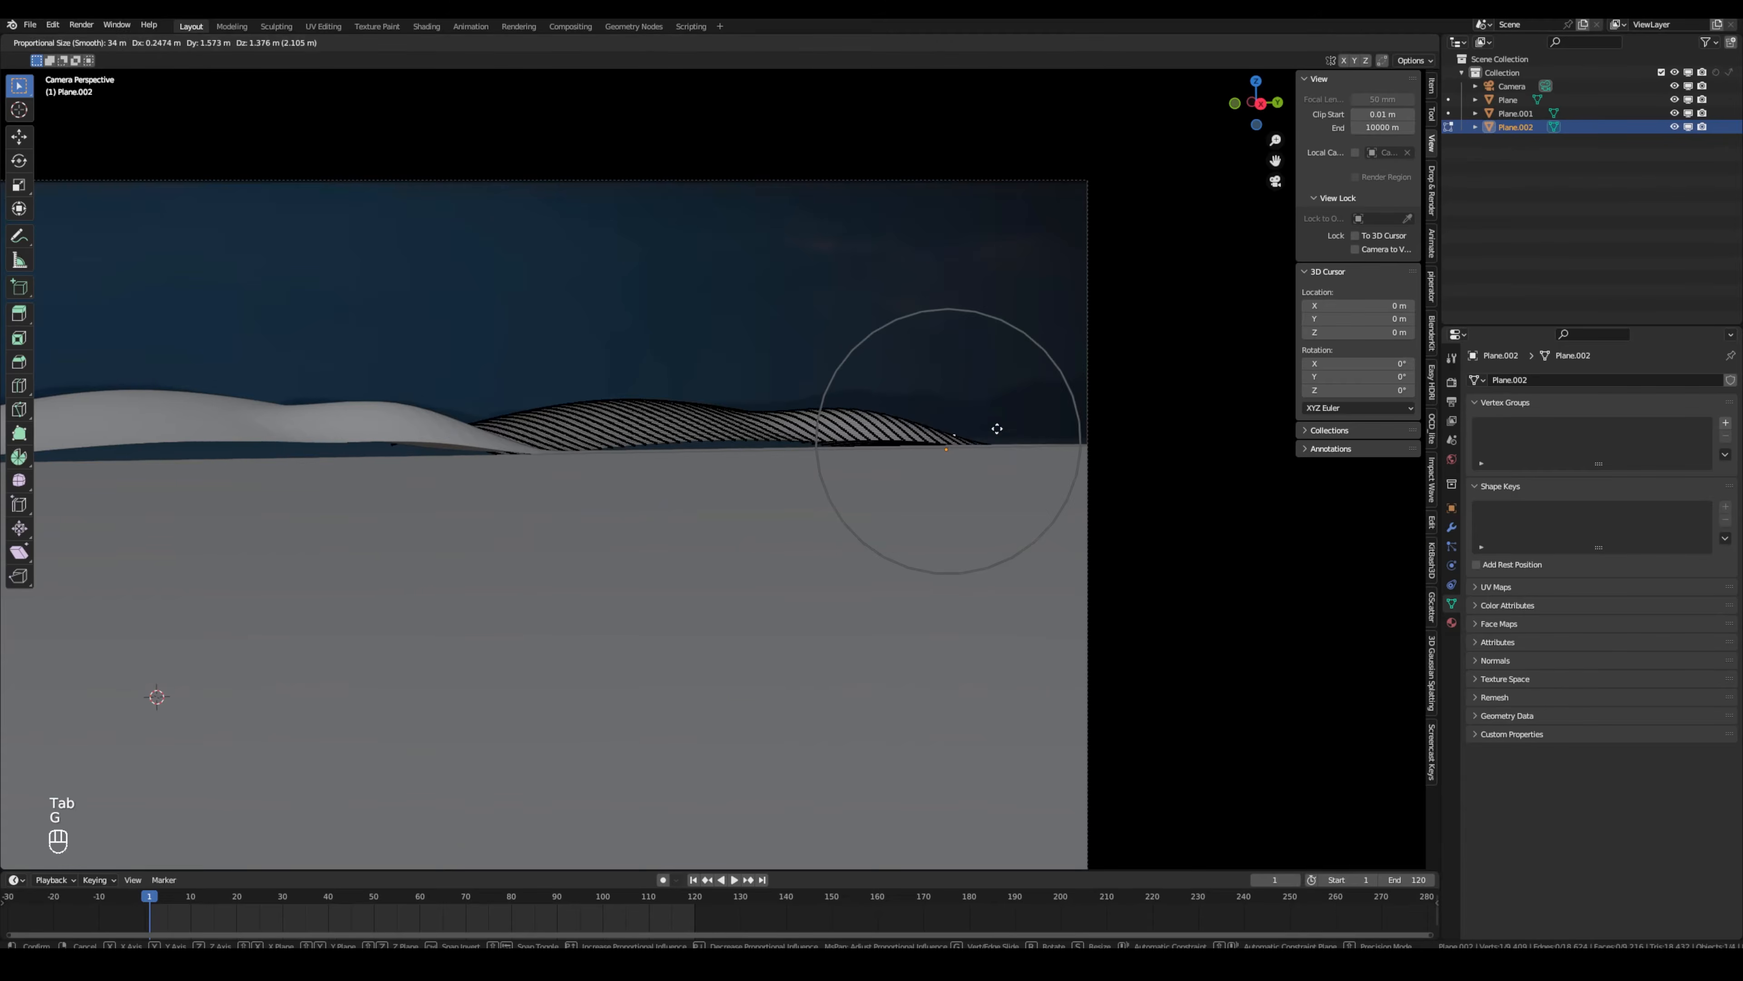
pyautogui.click(1037, 427)
pyautogui.press('g')
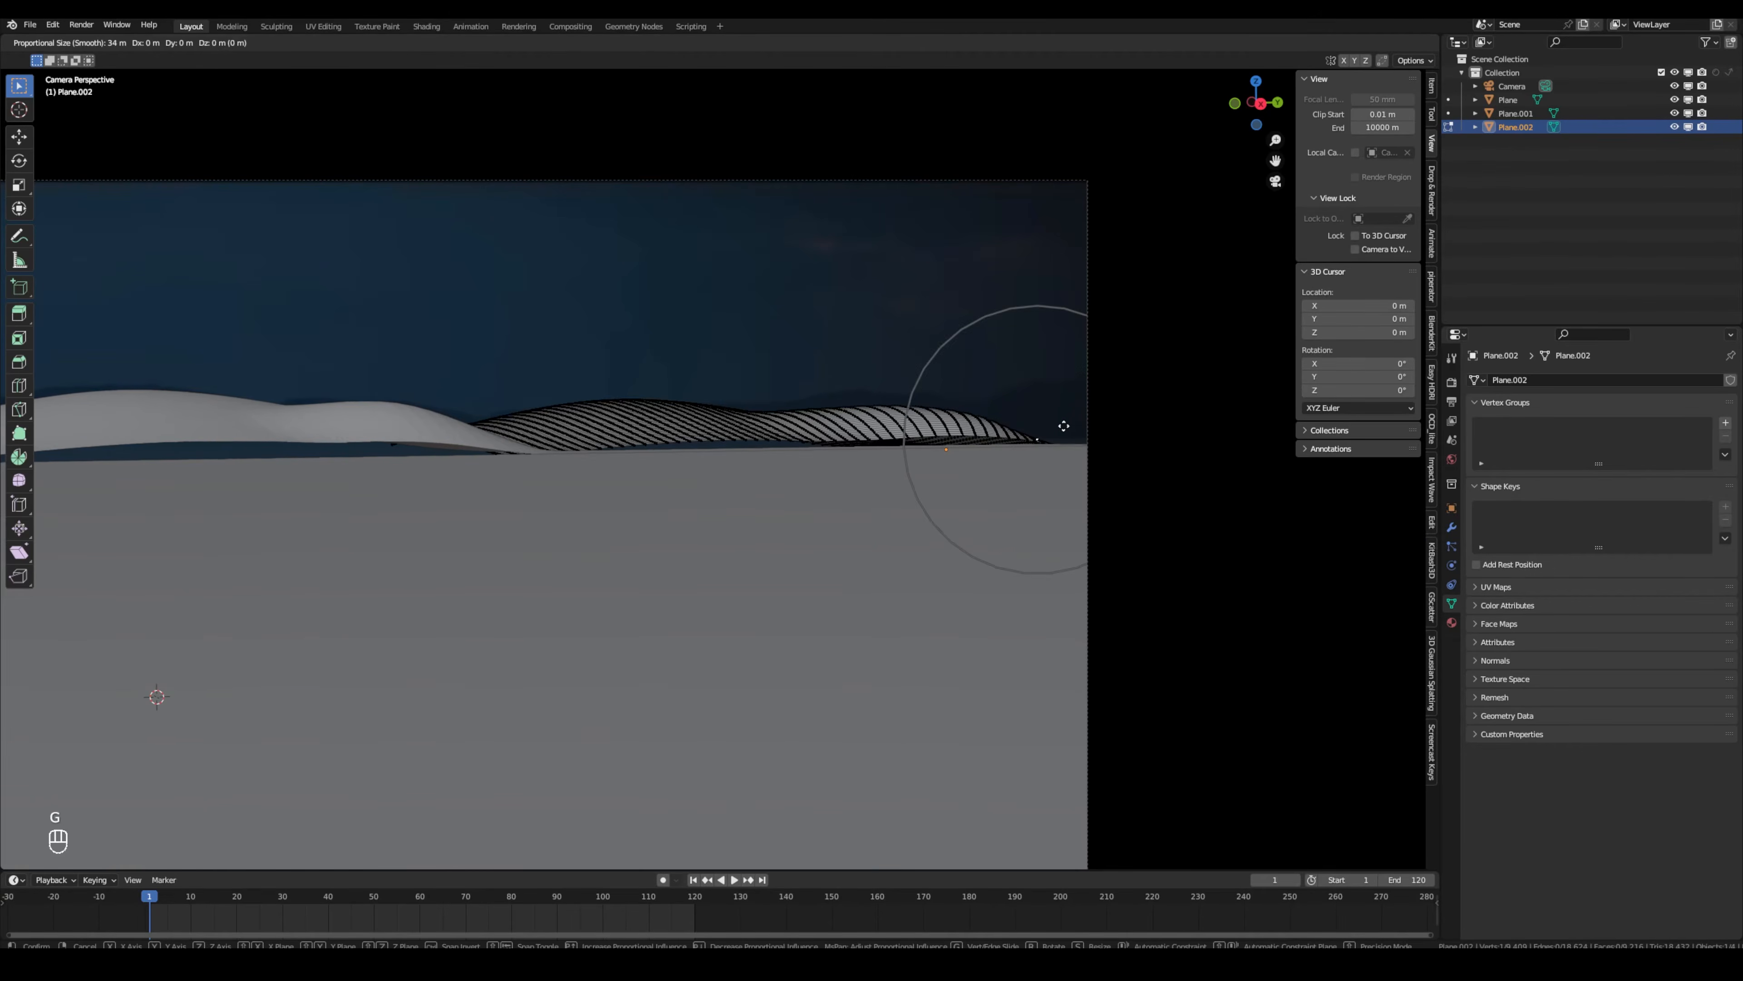
pyautogui.click(1050, 406)
pyautogui.scroll(-2, 788, 433)
pyautogui.press('Tab')
# Apply Shade Smooth to both hill planes.
pyautogui.keyDown('shift'); pyautogui.moveTo(607, 441); pyautogui.dragTo(853, 442, button='middle'); pyautogui.keyUp('shift')
pyautogui.rightClick(894, 440)
pyautogui.click(894, 439)
pyautogui.click(716, 435)
pyautogui.rightClick(716, 434)
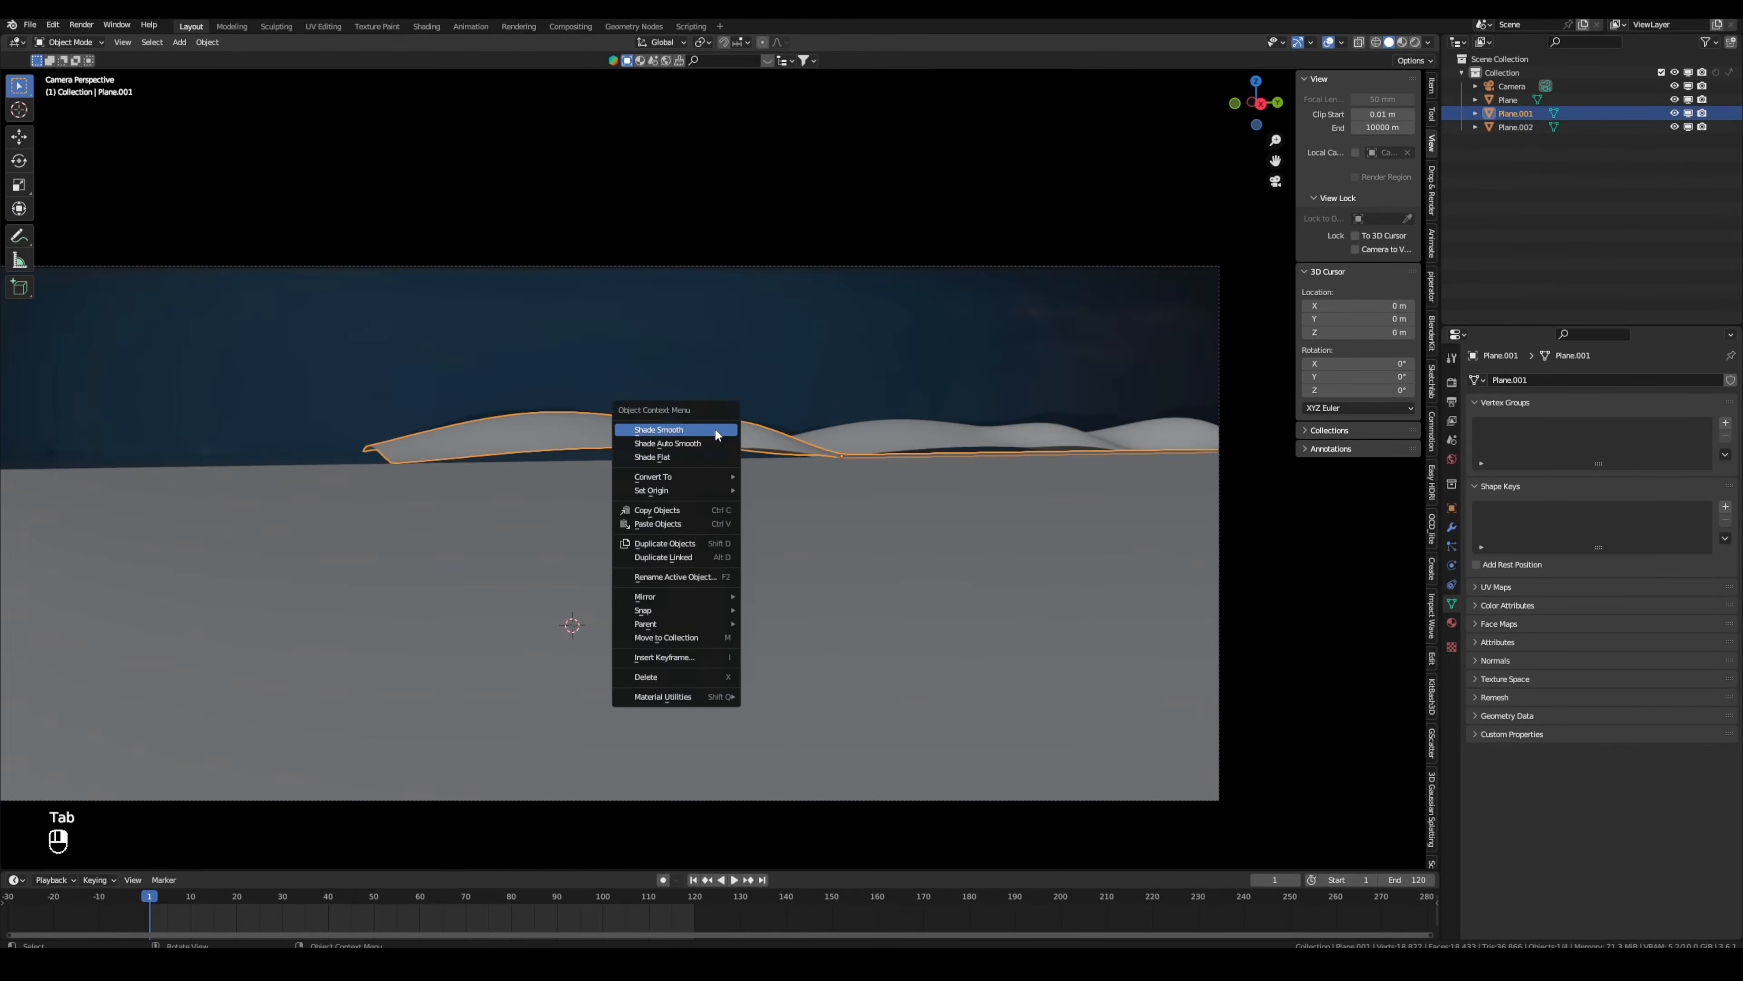
pyautogui.click(716, 429)
# Move both hill planes together so they sit on the horizon behind the ground plane.
pyautogui.keyDown('shift'); pyautogui.click(914, 443); pyautogui.keyUp('shift')
pyautogui.press('g')
pyautogui.click(885, 387)
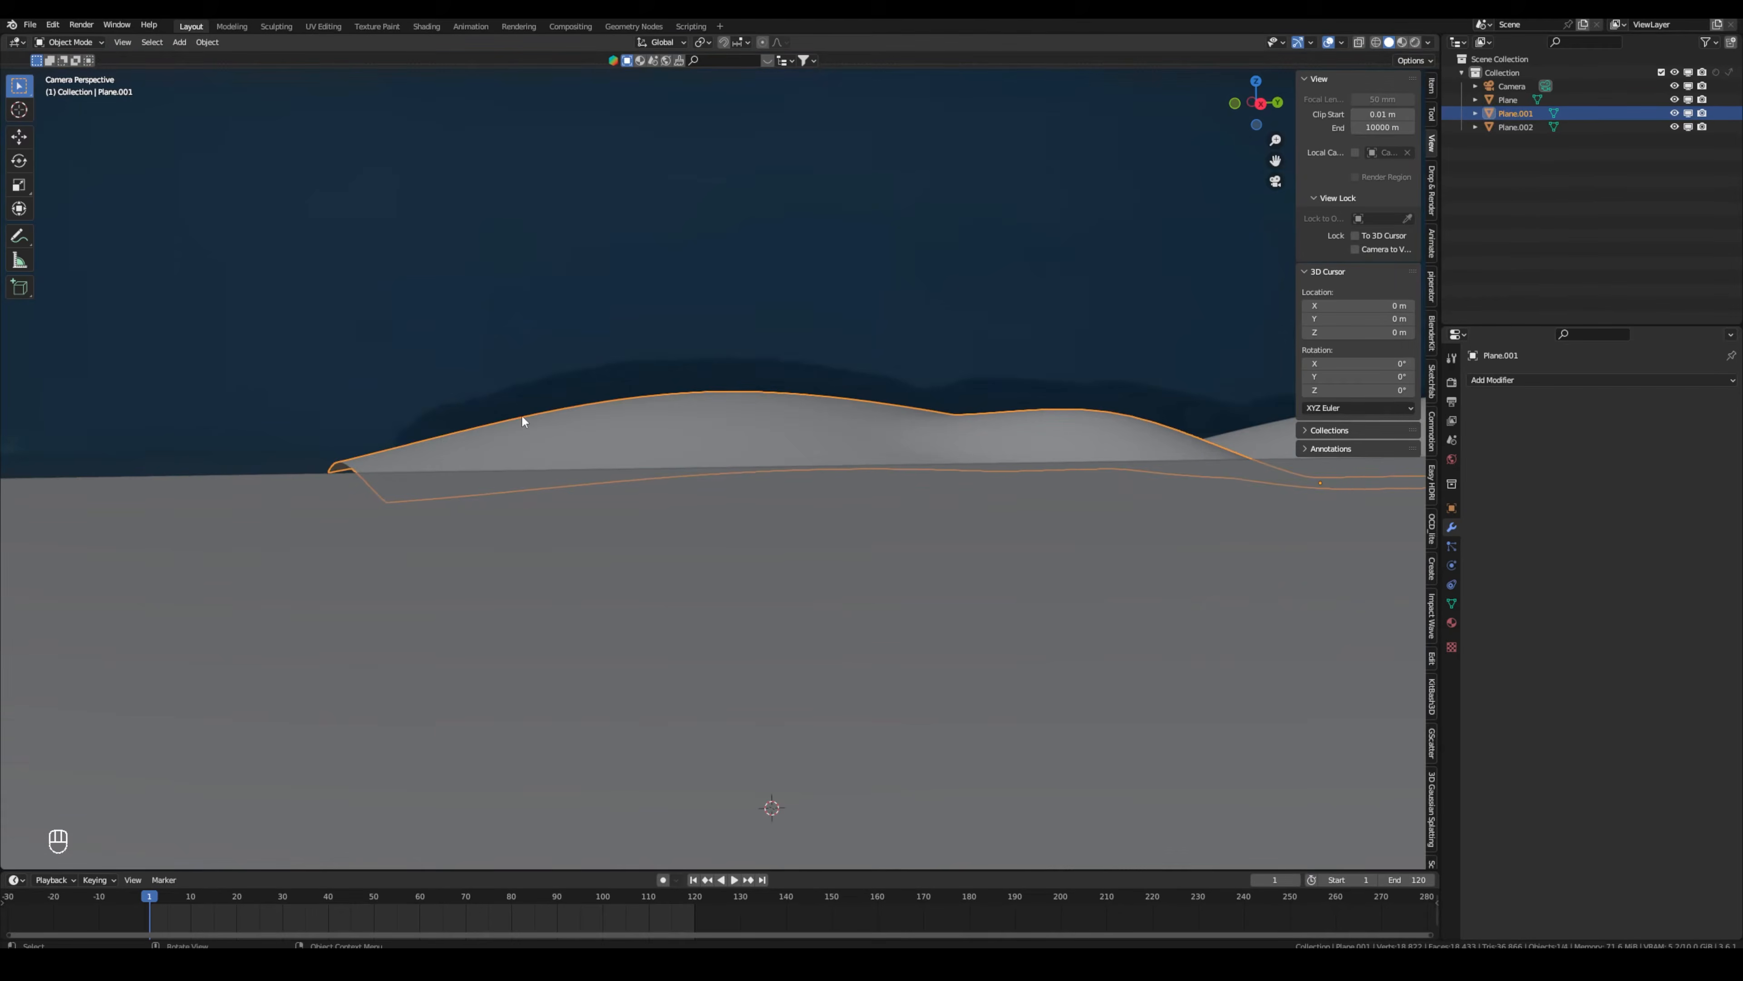
# Add a Displace modifier to the first hill plane.
pyautogui.scroll(3, 496, 319)
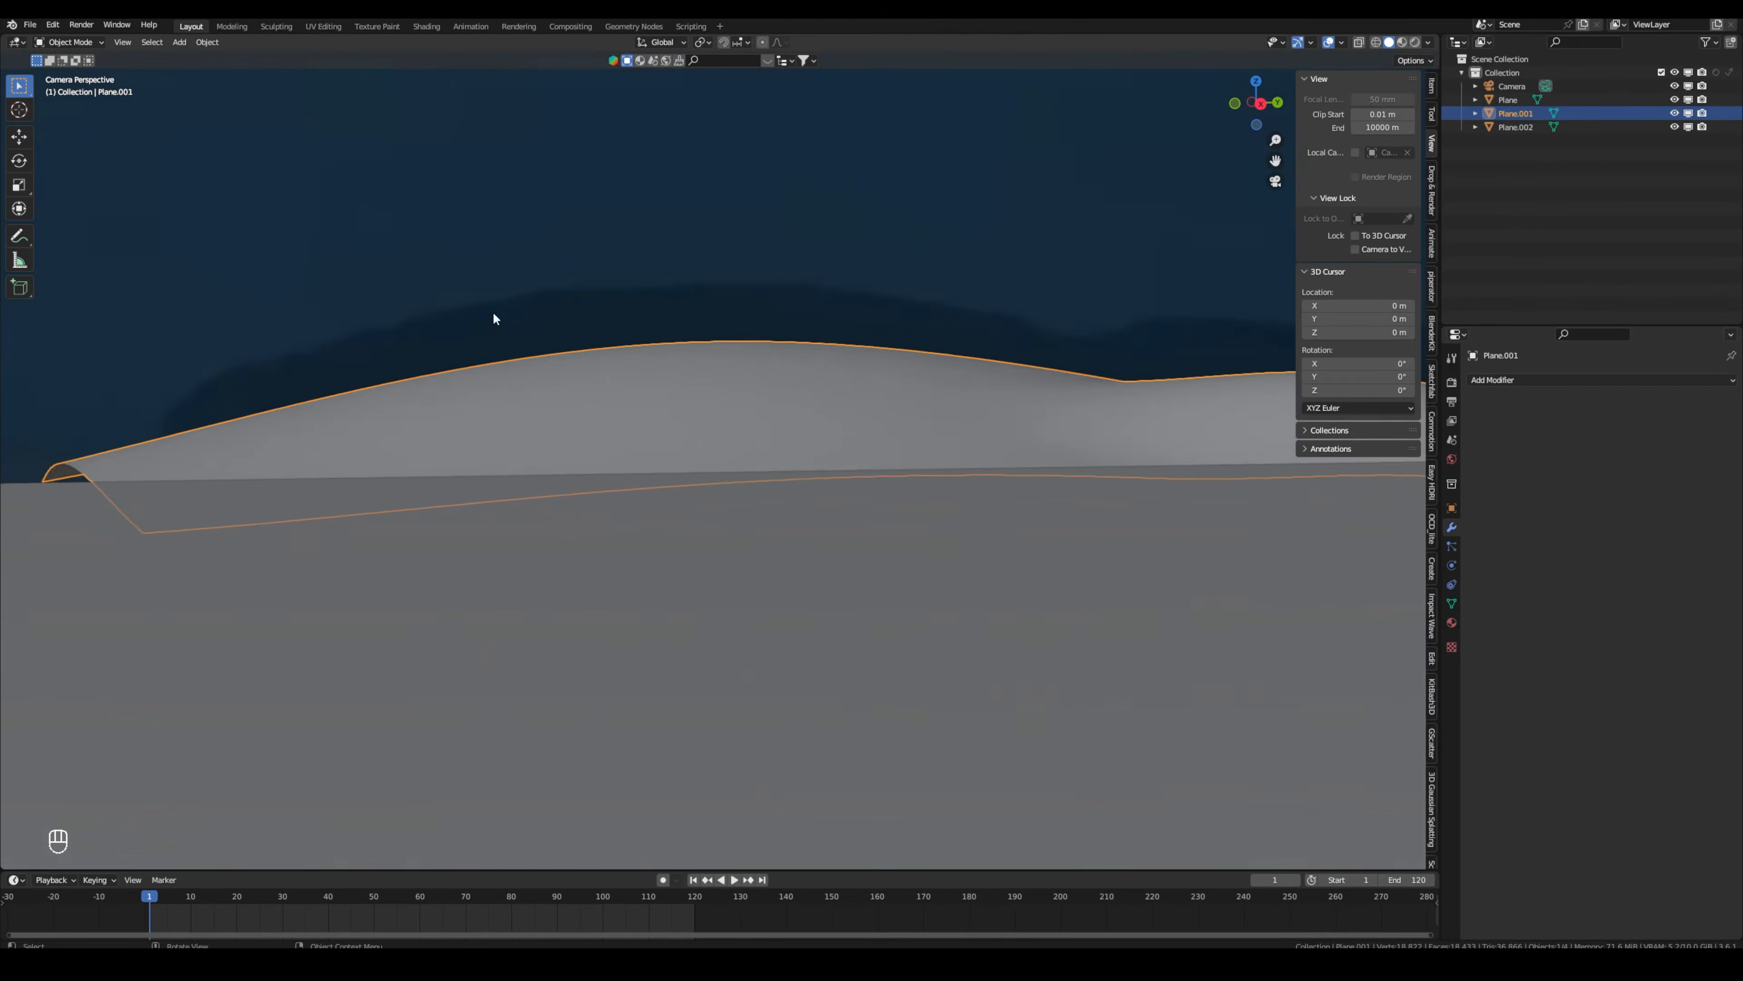
pyautogui.keyDown('shift'); pyautogui.moveTo(336, 480); pyautogui.dragTo(610, 707, button='middle'); pyautogui.keyUp('shift')
pyautogui.scroll(5, 610, 707)
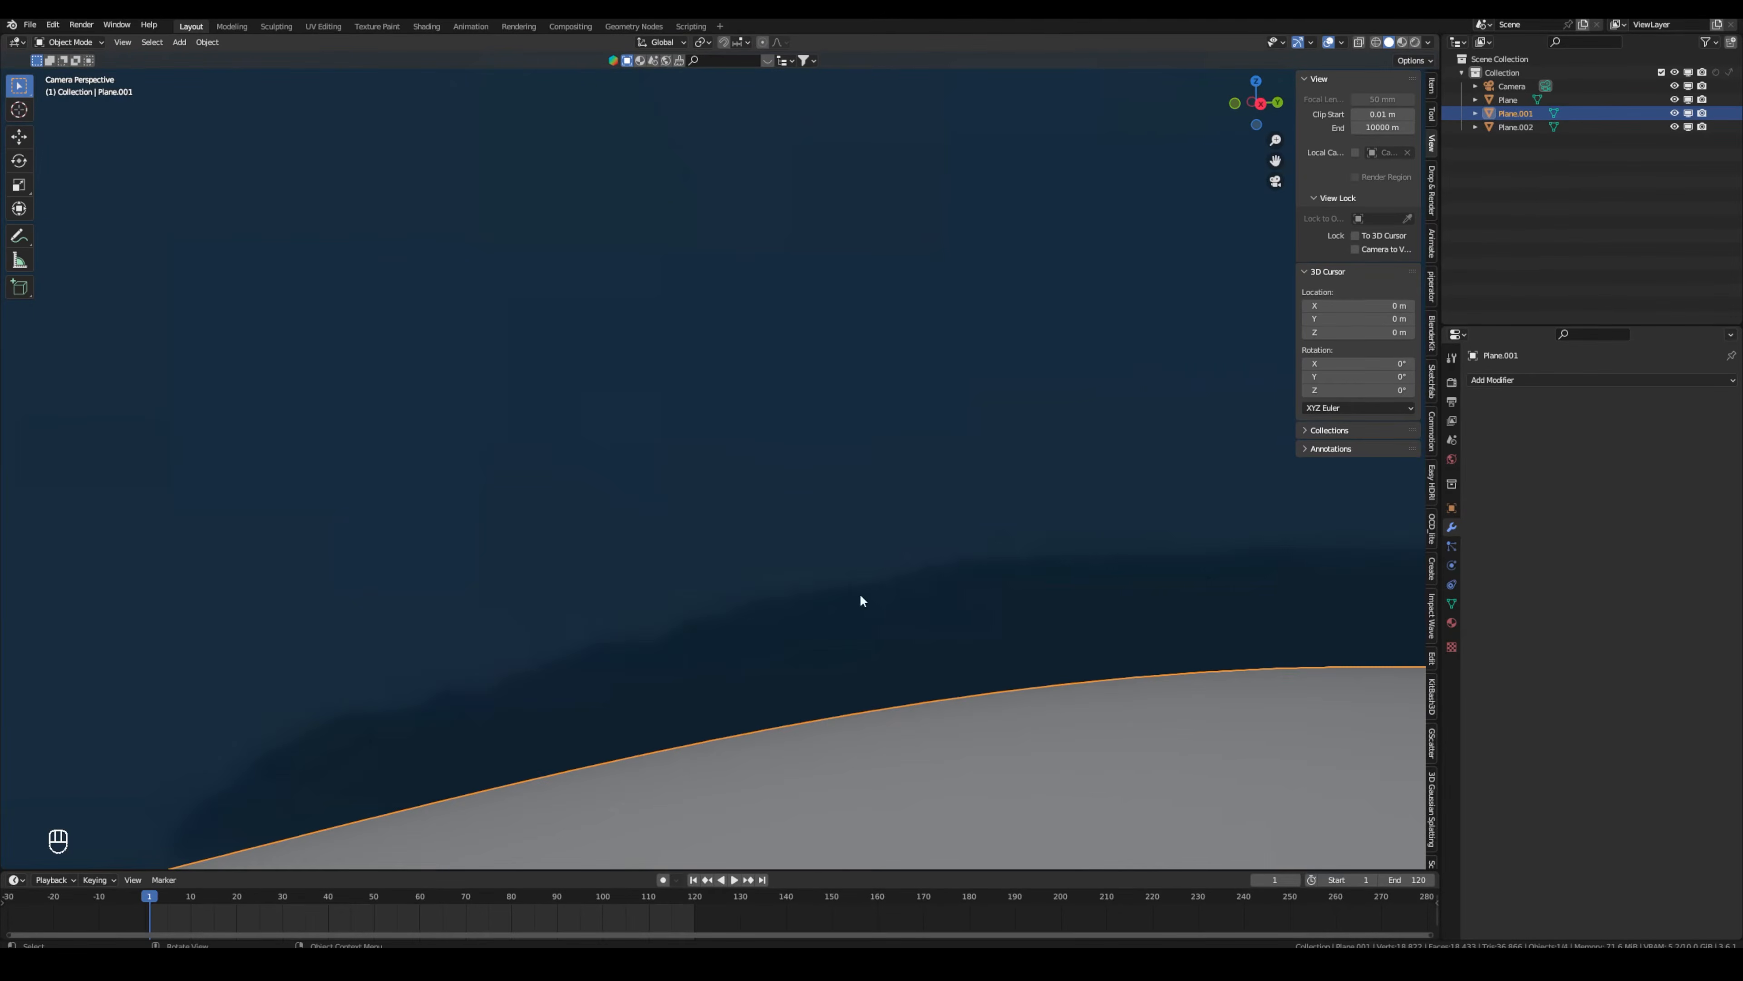
pyautogui.scroll(-5, 862, 599)
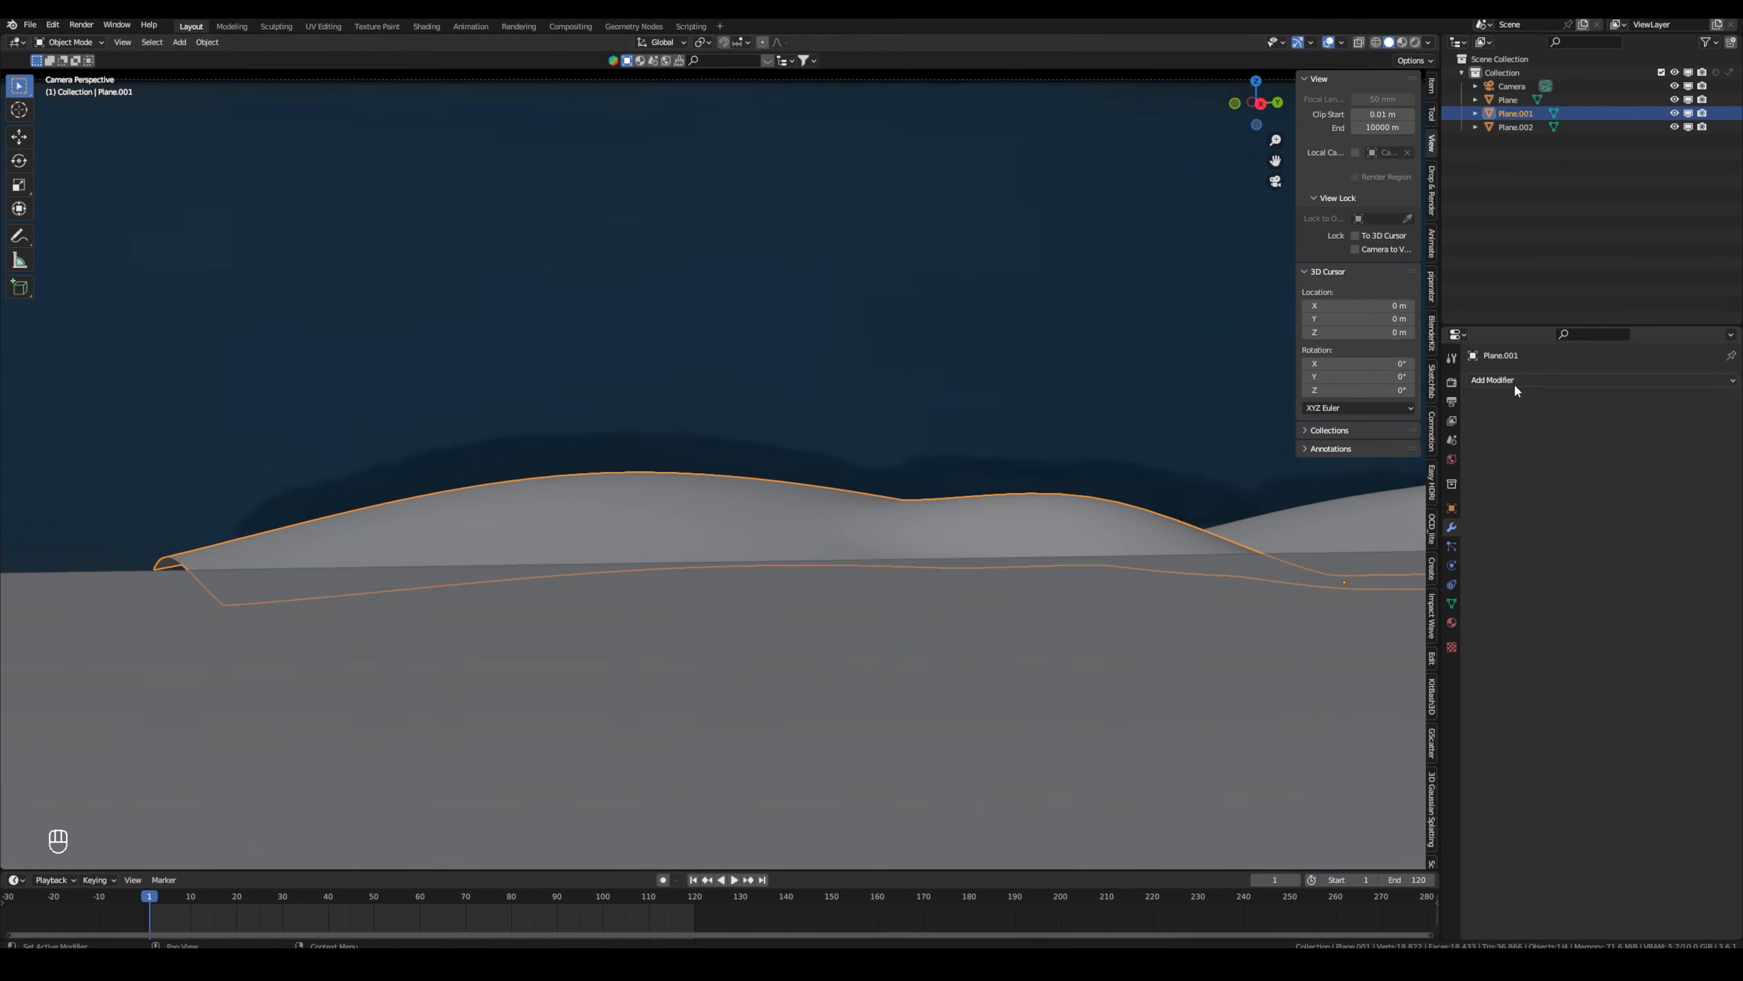
pyautogui.click(1515, 381)
pyautogui.click(1558, 445)
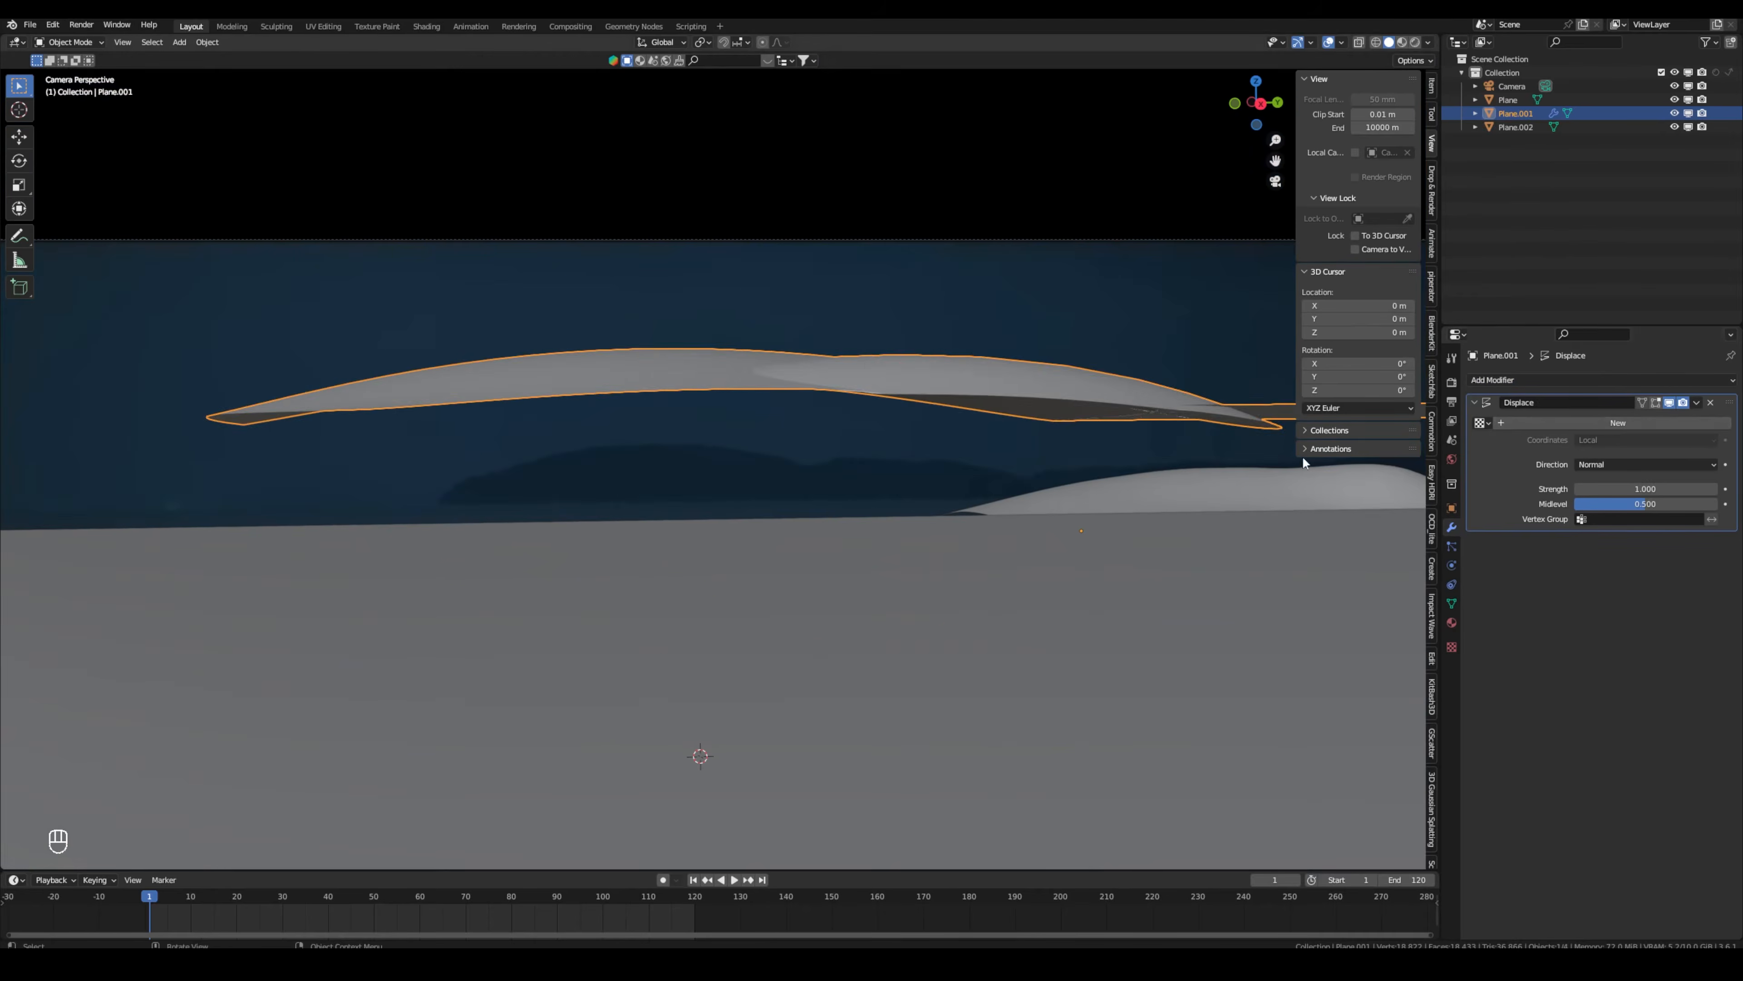
# Give the first hill's Displace modifier a new Clouds texture with a size of 0.1.
pyautogui.click(1599, 423)
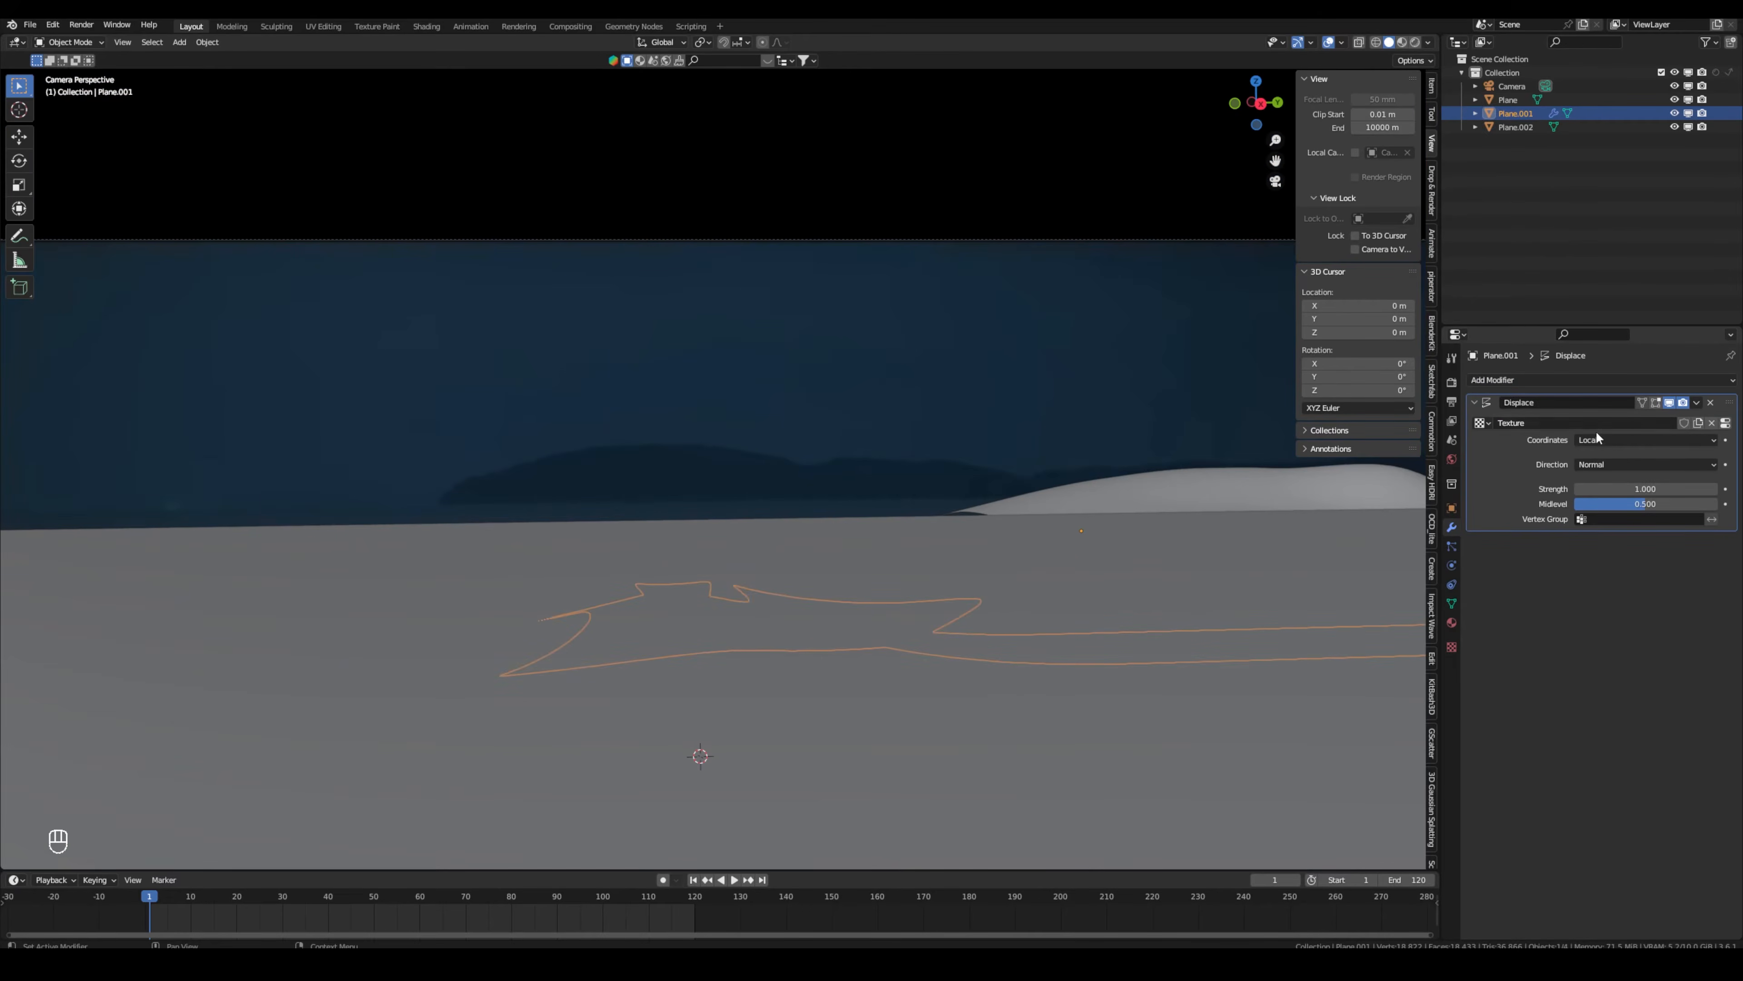
pyautogui.click(1725, 423)
pyautogui.click(1572, 420)
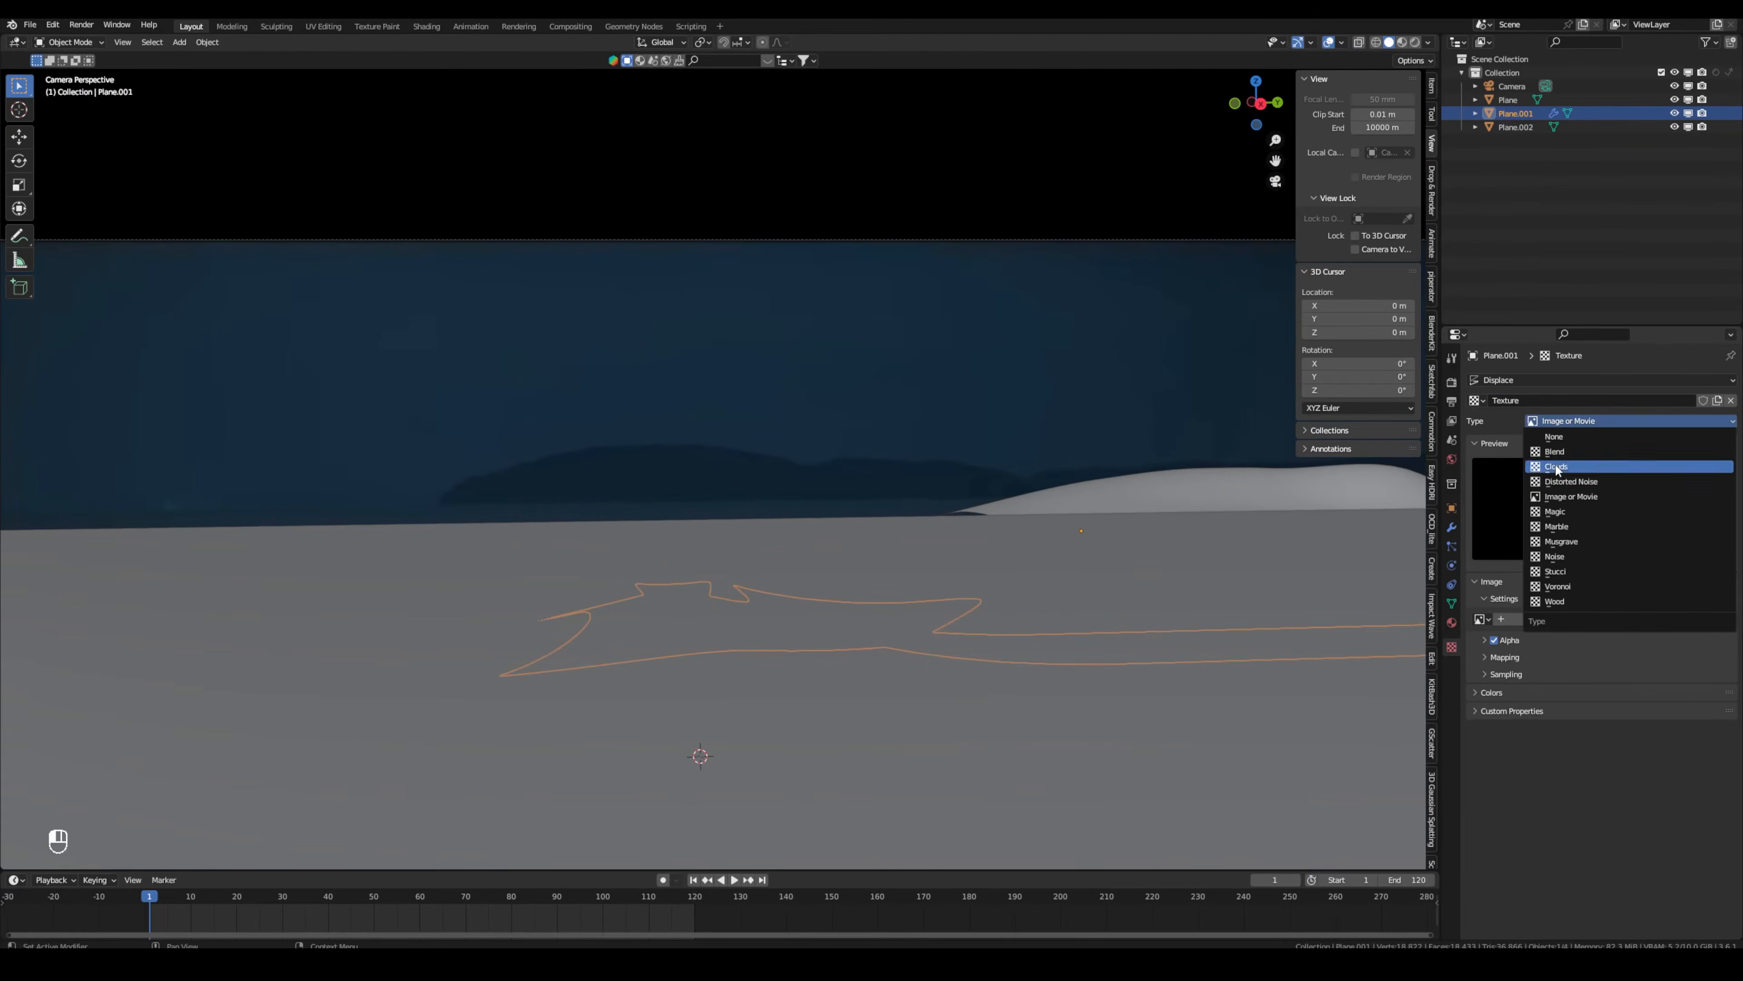
pyautogui.click(1572, 464)
pyautogui.write('0.1')
pyautogui.press('Return')
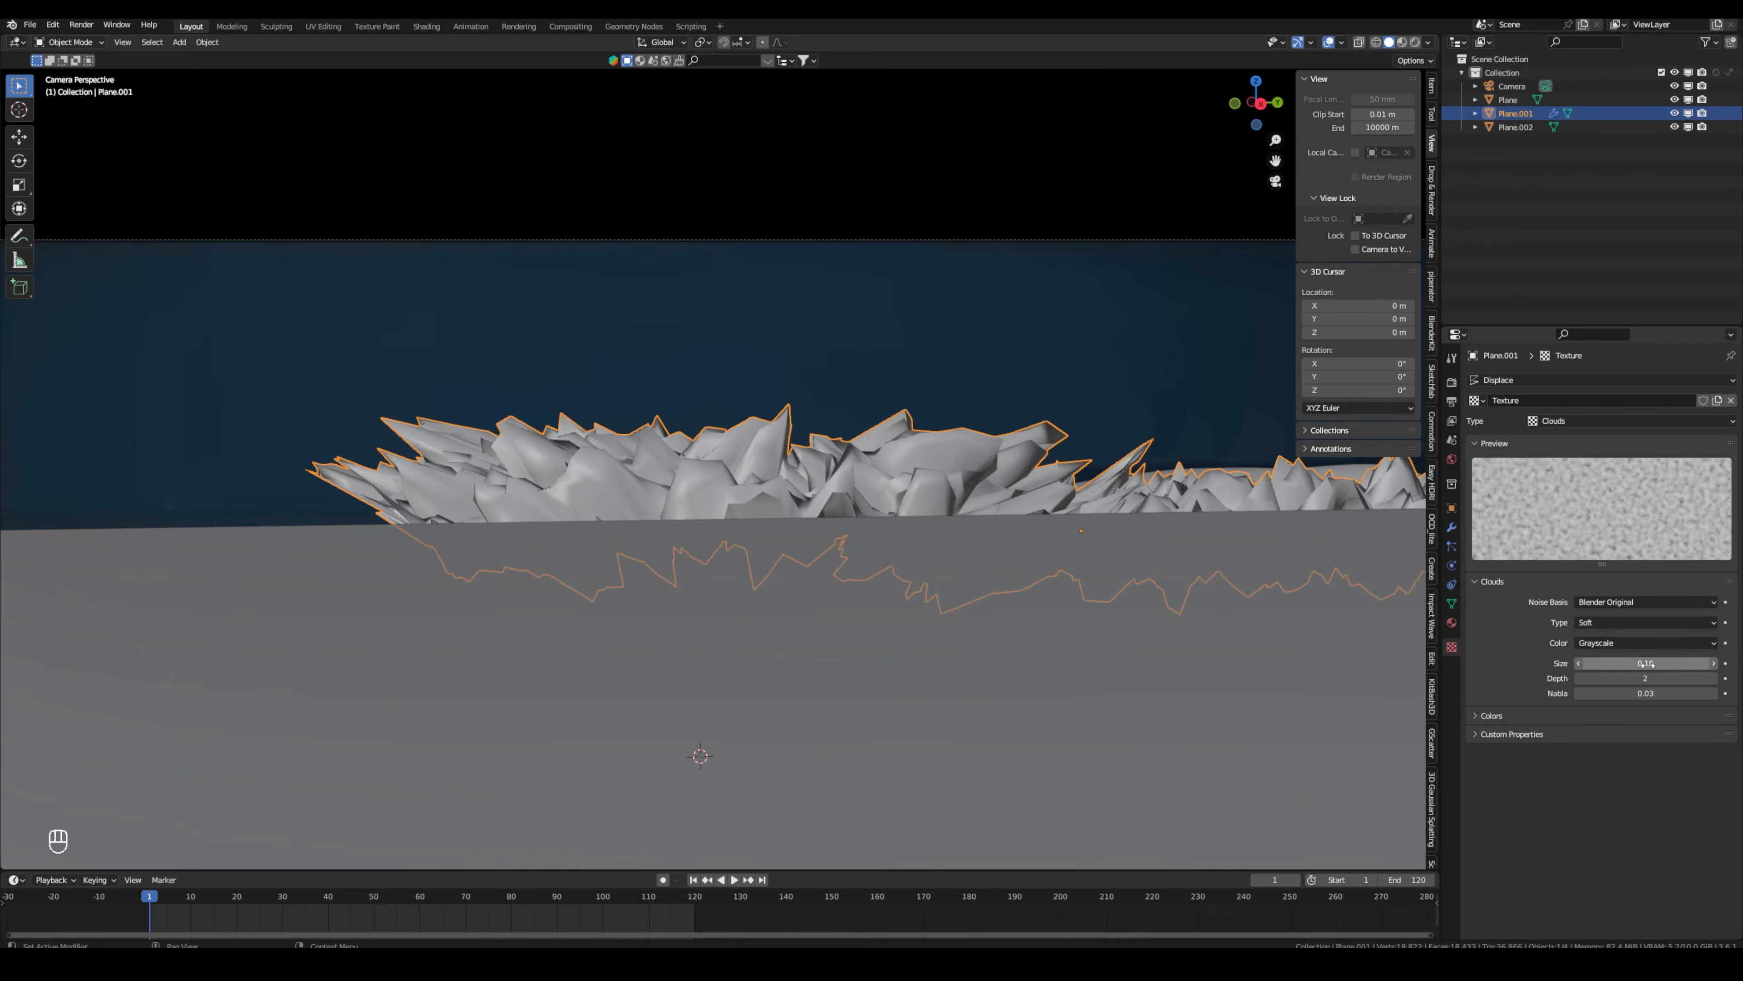
# Set the first hill's displacement strength to 0.1.
pyautogui.click(1452, 527)
pyautogui.moveTo(1670, 491); pyautogui.dragTo(1655, 492)
pyautogui.click(1647, 489)
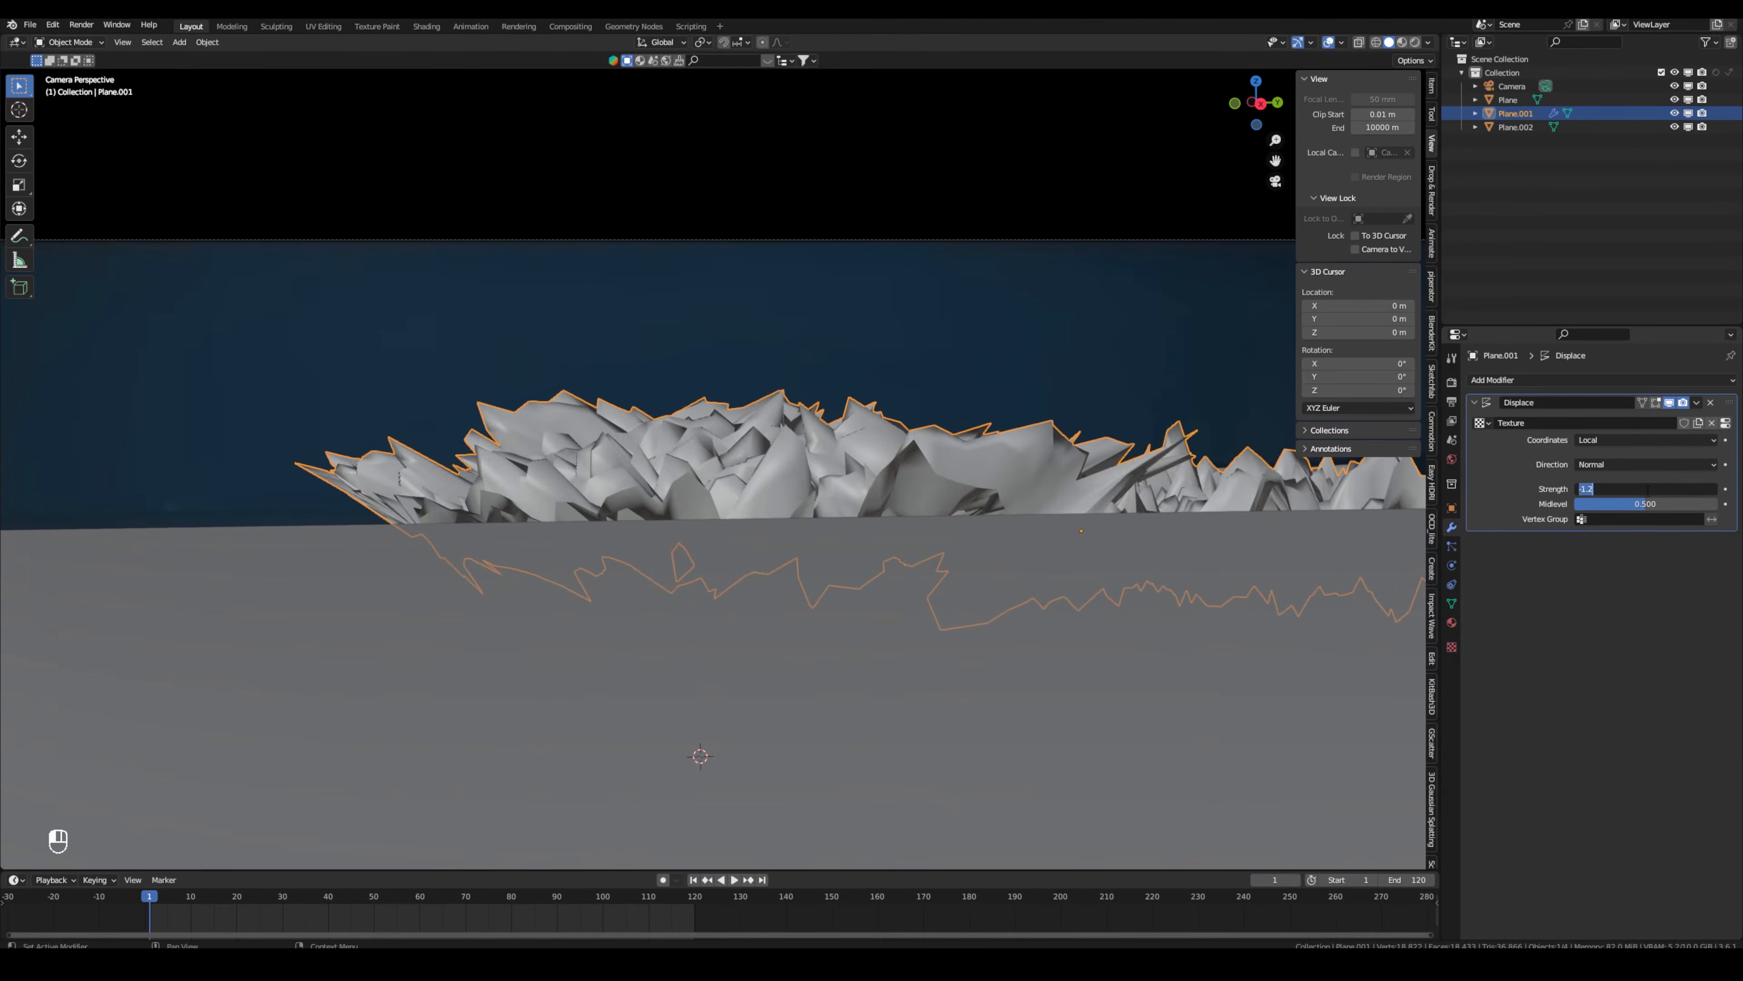
pyautogui.write('0.05')
pyautogui.press('Return')
pyautogui.click(1645, 488)
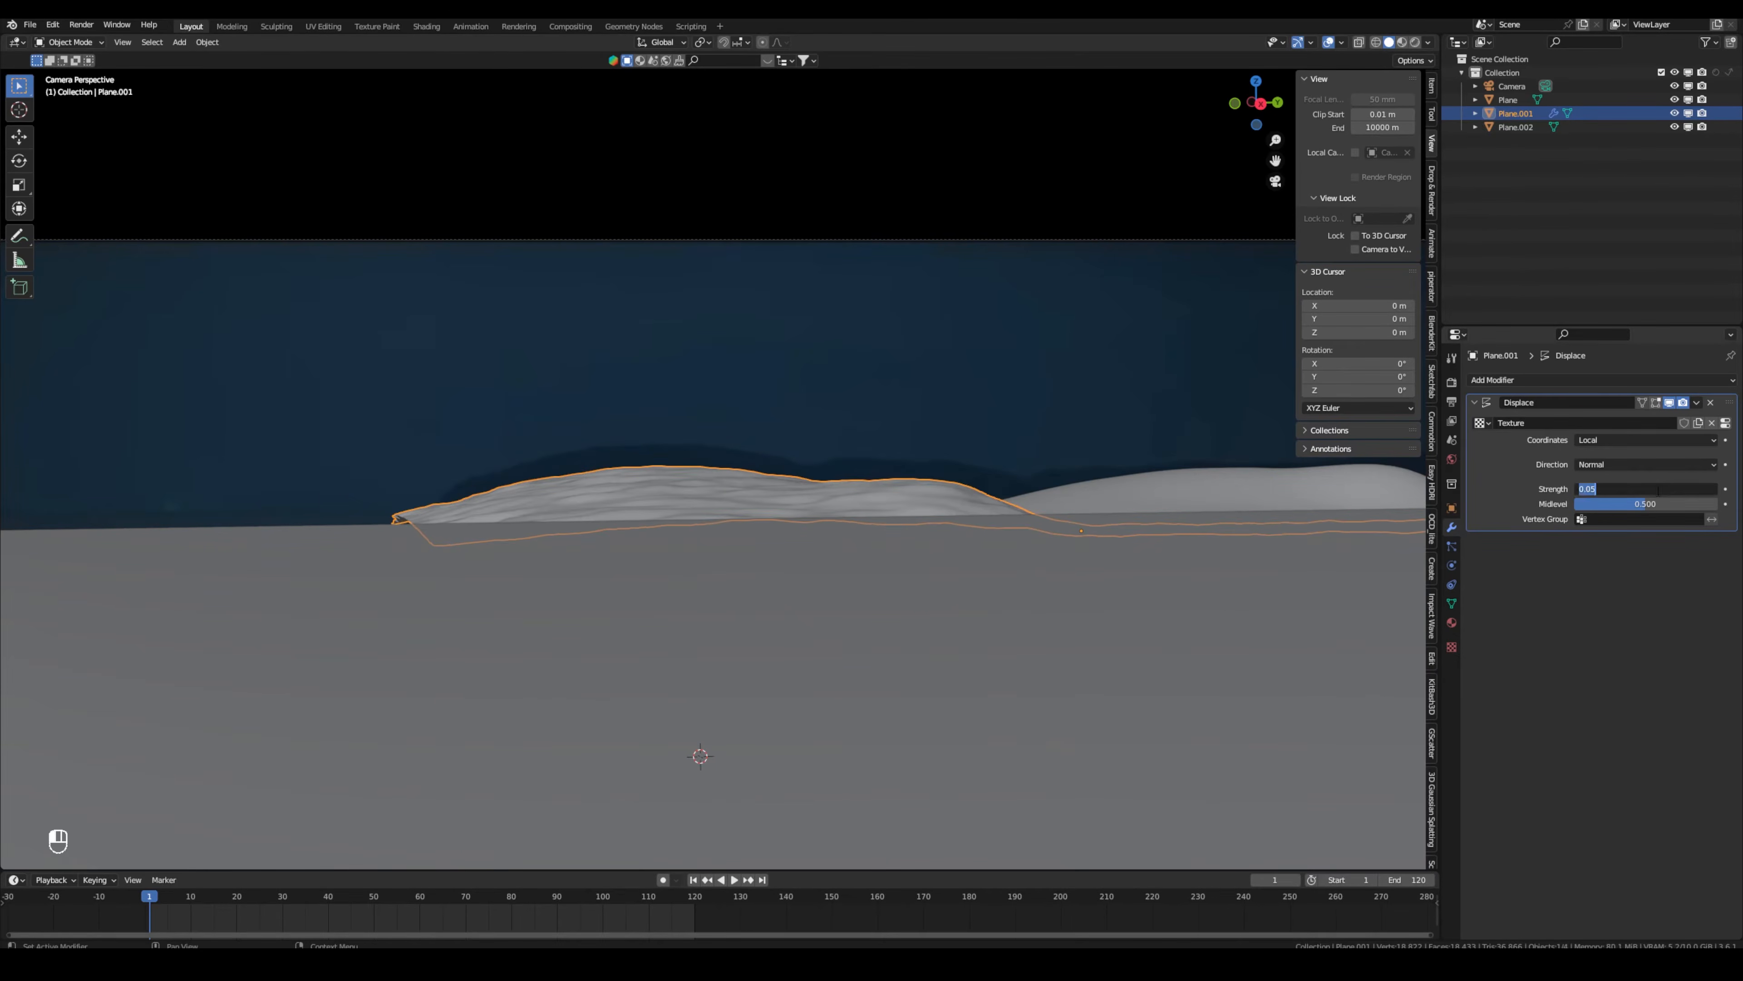
pyautogui.write('0.1')
pyautogui.press('Return')
# Add a Displace modifier to the second hill plane, reuse the same Clouds texture and reduce its strength.
pyautogui.click(1516, 126)
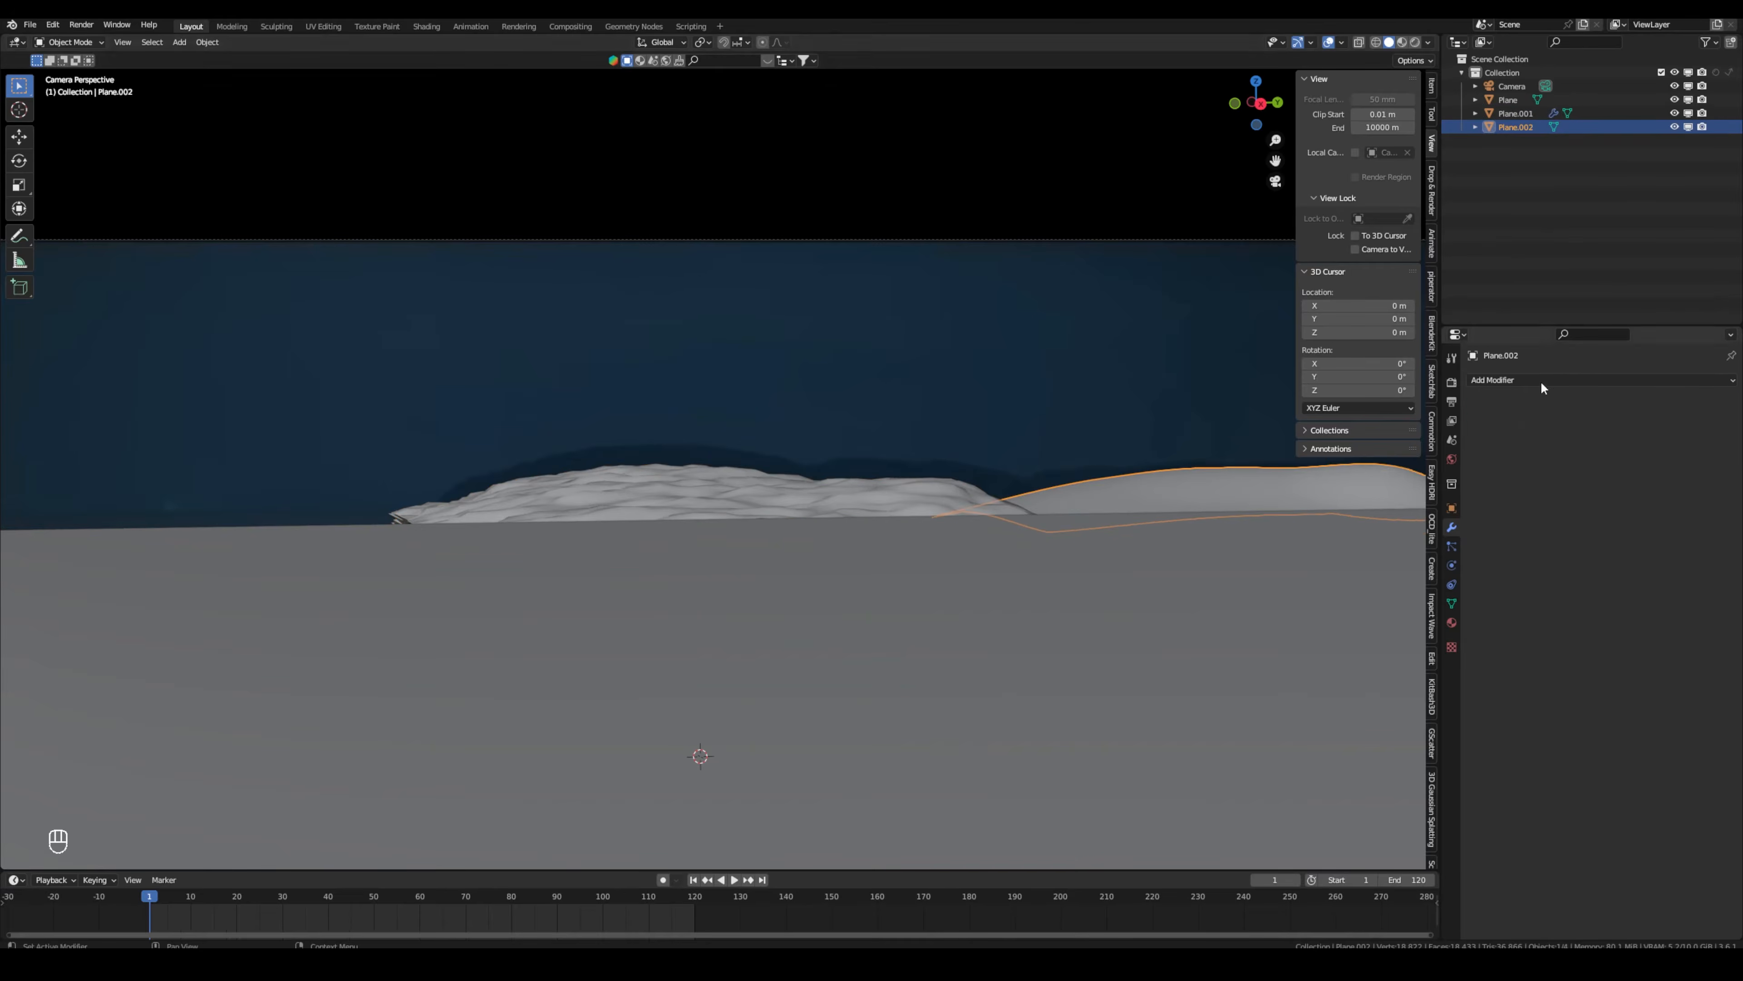
pyautogui.click(1540, 379)
pyautogui.click(1570, 455)
pyautogui.click(1481, 422)
pyautogui.click(1508, 443)
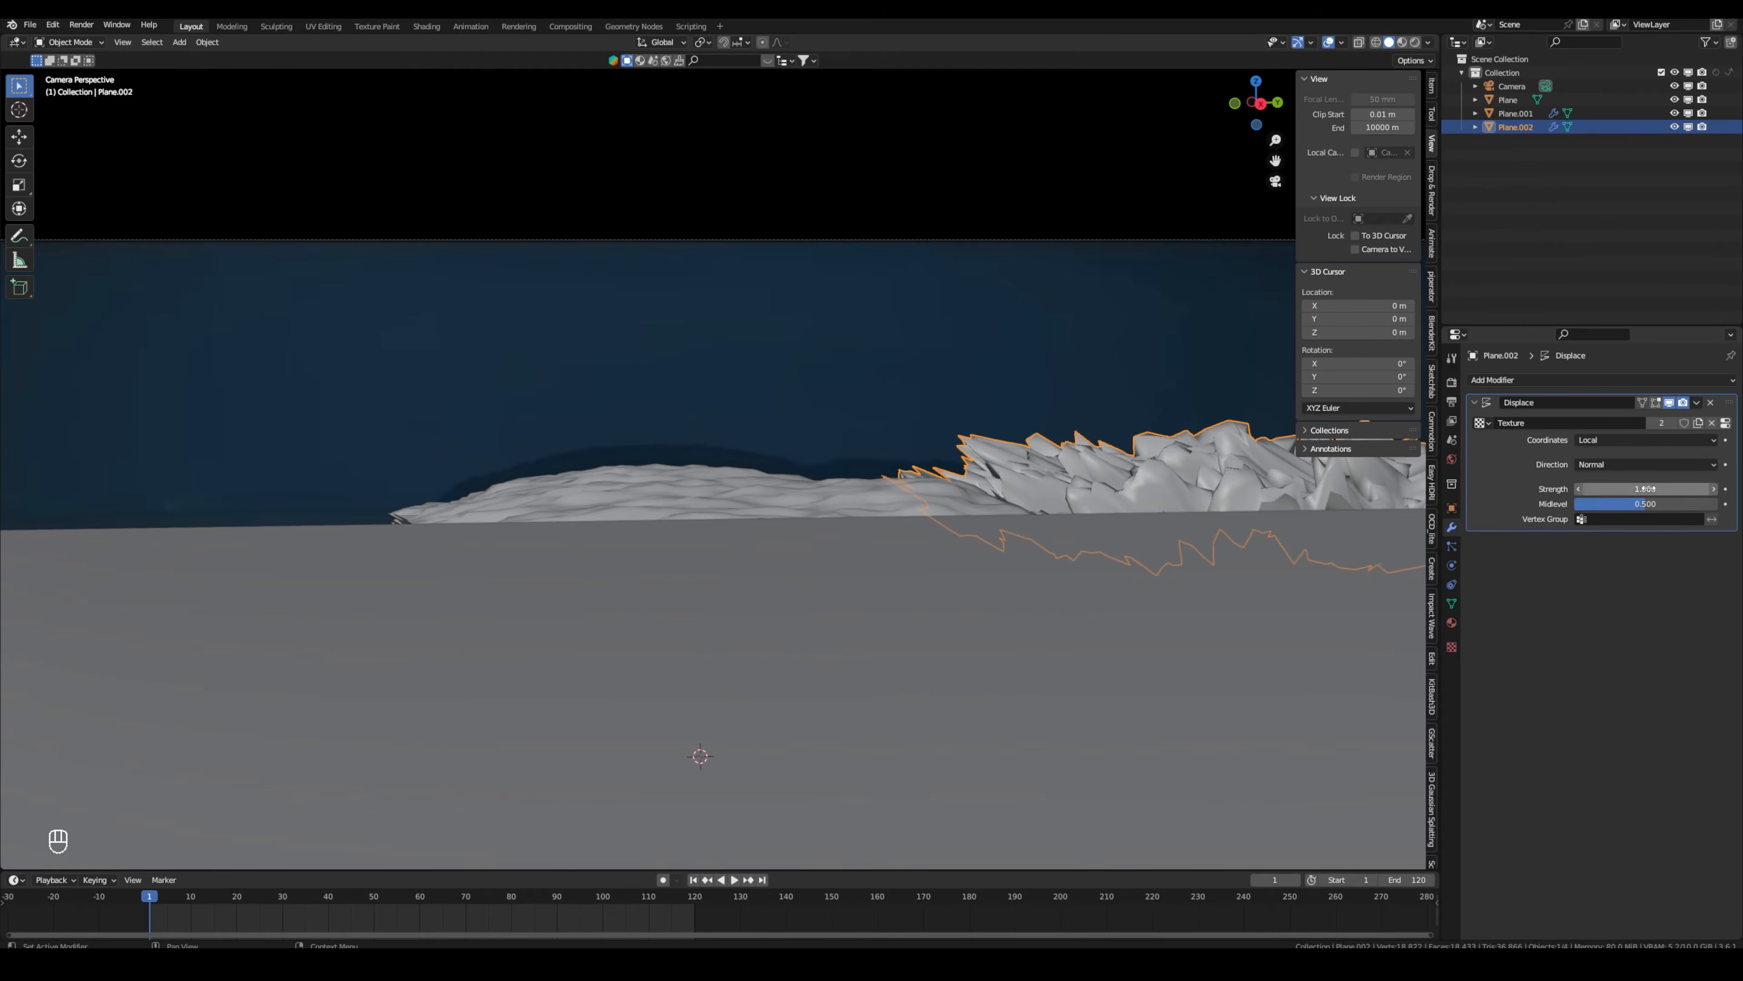
pyautogui.moveTo(1655, 488); pyautogui.dragTo(1650, 488)
# Place the camera's ref1.png background image in front of the scene and lower its opacity to about 0.858.
pyautogui.scroll(-3, 823, 414)
pyautogui.click(686, 448)
pyautogui.keyDown('shift'); pyautogui.moveTo(686, 448); pyautogui.dragTo(765, 439, button='middle'); pyautogui.keyUp('shift')
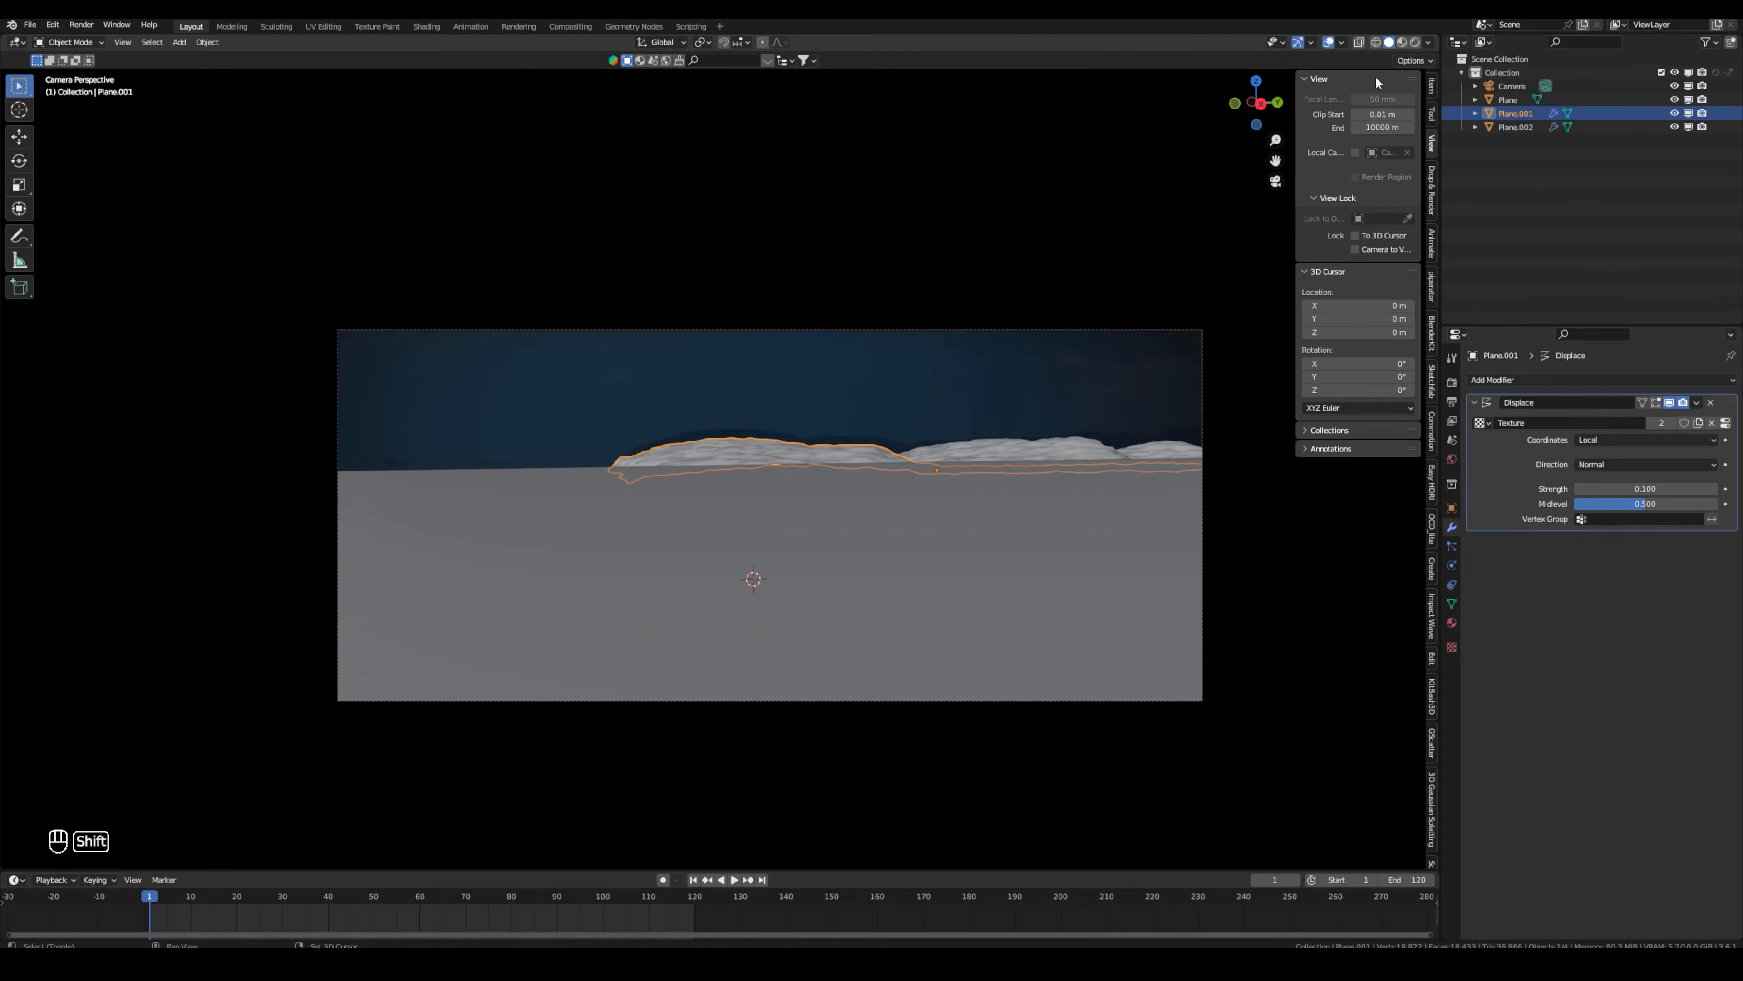
pyautogui.click(1512, 88)
pyautogui.click(1451, 565)
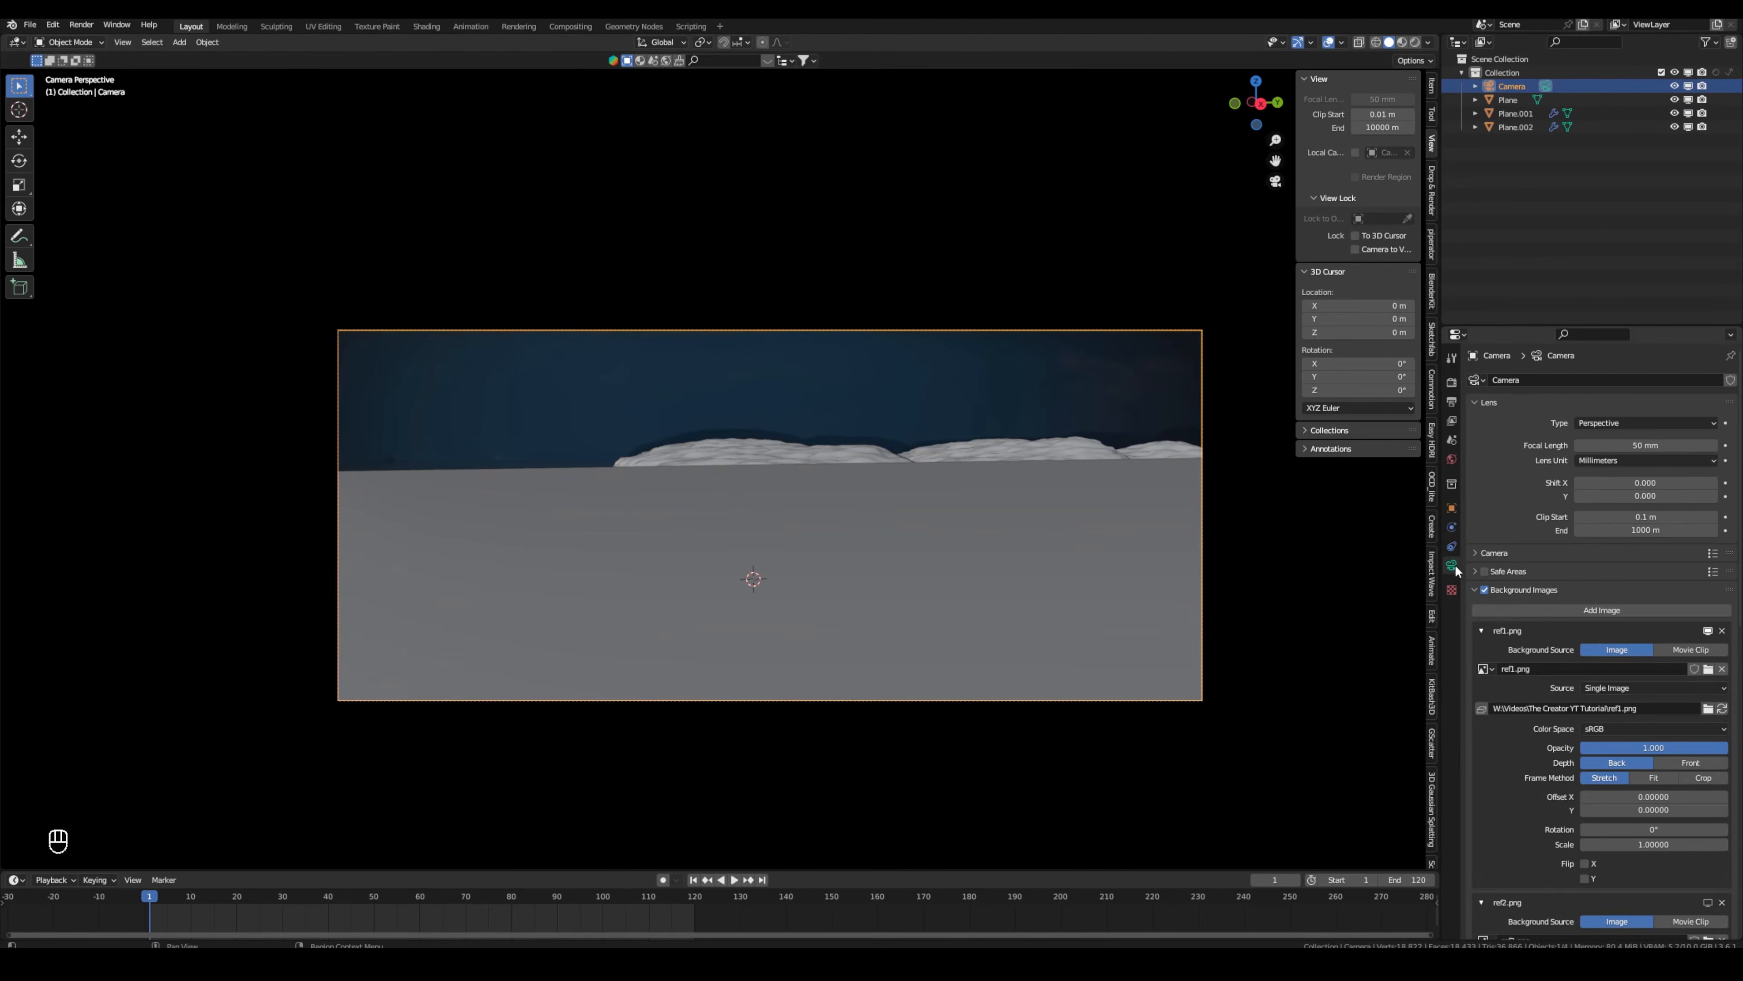
pyautogui.scroll(-2, 1602, 712)
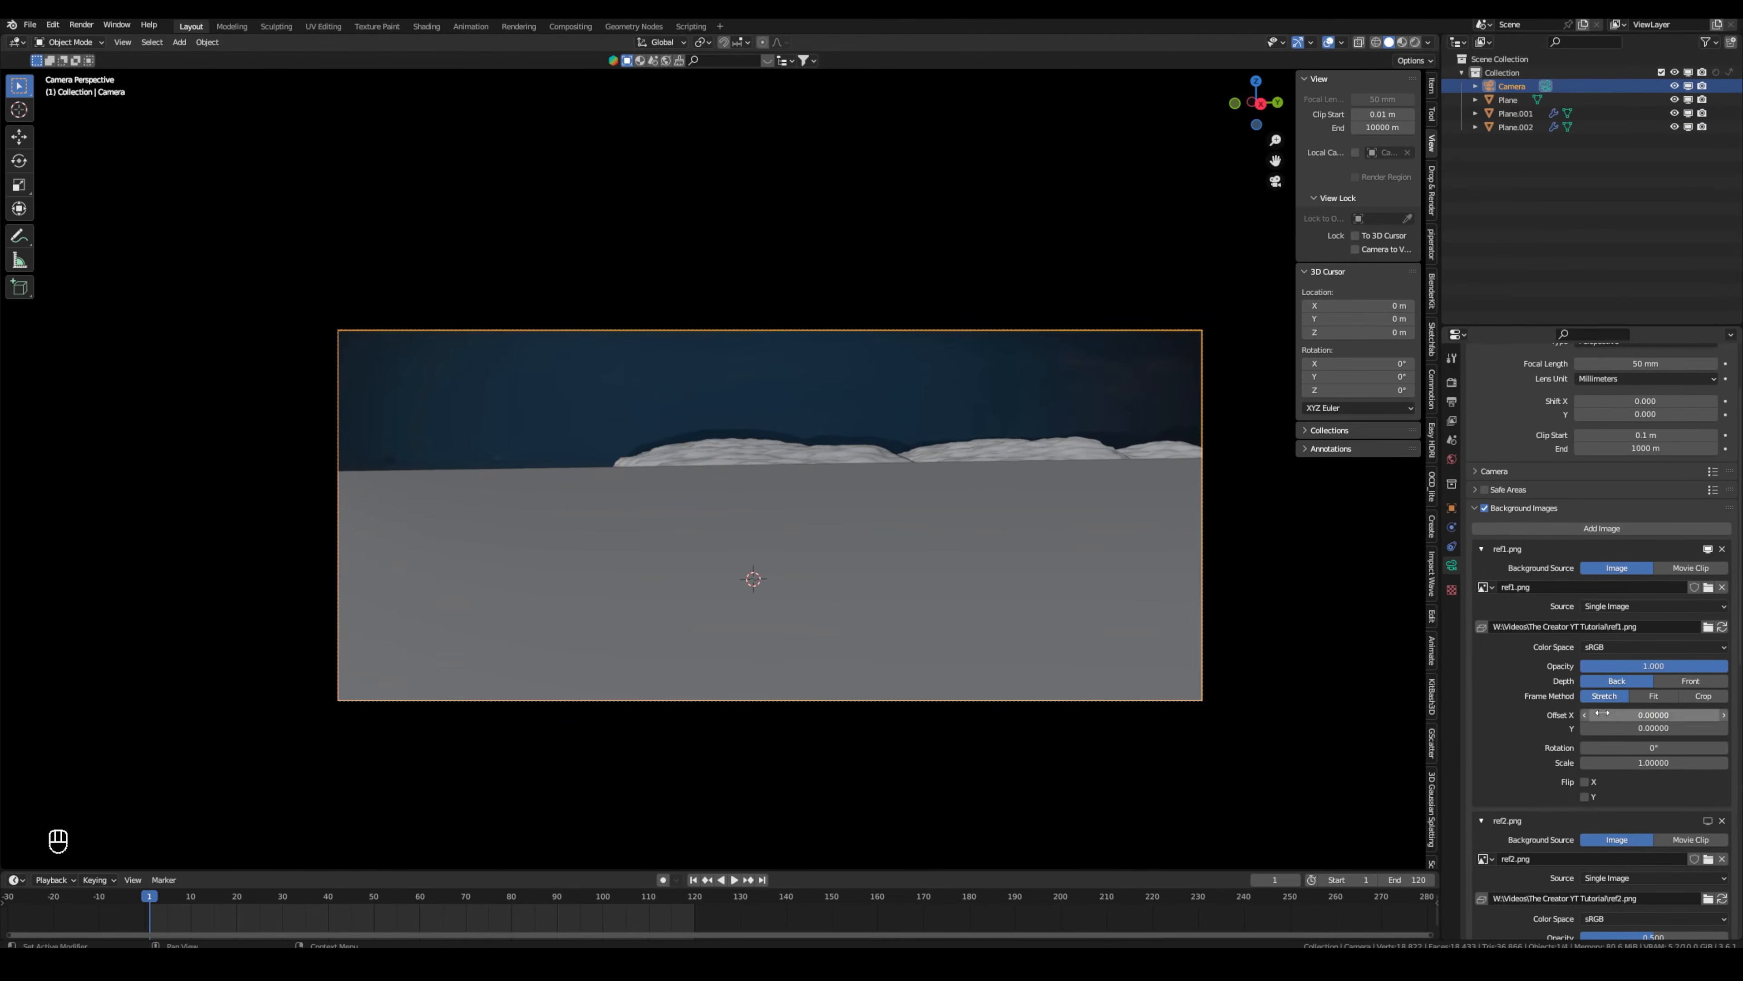
pyautogui.click(1690, 682)
pyautogui.moveTo(1699, 666); pyautogui.dragTo(1671, 666)
# Fine-tune the camera view with walk navigation against the ref1.png overlay.
pyautogui.hotkey('shift', '`')
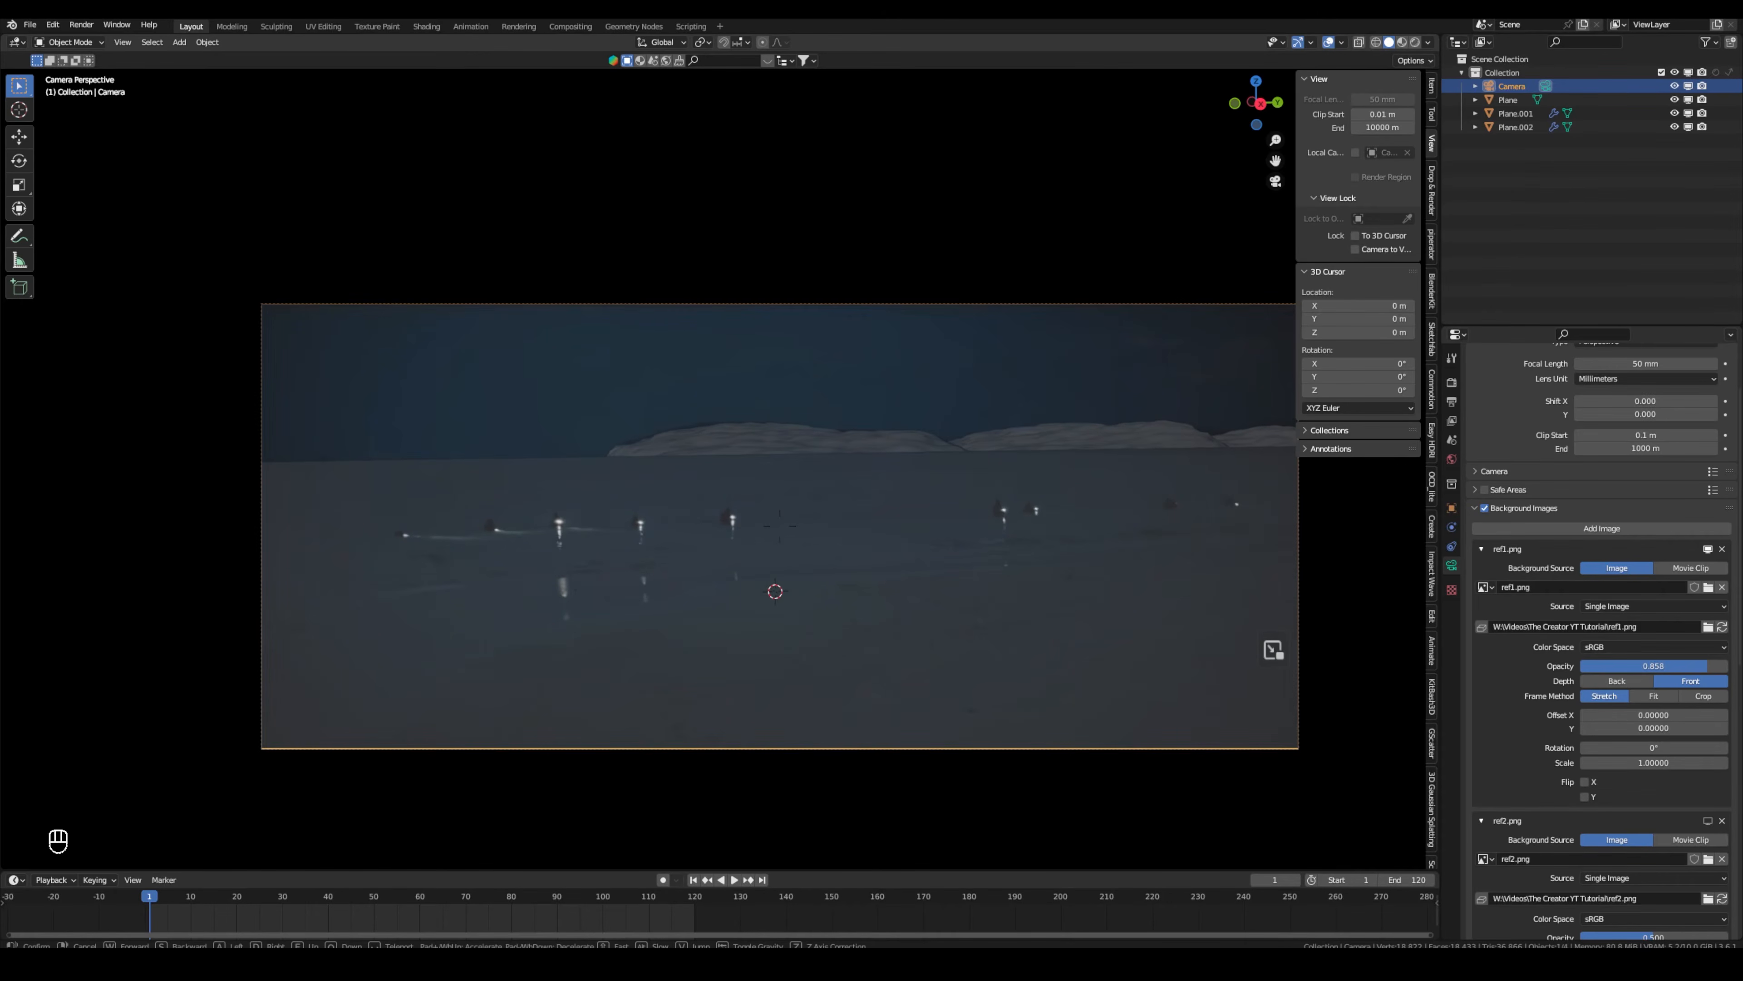
pyautogui.hotkey('shift', 'f')
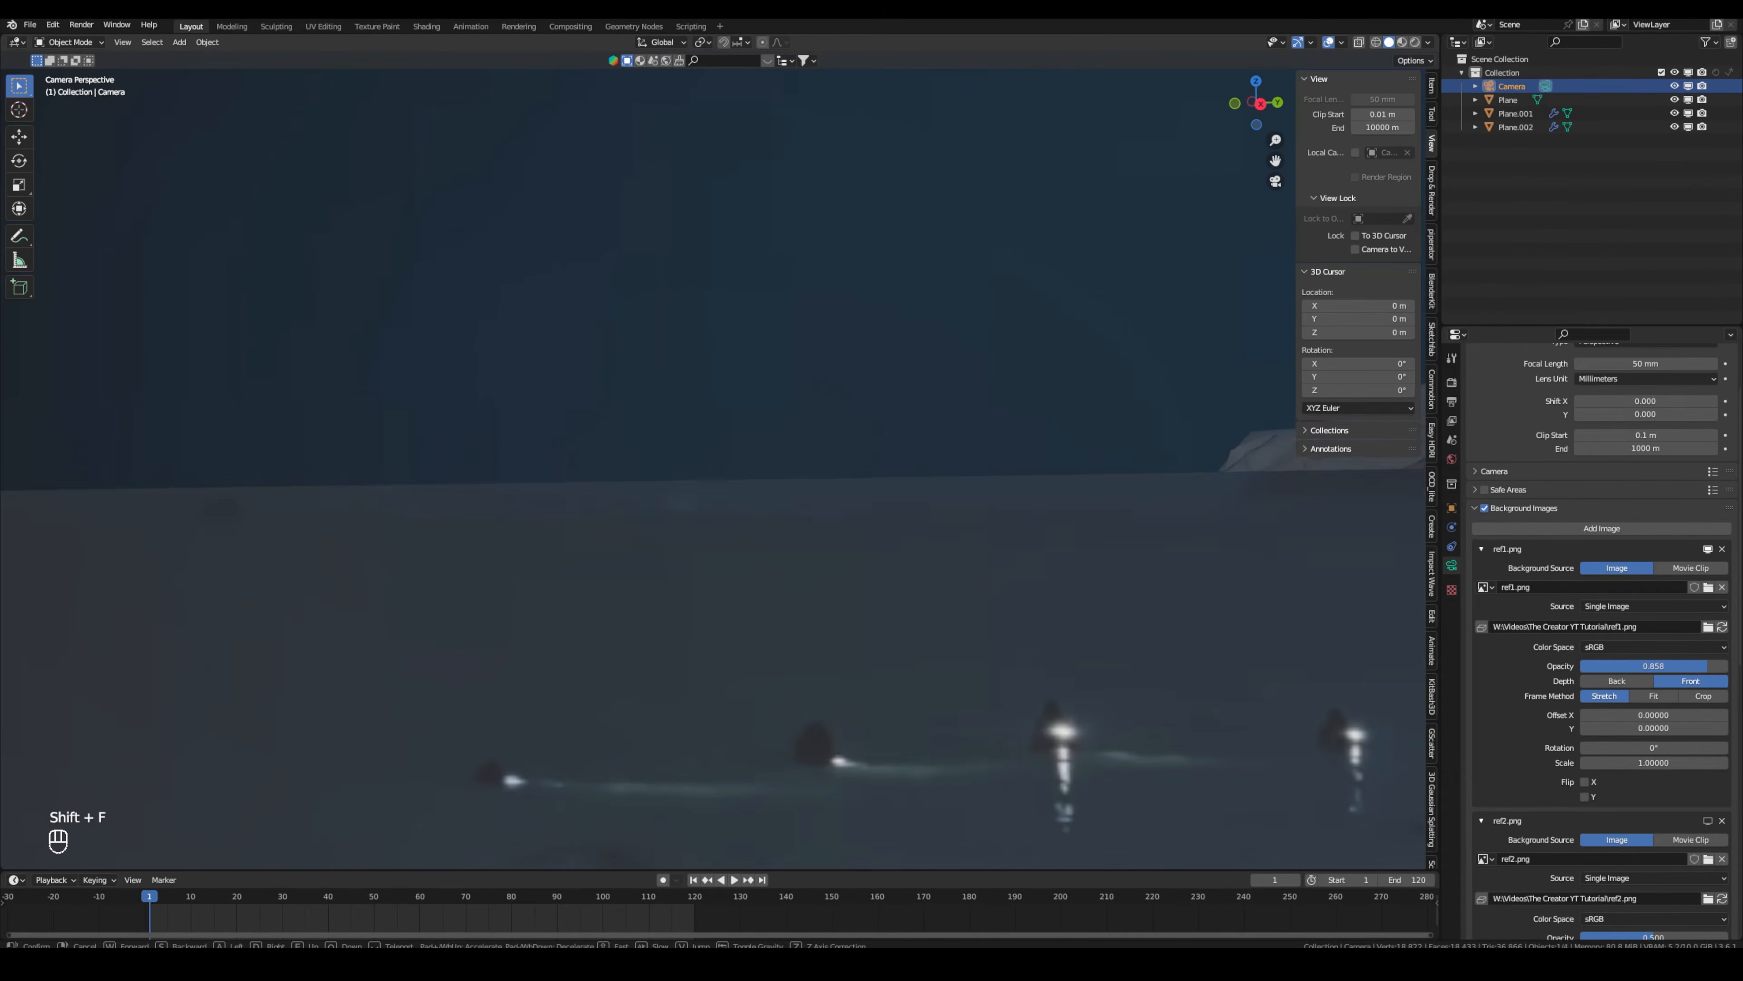
pyautogui.click(1128, 490)
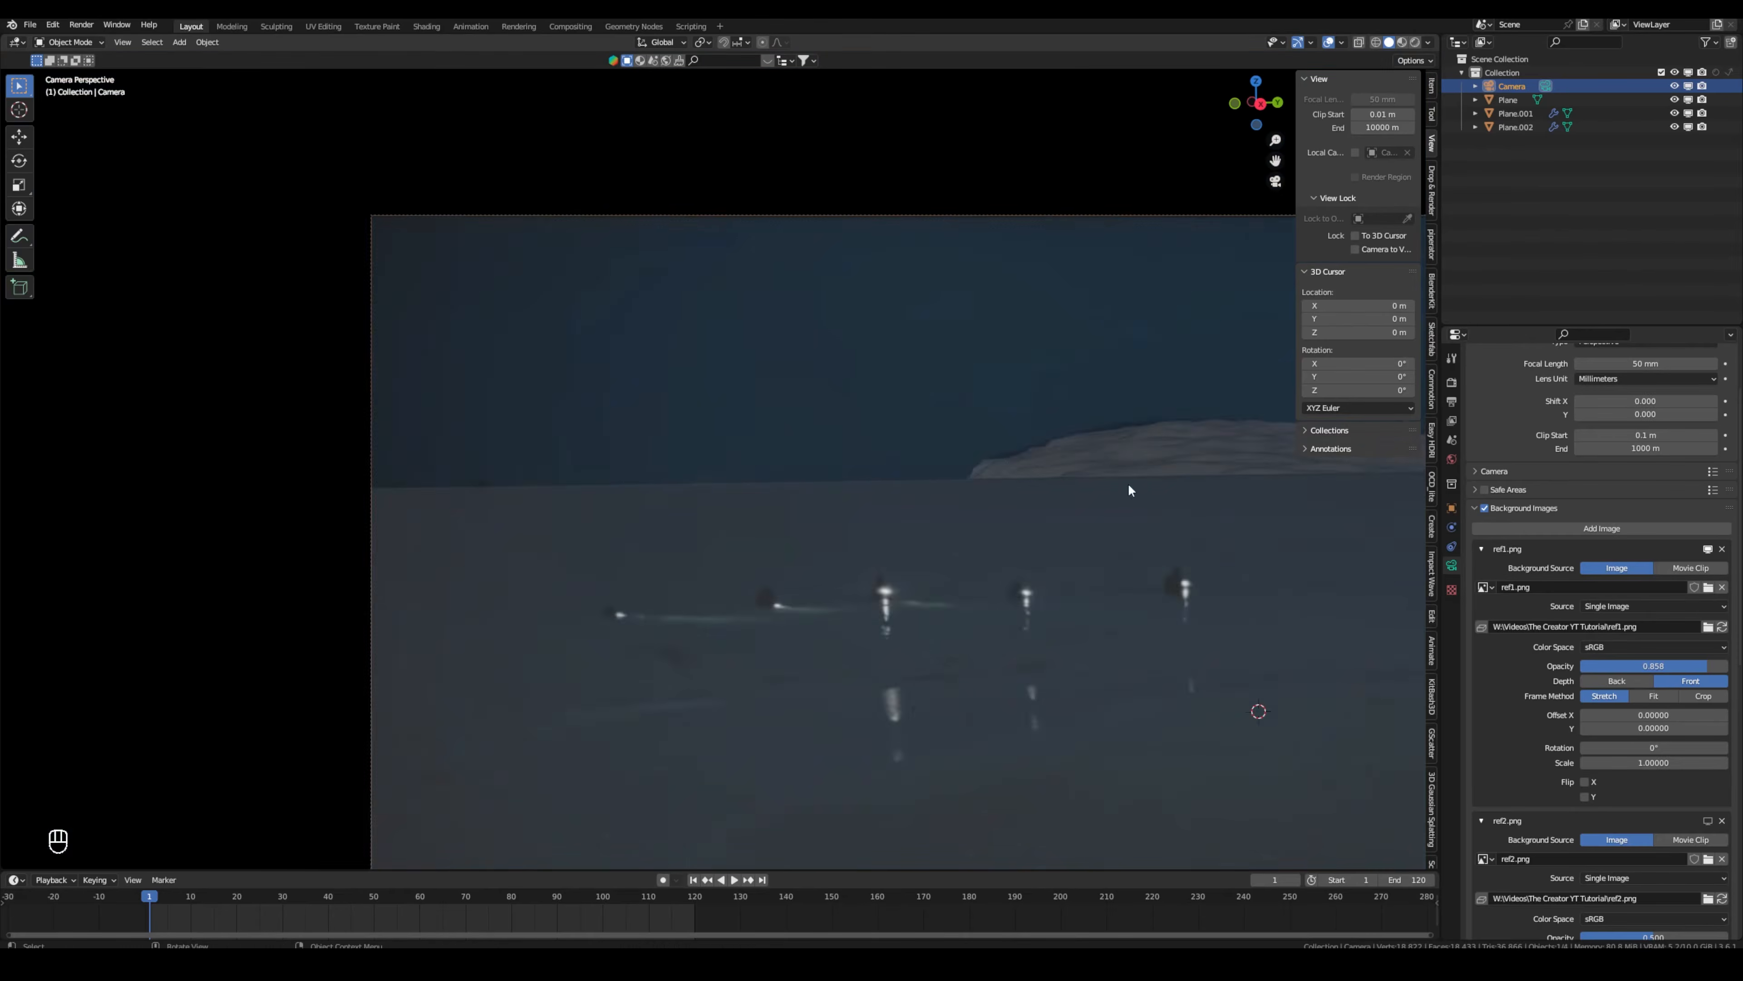
pyautogui.scroll(-4, 1127, 489)
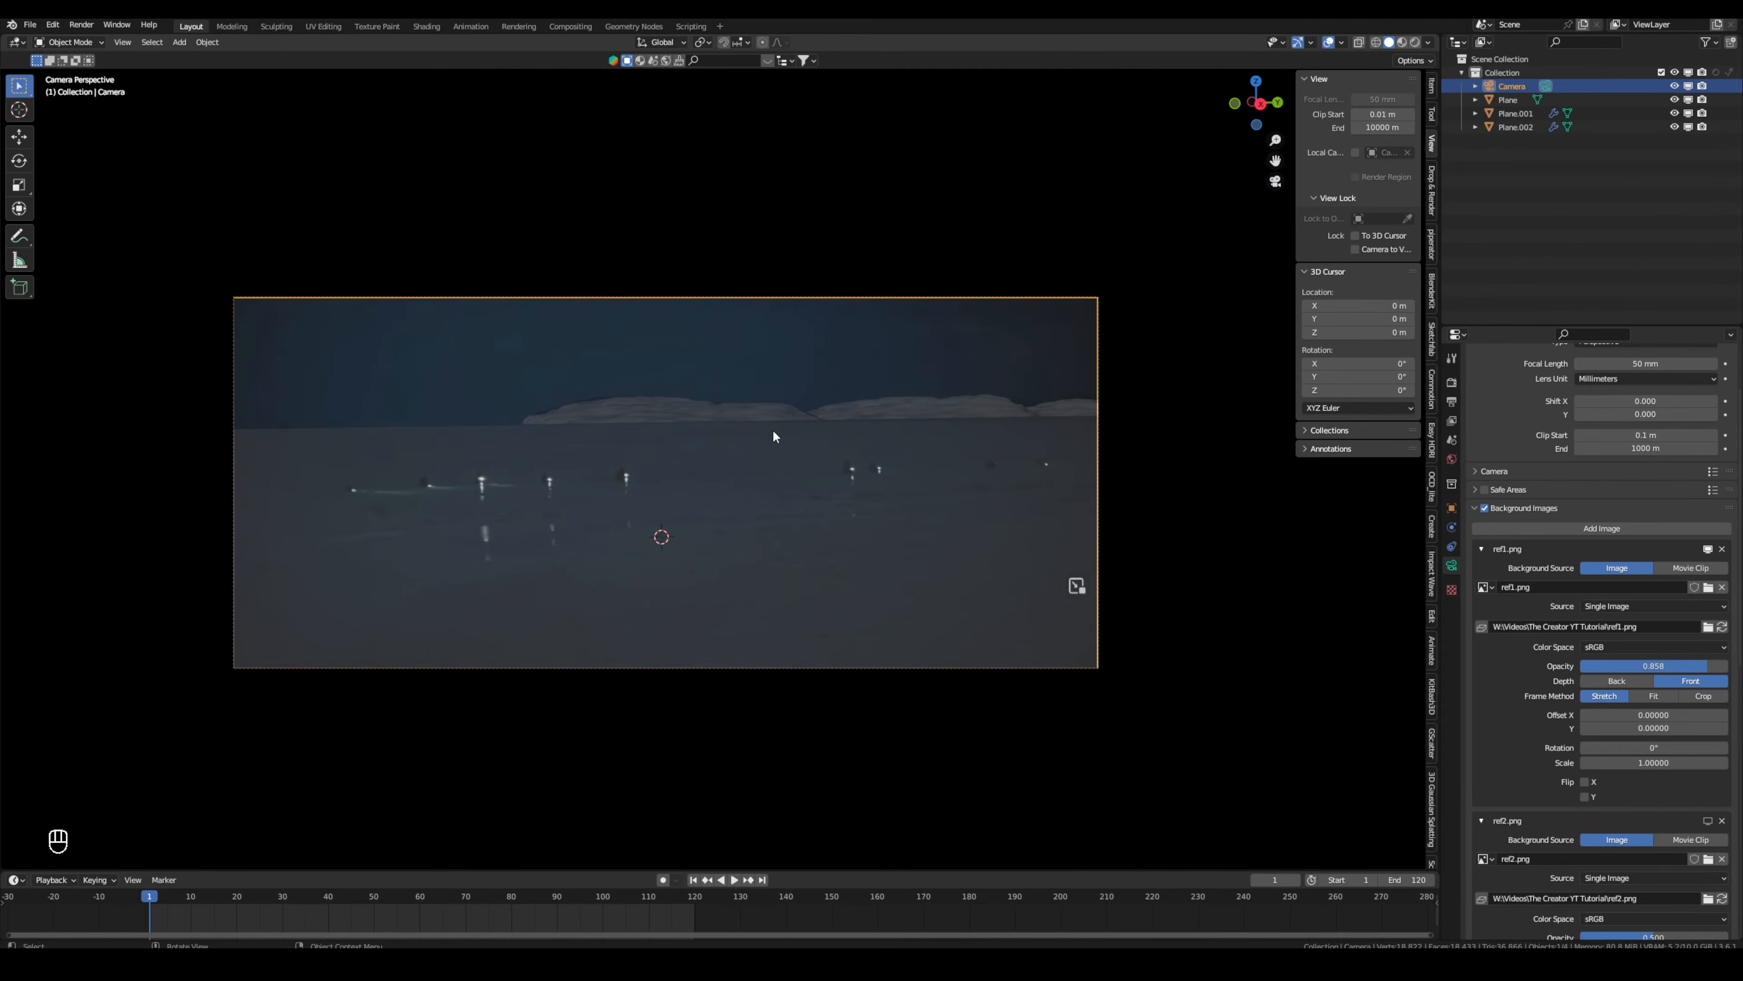
# Set the camera's Z location to 1.5 m.
pyautogui.scroll(-2, 756, 435)
pyautogui.moveTo(680, 428); pyautogui.dragTo(1024, 489, button='middle')
pyautogui.press('KP_Decimal')
pyautogui.scroll(-6, 782, 440)
pyautogui.moveTo(795, 499); pyautogui.dragTo(1432, 97, button='middle')
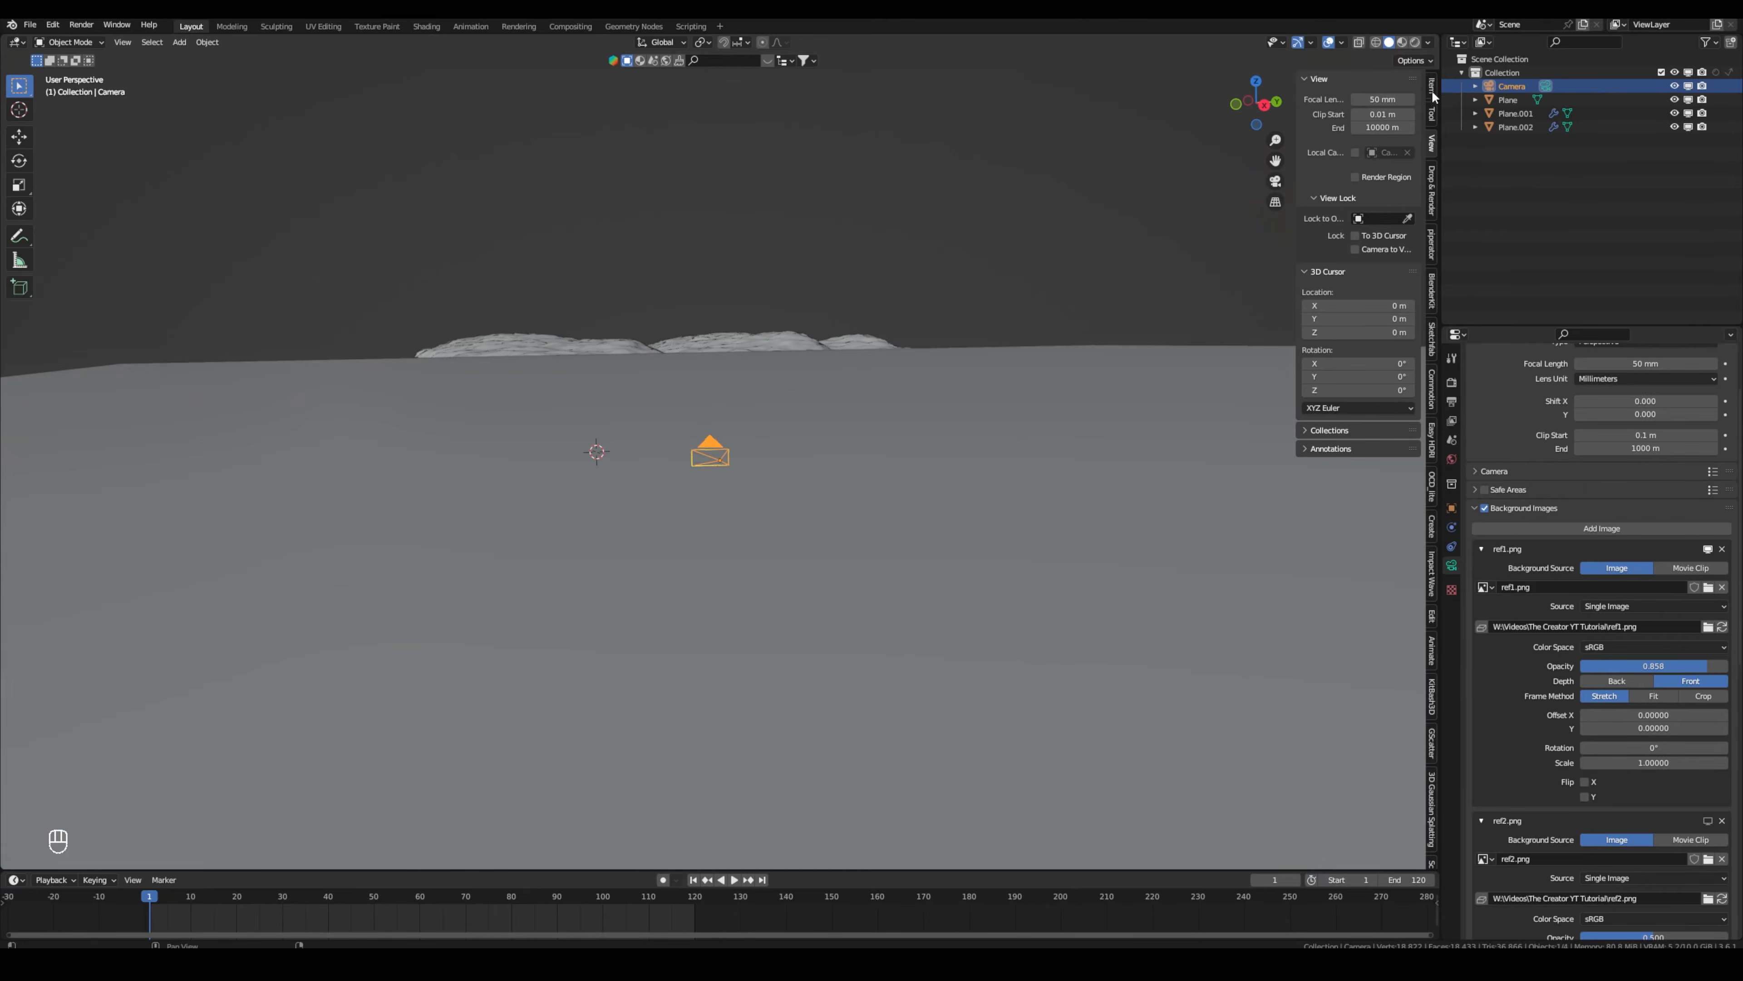
pyautogui.click(1432, 90)
pyautogui.moveTo(832, 308); pyautogui.dragTo(733, 450, button='middle')
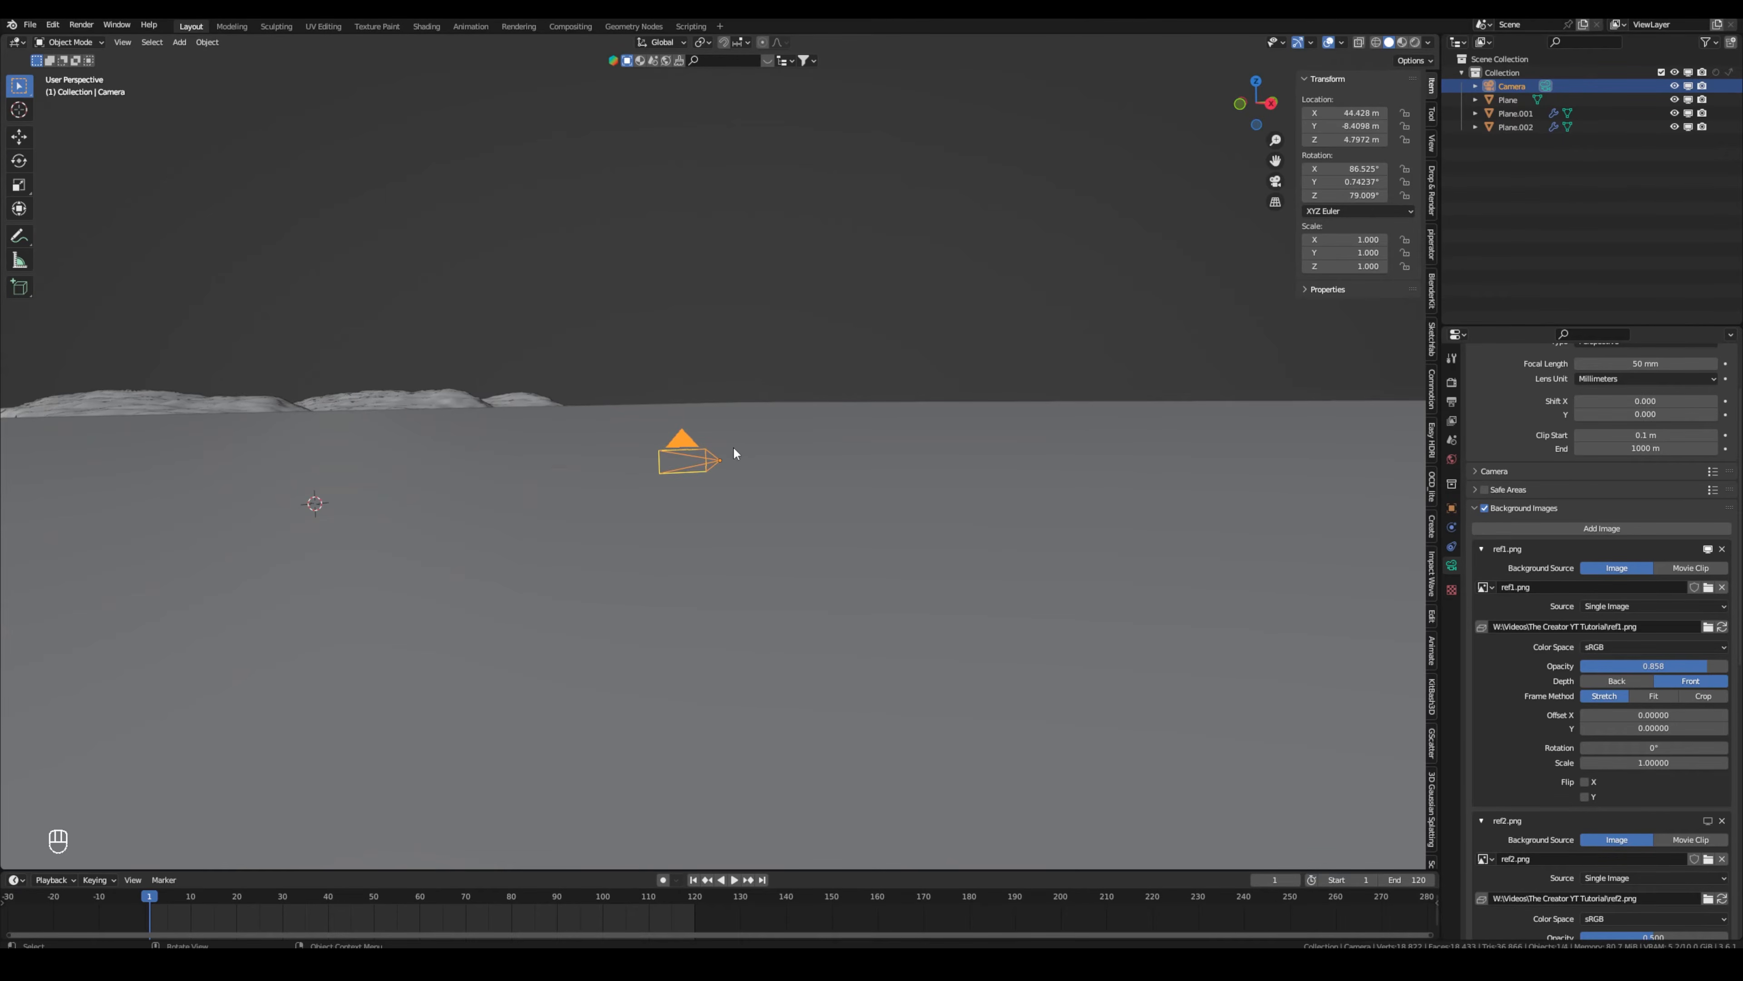
pyautogui.moveTo(1366, 139); pyautogui.dragTo(1367, 141)
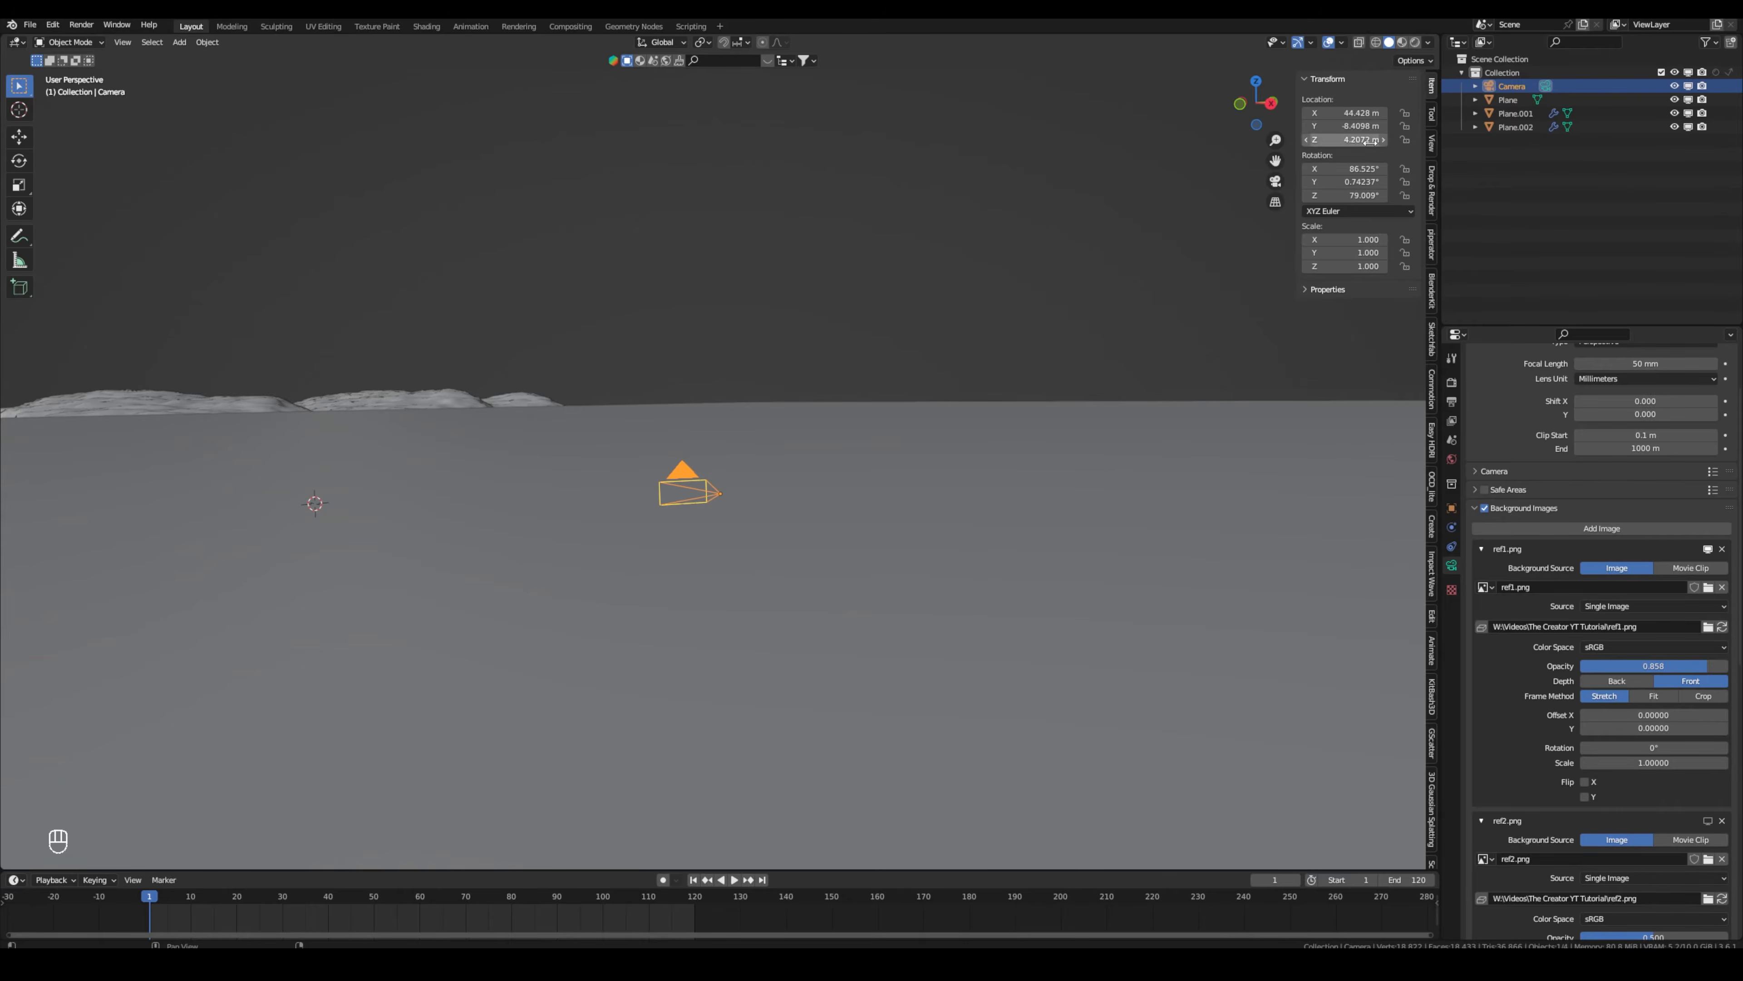
pyautogui.write('1.5')
pyautogui.press('Return')
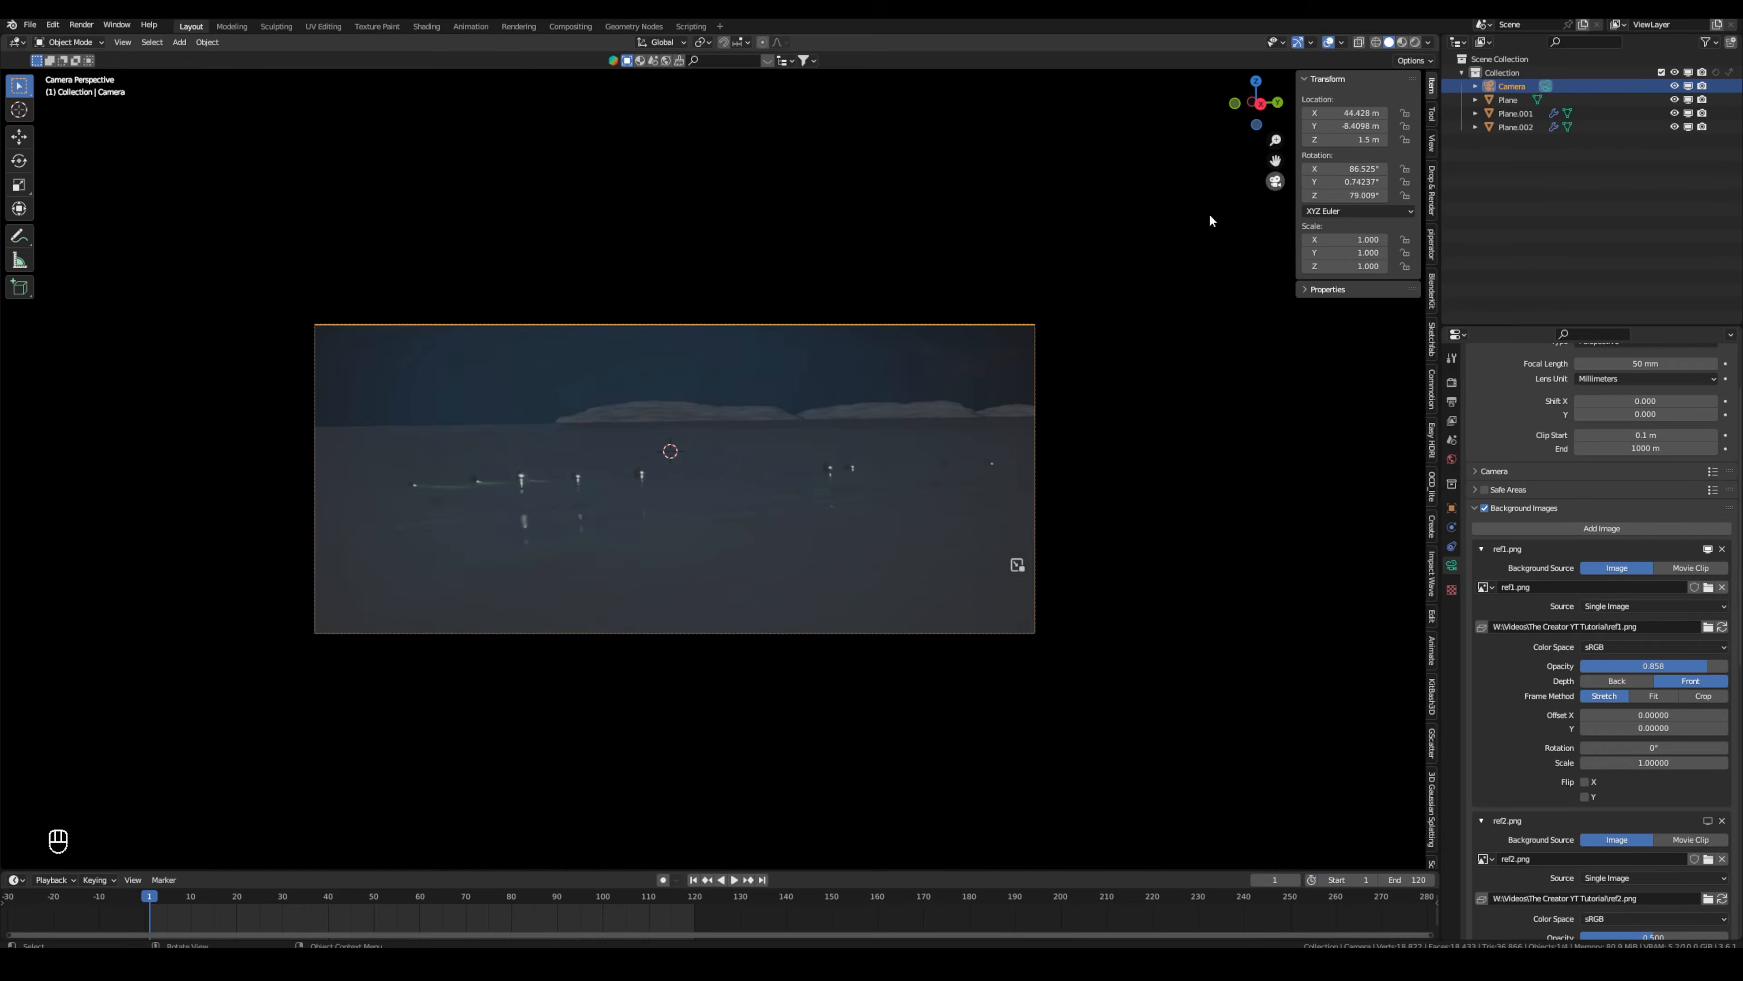
# Tilt the lowered camera with walk navigation so the horizon and hills line up with the reference again.
pyautogui.press('KP_0')
pyautogui.scroll(3, 722, 391)
pyautogui.hotkey('shift', 'f')
pyautogui.click(719, 457)
# Add a new plane at the world origin and scale it up to about 24.2 m square.
pyautogui.press('KP_0')
pyautogui.moveTo(649, 440); pyautogui.dragTo(708, 540, button='middle')
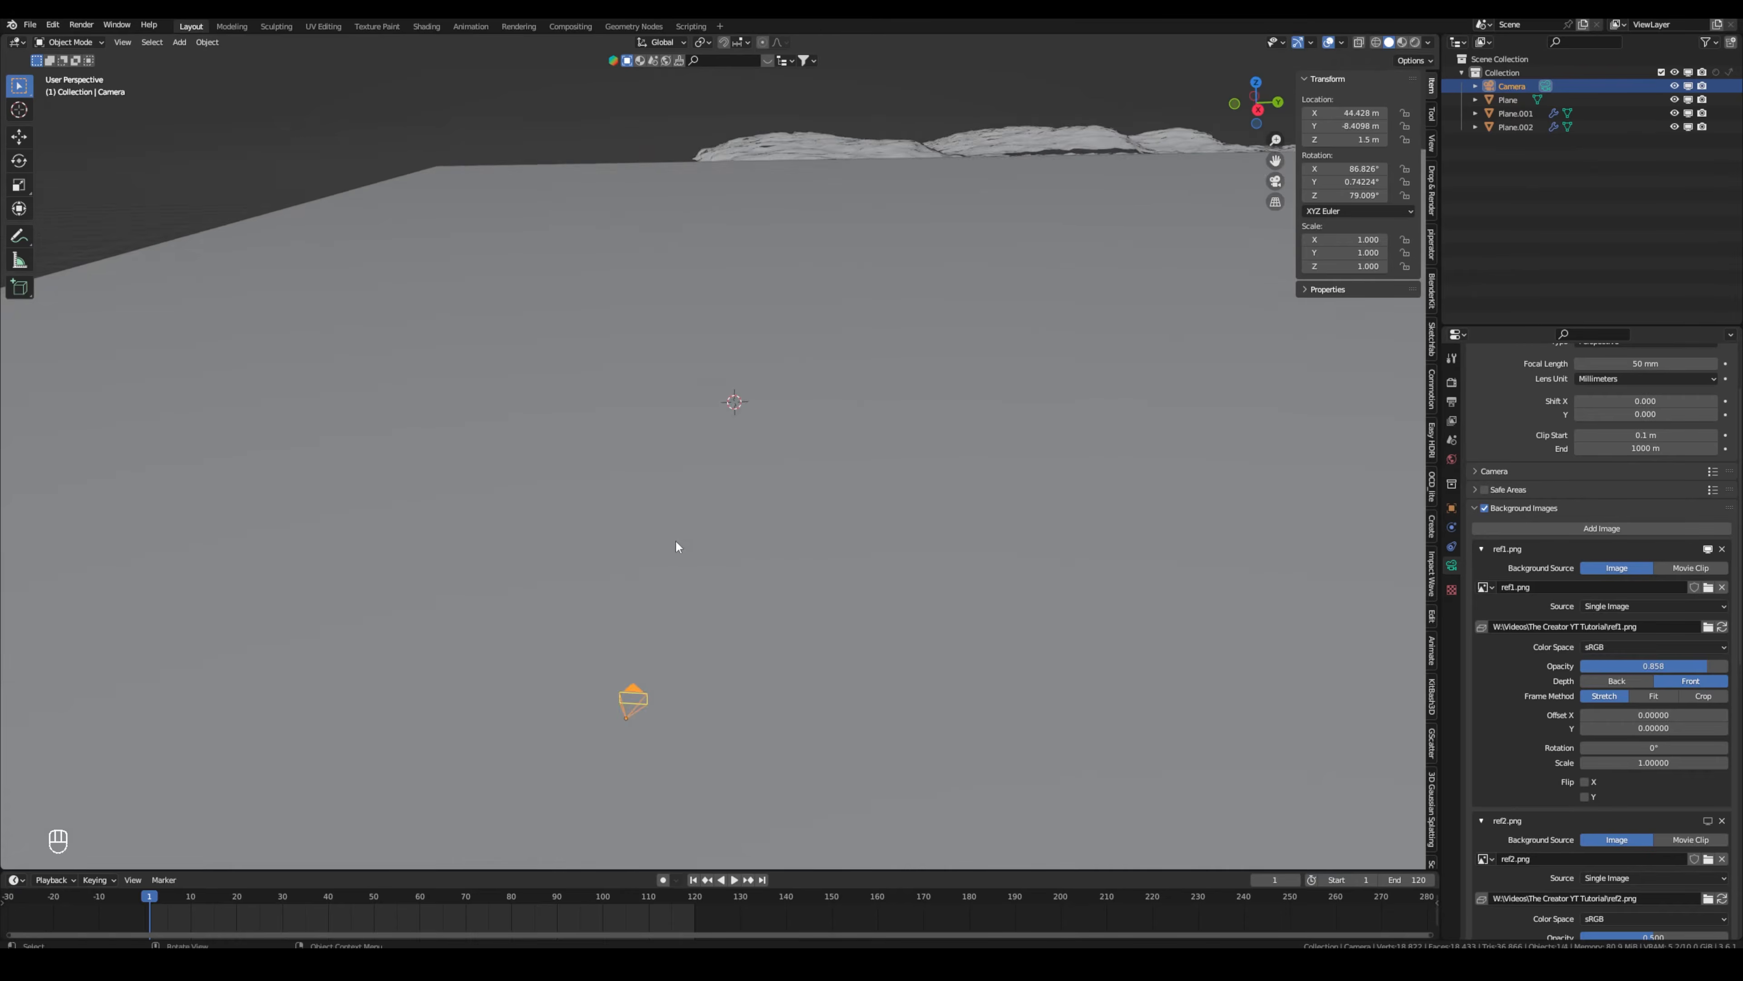
pyautogui.hotkey('shift', 'a')
pyautogui.click(758, 544)
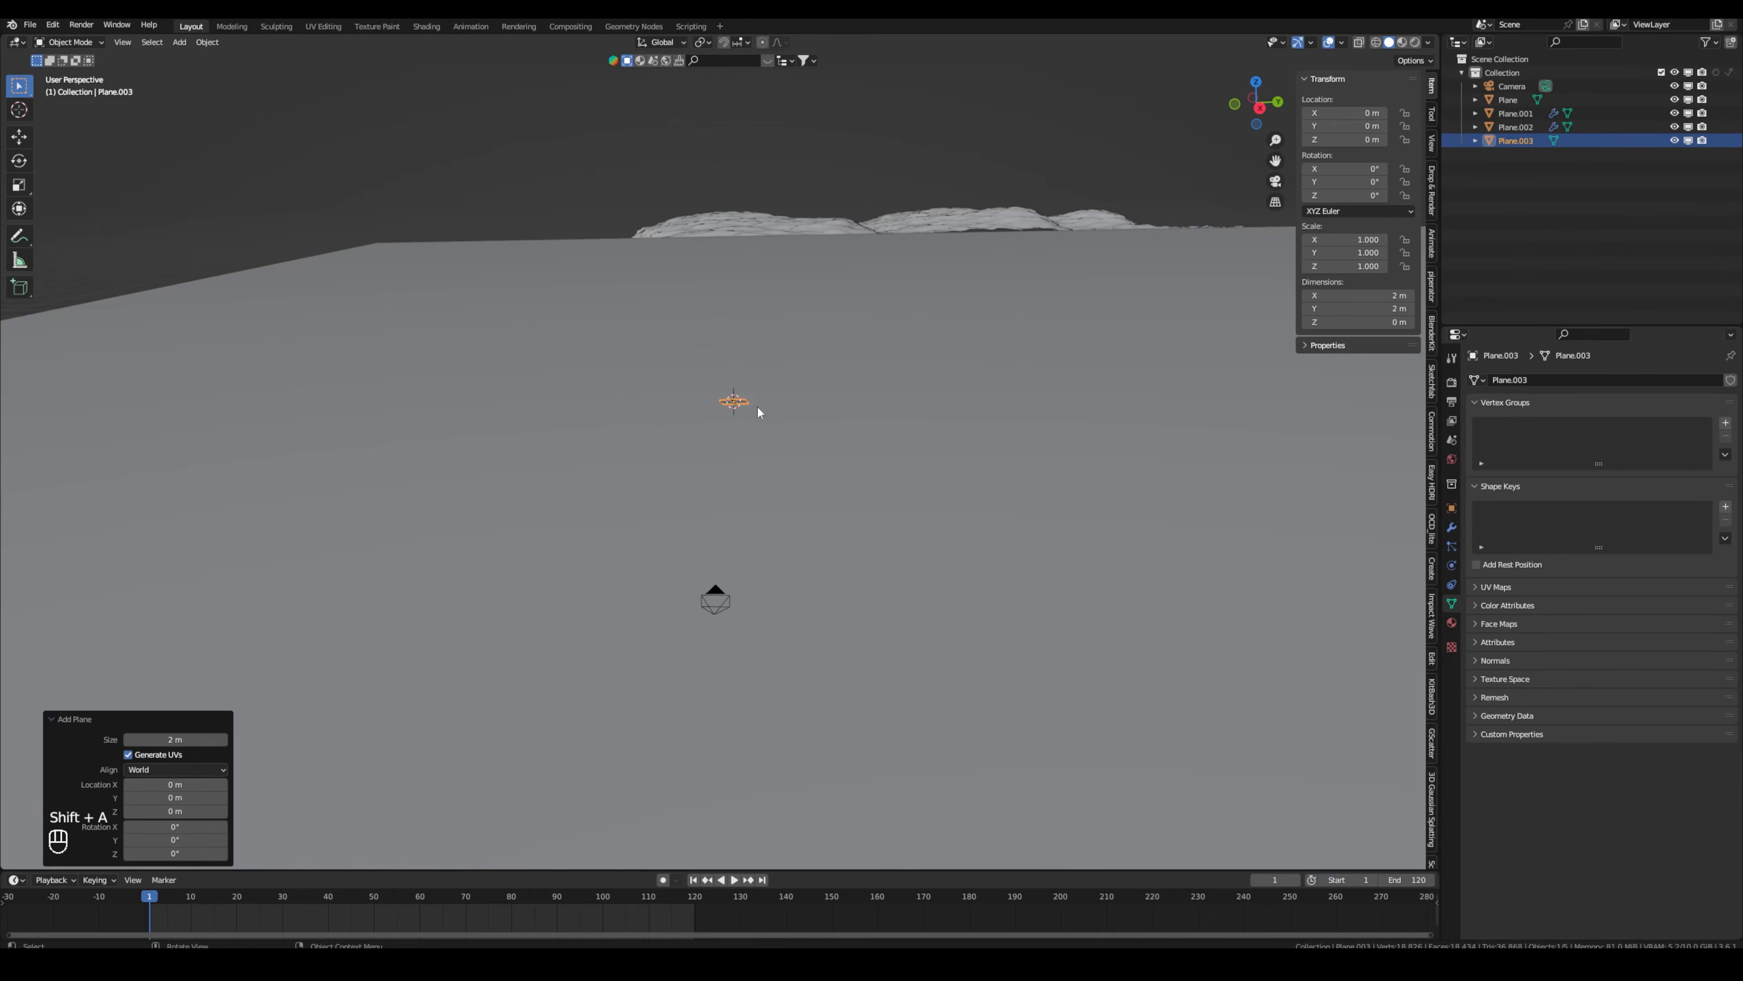
pyautogui.press('s')
pyautogui.click(894, 384)
# Subdivide the new plane with 50 cuts.
pyautogui.press('Tab')
pyautogui.rightClick(744, 389)
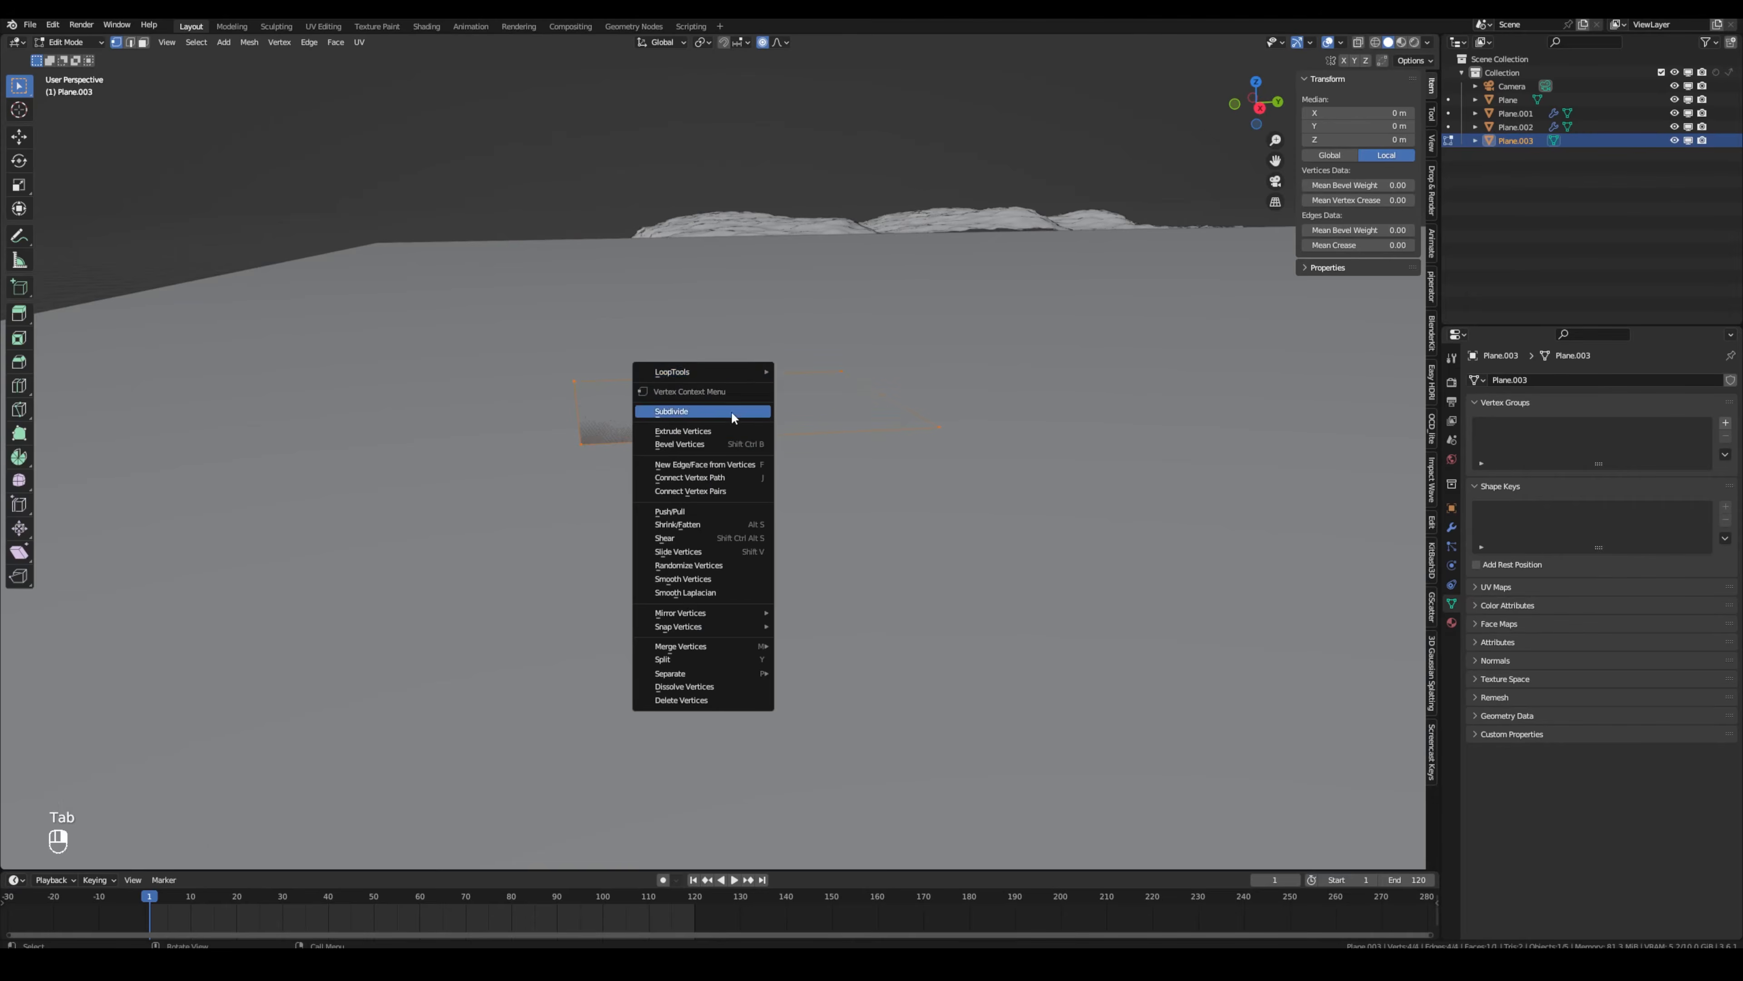
pyautogui.click(732, 410)
pyautogui.write('50')
pyautogui.press('Return')
pyautogui.press('Tab')
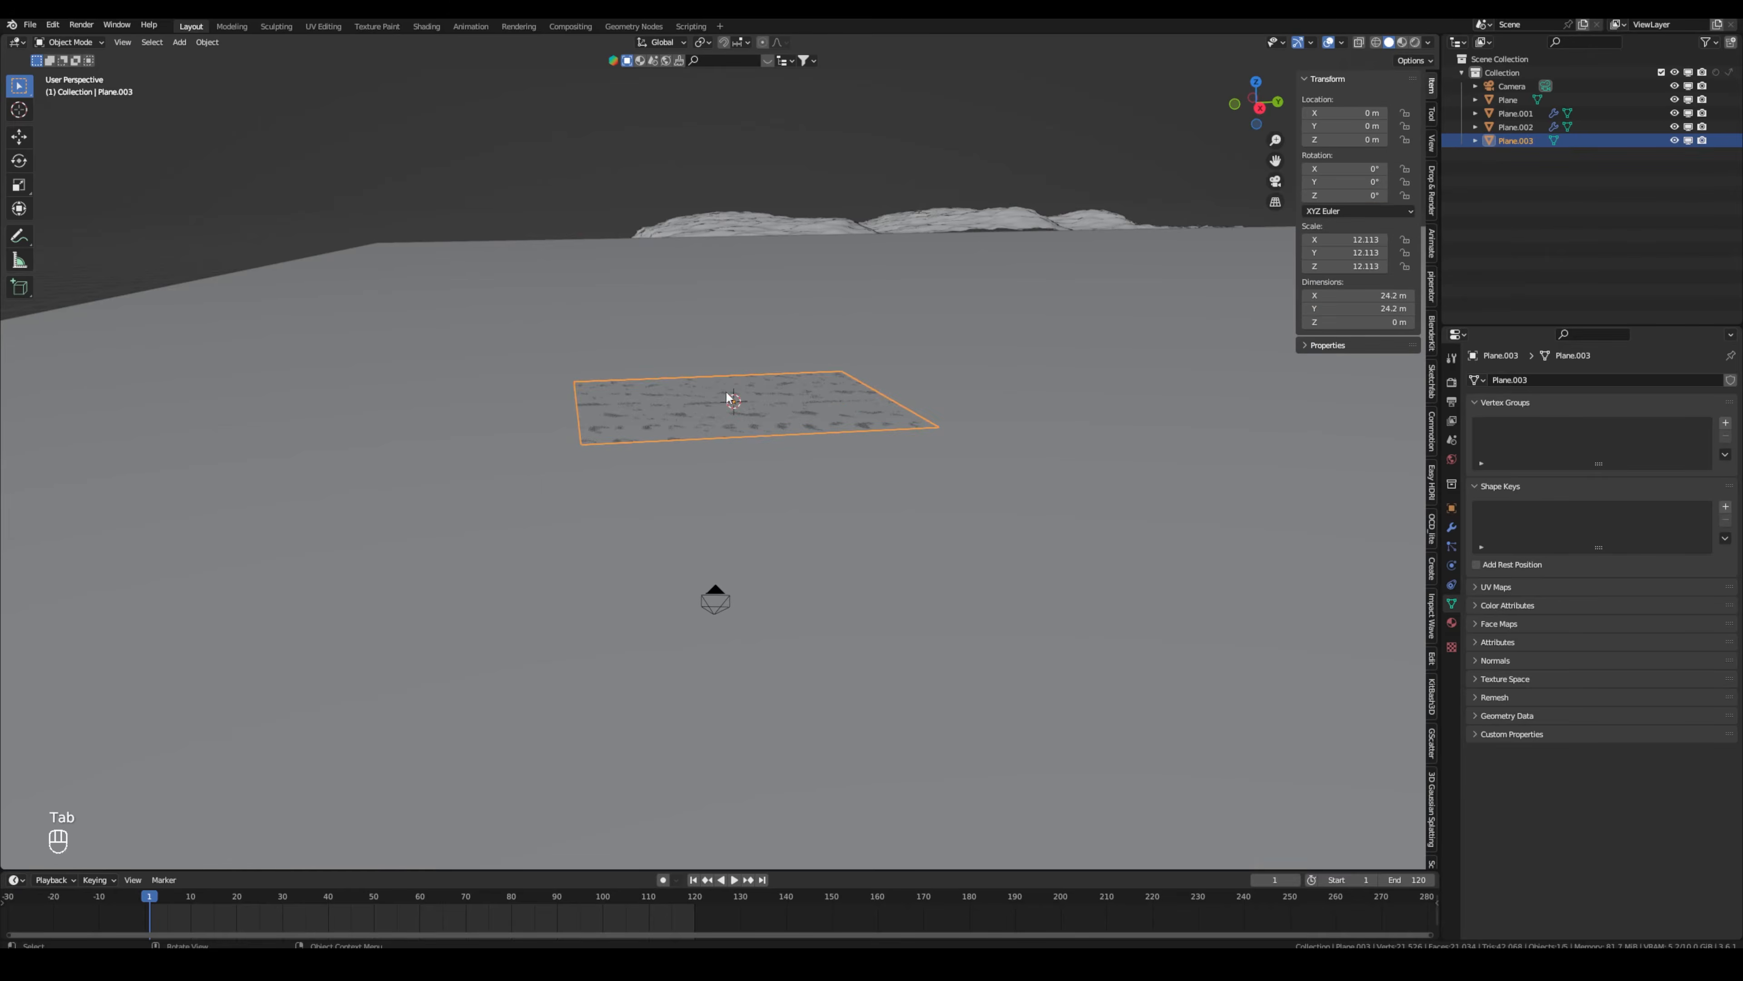
# Rotate the new plane about 4.4° around Z, move it in front of the camera and lower it about 0.027 m.
pyautogui.click(1256, 85)
pyautogui.press('r')
pyautogui.click(956, 405)
pyautogui.press('g')
pyautogui.click(1221, 447)
pyautogui.press('KP_0')
pyautogui.press('g')
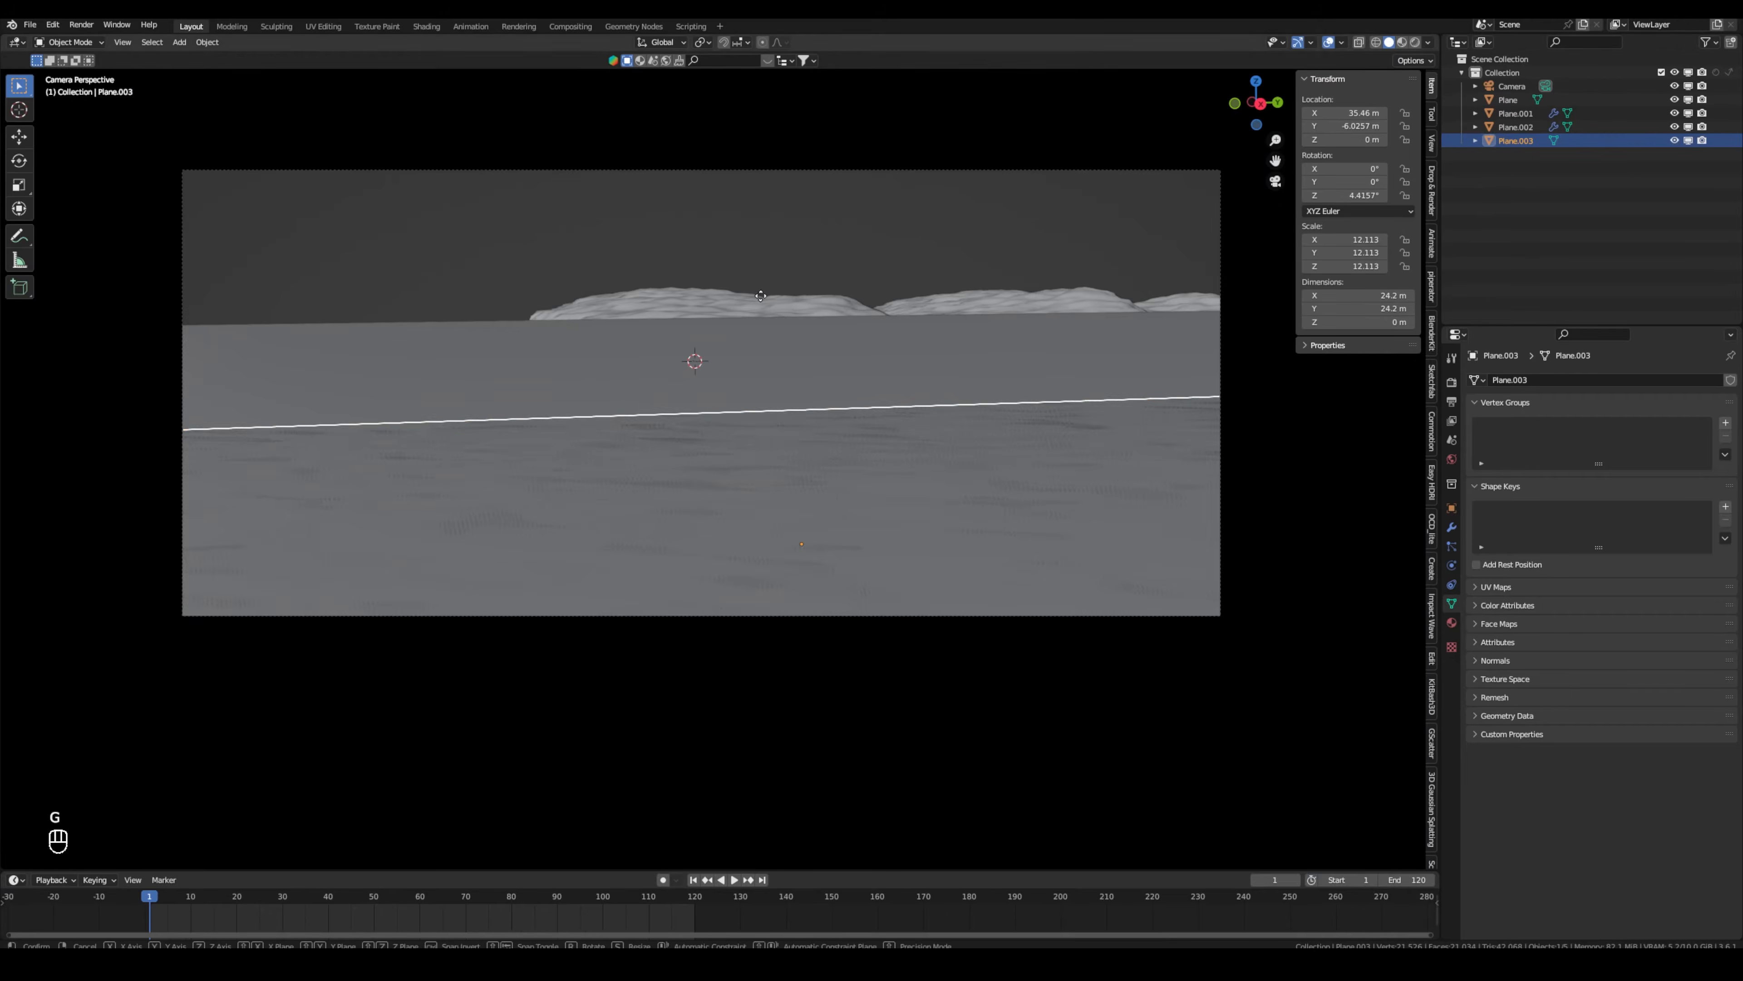
pyautogui.press('z')
pyautogui.click(766, 307)
# Rename the new plane beach, the hill planes landscape1 and landscape2, and the large ground plane water.
pyautogui.doubleClick(1515, 140)
pyautogui.write('b')
pyautogui.write('each')
pyautogui.press('Return')
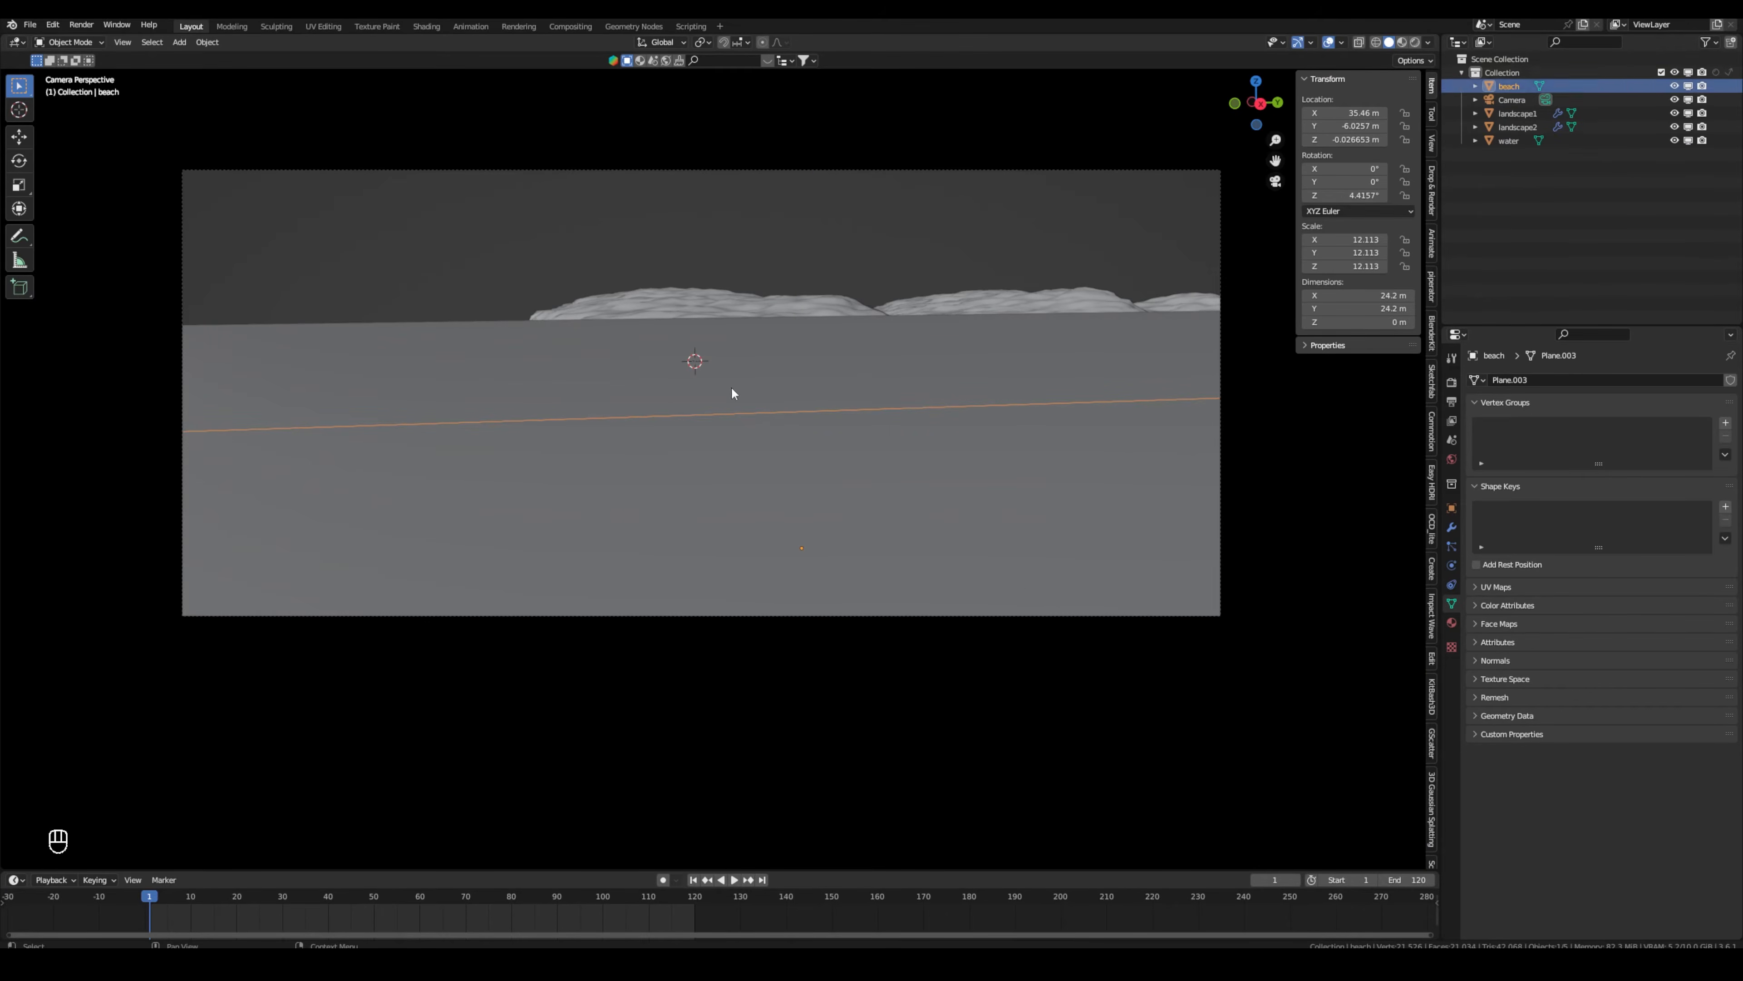
# Show the camera's ref1.png background image again and set its opacity to about 0.635.
pyautogui.press('Tab')
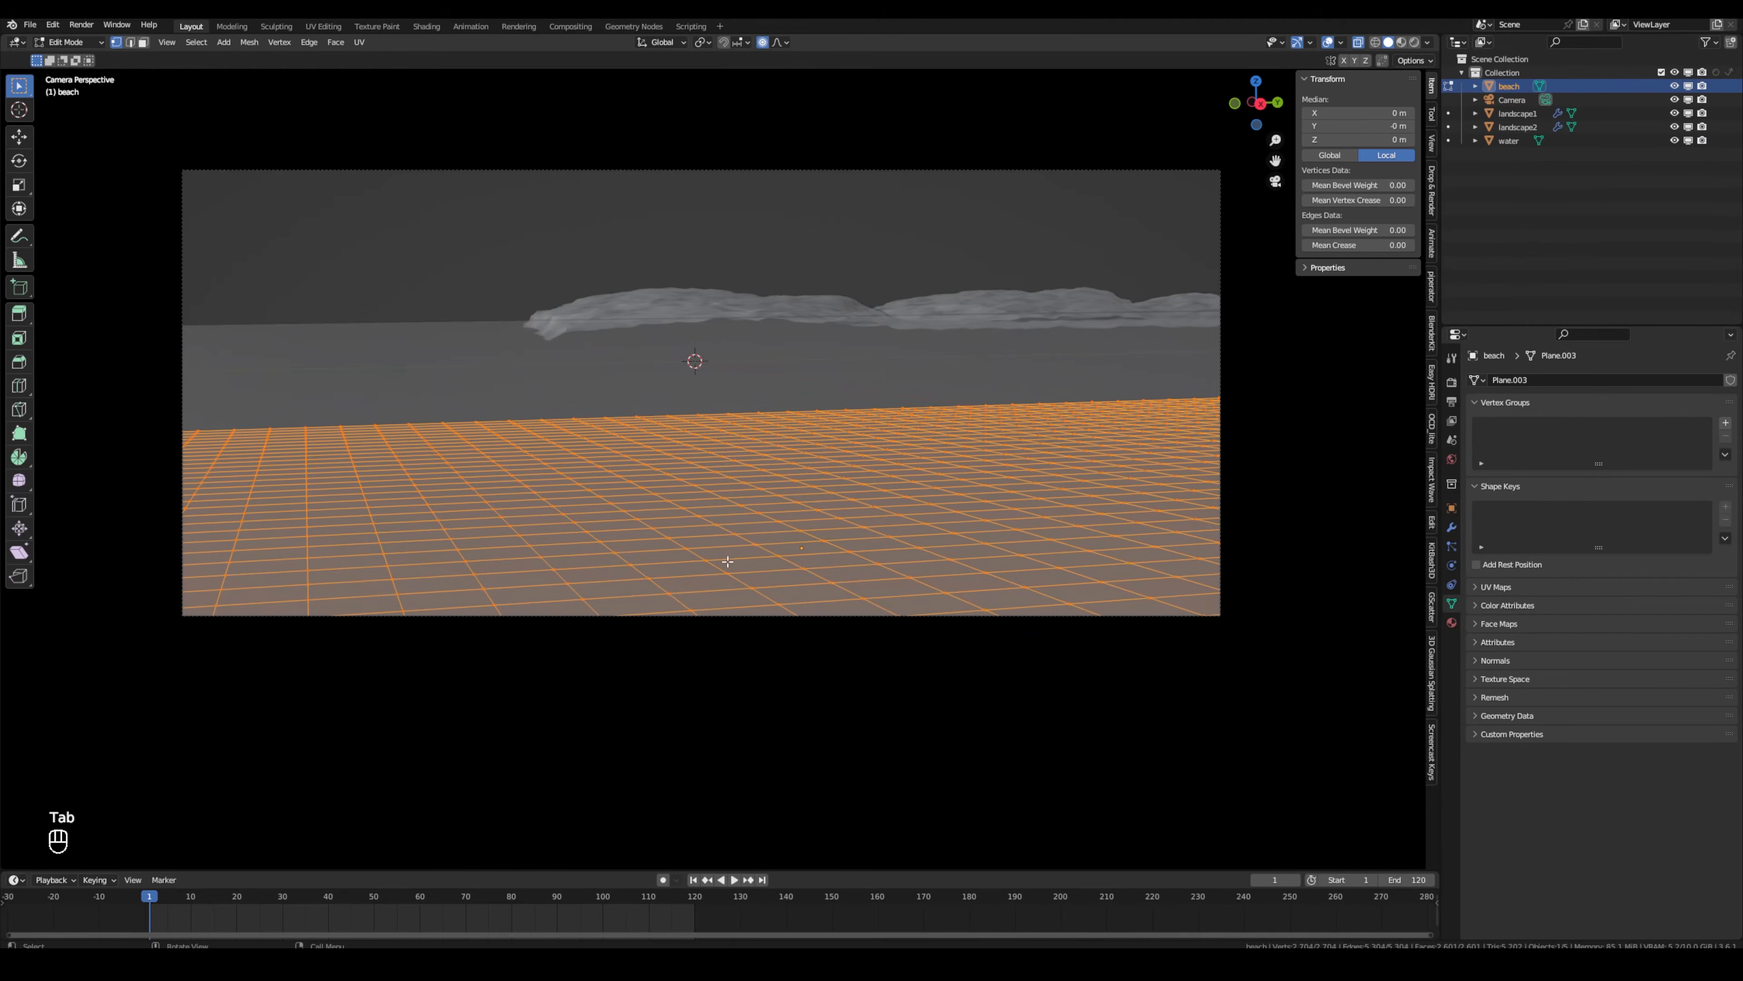
pyautogui.press('Tab')
pyautogui.click(1512, 100)
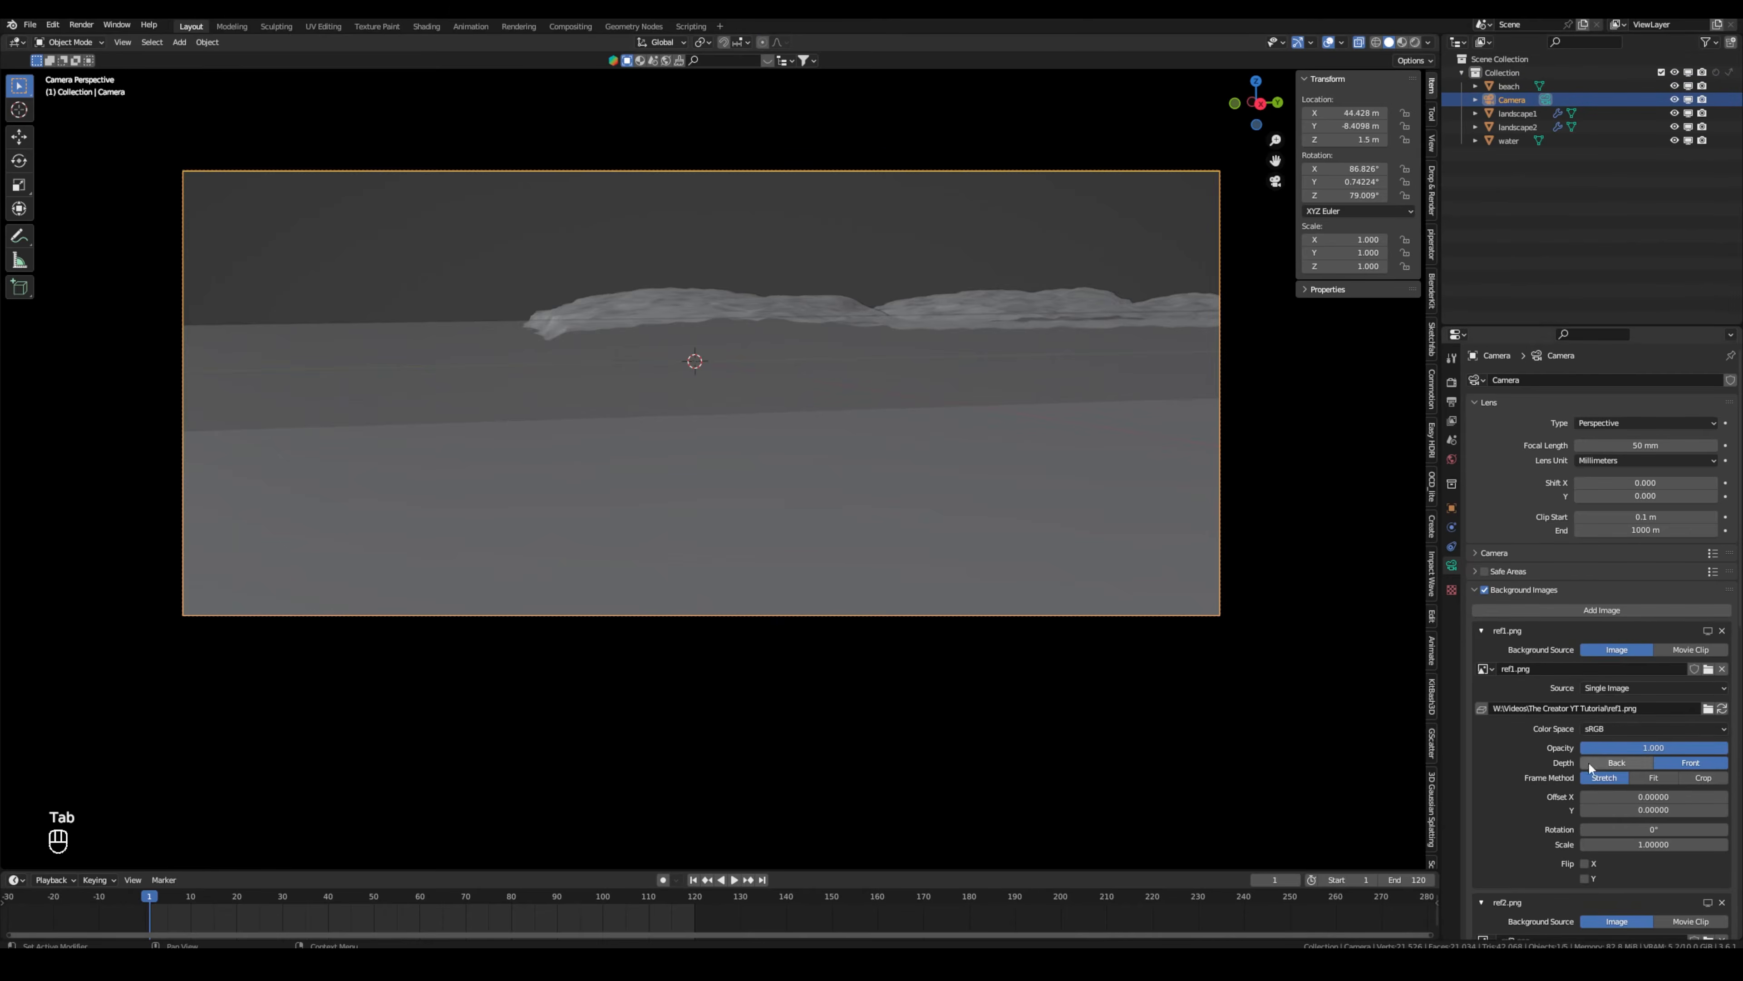
pyautogui.click(1707, 631)
pyautogui.moveTo(1713, 747); pyautogui.dragTo(1659, 747)
# Raise a vertex in the beach plane's right foreground about 0.29 m along Z with proportional editing.
pyautogui.scroll(3, 775, 472)
pyautogui.scroll(-1, 596, 416)
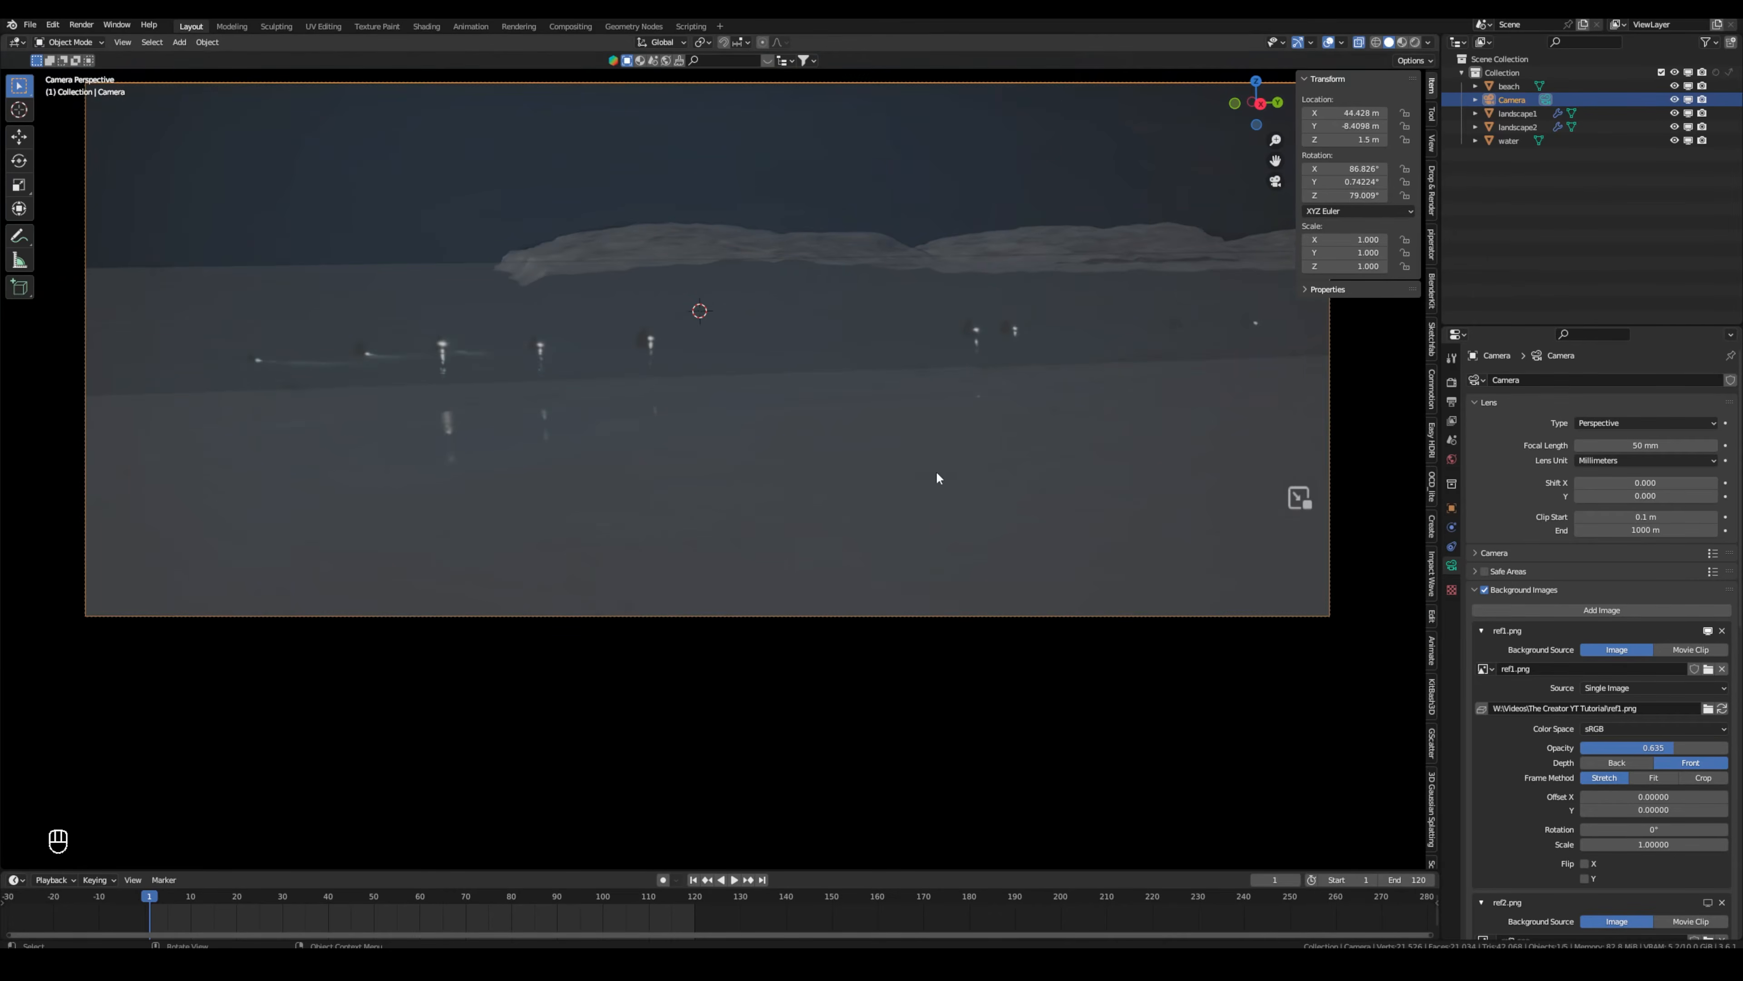
pyautogui.click(938, 478)
pyautogui.press('Tab')
pyautogui.press('Tab')
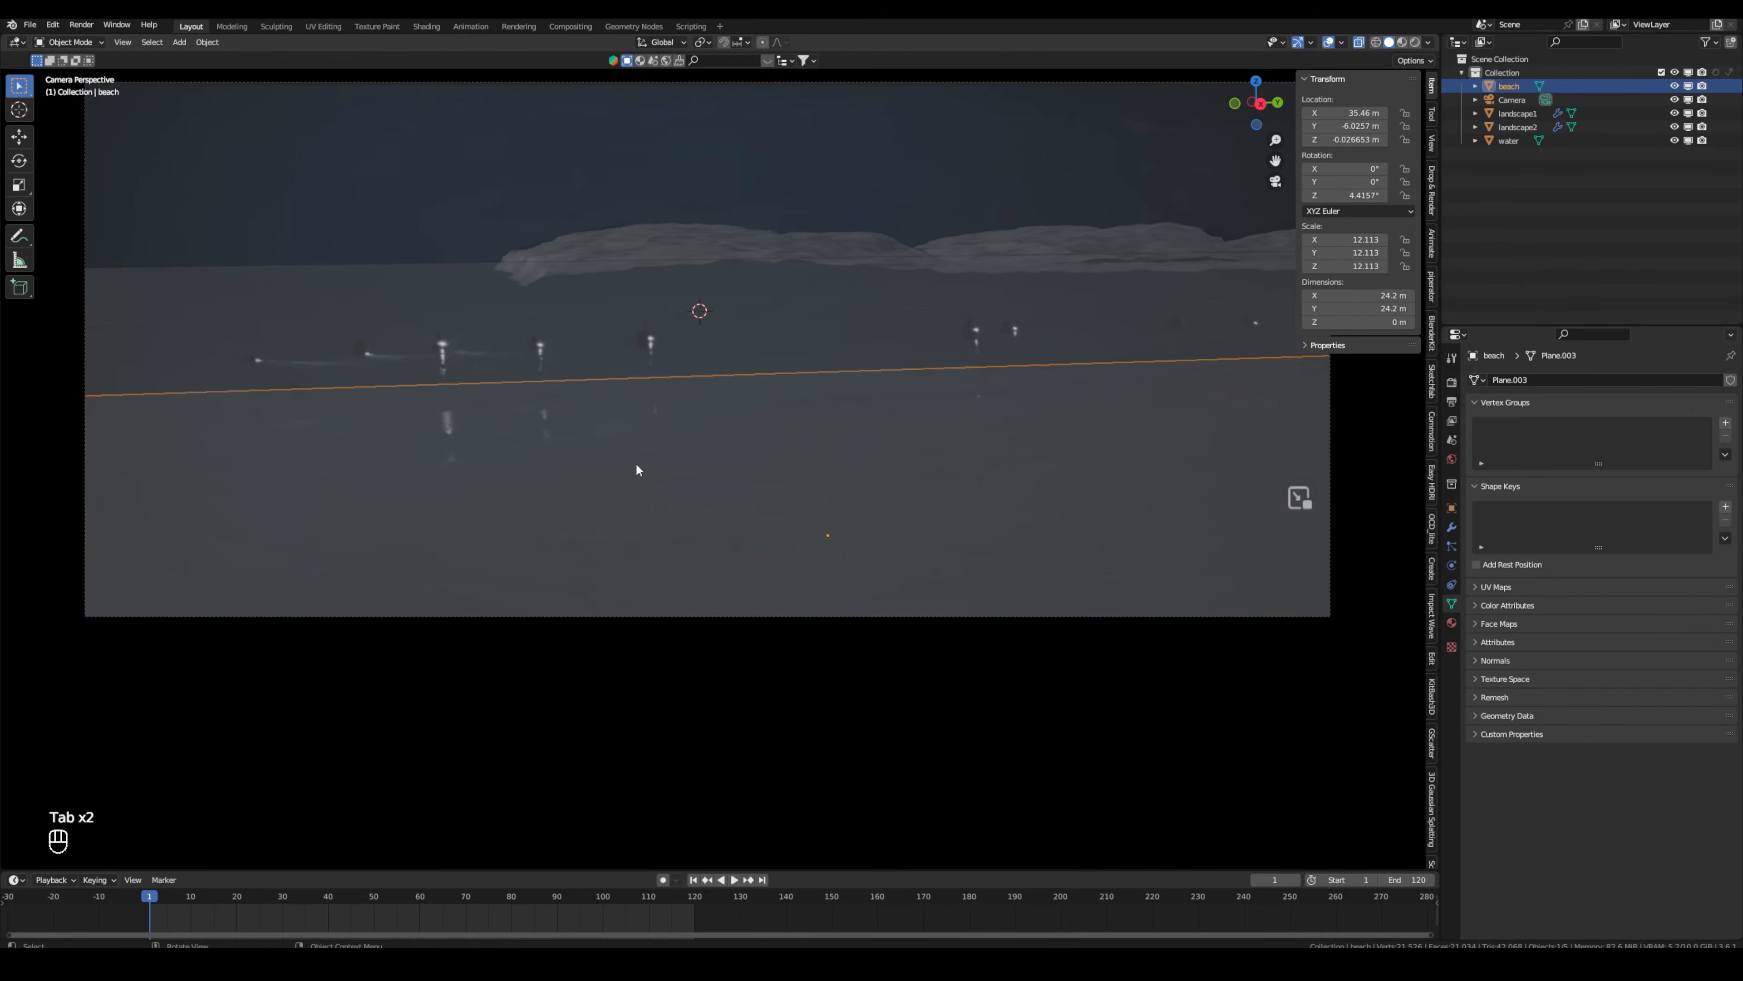
pyautogui.press('Tab')
pyautogui.click(1092, 544)
pyautogui.press('g')
pyautogui.press('z')
pyautogui.scroll(4, 1112, 525)
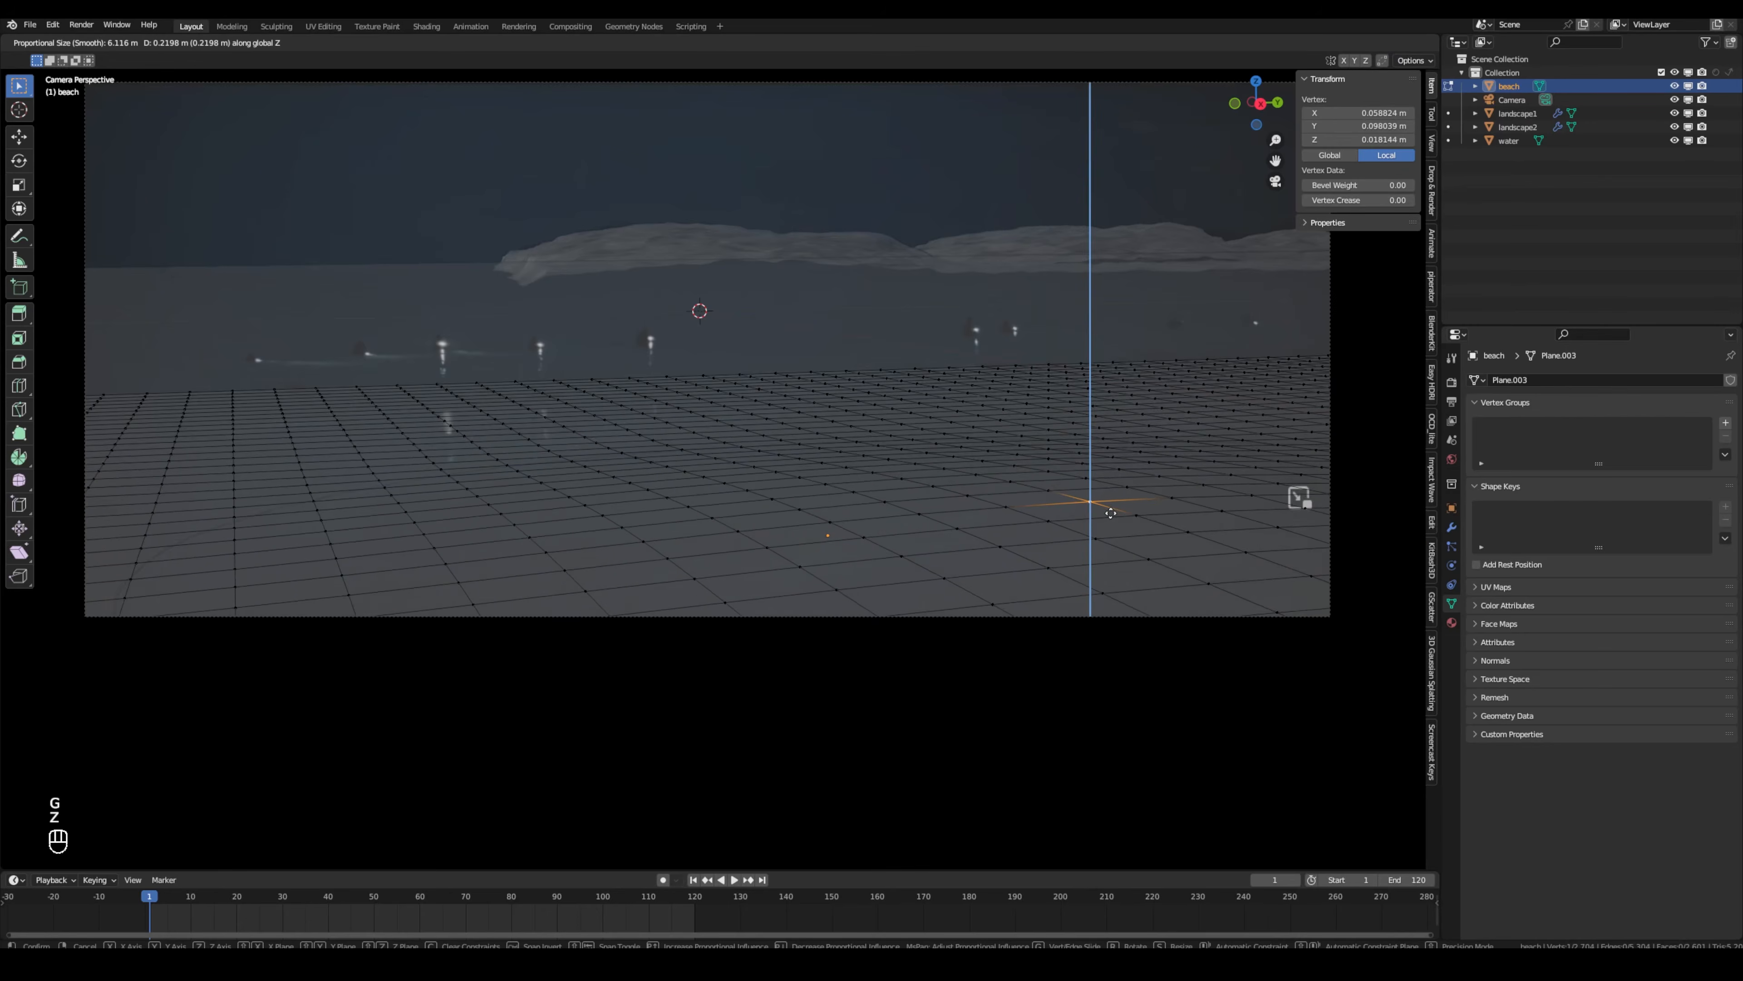
pyautogui.click(1111, 499)
pyautogui.press('Tab')
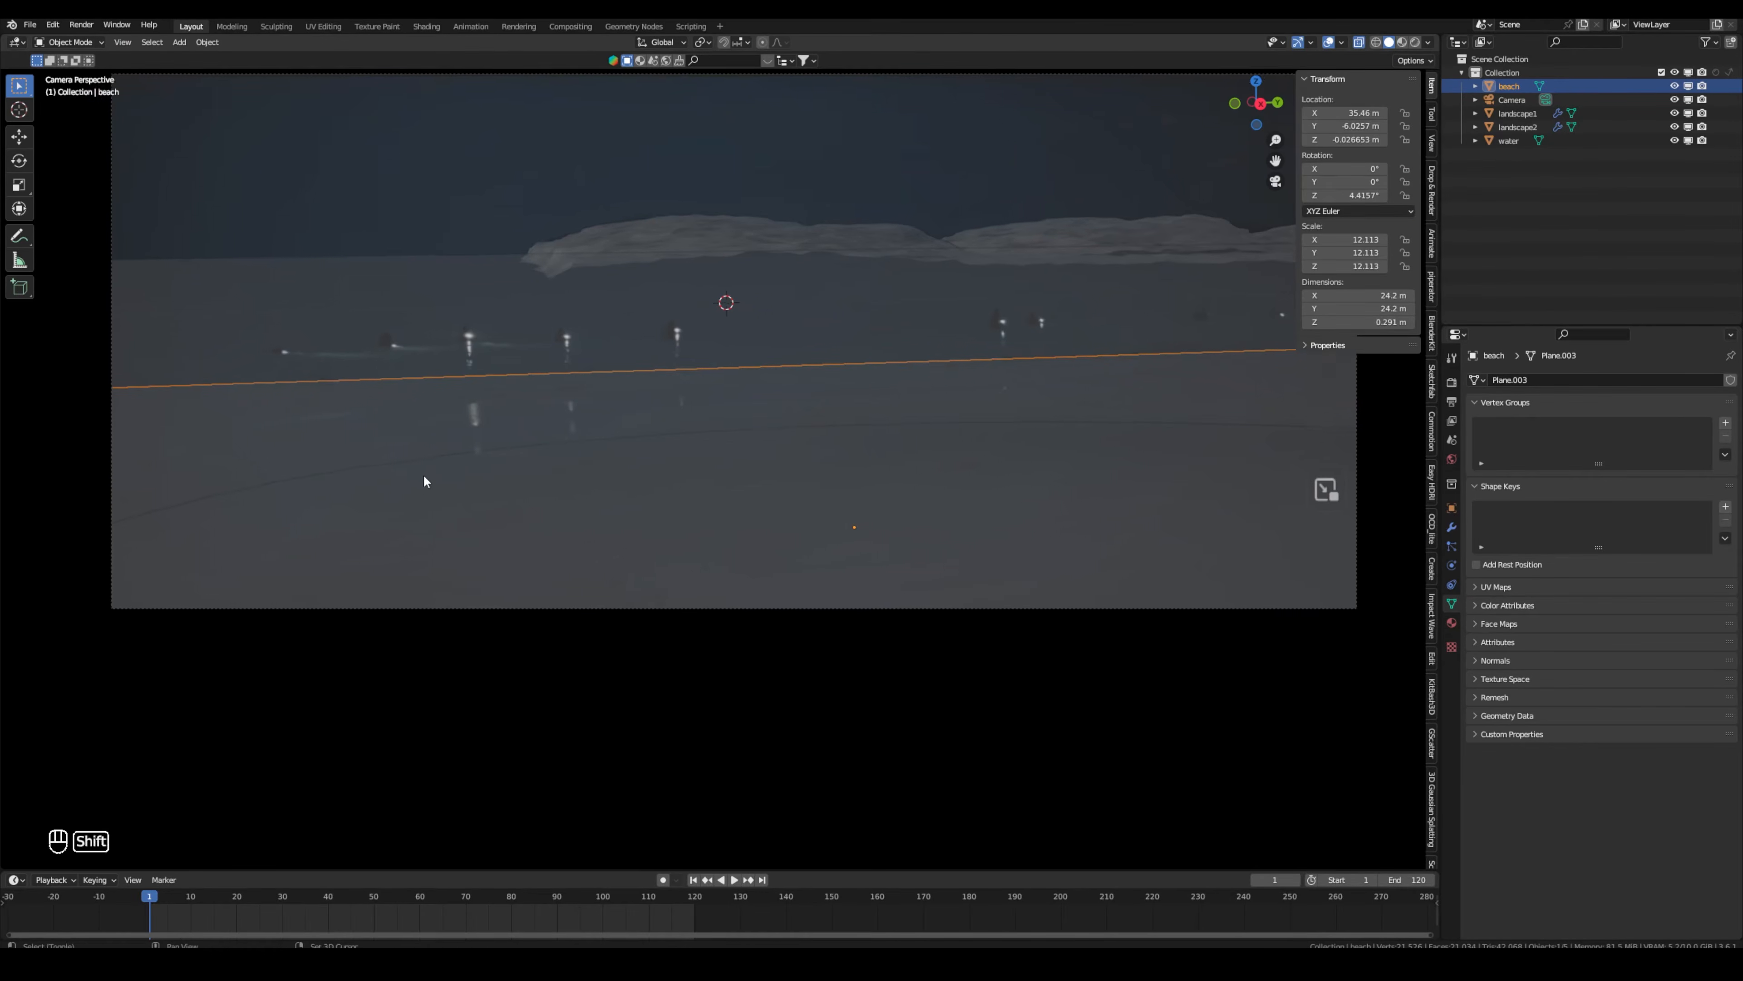
# Lift a vertex in the beach plane's left foreground with proportional editing to reshape the shoreline.
pyautogui.press('Tab')
pyautogui.click(261, 530)
pyautogui.press('g')
pyautogui.click(262, 493)
pyautogui.press('Tab')
pyautogui.press('Tab')
pyautogui.press('Tab')
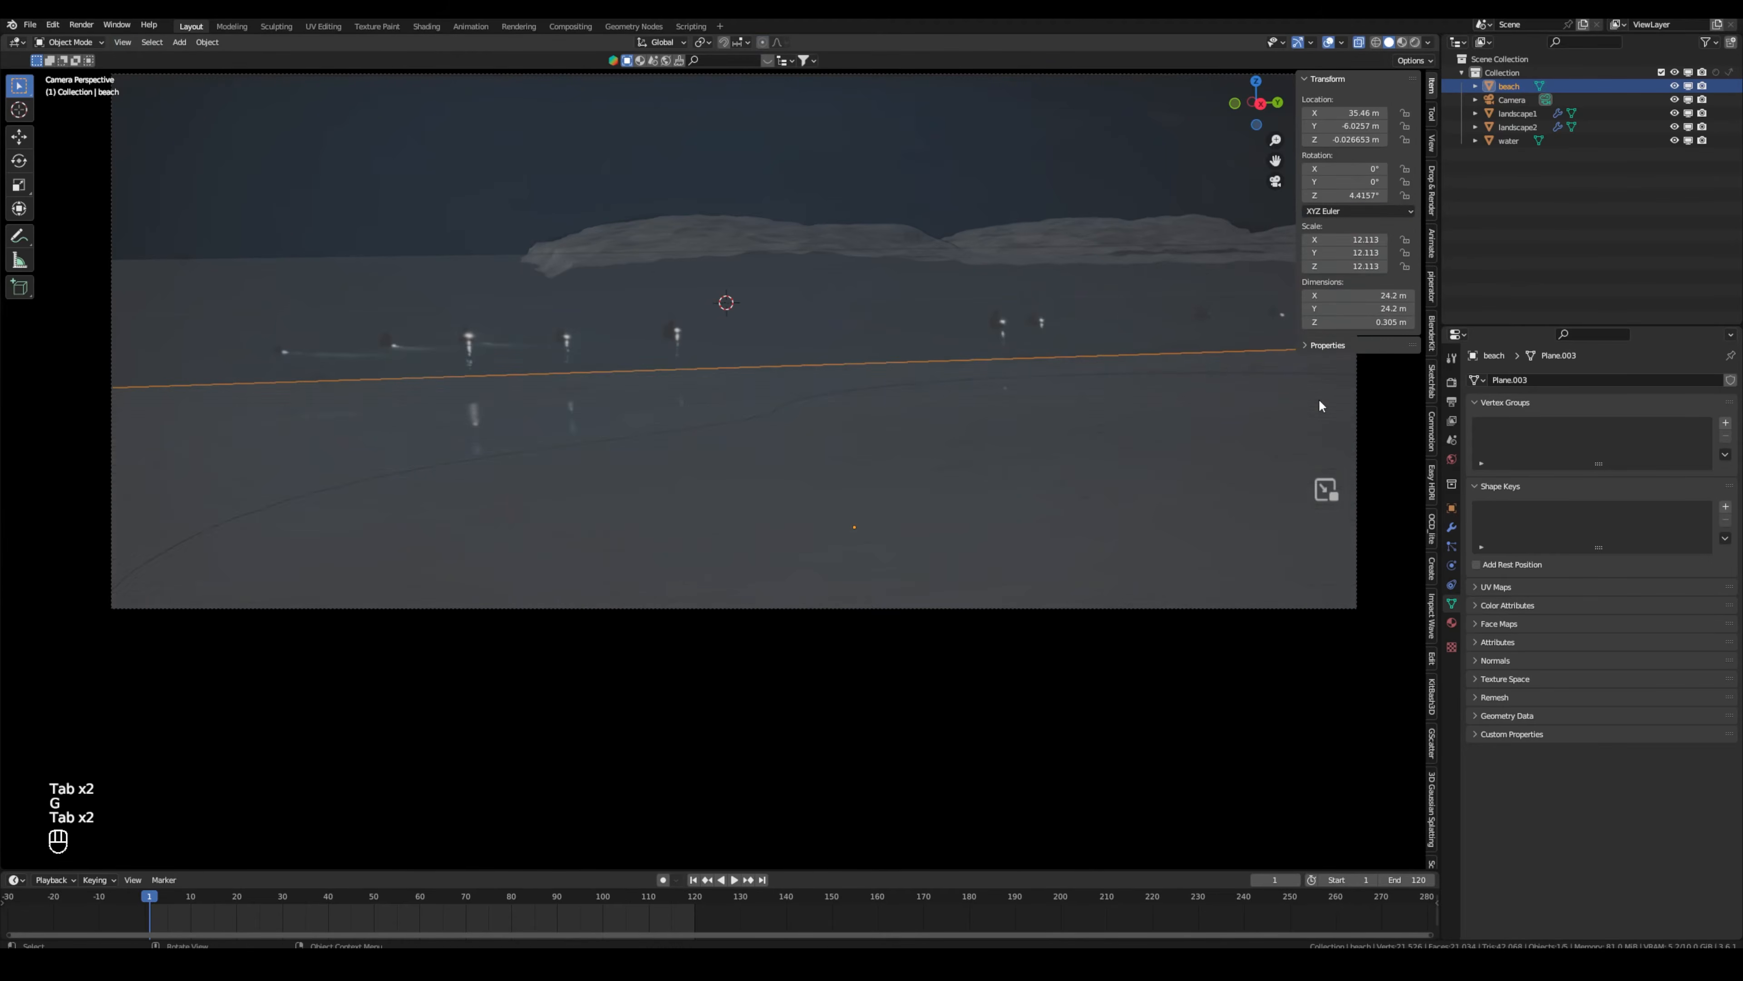
pyautogui.press('Tab')
# Set the ref1.png background opacity to 1.0 and examine the reference shoreline up close.
pyautogui.click(1512, 100)
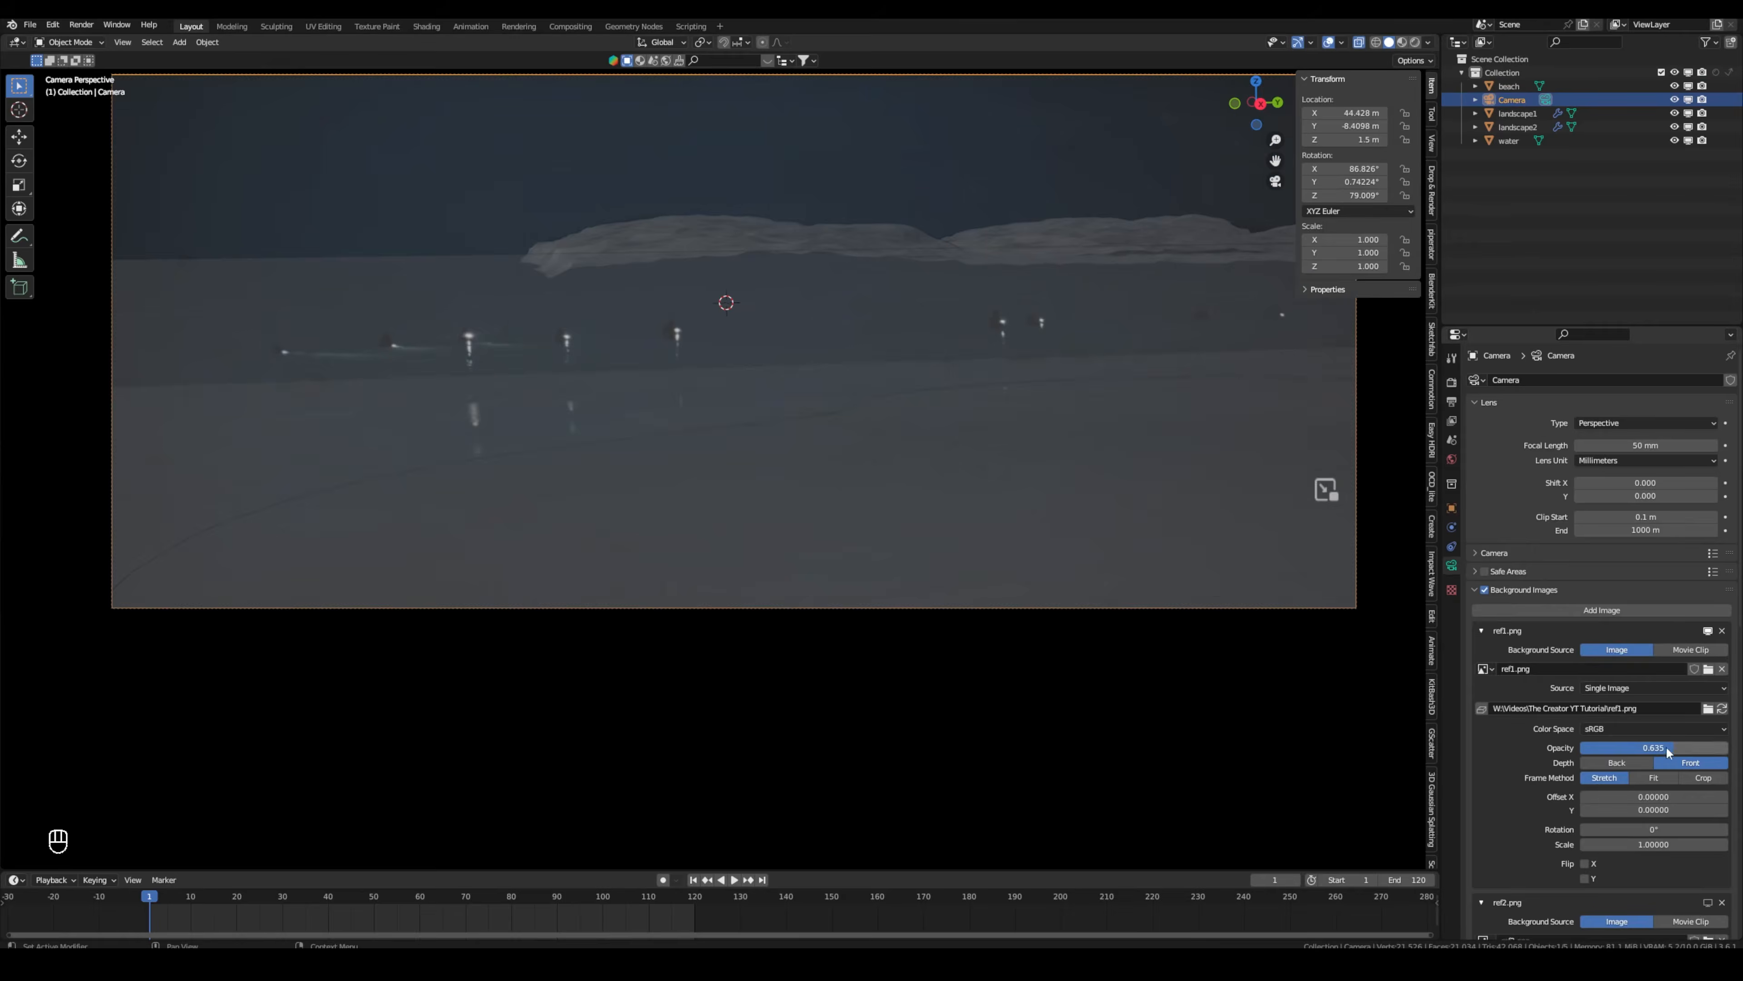
pyautogui.click(1689, 99)
pyautogui.click(1690, 99)
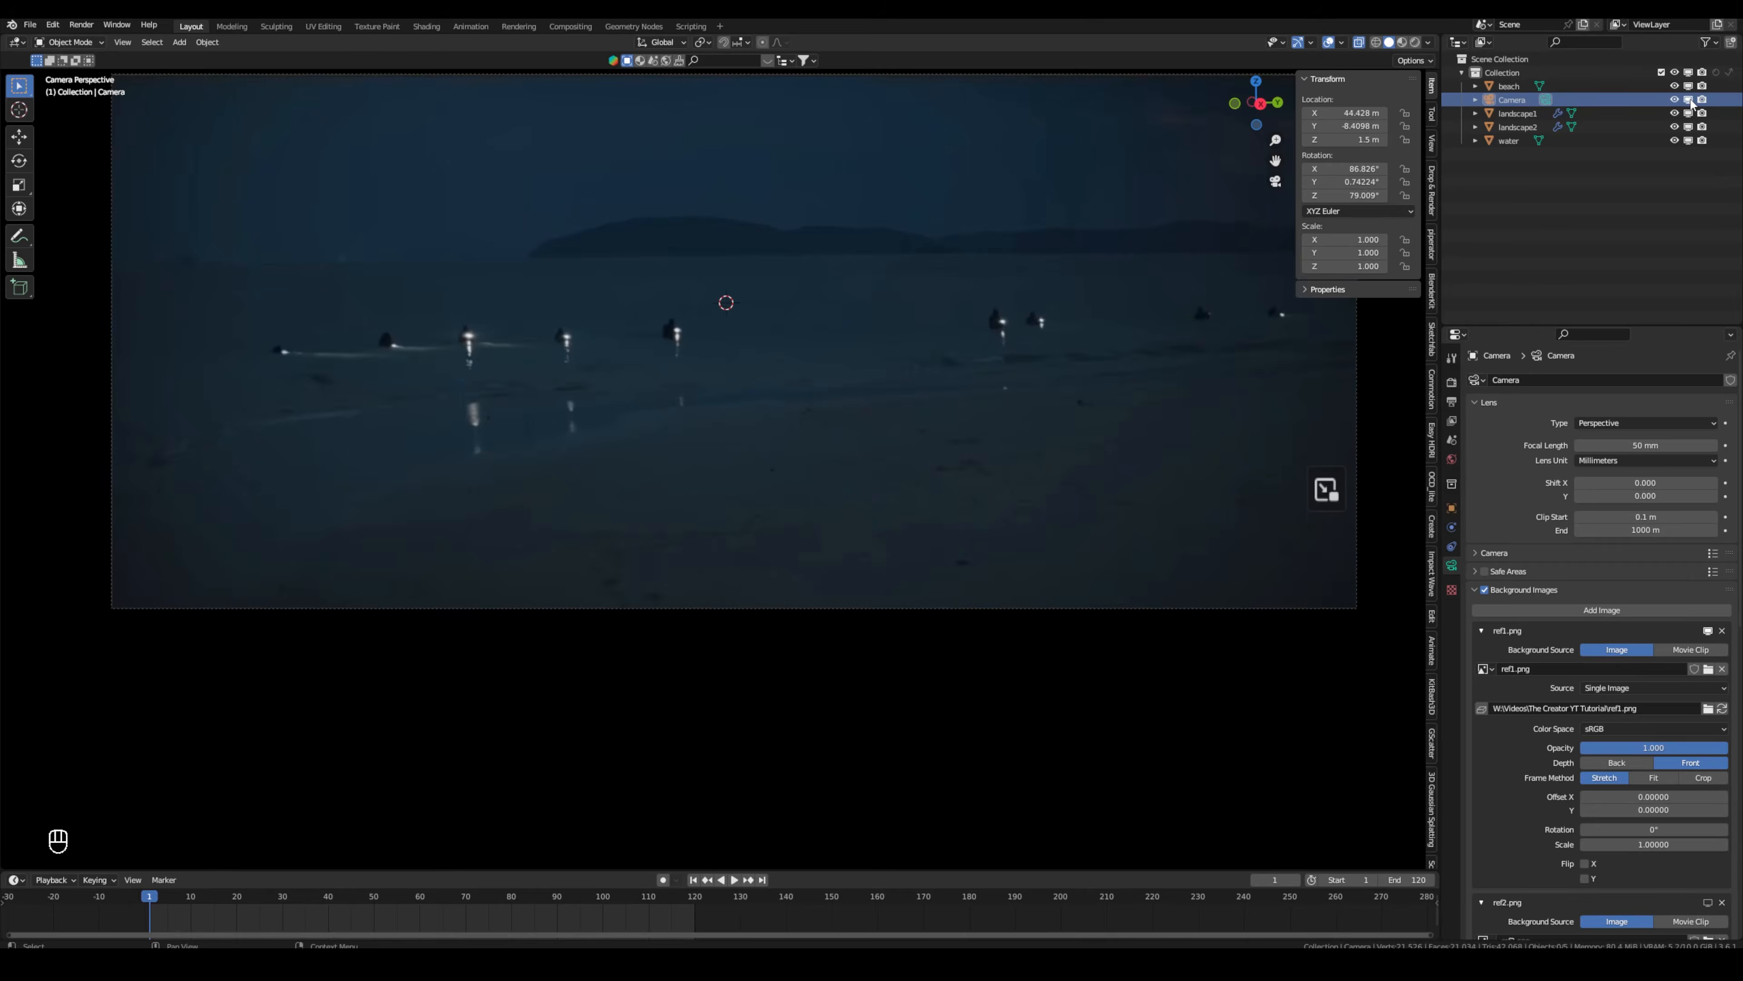
pyautogui.click(1691, 100)
pyautogui.moveTo(1689, 748); pyautogui.dragTo(1729, 749)
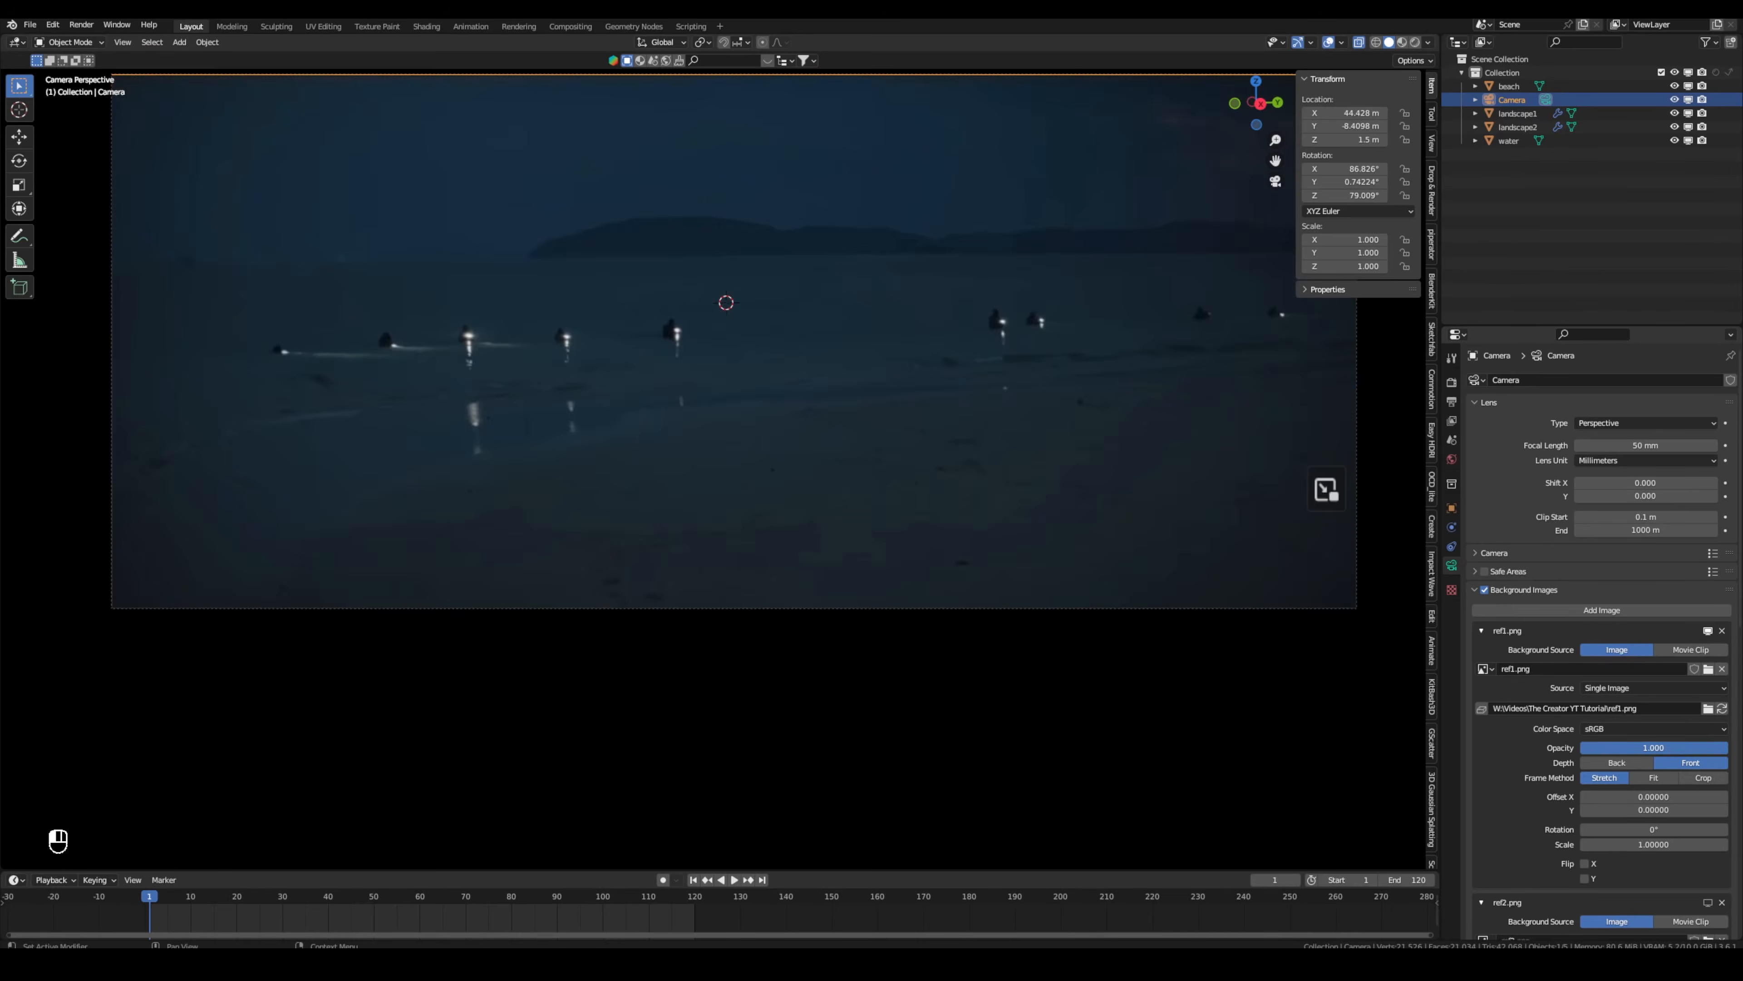
pyautogui.scroll(2, 617, 378)
pyautogui.keyDown('shift'); pyautogui.moveTo(617, 378); pyautogui.dragTo(602, 417, button='middle'); pyautogui.keyUp('shift')
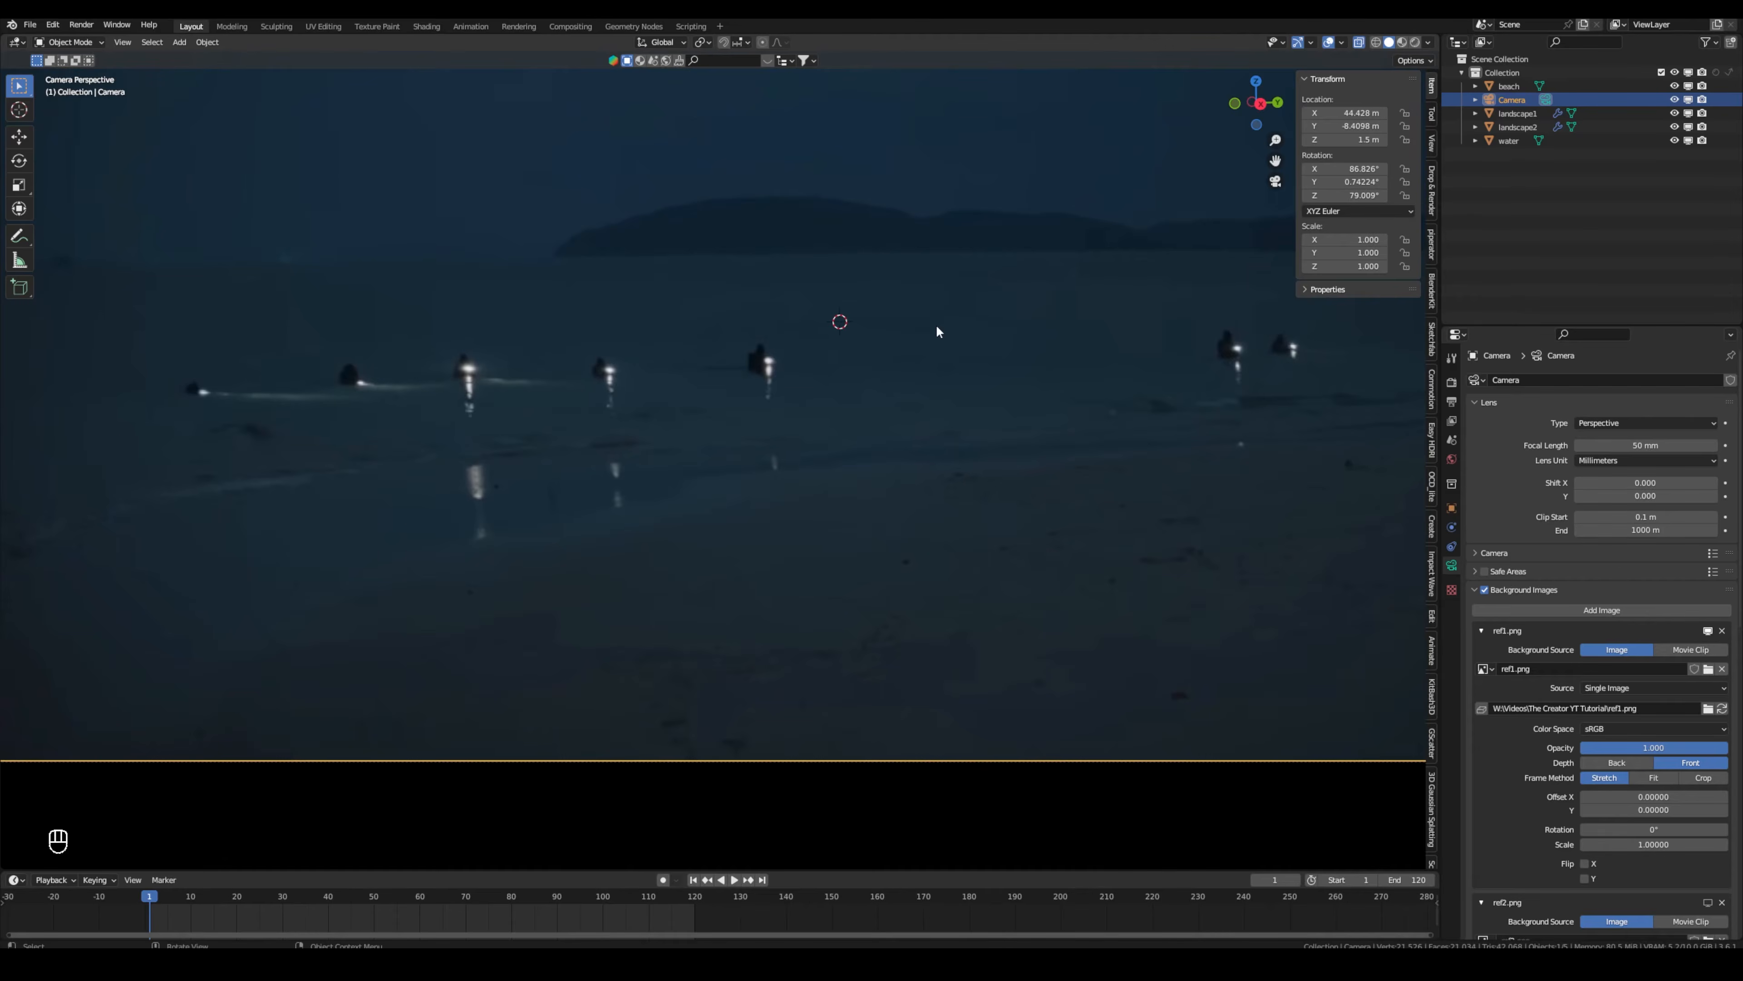
# Examine the shoreline, small waves and lit figures in the ref1.png reference image up close.
pyautogui.keyDown('shift'); pyautogui.moveTo(467, 383); pyautogui.dragTo(815, 422, button='middle'); pyautogui.keyUp('shift')
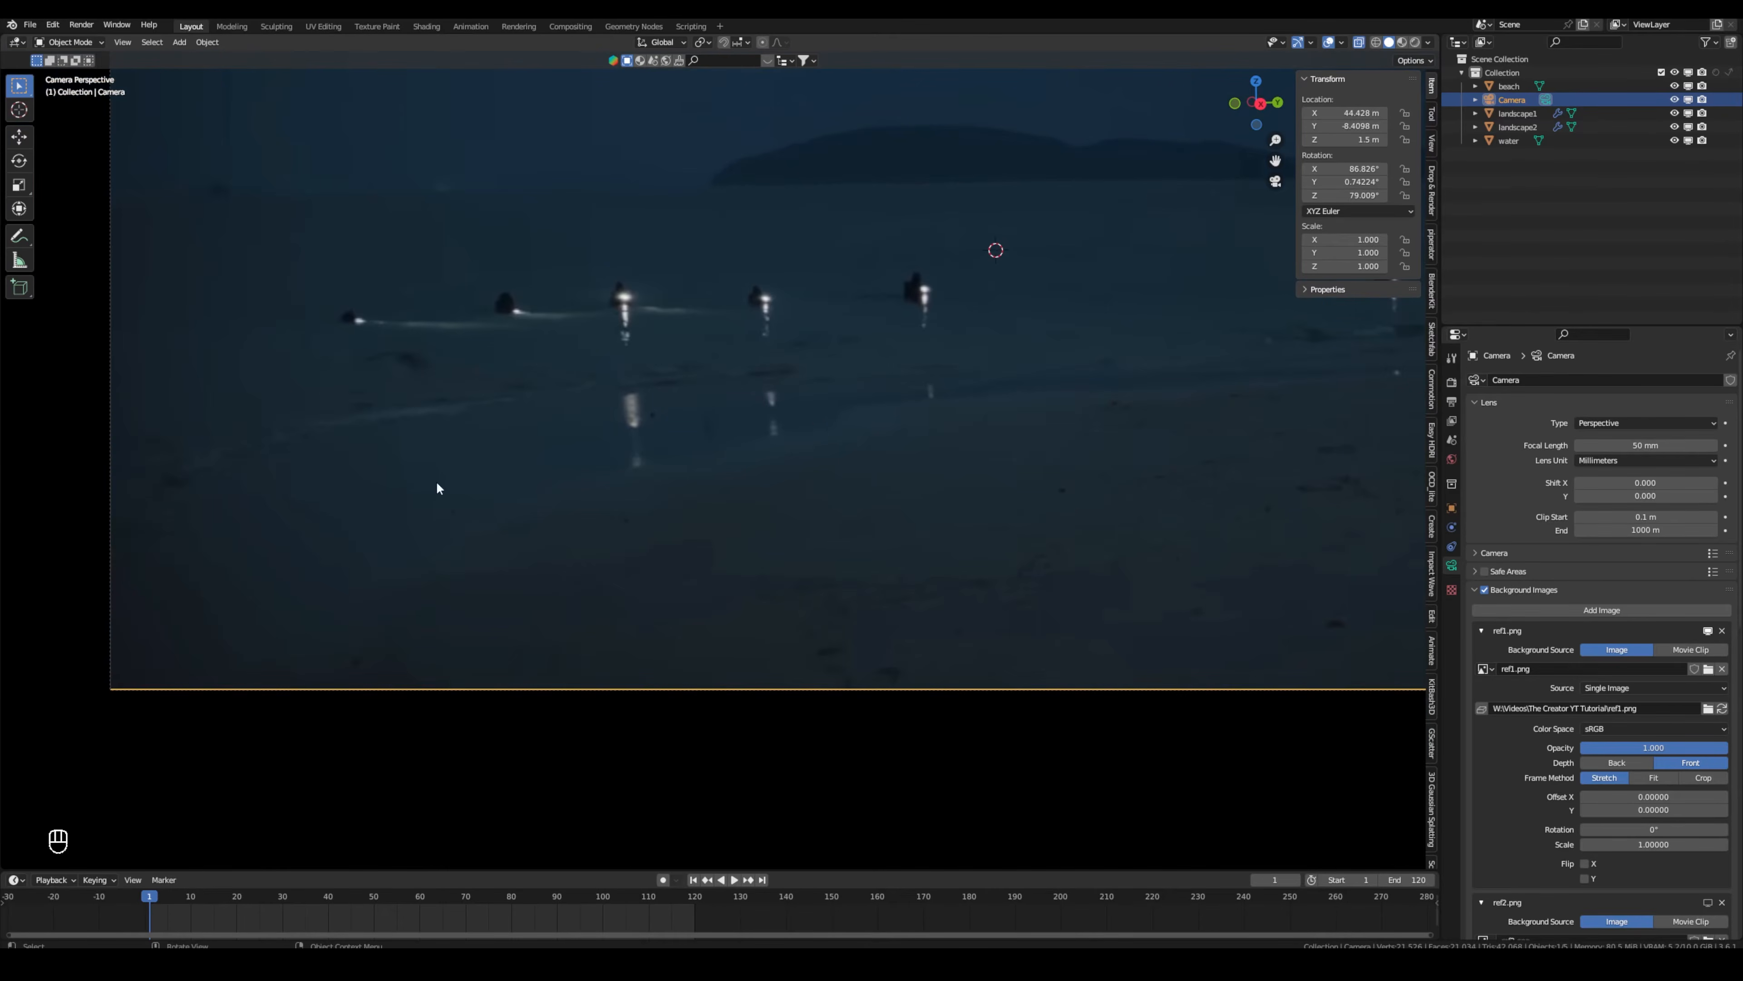
pyautogui.scroll(-2, 1105, 557)
pyautogui.scroll(3, 1385, 627)
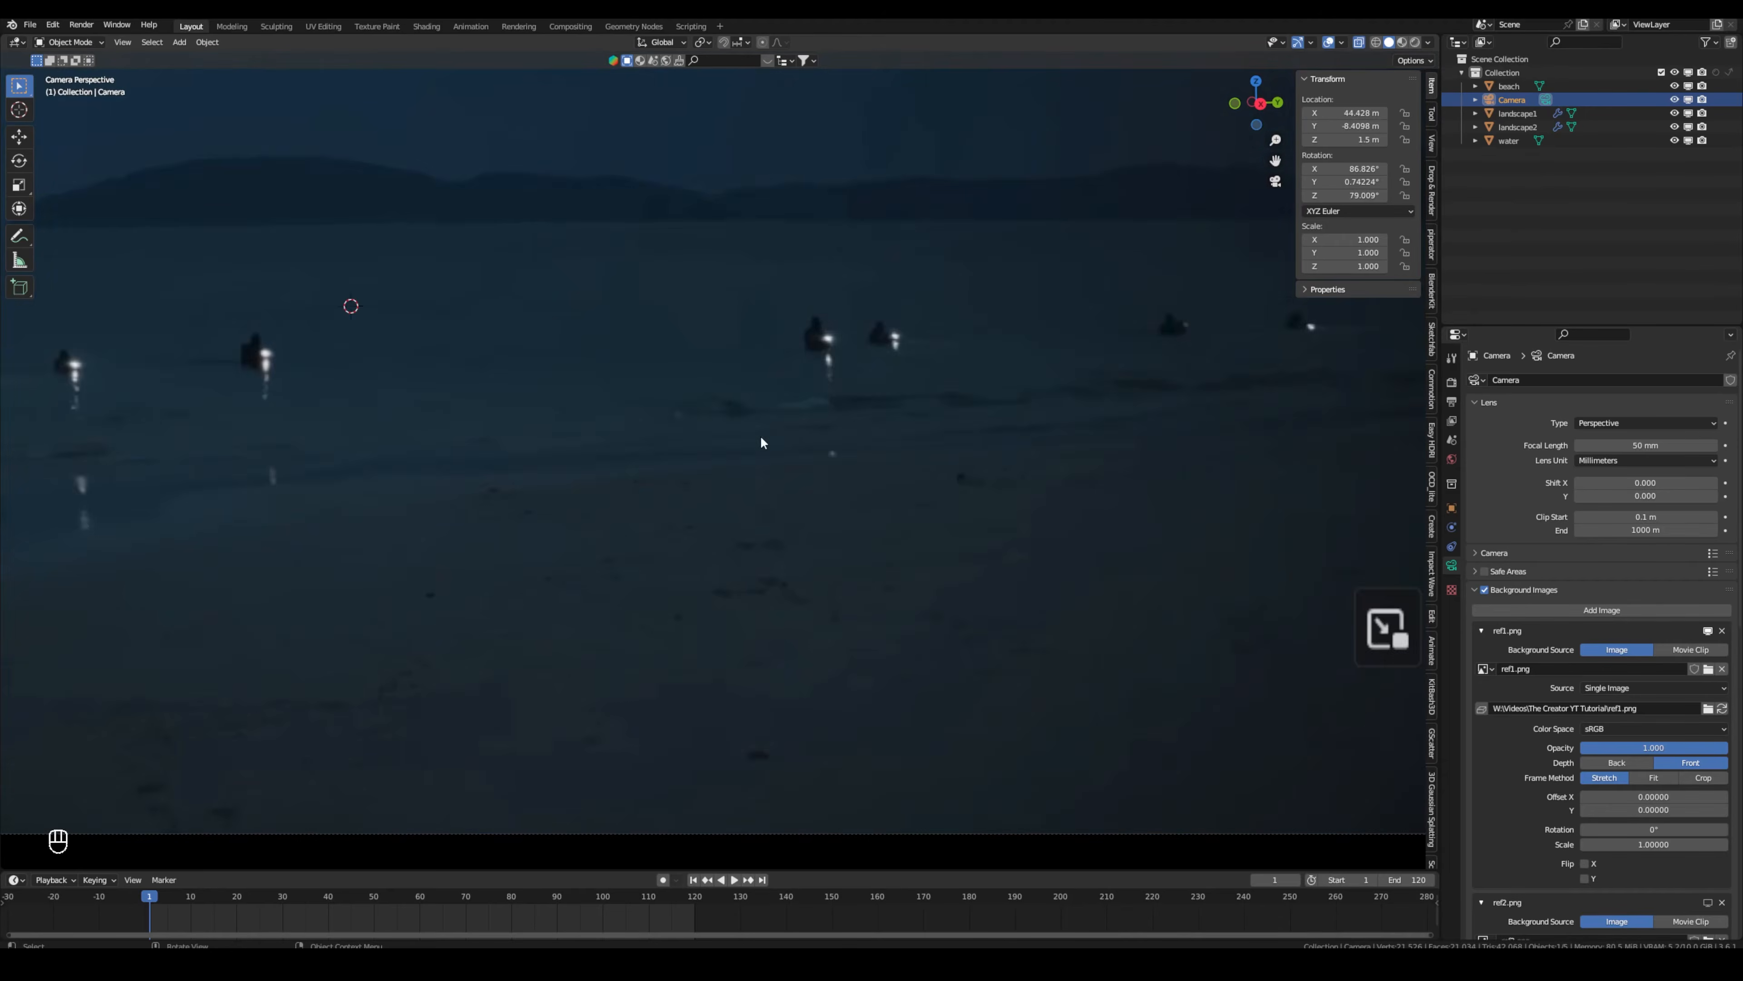
pyautogui.scroll(-3, 1168, 526)
pyautogui.scroll(3, 590, 450)
pyautogui.scroll(-1, 589, 445)
pyautogui.keyDown('shift'); pyautogui.moveTo(588, 445); pyautogui.dragTo(653, 459, button='middle'); pyautogui.keyUp('shift')
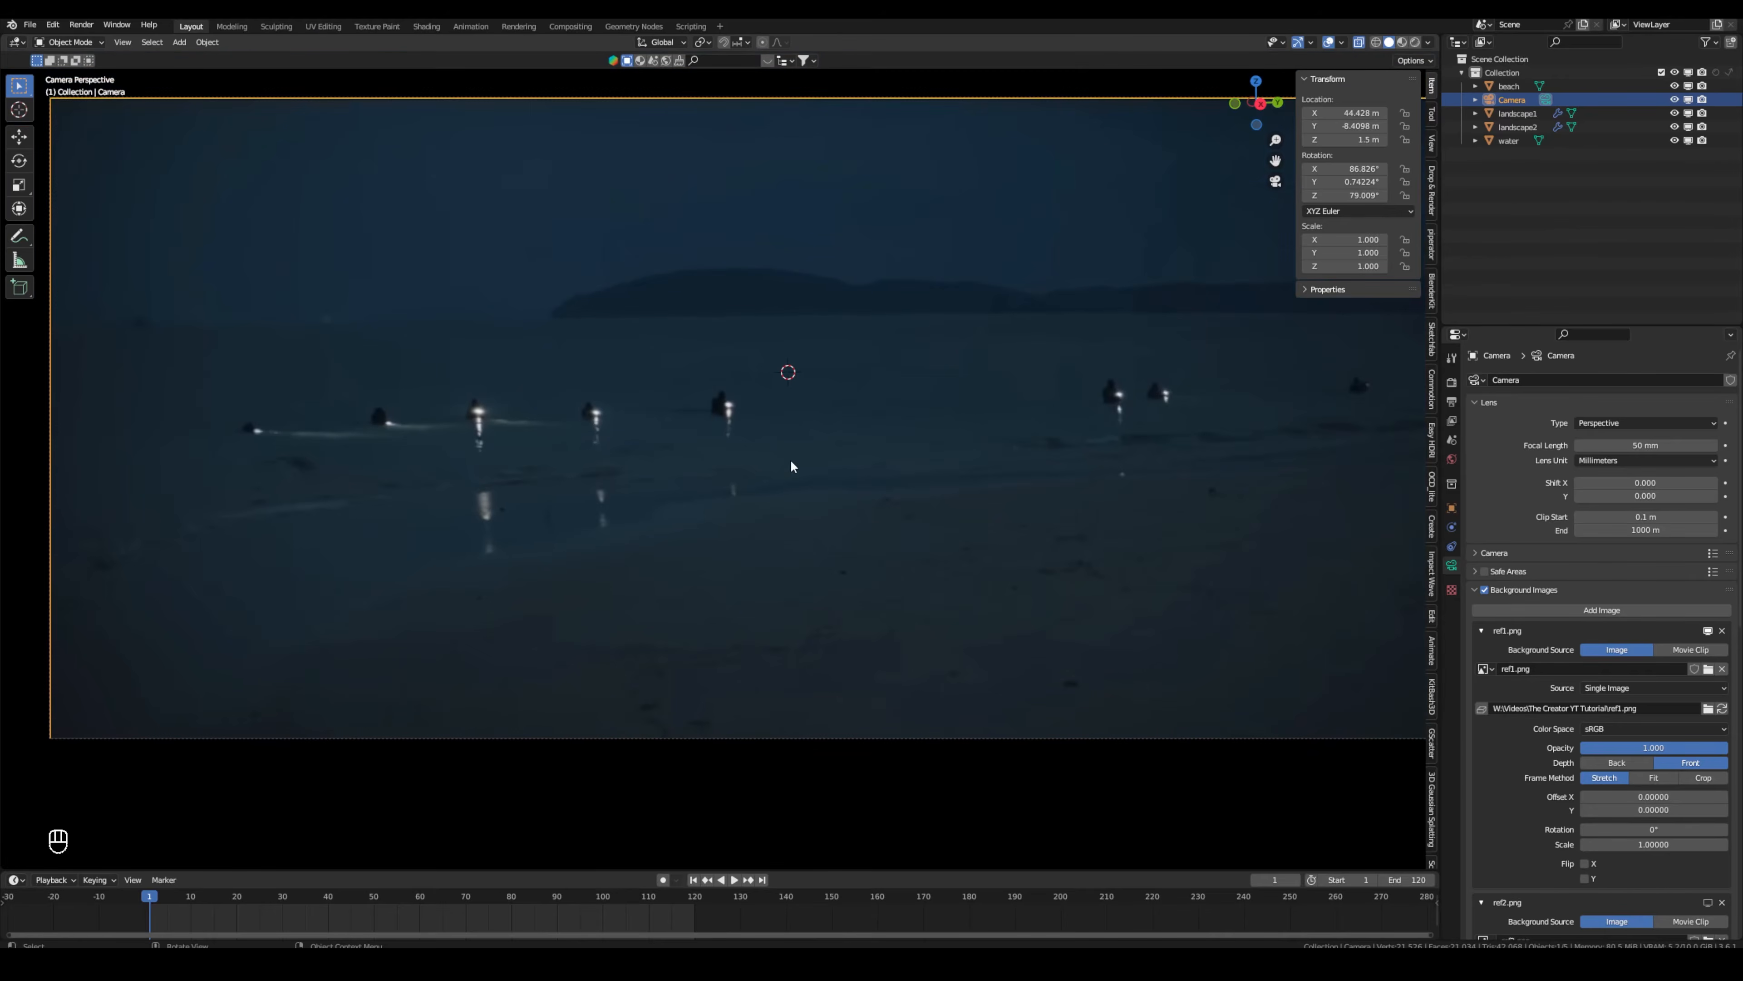
pyautogui.scroll(-2, 758, 399)
# Add a mesh plane and scale it into a narrow strip about 4.8 m by 41.6 m lying across the camera view.
pyautogui.moveTo(758, 399); pyautogui.dragTo(750, 410, button='middle')
pyautogui.hotkey('shift', 'a')
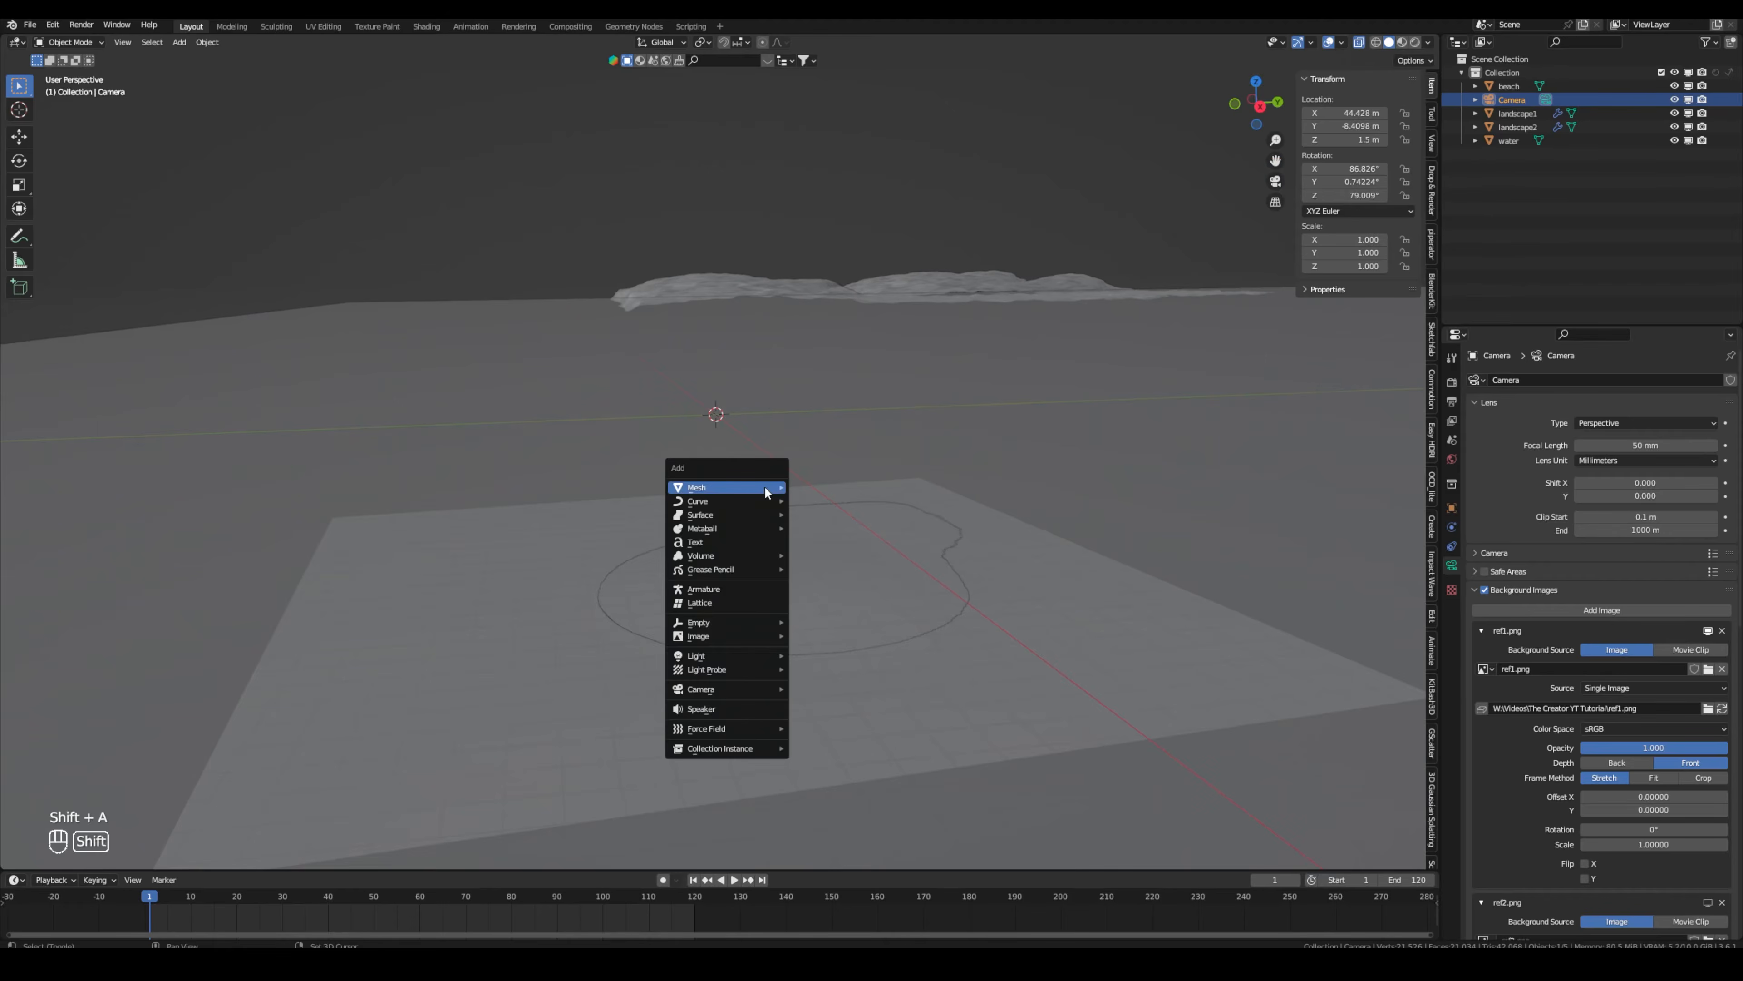
pyautogui.moveTo(767, 487)
pyautogui.click(821, 488)
pyautogui.press('s')
pyautogui.press('y')
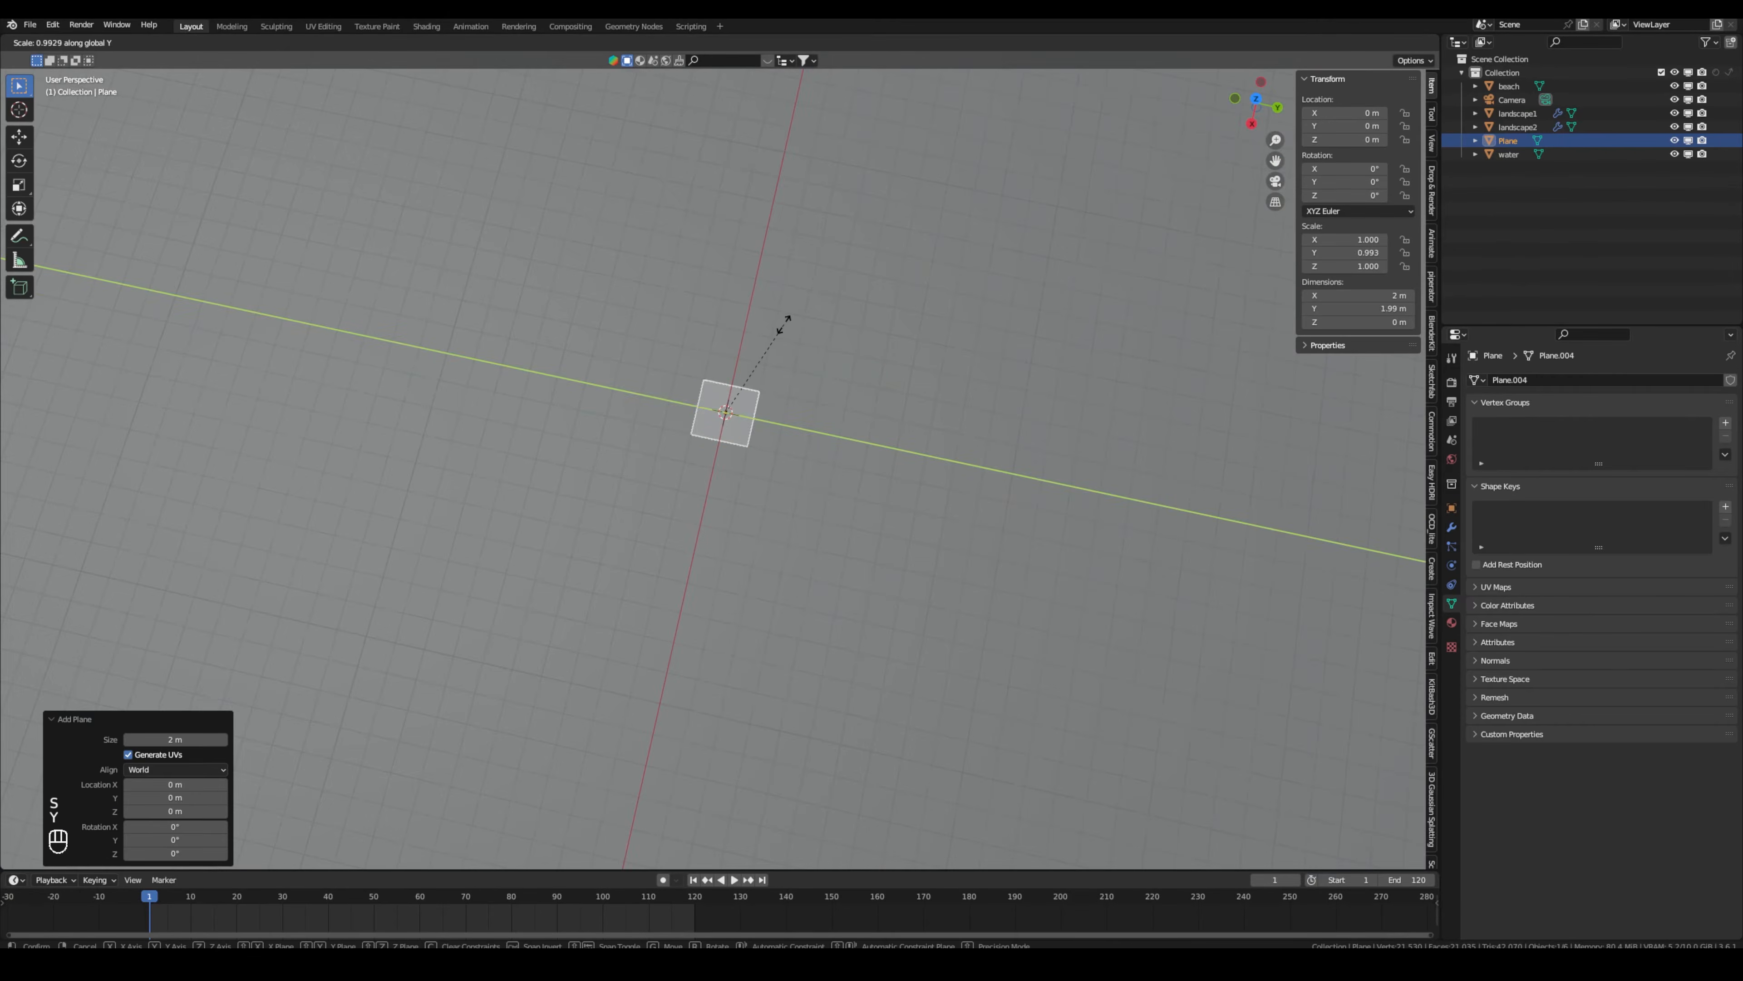
pyautogui.press('x')
pyautogui.click(739, 397)
pyautogui.scroll(-2, 744, 426)
pyautogui.press('s')
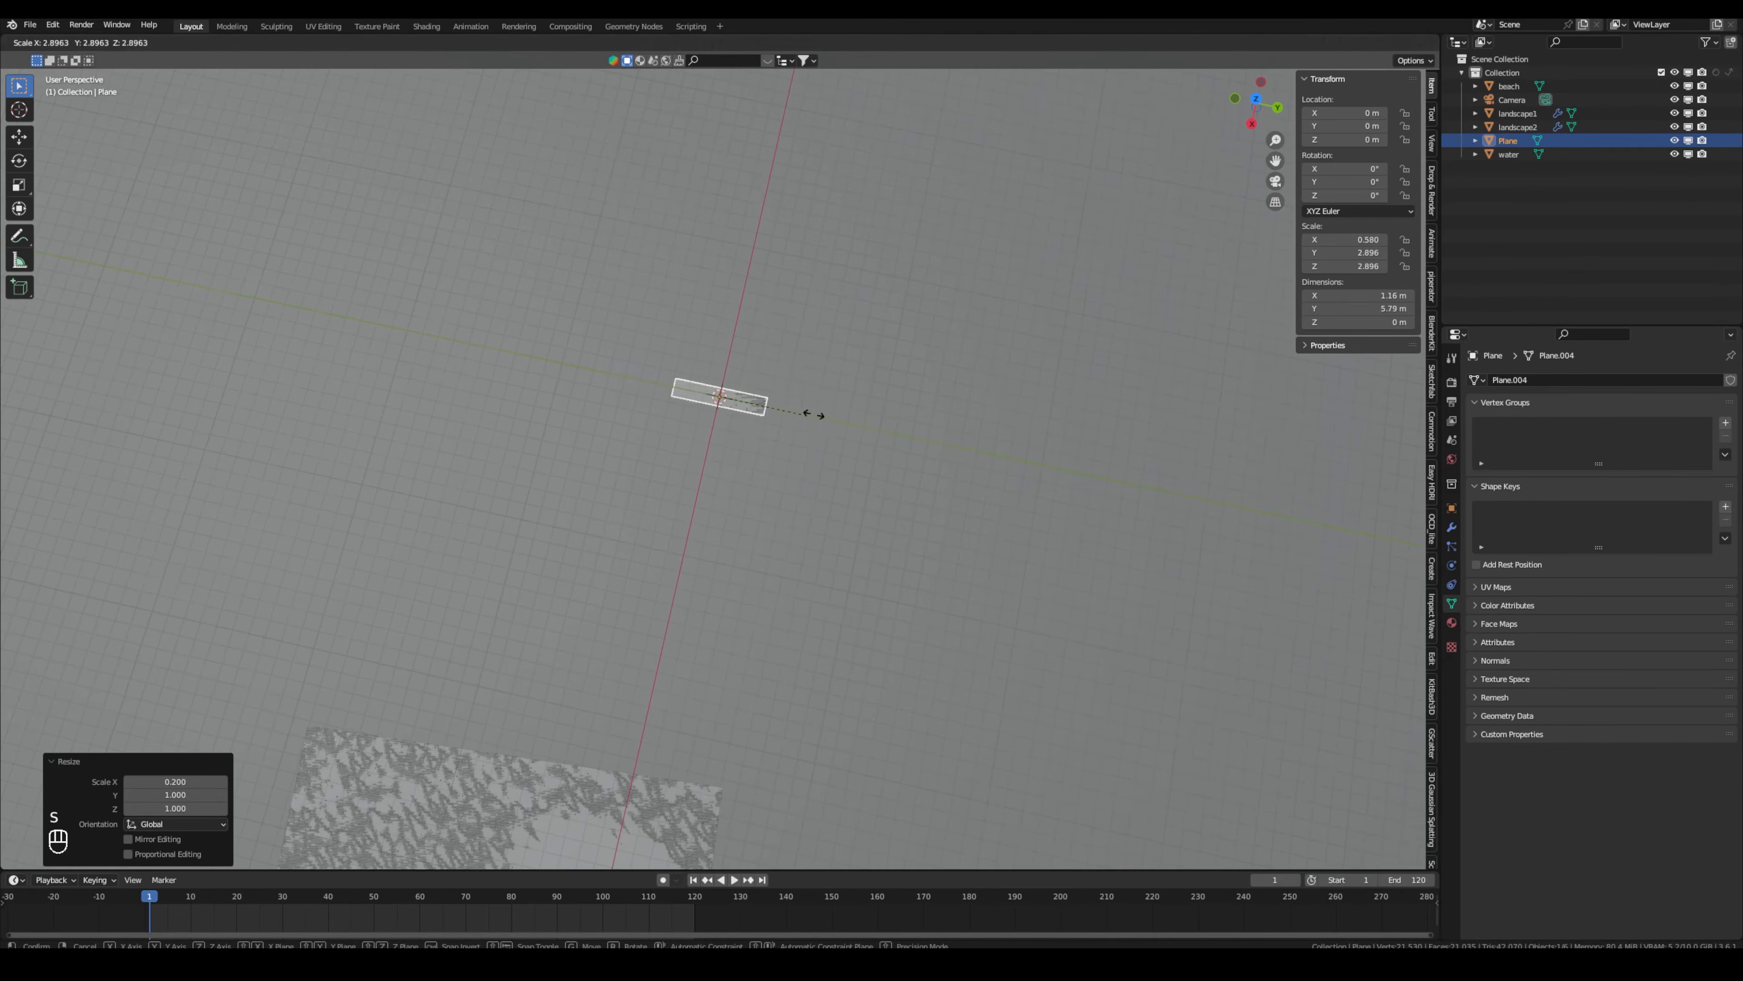
pyautogui.click(759, 506)
# Add a Displace modifier to the strip and give it a new Clouds texture.
pyautogui.click(1486, 380)
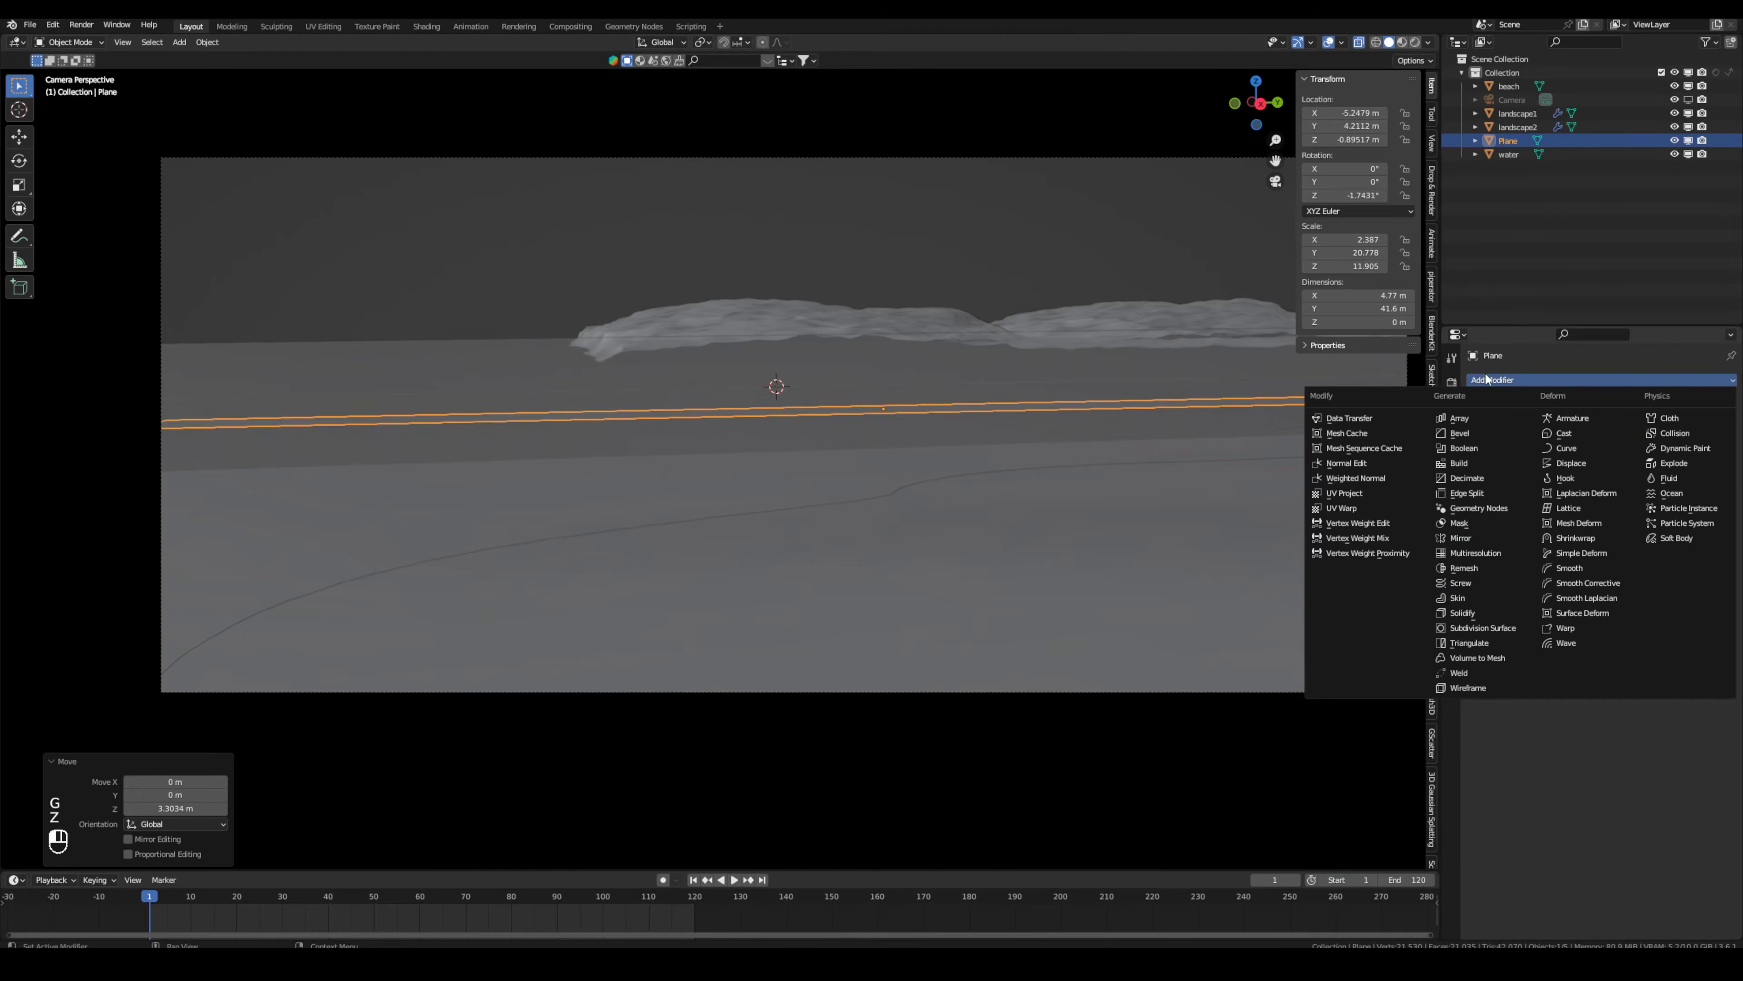
pyautogui.click(1576, 464)
pyautogui.click(1509, 423)
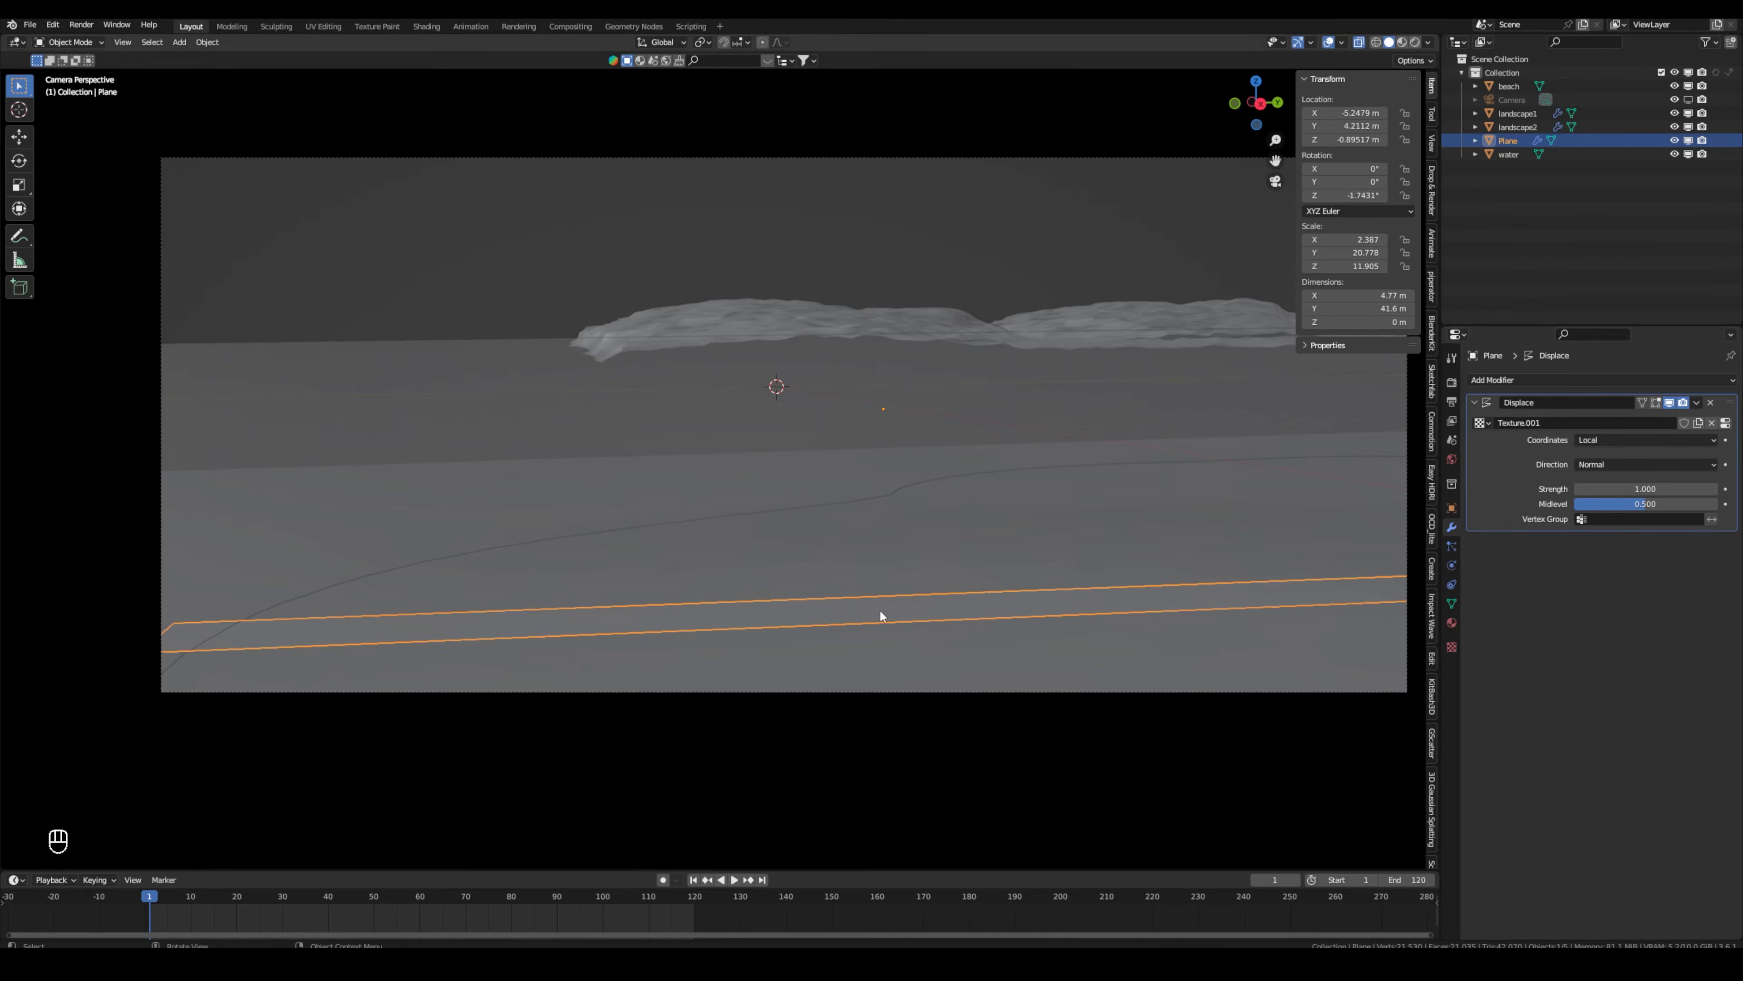
pyautogui.click(1725, 422)
pyautogui.click(1633, 421)
pyautogui.click(1551, 453)
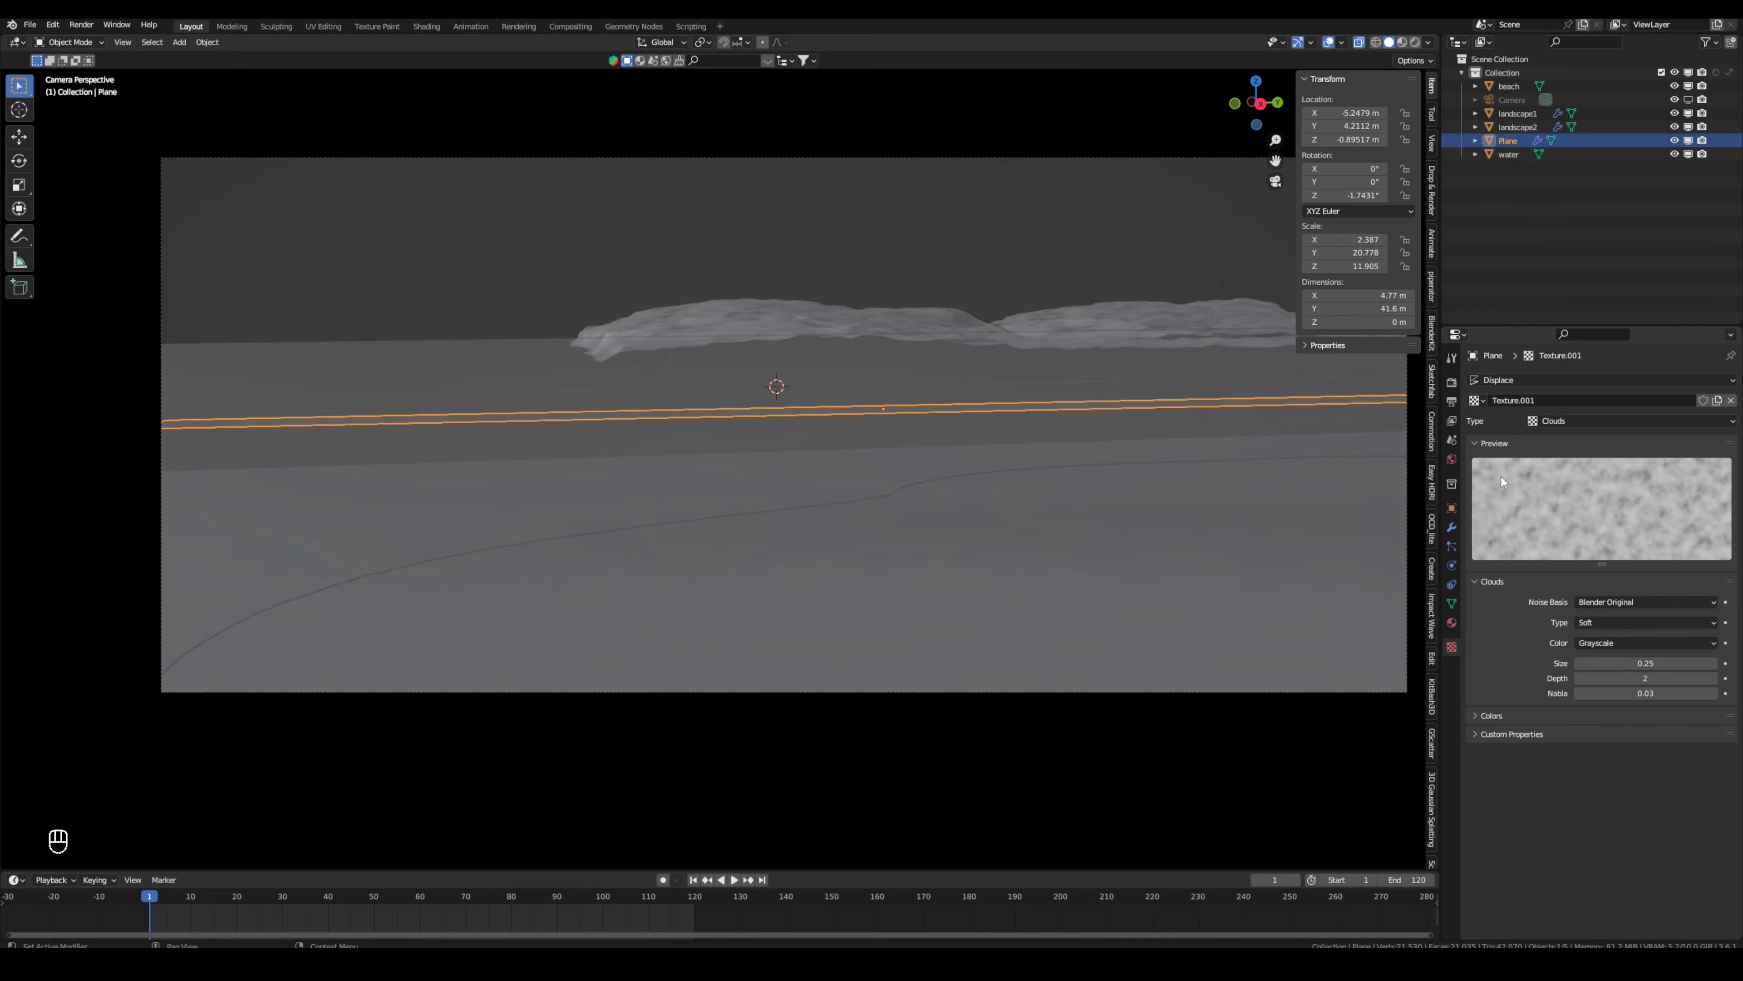
# Subdivide the strip's mesh repeatedly so it has enough geometry for the displacement.
pyautogui.press('Tab')
pyautogui.rightClick(778, 381)
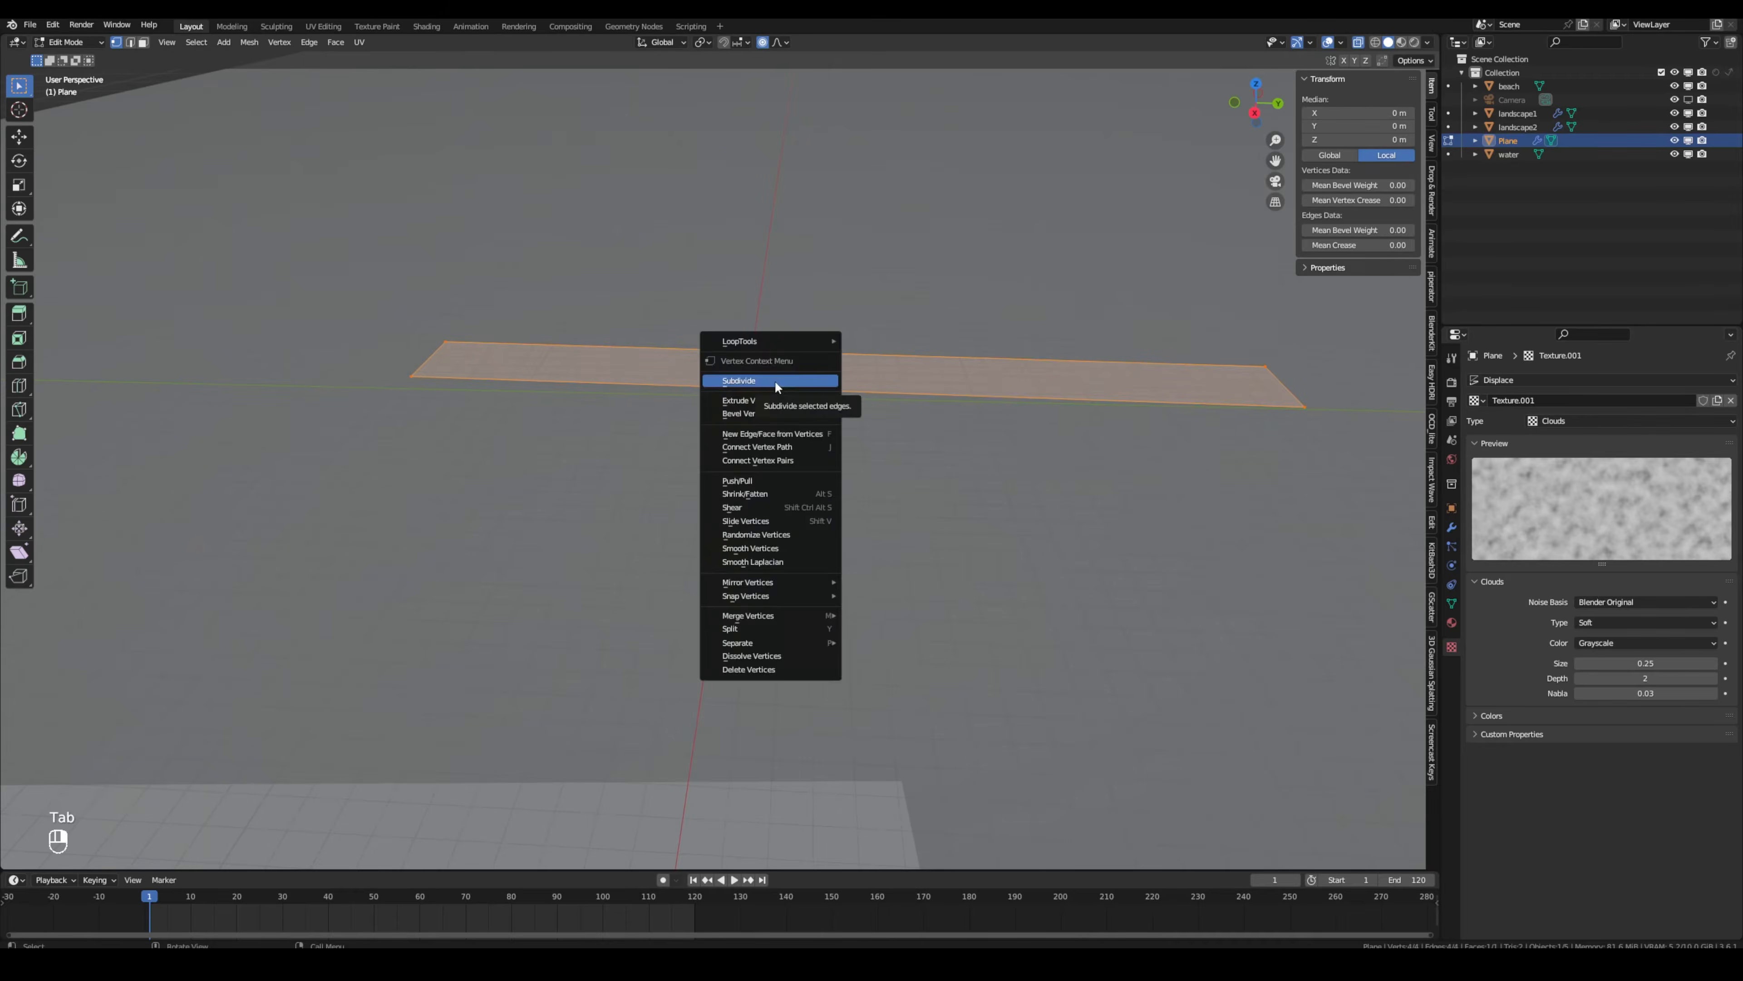
pyautogui.click(778, 382)
pyautogui.rightClick(778, 374)
pyautogui.click(778, 371)
pyautogui.press('Tab')
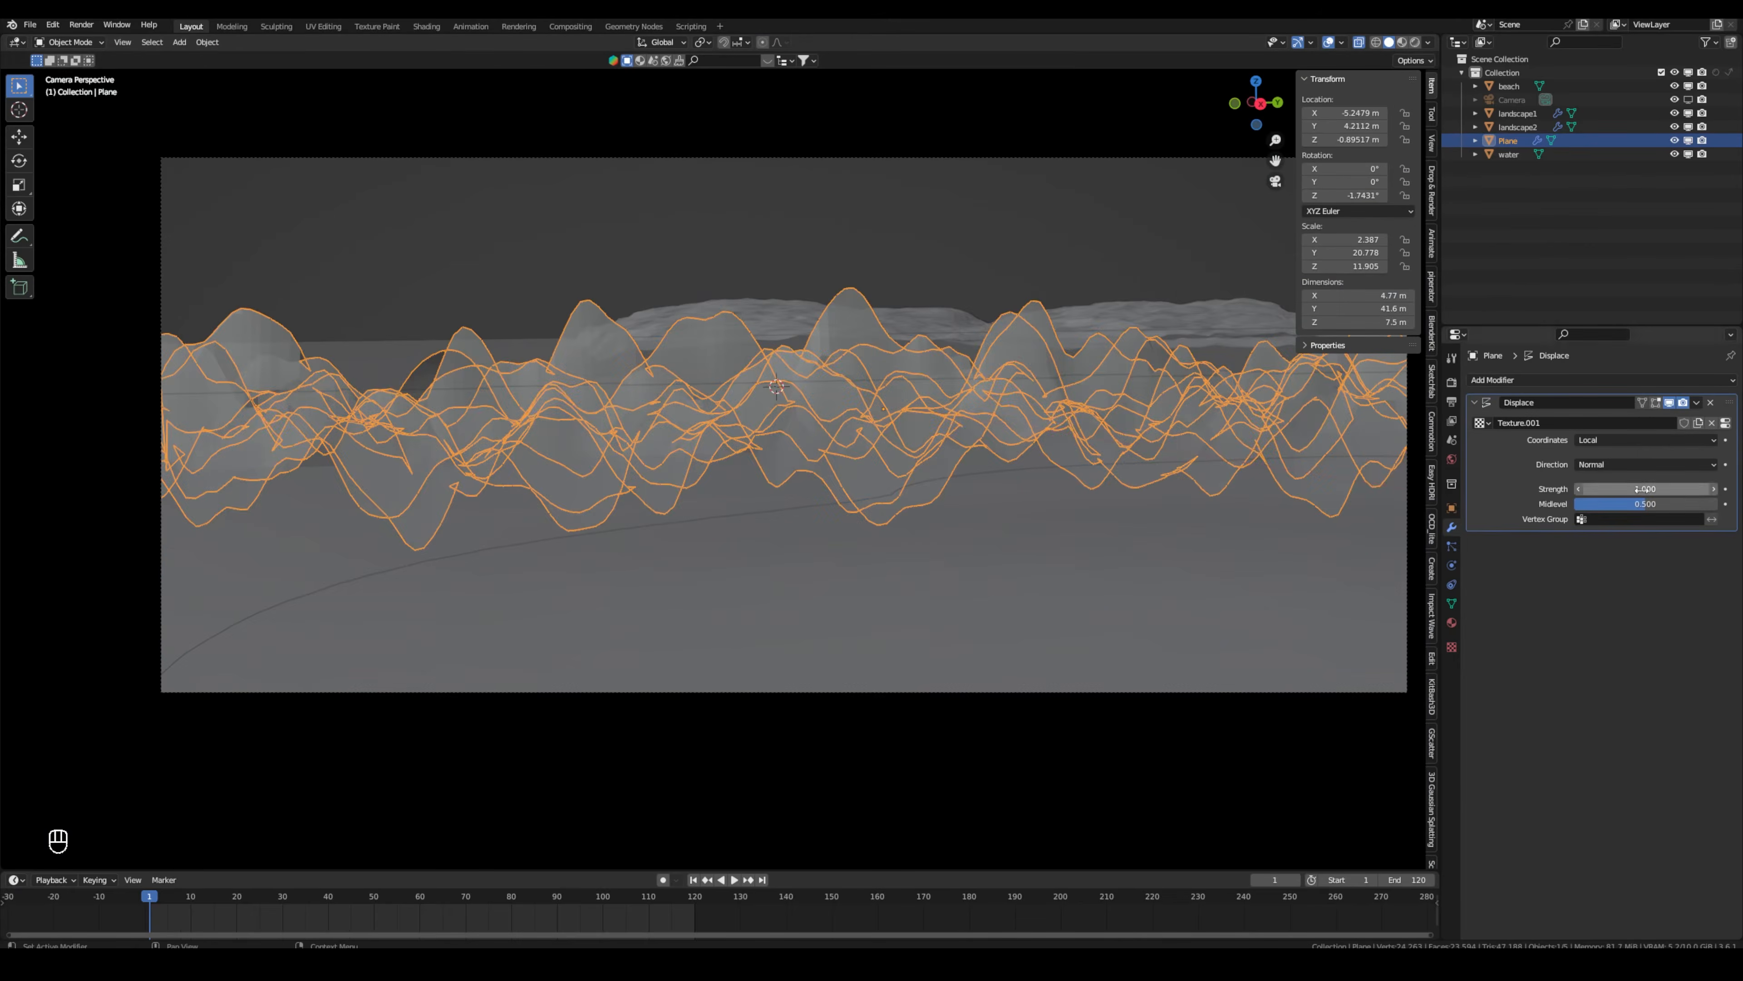
# Set the strip's Displace strength to 0.22 and shade the strip smooth.
pyautogui.click(1640, 488)
pyautogui.write('0.22')
pyautogui.press('Return')
pyautogui.moveTo(755, 481); pyautogui.dragTo(617, 413, button='middle')
pyautogui.rightClick(466, 576)
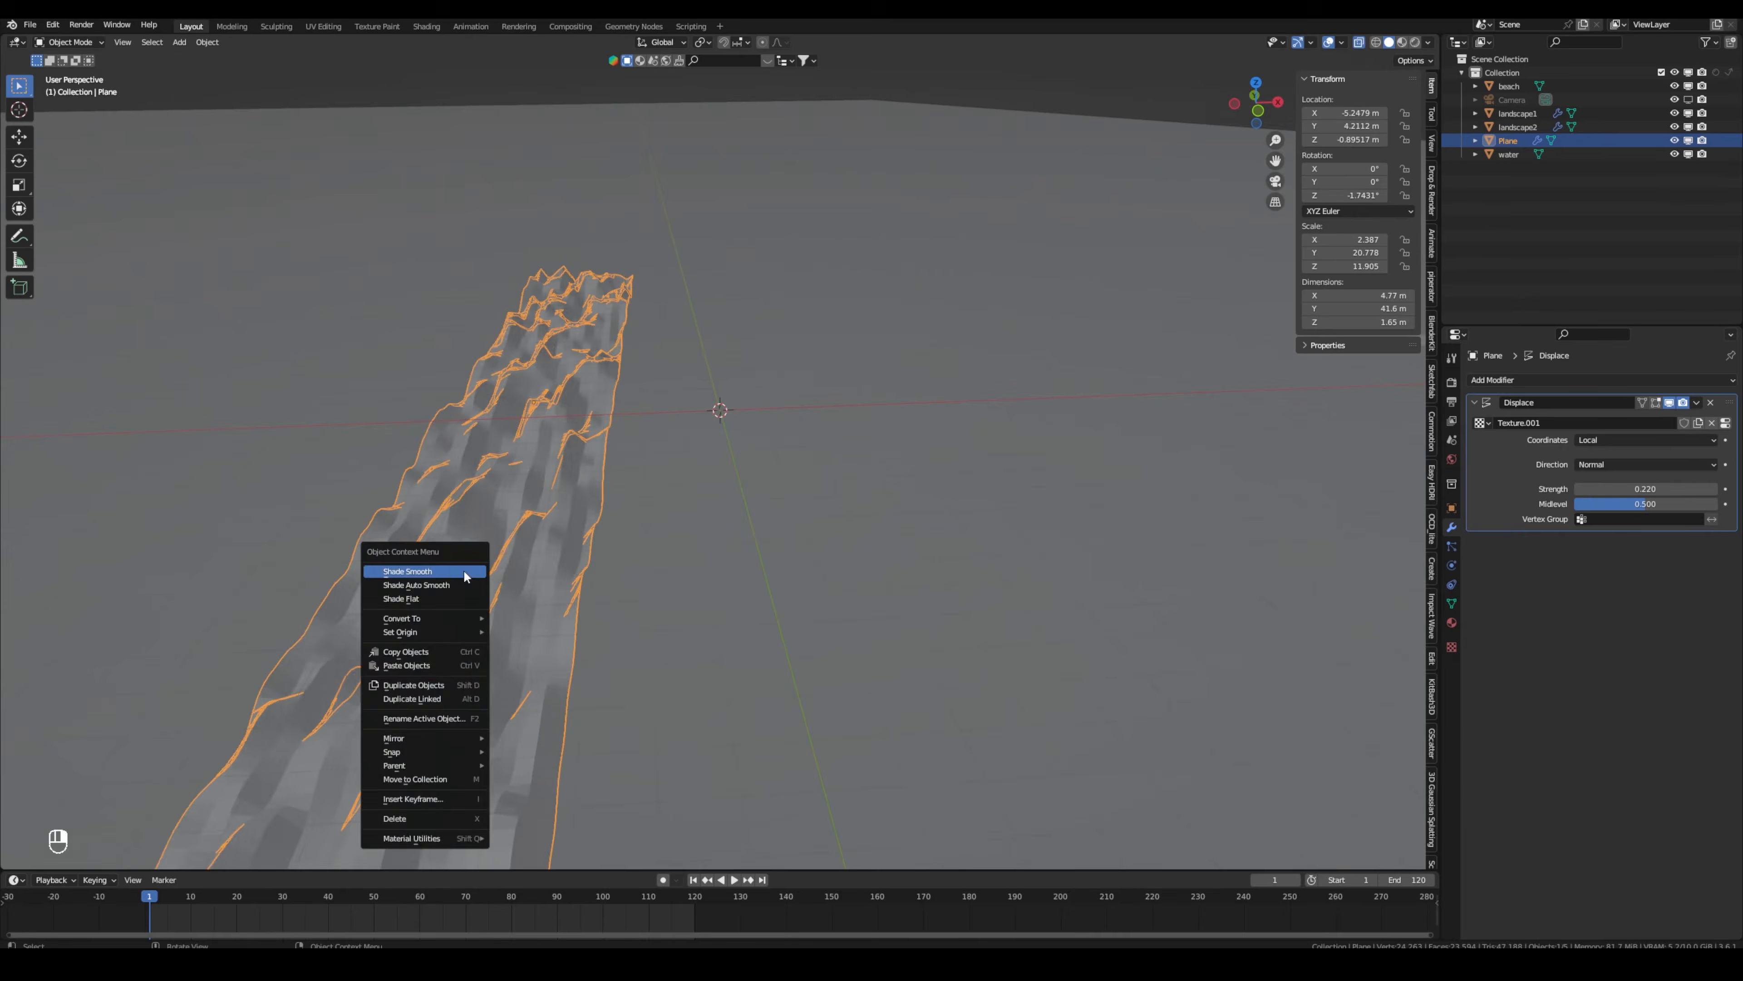
pyautogui.click(467, 575)
# Duplicate the Displace modifier and give the copy its own Clouds texture with a size of 0.10.
pyautogui.moveTo(617, 480); pyautogui.dragTo(755, 446, button='middle')
pyautogui.click(1697, 402)
pyautogui.click(1645, 465)
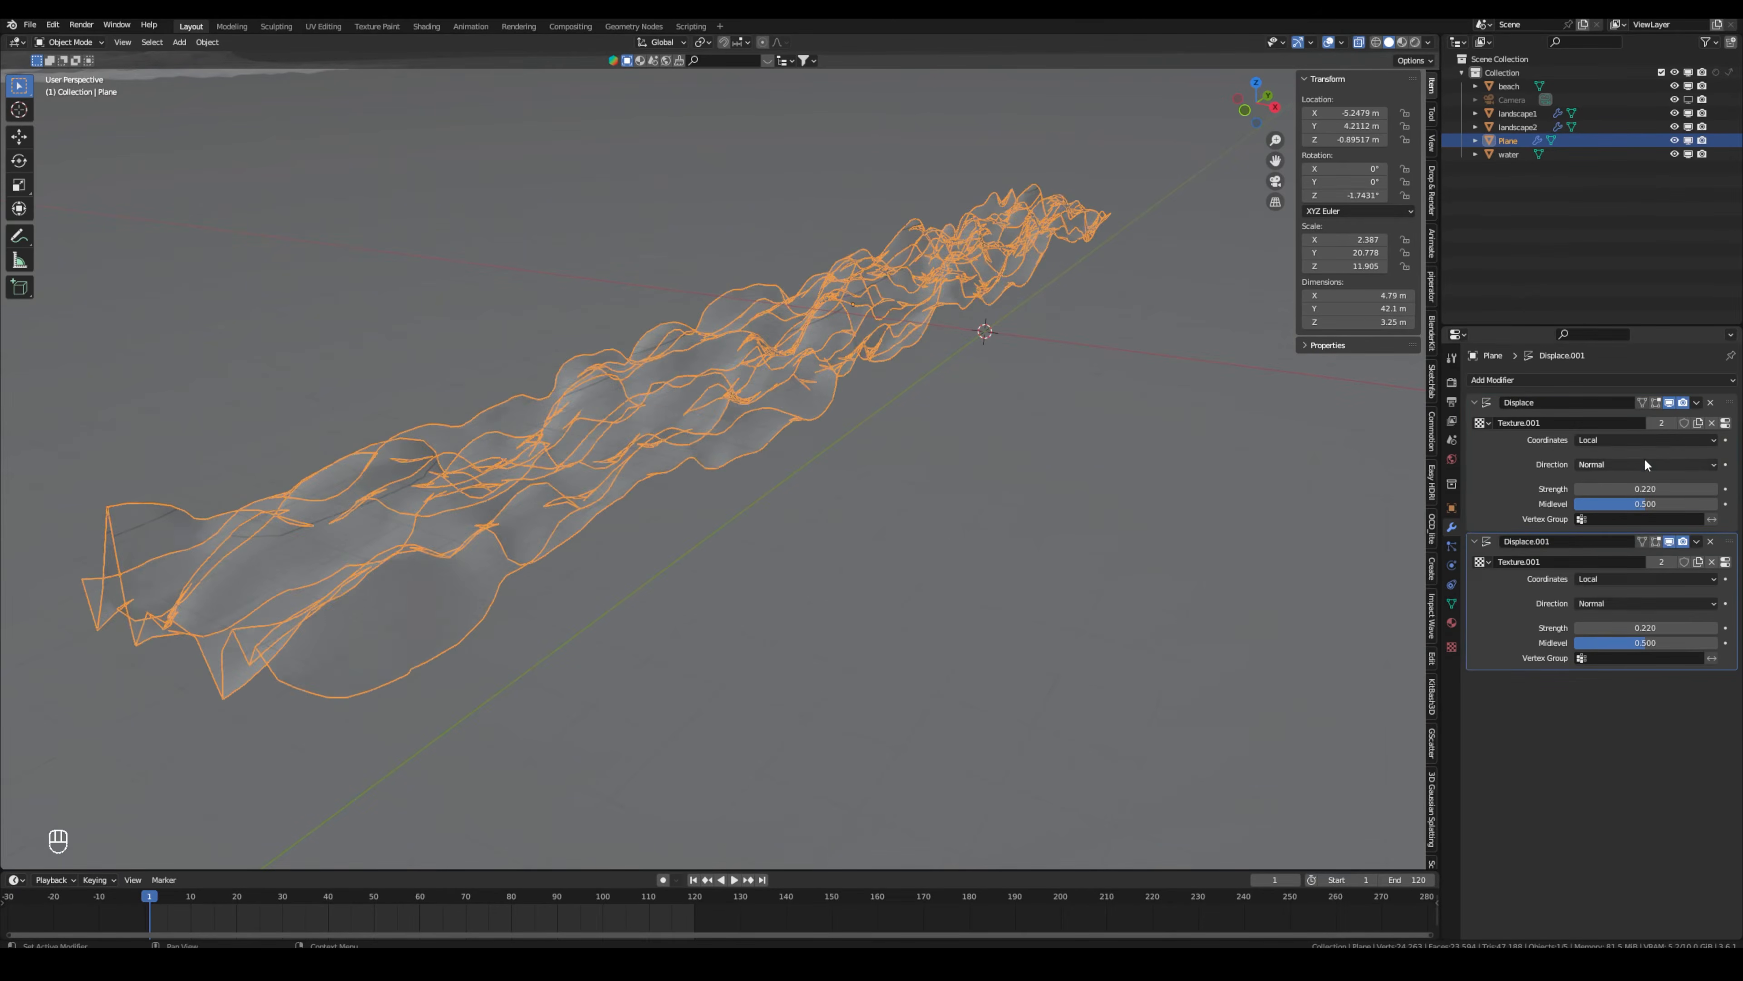
pyautogui.click(1729, 565)
pyautogui.click(1647, 678)
pyautogui.click(1451, 526)
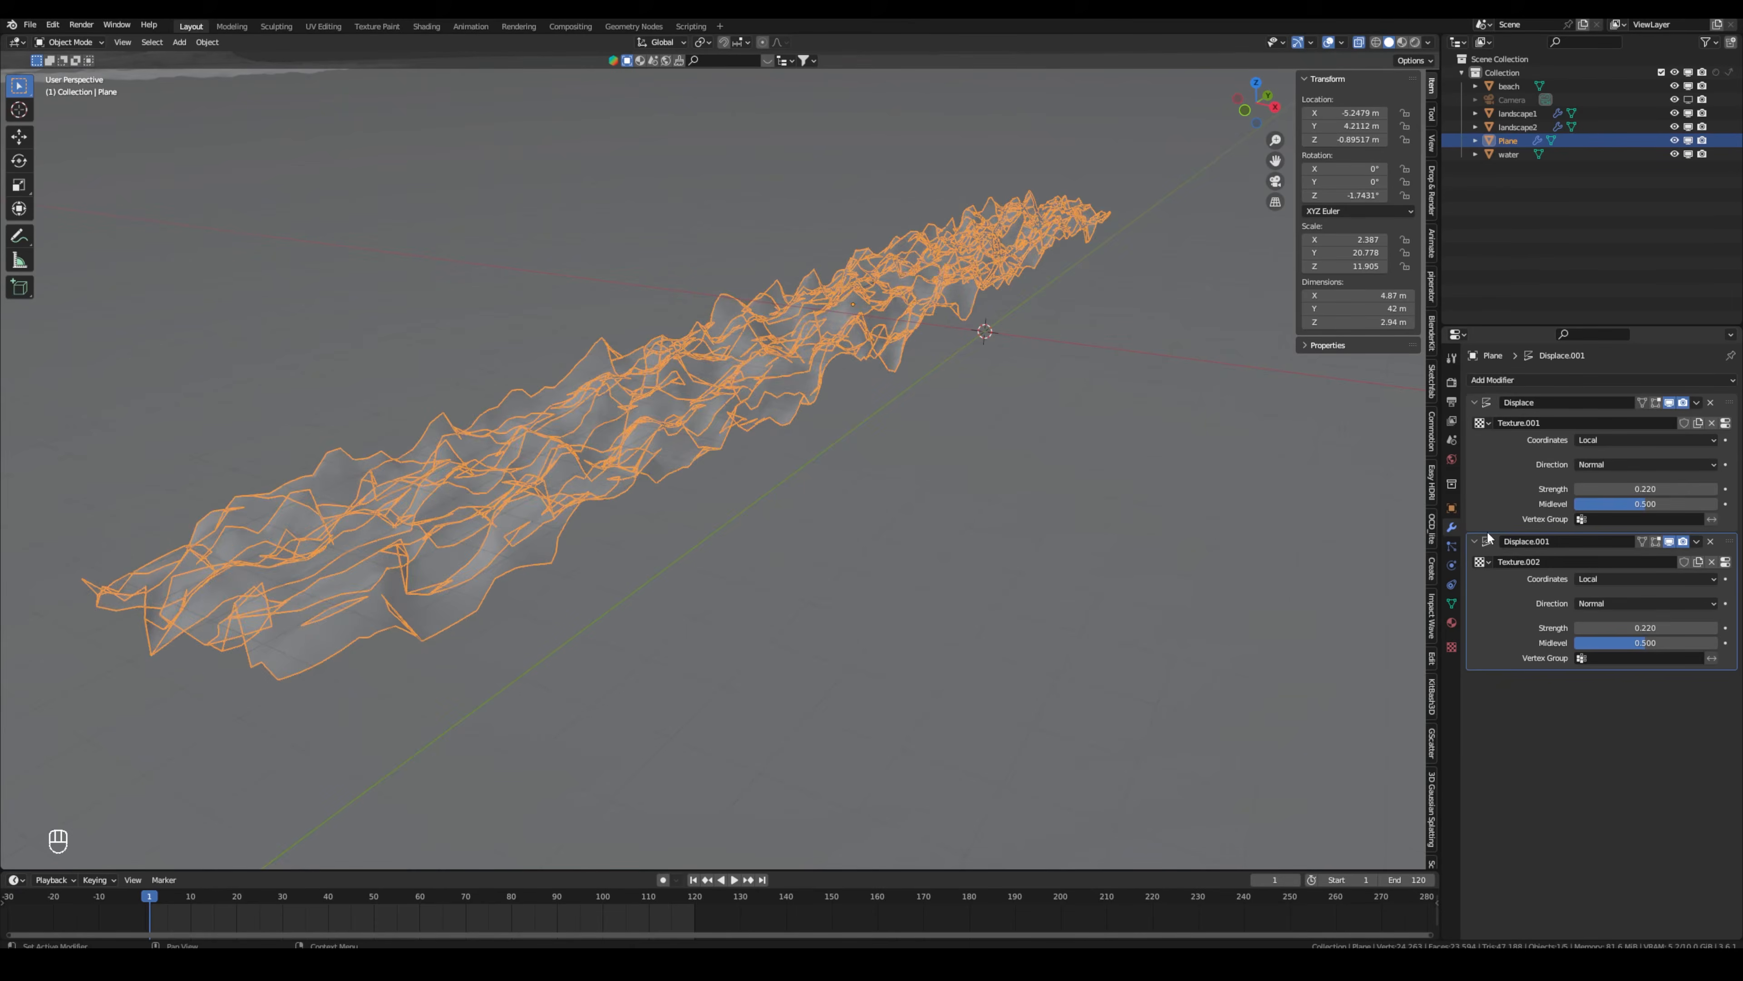
pyautogui.click(1451, 644)
pyautogui.click(1642, 663)
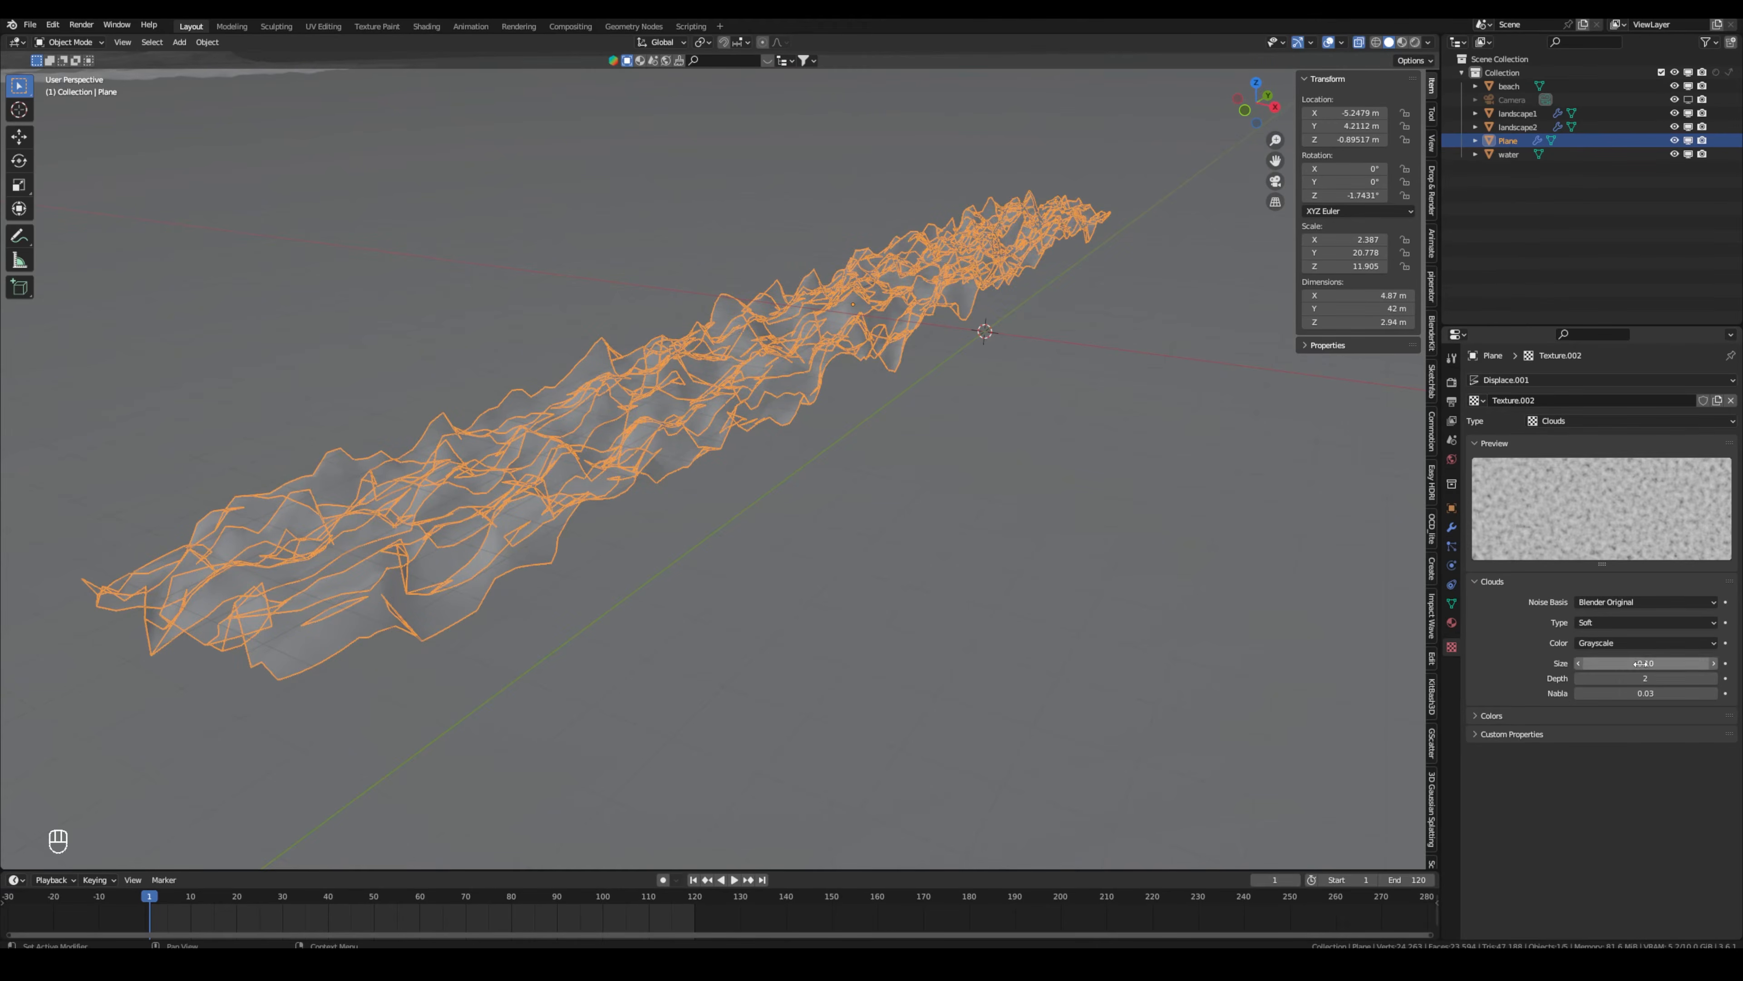
# Set both Displace strengths to 0.05 and widen the strip about 2.4 times along X.
pyautogui.click(1451, 527)
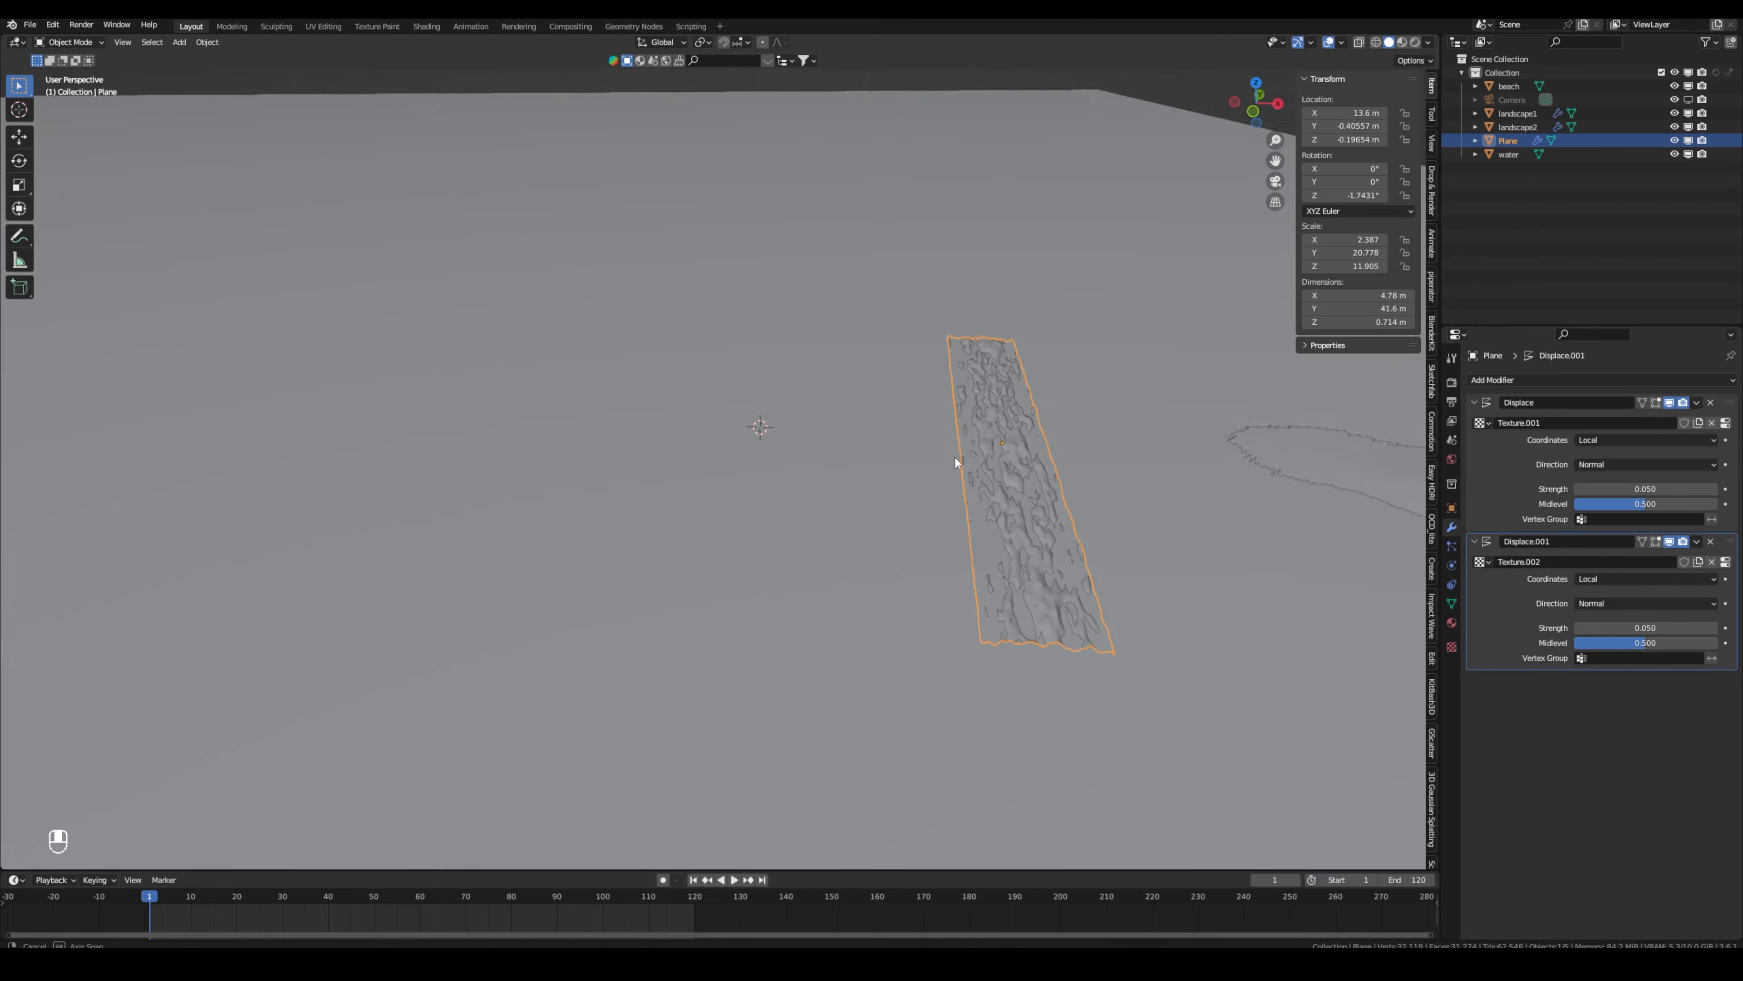
pyautogui.press('s')
pyautogui.press('x')
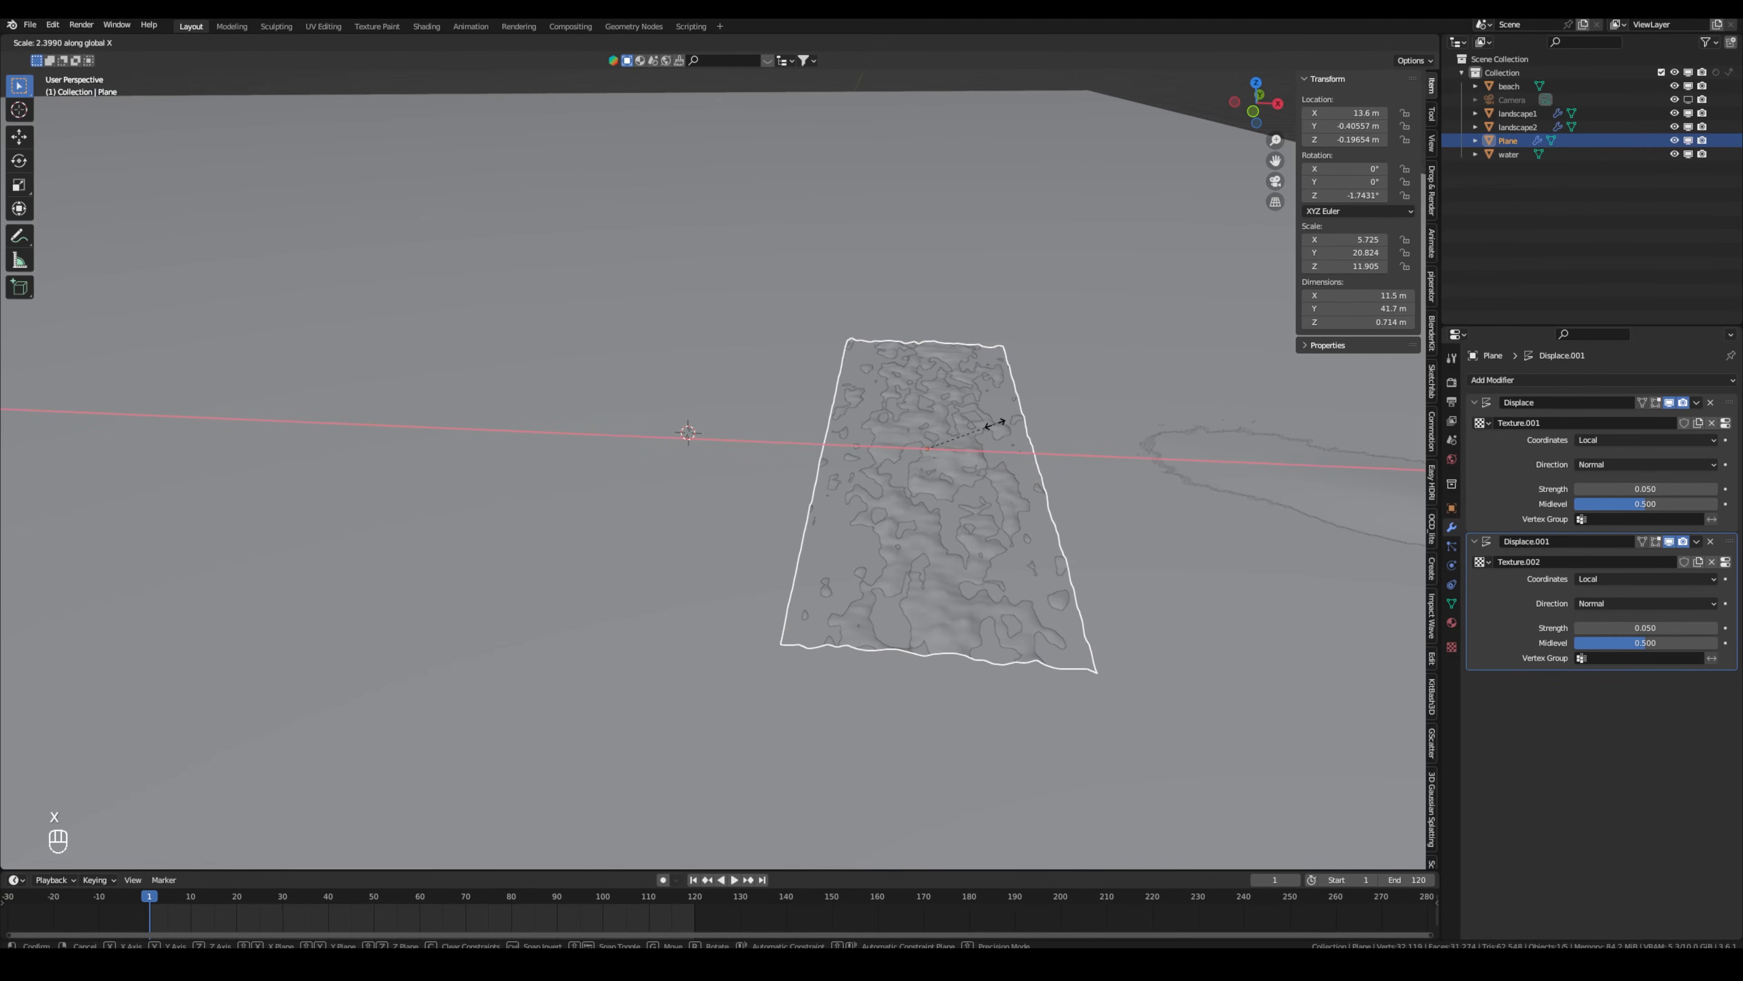
pyautogui.click(995, 424)
# Fit the strip along the shoreline, rotated about 13.2° around Z, with Displace strengths of 0.02 and 0.03.
pyautogui.click(1271, 184)
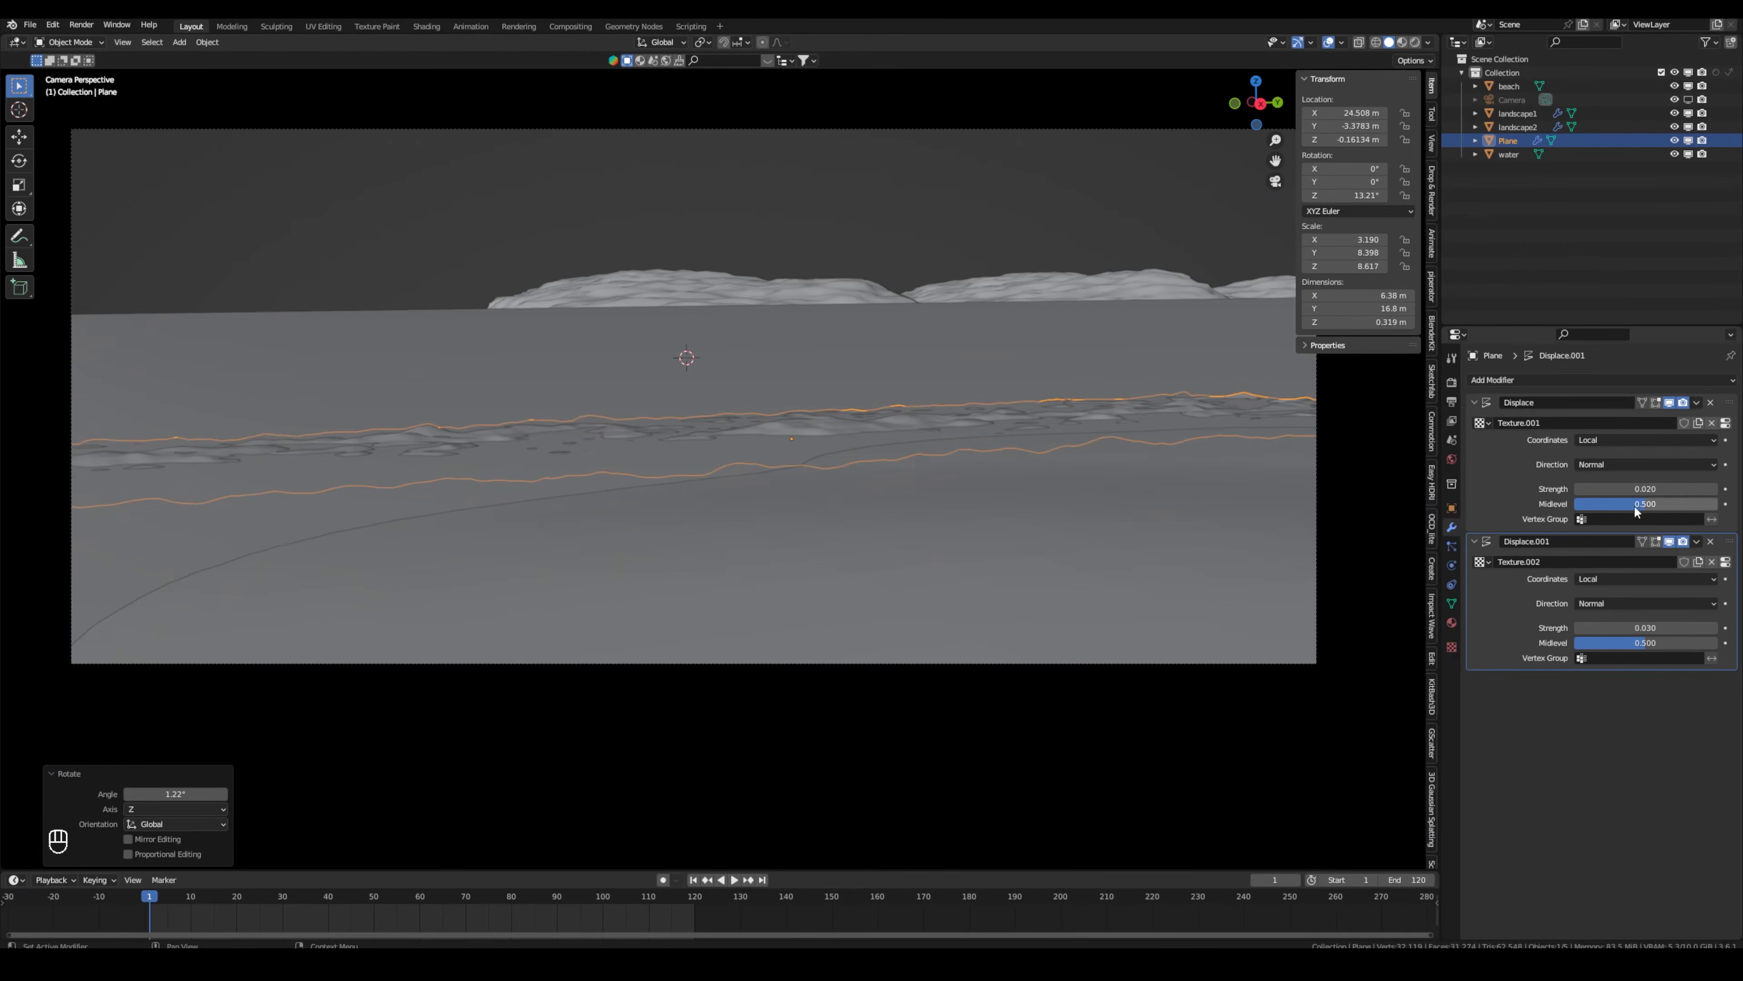
pyautogui.click(1725, 423)
pyautogui.click(1725, 561)
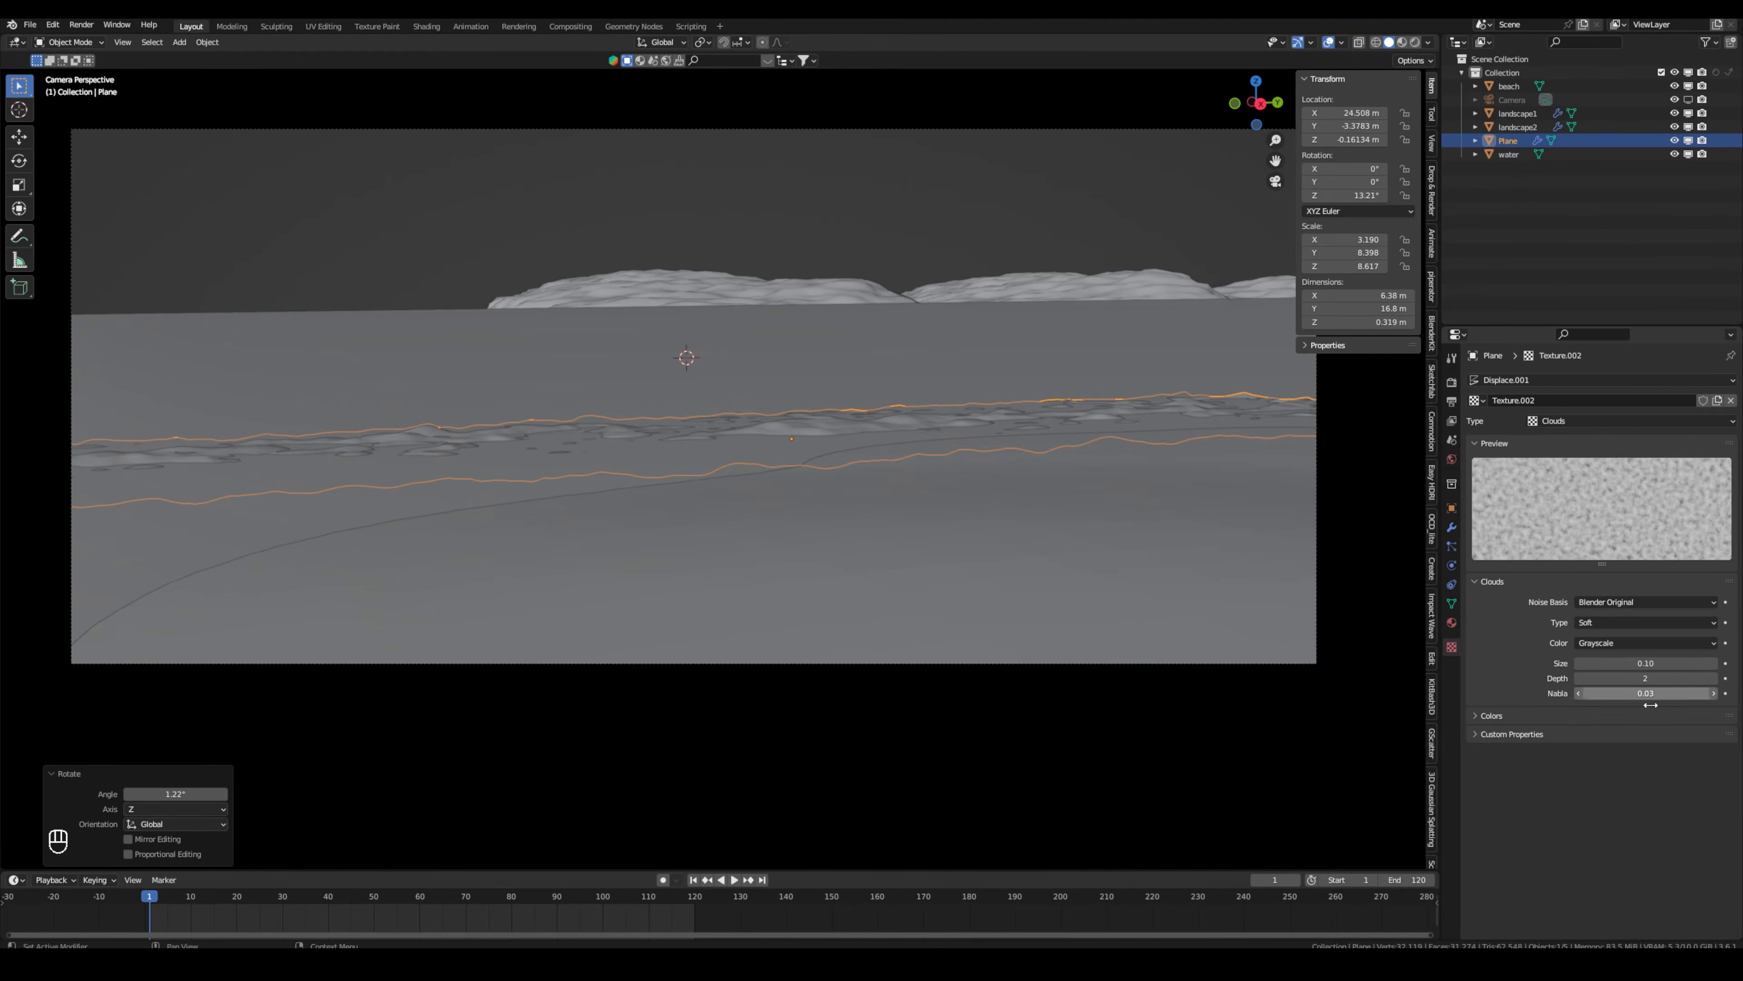
pyautogui.click(1452, 526)
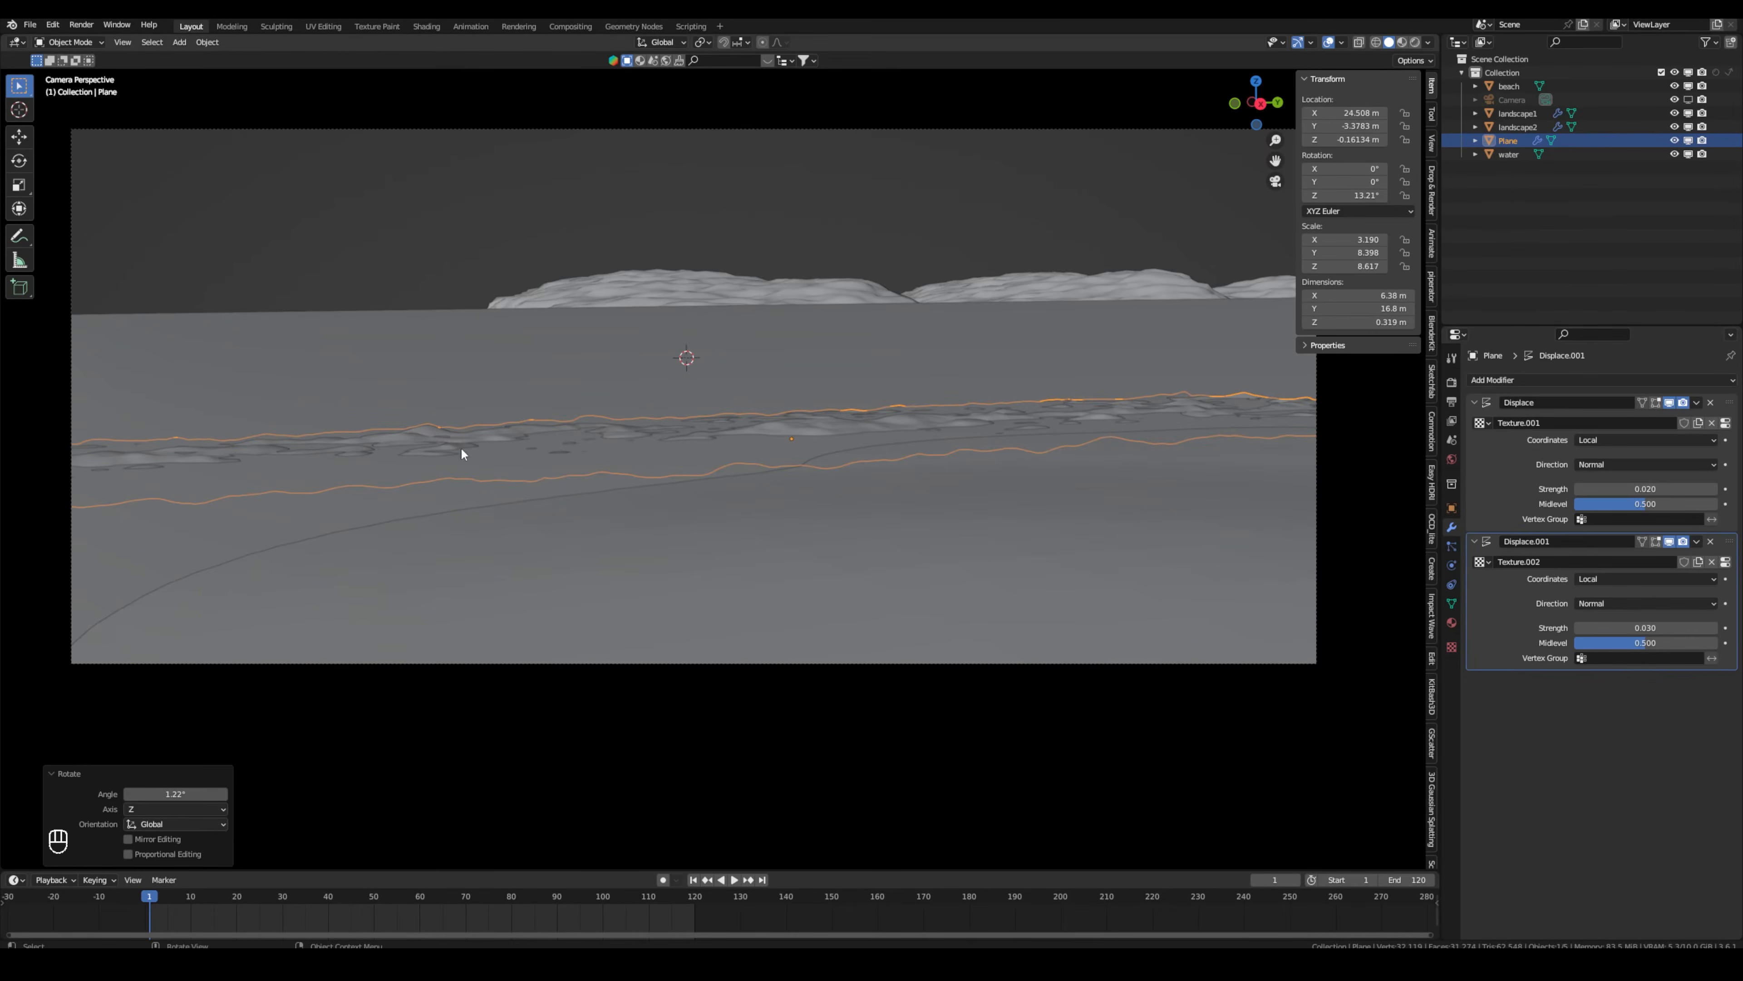
pyautogui.click(833, 214)
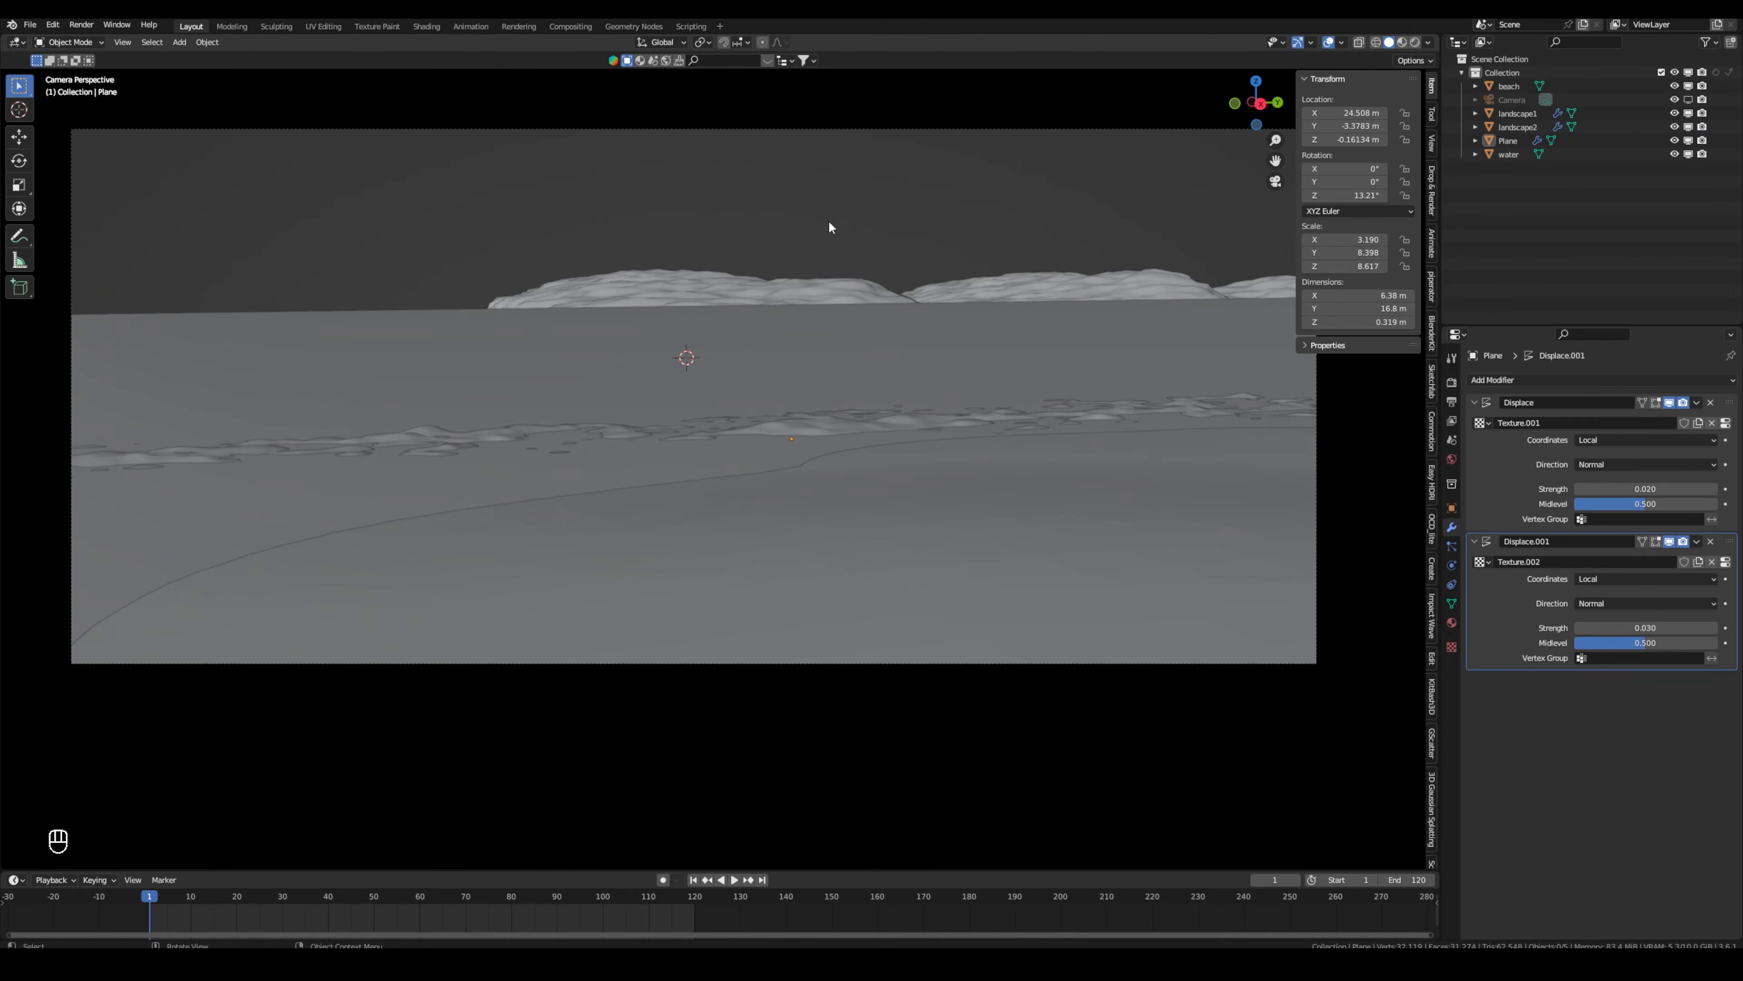
# Duplicate the water plane, place the copy above the hills and scale it down to about 35 m square.
pyautogui.click(463, 462)
pyautogui.scroll(-3, 689, 350)
pyautogui.scroll(2, 689, 357)
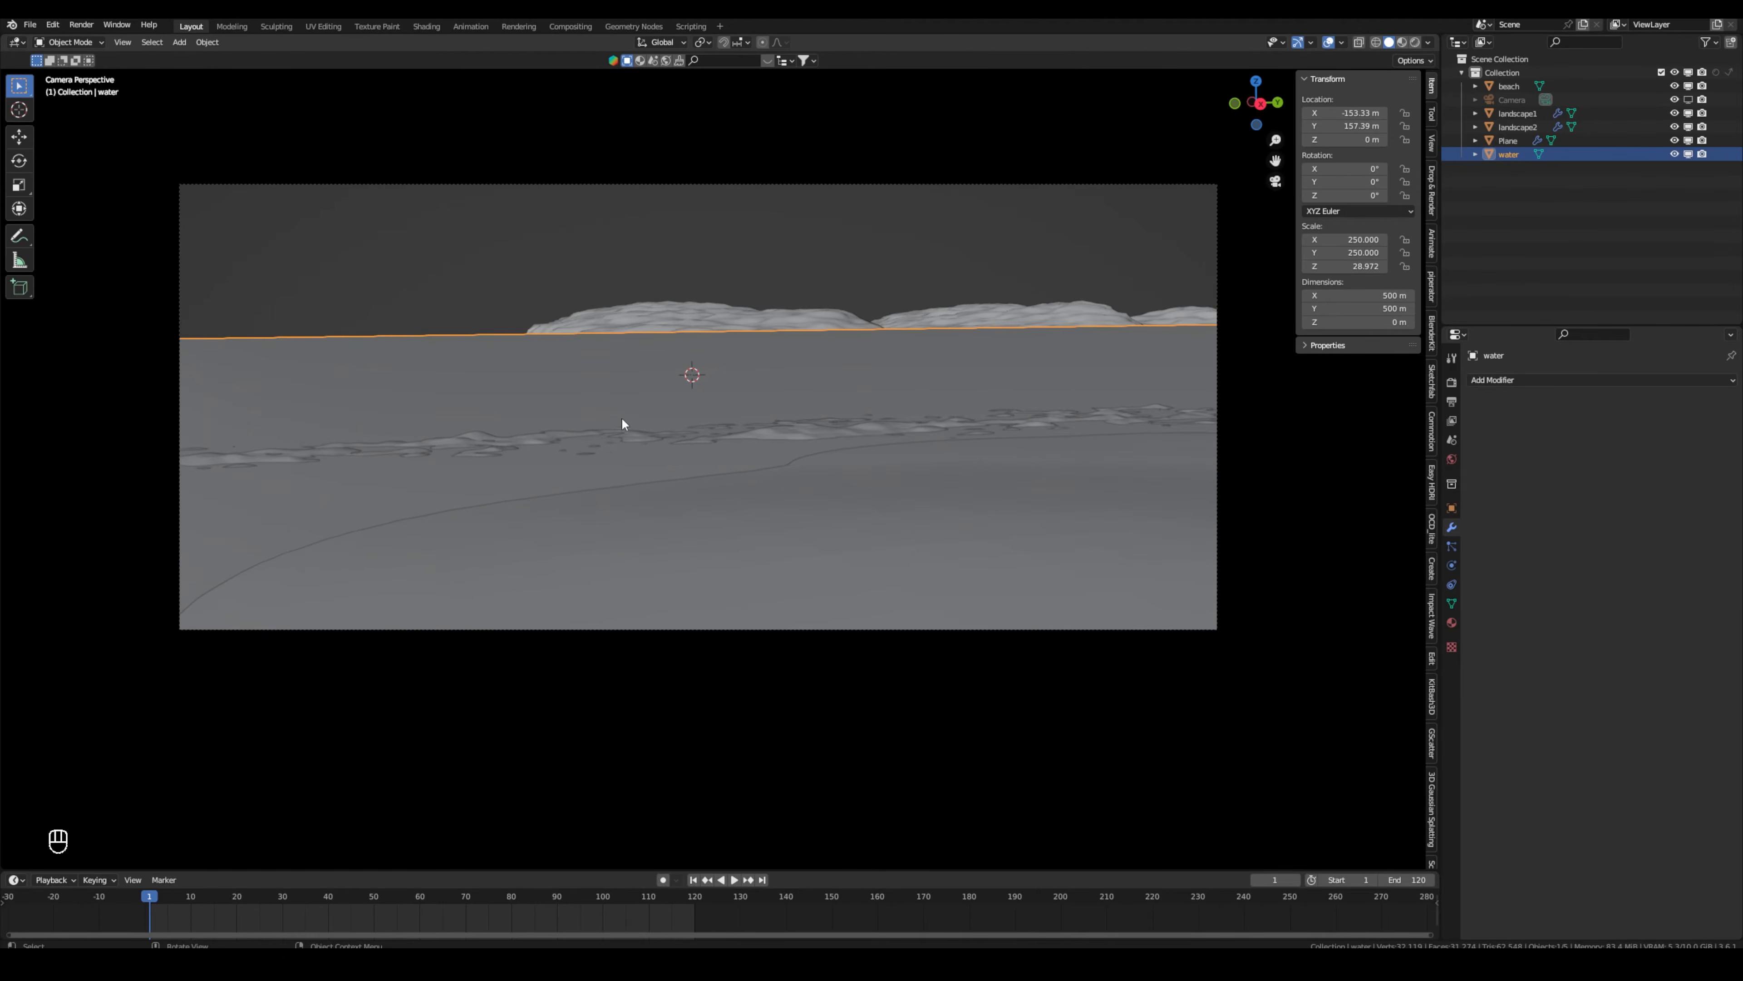
pyautogui.hotkey('shift', 'd')
pyautogui.click(1098, 361)
pyautogui.press('s')
pyautogui.click(1132, 312)
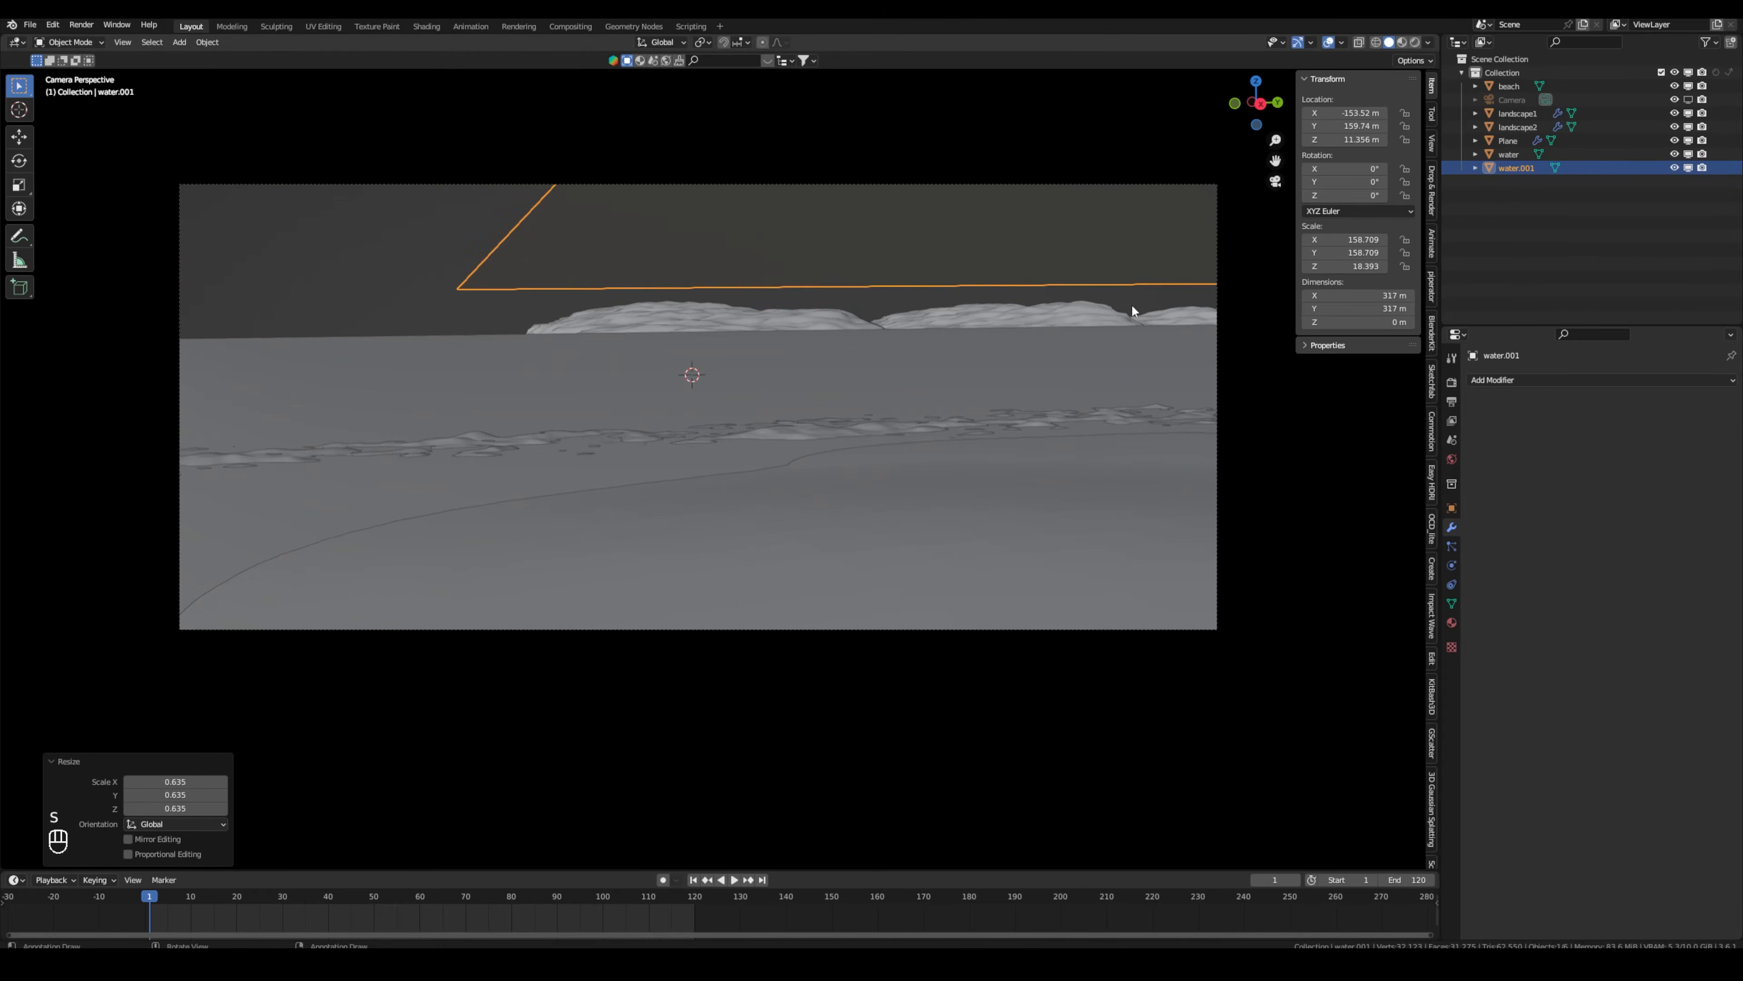
pyautogui.press('g')
pyautogui.press('s')
pyautogui.click(829, 280)
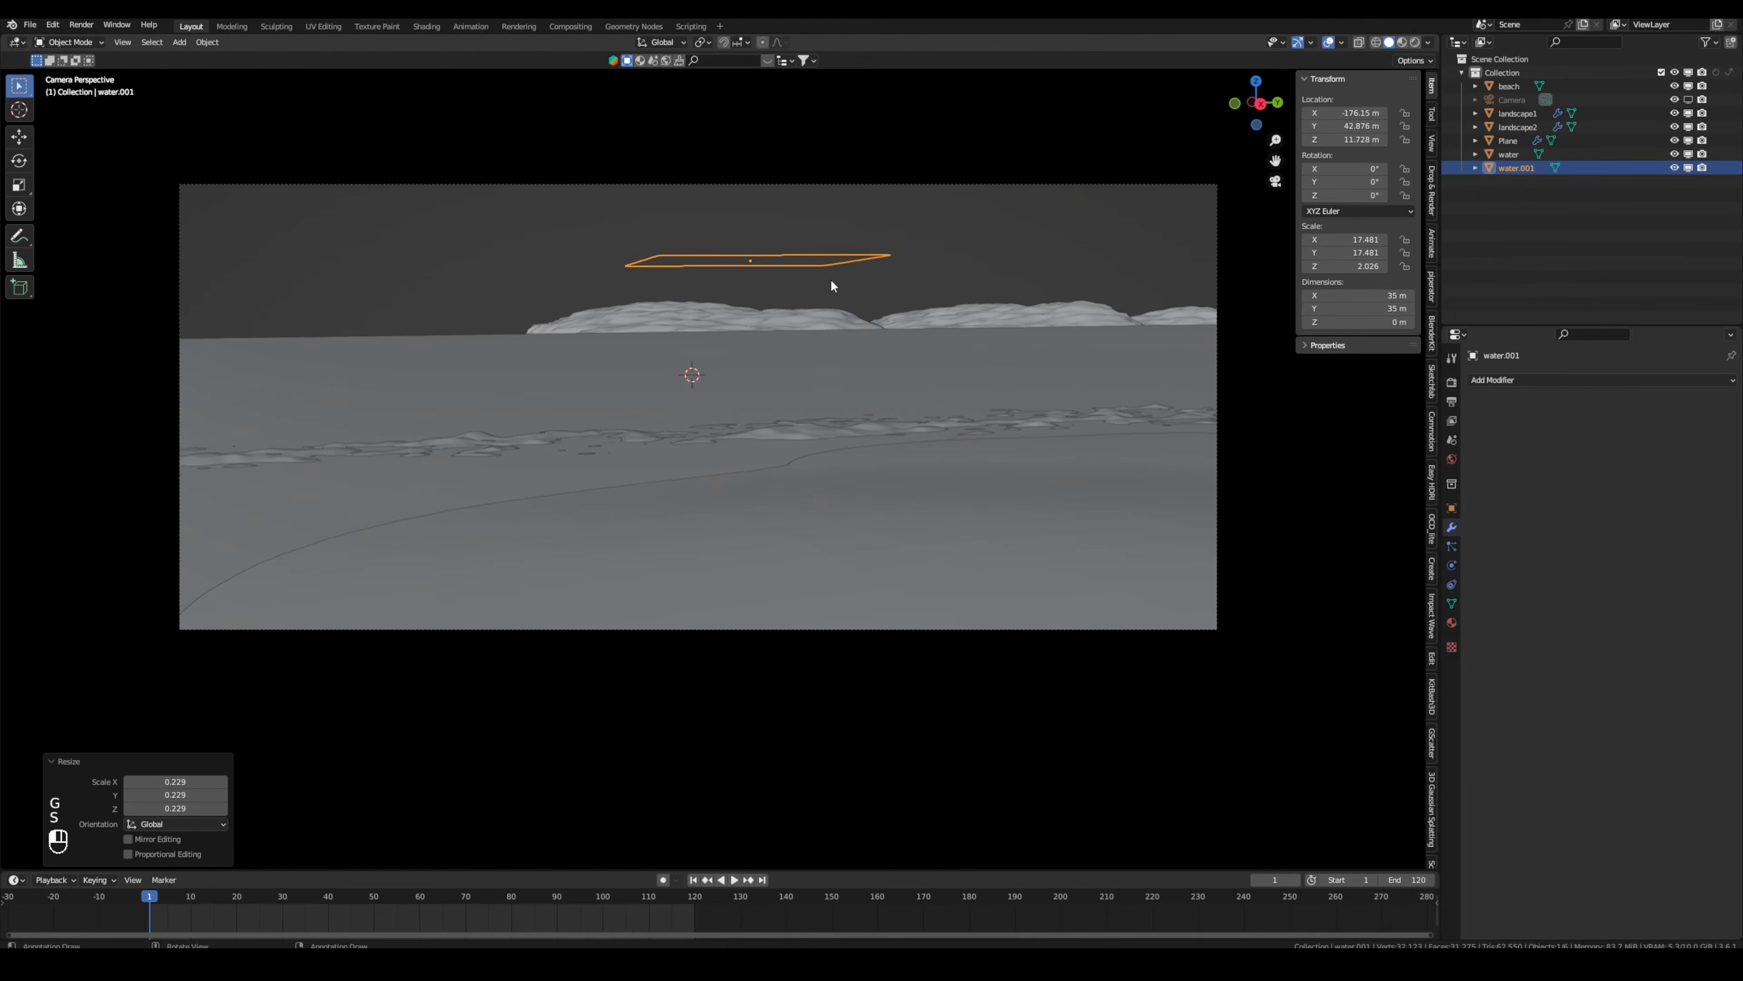
# Move the copied water plane over the beach in top view and scale it to about 19.1 m square.
pyautogui.press('KP_7')
pyautogui.scroll(-3, 786, 432)
pyautogui.scroll(-9, 786, 431)
pyautogui.keyDown('shift'); pyautogui.moveTo(778, 471); pyautogui.dragTo(812, 482, button='middle'); pyautogui.keyUp('shift')
pyautogui.press('g')
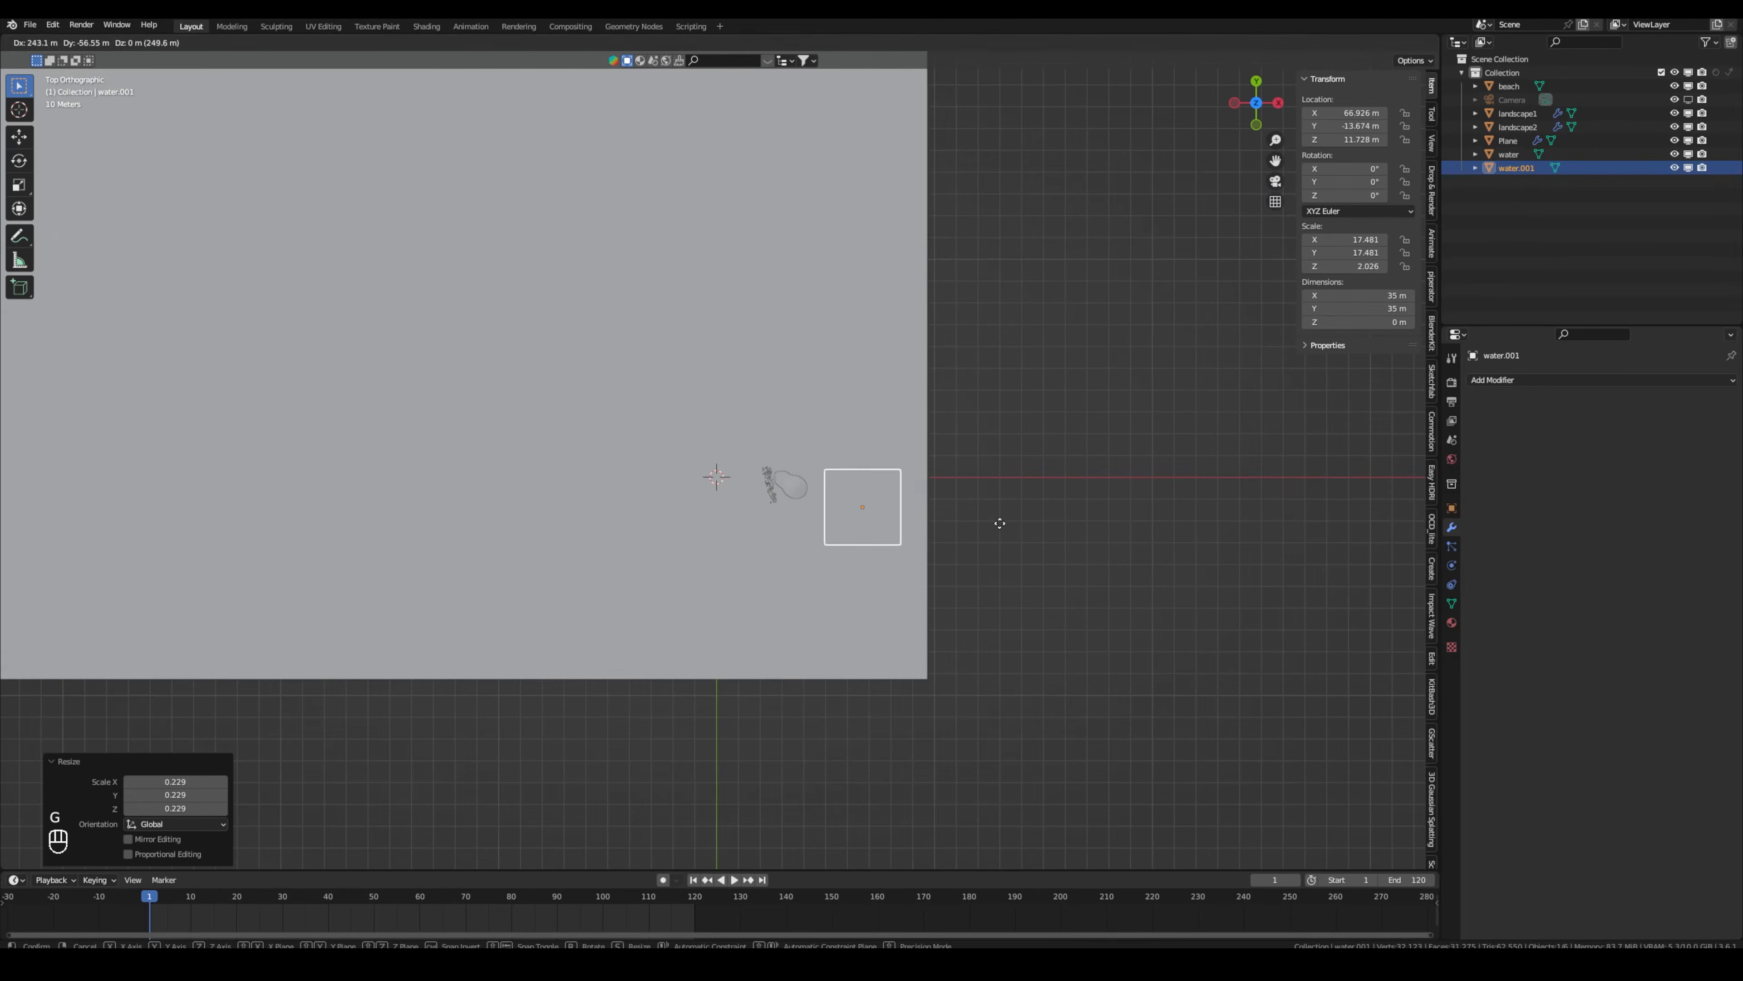
pyautogui.click(942, 503)
pyautogui.scroll(6, 939, 520)
pyautogui.press('g')
pyautogui.click(939, 527)
pyautogui.press('s')
pyautogui.click(1095, 552)
# Align the copied plane's edge with the displaced wave strip, rotating it about 11.5° around Z.
pyautogui.scroll(6, 1125, 562)
pyautogui.keyDown('shift'); pyautogui.moveTo(1248, 600); pyautogui.dragTo(583, 359, button='middle'); pyautogui.keyUp('shift')
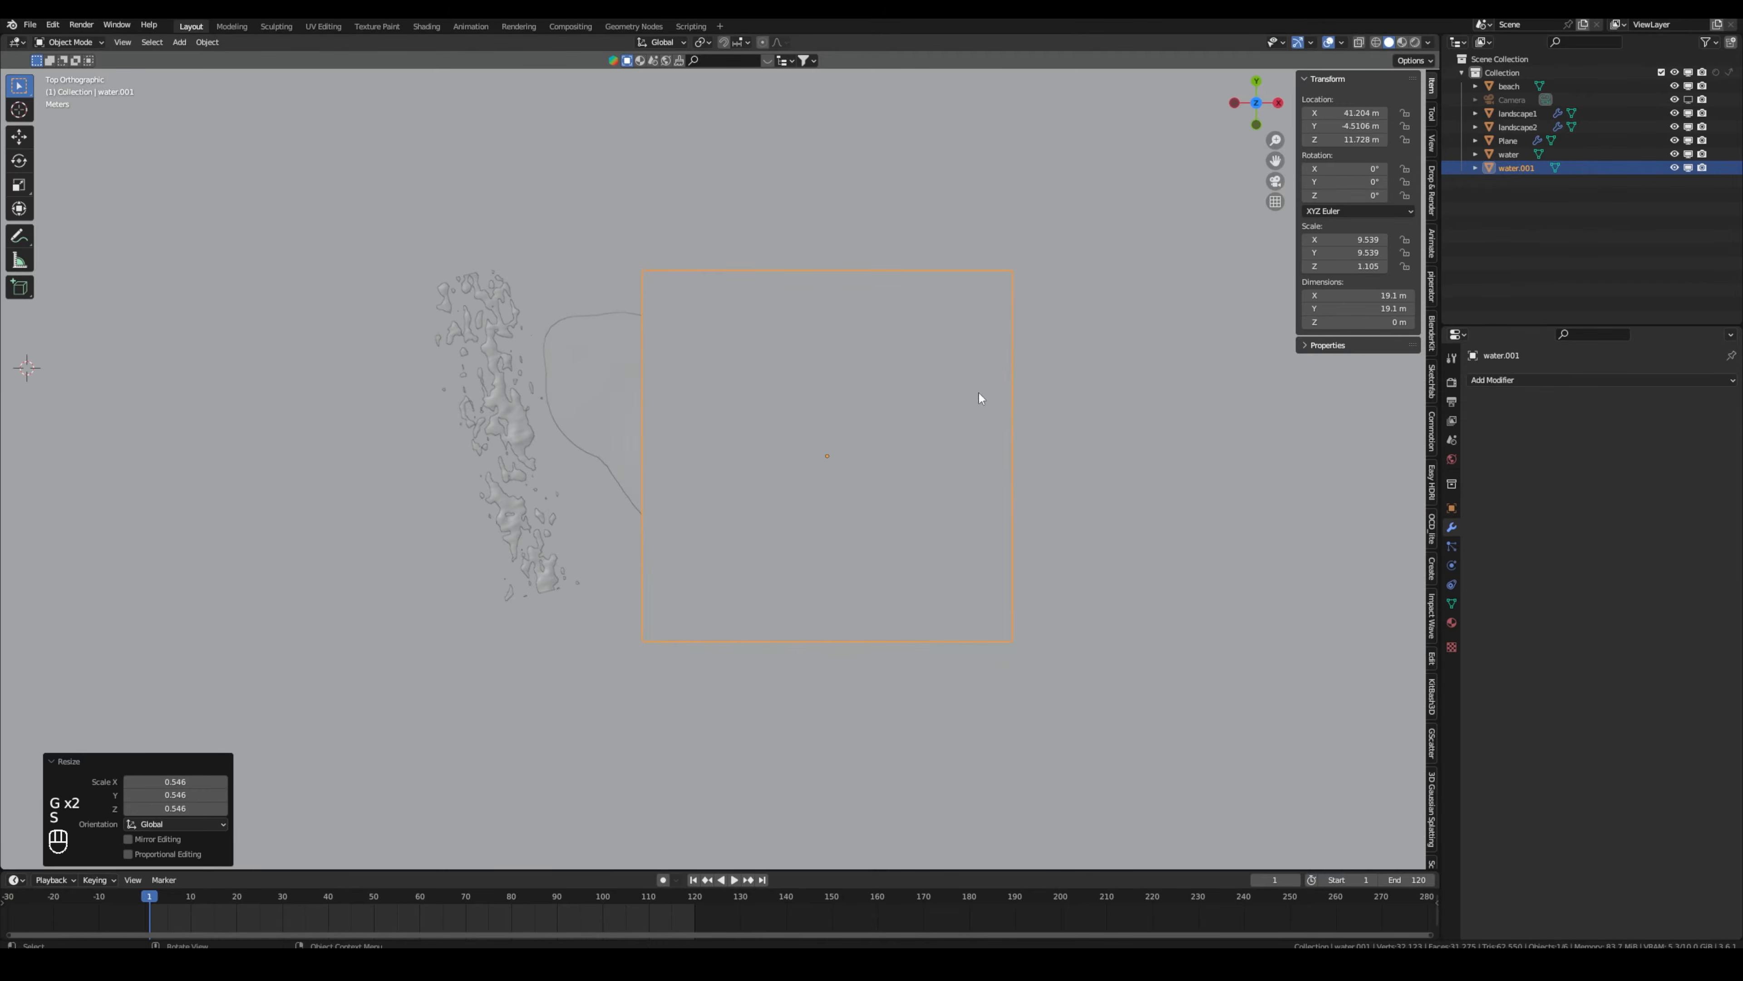
pyautogui.press('g')
pyautogui.click(871, 385)
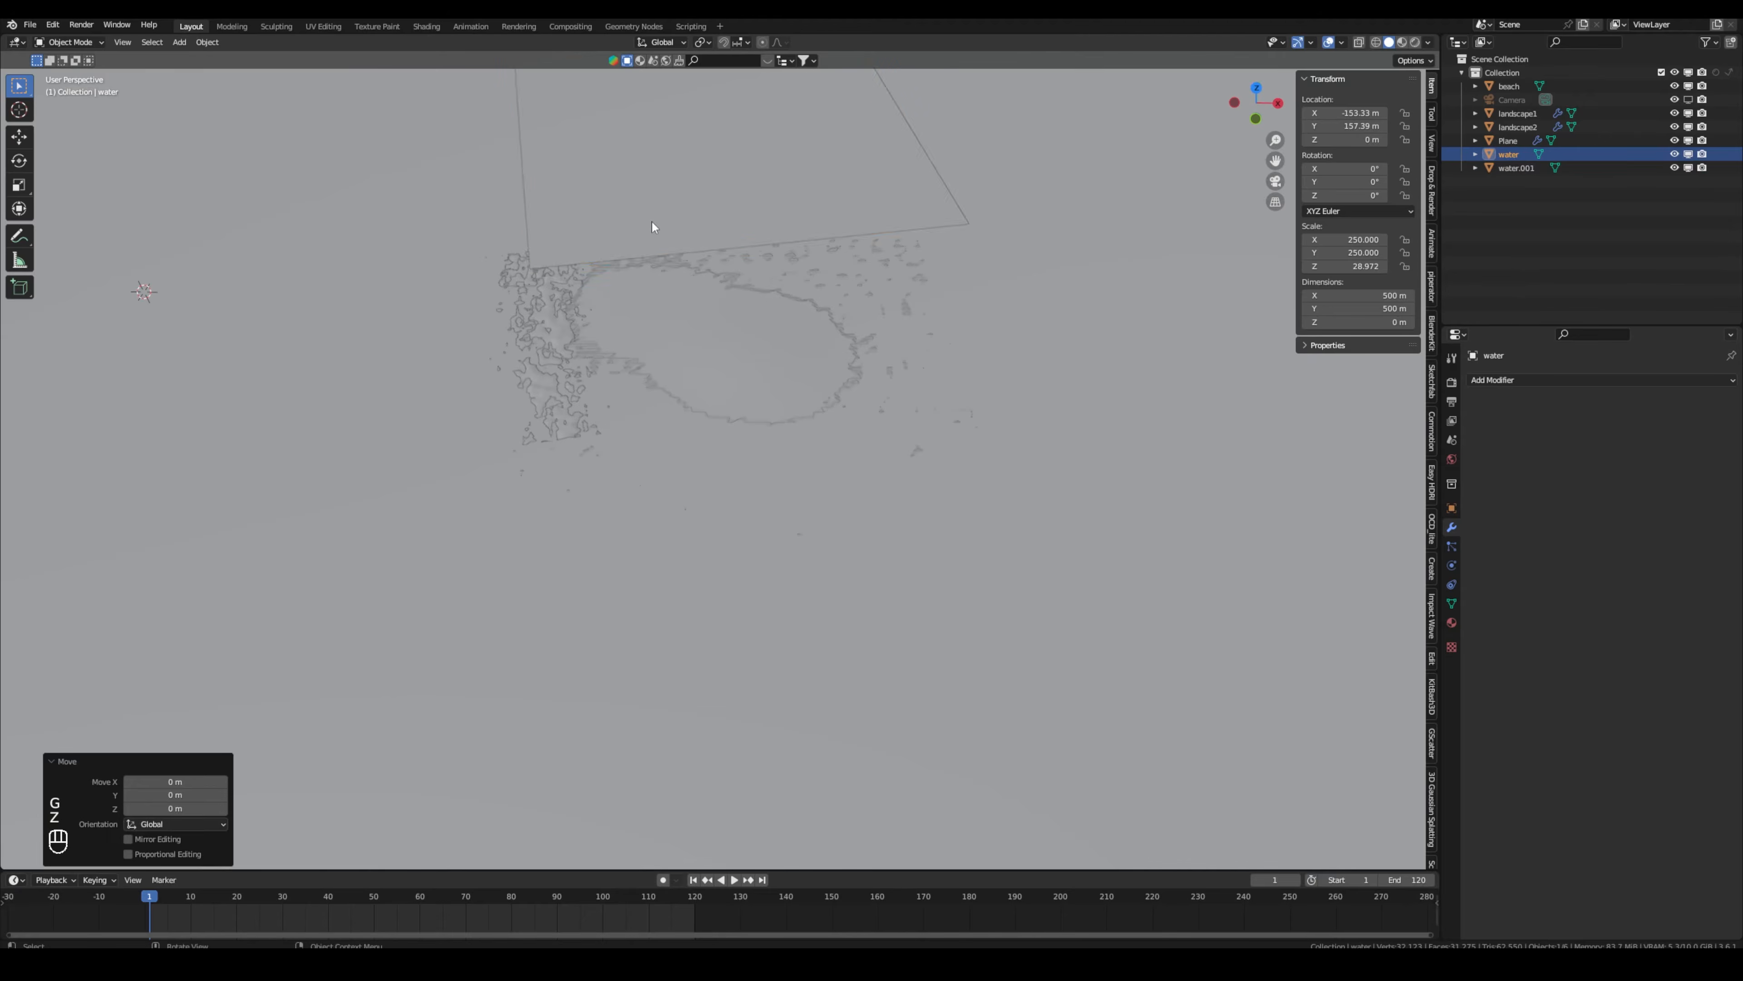
# Lower the copied plane to just above the water surface, at a Z location of about 0.007 m.
pyautogui.click(657, 226)
pyautogui.press('ctrl+KP_7')
pyautogui.press('KP_1')
pyautogui.press('g')
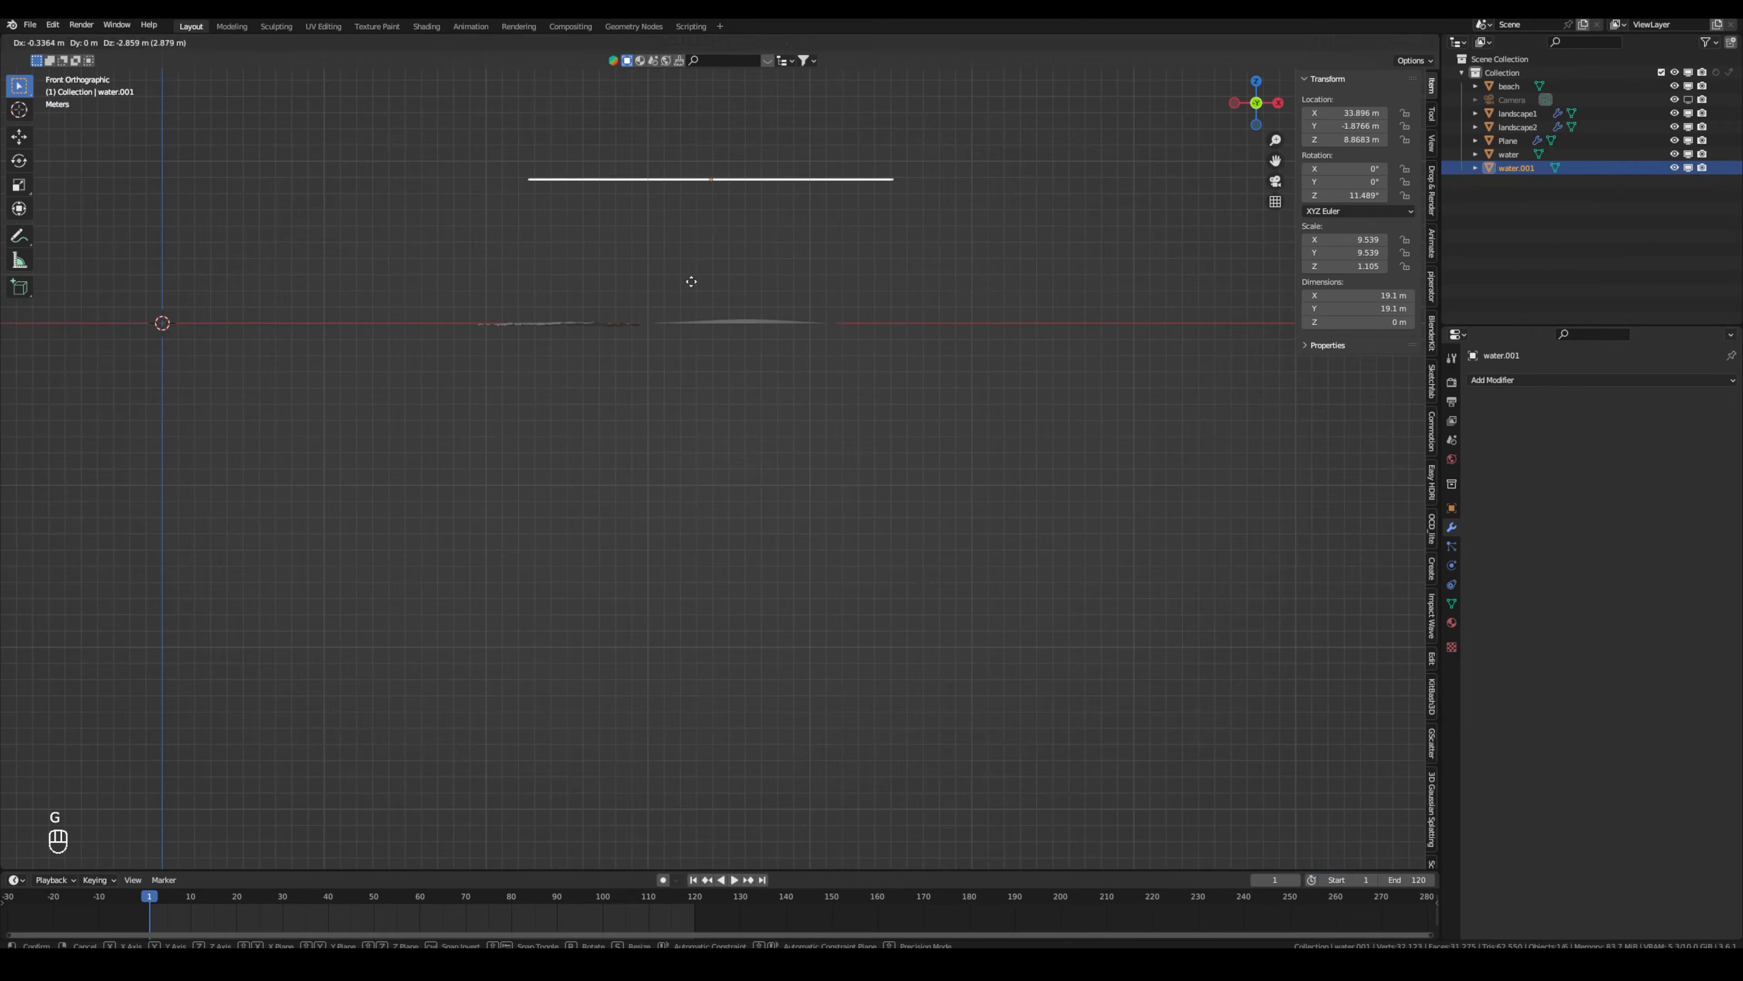
pyautogui.click(708, 414)
pyautogui.press('KP_0')
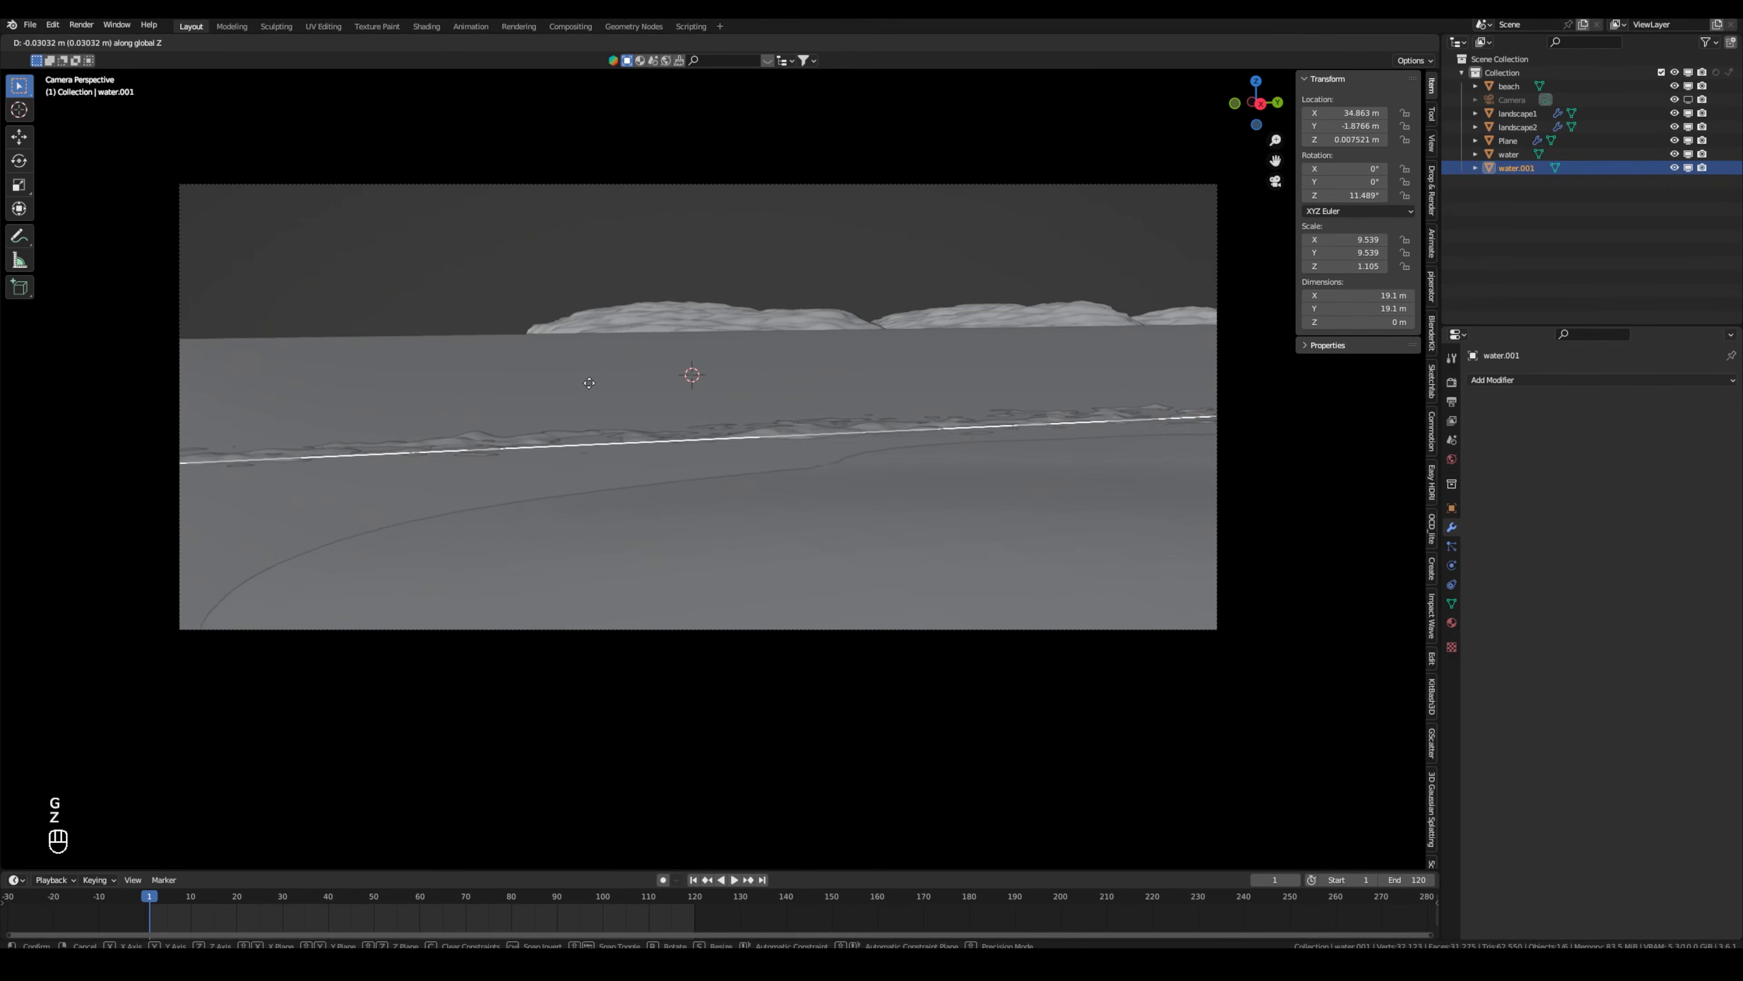
pyautogui.press('Home')
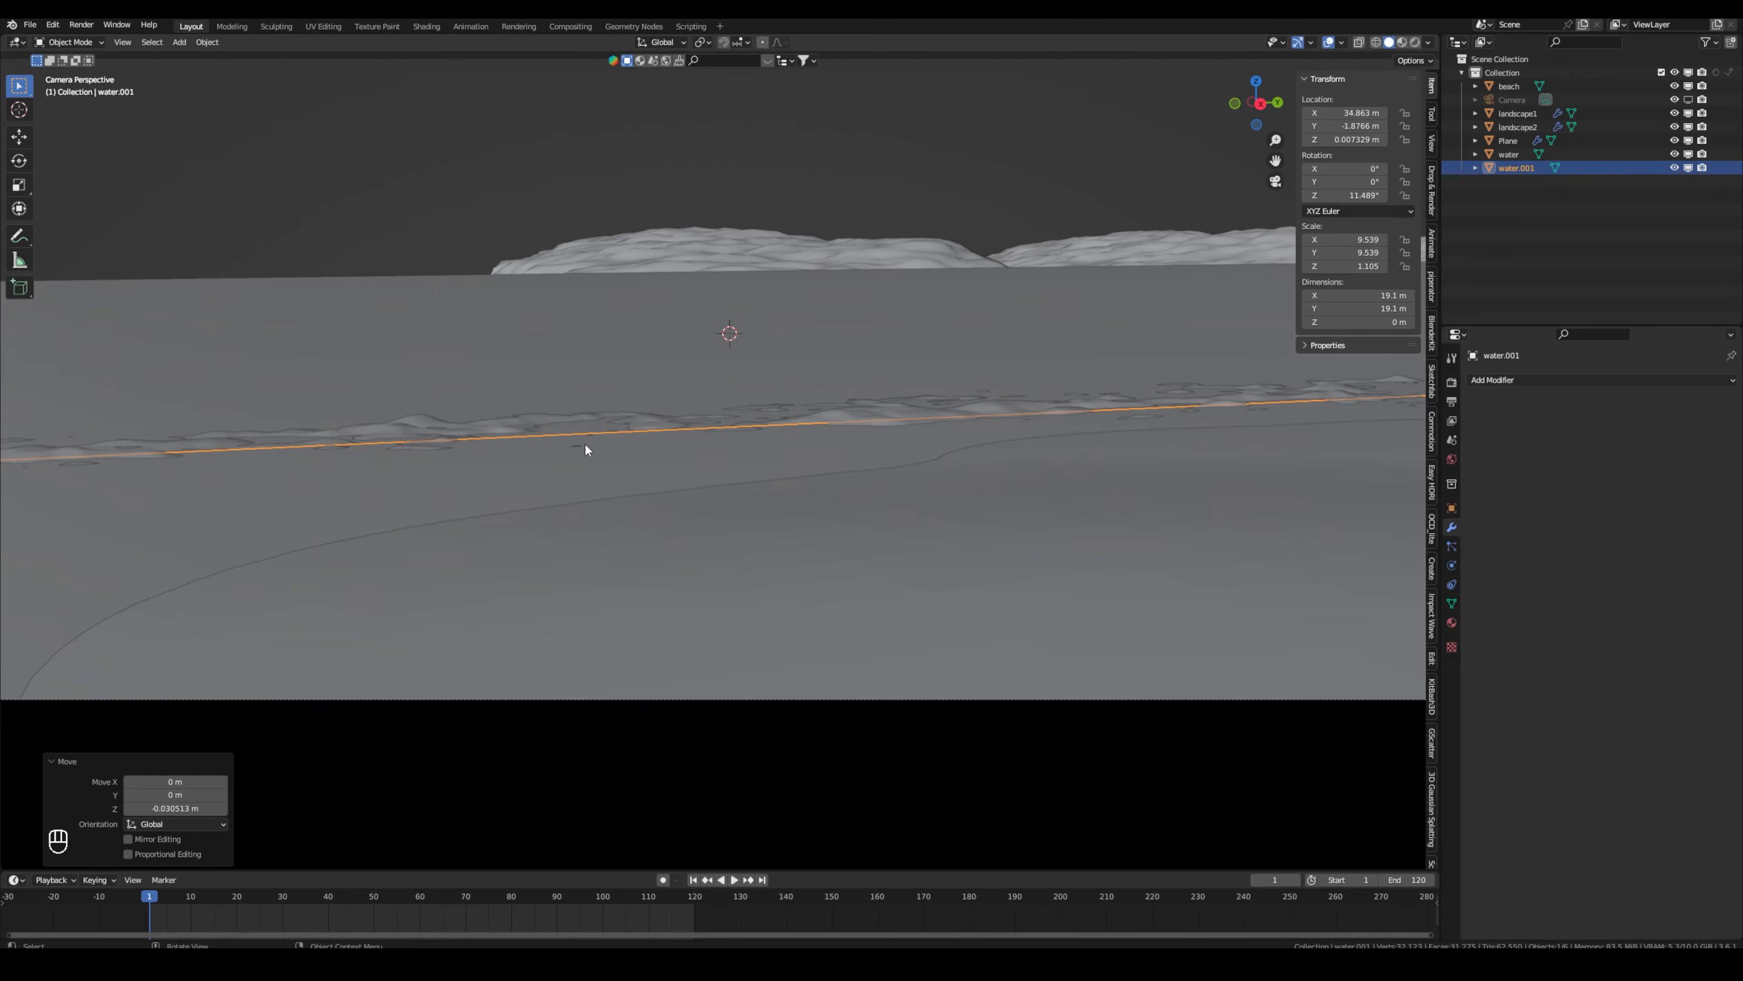
# Shift the copied plane about -0.79 m along X and 0.51 m along Y into the wave strip, and save the file.
pyautogui.press('g')
pyautogui.hotkey('shift', 'z')
pyautogui.click(585, 417)
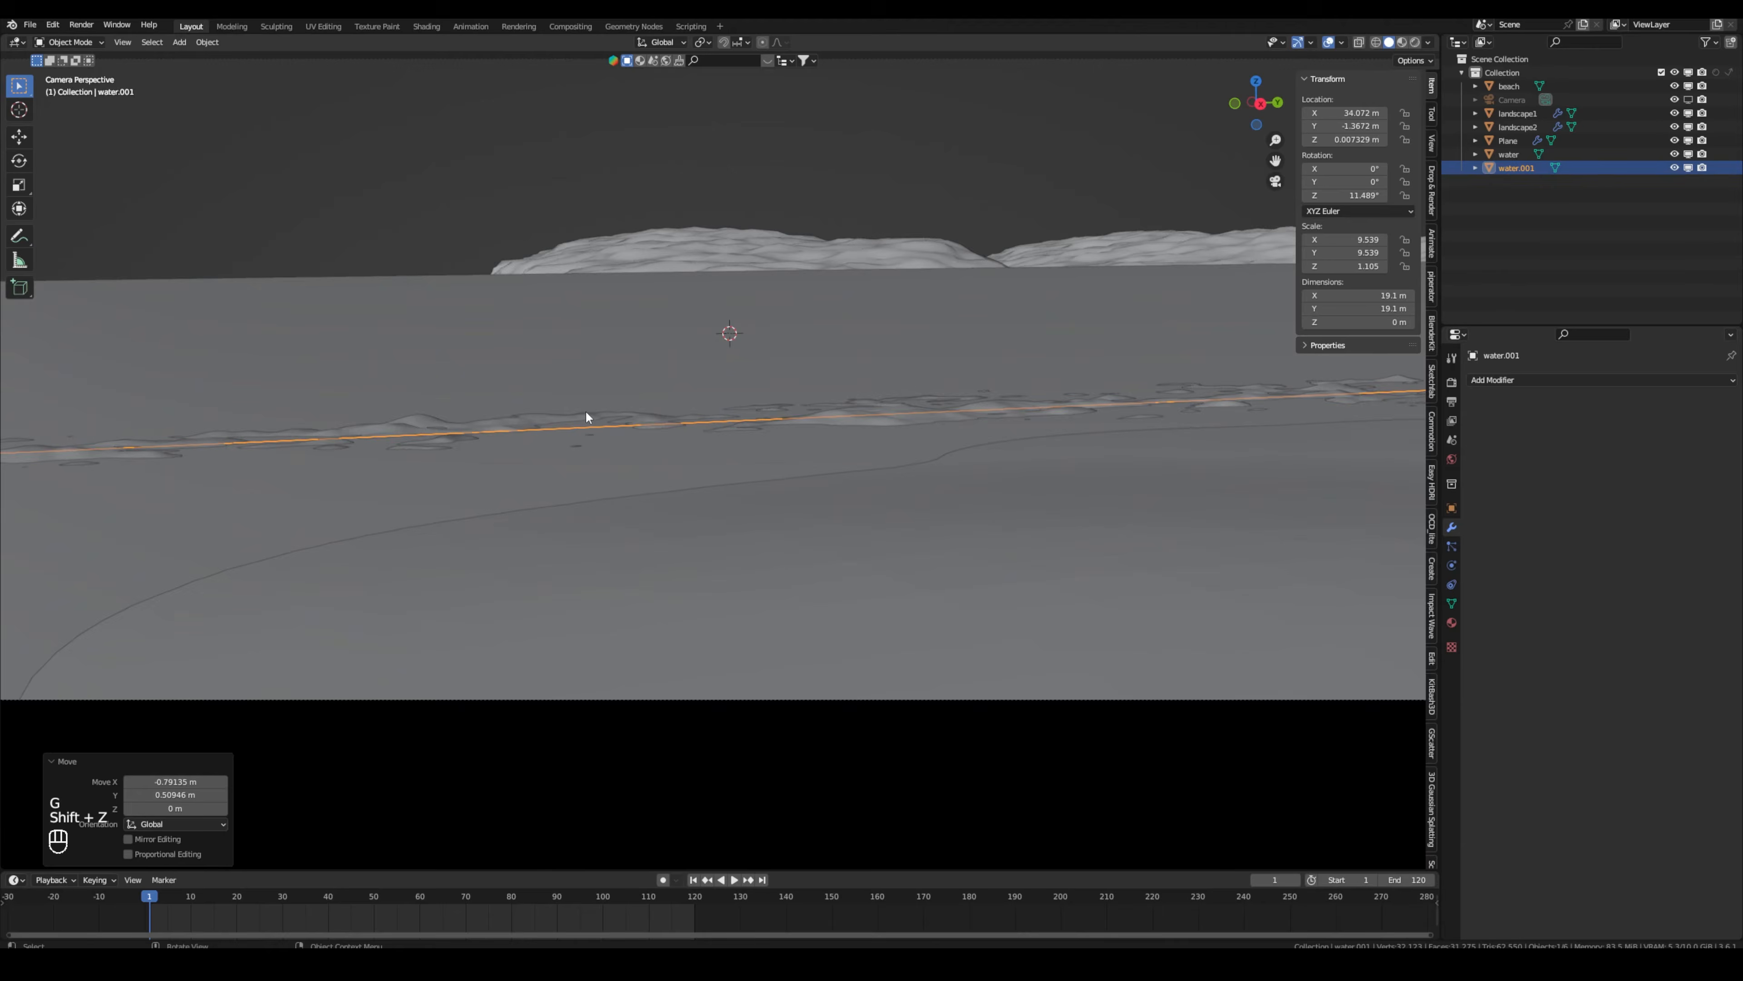
pyautogui.scroll(-4, 586, 417)
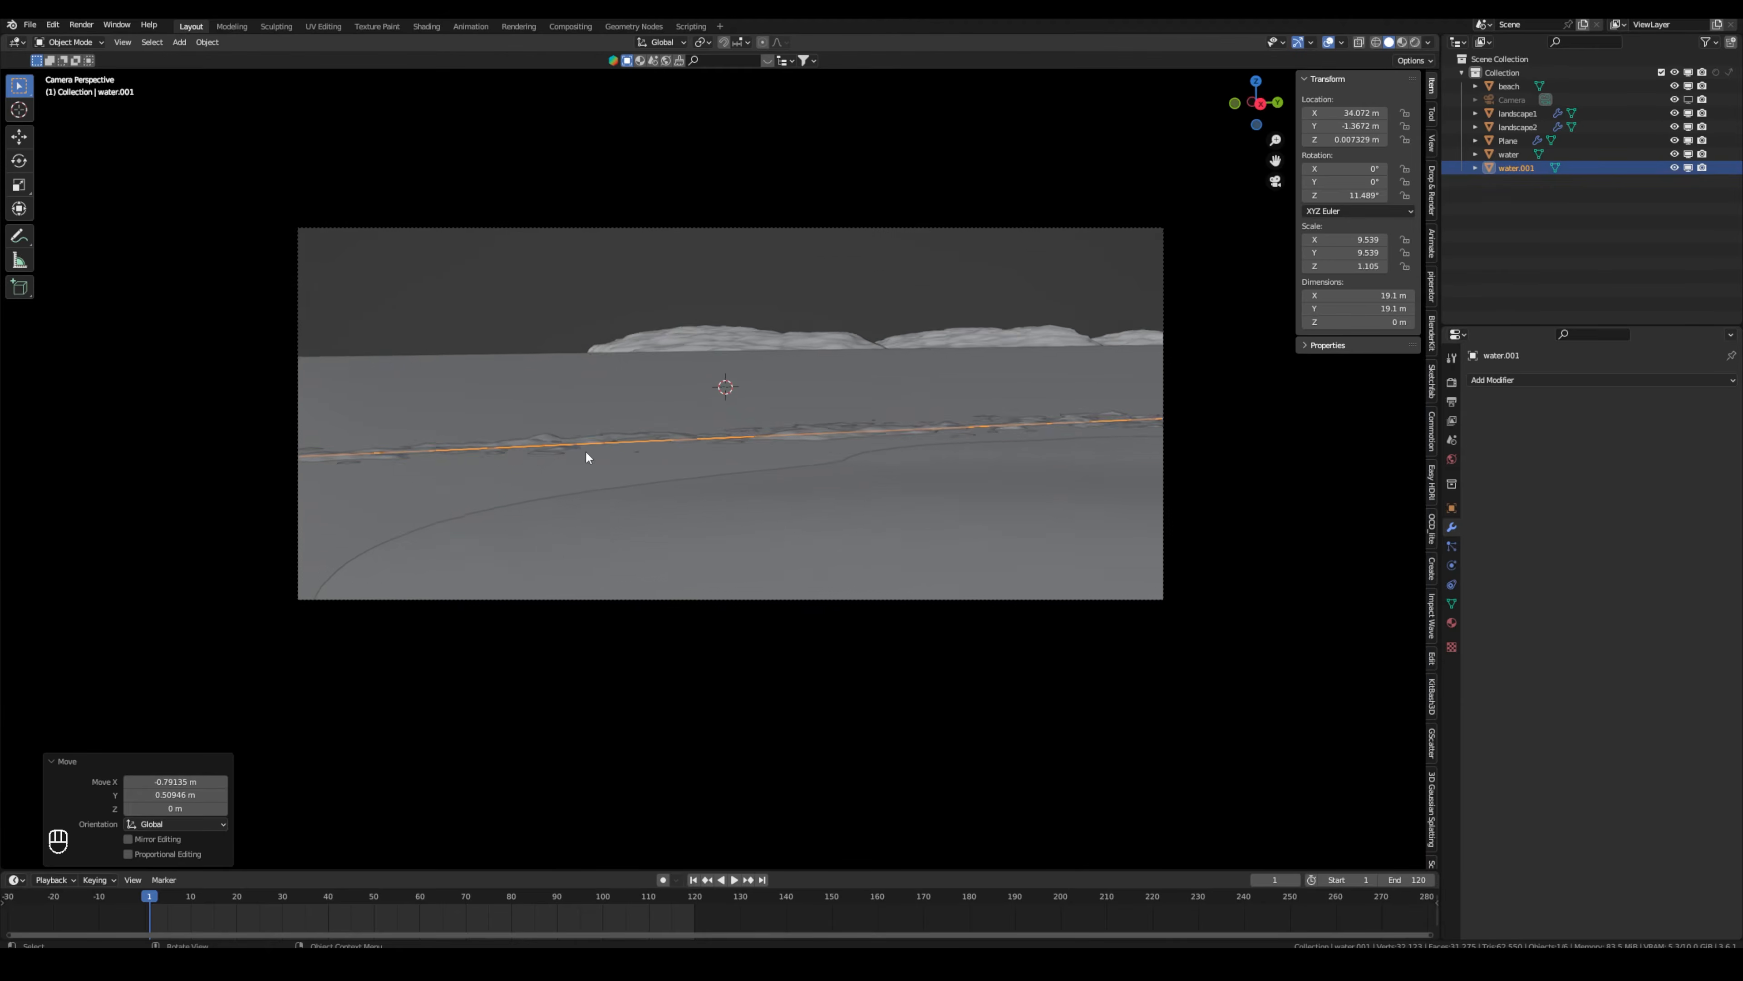
pyautogui.scroll(1, 588, 427)
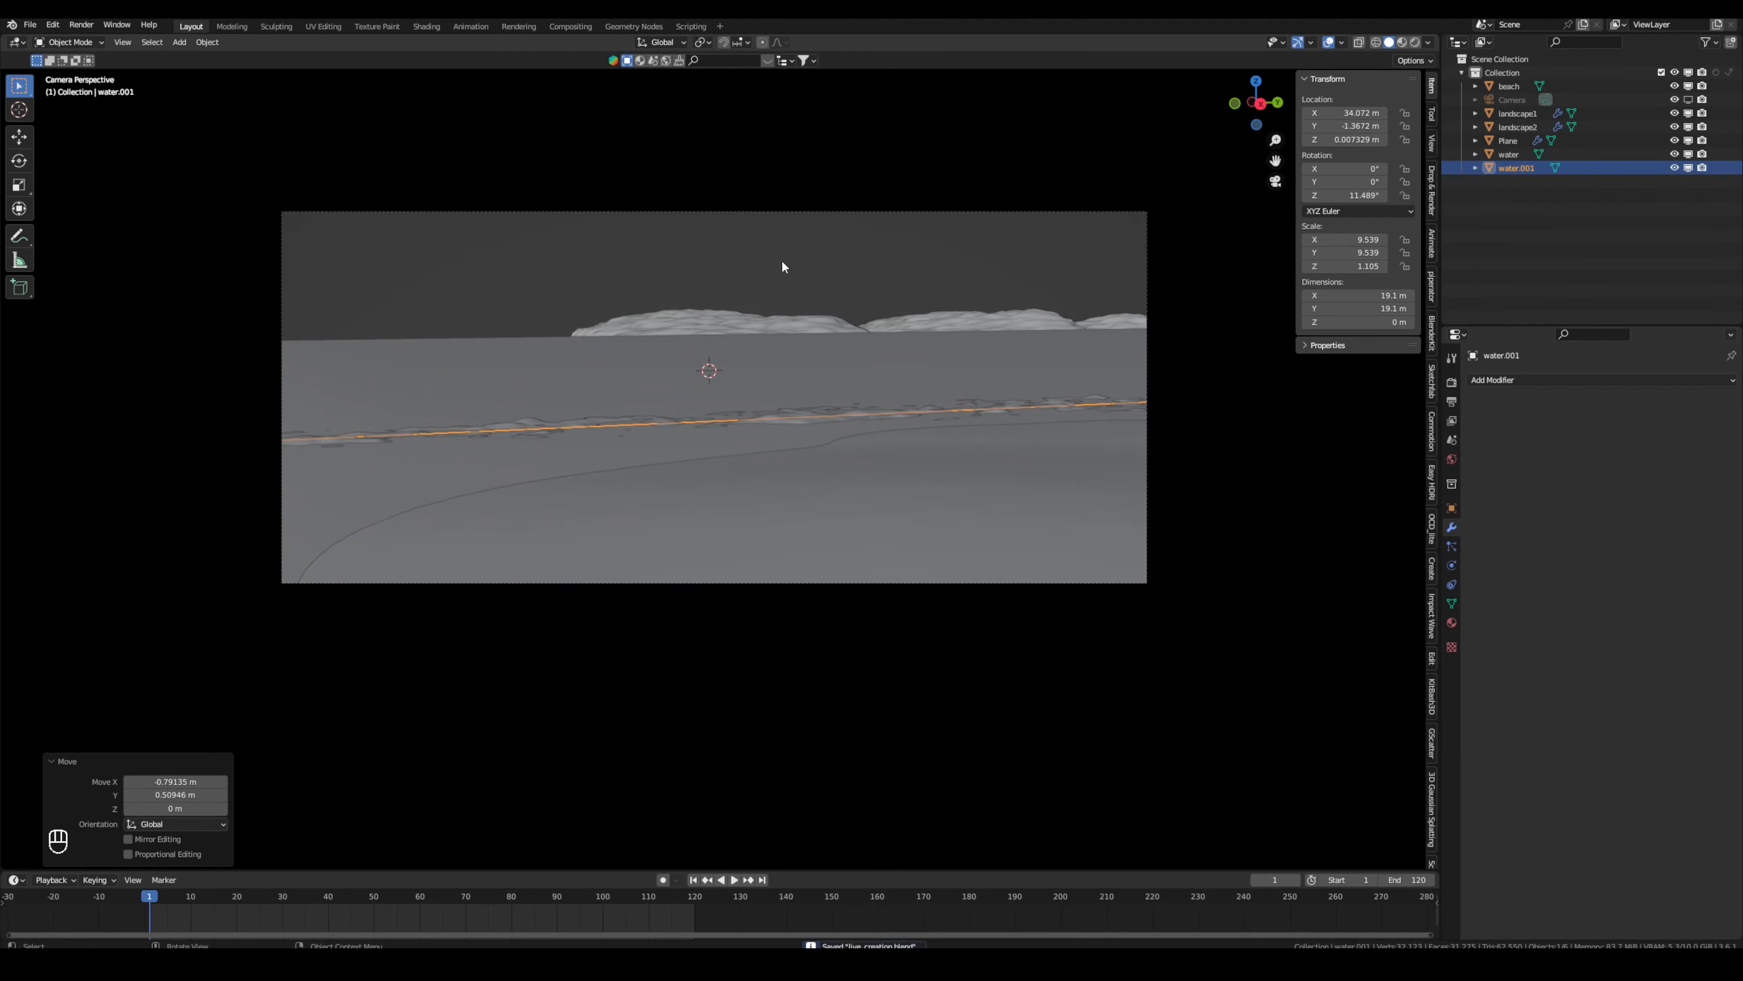
pyautogui.click(782, 259)
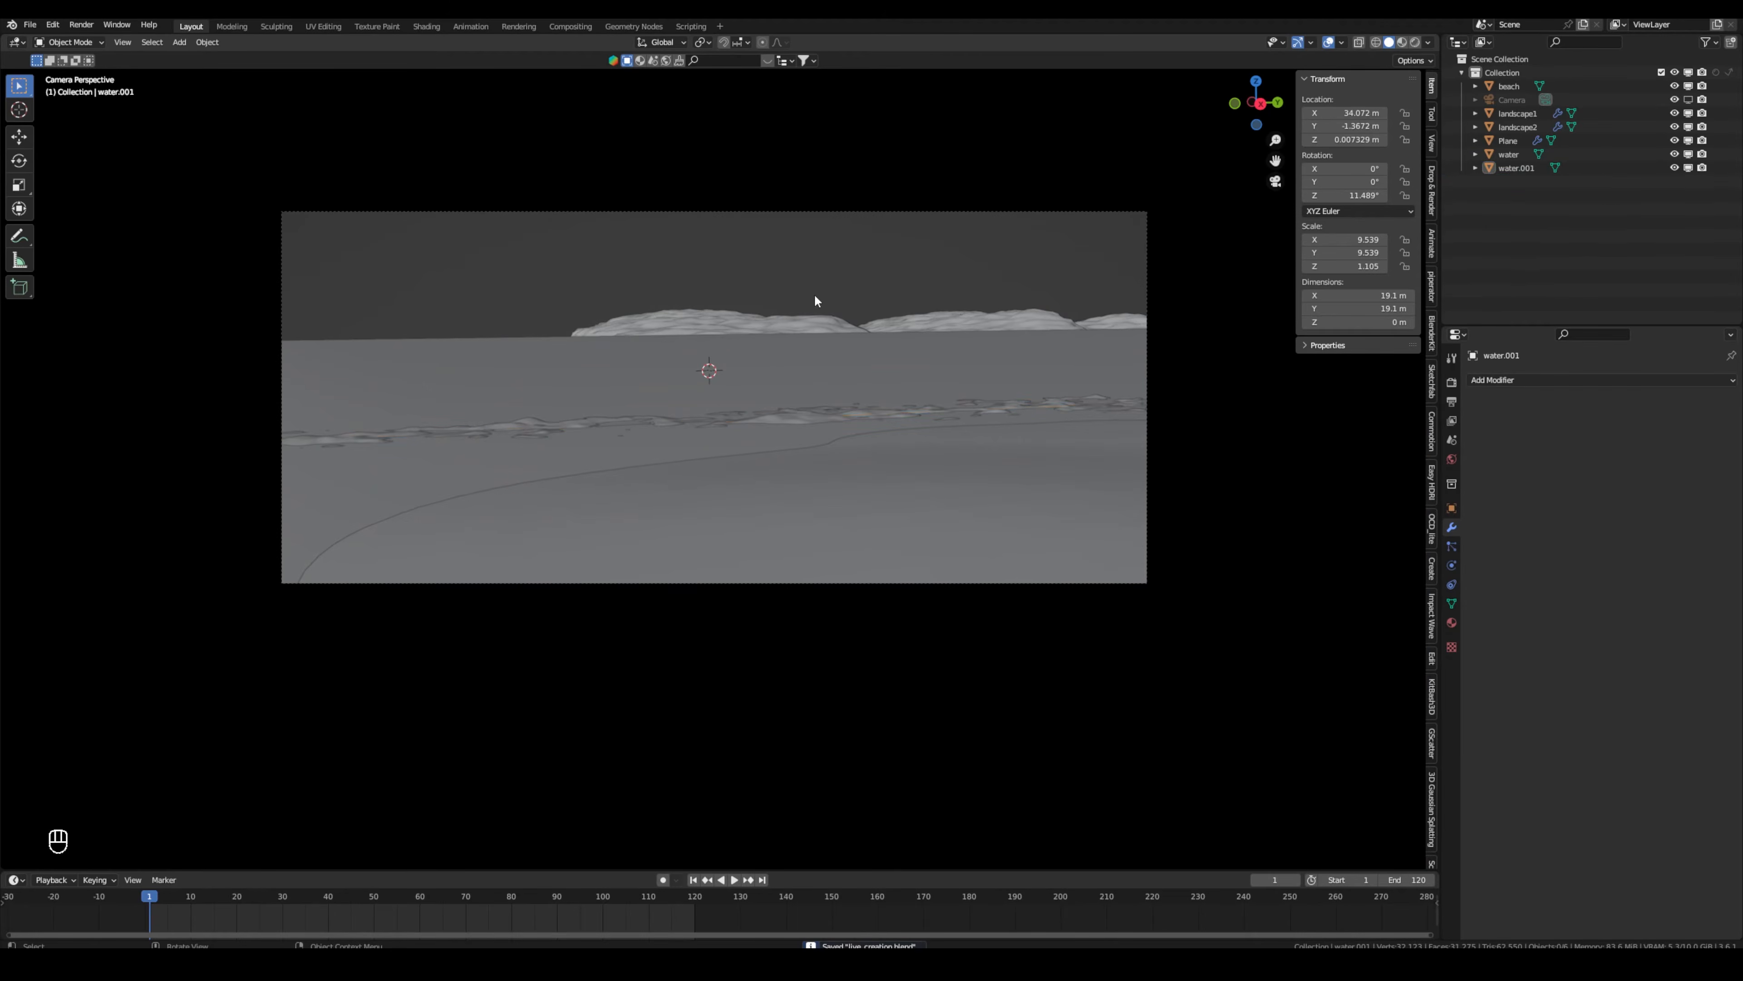
pyautogui.scroll(1, 817, 290)
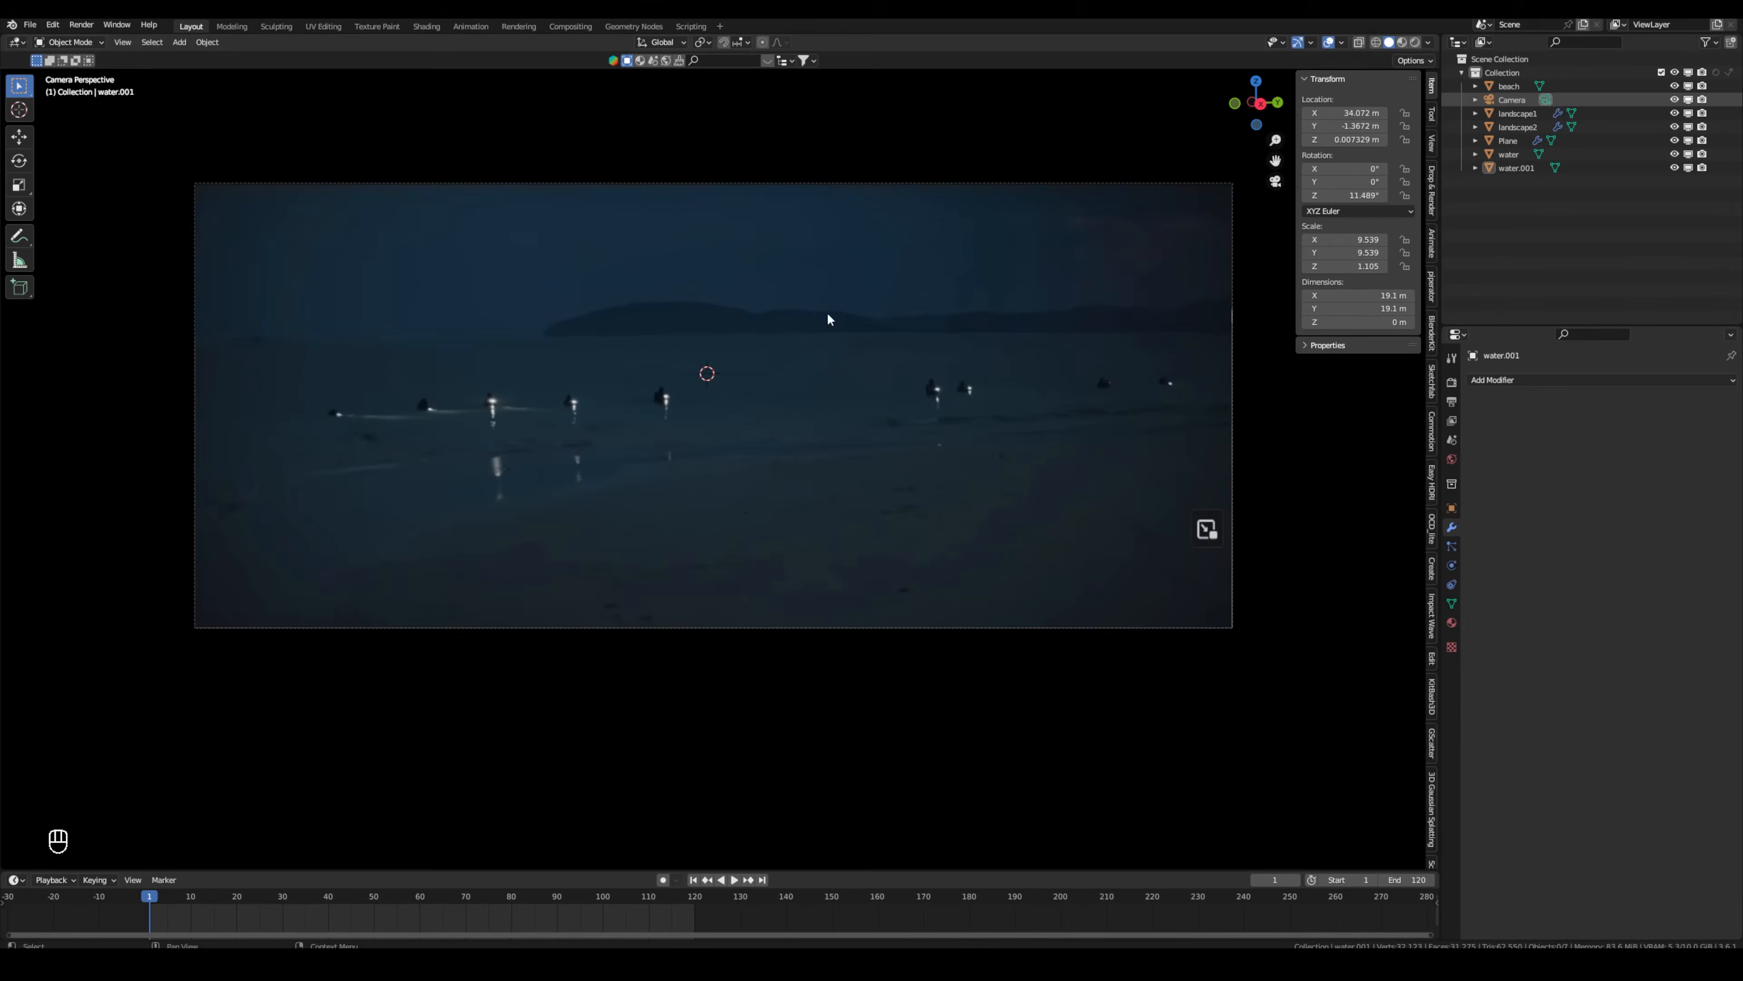
# Hide the camera's reference overlay, then duplicate the distant hill and place the copy toward the left end of the horizon.
pyautogui.scroll(5, 469, 376)
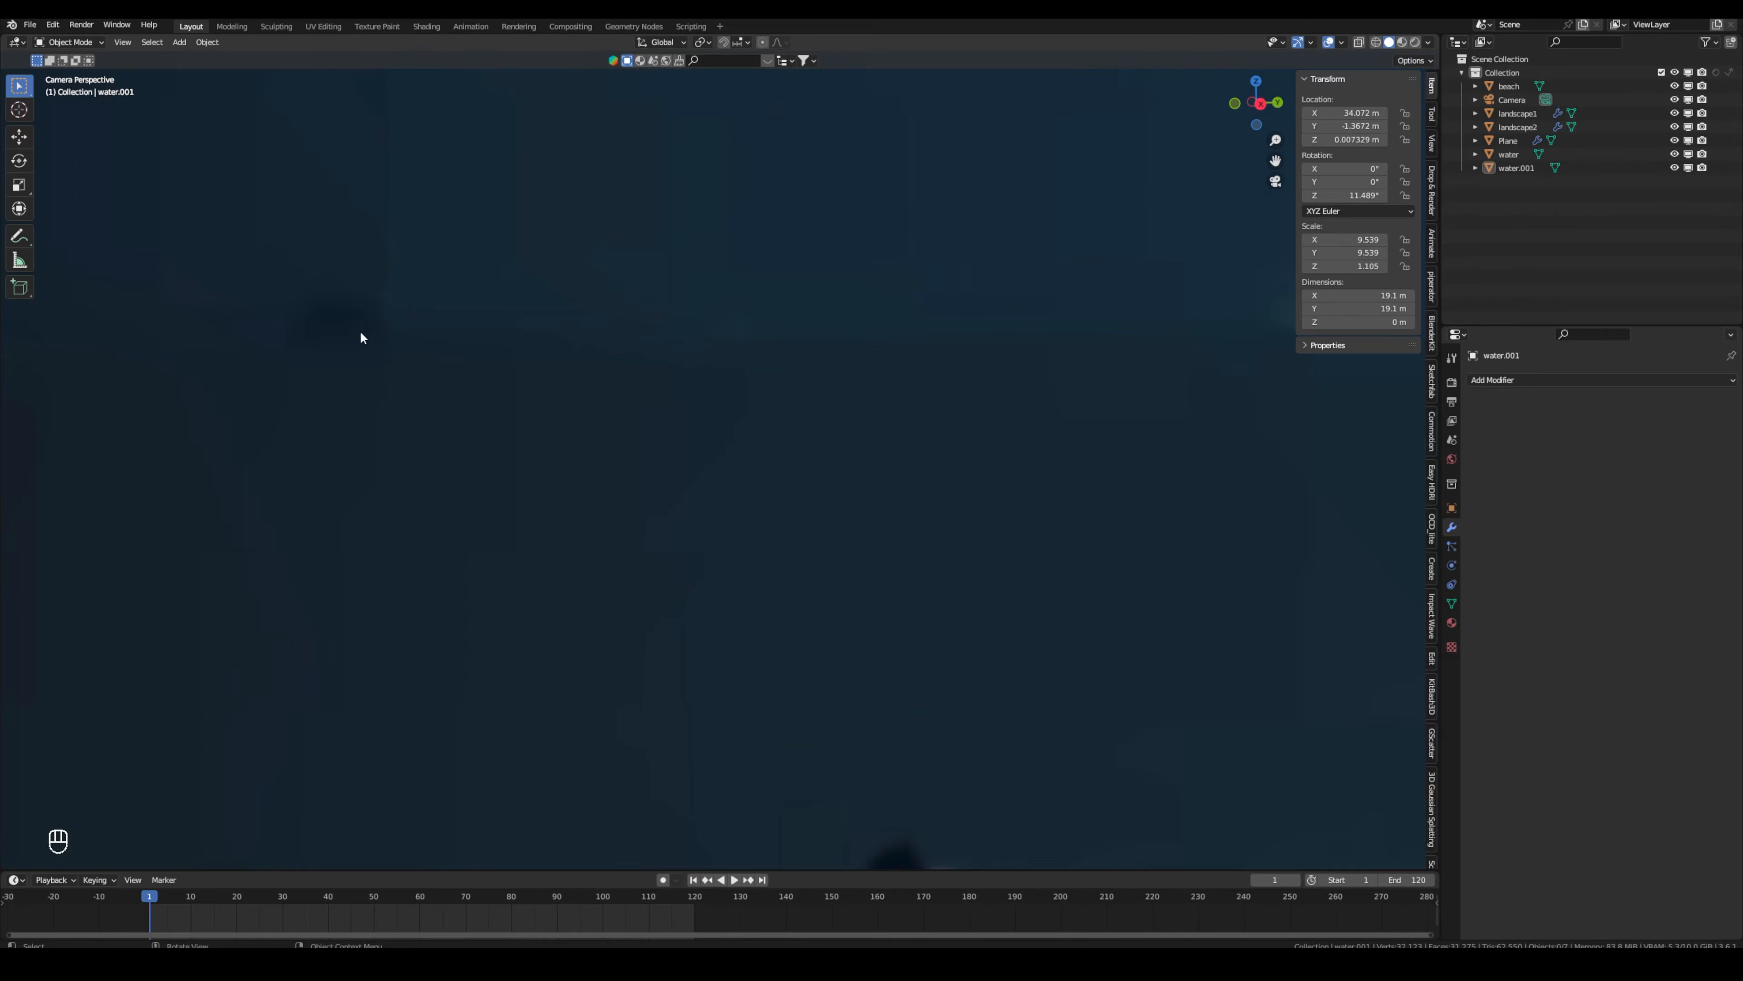
pyautogui.scroll(-6, 508, 408)
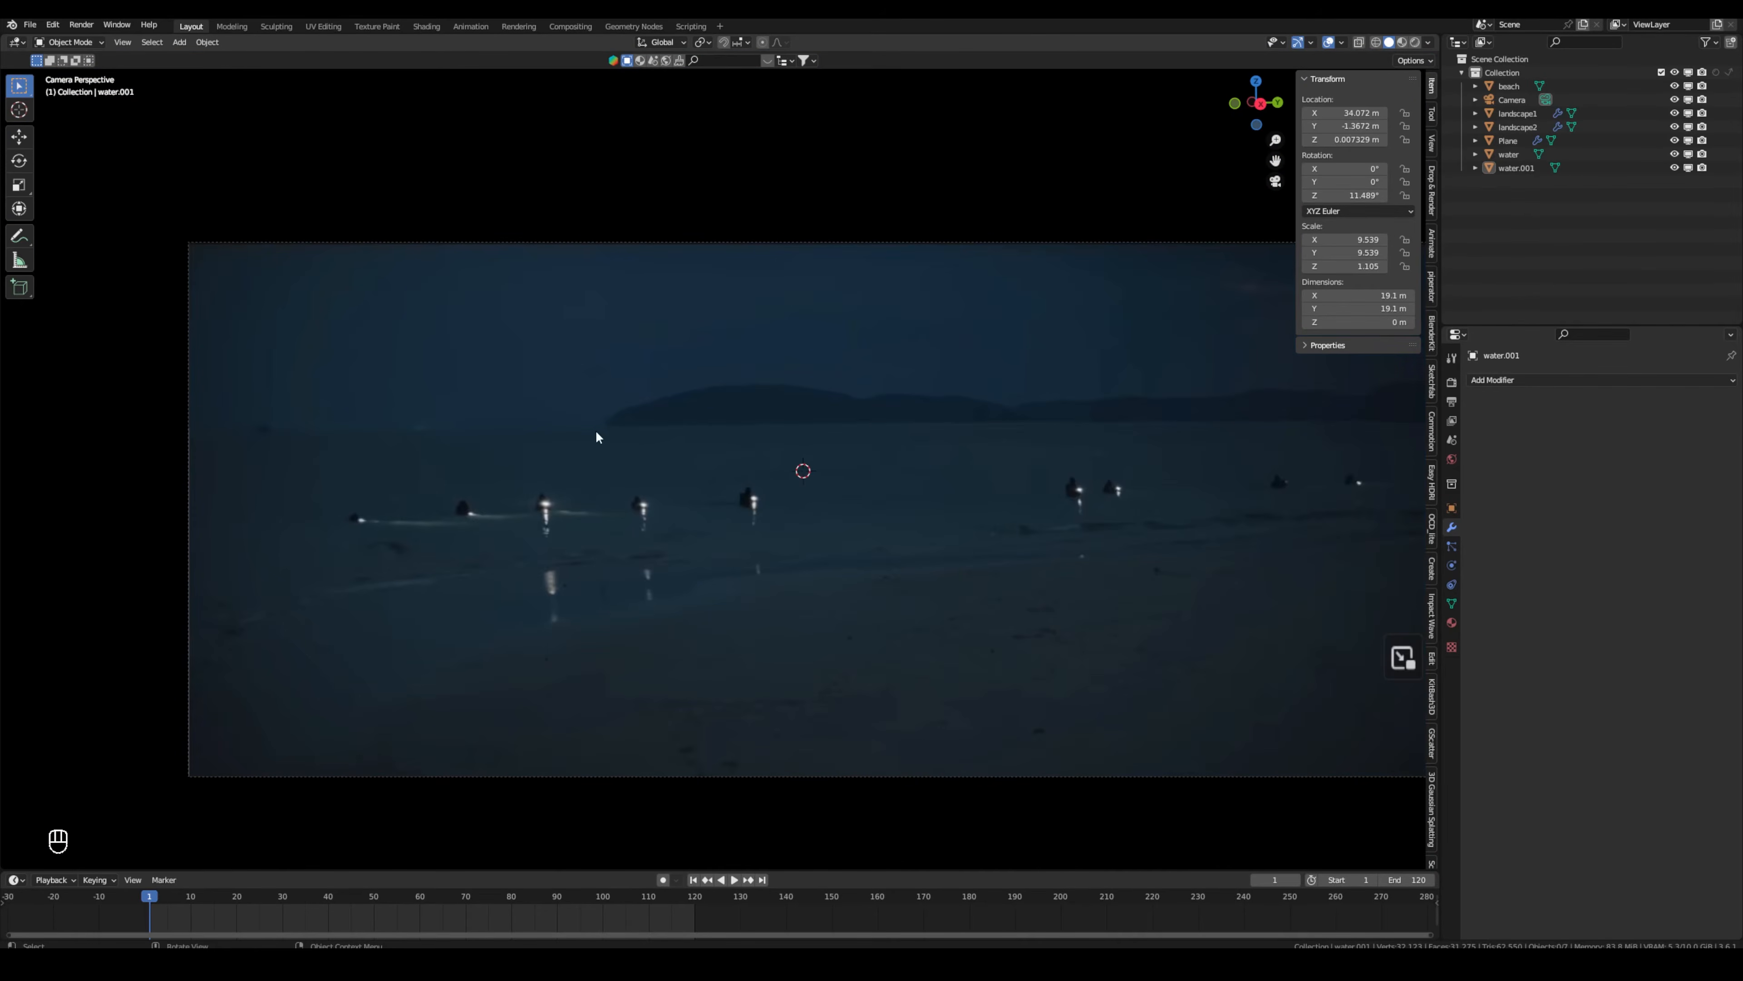
pyautogui.scroll(1, 892, 292)
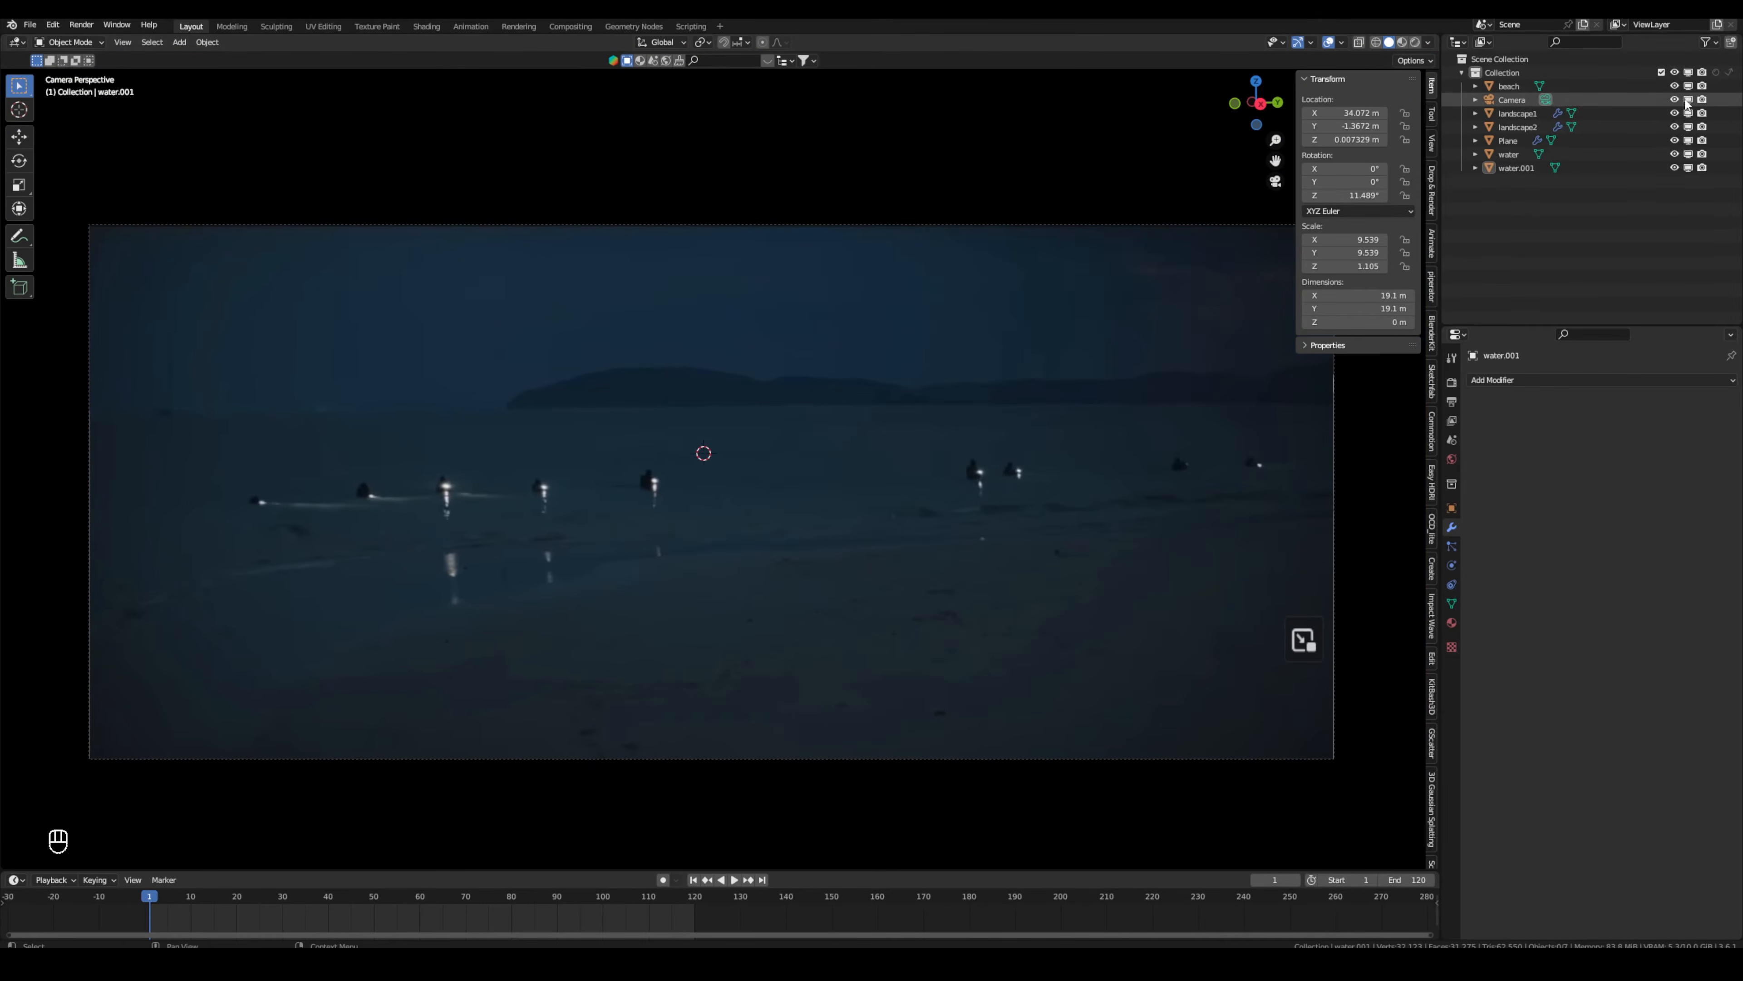
pyautogui.click(1688, 99)
pyautogui.click(764, 383)
pyautogui.hotkey('shift', 'd')
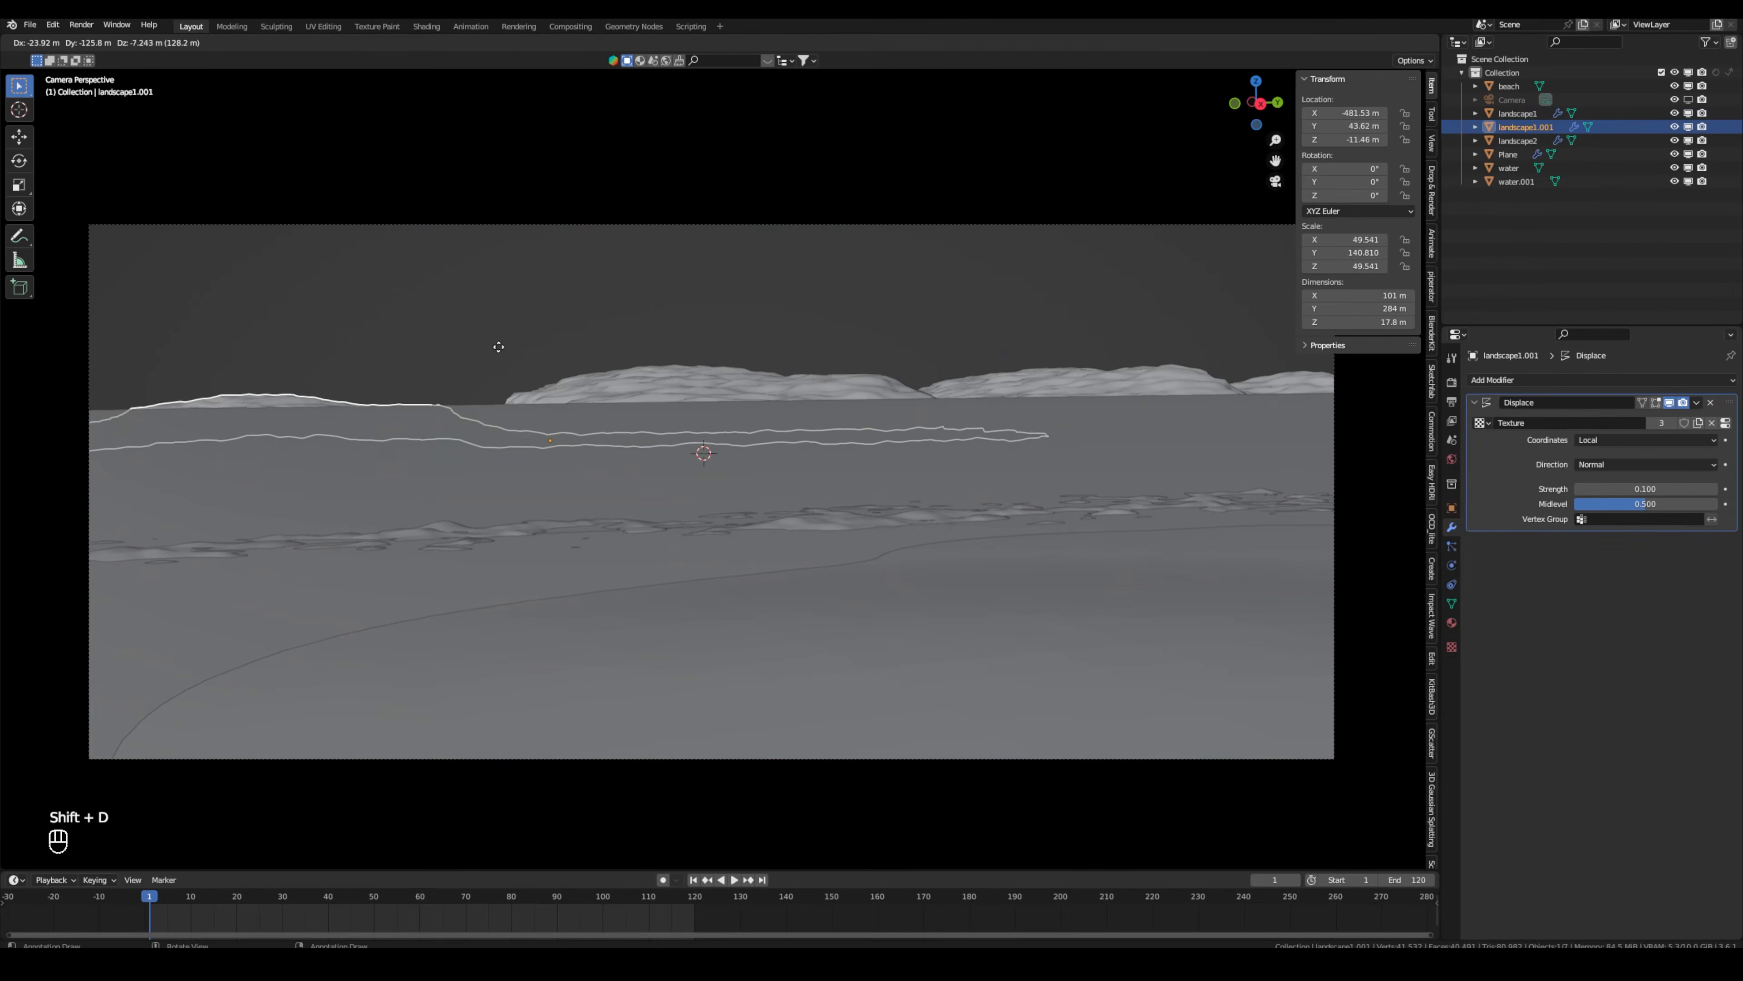
pyautogui.click(254, 375)
# Pull up a peak on the copied hill with proportional editing and sink the hill to a Z location of about -17.6 m.
pyautogui.press('Tab')
pyautogui.press('g')
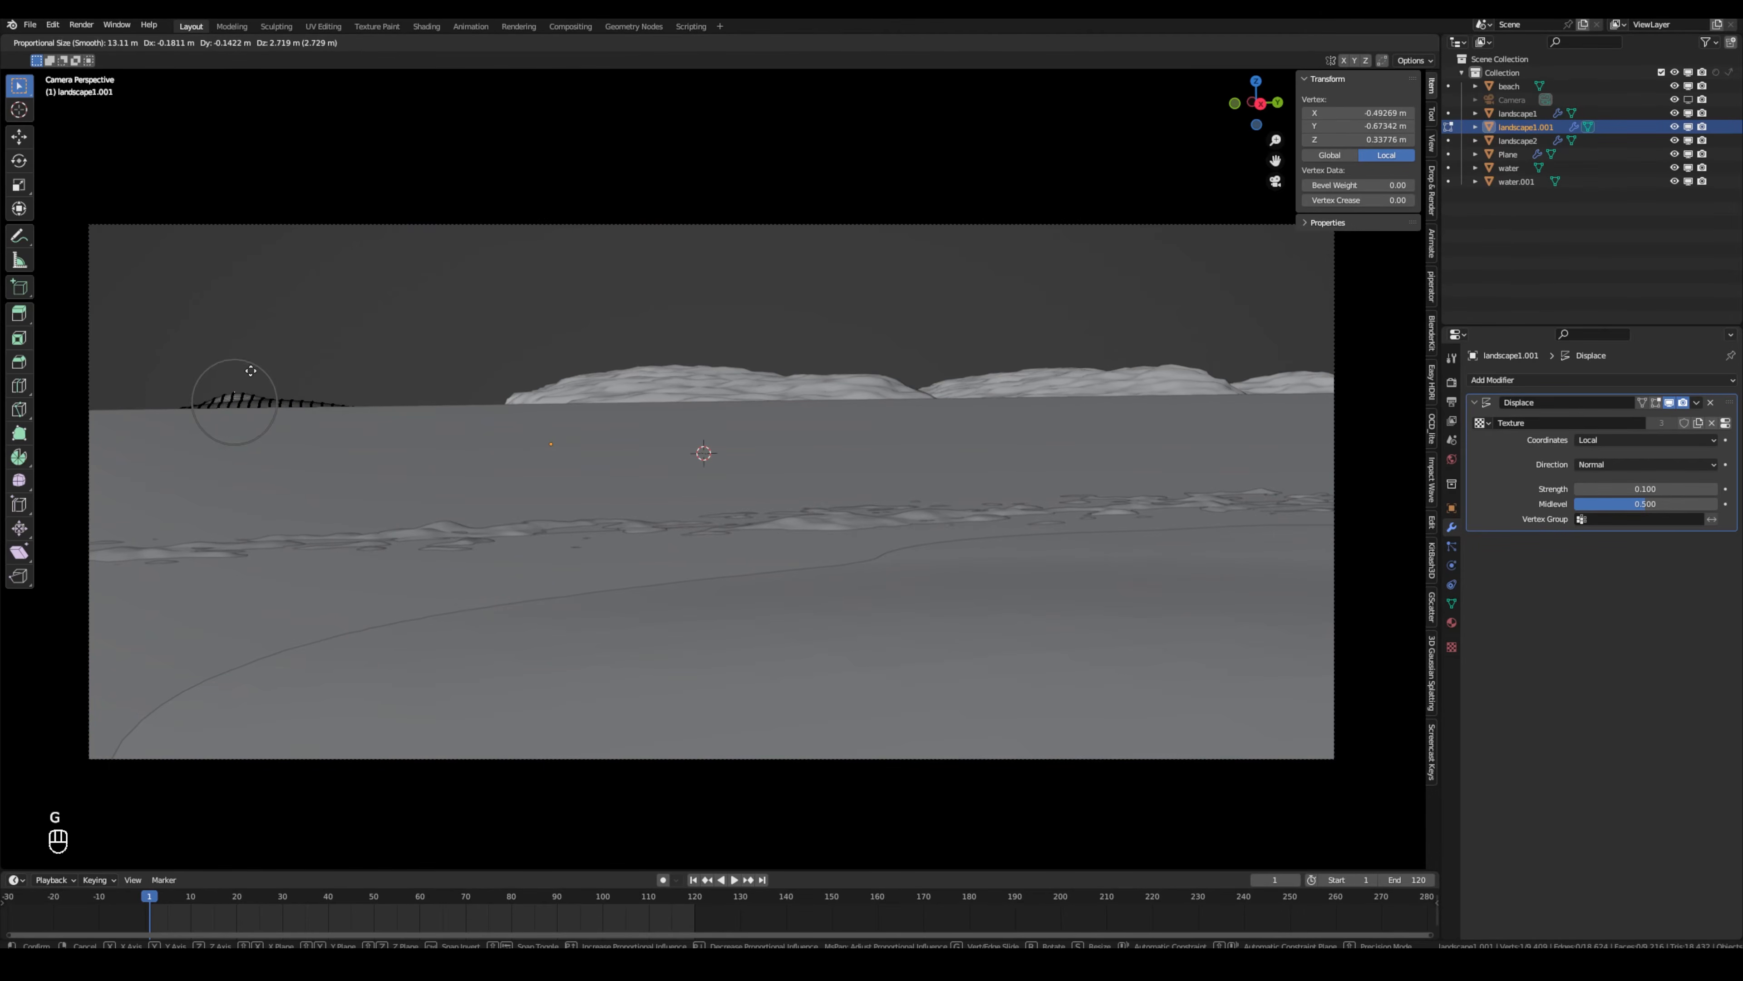
pyautogui.click(249, 365)
pyautogui.press('Tab')
pyautogui.press('g')
pyautogui.click(227, 384)
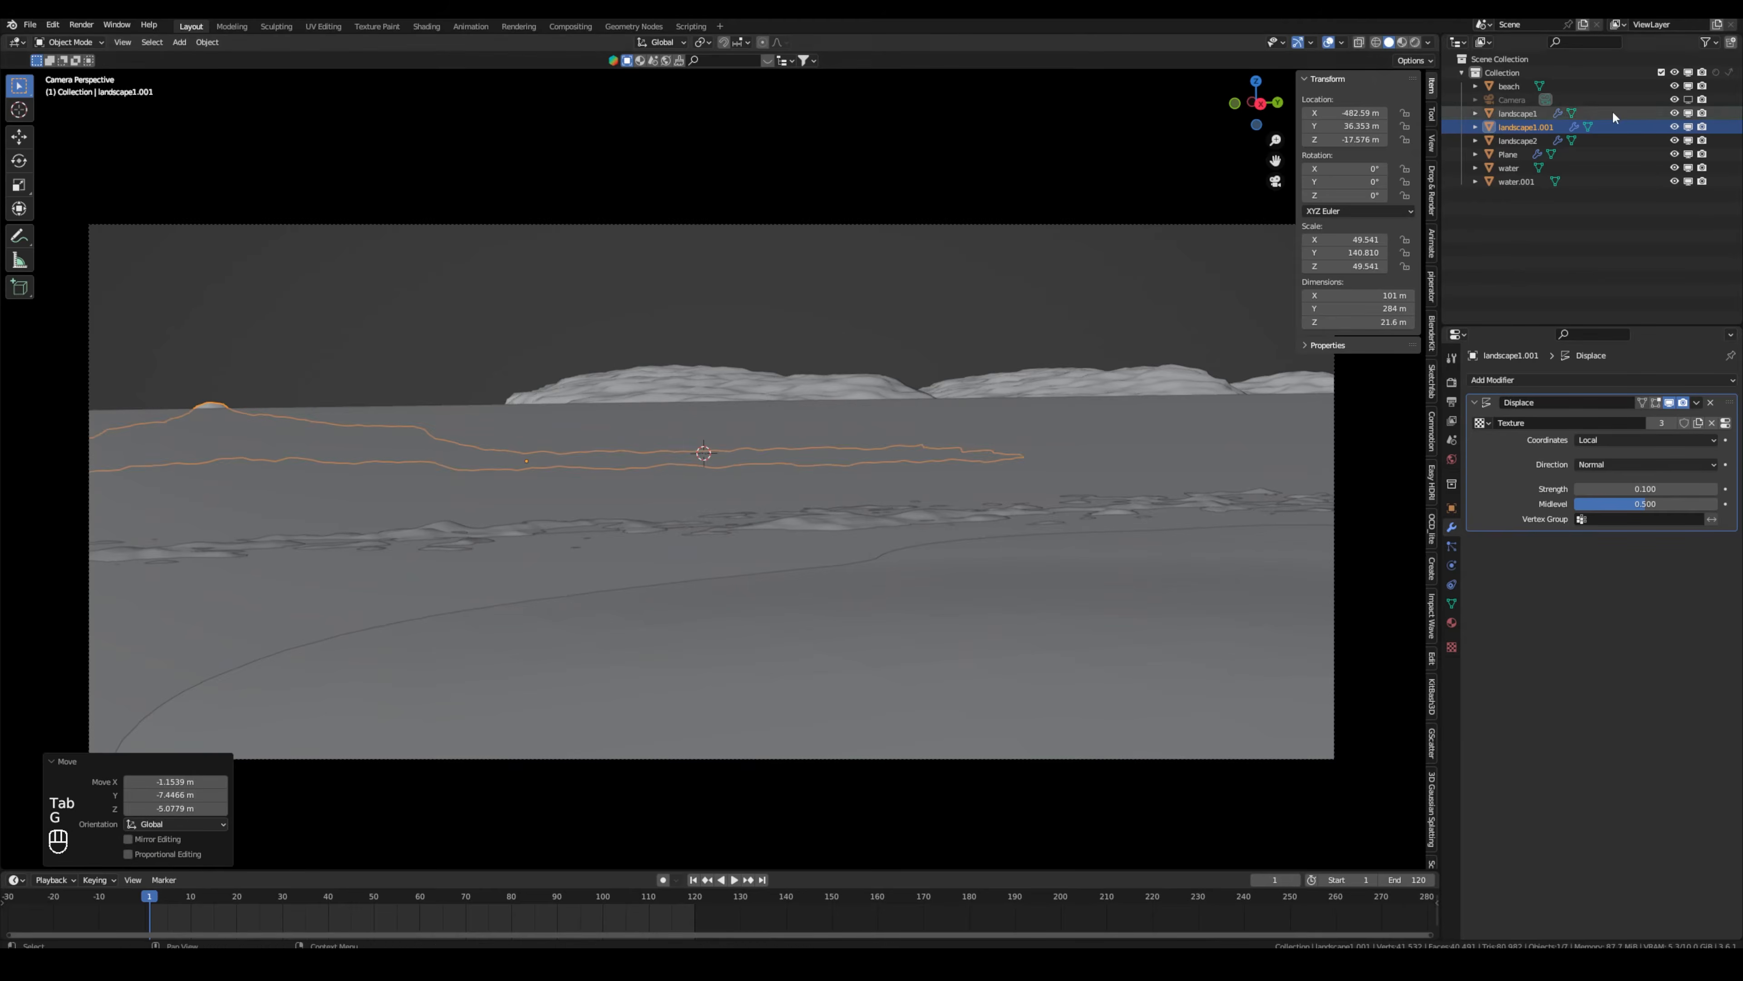
# Align the copied hill's tip with the reference island, moving it to about X -485.3 m, Y 22.2 m, Z -18.5 m.
pyautogui.scroll(3, 474, 374)
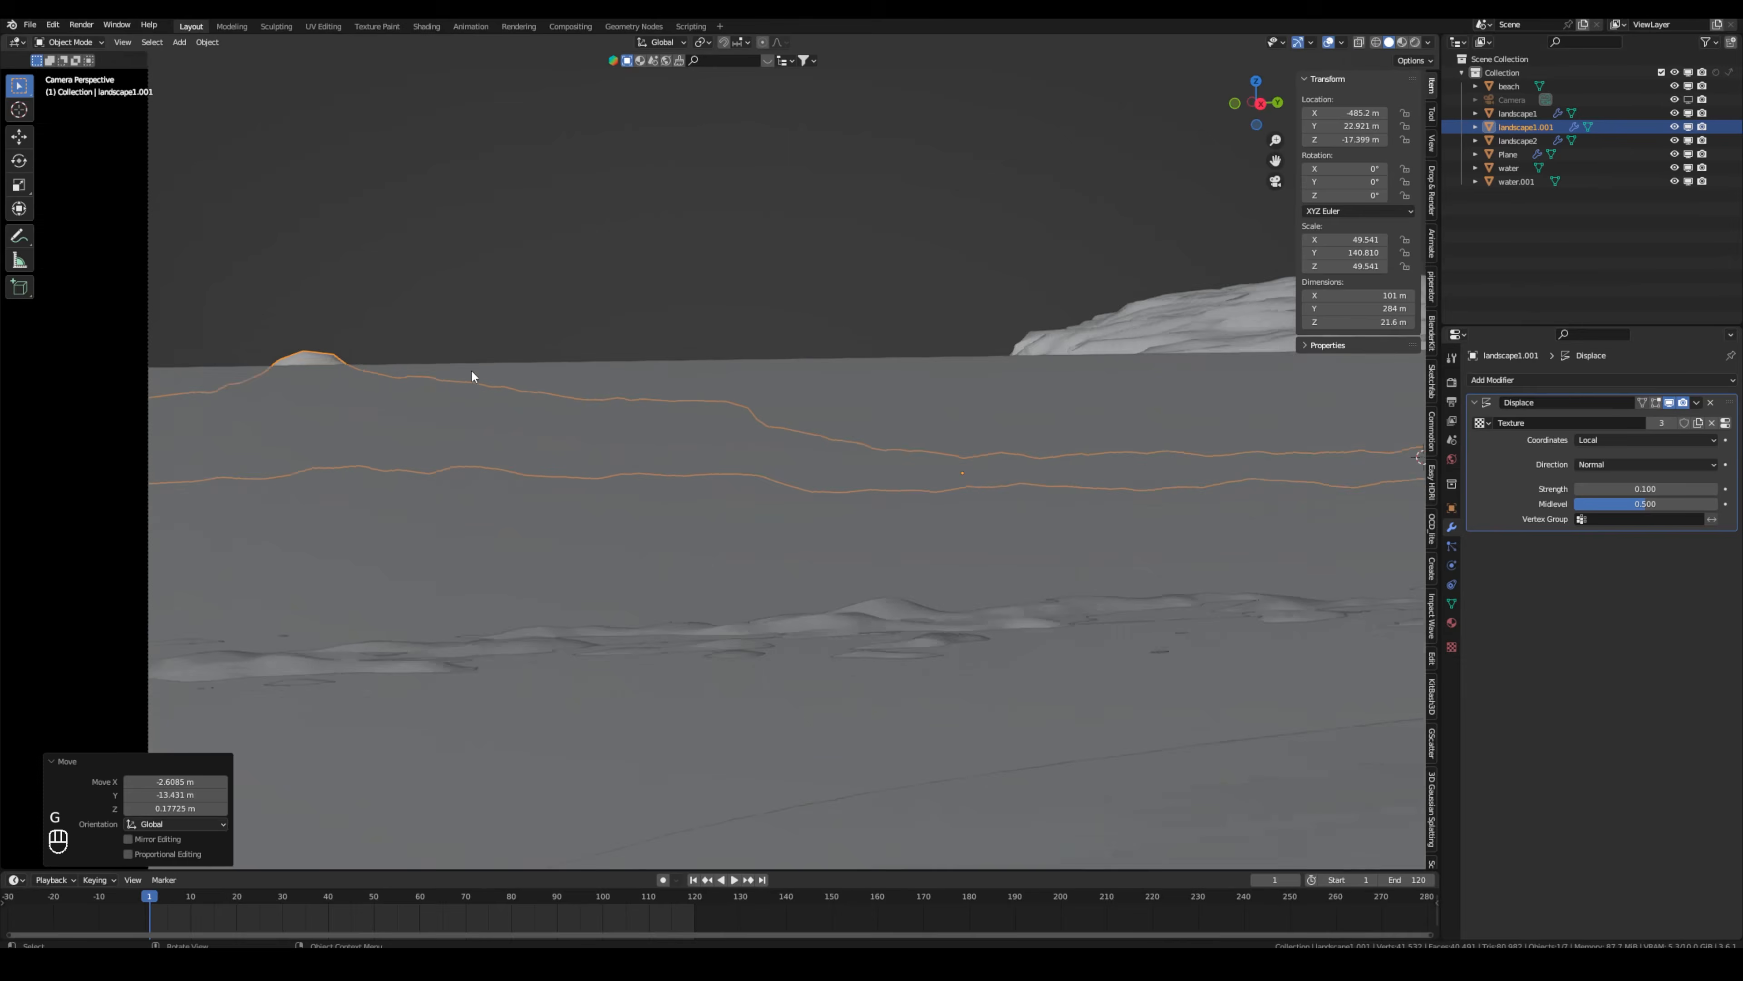
pyautogui.click(473, 374)
pyautogui.click(1688, 99)
pyautogui.click(1688, 101)
pyautogui.press('g')
pyautogui.click(698, 305)
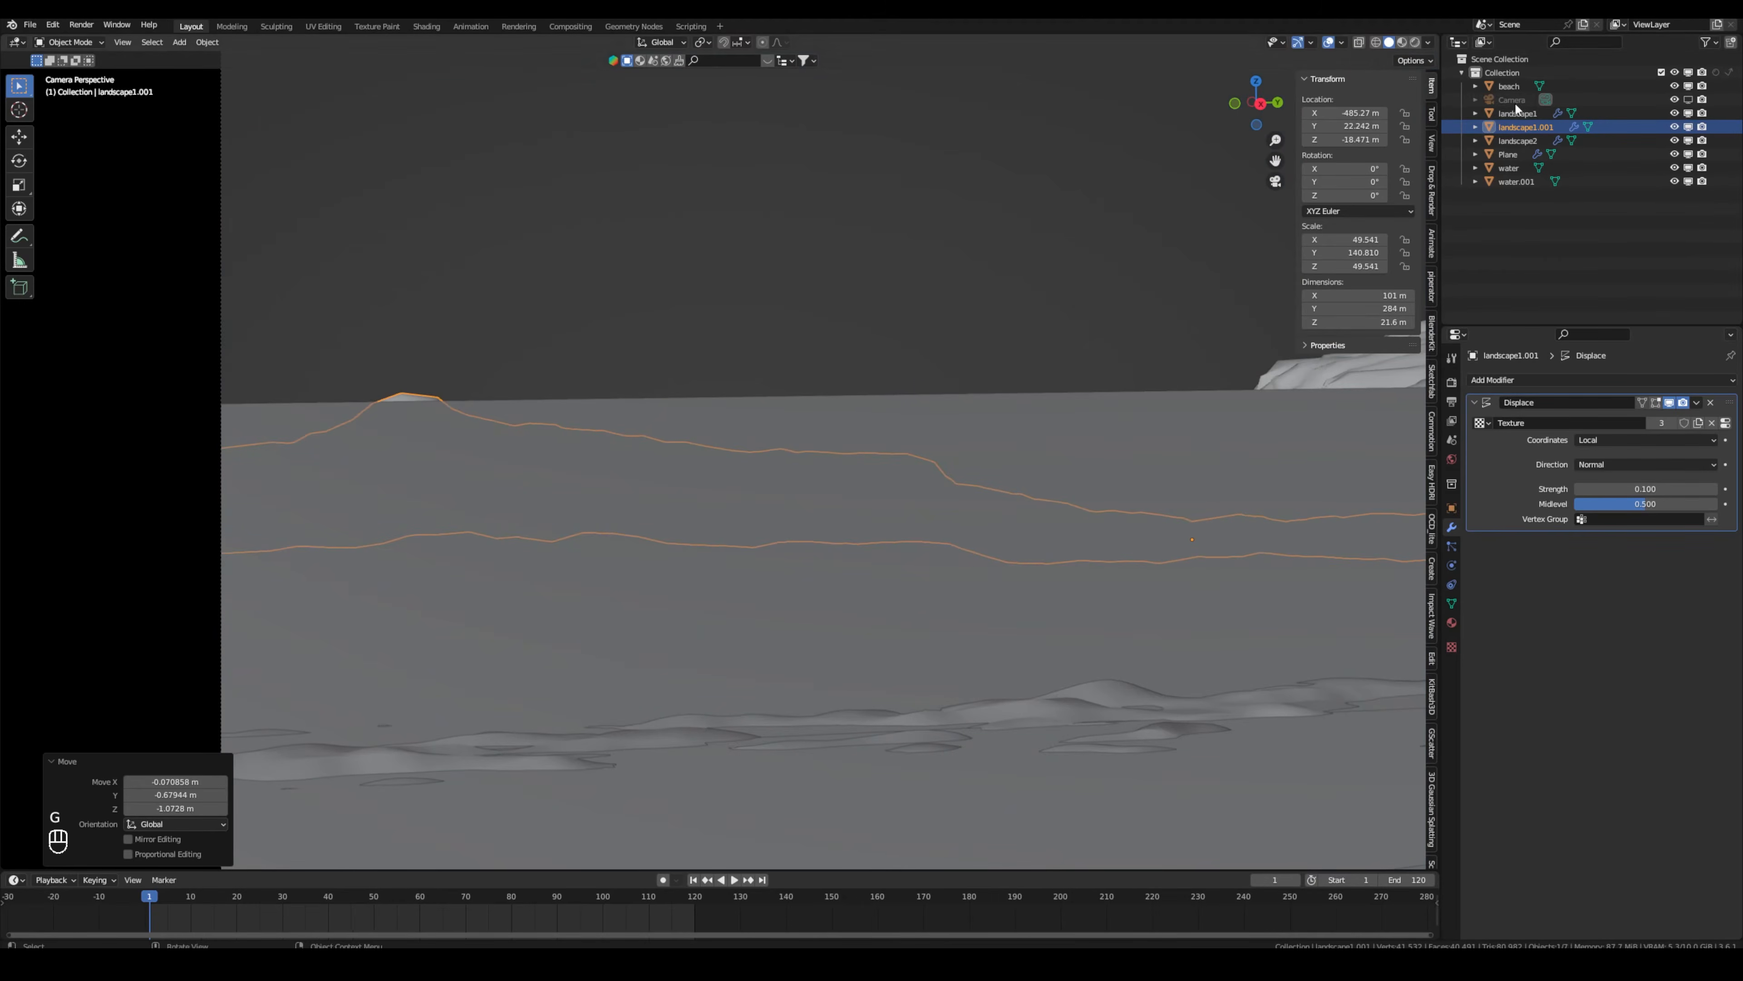
pyautogui.click(1688, 101)
pyautogui.click(1688, 100)
pyautogui.scroll(-4, 995, 265)
pyautogui.keyDown('shift'); pyautogui.moveTo(977, 268); pyautogui.dragTo(887, 289, button='middle'); pyautogui.keyUp('shift')
pyautogui.scroll(2, 887, 289)
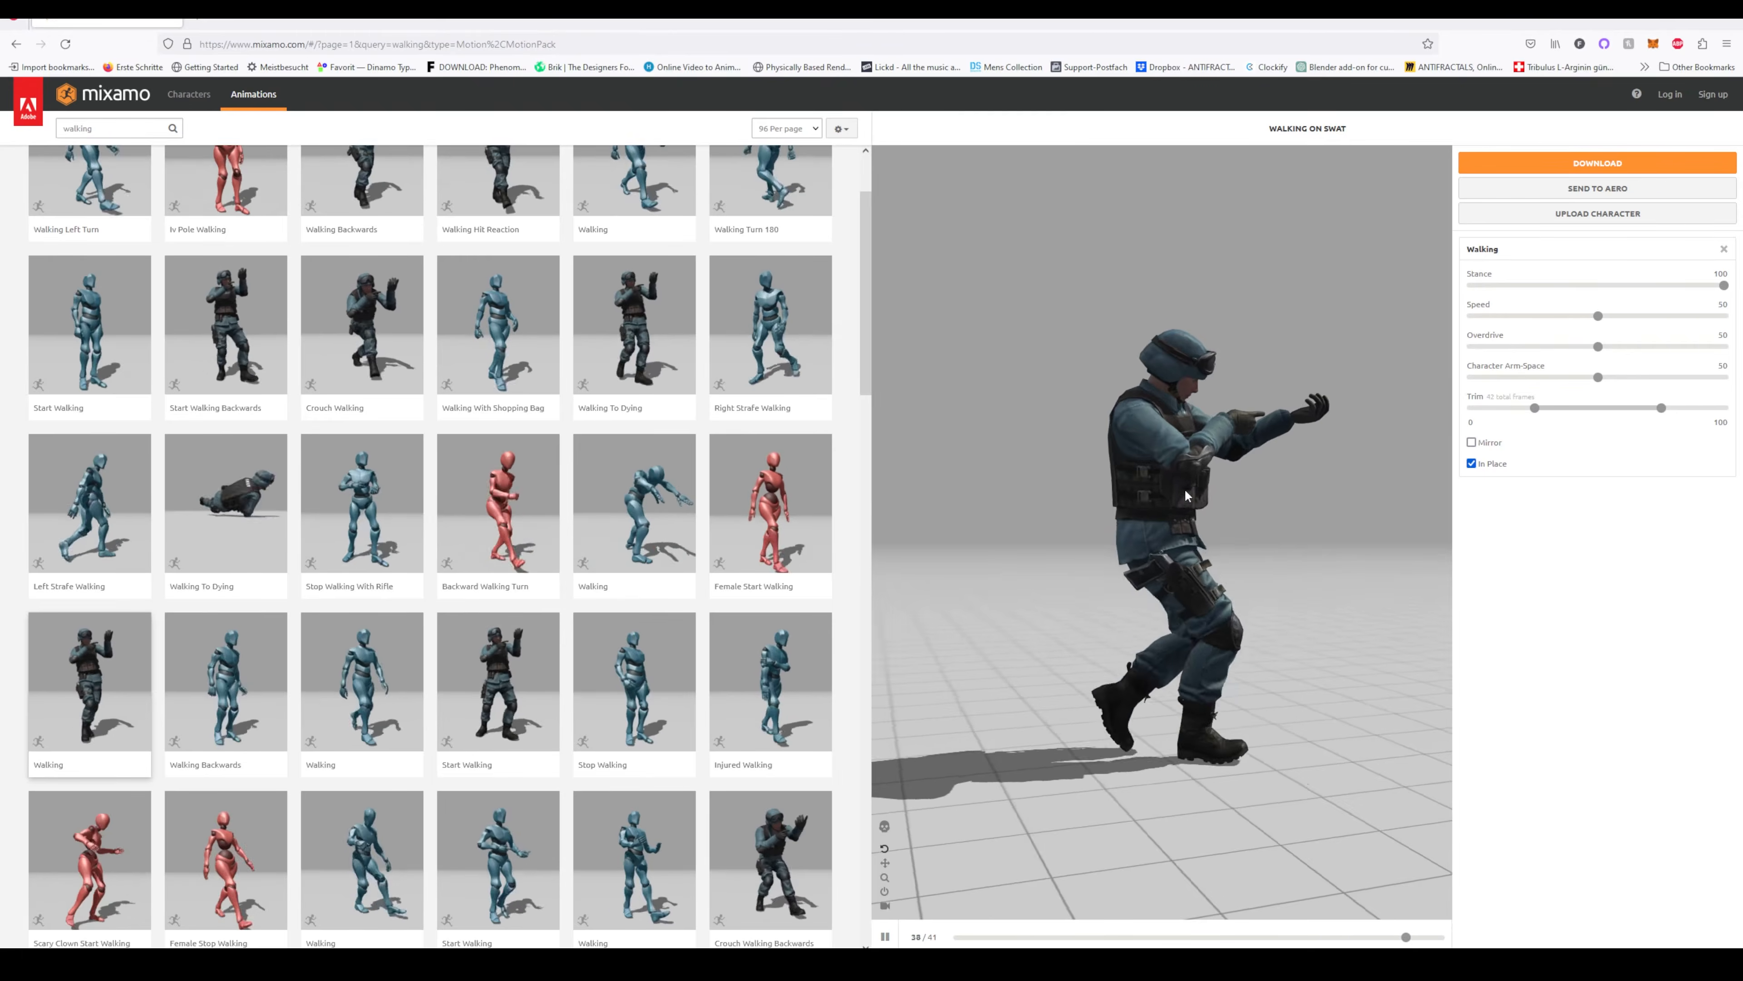
# Examine the Walking animation on the Mixamo Swat character from another angle, and return to the Blender beach scene.
pyautogui.moveTo(1153, 523); pyautogui.dragTo(933, 543)
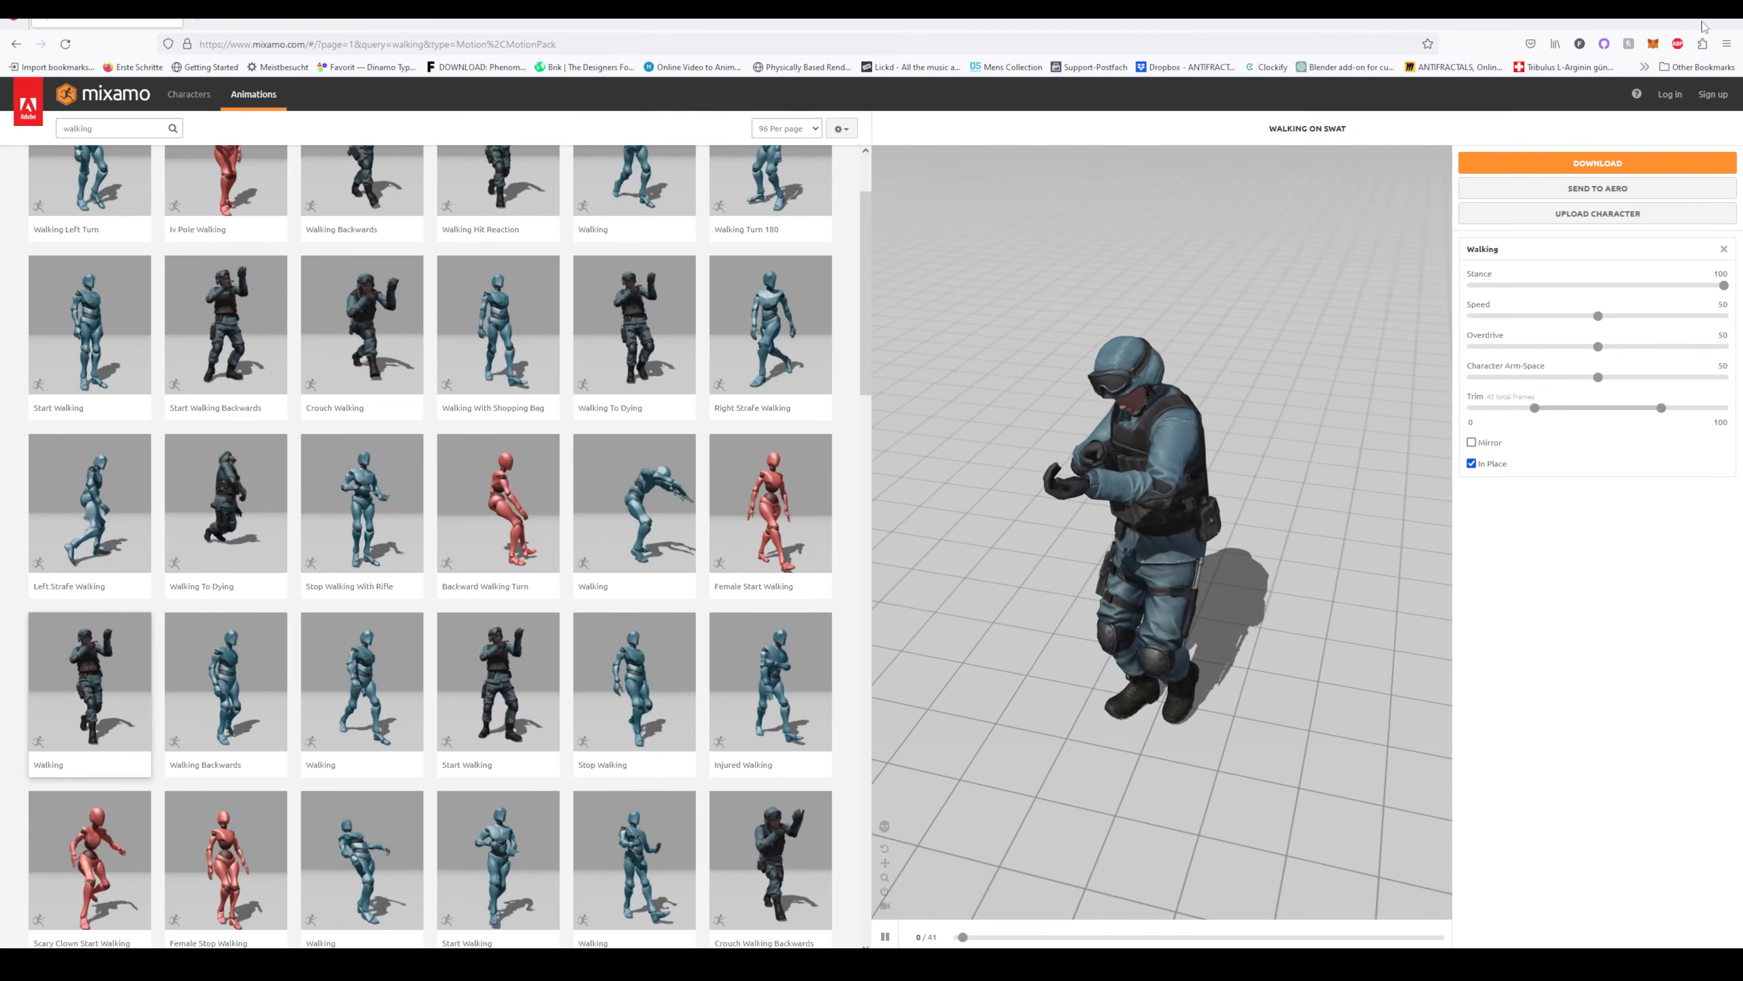
pyautogui.click(1661, 20)
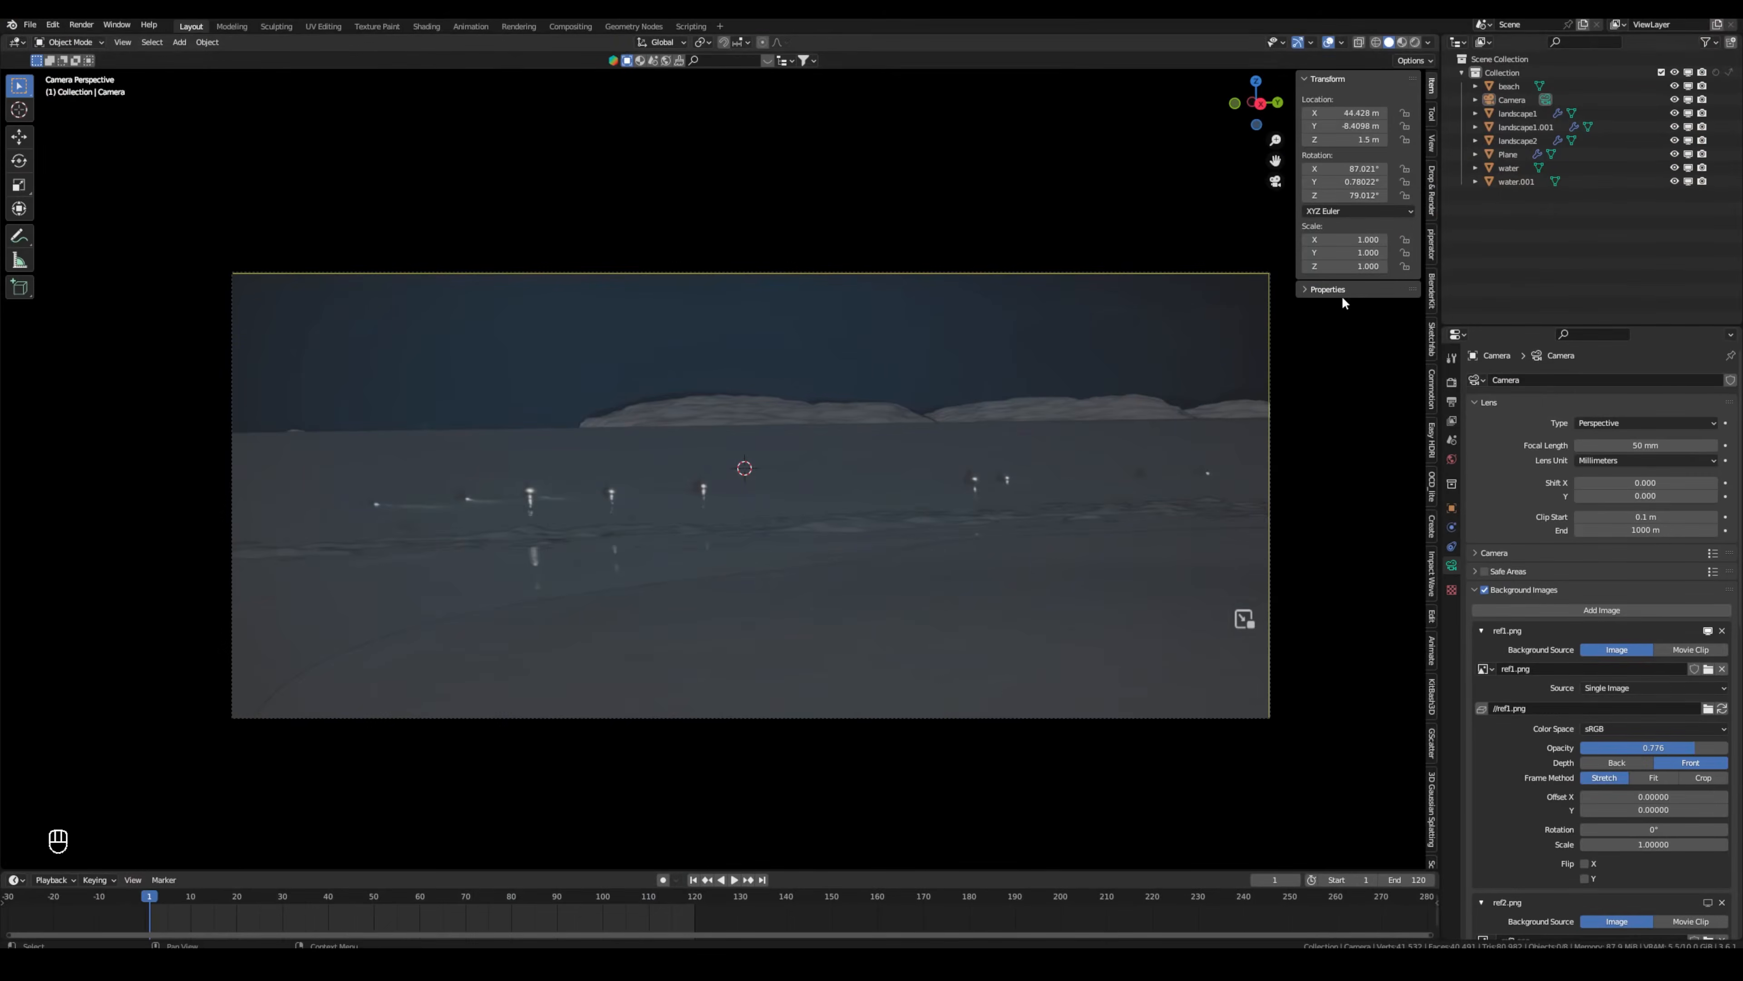
pyautogui.moveTo(625, 455); pyautogui.dragTo(678, 450, button='middle')
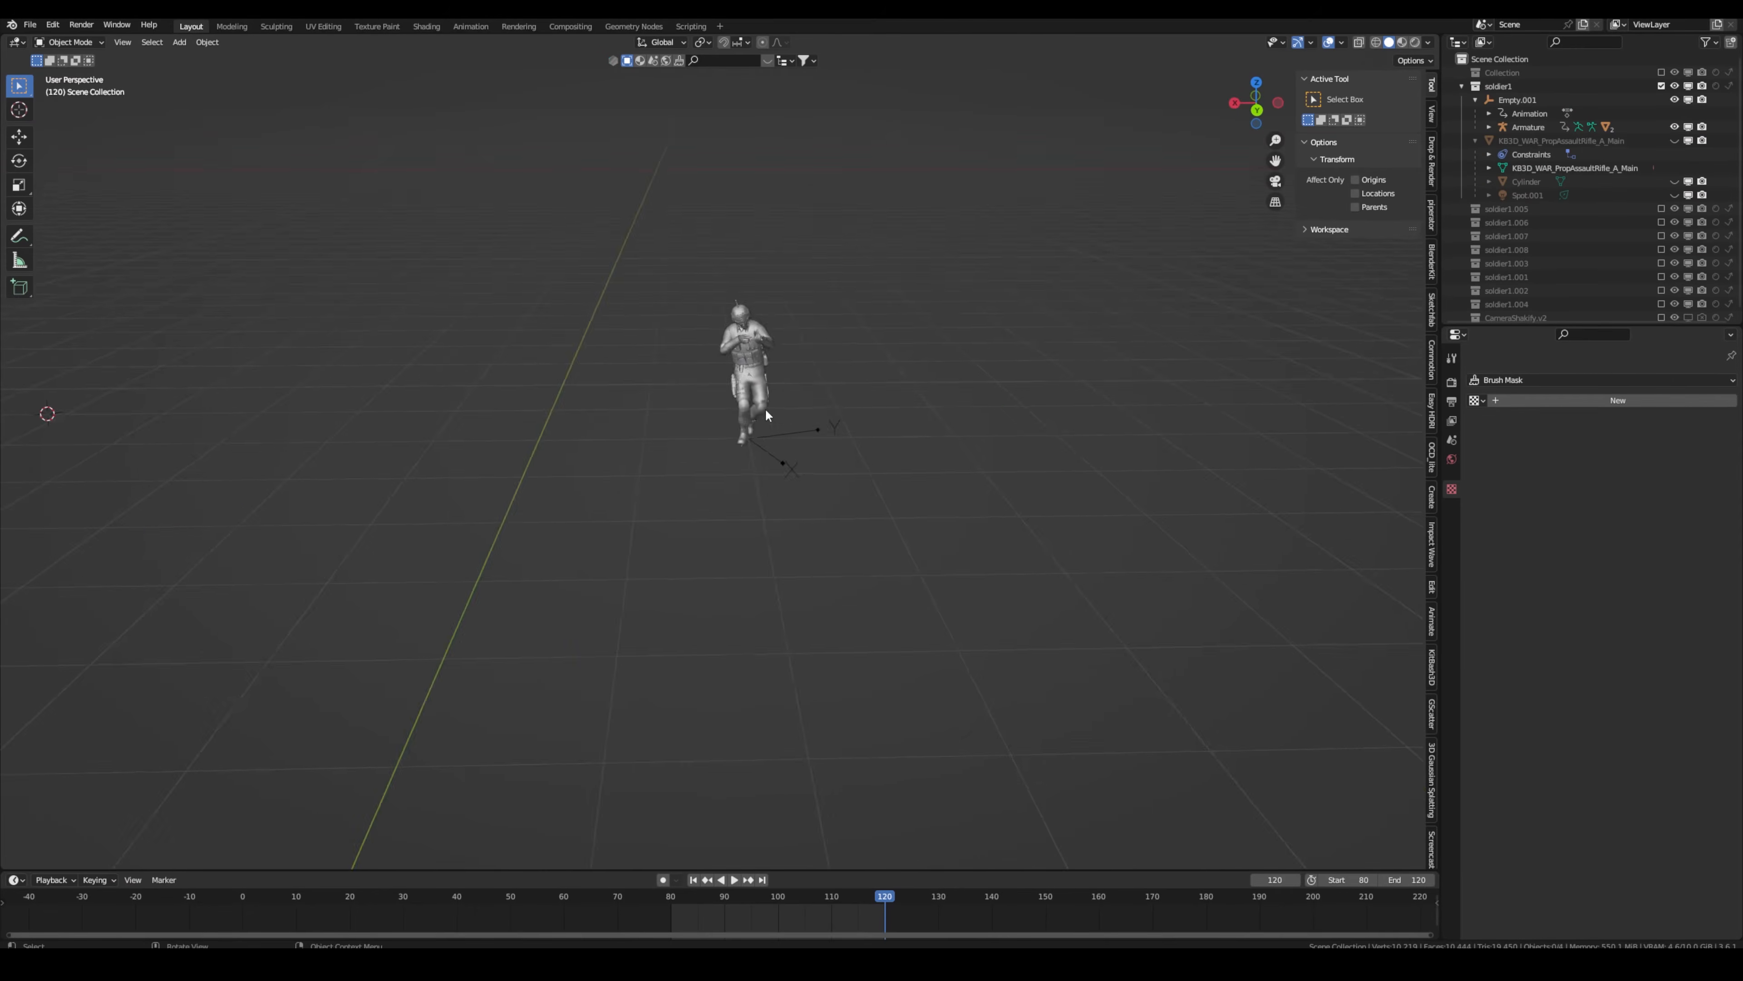
# Scrub through the soldier's walk animation up to frame 120 and view the character up close from the side.
pyautogui.scroll(2, 748, 435)
pyautogui.scroll(-2, 947, 602)
pyautogui.moveTo(872, 898); pyautogui.dragTo(662, 873)
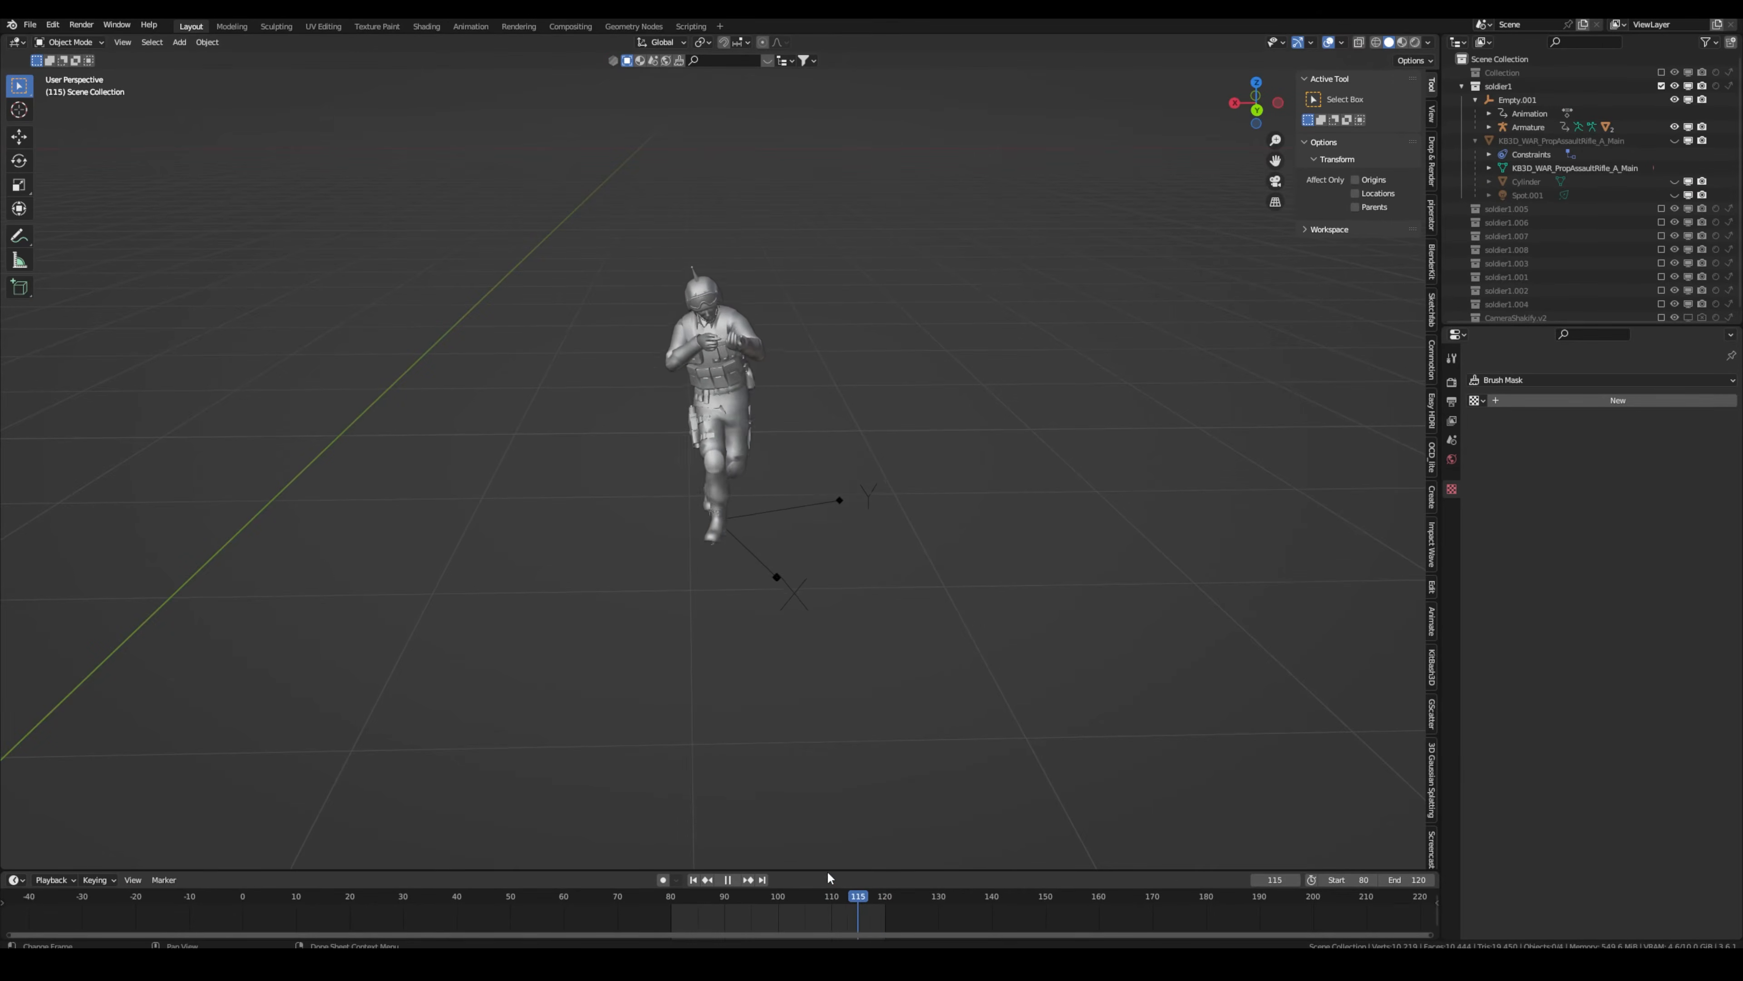
pyautogui.moveTo(866, 874); pyautogui.dragTo(886, 863)
pyautogui.moveTo(738, 429)
pyautogui.mouseDown(button='middle')
pyautogui.moveTo(766, 424)
pyautogui.moveTo(749, 448)
pyautogui.mouseUp(button='middle')
pyautogui.scroll(2, 750, 451)
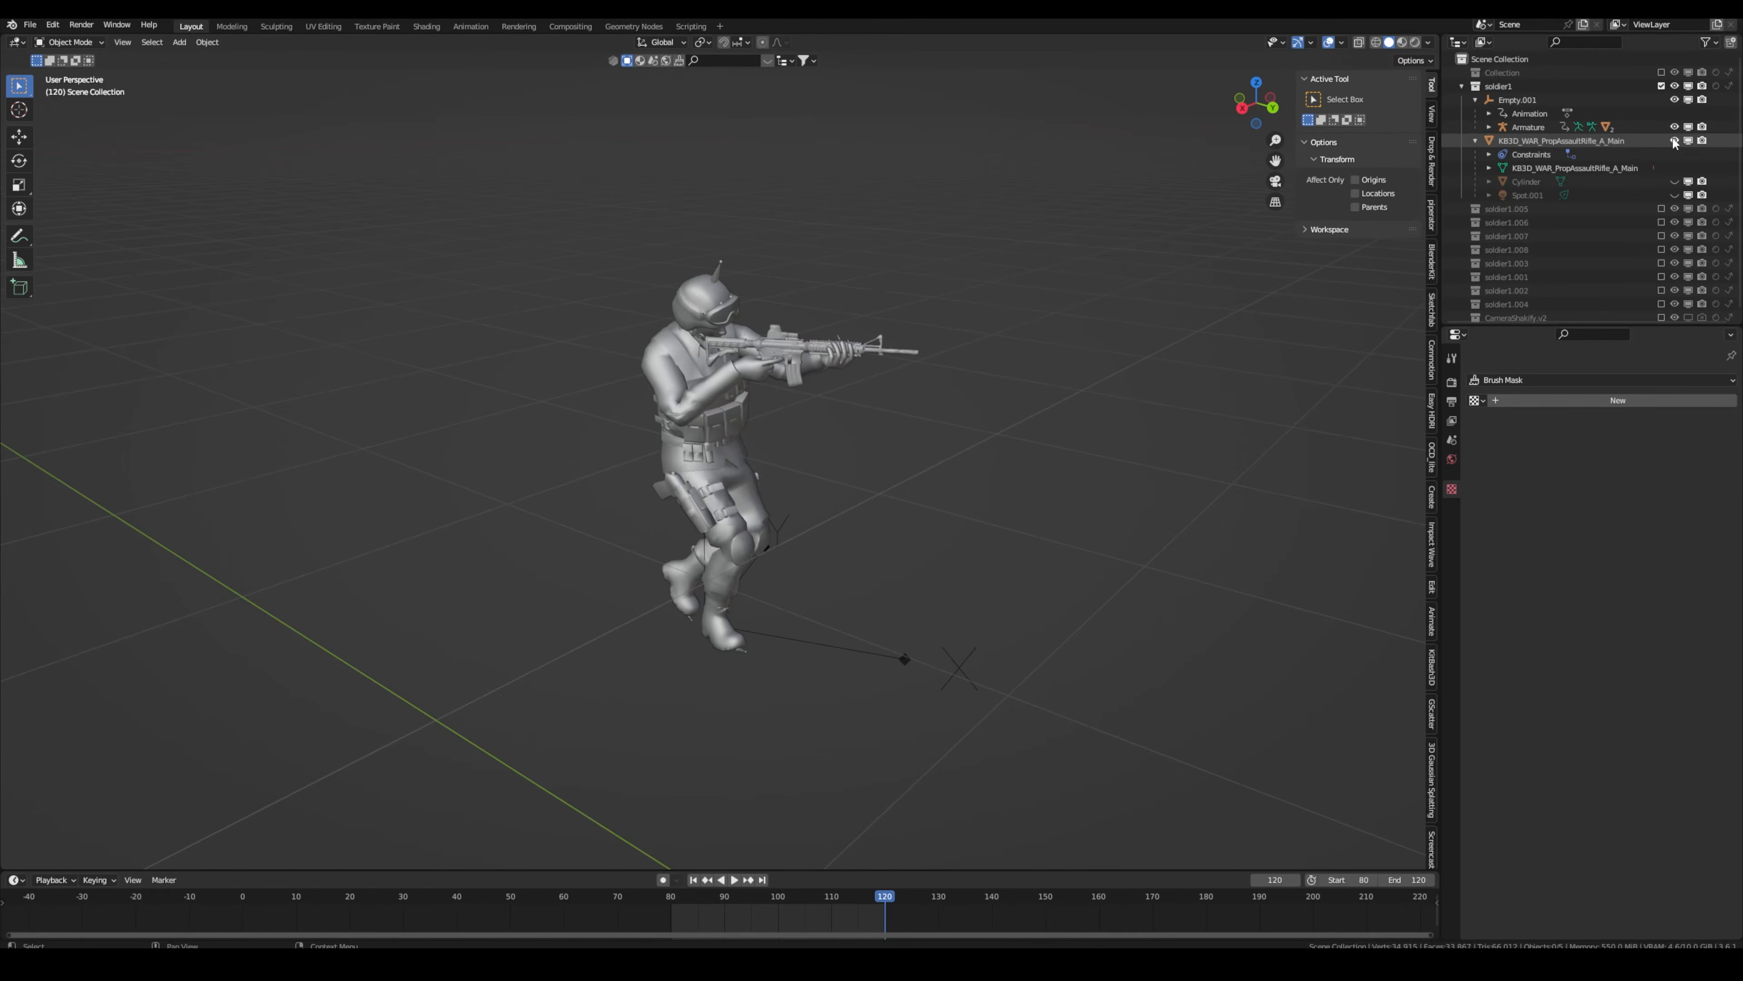
# Inspect the assault rifle's Child Of constraint to the armature's right-hand bone and check how the rifle follows the animation.
pyautogui.click(1561, 140)
pyautogui.scroll(5, 843, 356)
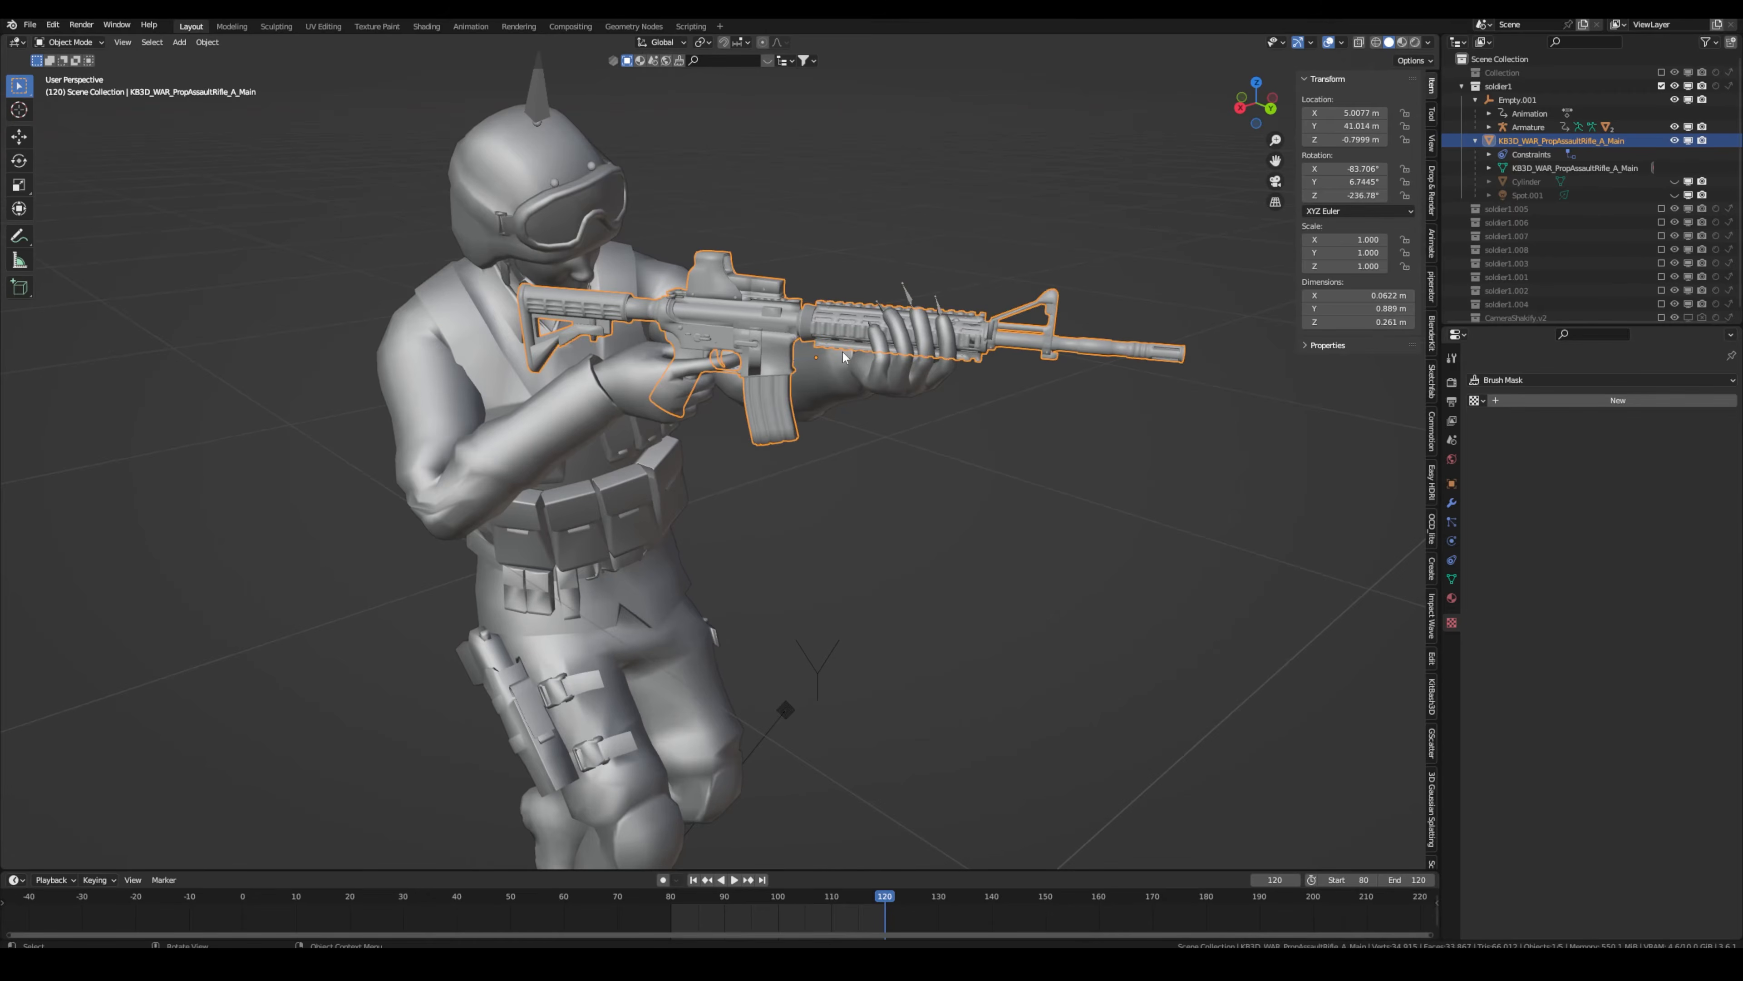
pyautogui.click(1452, 560)
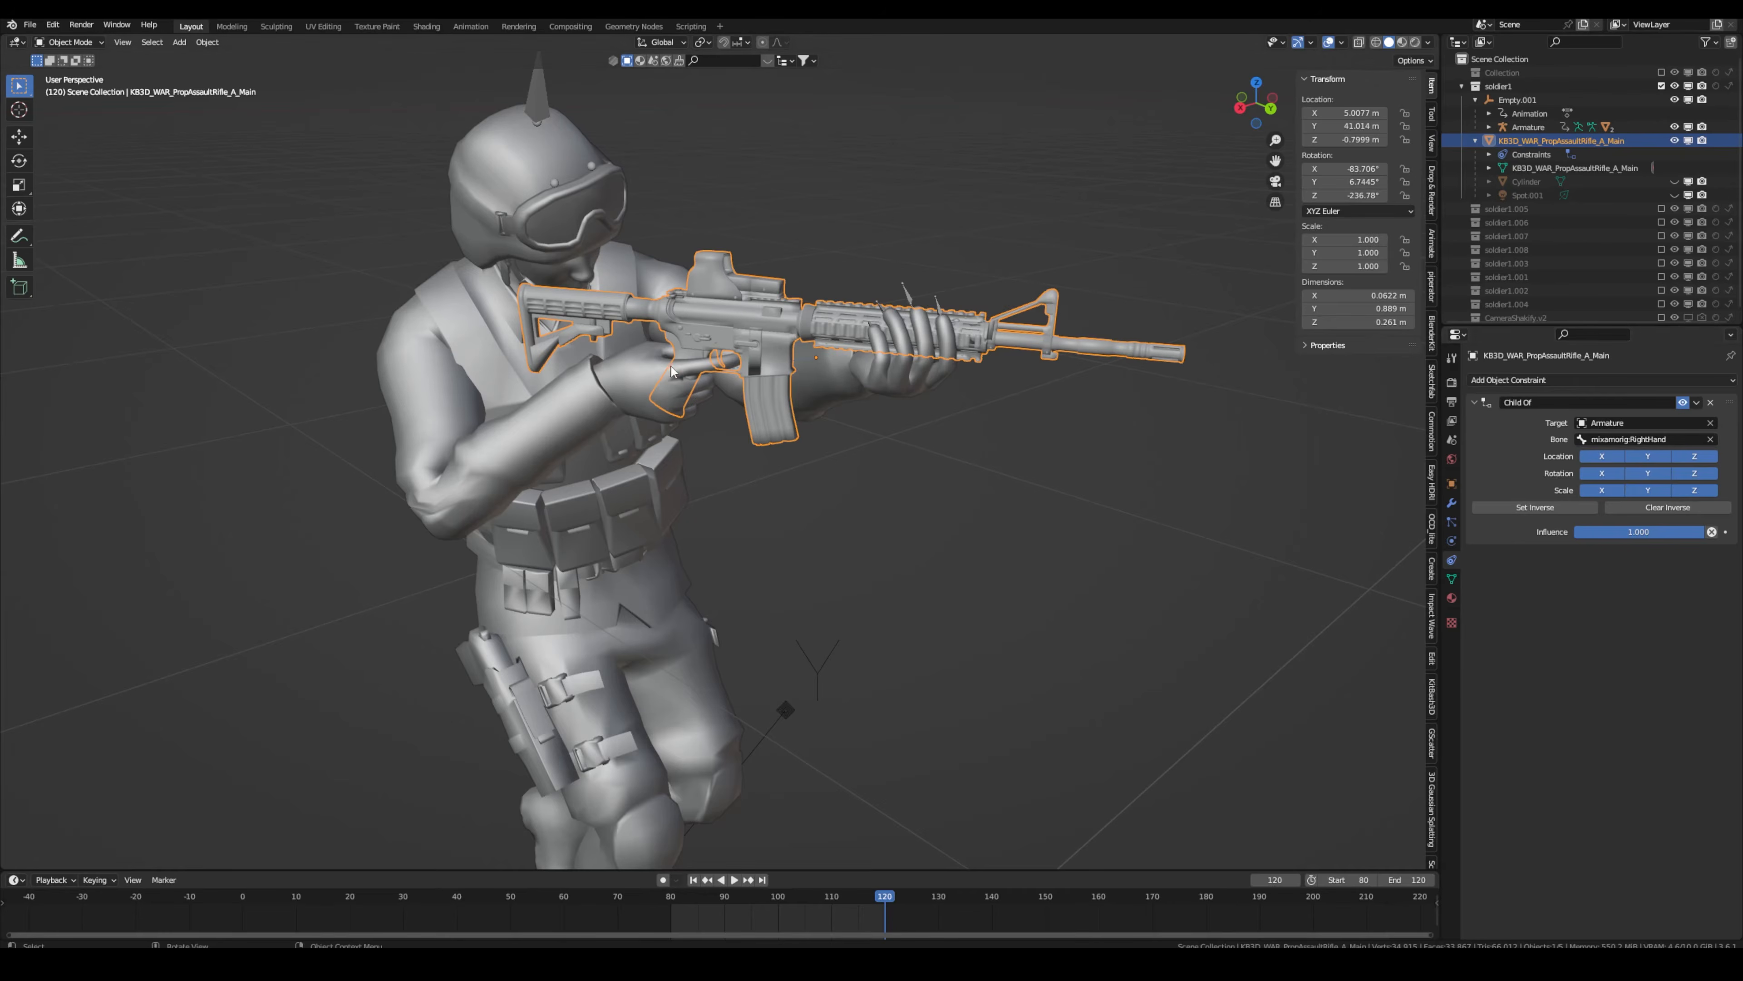
pyautogui.press('space')
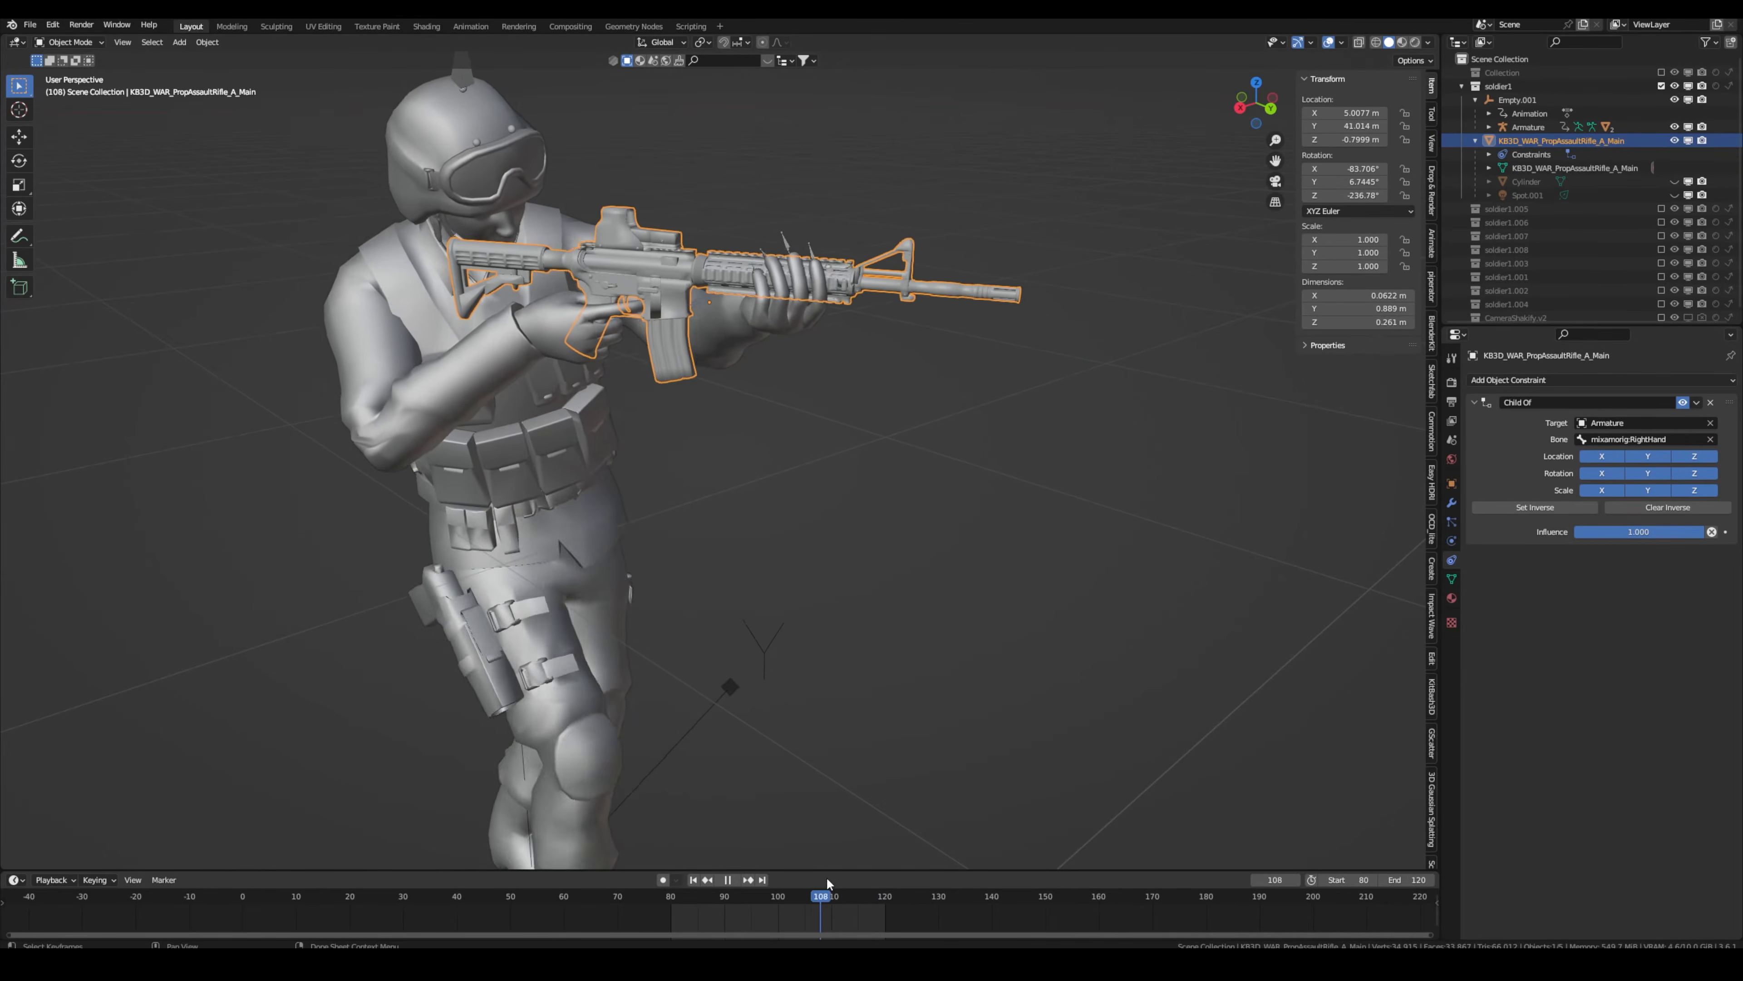
pyautogui.moveTo(833, 884); pyautogui.dragTo(885, 884)
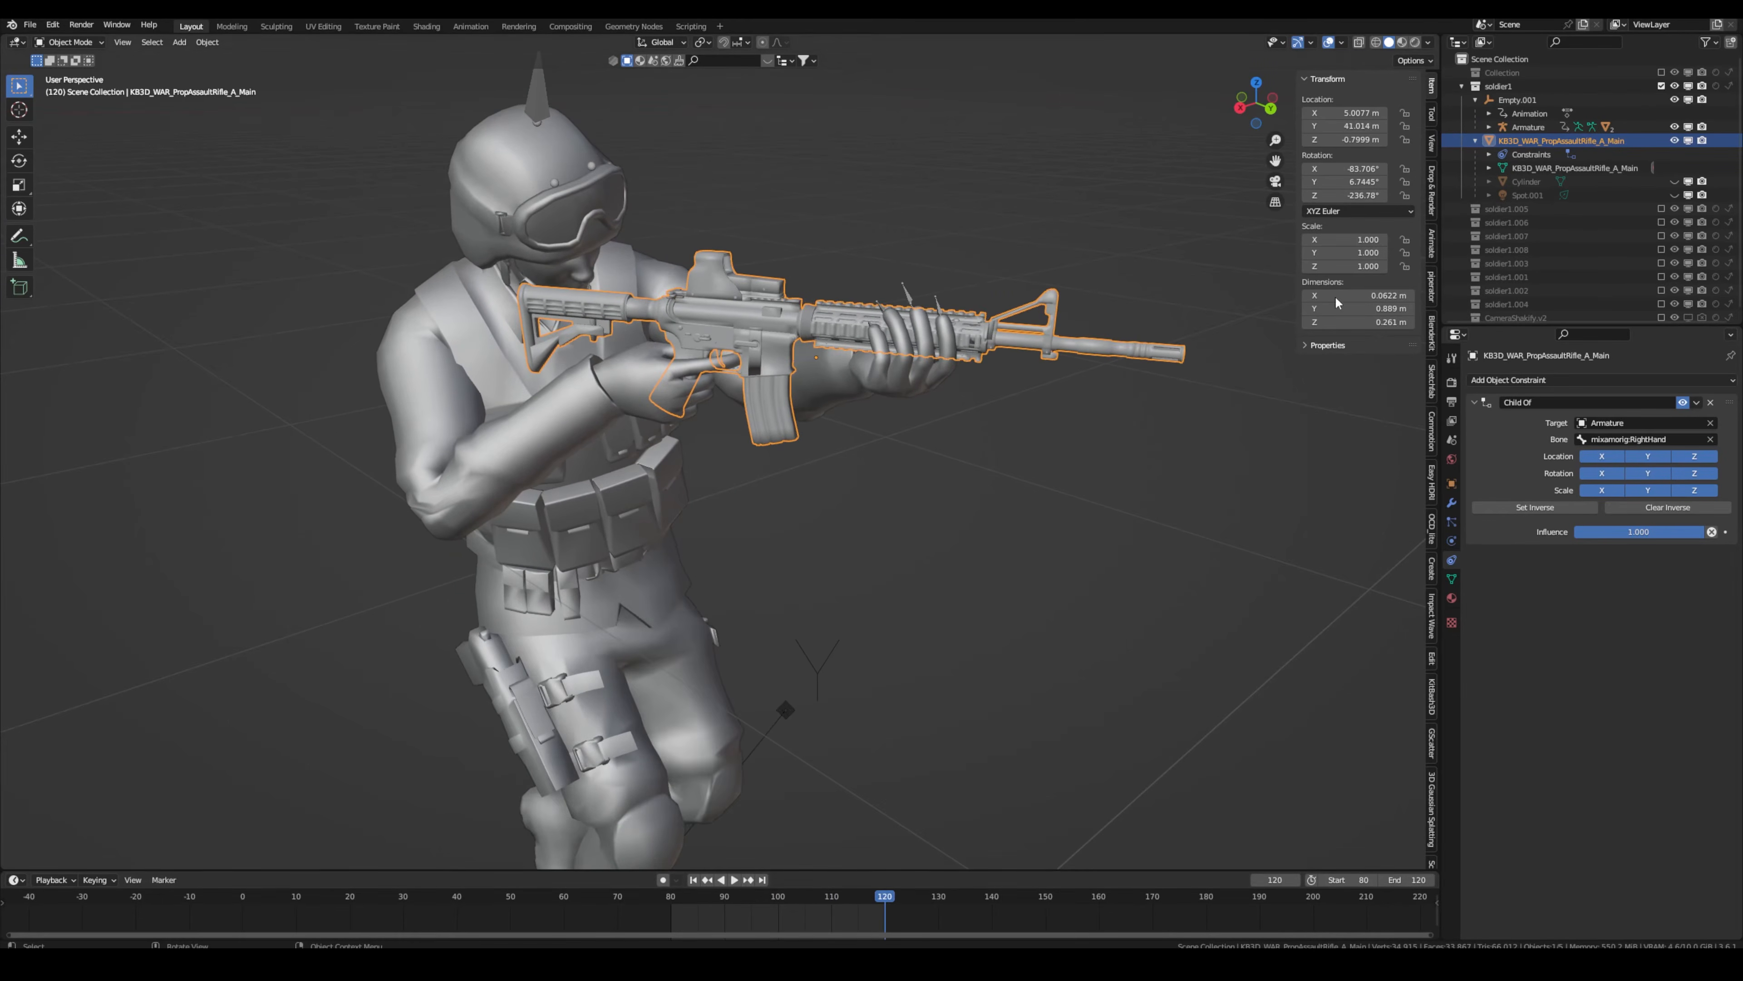
# Show the flashlight cylinder and the spot light attached beneath the rifle barrel, and view the cylinder up close.
pyautogui.click(1540, 186)
pyautogui.moveTo(1078, 386); pyautogui.dragTo(932, 410, button='middle')
pyautogui.scroll(4, 850, 406)
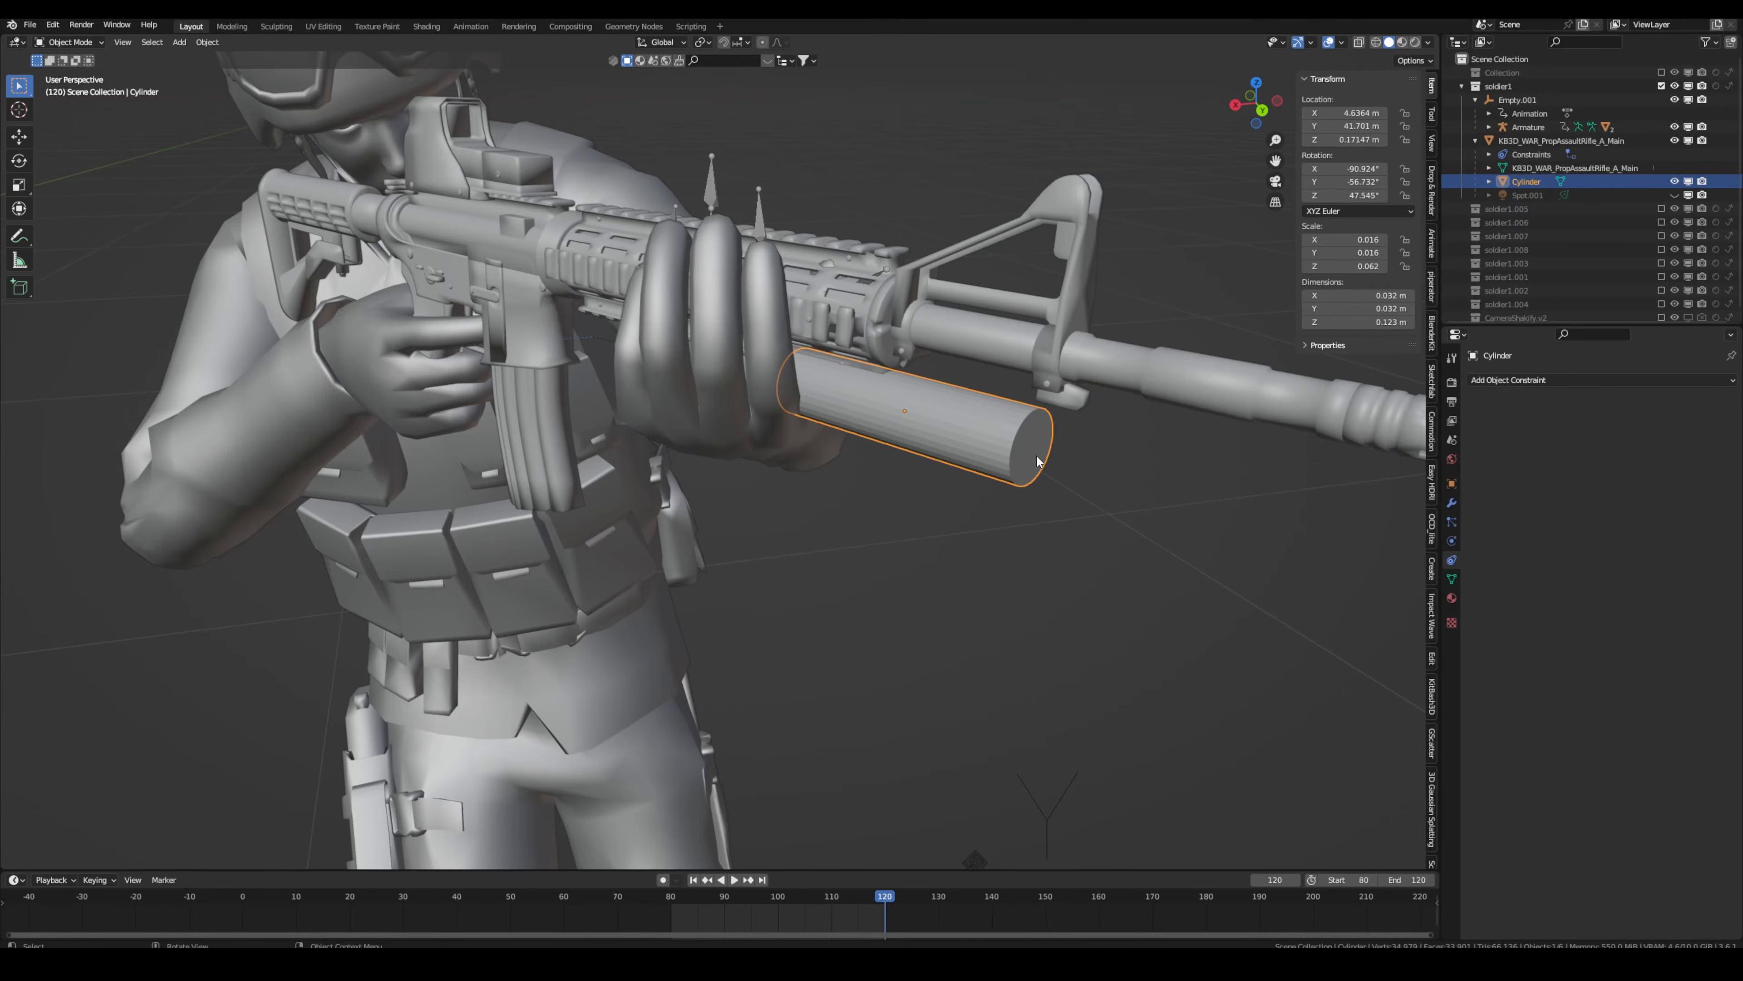
pyautogui.scroll(-6, 1038, 461)
pyautogui.scroll(5, 848, 476)
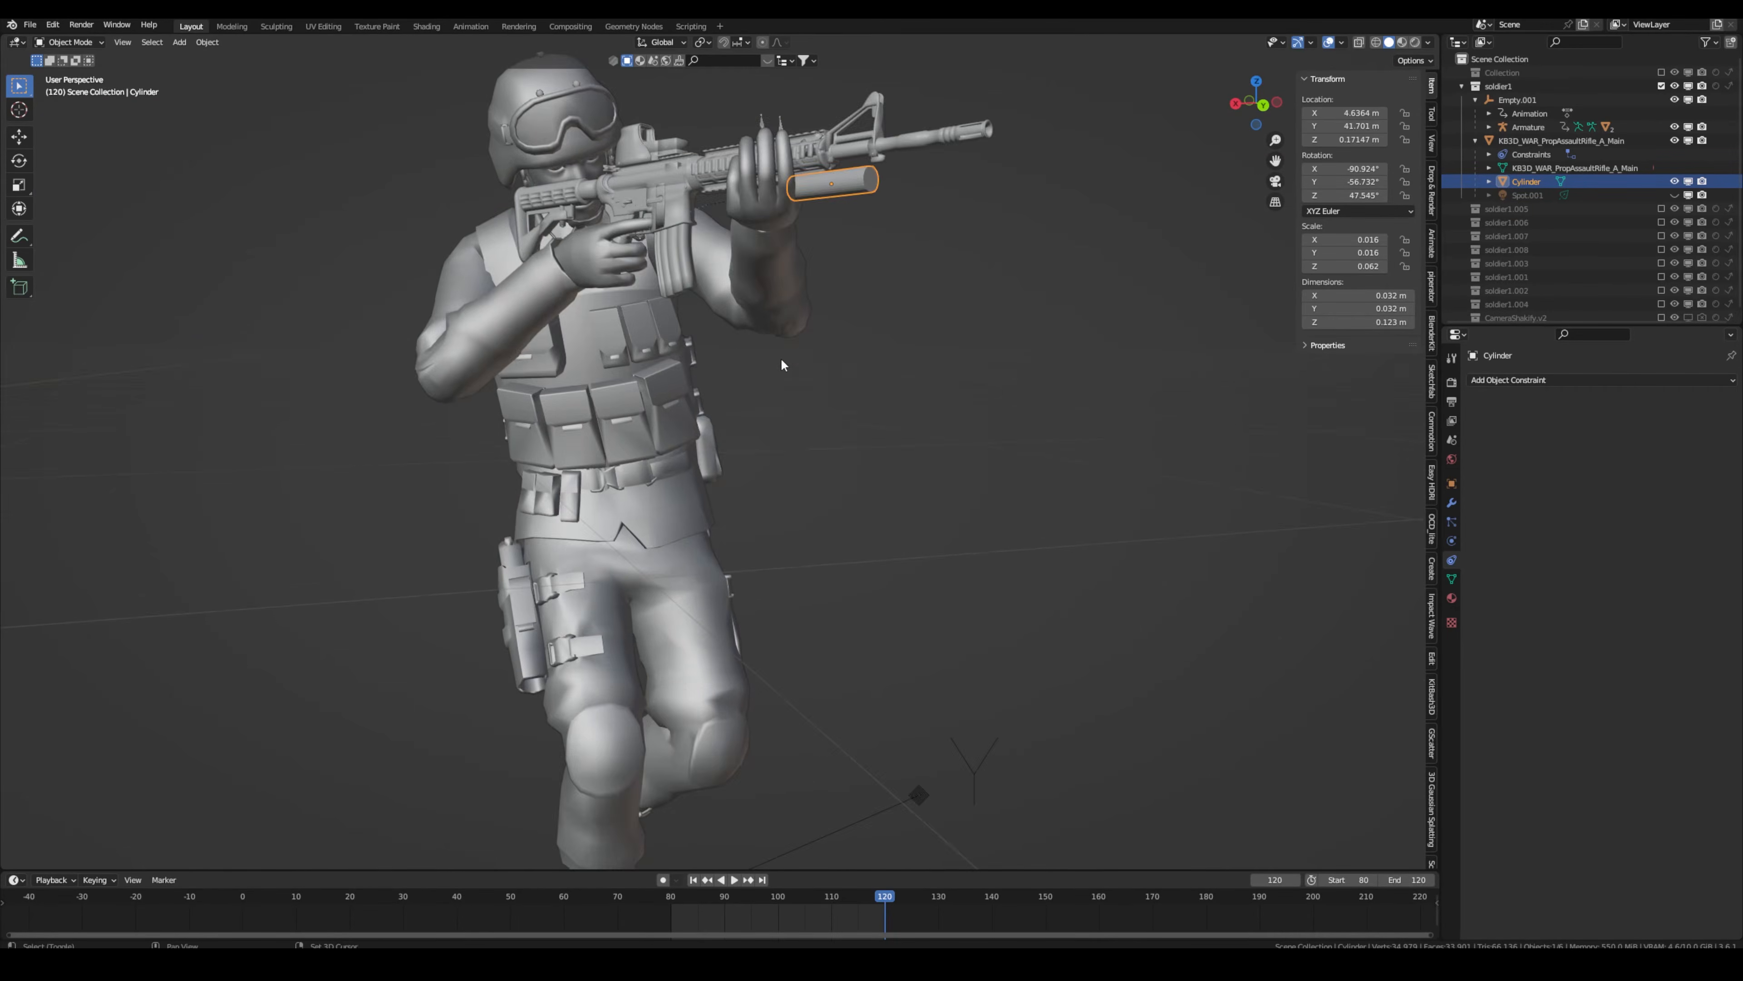
pyautogui.keyDown('shift'); pyautogui.moveTo(780, 360); pyautogui.dragTo(760, 583, button='middle'); pyautogui.keyUp('shift')
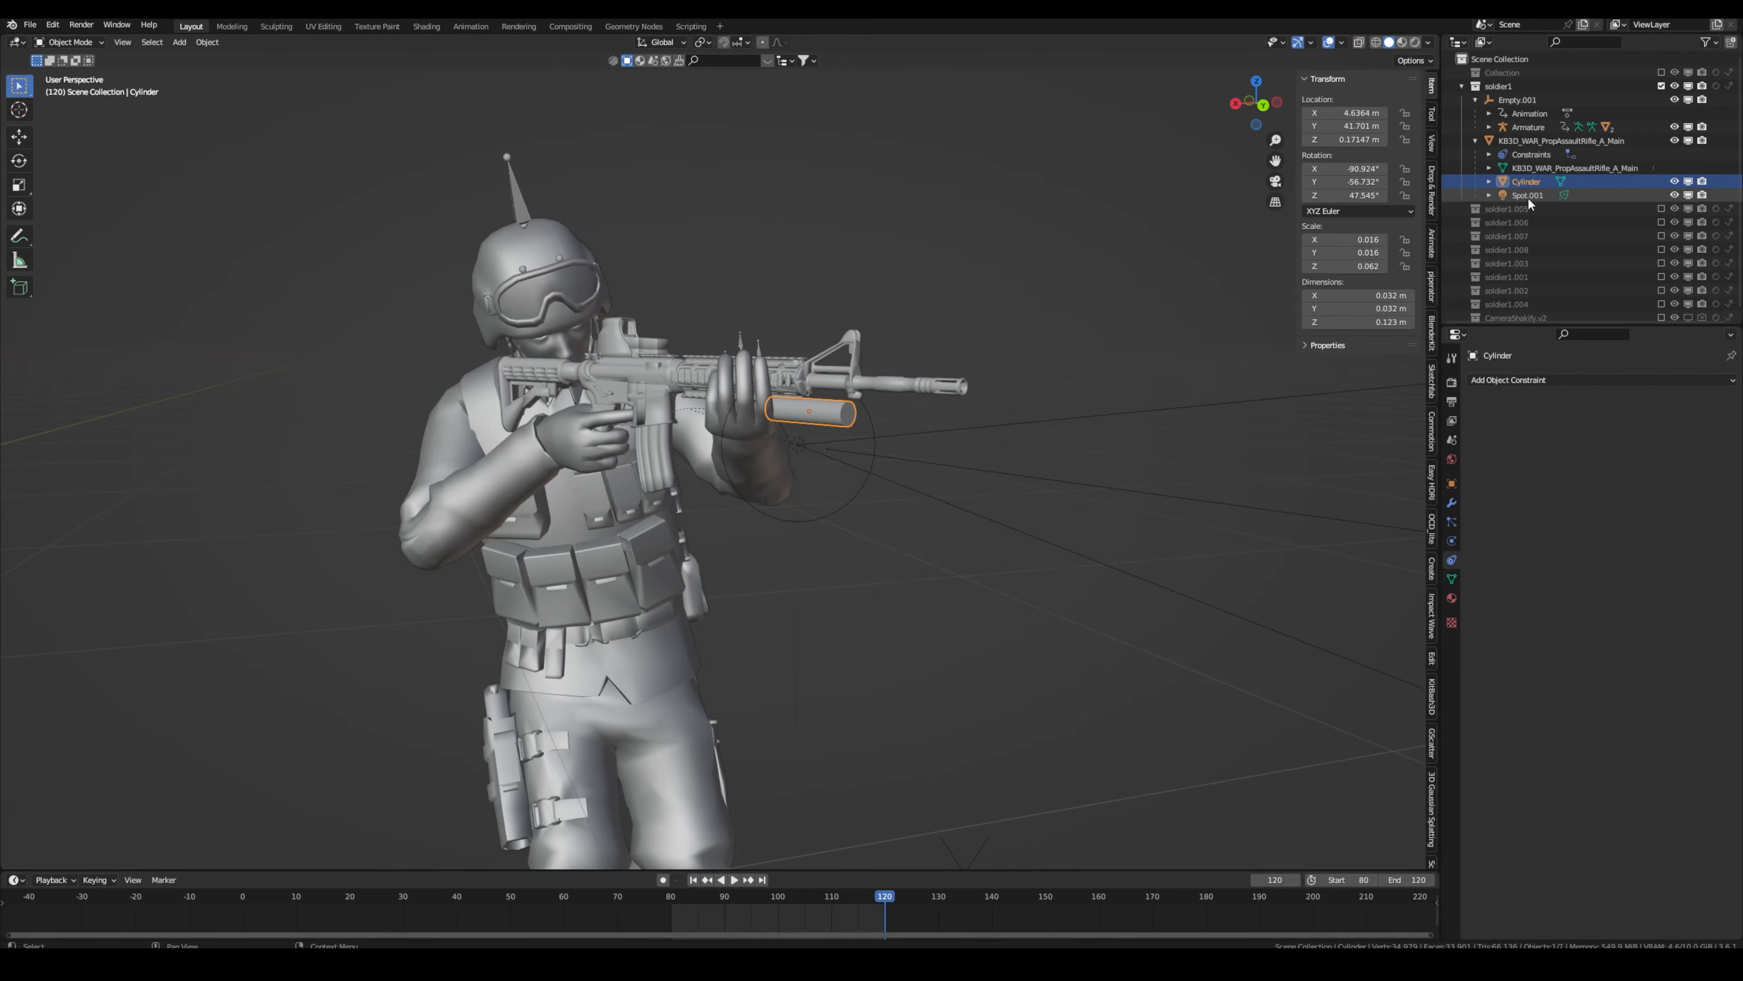
# Select the spot light together with the flashlight cylinder and scrub to frame 118 to check that they follow the rifle.
pyautogui.click(1528, 197)
pyautogui.keyDown('shift'); pyautogui.click(828, 411); pyautogui.keyUp('shift')
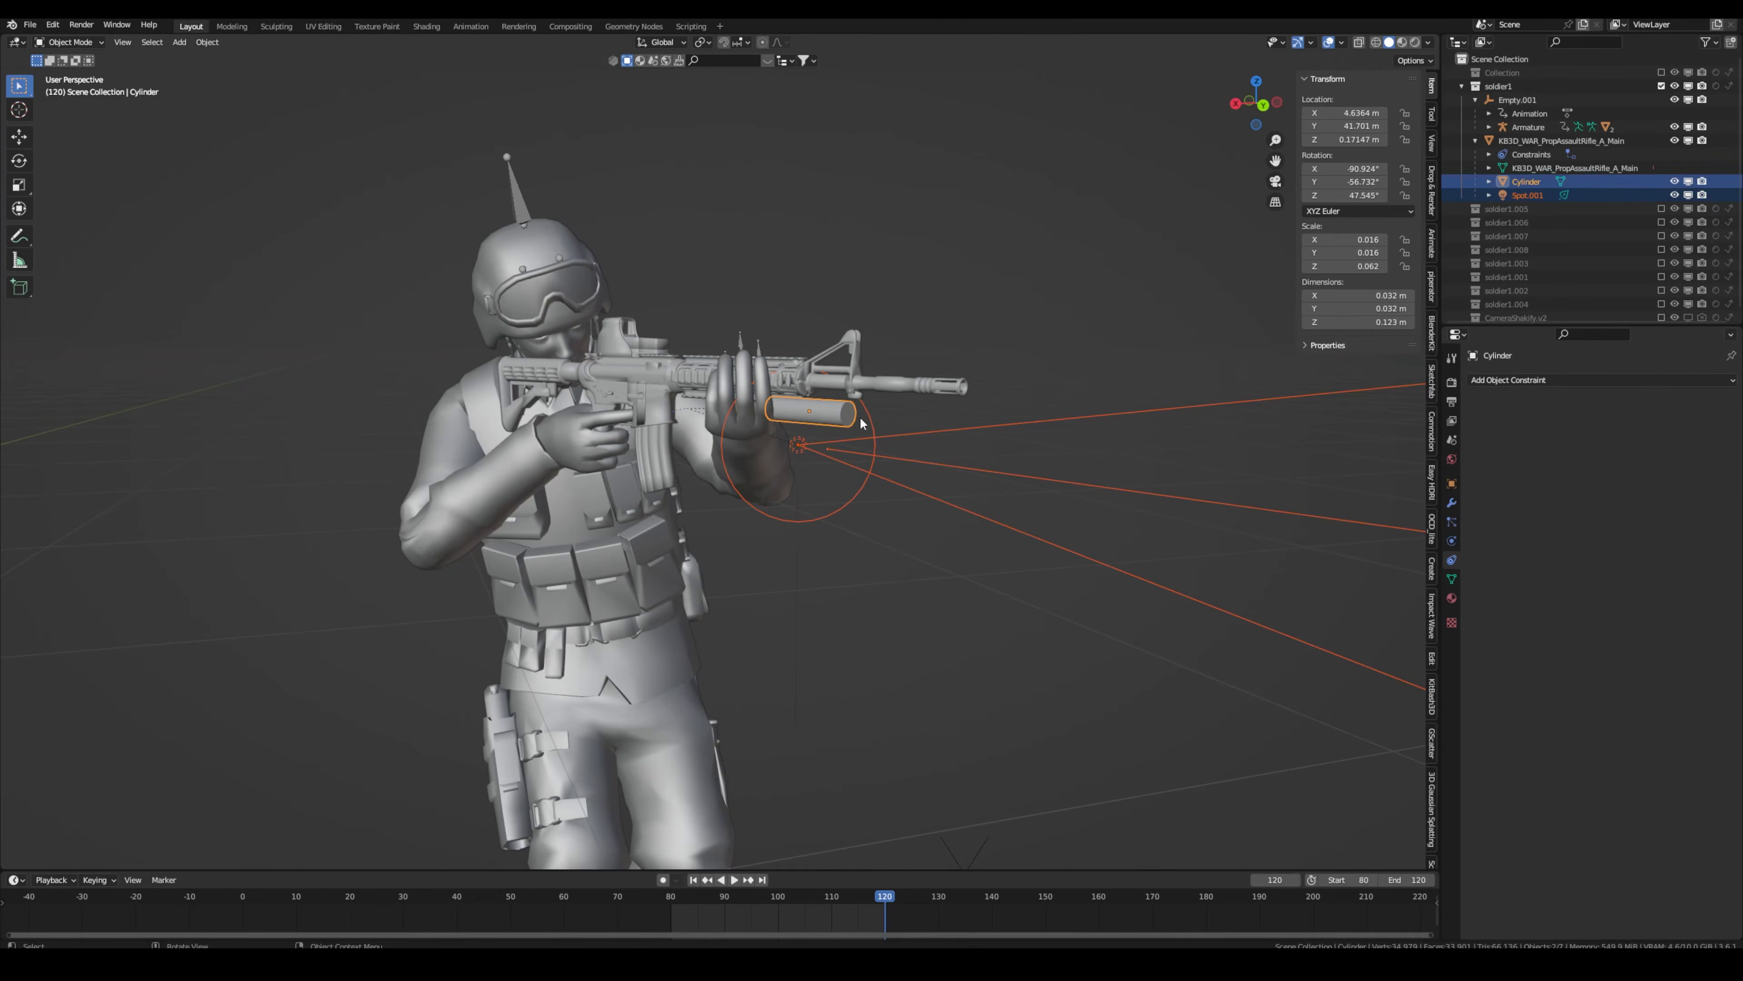
pyautogui.moveTo(875, 901)
pyautogui.mouseDown()
pyautogui.moveTo(605, 902)
pyautogui.moveTo(877, 896)
pyautogui.mouseUp()
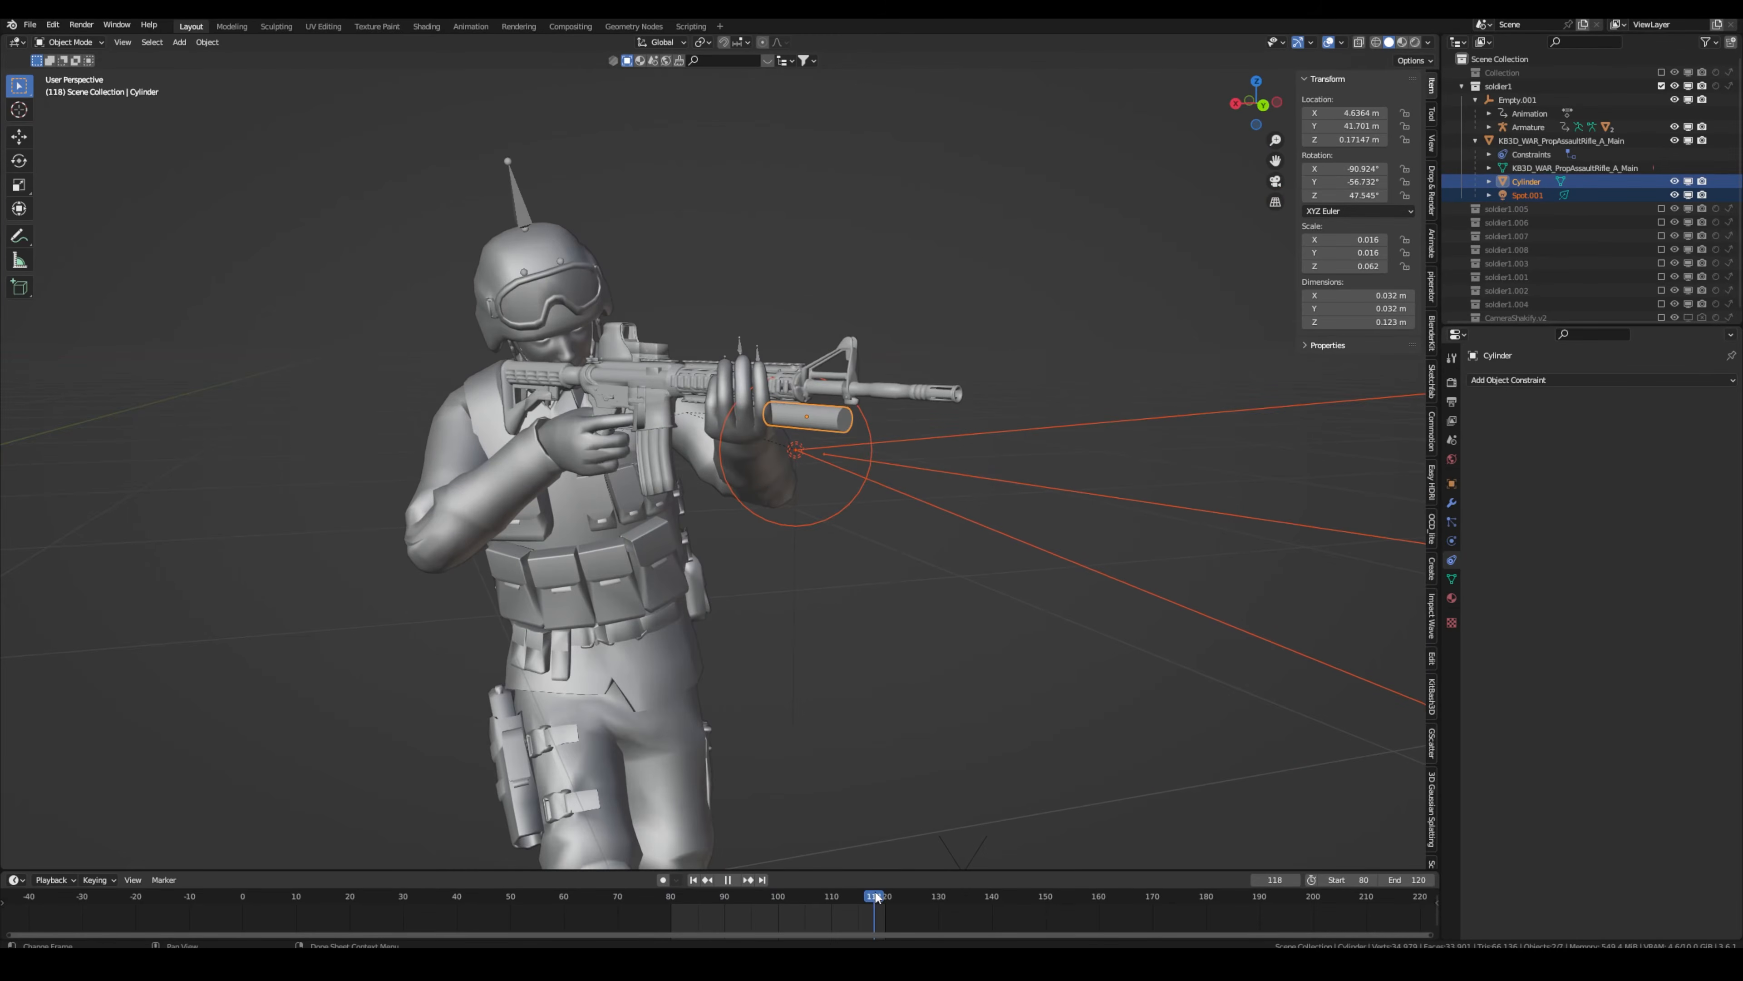
pyautogui.moveTo(941, 390); pyautogui.dragTo(858, 471, button='middle')
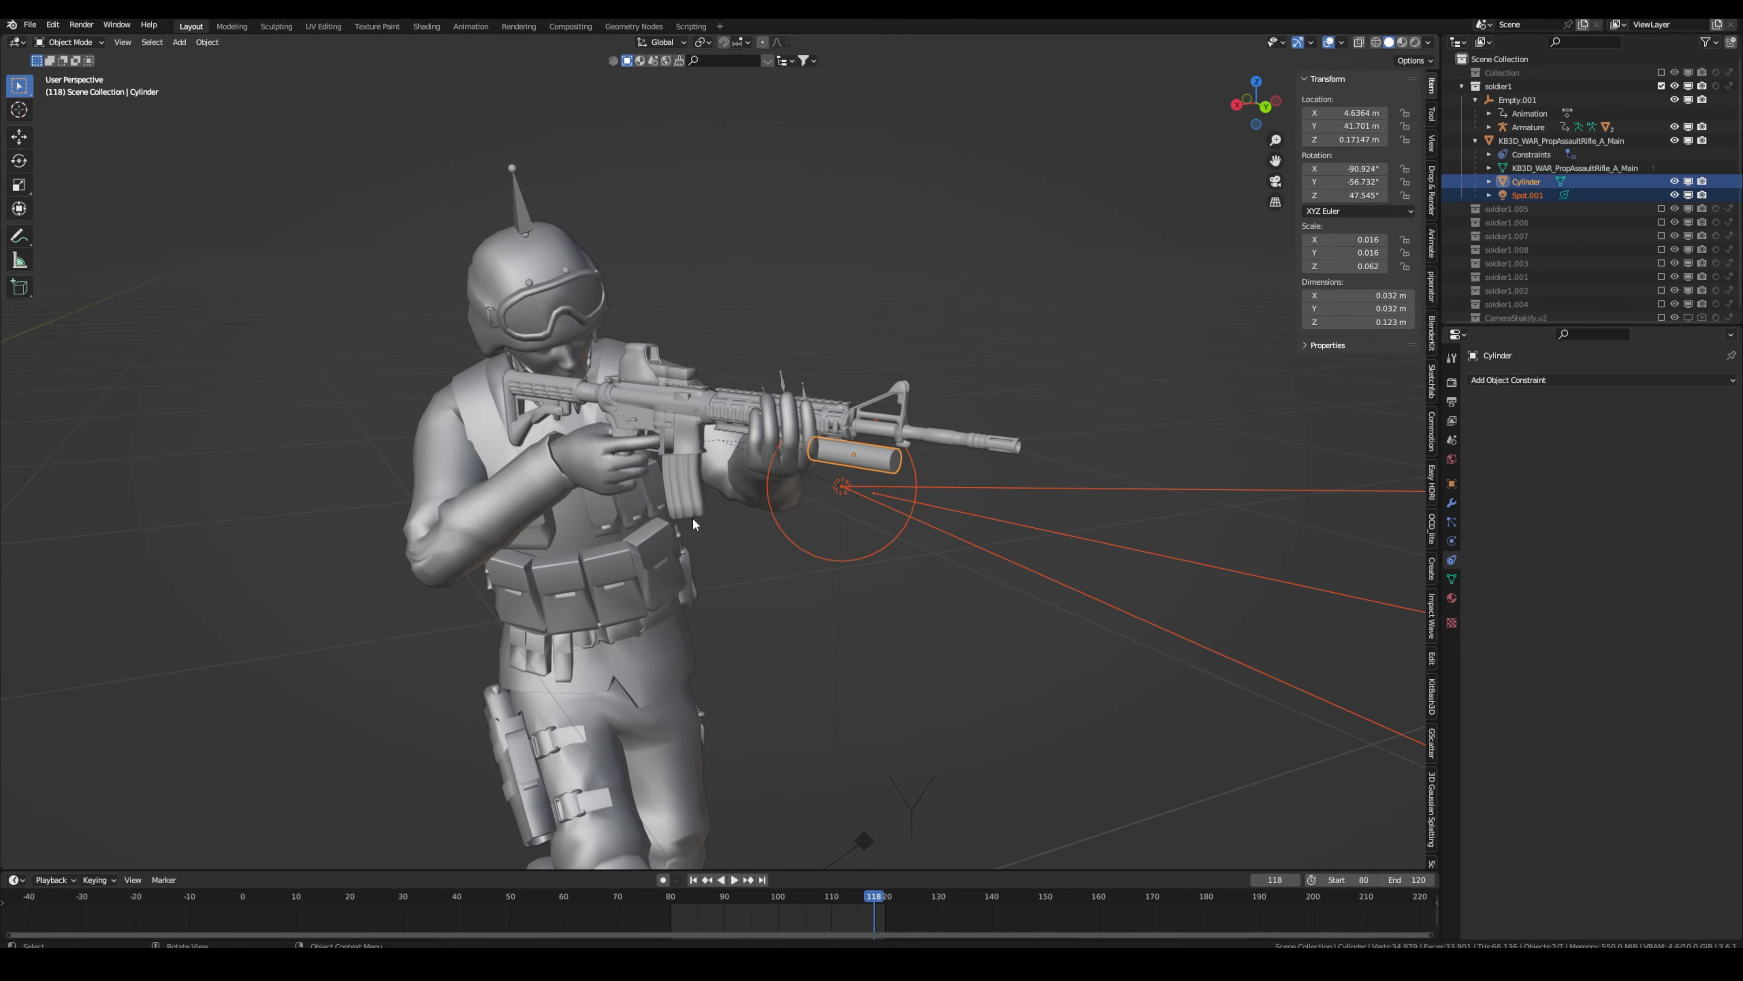
# Enable the soldier1.005 collection and the remaining soldier collections to display the full line of soldiers.
pyautogui.scroll(-8, 591, 460)
pyautogui.moveTo(749, 508); pyautogui.dragTo(716, 522, button='middle')
pyautogui.scroll(3, 740, 517)
pyautogui.scroll(-5, 716, 522)
pyautogui.click(1661, 208)
pyautogui.scroll(-5, 789, 481)
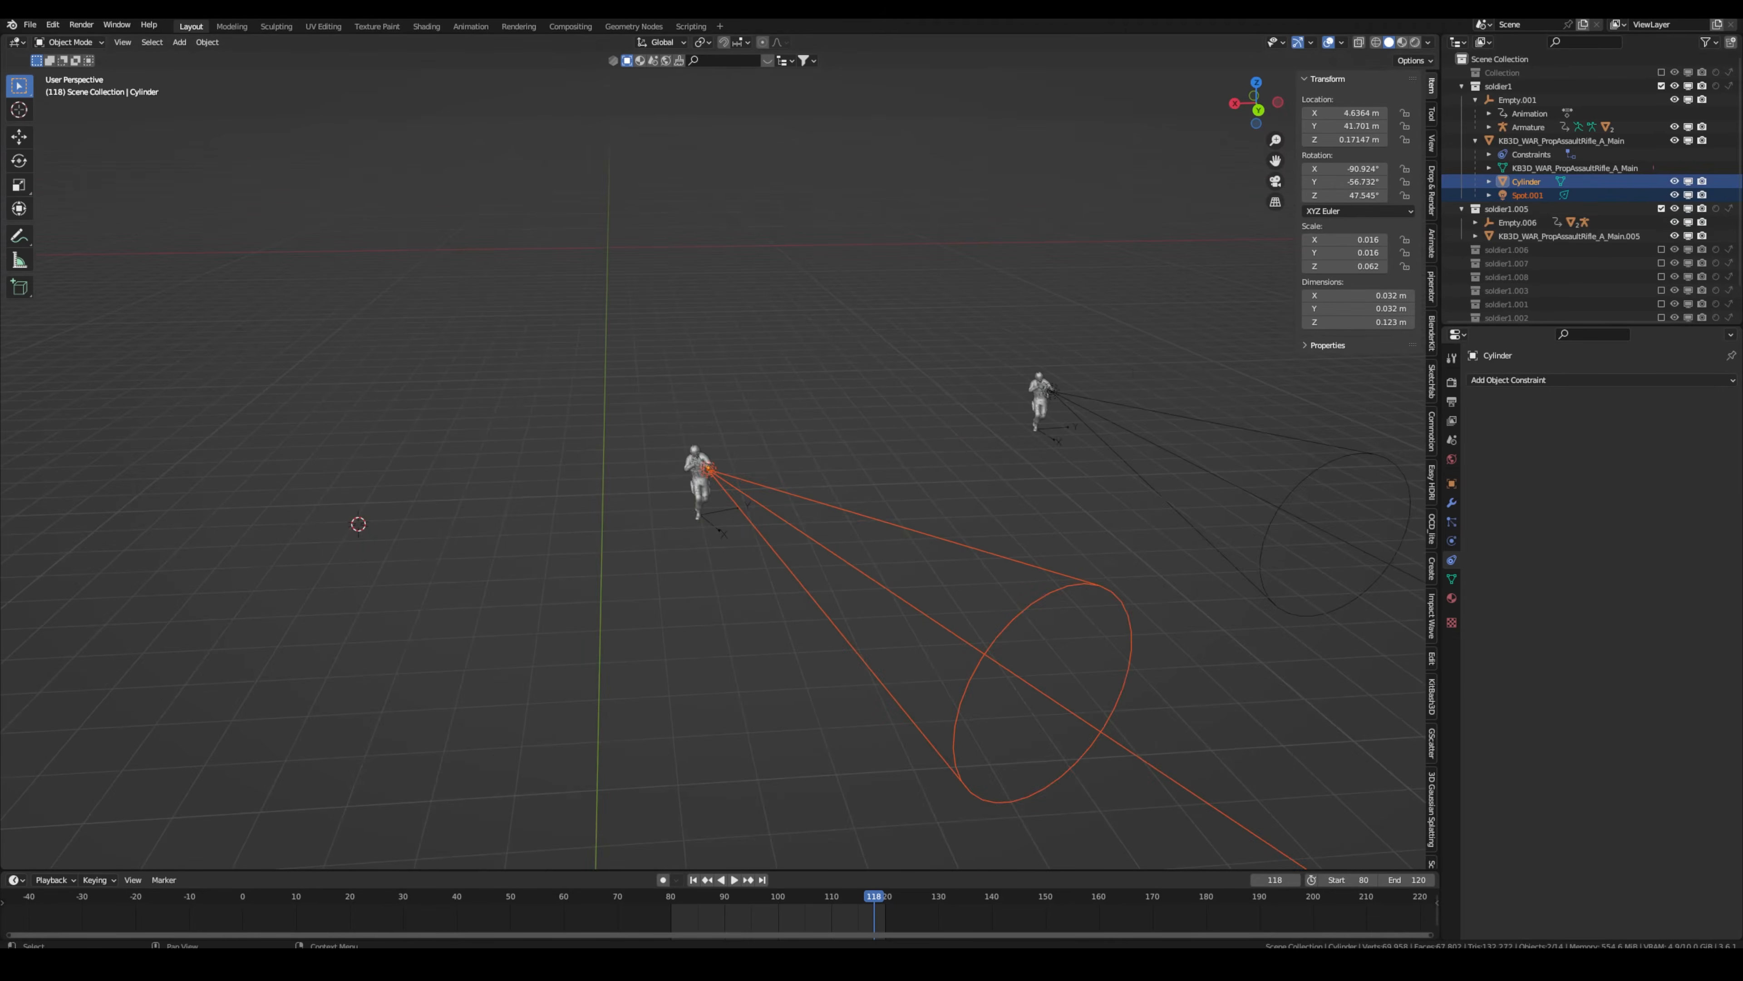
pyautogui.scroll(-3, 1661, 251)
pyautogui.moveTo(1661, 161); pyautogui.dragTo(1661, 243)
# Select individual soldiers in the middle of the line to examine their armatures and walk keyframes.
pyautogui.keyDown('shift'); pyautogui.moveTo(789, 467); pyautogui.dragTo(914, 396, button='middle'); pyautogui.keyUp('shift')
pyautogui.click(831, 399)
pyautogui.click(823, 387)
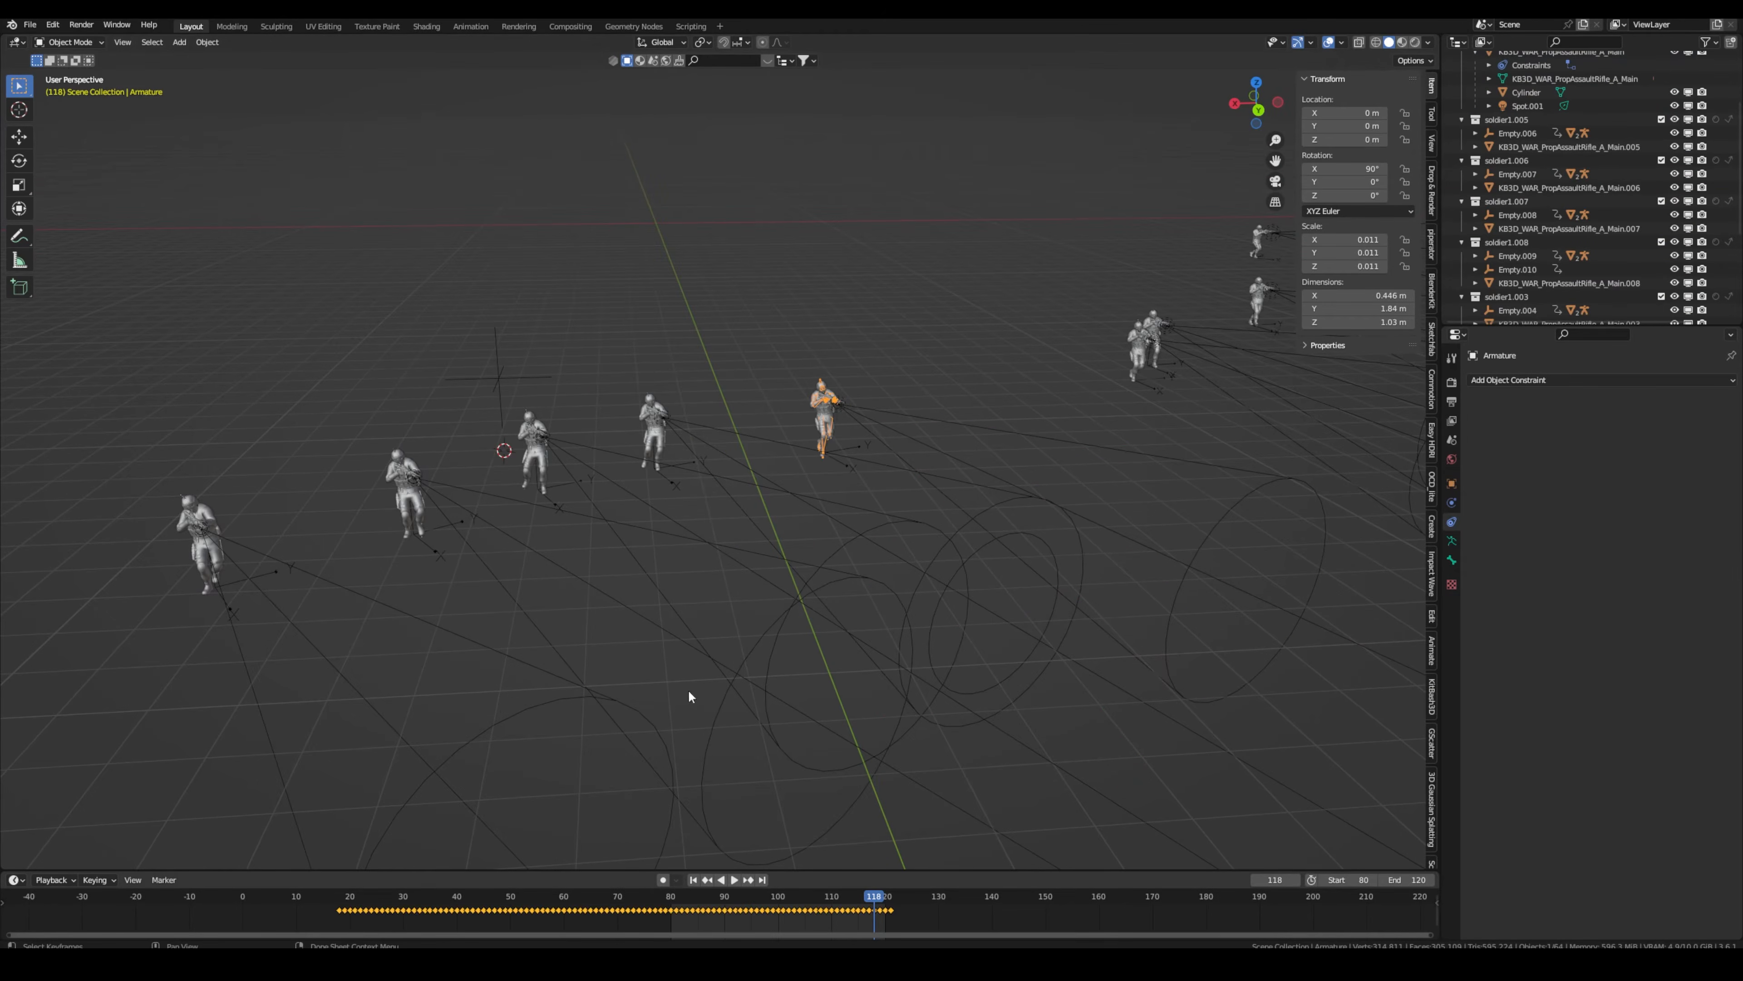
pyautogui.click(652, 413)
pyautogui.click(646, 417)
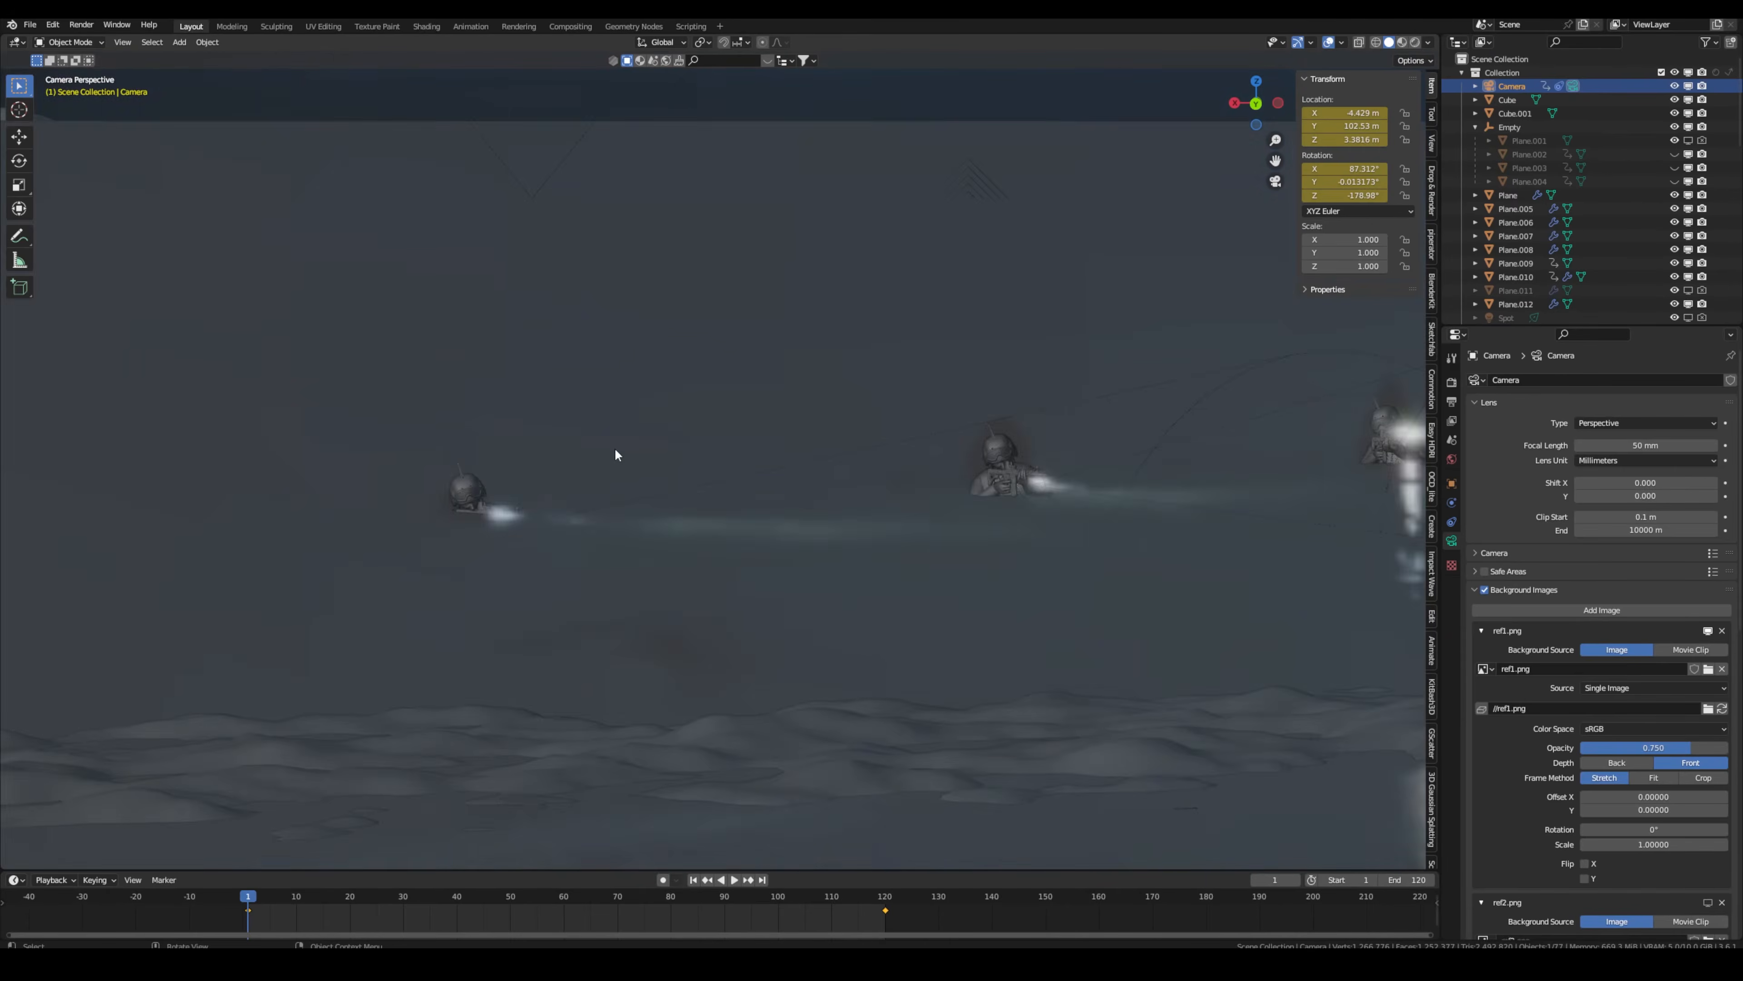
# Examine the soldiers' placement against the reference in the camera view, selecting the armature of the fifth soldier in the line.
pyautogui.scroll(2, 888, 459)
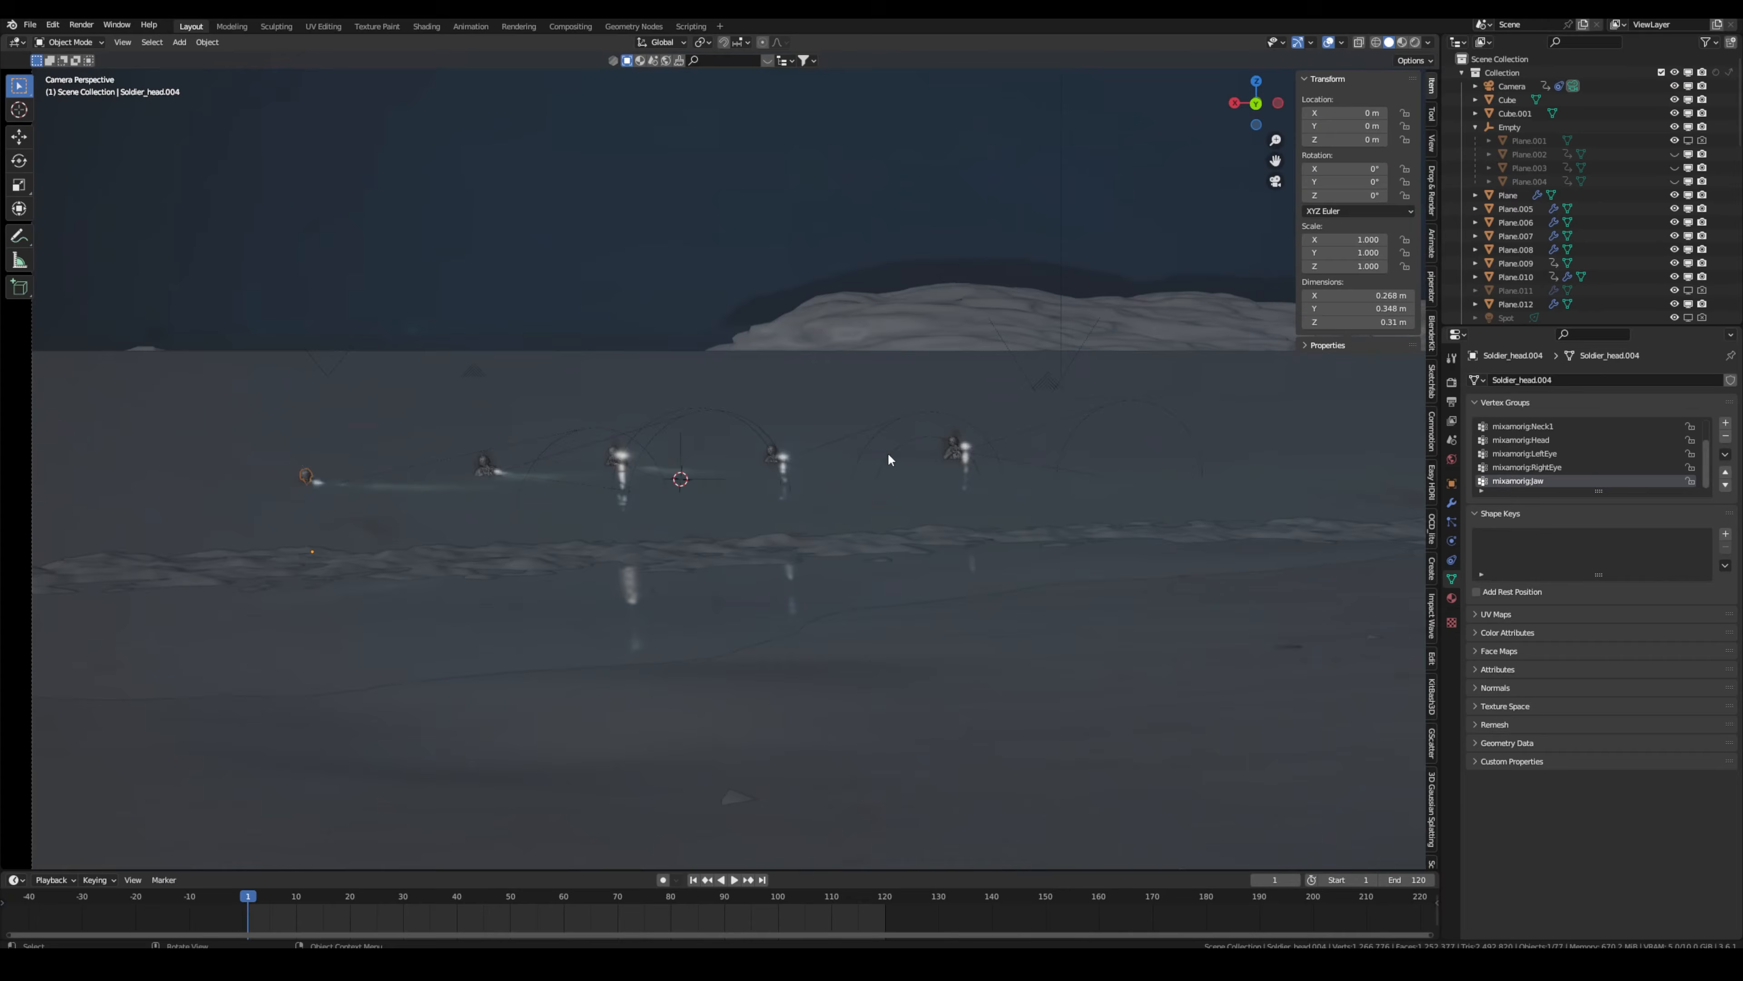
pyautogui.click(954, 443)
pyautogui.scroll(-3, 940, 467)
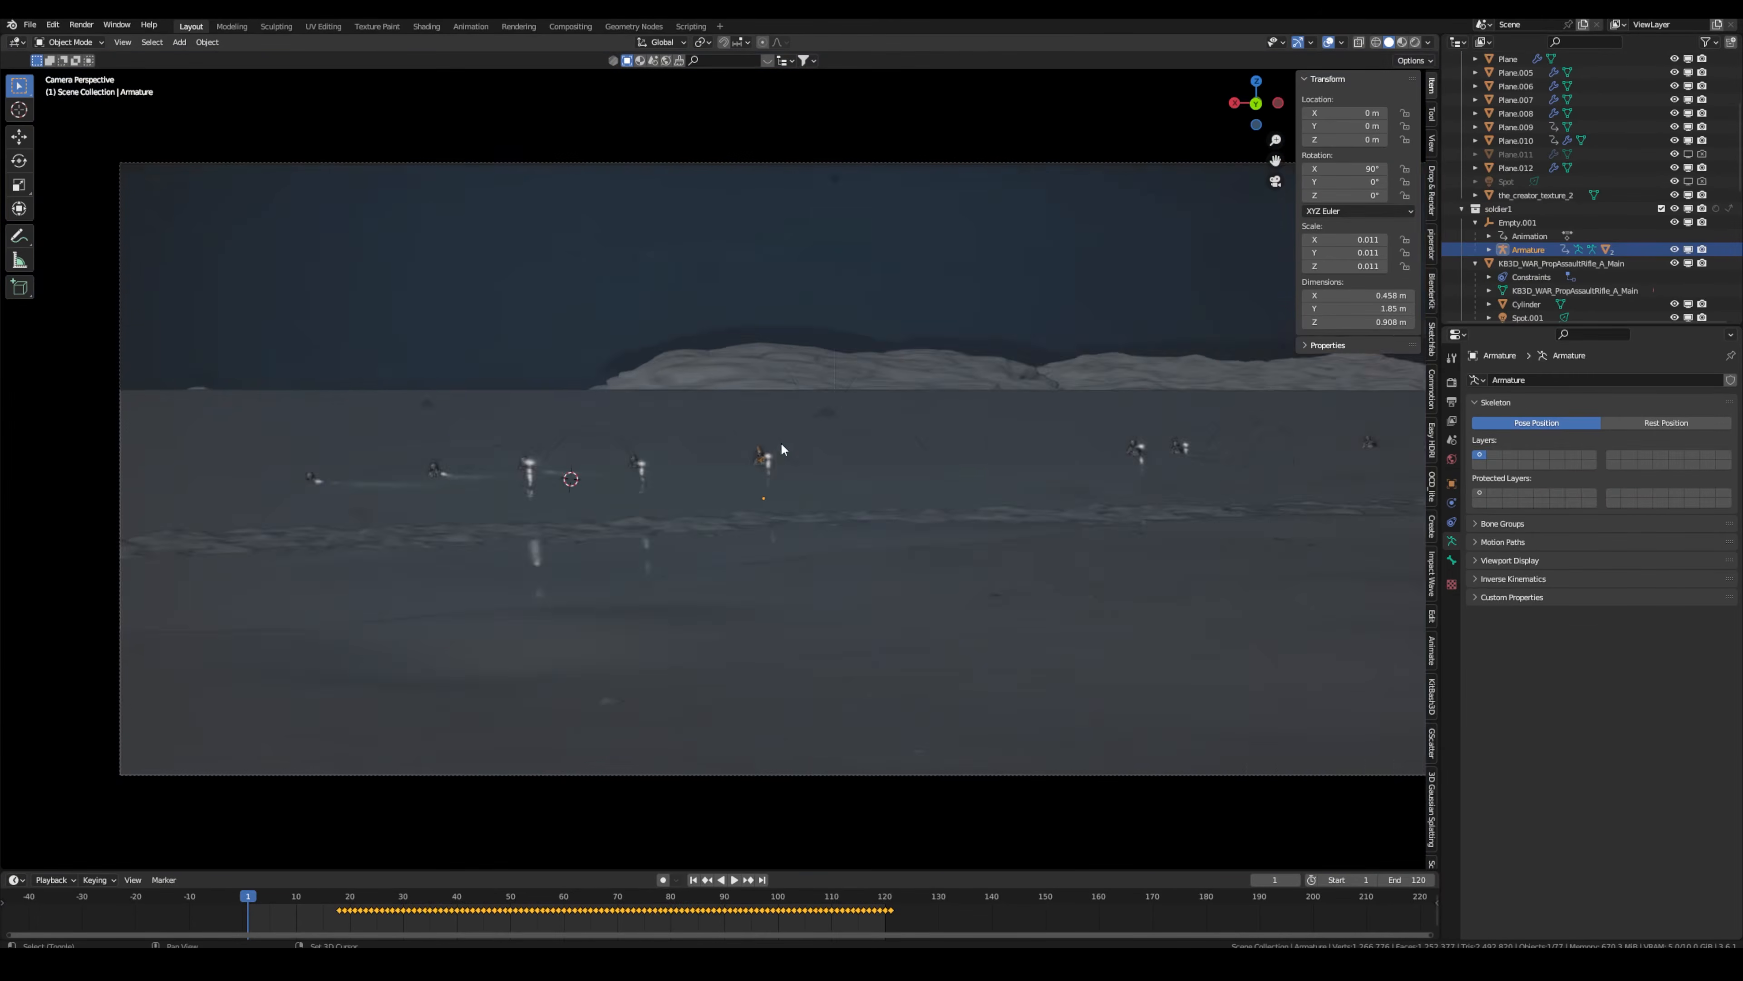
pyautogui.scroll(-2, 761, 443)
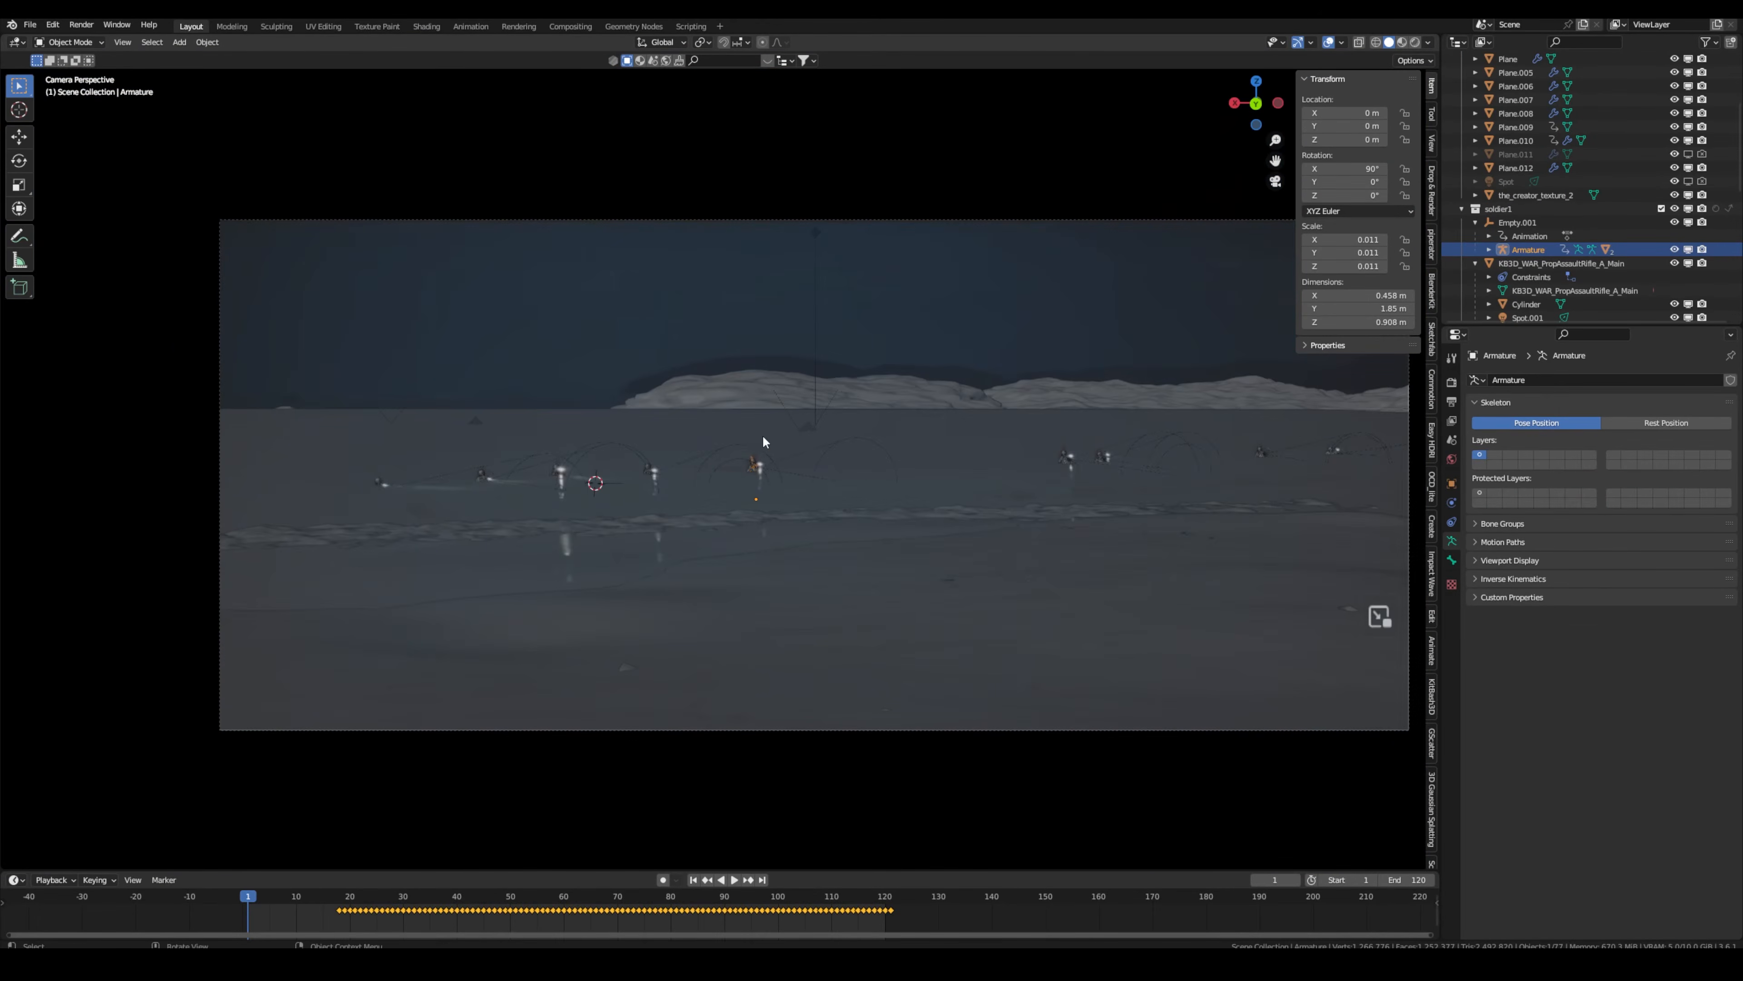
pyautogui.keyDown('shift'); pyautogui.moveTo(755, 424); pyautogui.dragTo(725, 451, button='middle'); pyautogui.keyUp('shift')
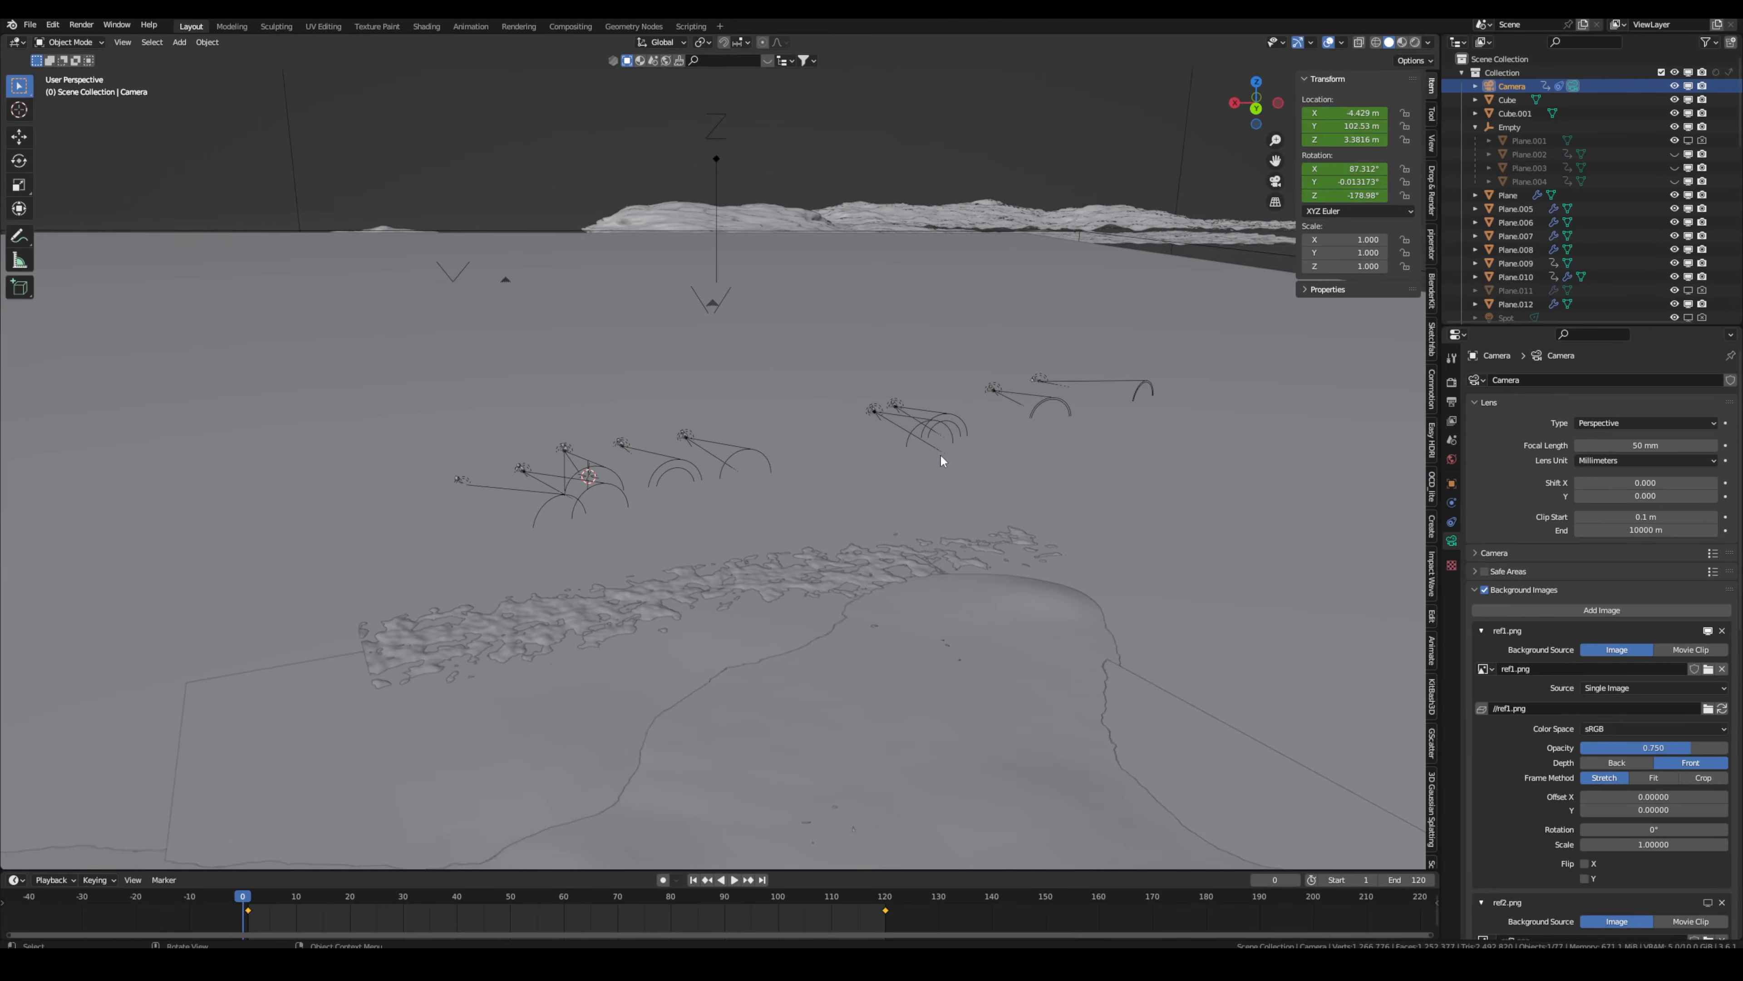
# Compare the frame 120 camera view with the ref2.png overlay and play back the camera animation.
pyautogui.scroll(-3, 1573, 687)
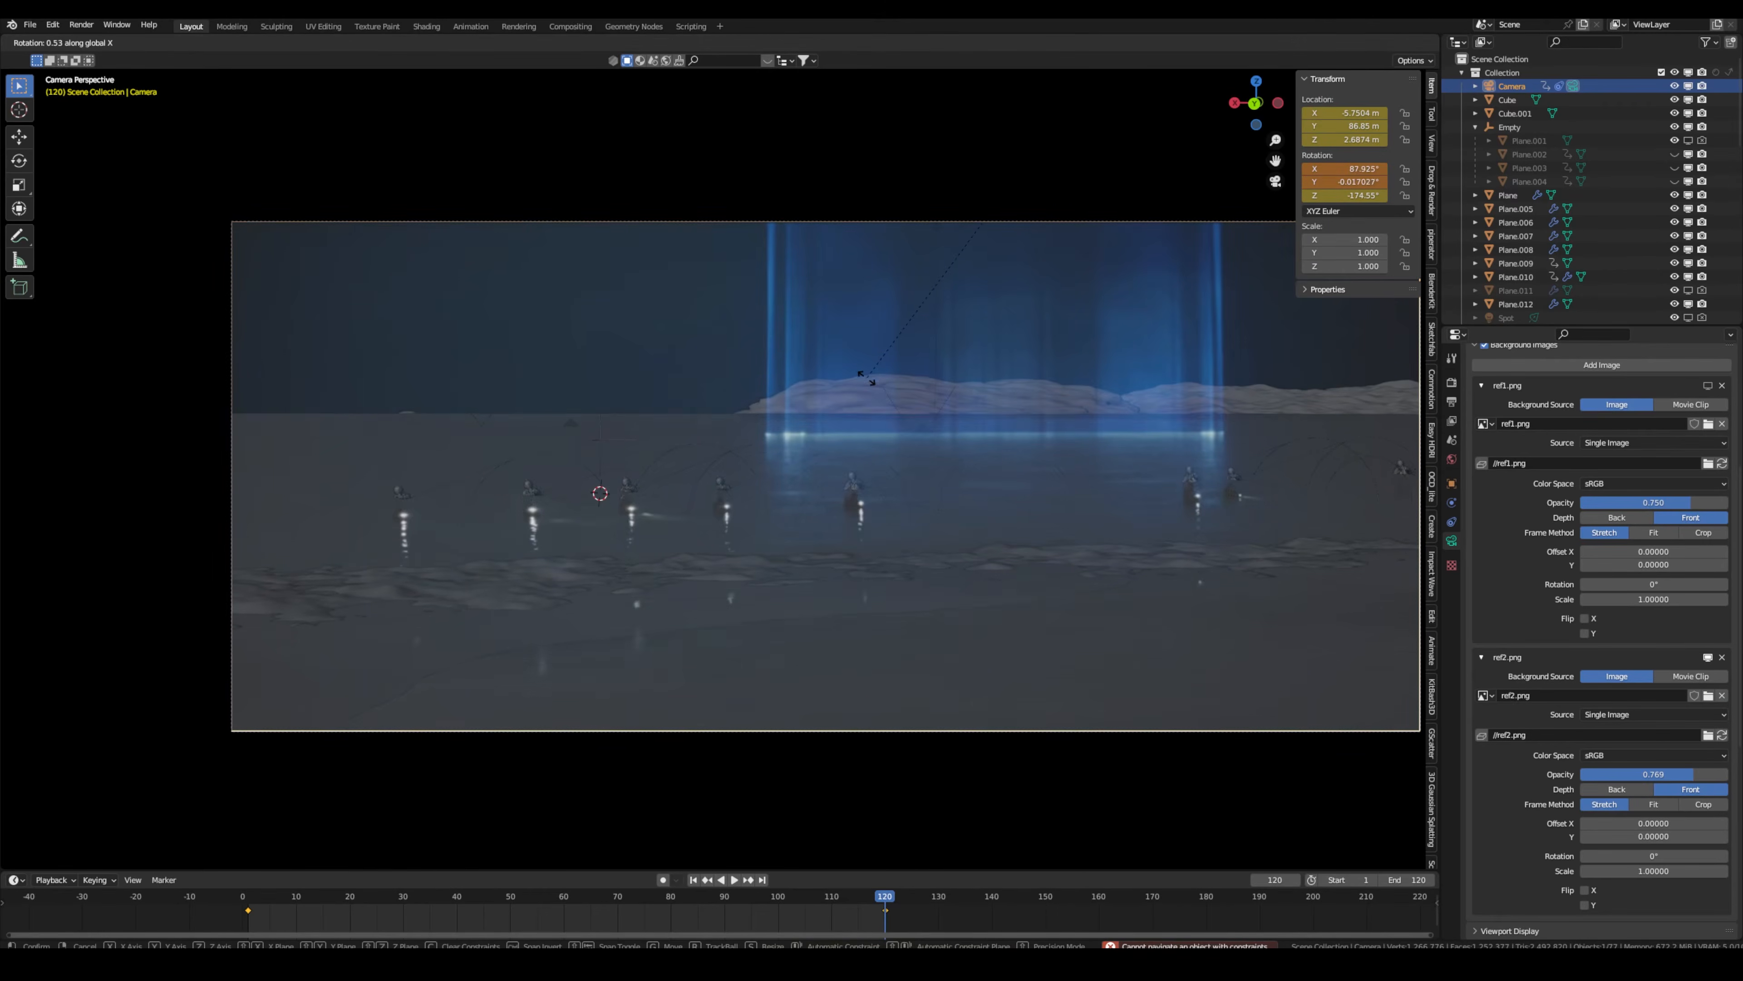
pyautogui.scroll(5, 769, 497)
pyautogui.scroll(-6, 865, 569)
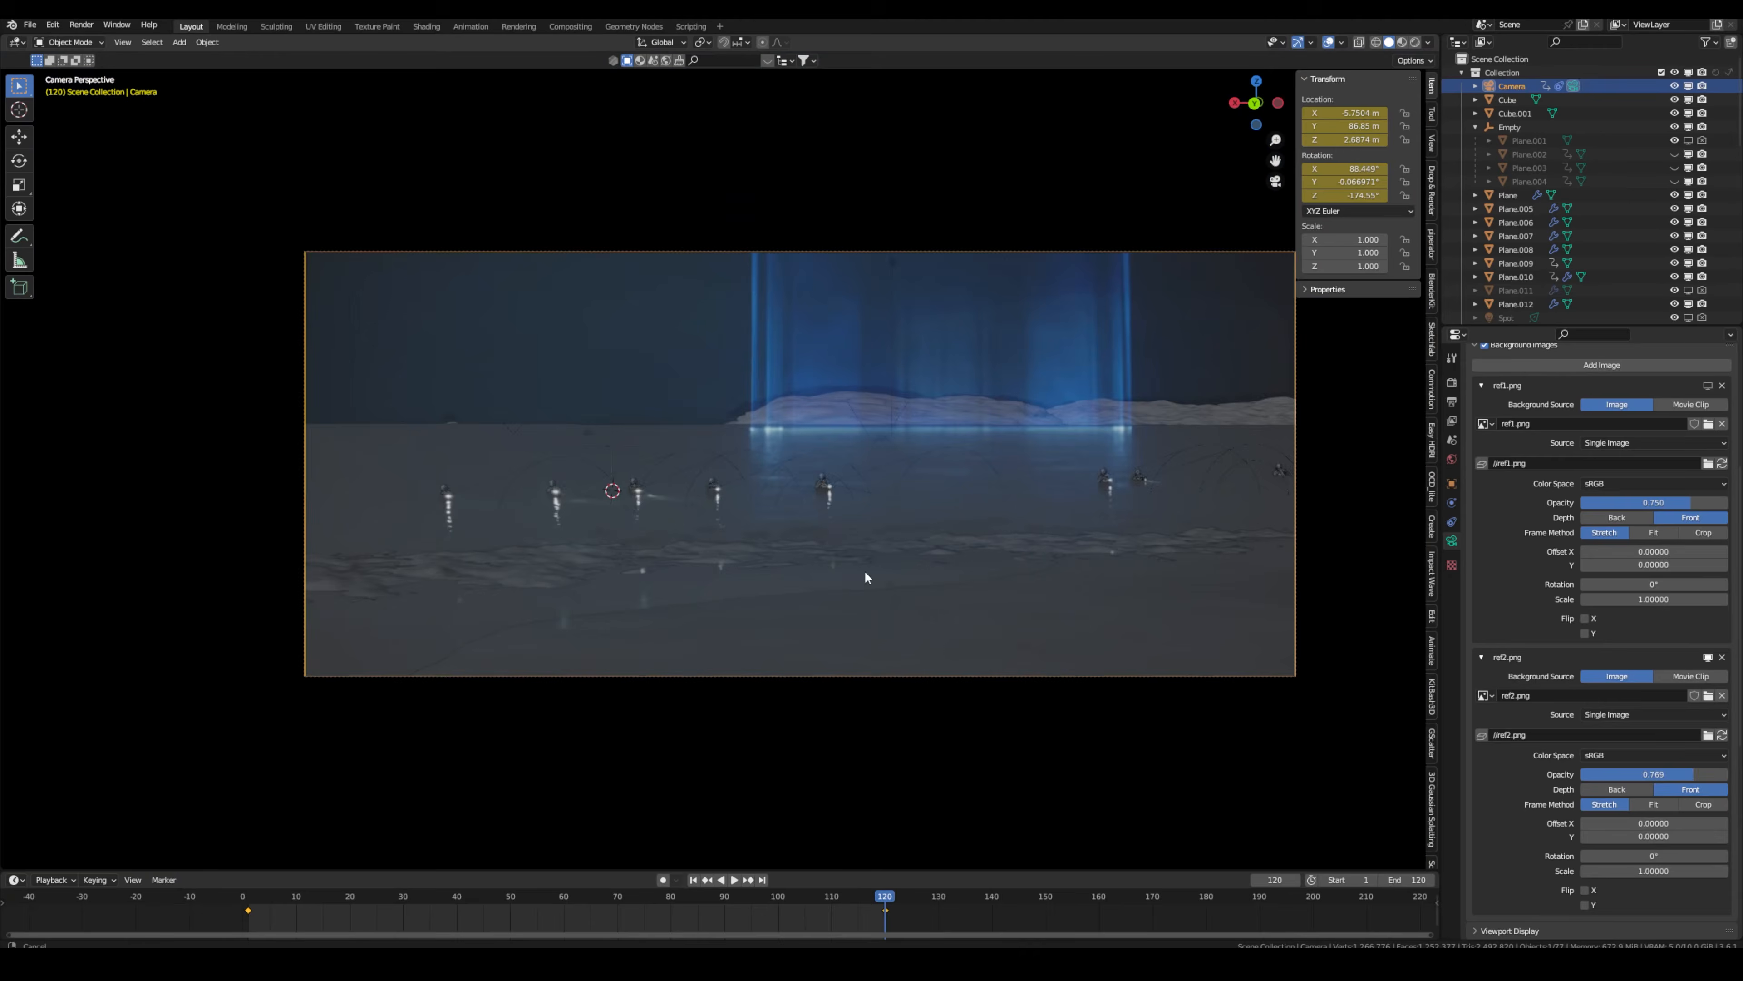
pyautogui.scroll(3, 865, 577)
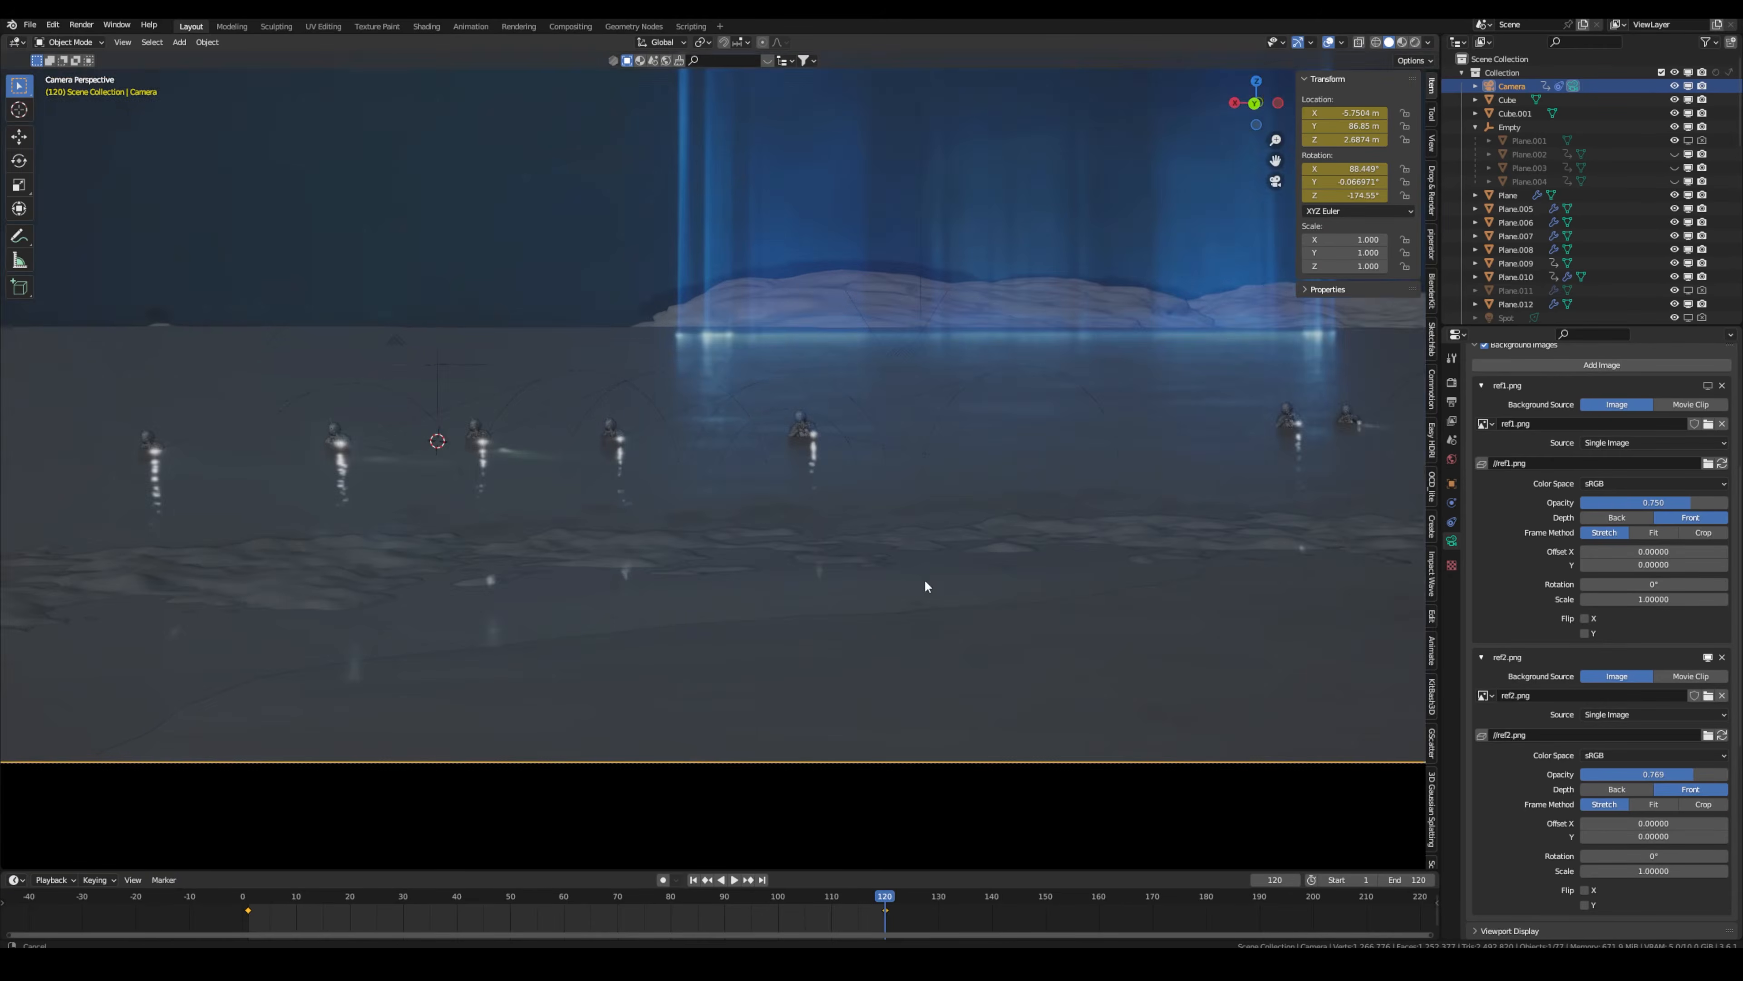
pyautogui.scroll(-1, 925, 579)
pyautogui.press('space')
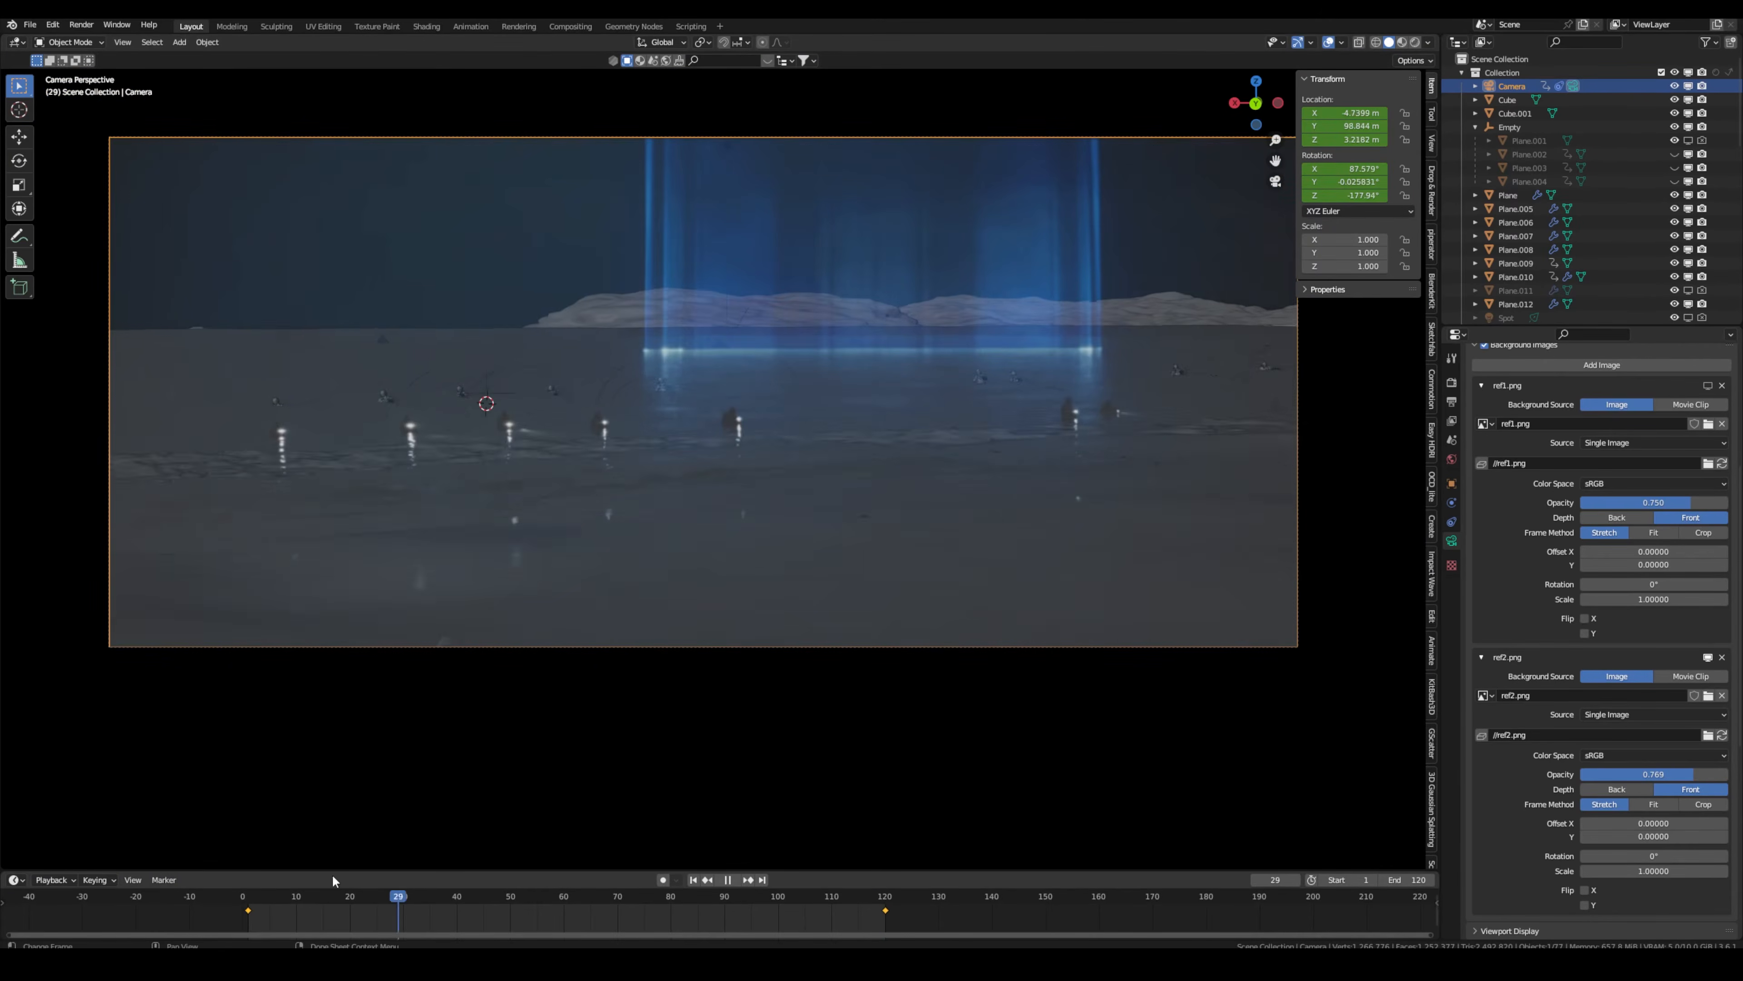
# Watch the camera move from outside the camera, return to the camera view at frame 120 and select the rifle light Spot.004.
pyautogui.press('KP_0')
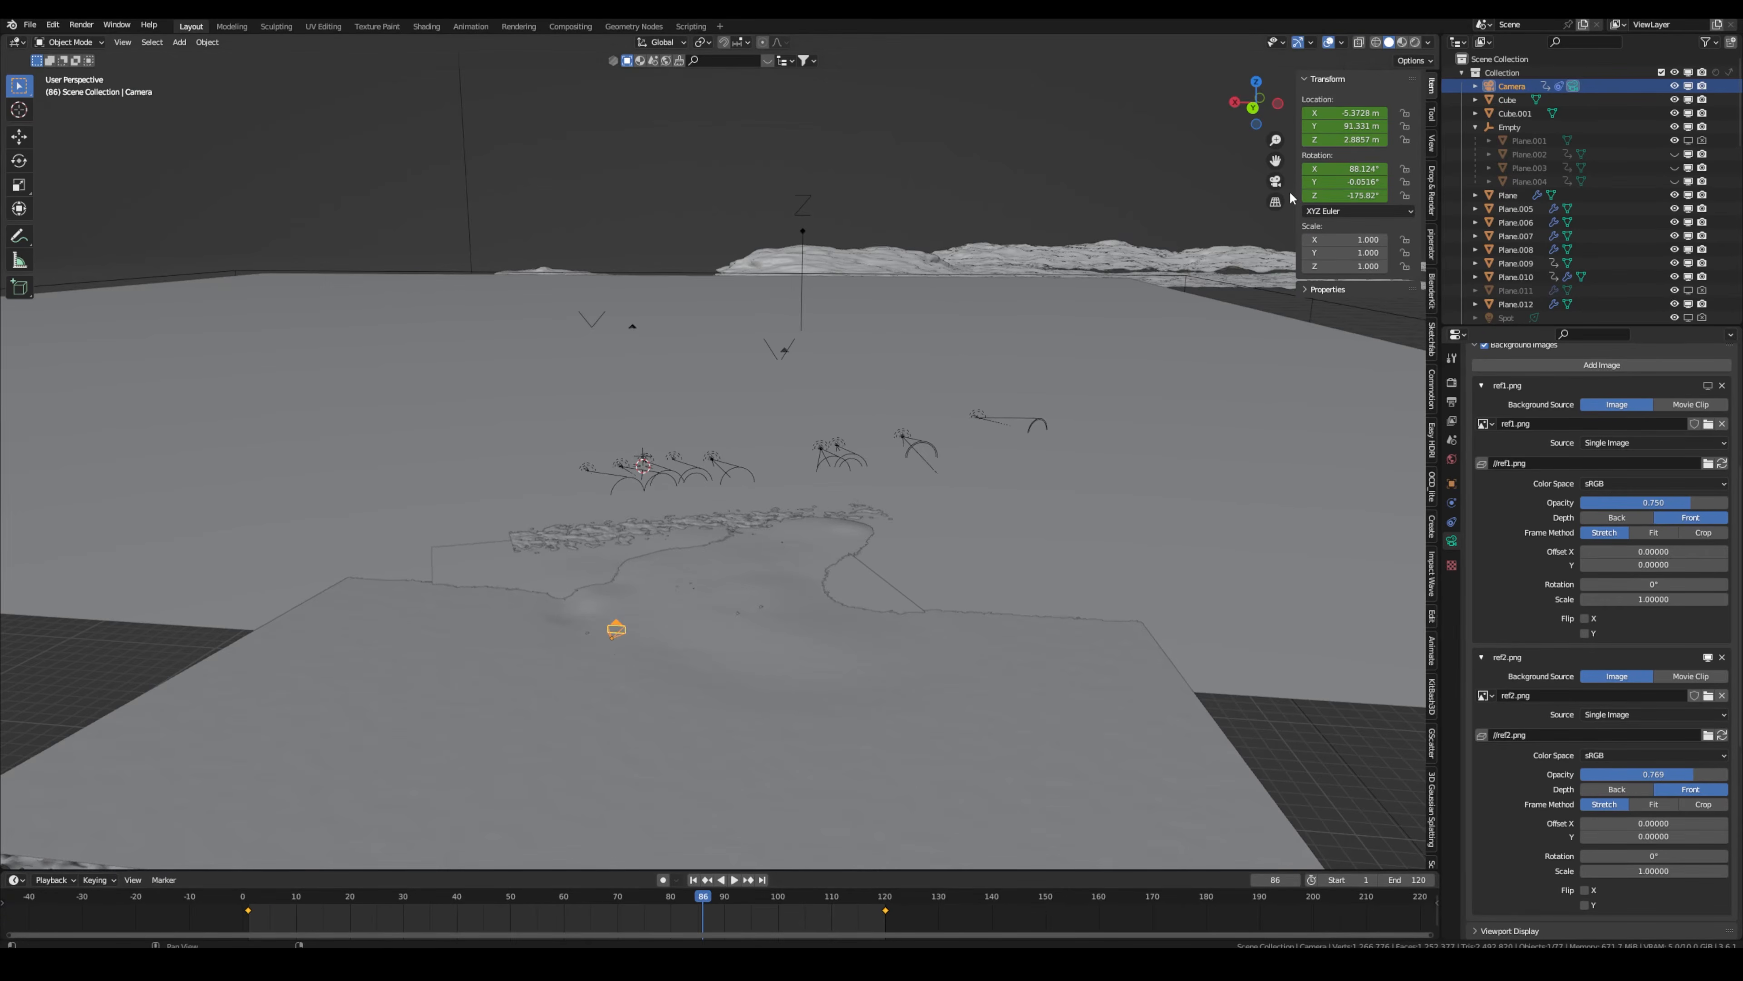
pyautogui.press('KP_0')
pyautogui.click(887, 903)
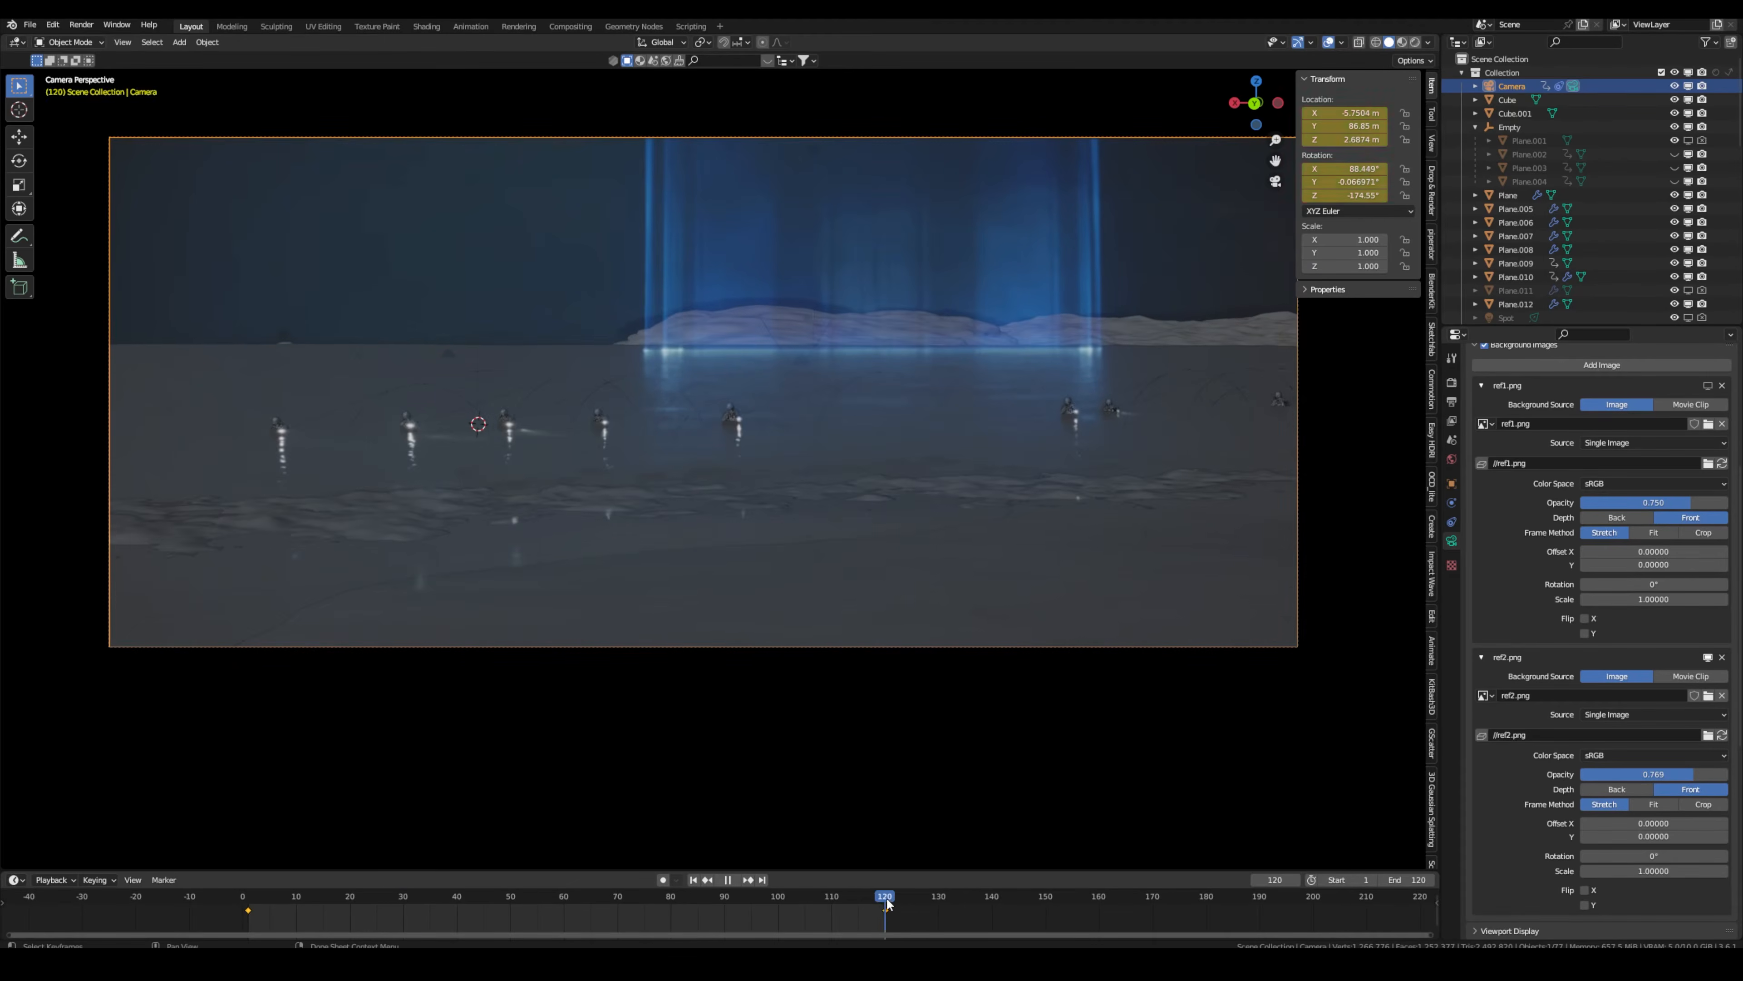
pyautogui.scroll(3, 753, 378)
pyautogui.click(741, 382)
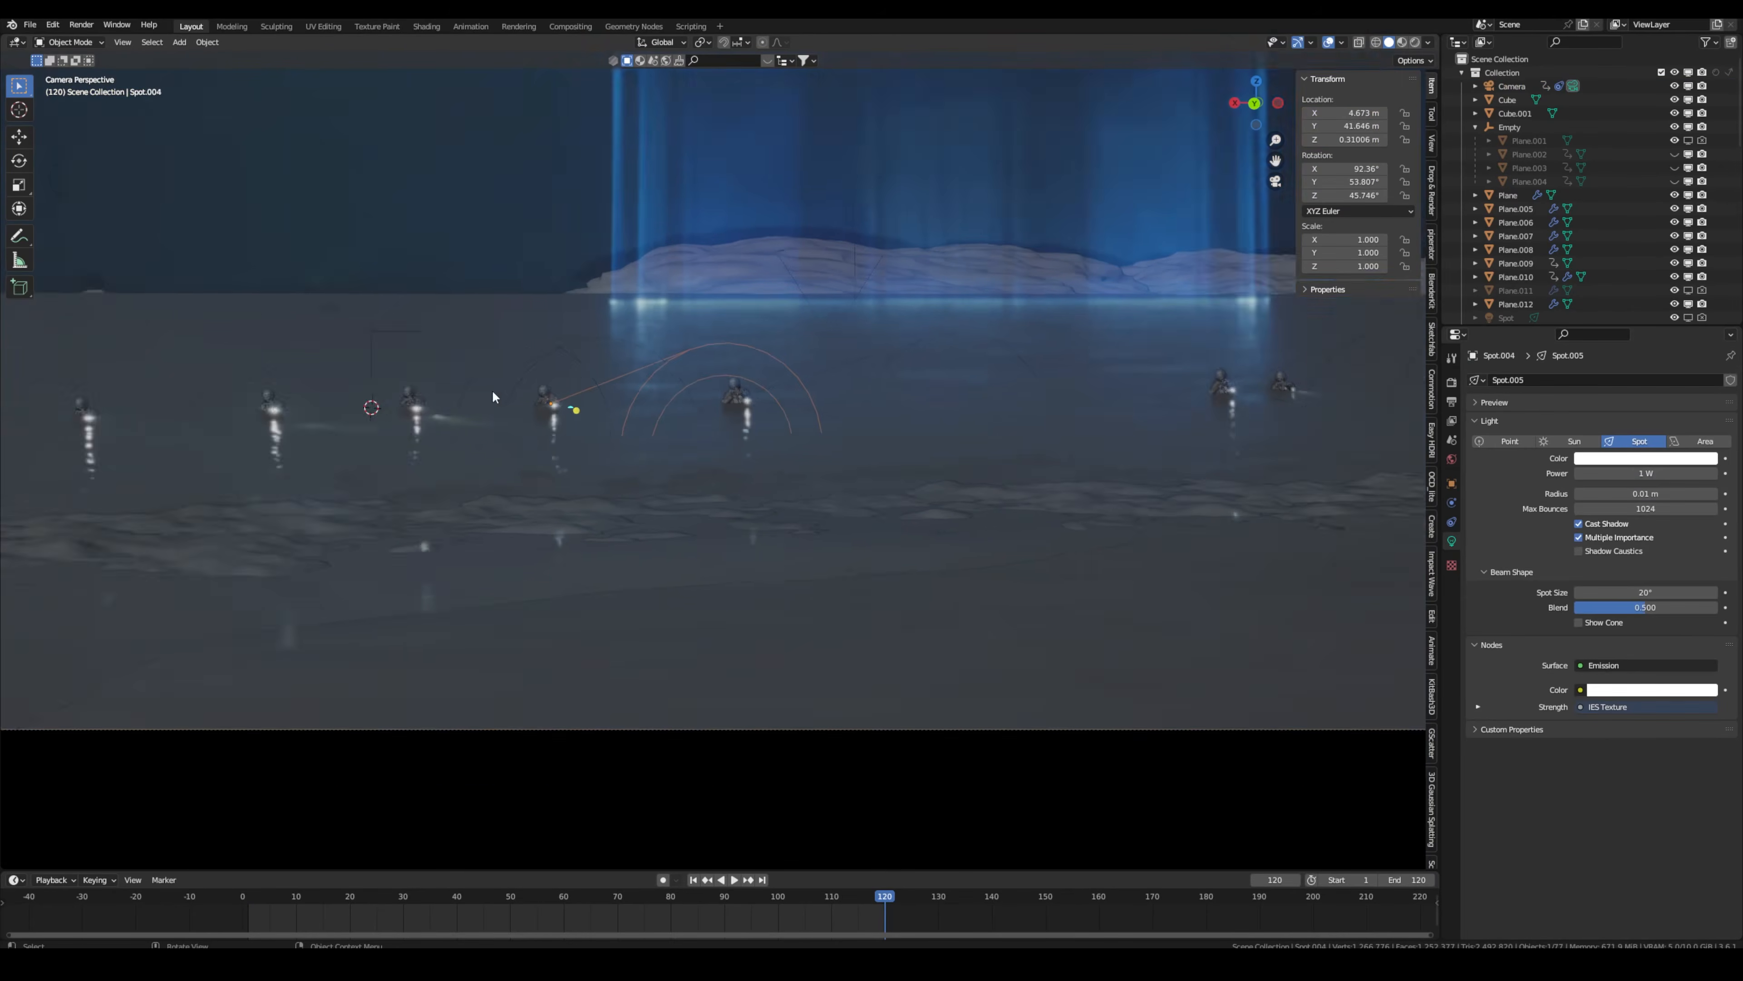
# Examine the line of soldiers and their rifle lights up close against the ref2.png overlay at frame 120.
pyautogui.keyDown('shift'); pyautogui.moveTo(744, 379); pyautogui.dragTo(867, 388, button='middle'); pyautogui.keyUp('shift')
pyautogui.scroll(2, 511, 407)
pyautogui.keyDown('shift'); pyautogui.moveTo(510, 407); pyautogui.dragTo(475, 440, button='middle'); pyautogui.keyUp('shift')
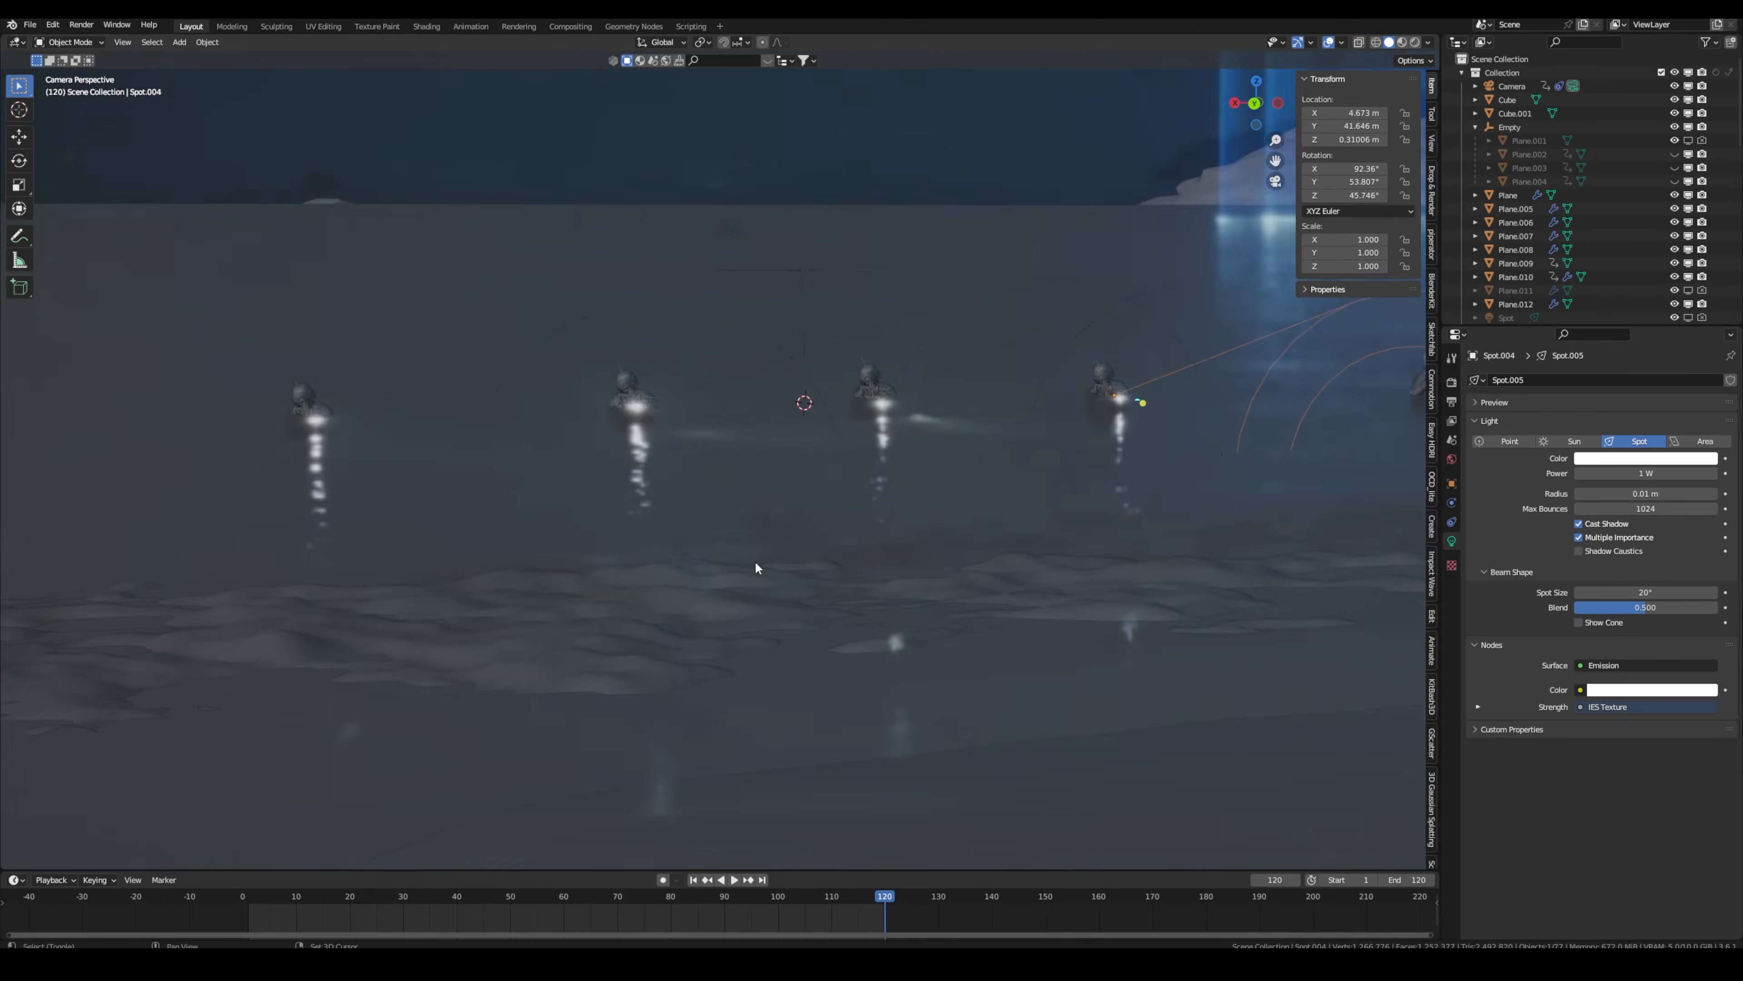
pyautogui.scroll(-3, 751, 568)
pyautogui.scroll(5, 654, 510)
pyautogui.scroll(-3, 683, 508)
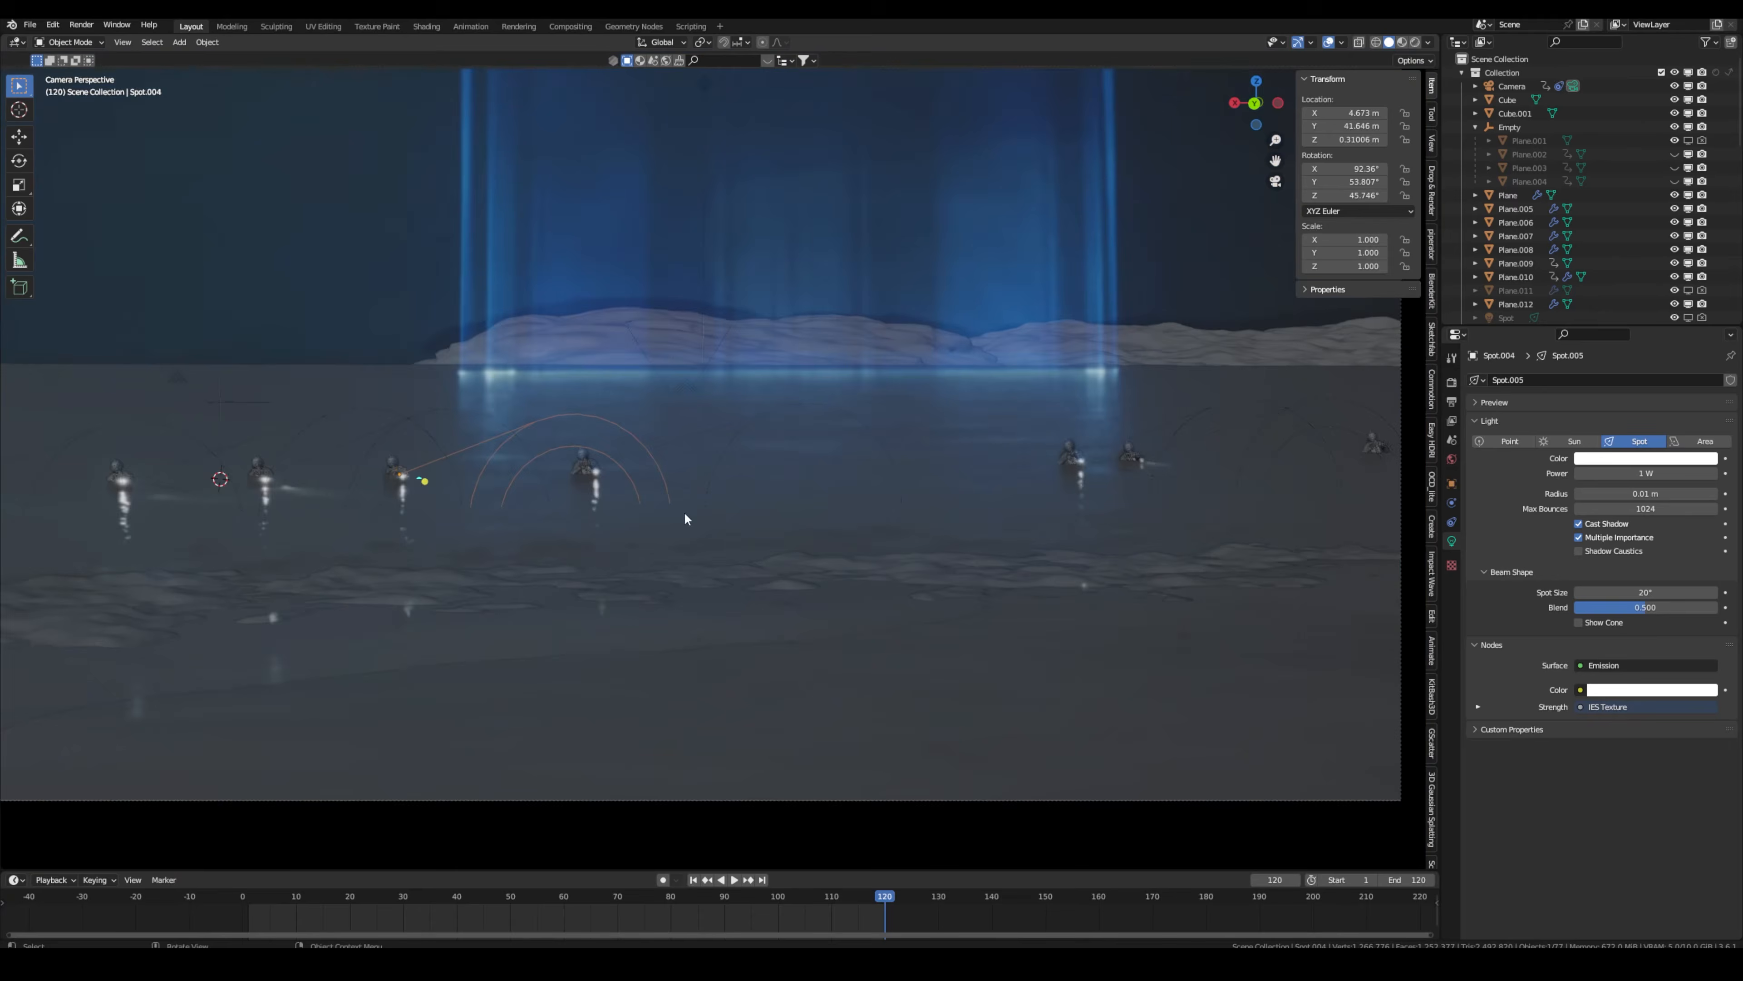
pyautogui.scroll(2, 845, 481)
pyautogui.scroll(-2, 506, 473)
pyautogui.scroll(1, 459, 403)
pyautogui.scroll(-2, 459, 397)
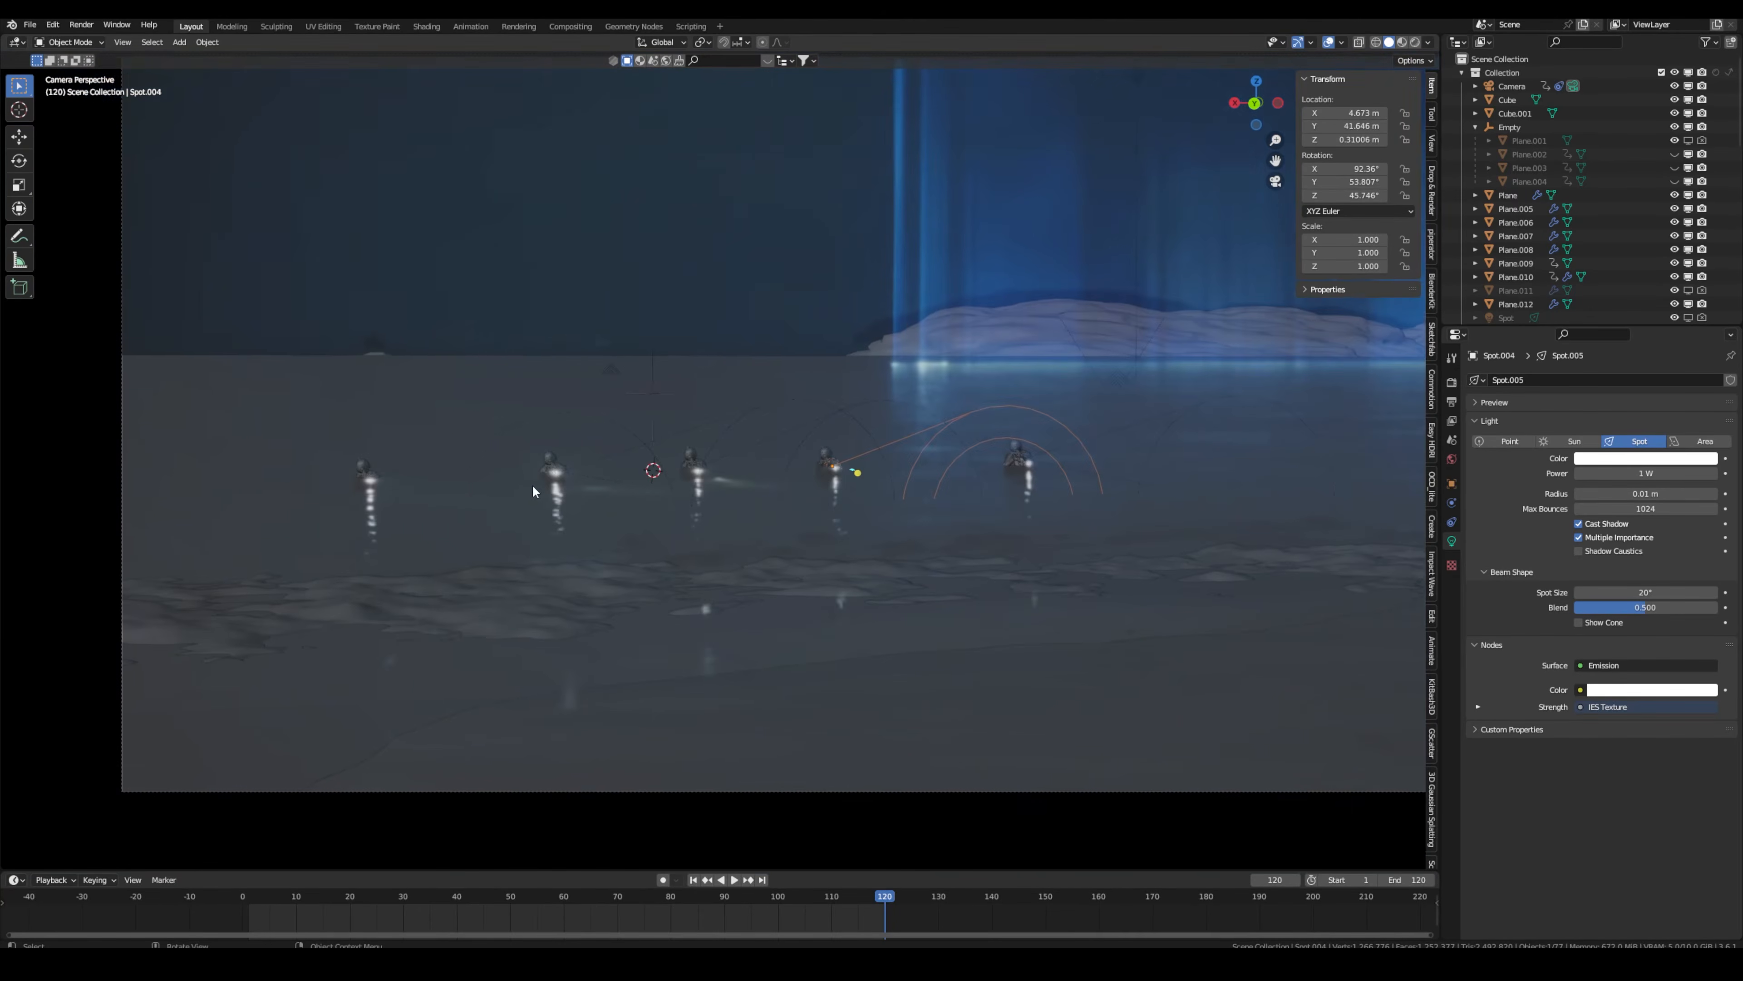
pyautogui.keyDown('shift'); pyautogui.moveTo(532, 484); pyautogui.dragTo(491, 481, button='middle'); pyautogui.keyUp('shift')
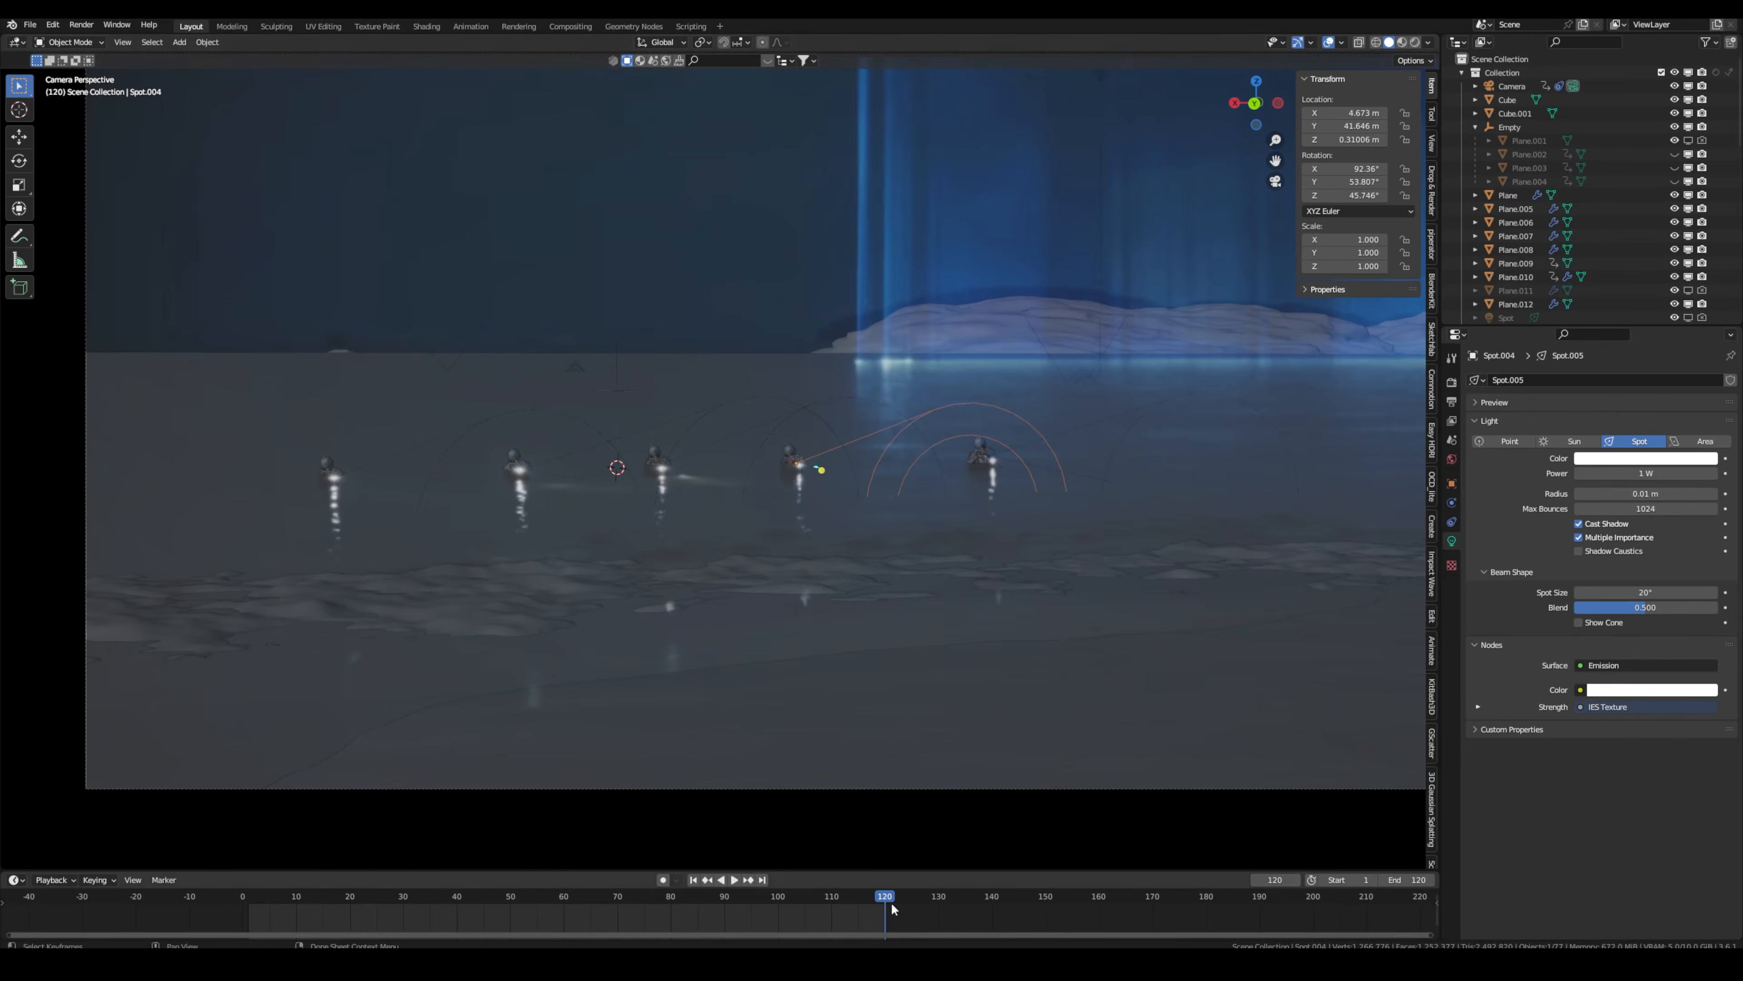
# Play back and scrub through the camera animation to check the camera movement and its shake.
pyautogui.moveTo(893, 909); pyautogui.dragTo(525, 901)
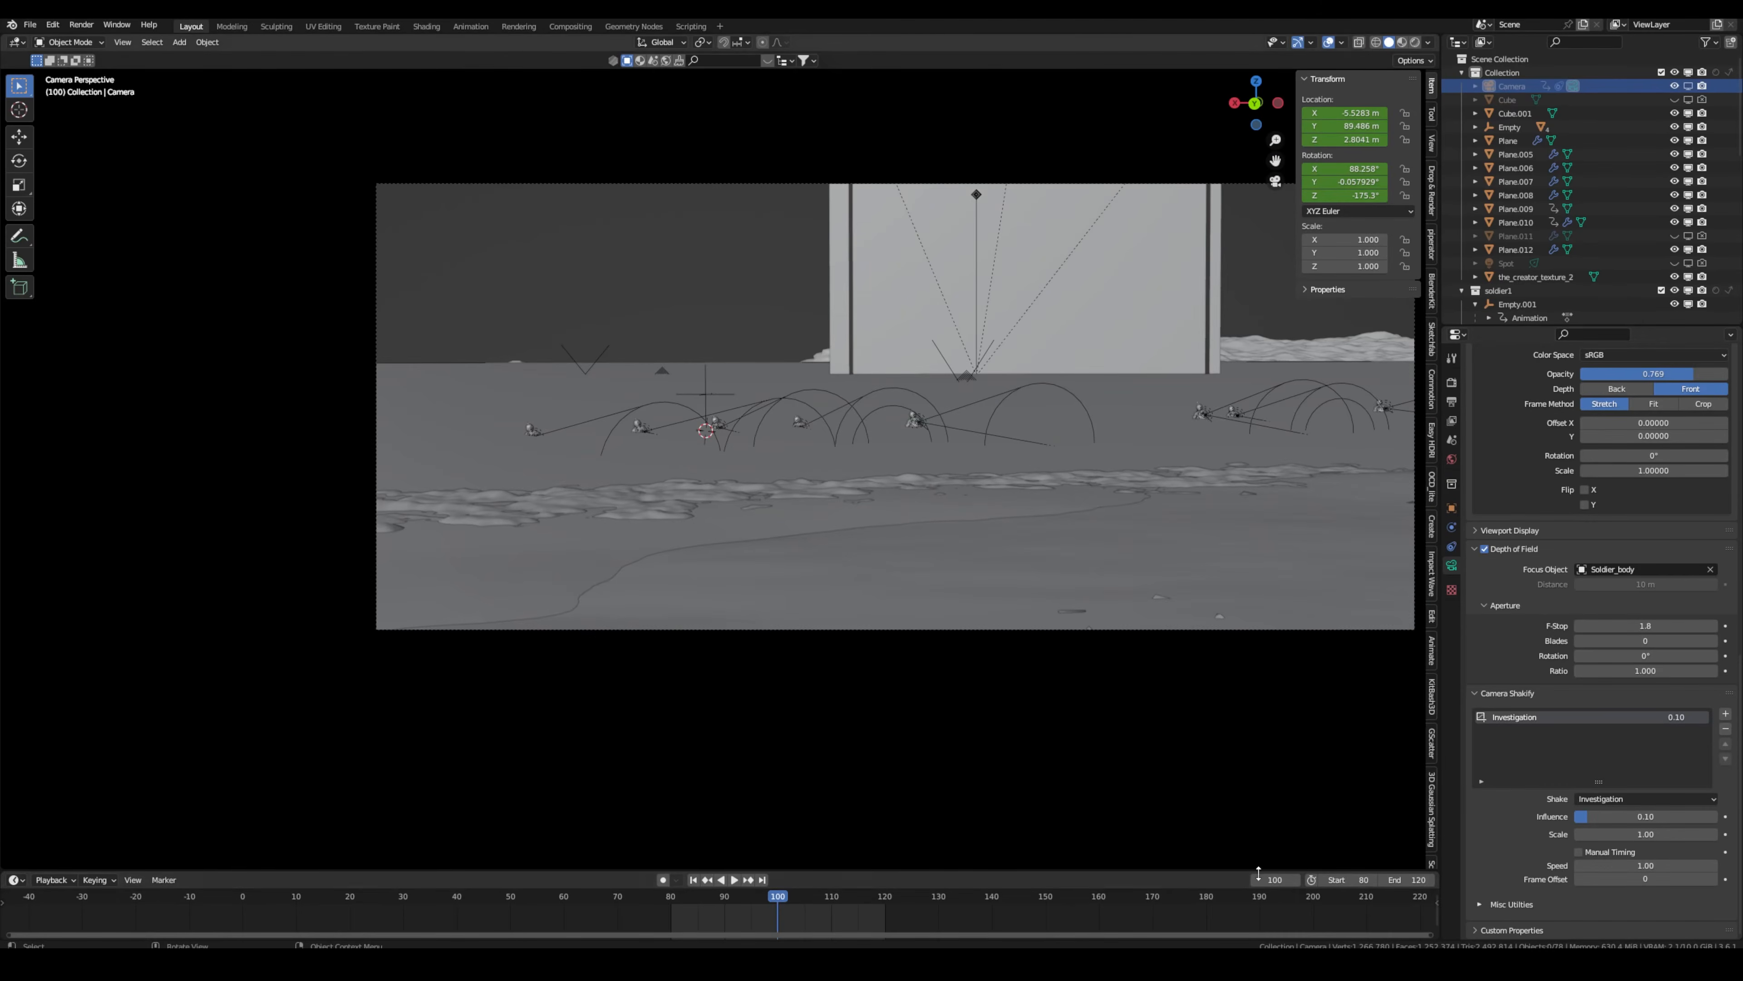
pyautogui.press('Return')
pyautogui.press('space')
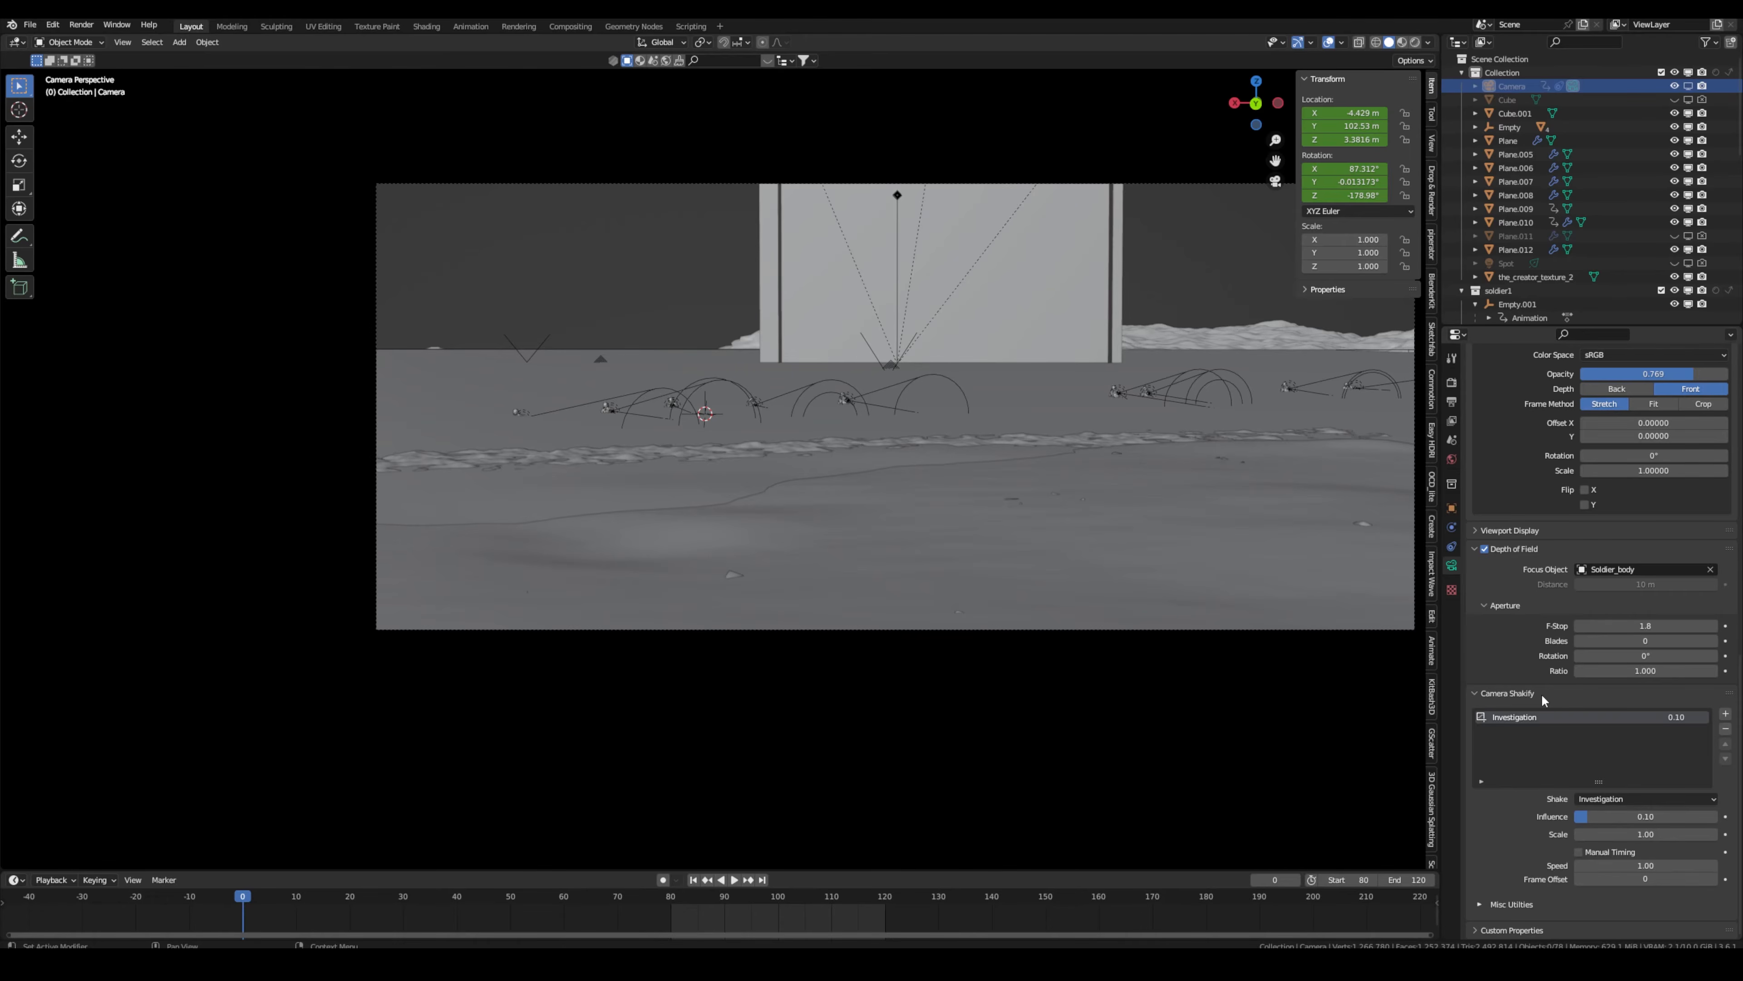
pyautogui.moveTo(232, 897); pyautogui.dragTo(700, 900)
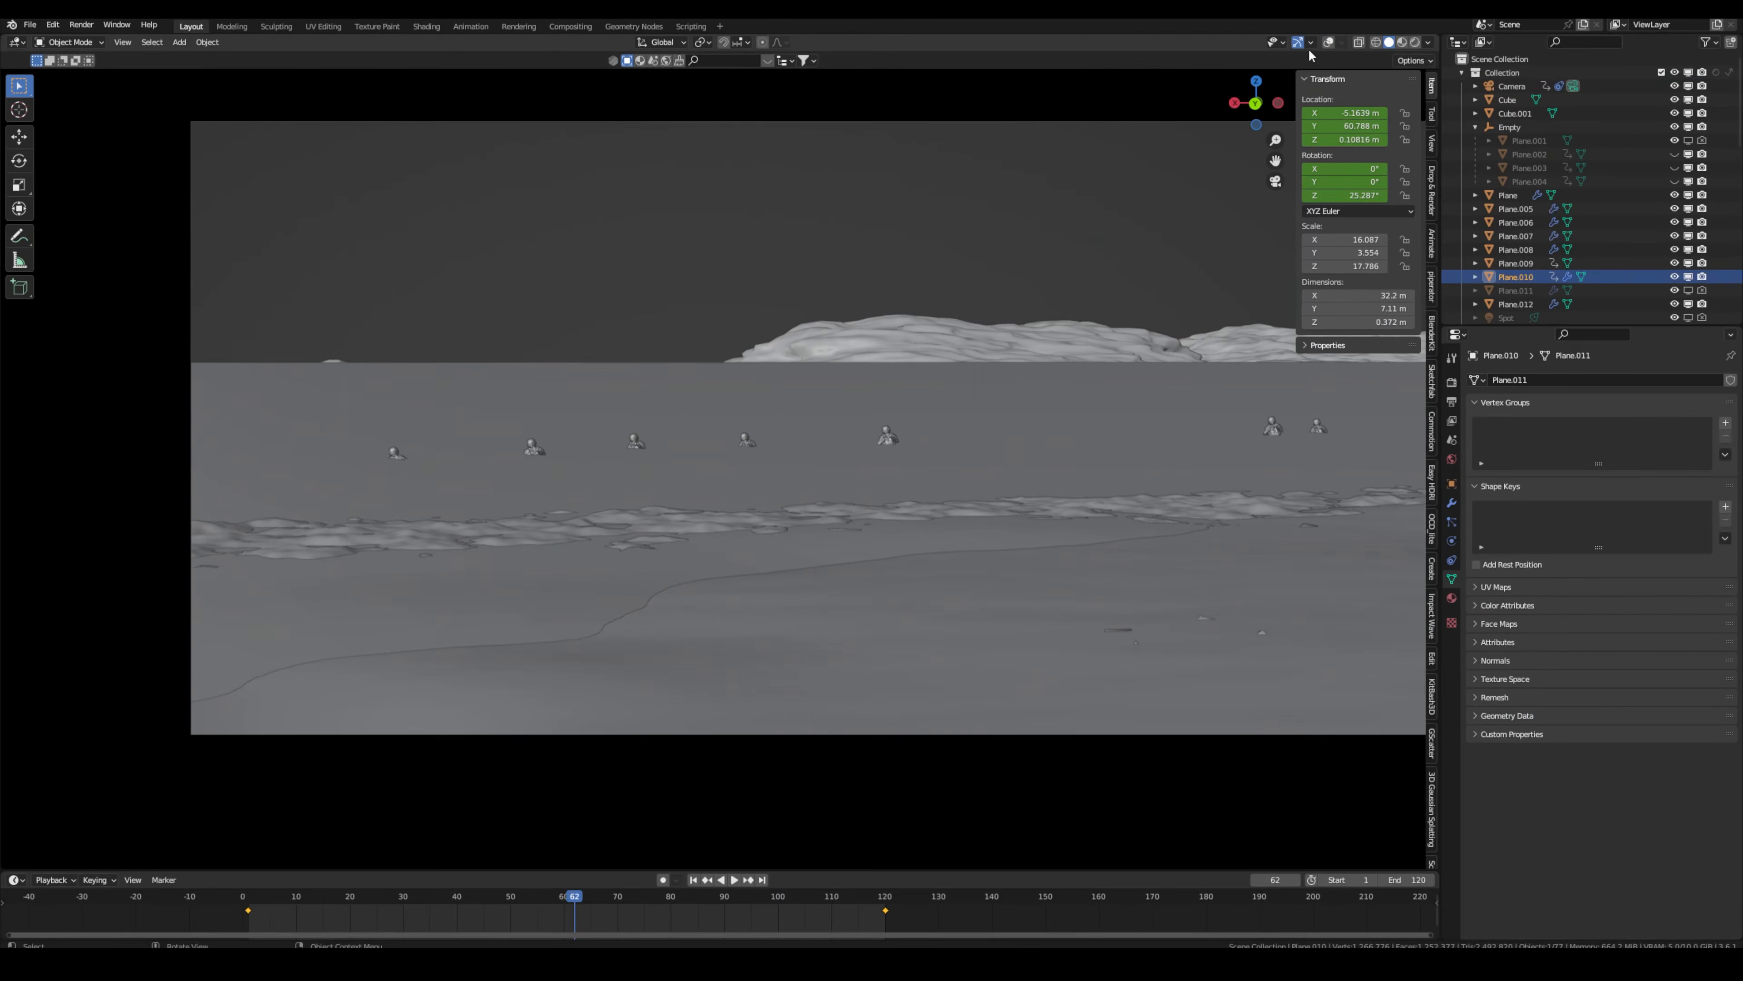
# Show the viewport overlays and play the animation to frame 80 with the wave plane selected.
pyautogui.click(1328, 42)
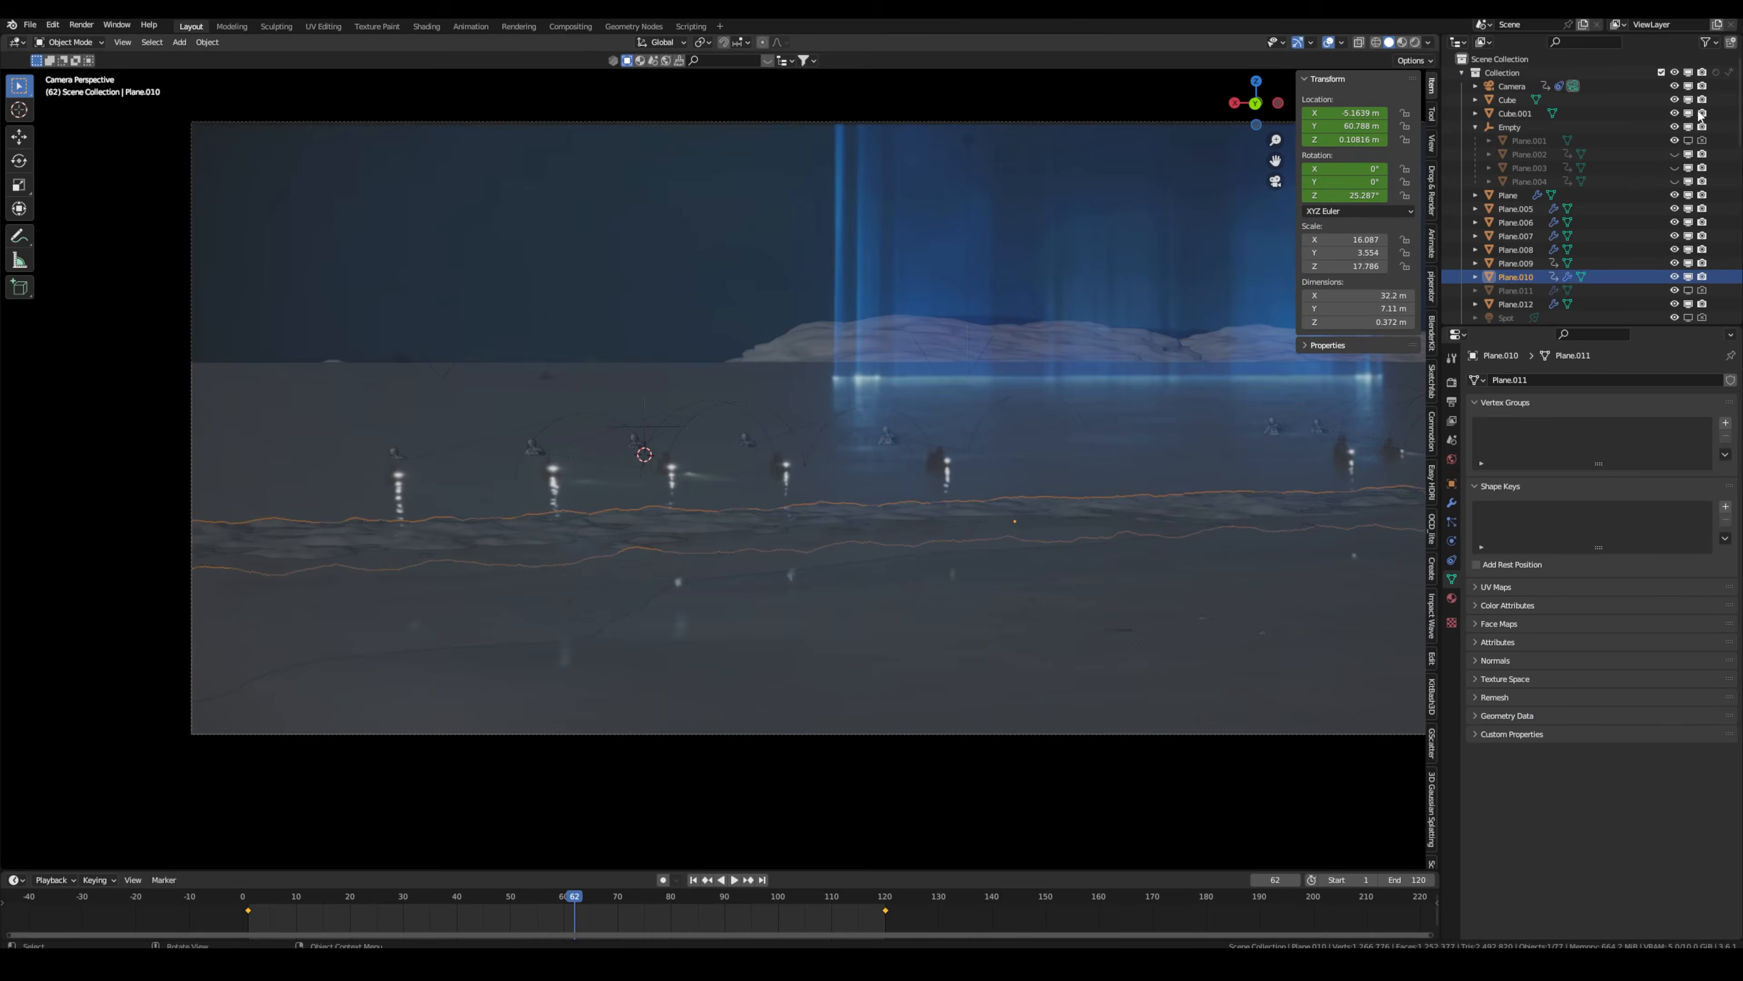
pyautogui.press('space')
pyautogui.press('space')
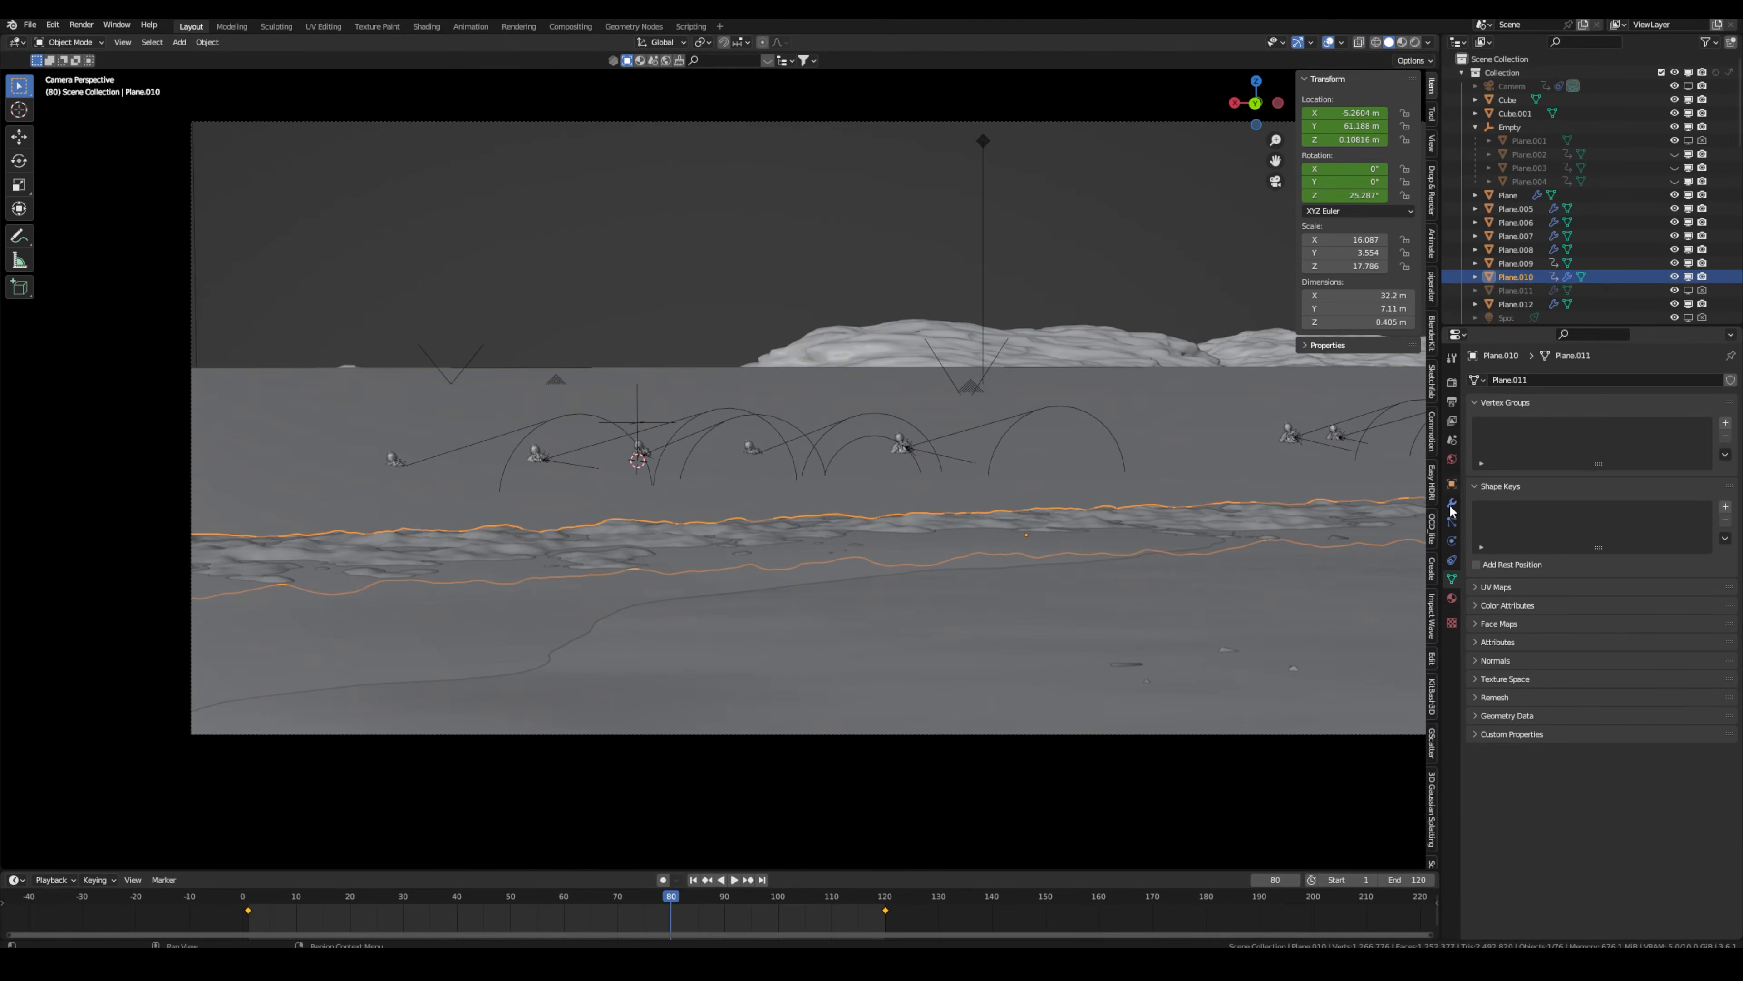
# Choose Object as the texture coordinates of the first Displace modifier on the wave plane, Plane.010.
pyautogui.click(1451, 502)
pyautogui.click(1592, 547)
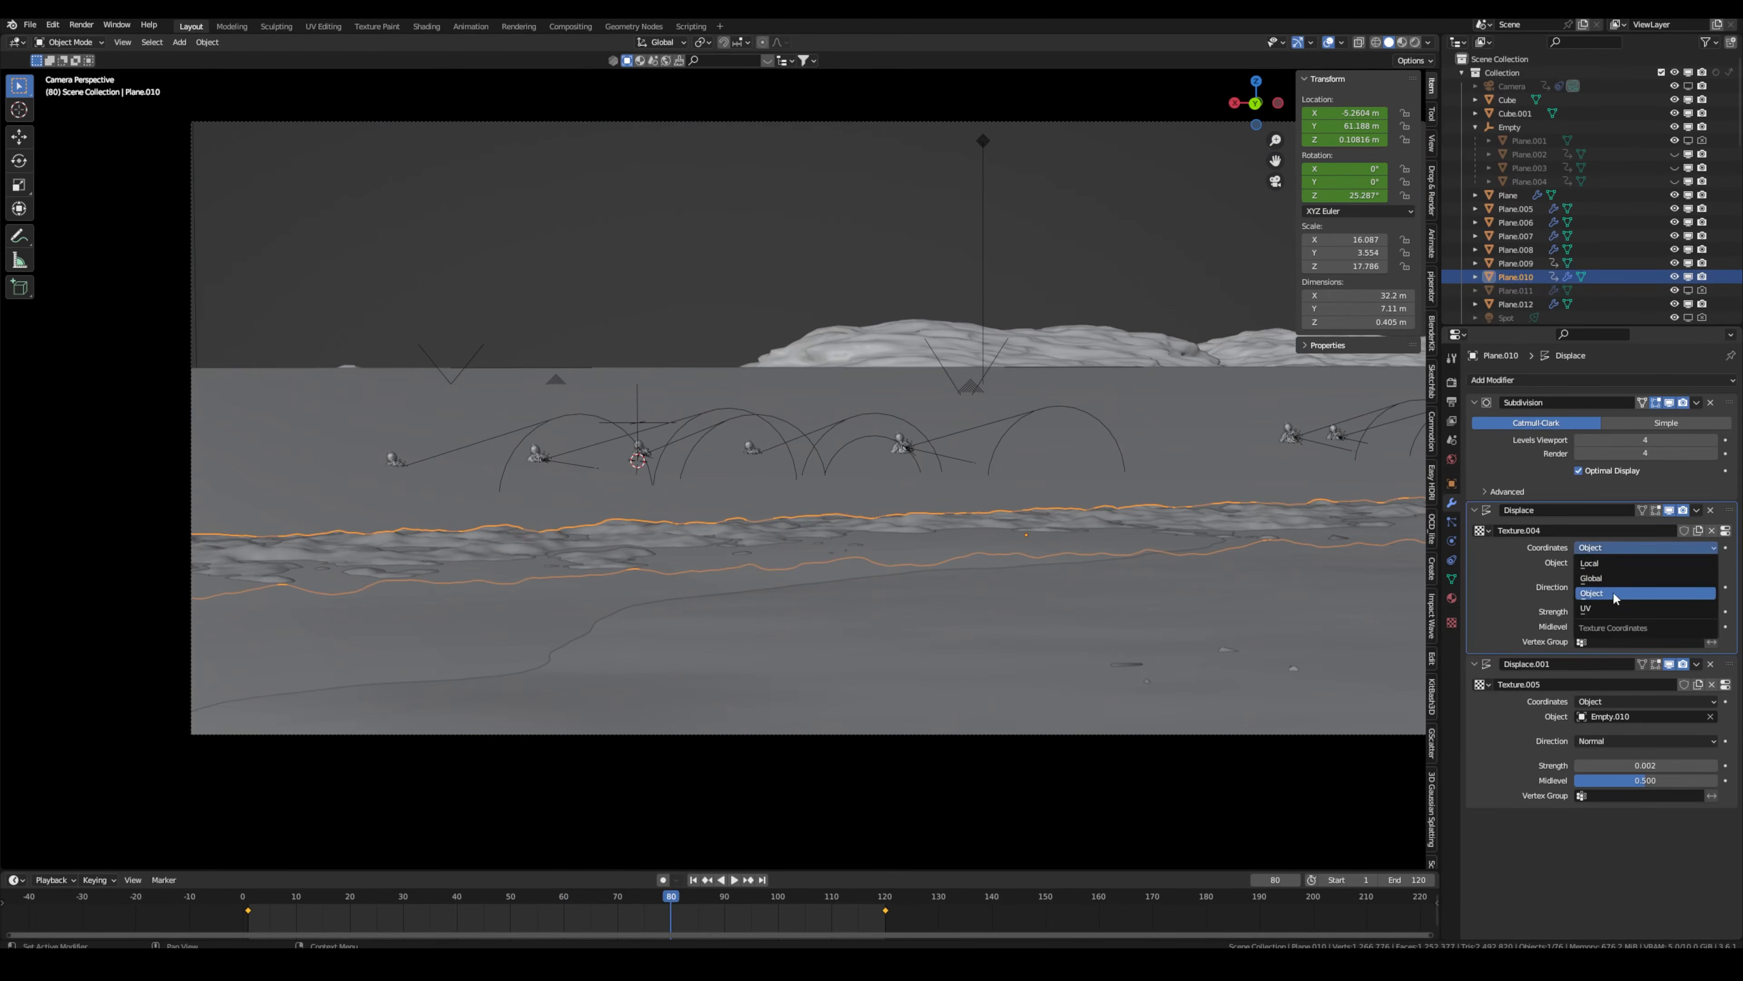
pyautogui.click(1592, 593)
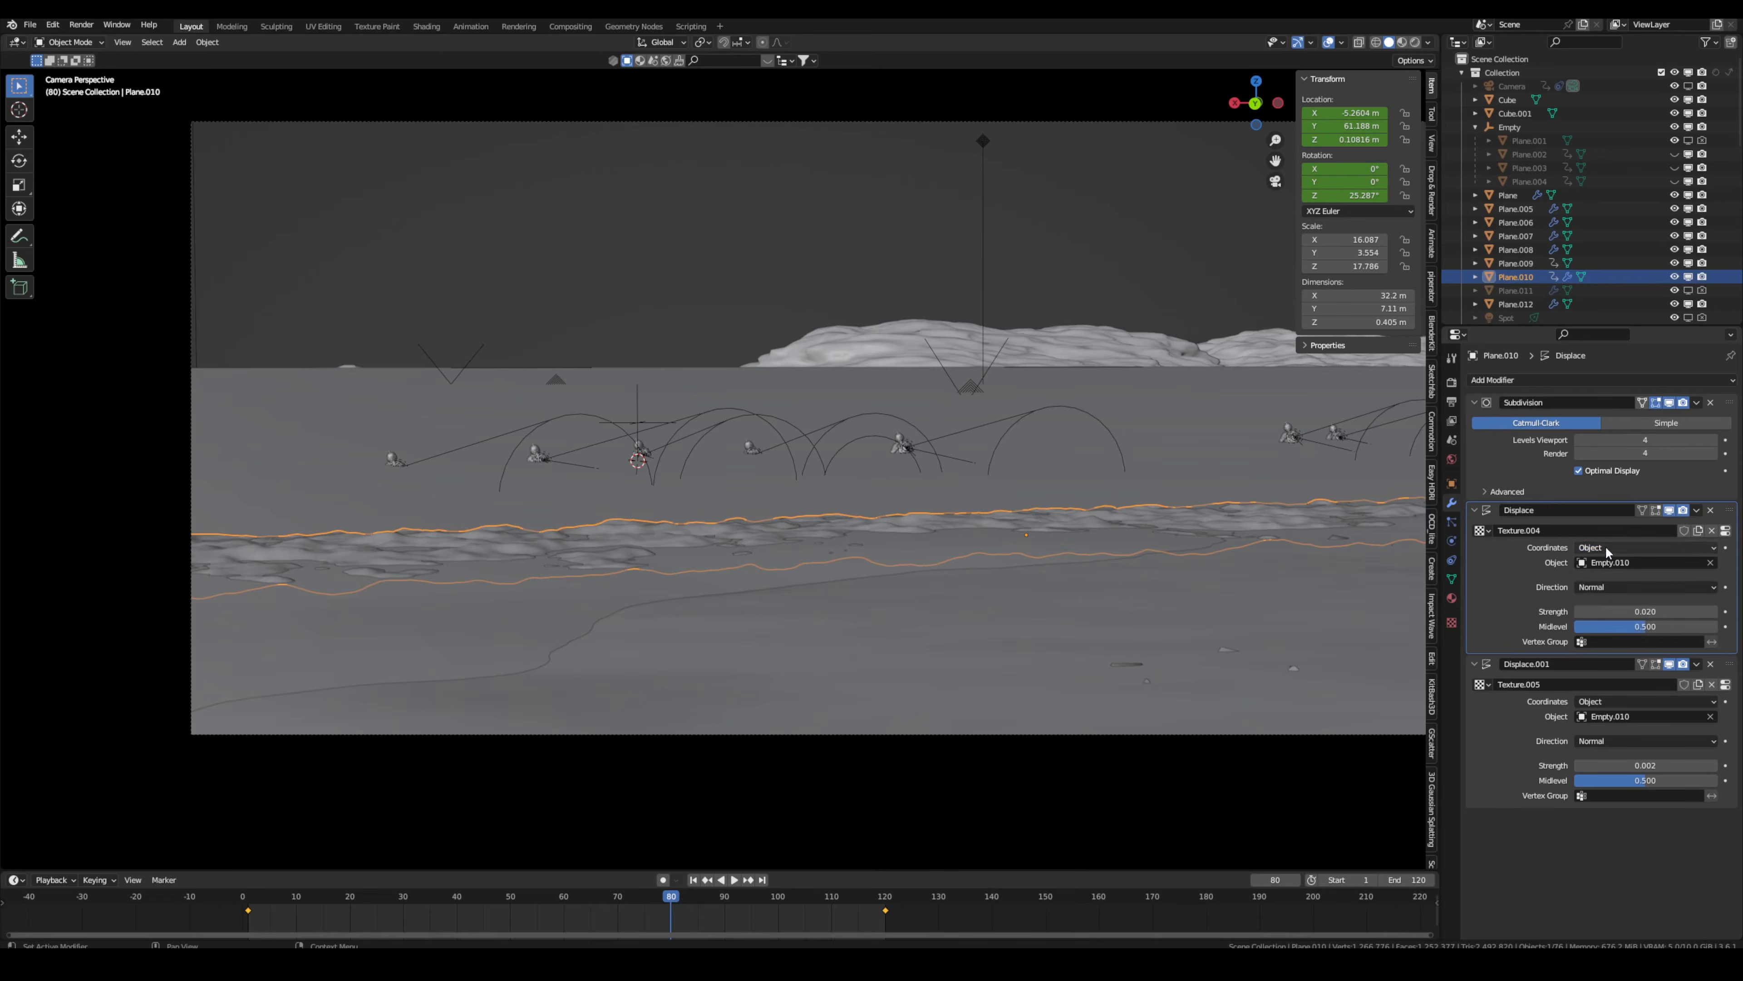
# Select the displacement empty Empty.010 and move it out of the soldier1.008 collection into the main Collection.
pyautogui.click(642, 423)
pyautogui.scroll(-5, 1577, 313)
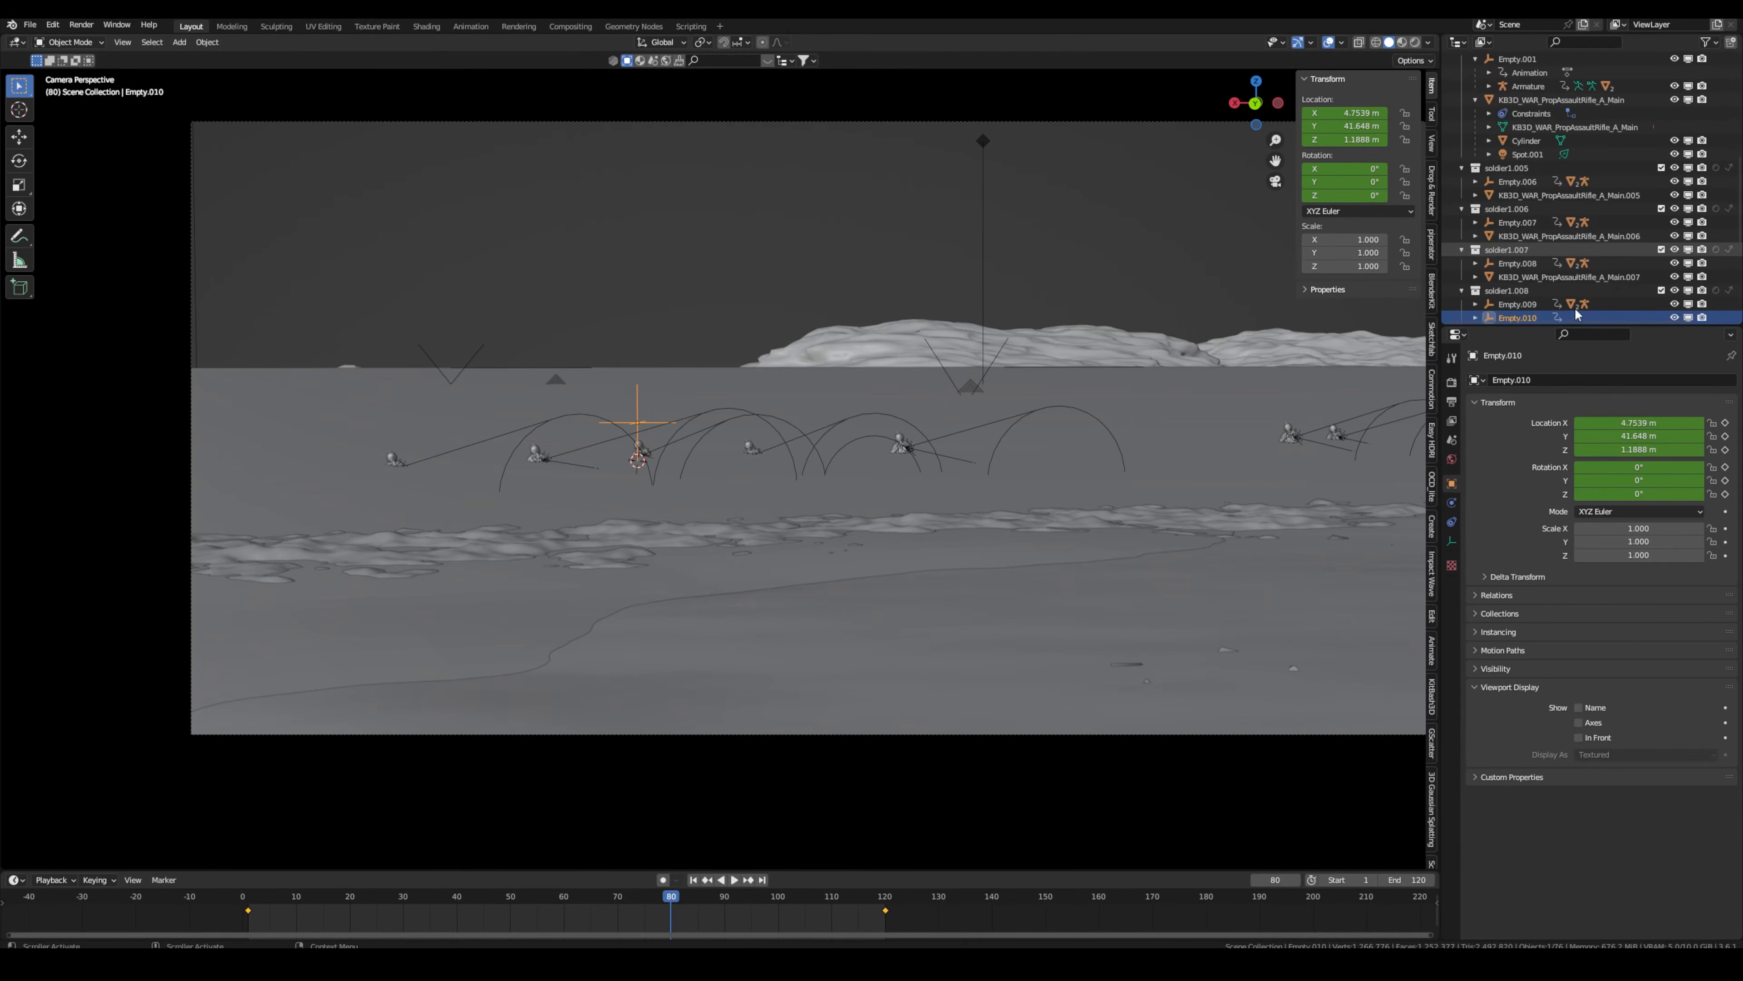
pyautogui.scroll(-3, 1575, 309)
pyautogui.moveTo(1513, 236); pyautogui.dragTo(1556, 199)
pyautogui.scroll(20, 1568, 218)
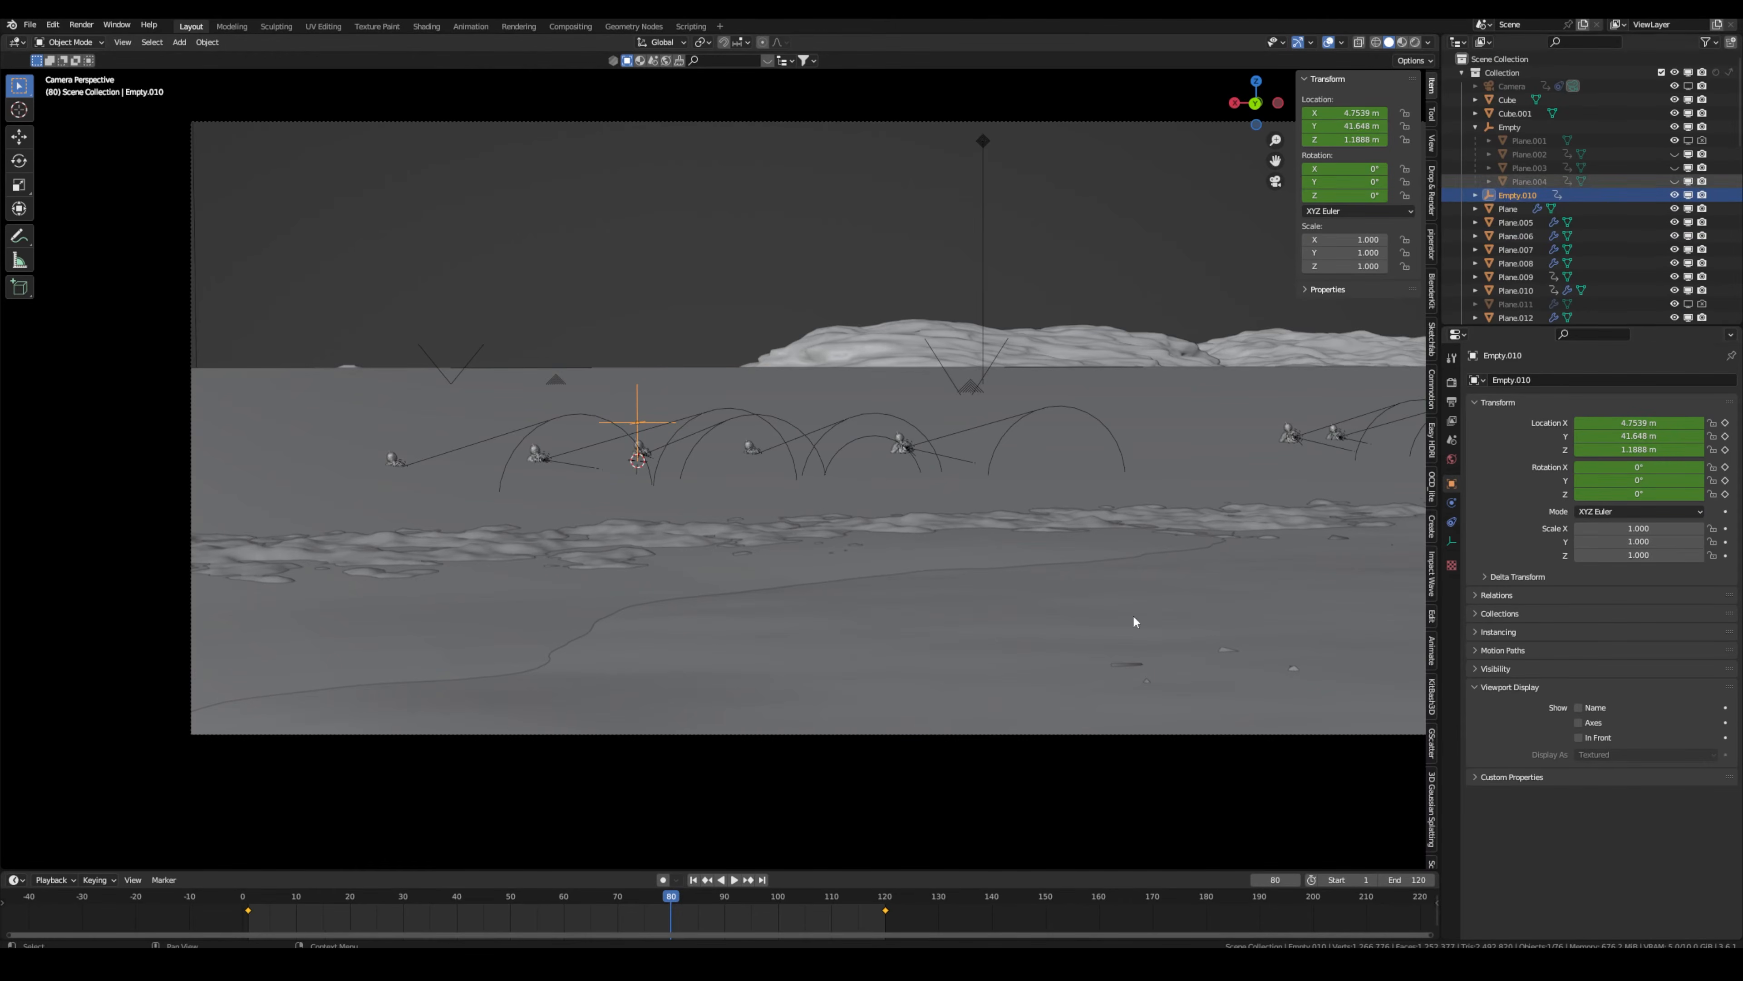
# Check the wave plane's Displace settings and try moving its control object, Empty.010.
pyautogui.click(1059, 516)
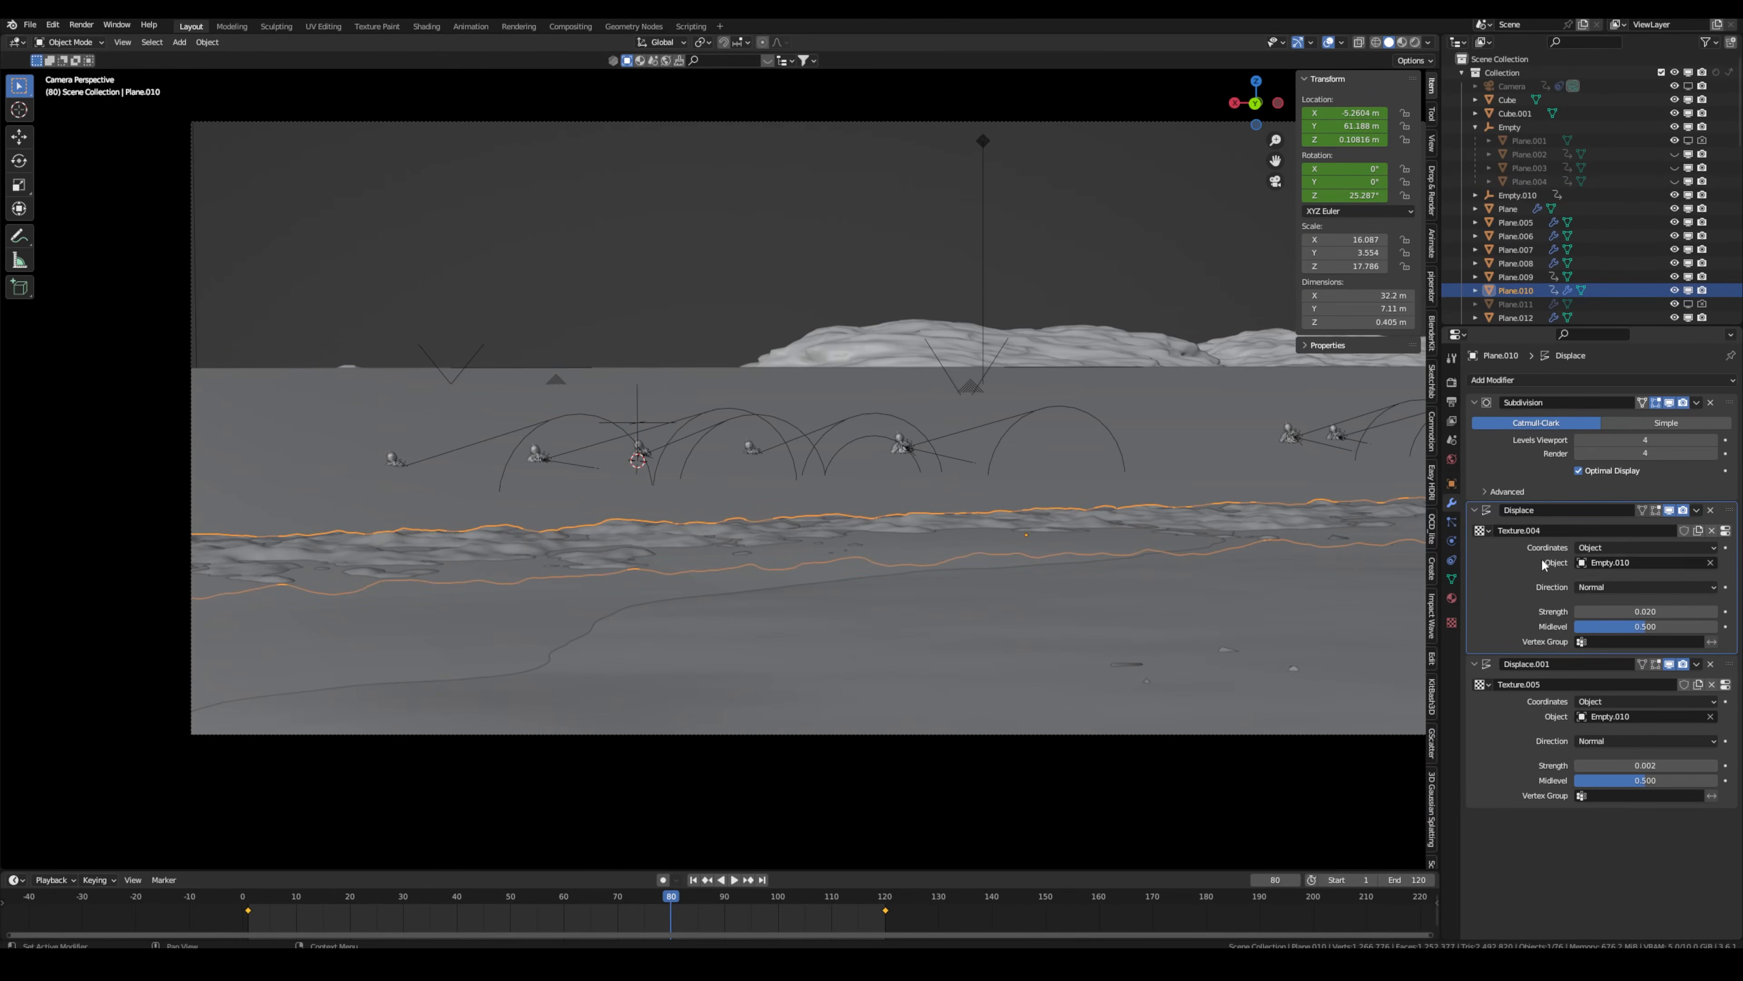
pyautogui.click(642, 421)
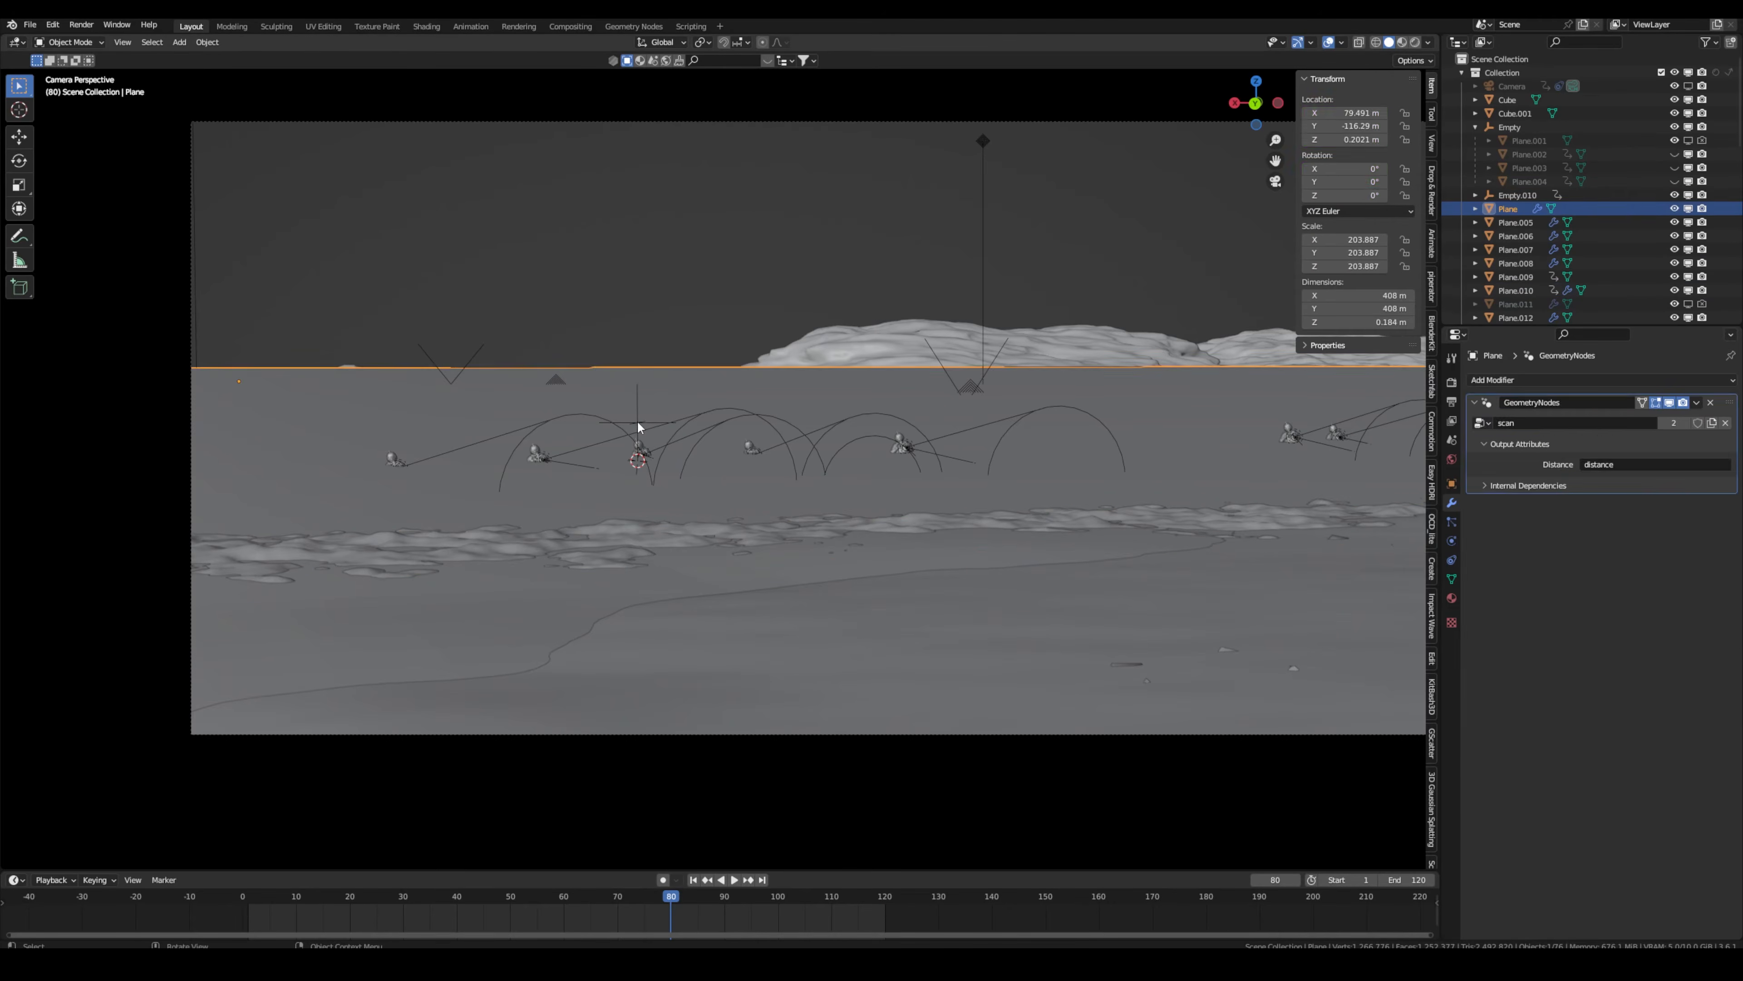
pyautogui.press('g')
pyautogui.click(660, 384)
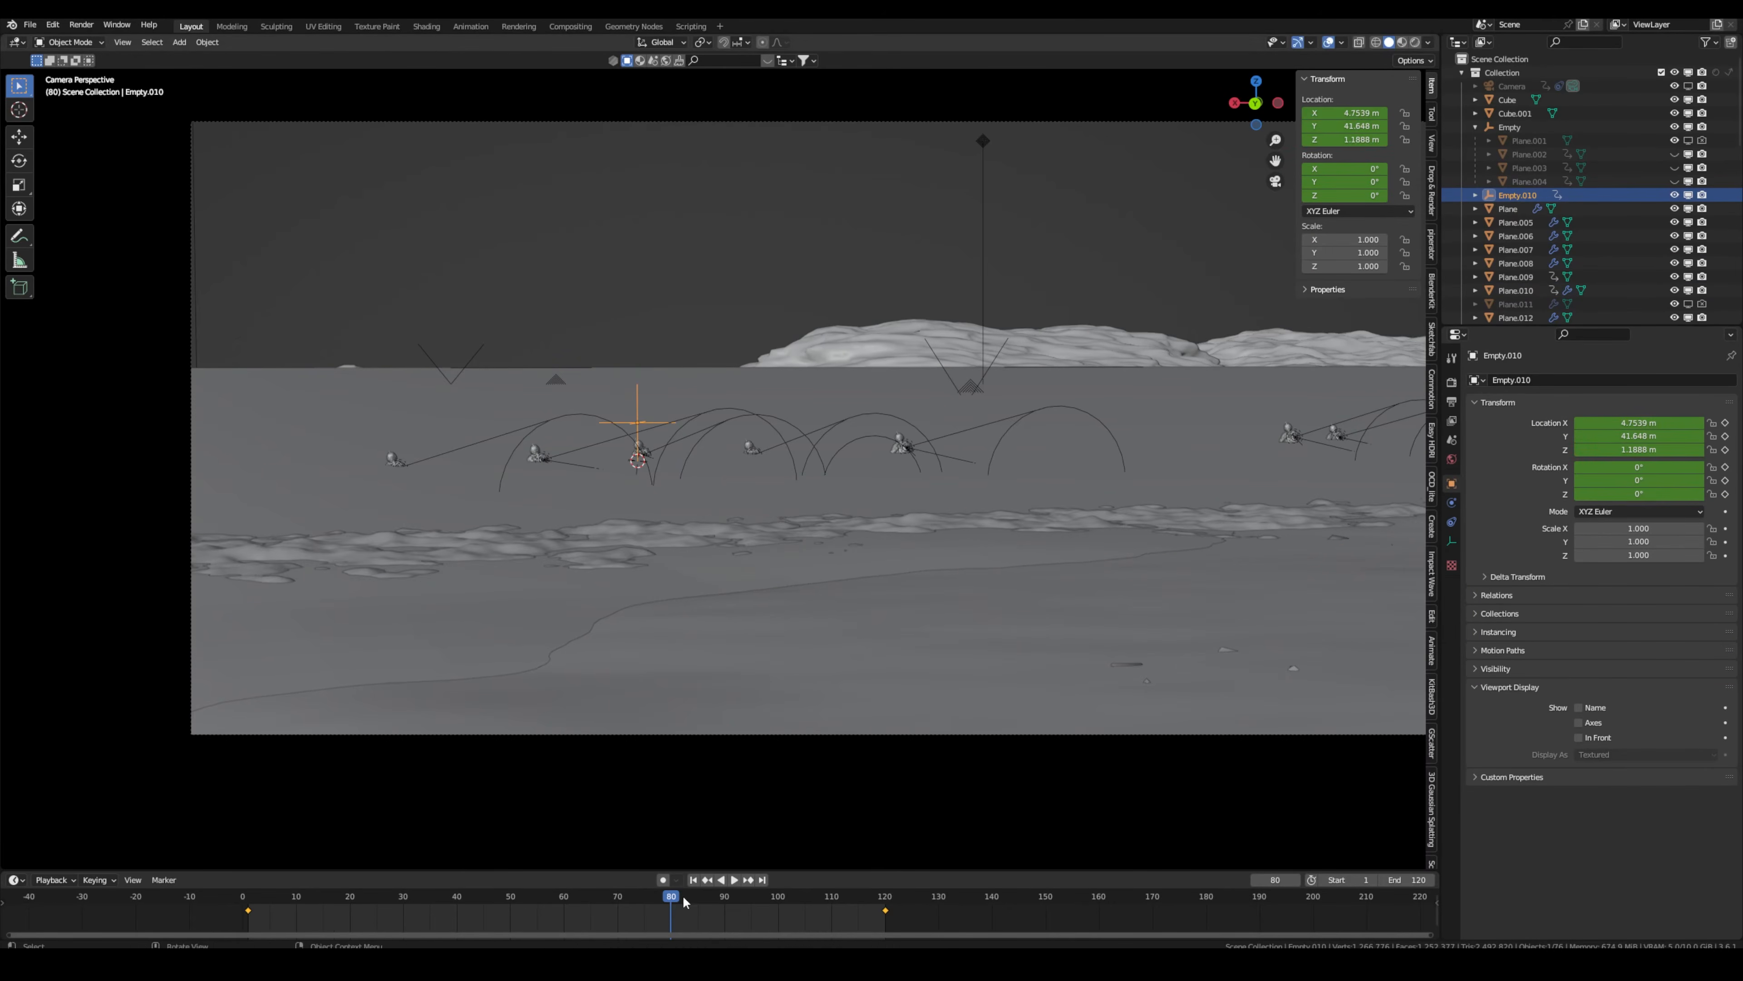
# Play and scrub the animation to frame 97 to examine how the animated empty displaces the waves.
pyautogui.press('space')
pyautogui.moveTo(562, 904); pyautogui.dragTo(762, 913)
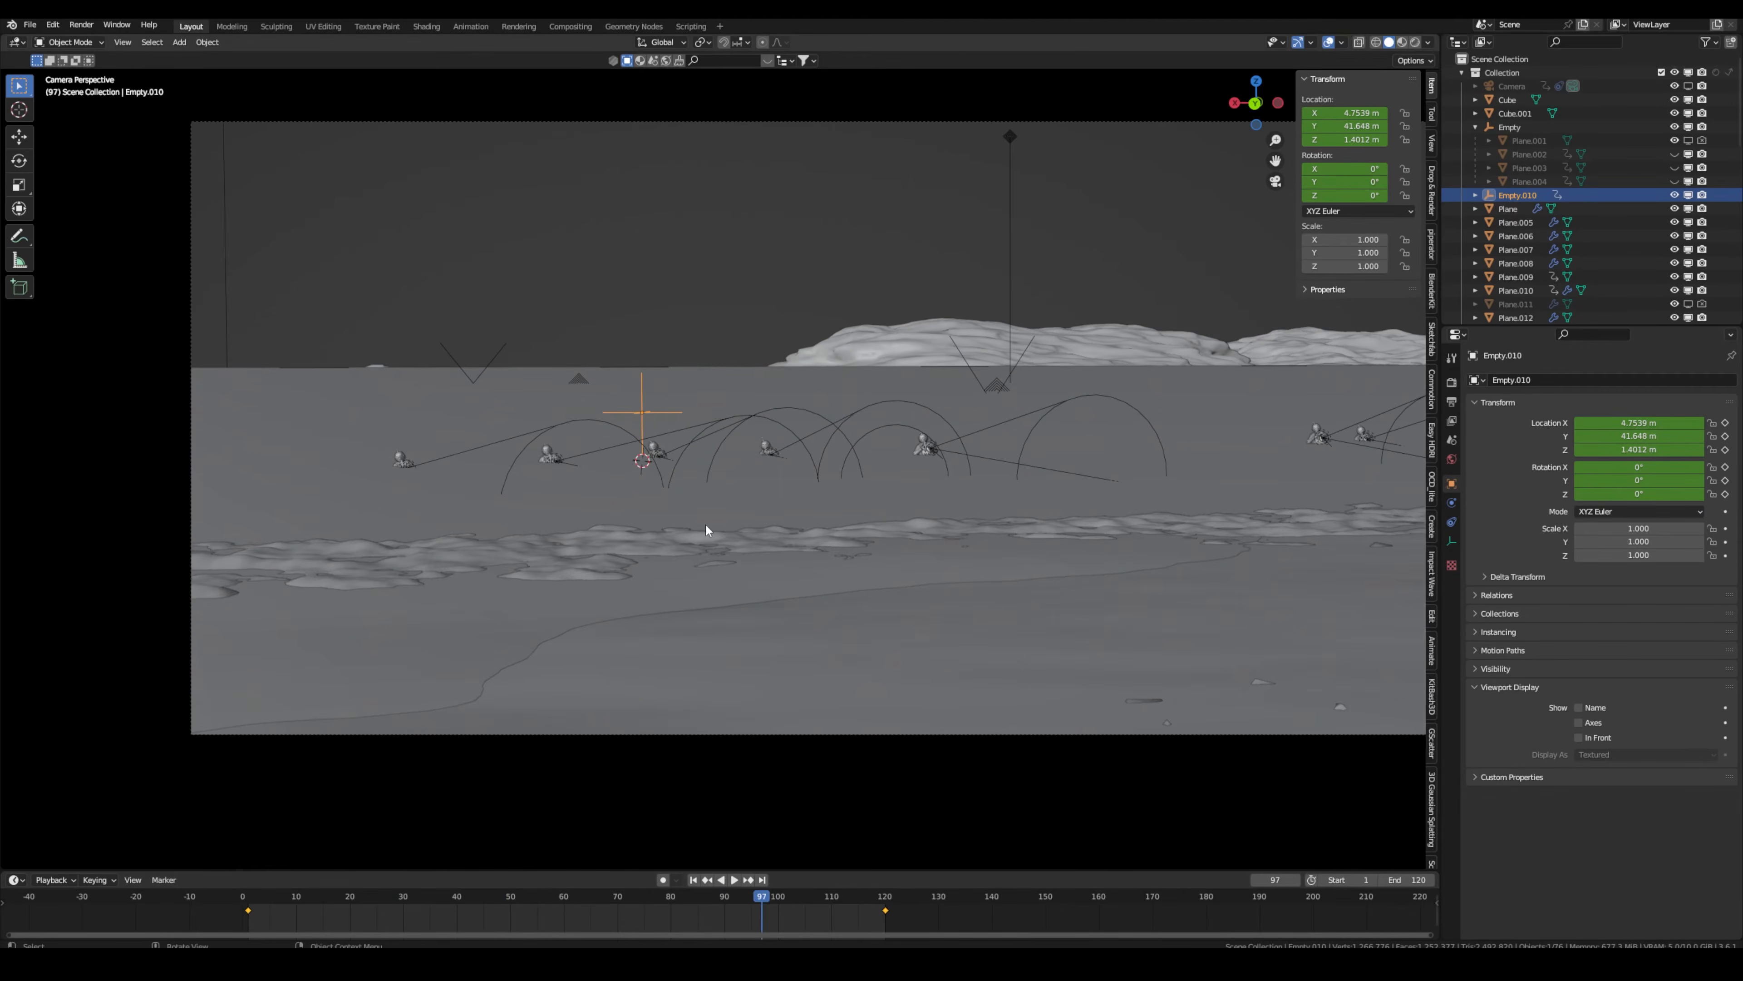
pyautogui.scroll(2, 706, 530)
pyautogui.scroll(-3, 813, 570)
pyautogui.scroll(1, 793, 519)
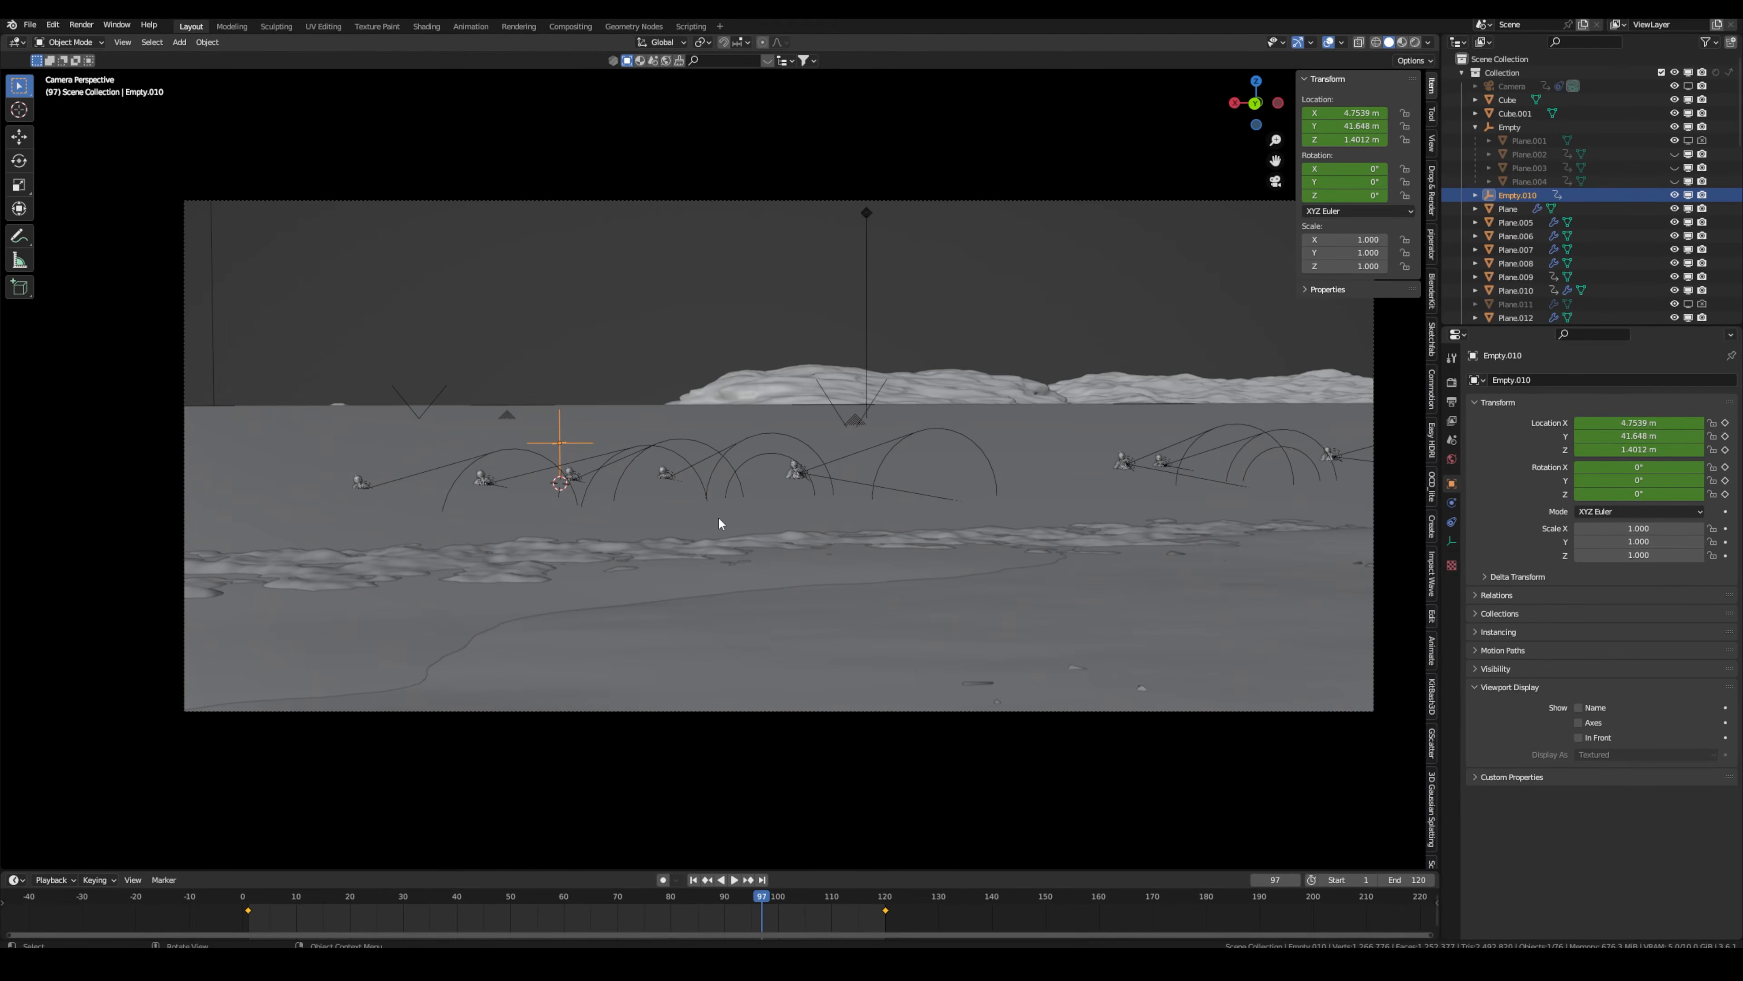
pyautogui.scroll(-1, 747, 393)
pyautogui.scroll(1, 858, 357)
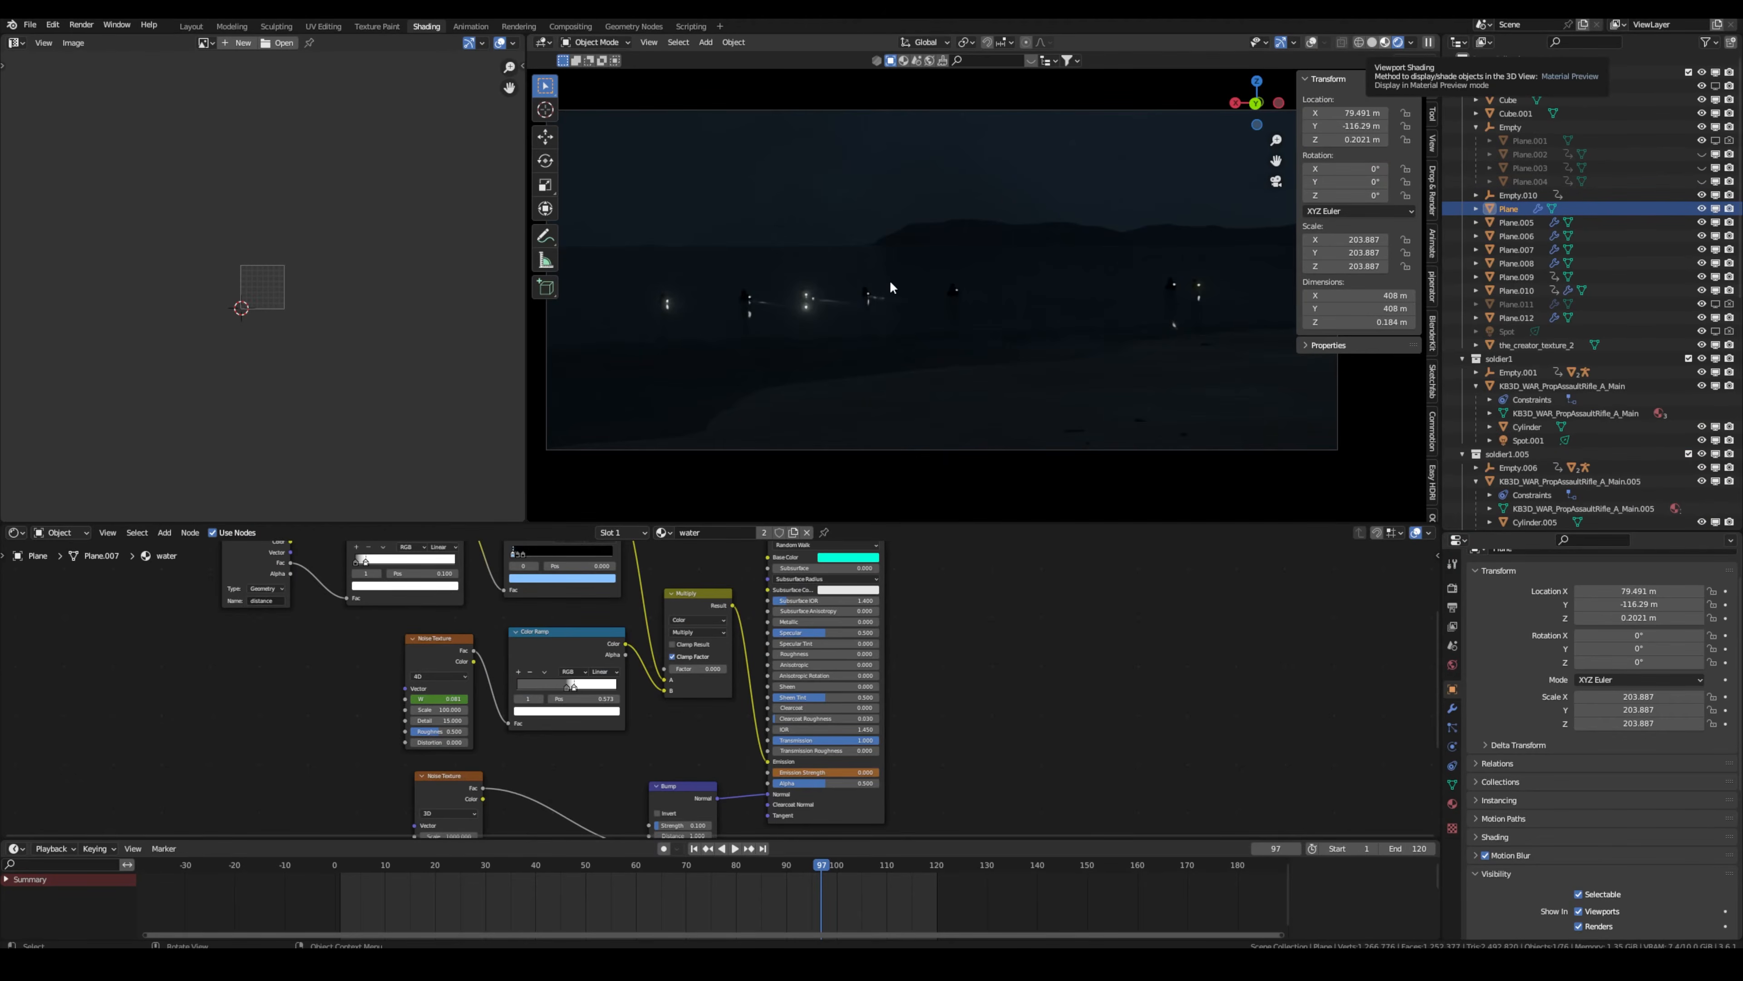
# Select the distant hills plane, Plane.005, and examine the Principled BSDF settings of its material.
pyautogui.click(964, 230)
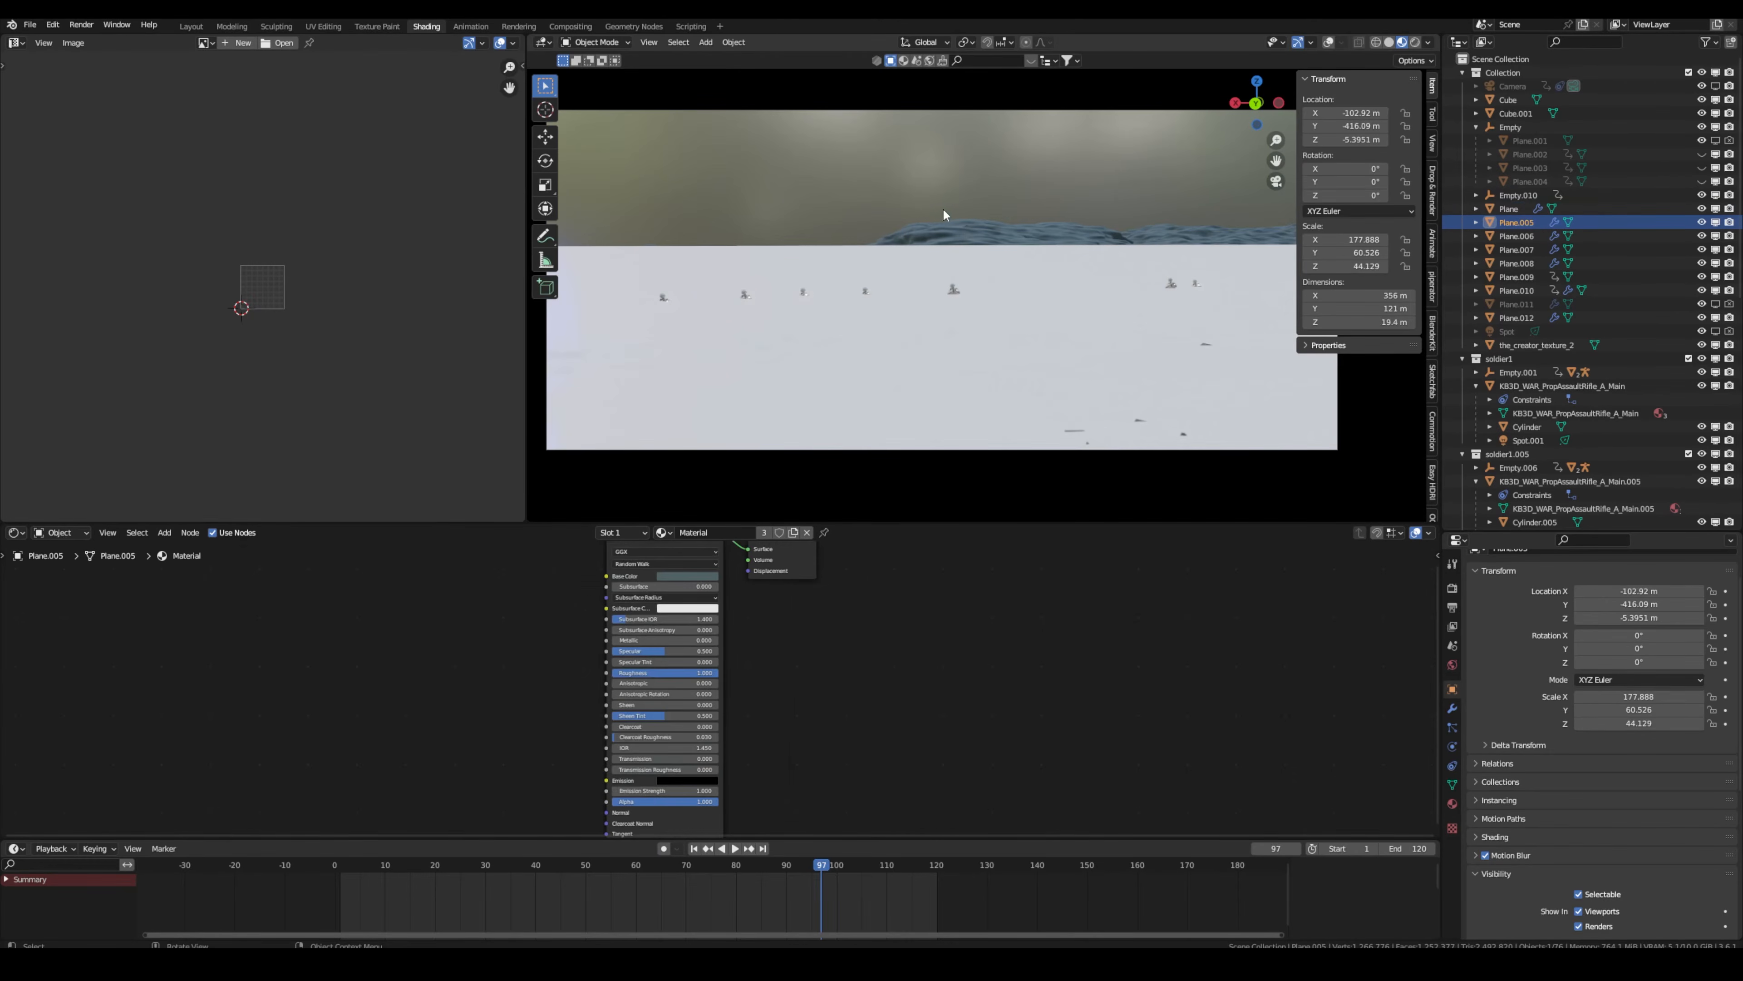
pyautogui.keyDown('ctrl'); pyautogui.moveTo(815, 628); pyautogui.dragTo(689, 603, button='middle'); pyautogui.keyUp('ctrl')
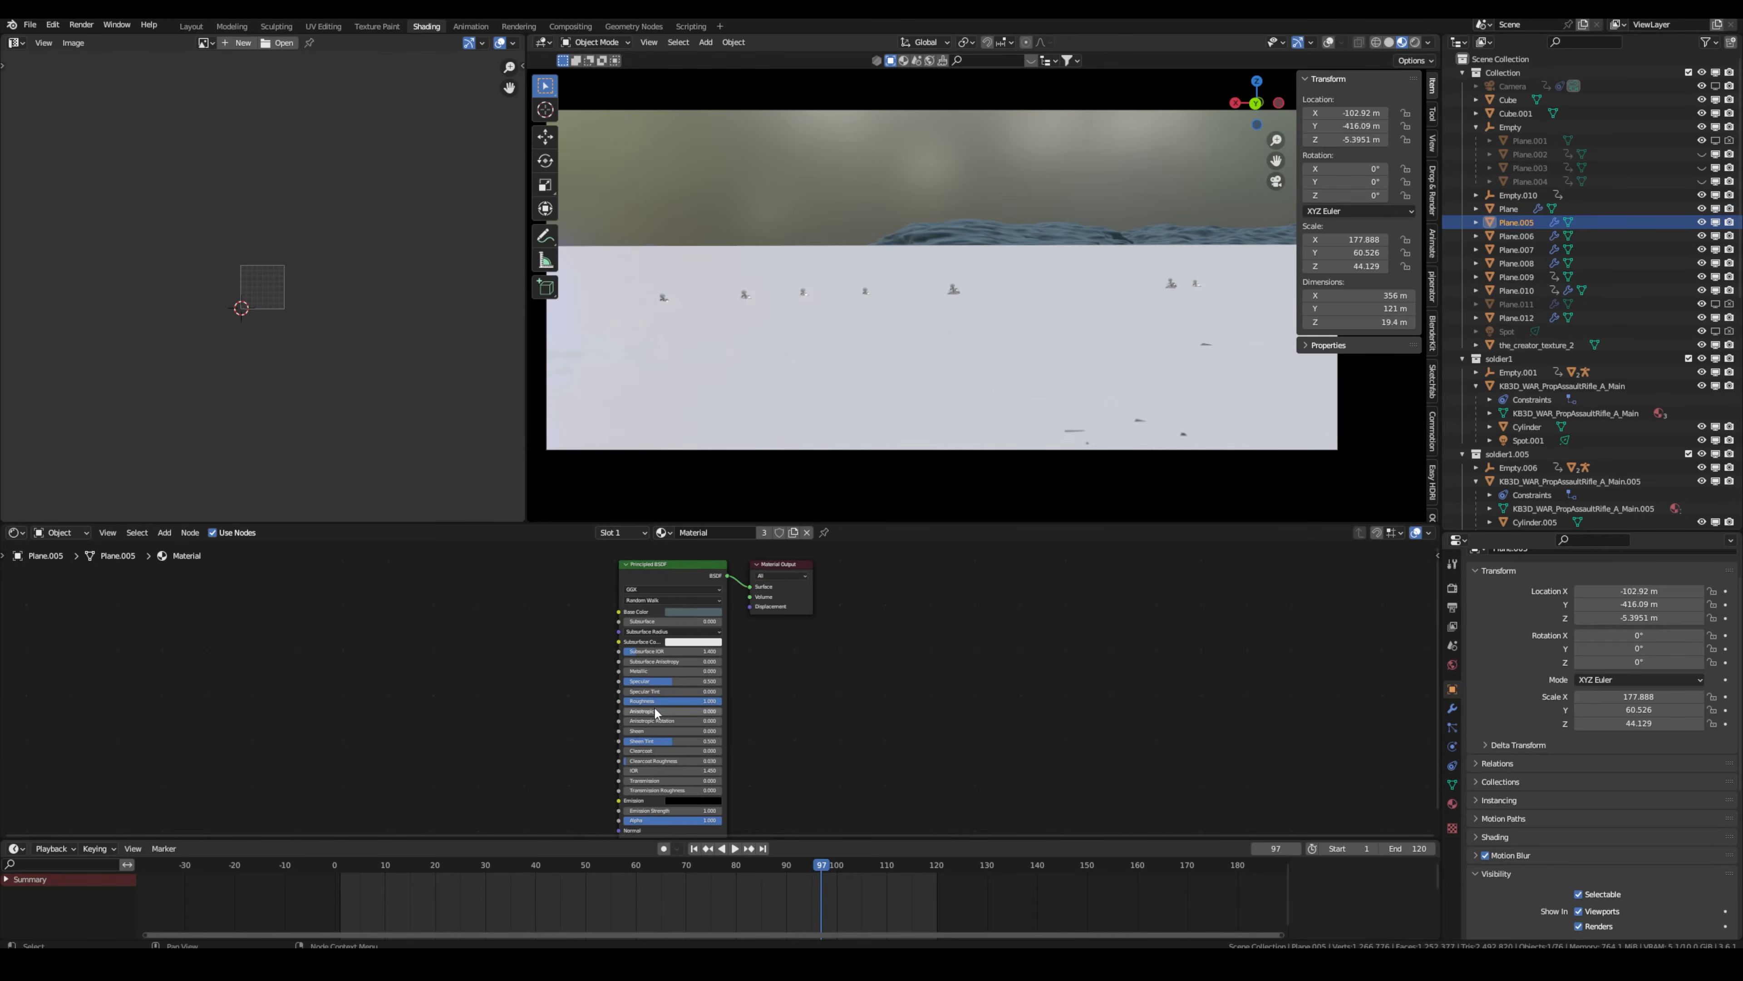
pyautogui.keyDown('ctrl'); pyautogui.moveTo(653, 706); pyautogui.dragTo(769, 709, button='middle'); pyautogui.keyUp('ctrl')
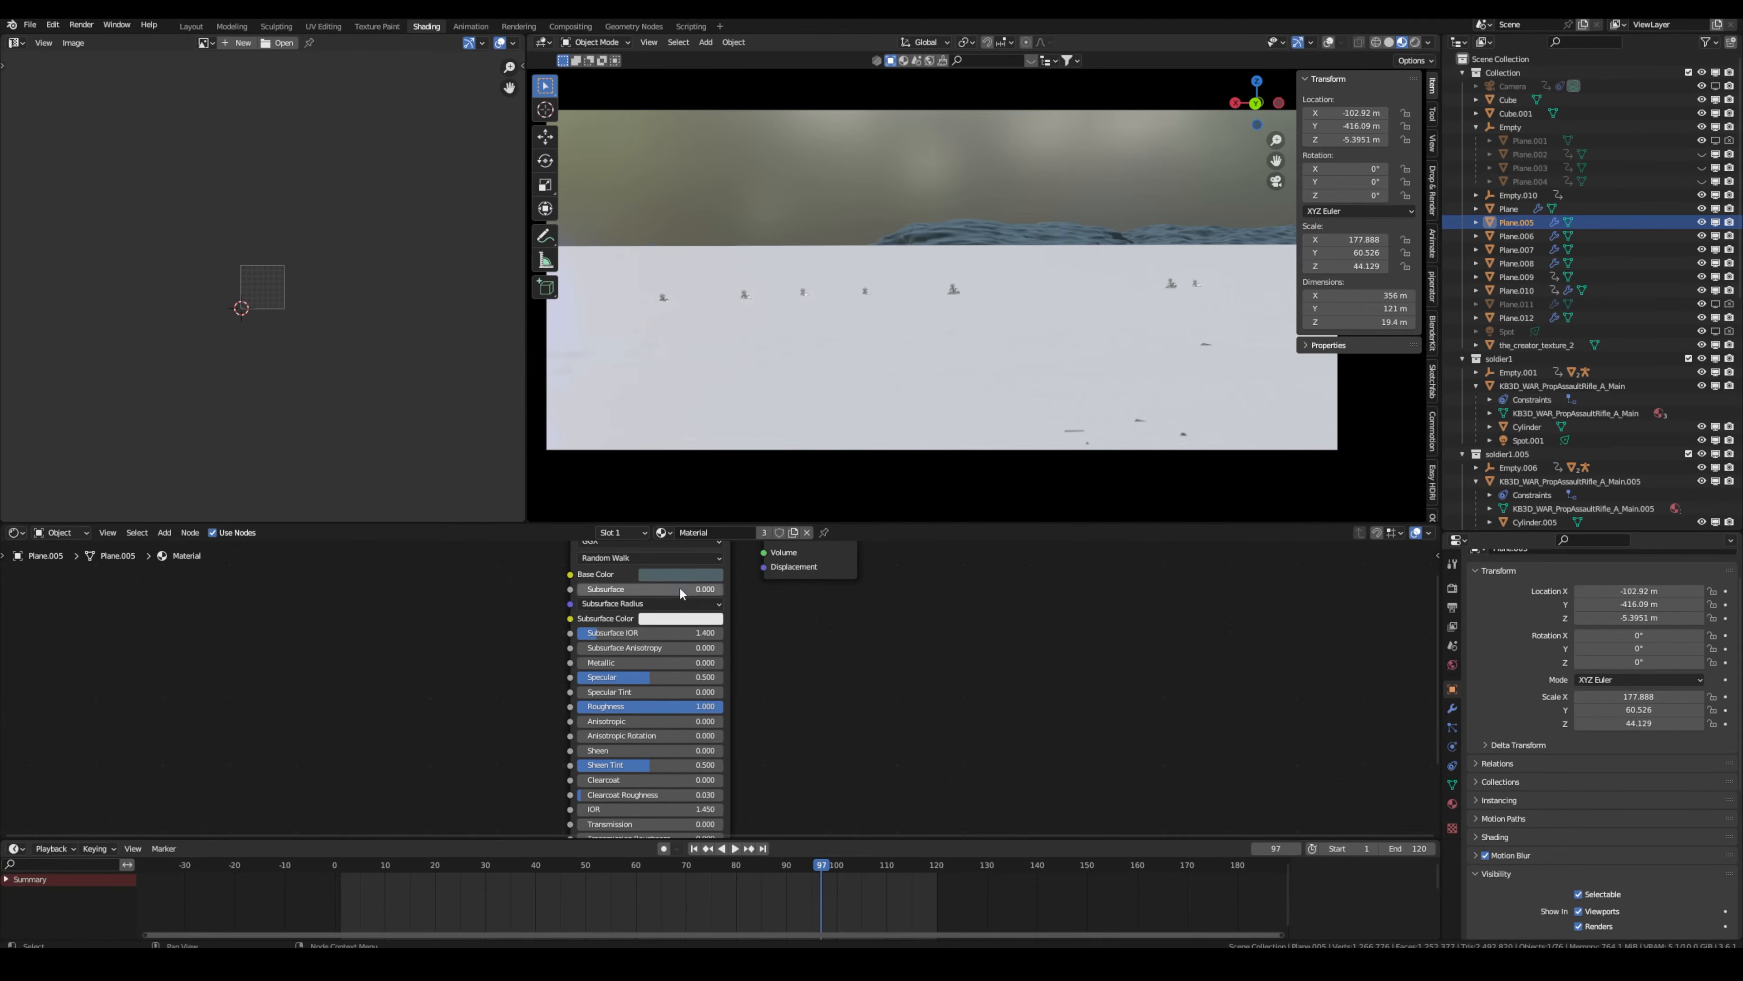
pyautogui.click(994, 205)
pyautogui.moveTo(658, 659)
pyautogui.keyDown('ctrl'); pyautogui.mouseDown(button='middle')
pyautogui.moveTo(613, 625)
pyautogui.moveTo(542, 718)
pyautogui.moveTo(679, 633)
pyautogui.mouseUp(button='middle'); pyautogui.keyUp('ctrl')
pyautogui.moveTo(1062, 295); pyautogui.dragTo(1018, 285, button='middle')
# Return to the camera view and examine the water and beach in the ref2.png reference overlay.
pyautogui.click(1275, 180)
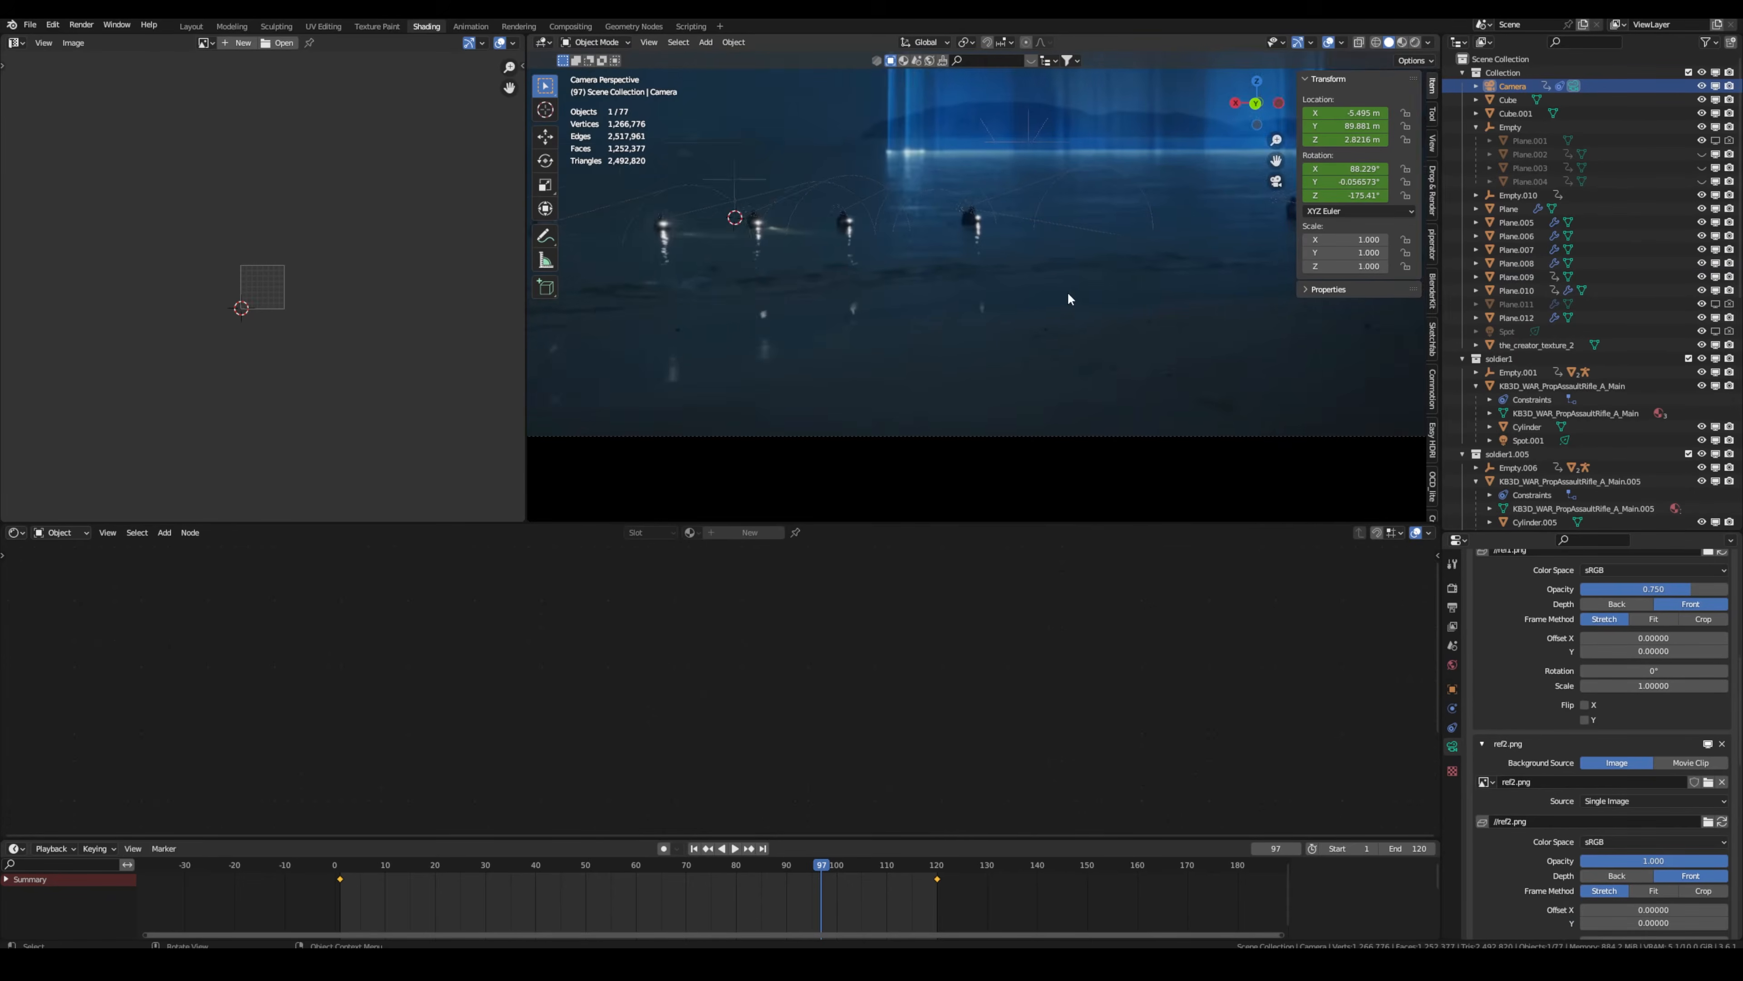
pyautogui.keyDown('shift'); pyautogui.moveTo(1304, 329); pyautogui.dragTo(1210, 330, button='middle'); pyautogui.keyUp('shift')
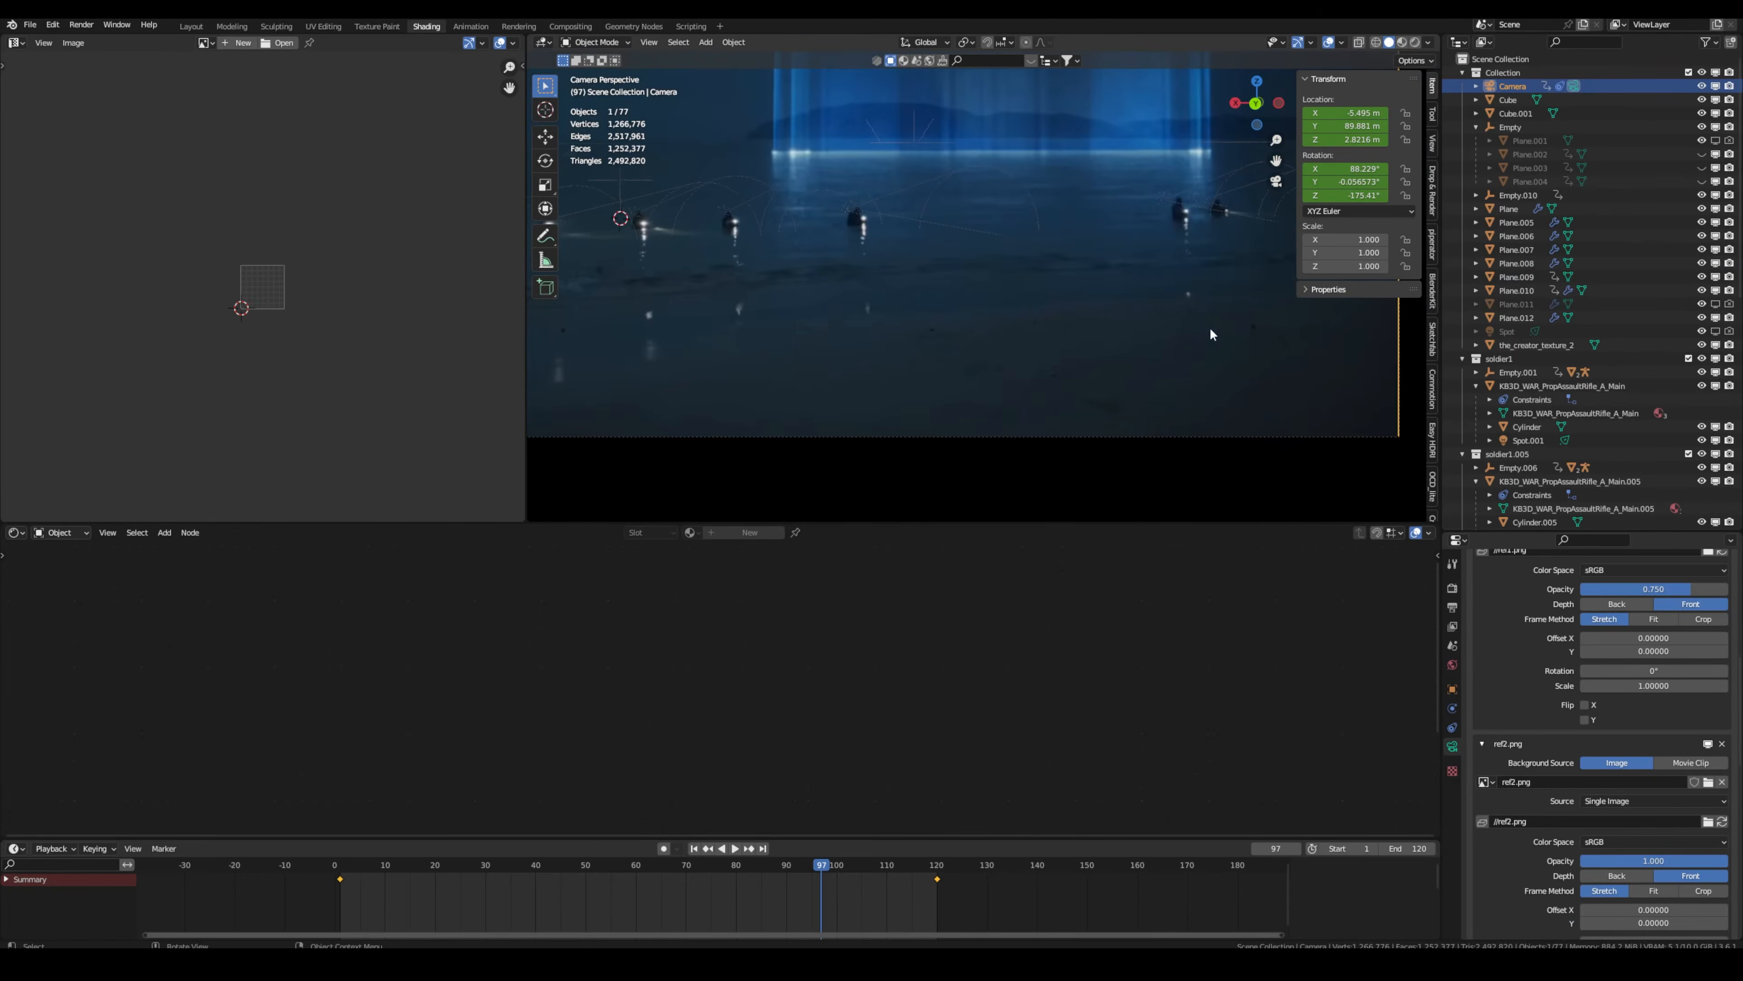
pyautogui.moveTo(909, 341)
pyautogui.keyDown('shift'); pyautogui.mouseDown(button='middle')
pyautogui.moveTo(1013, 292)
pyautogui.moveTo(1020, 344)
pyautogui.moveTo(837, 387)
pyautogui.moveTo(822, 368)
pyautogui.moveTo(924, 370)
pyautogui.mouseUp(button='middle'); pyautogui.keyUp('shift')
pyautogui.press('Home')
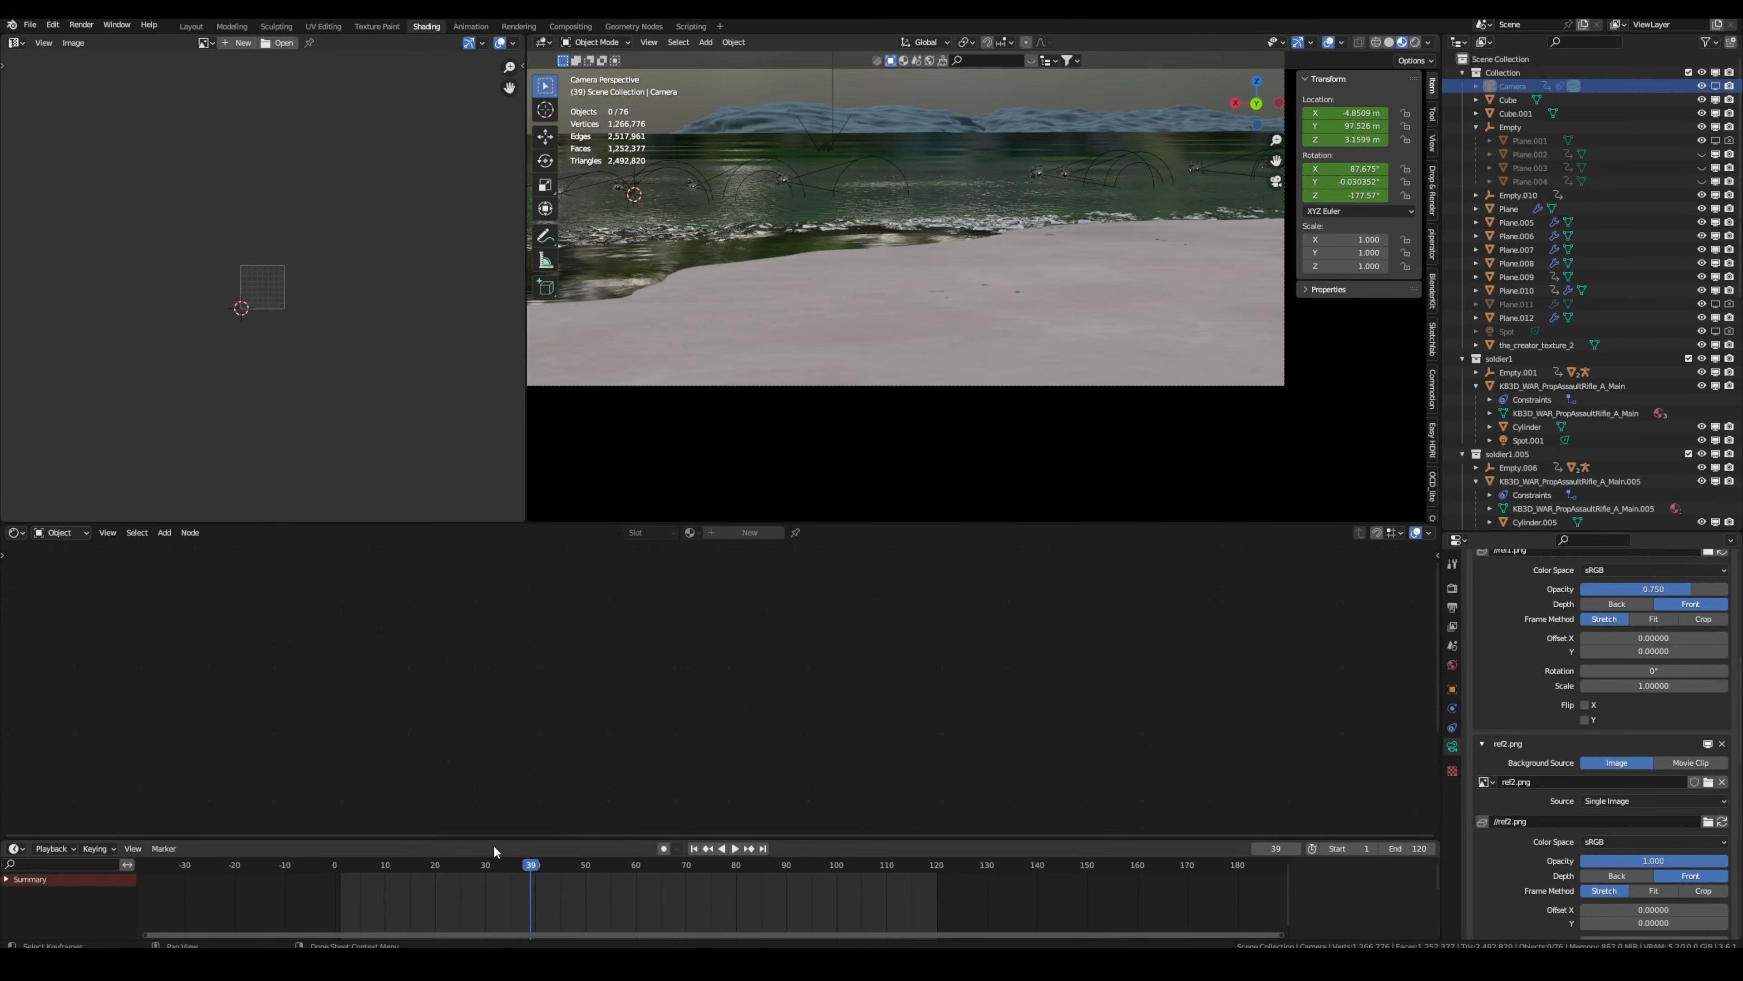
# Select the sand plane, Plane.012, and examine its Subdivision and Displace modifiers.
pyautogui.moveTo(988, 299); pyautogui.dragTo(1004, 289, button='middle')
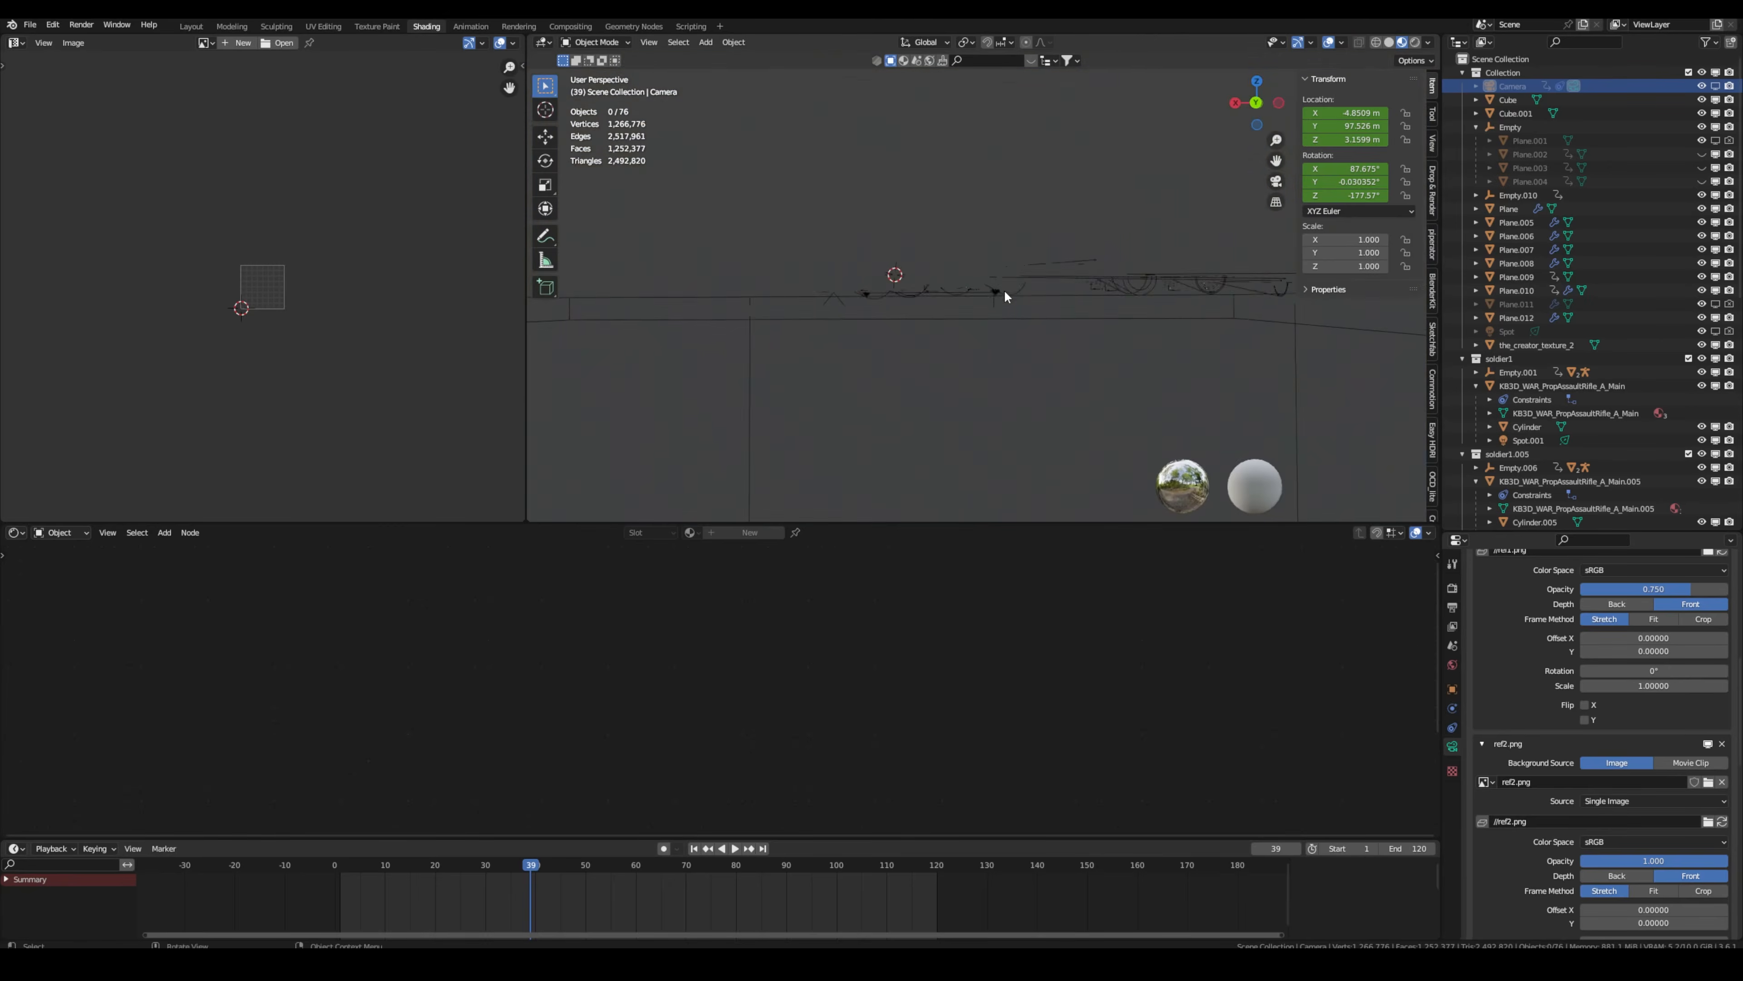
pyautogui.click(961, 381)
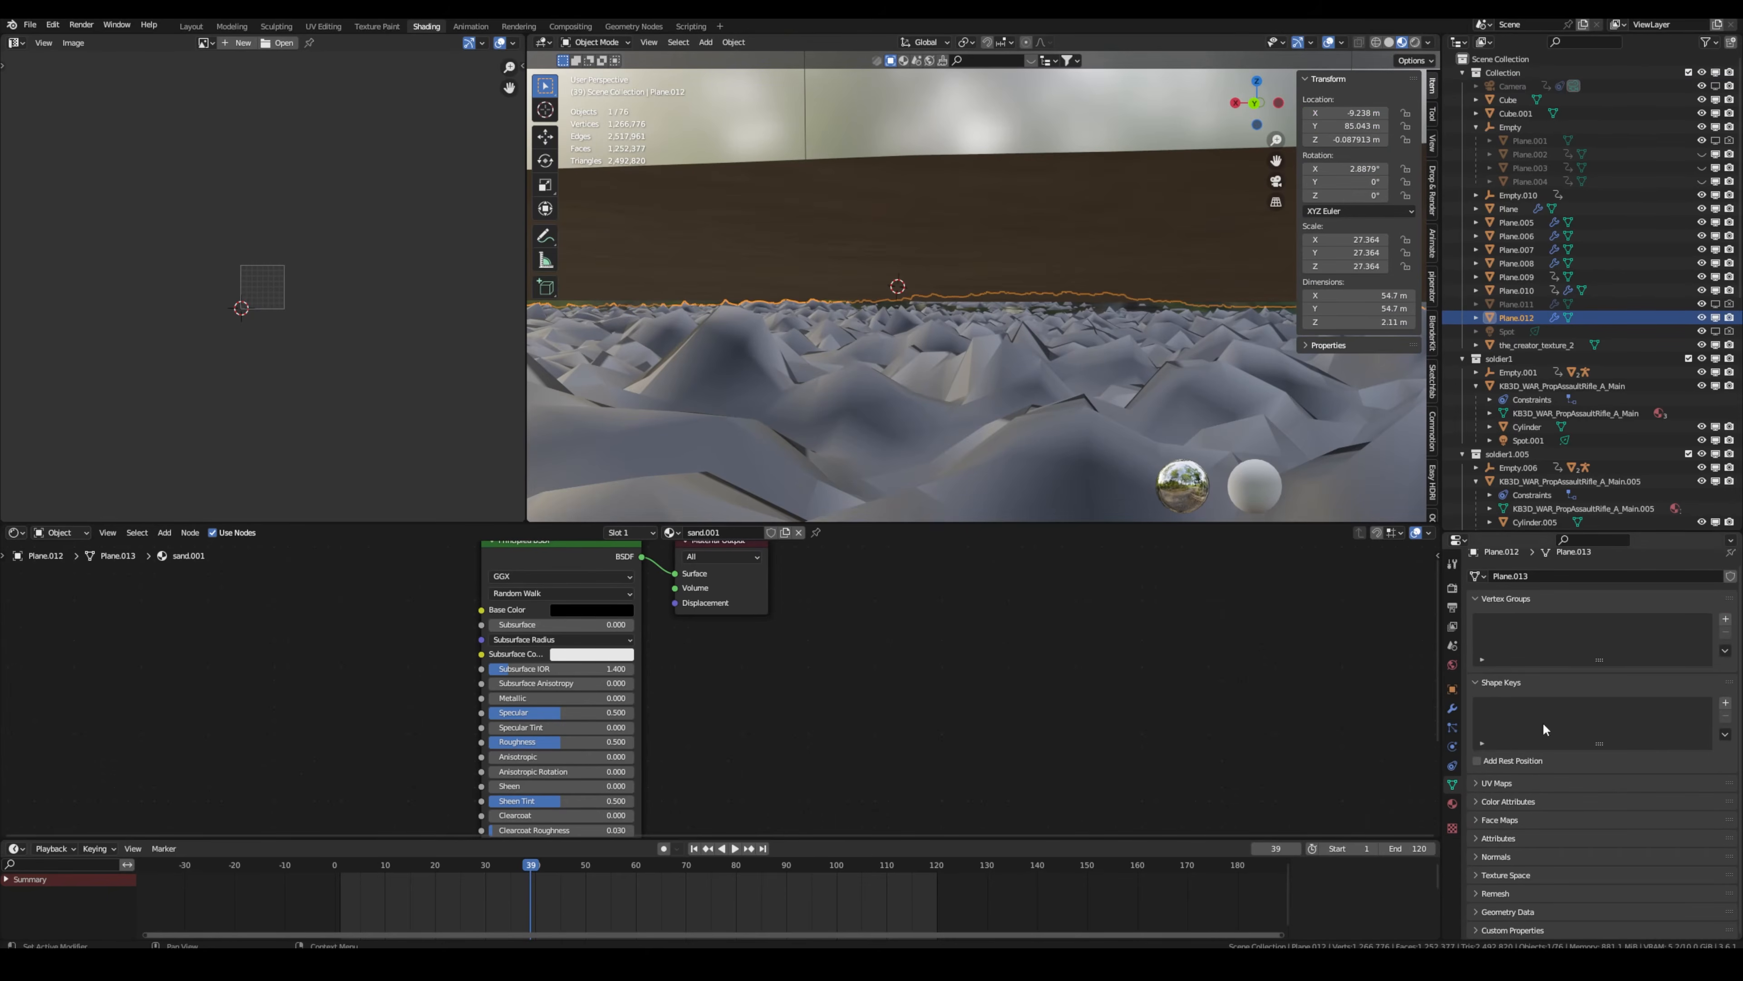
pyautogui.click(1453, 710)
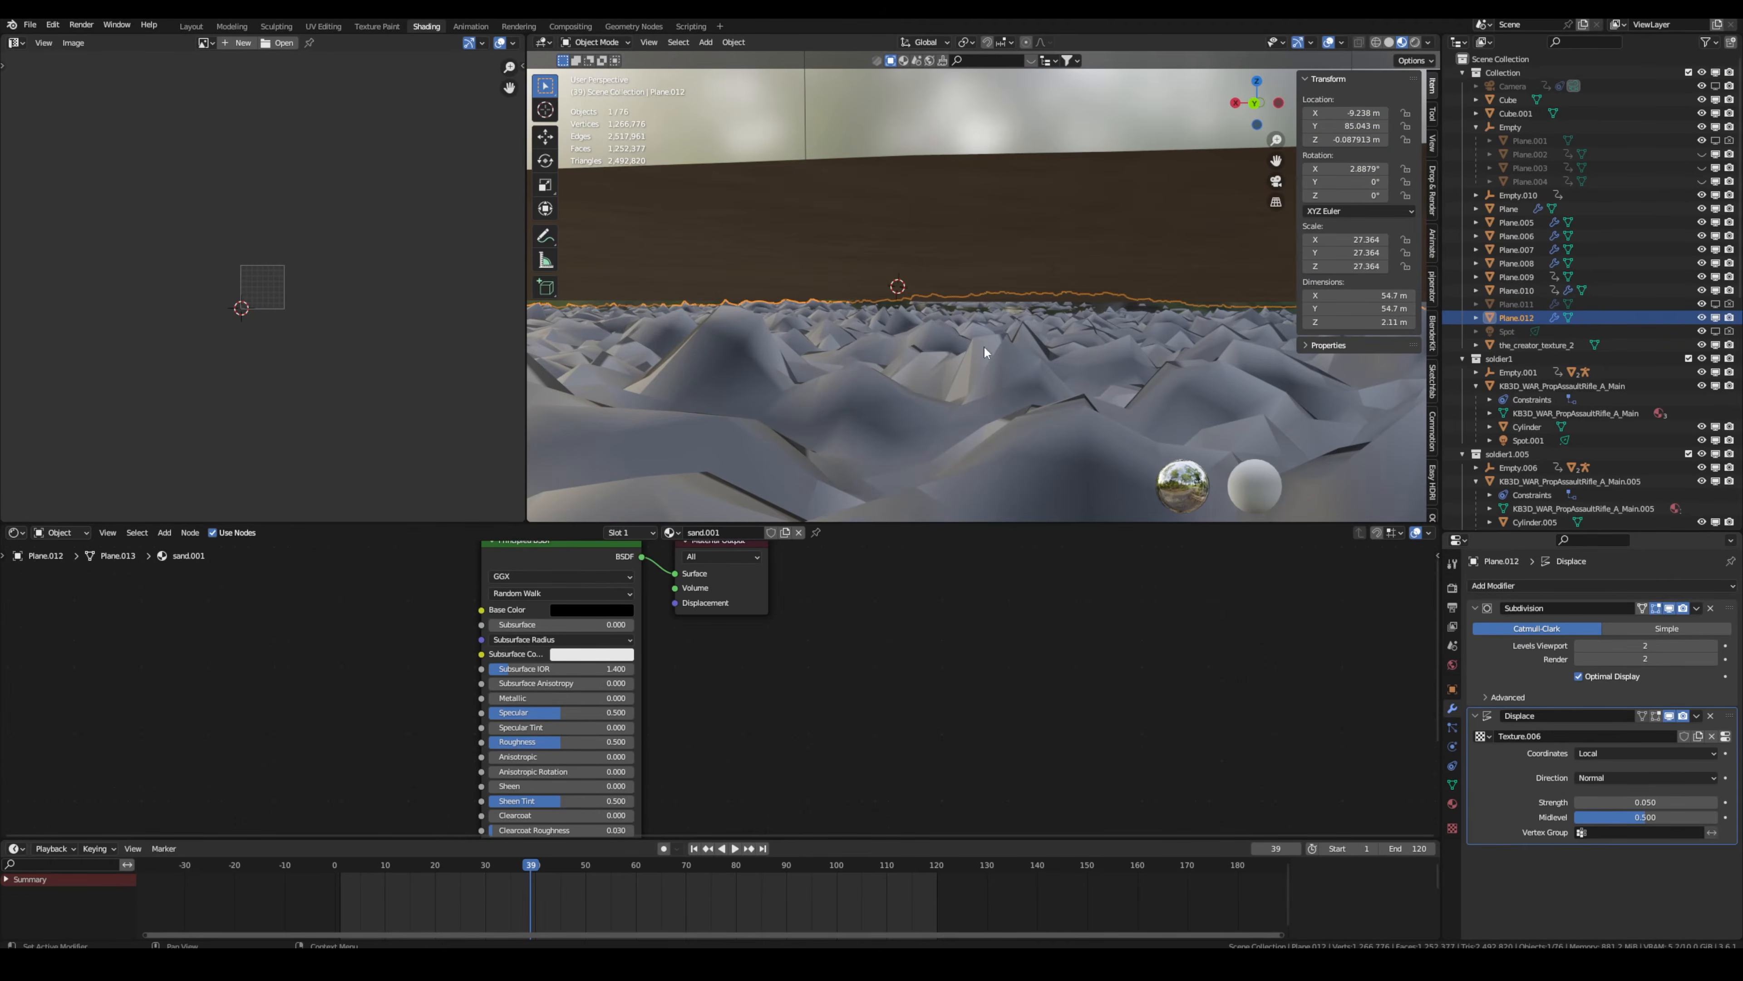
# Inspect the sand plane's mesh isolated in Edit Mode, then return to Object Mode and the camera view.
pyautogui.moveTo(984, 348); pyautogui.dragTo(1089, 344, button='middle')
pyautogui.moveTo(956, 391); pyautogui.dragTo(951, 389, button='middle')
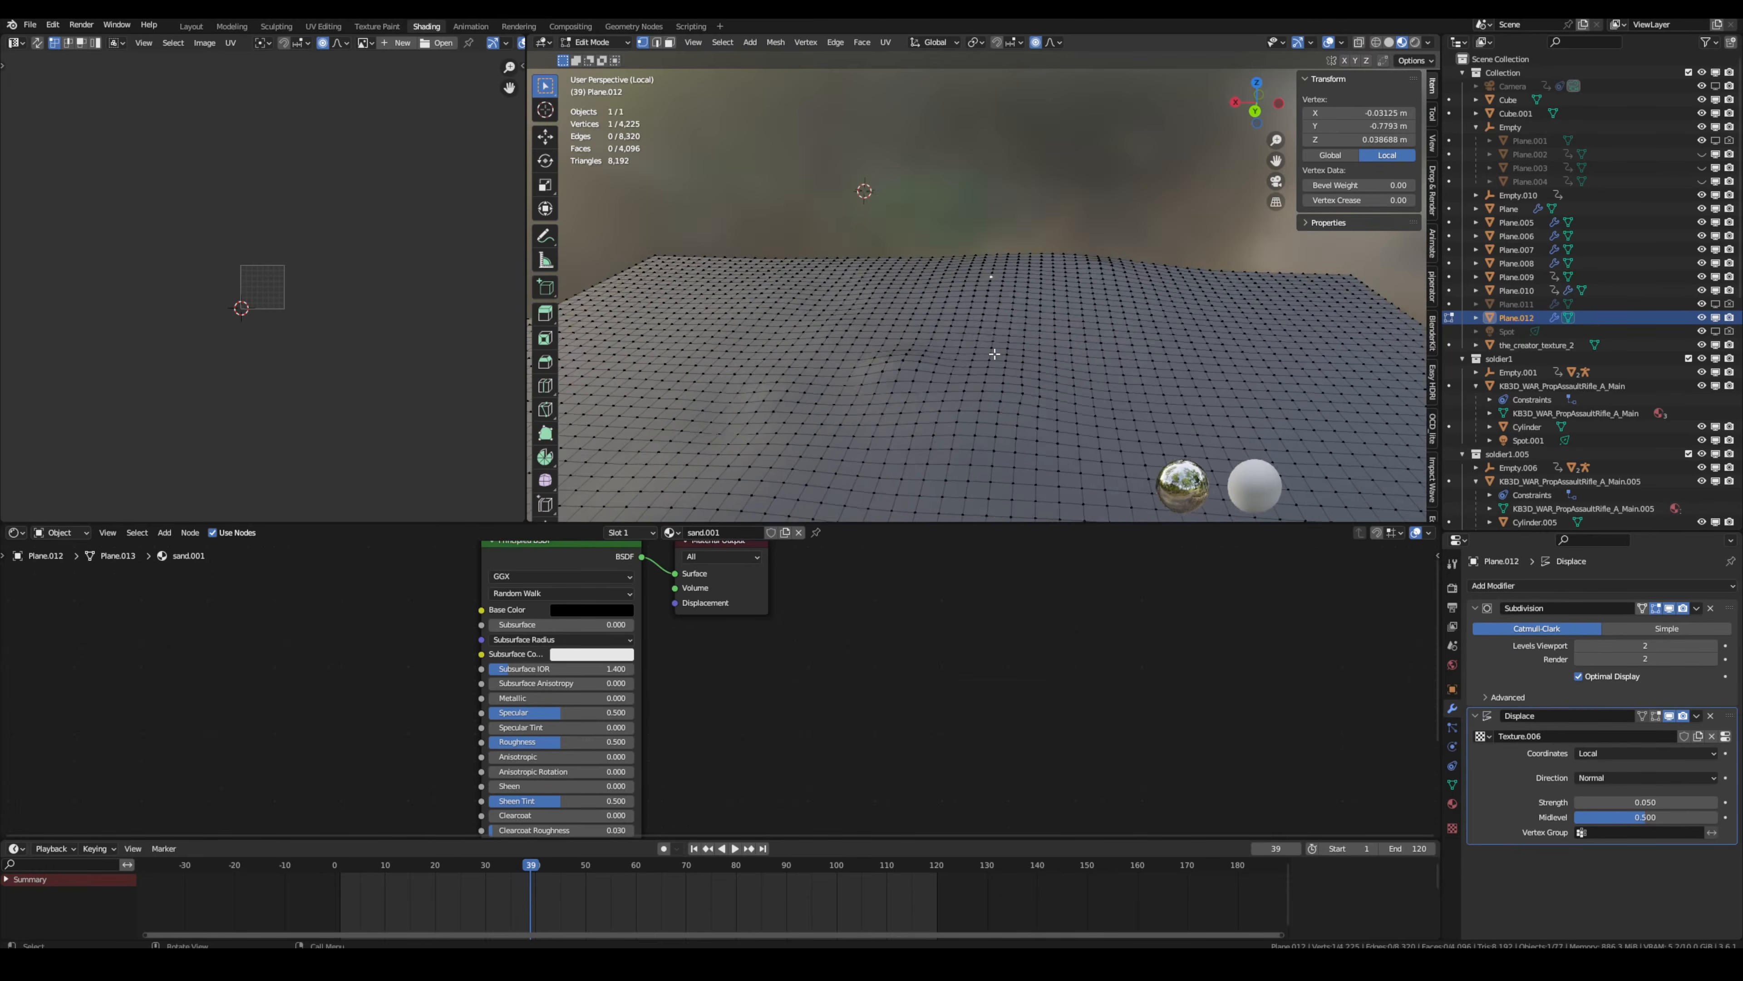
pyautogui.moveTo(1002, 359)
pyautogui.mouseDown(button='middle')
pyautogui.moveTo(1018, 342)
pyautogui.moveTo(1003, 348)
pyautogui.mouseUp(button='middle')
pyautogui.press('KP_Divide')
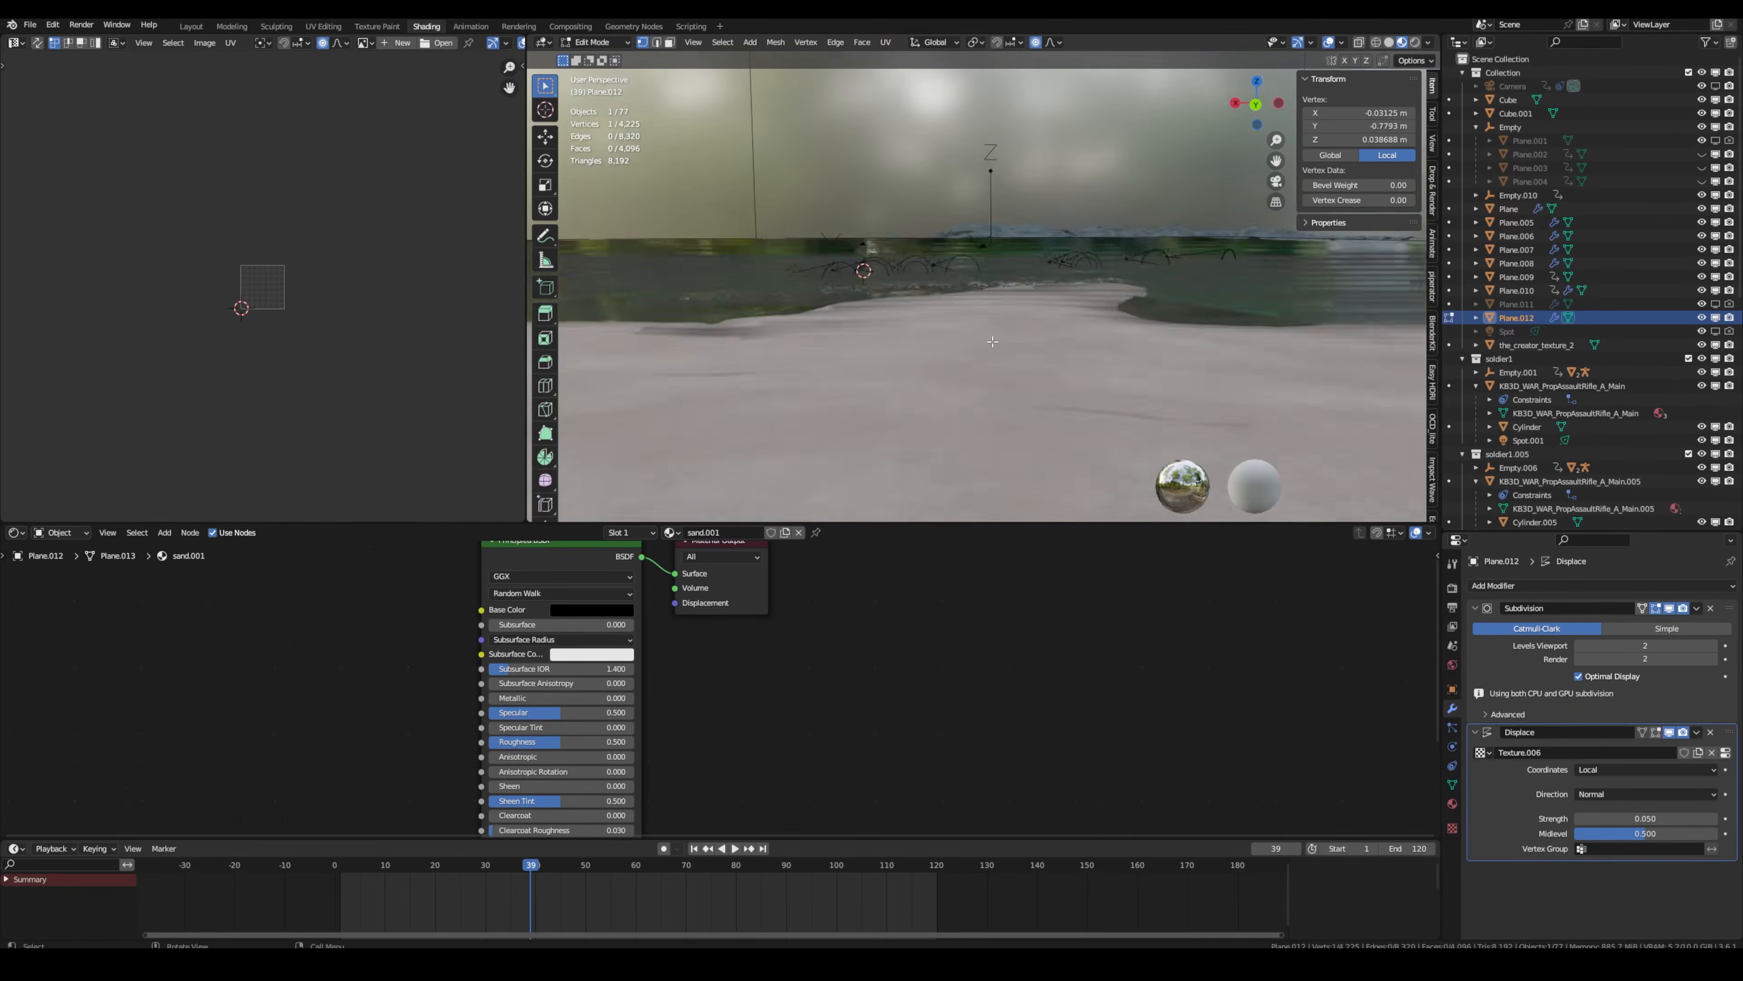
pyautogui.press('Tab')
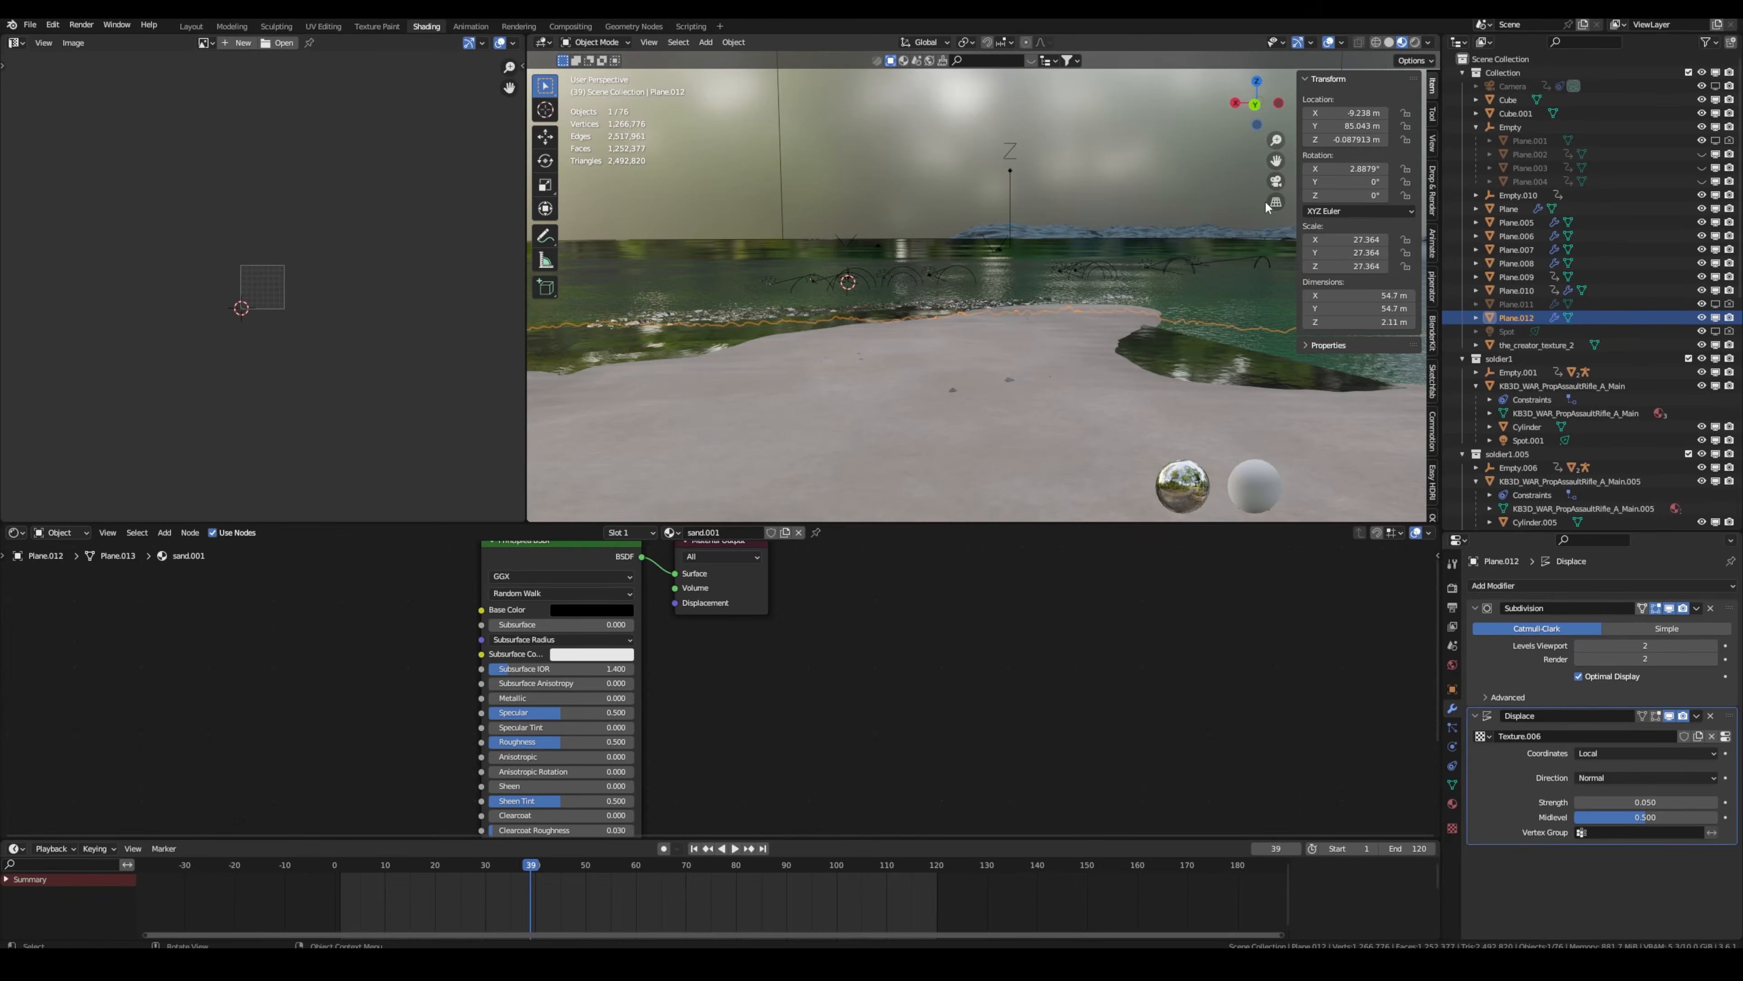
pyautogui.press('KP_0')
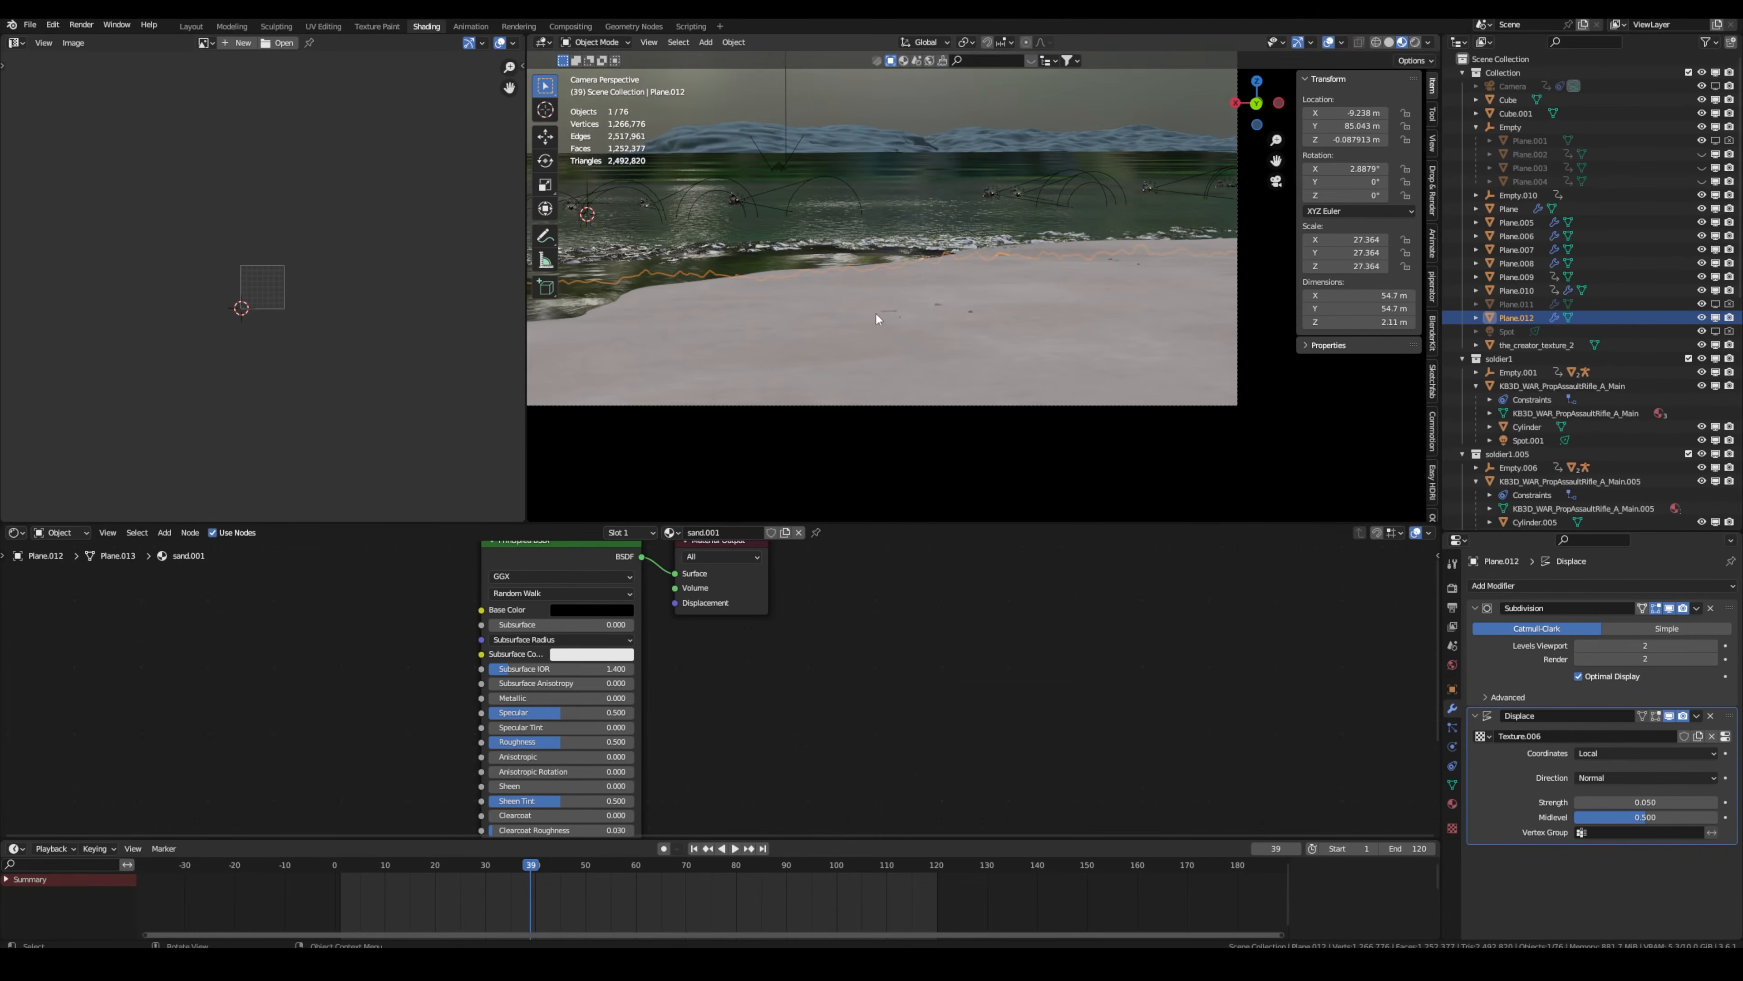
# Scrub the animation to frame 50 and examine the sand and shoreline through the camera.
pyautogui.keyDown('shift'); pyautogui.moveTo(916, 268); pyautogui.dragTo(941, 331, button='middle'); pyautogui.keyUp('shift')
pyautogui.scroll(1, 933, 334)
pyautogui.scroll(-1, 874, 342)
pyautogui.moveTo(535, 867); pyautogui.dragTo(727, 877)
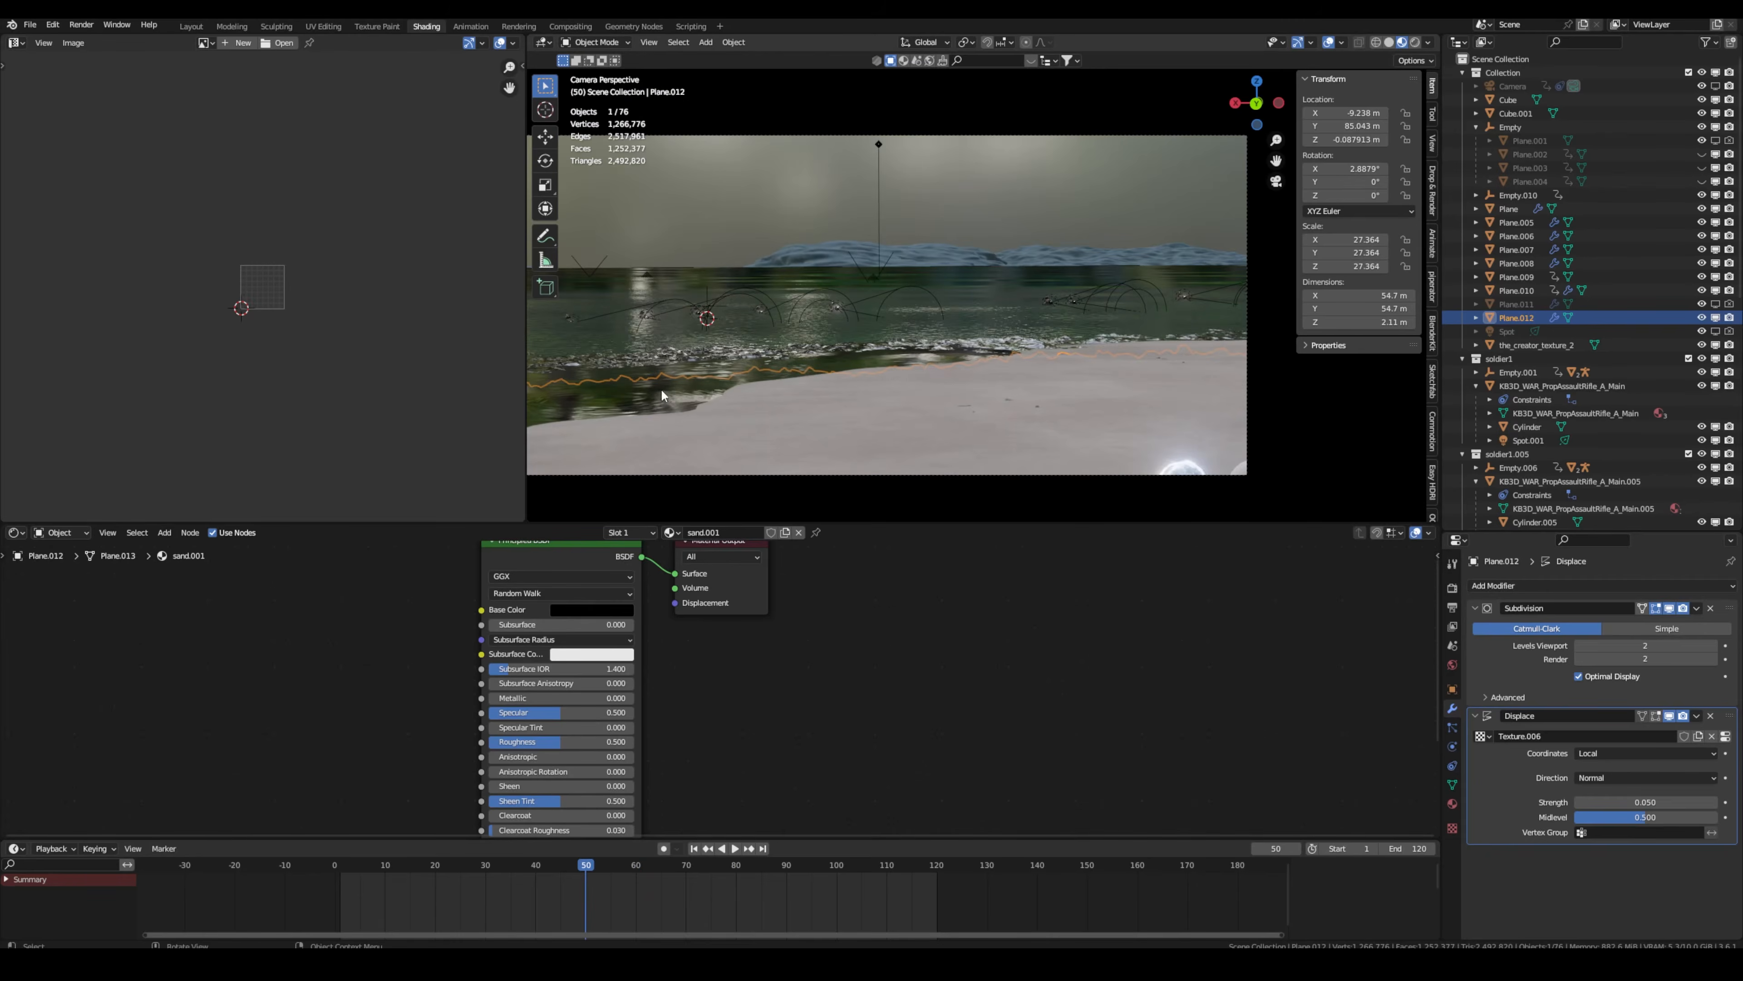
pyautogui.press('space')
# Select the shoreline water plane, Plane.009, and enlarge the node editor around its still water material.
pyautogui.click(1000, 228)
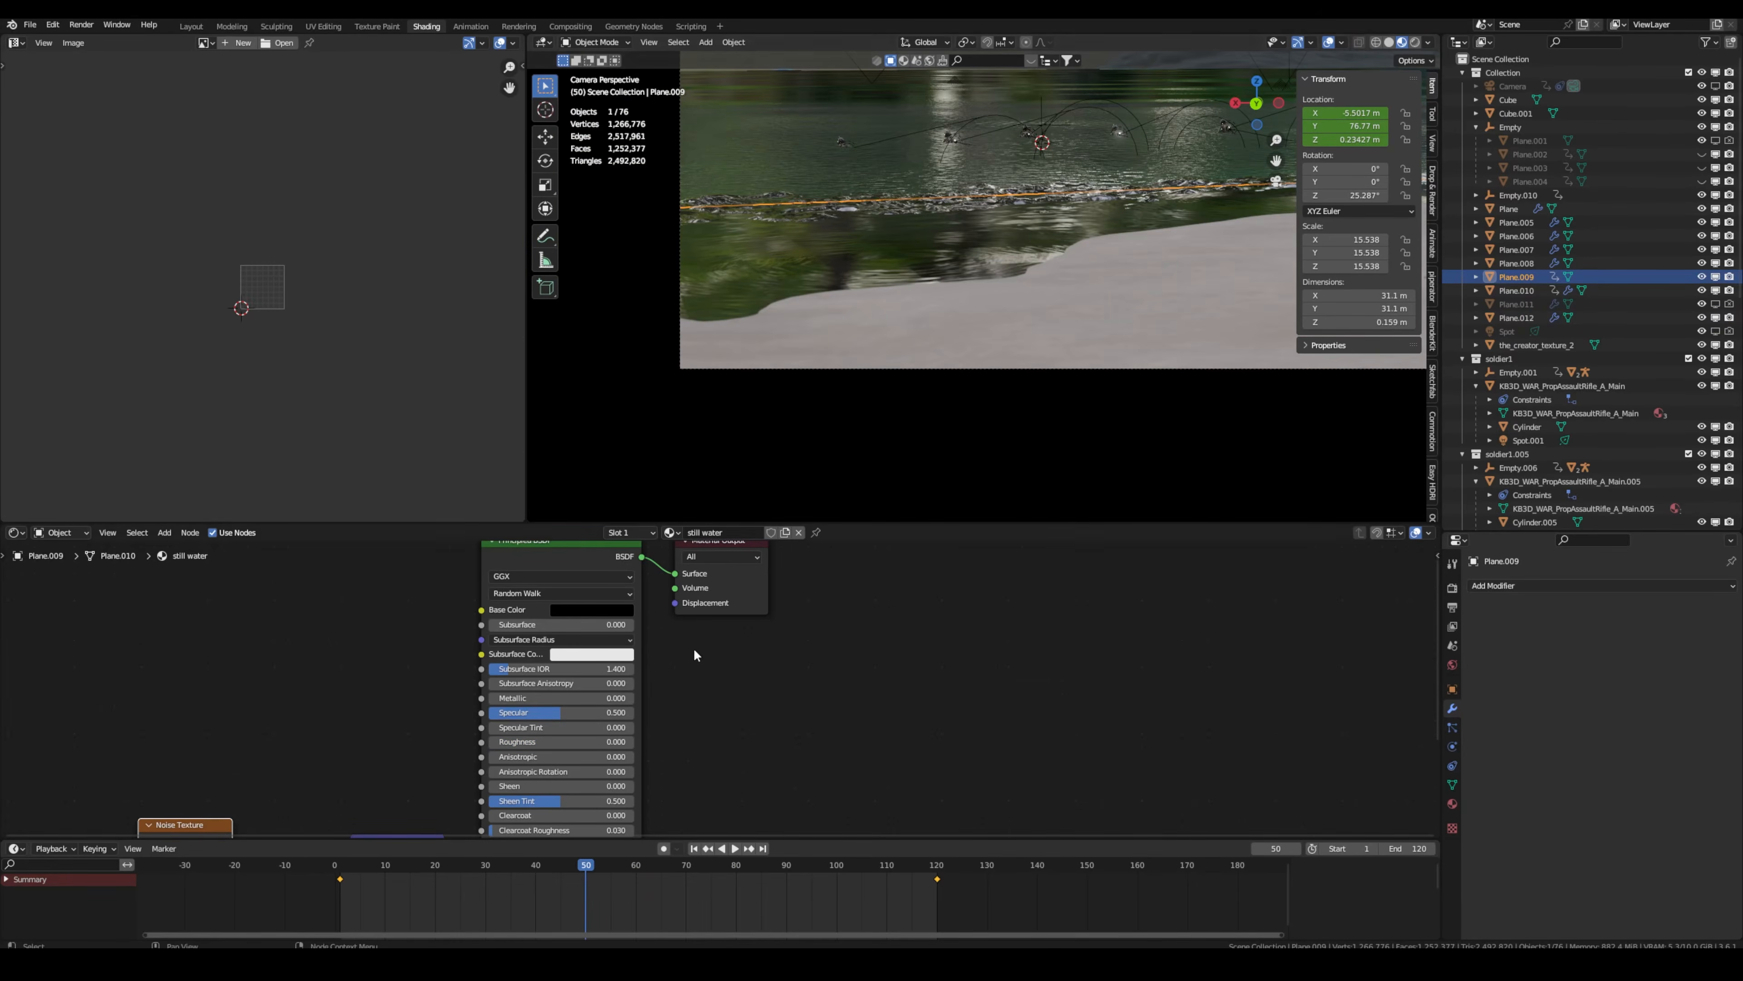
pyautogui.moveTo(693, 648); pyautogui.dragTo(780, 639, button='middle')
pyautogui.scroll(-5, 781, 658)
pyautogui.click(702, 575)
pyautogui.moveTo(825, 523); pyautogui.dragTo(825, 427)
pyautogui.moveTo(703, 670); pyautogui.dragTo(791, 631, button='middle')
pyautogui.scroll(1, 791, 631)
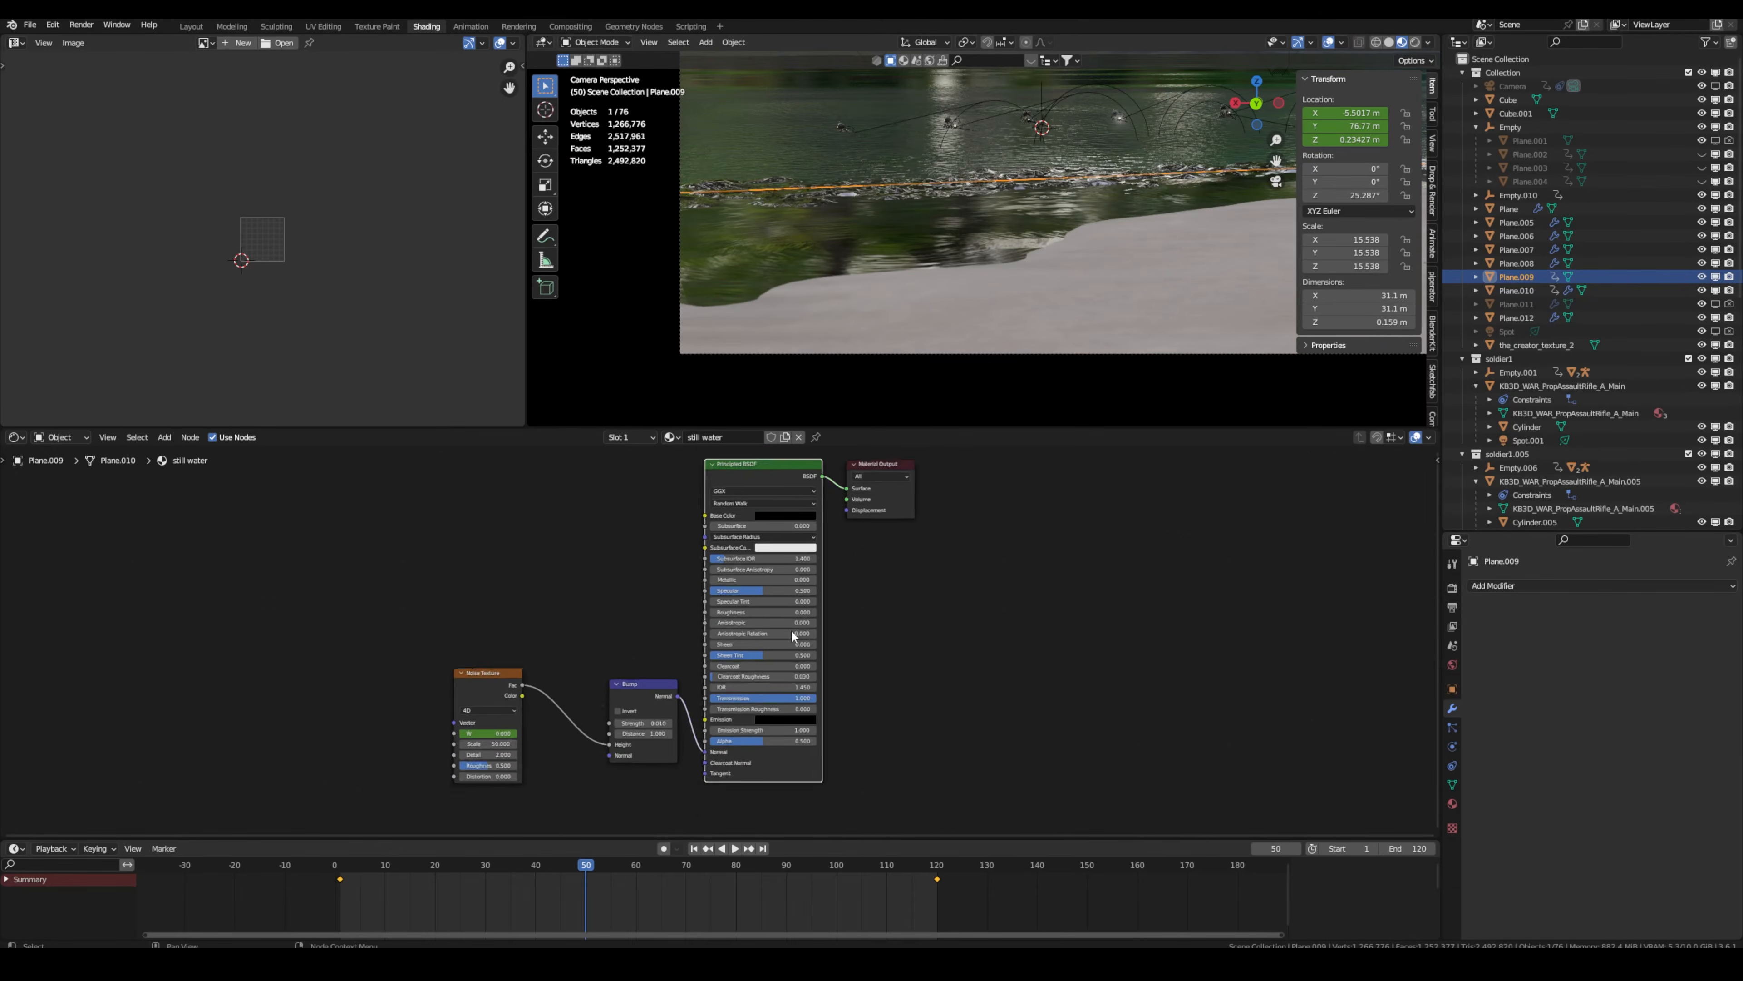
# Examine the Noise Texture and Bump nodes that feed the still water shader's normal.
pyautogui.scroll(1, 791, 630)
pyautogui.moveTo(585, 635); pyautogui.dragTo(707, 593, button='middle')
pyautogui.scroll(3, 709, 598)
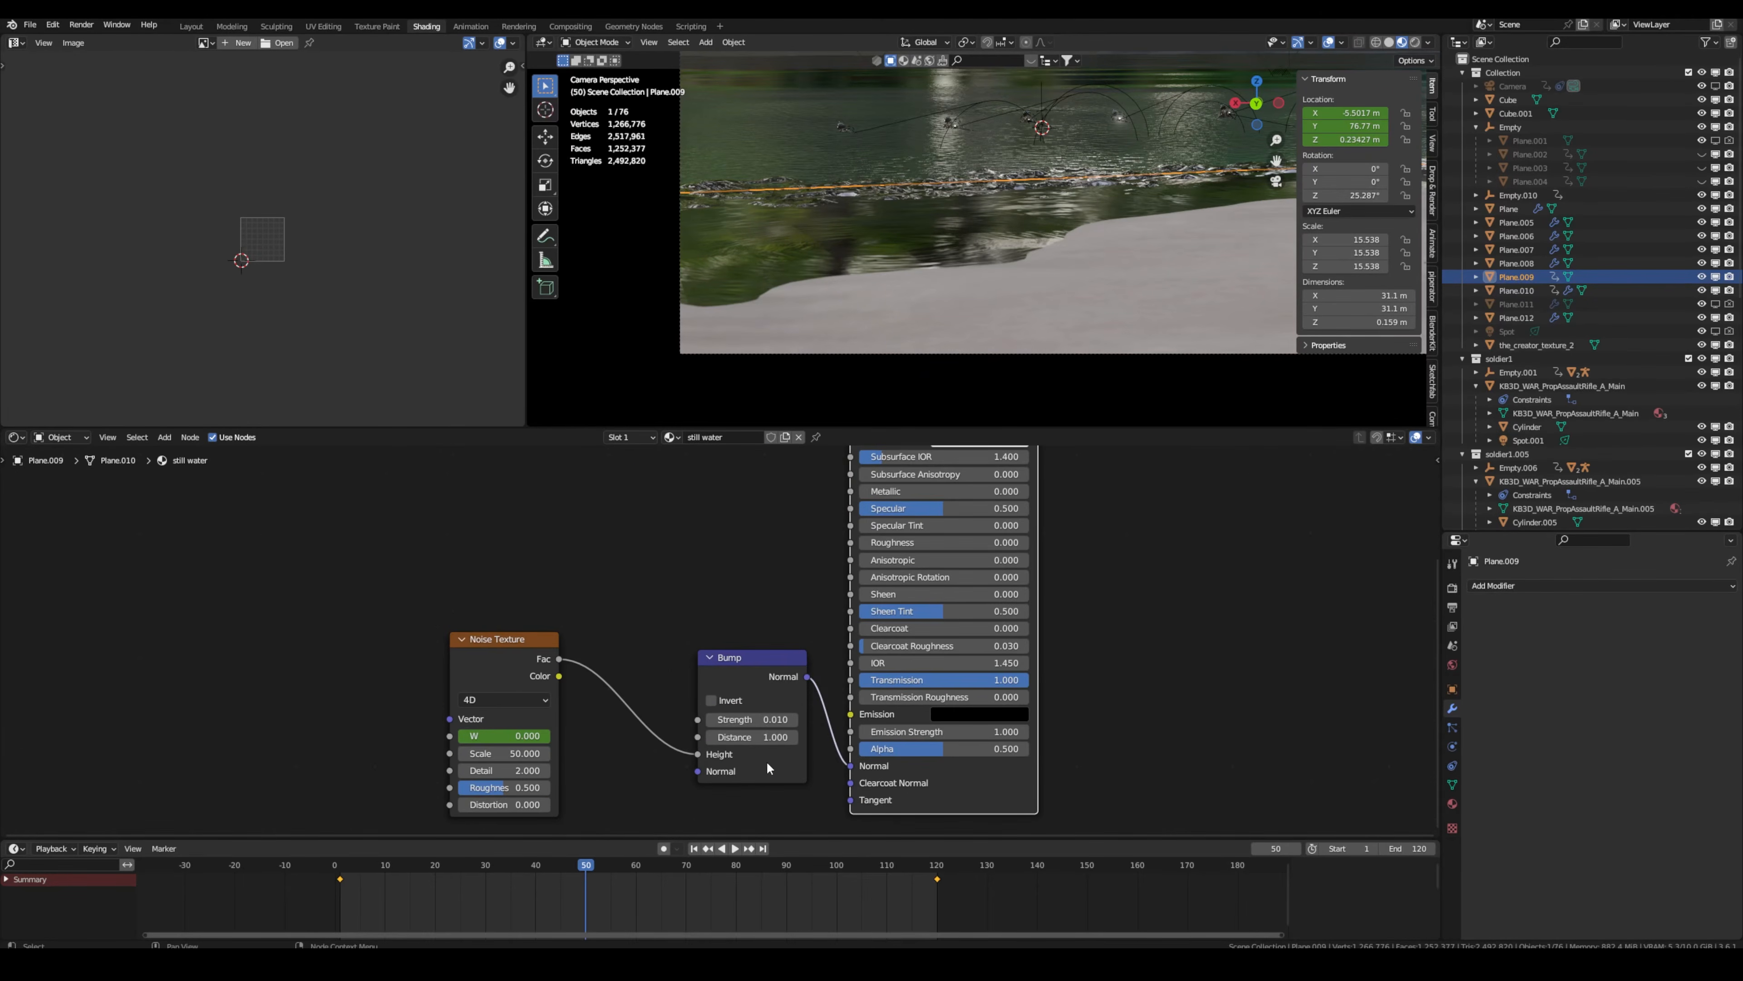
pyautogui.scroll(3, 760, 728)
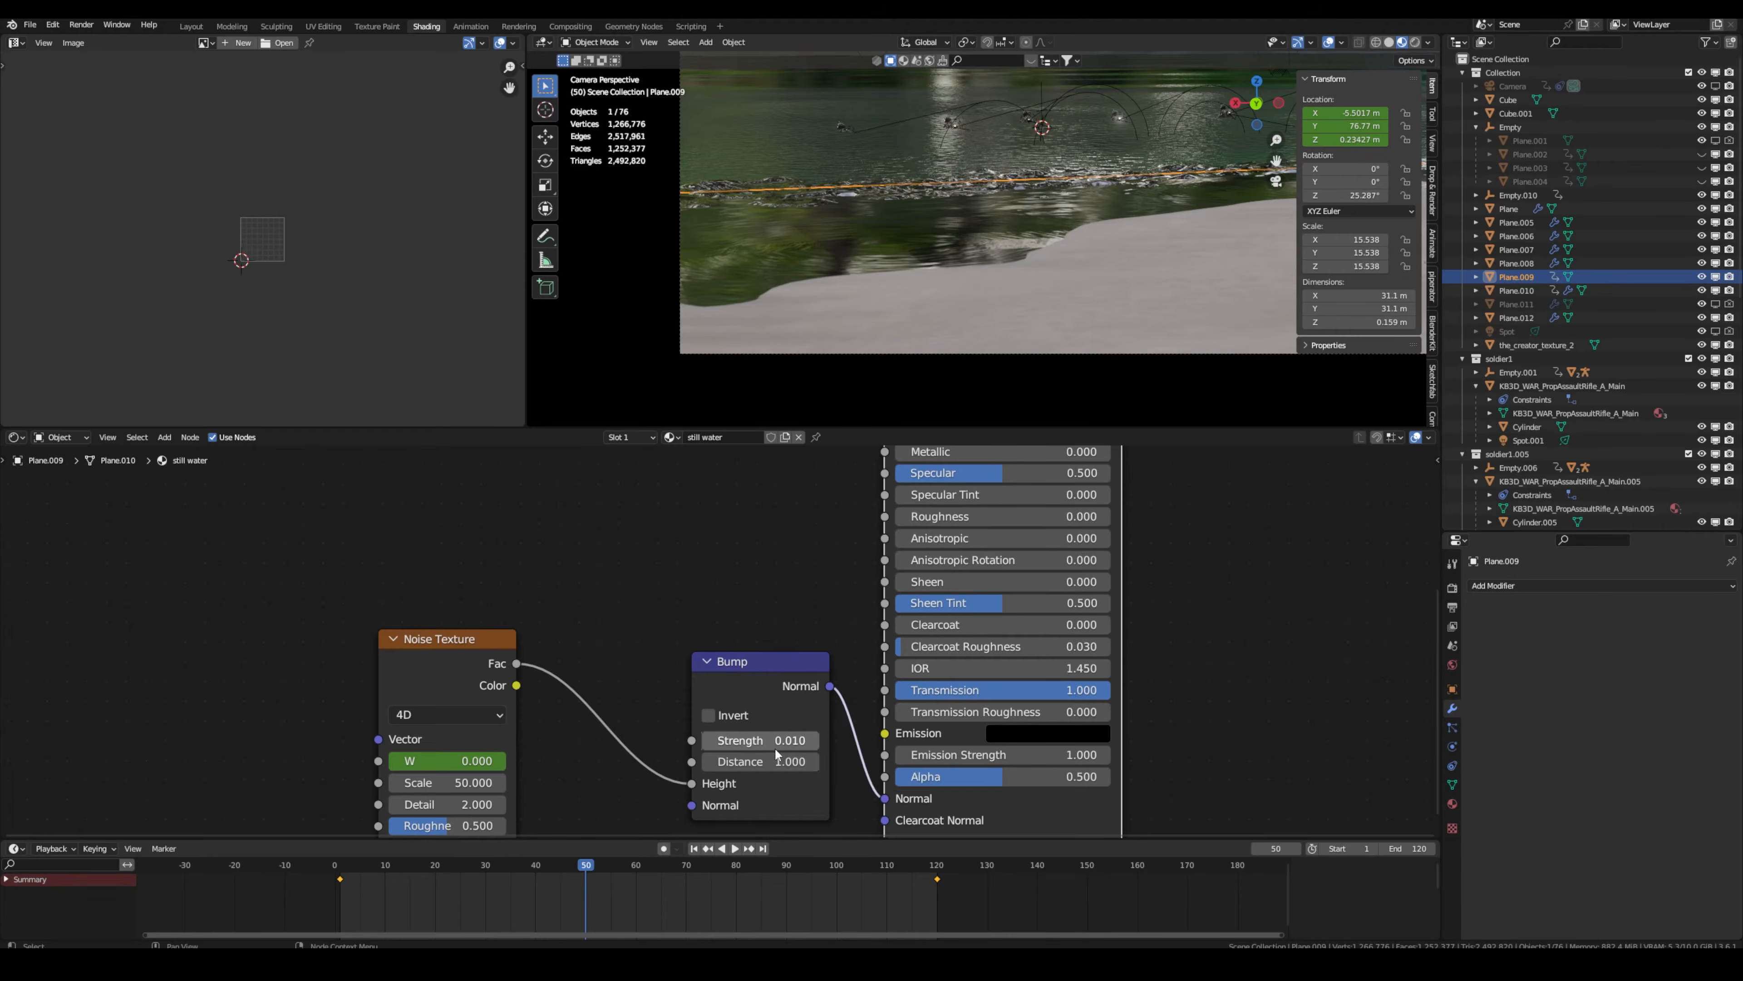
pyautogui.moveTo(629, 702); pyautogui.dragTo(672, 636, button='middle')
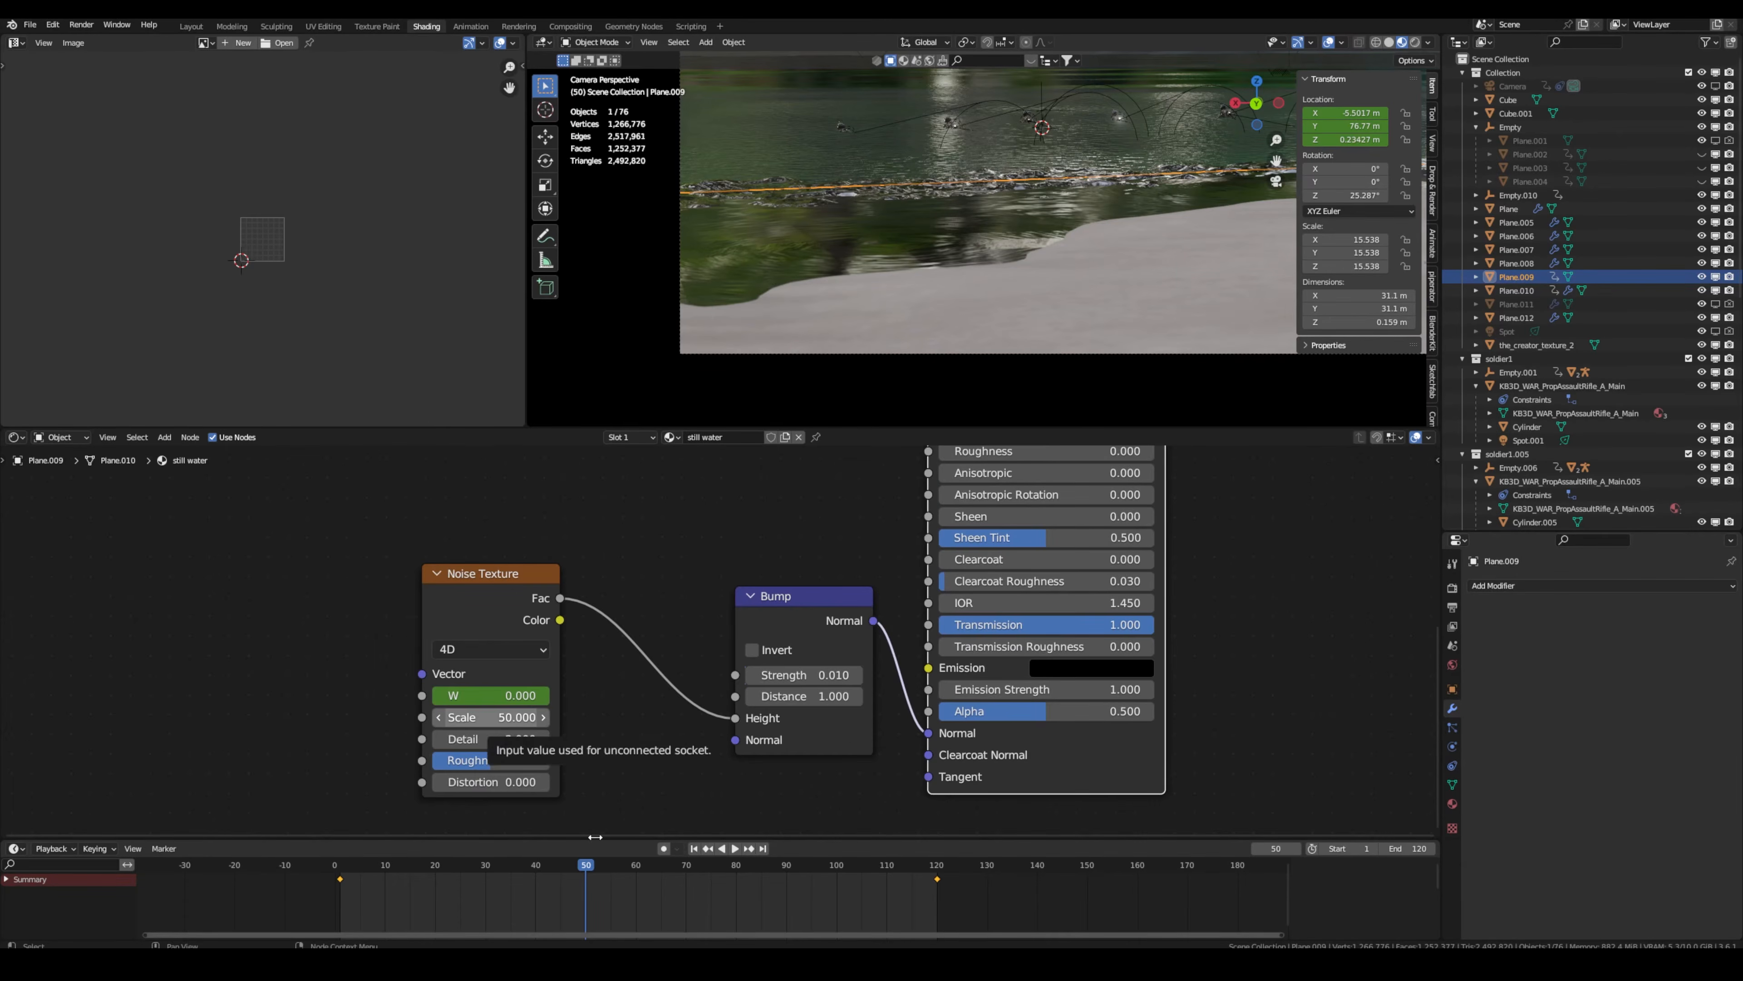
# Check the animated W value of the still water's Noise Texture at frames 1 and 120.
pyautogui.click(490, 736)
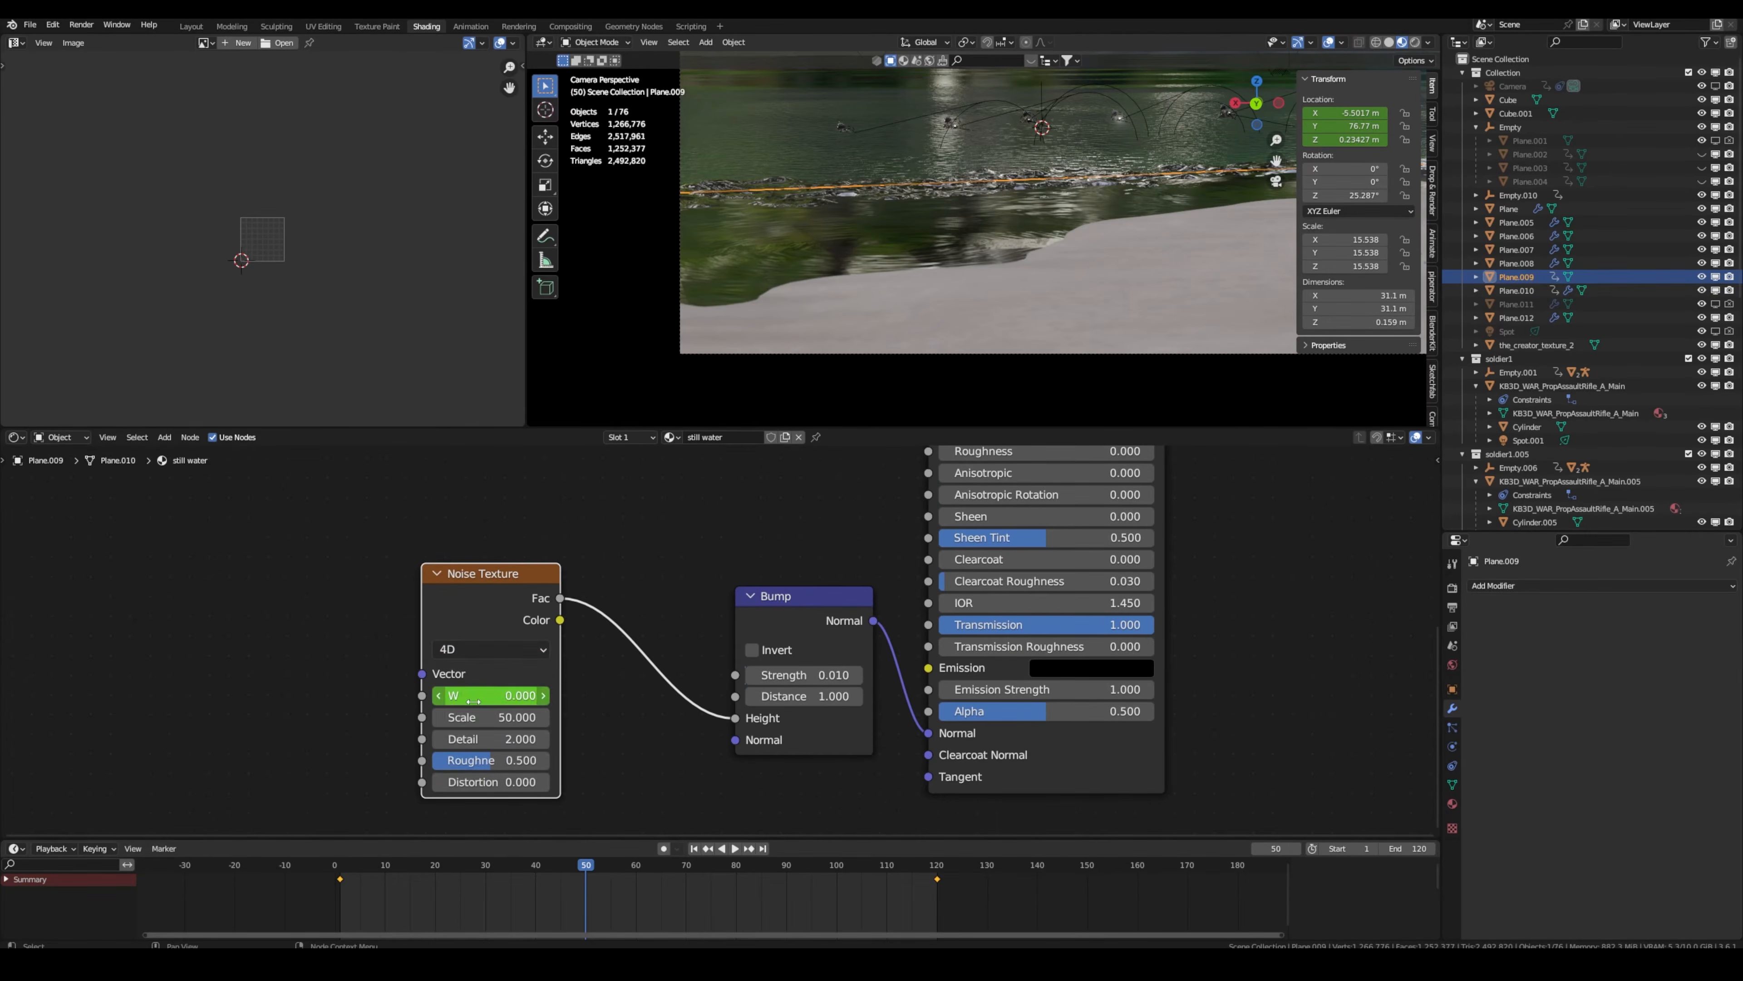
pyautogui.click(339, 868)
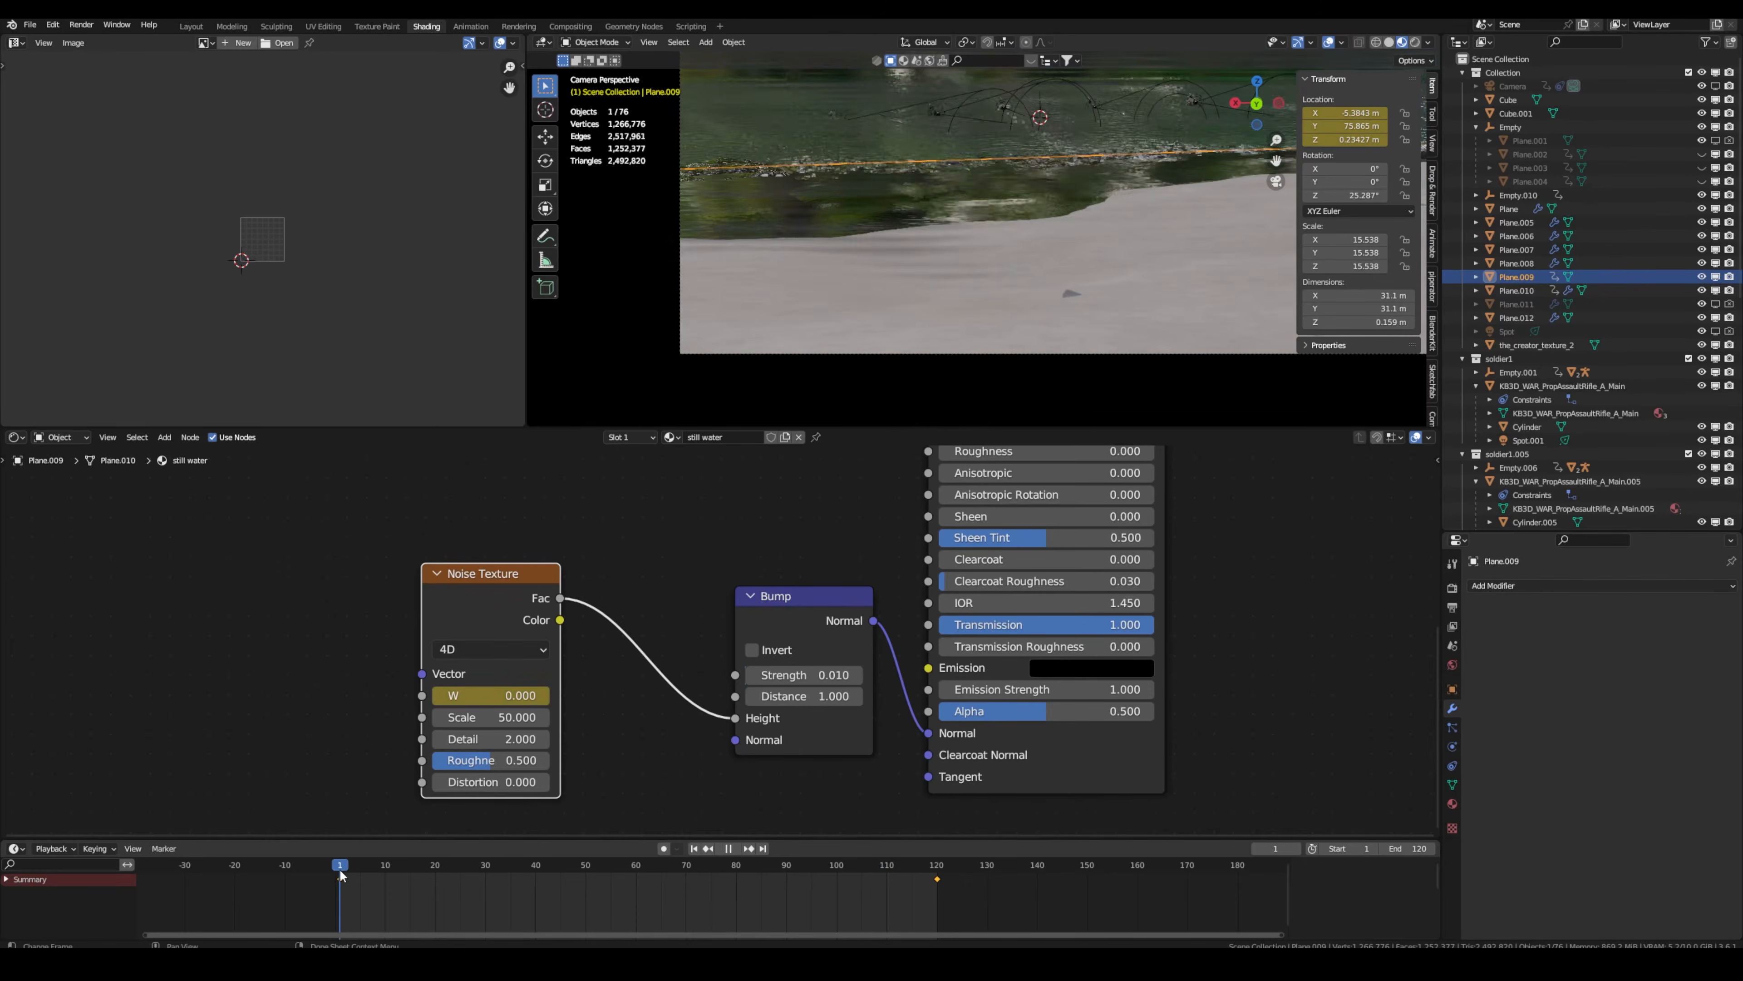
pyautogui.press('space')
pyautogui.click(937, 870)
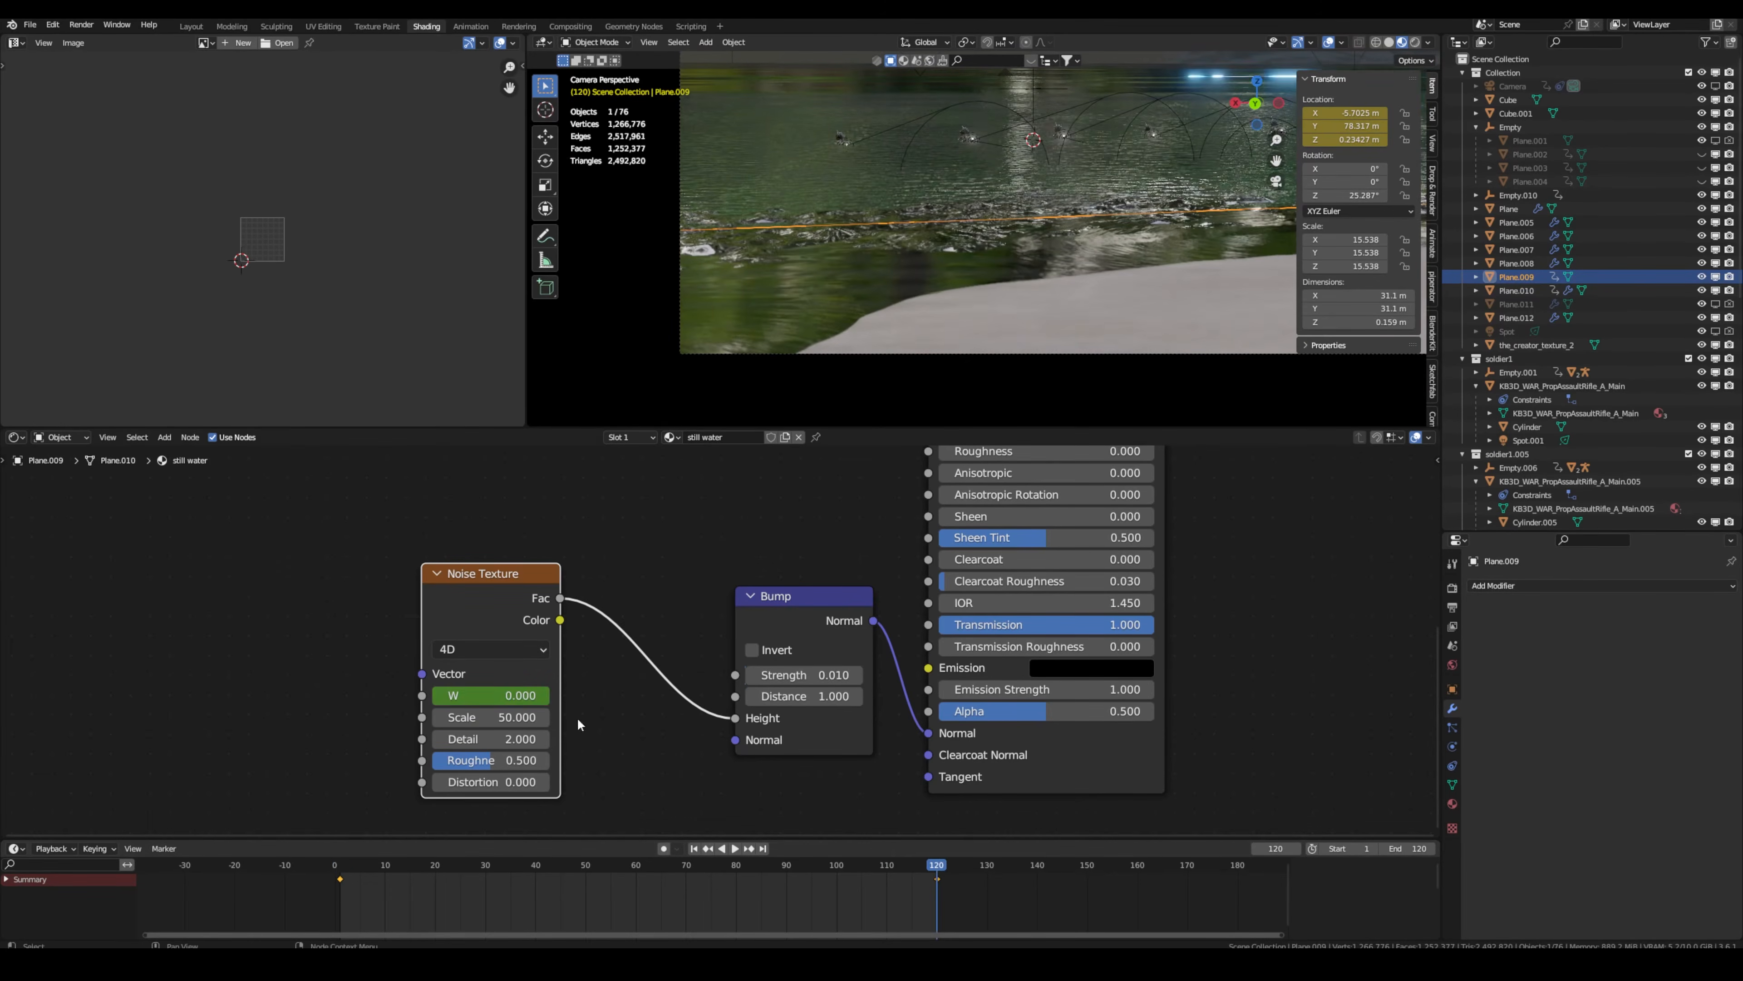
pyautogui.click(503, 697)
pyautogui.click(721, 848)
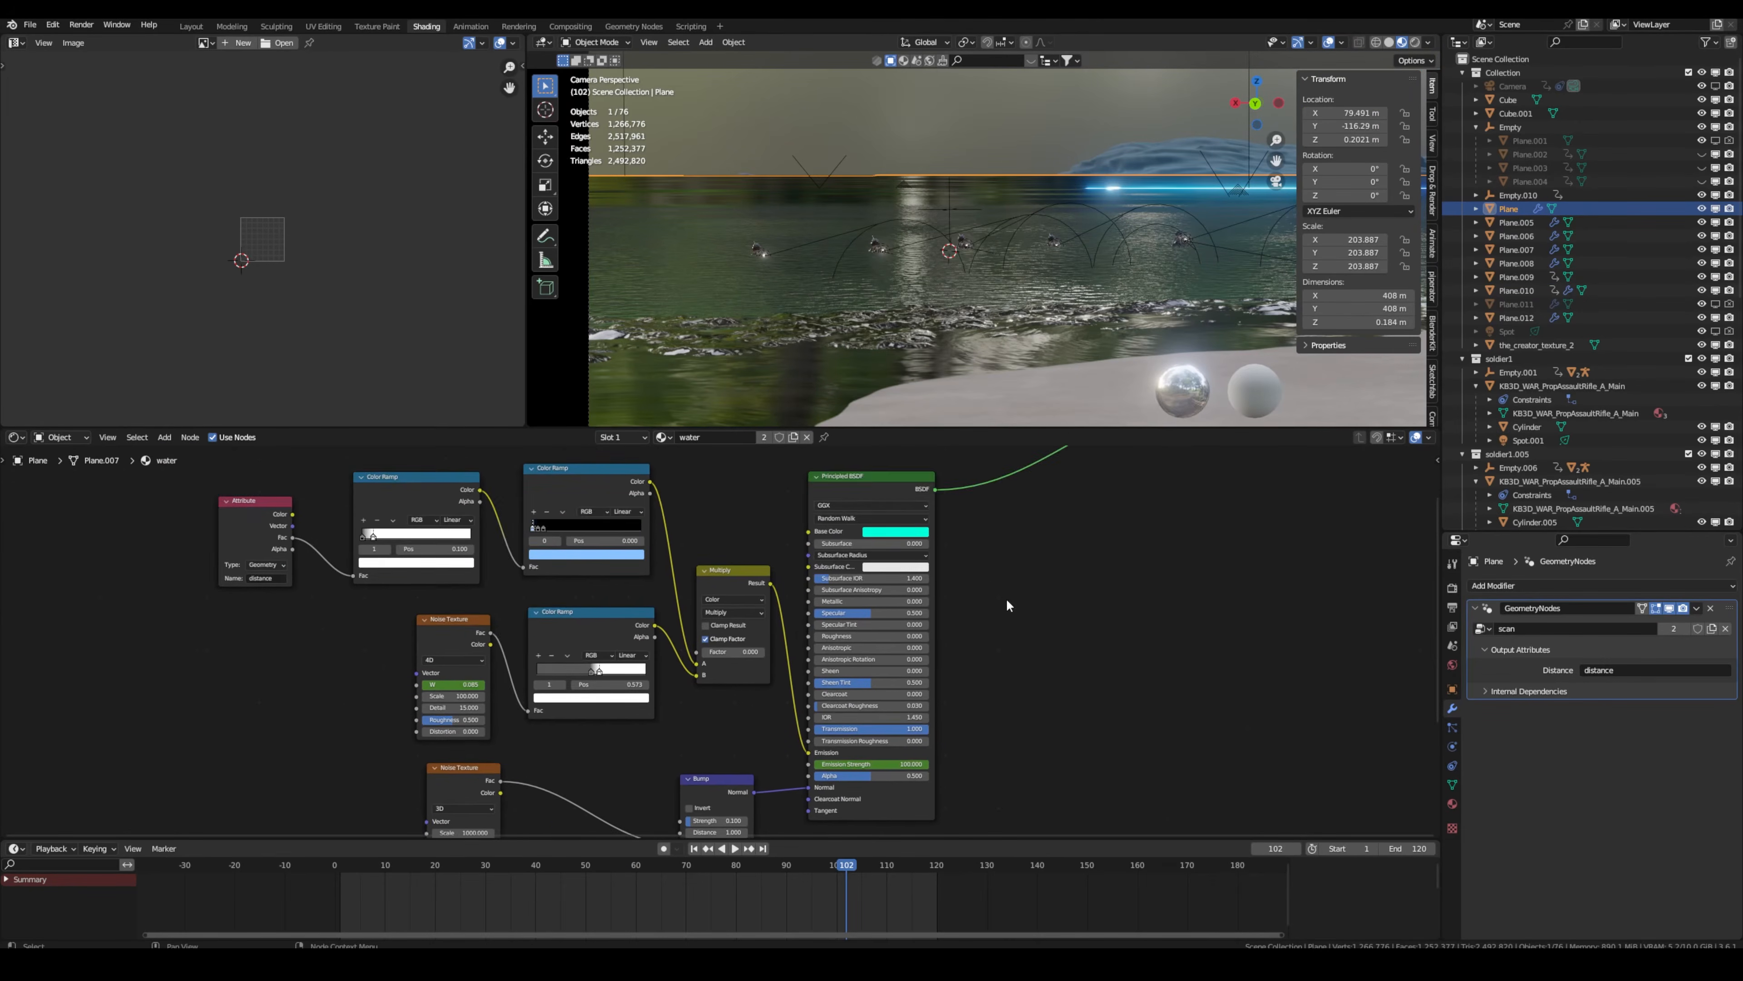
# Examine the Principled BSDF of the large water plane's material, and compare it with Plane.009's still water material.
pyautogui.moveTo(1007, 600); pyautogui.dragTo(943, 548, button='middle')
pyautogui.scroll(-3, 807, 600)
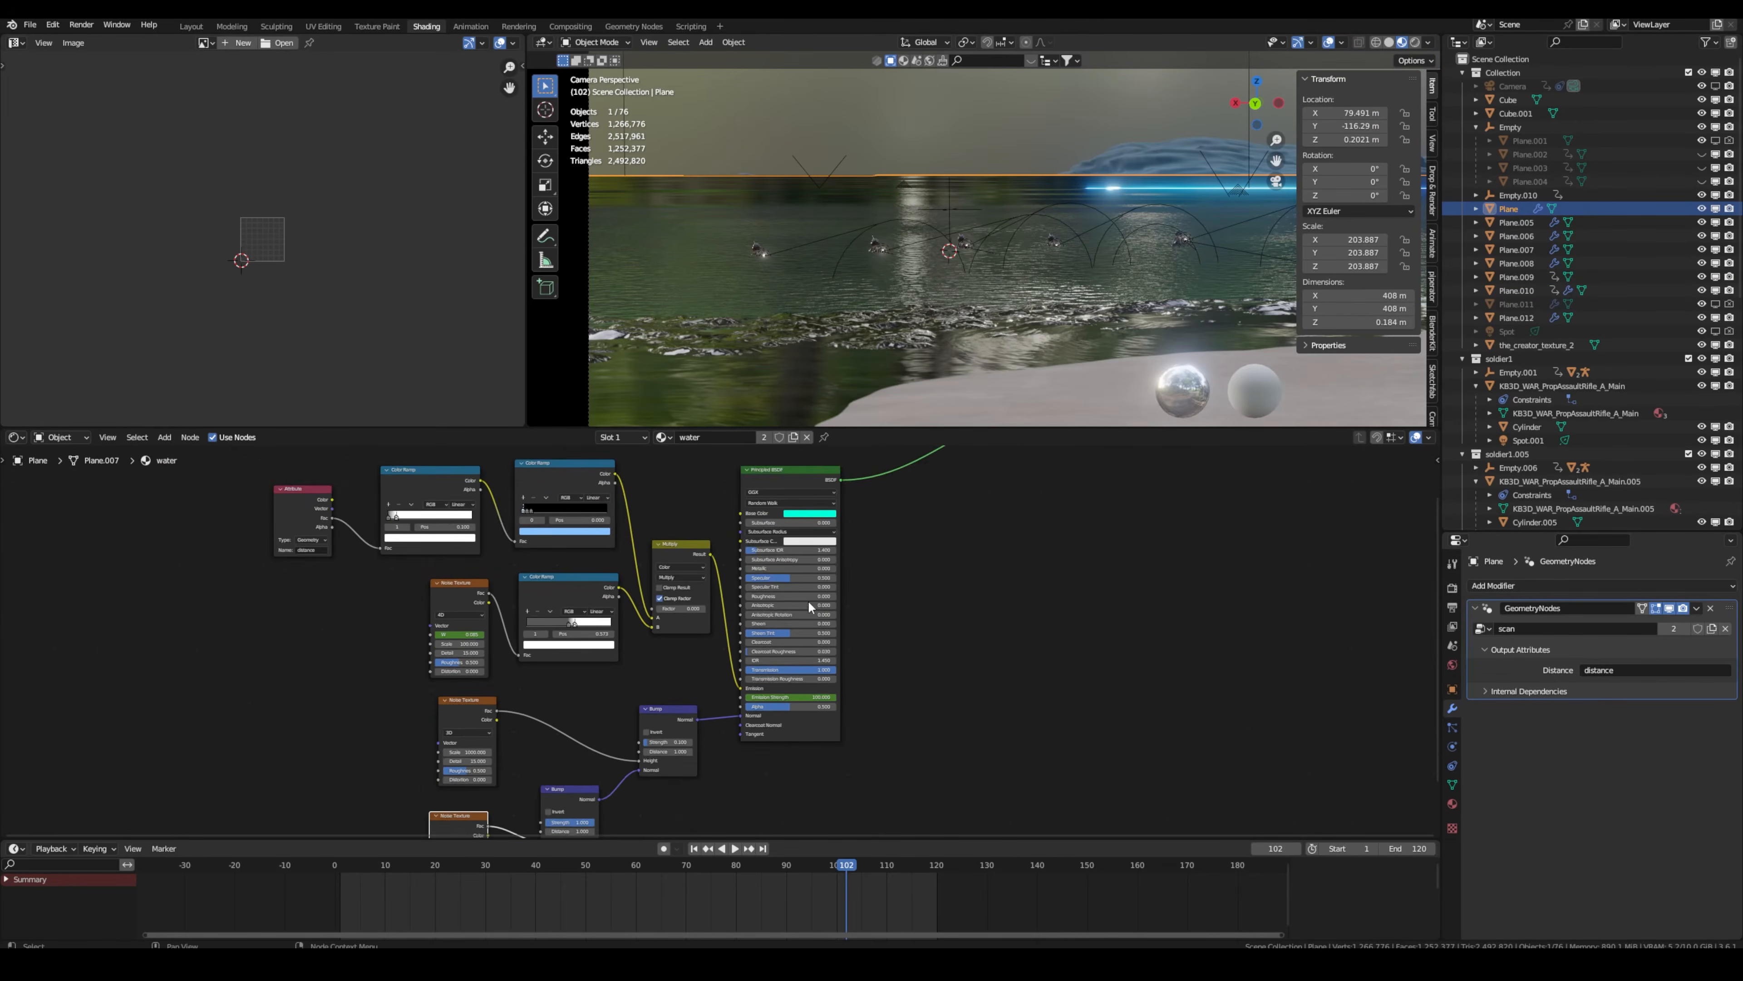
pyautogui.scroll(4, 829, 669)
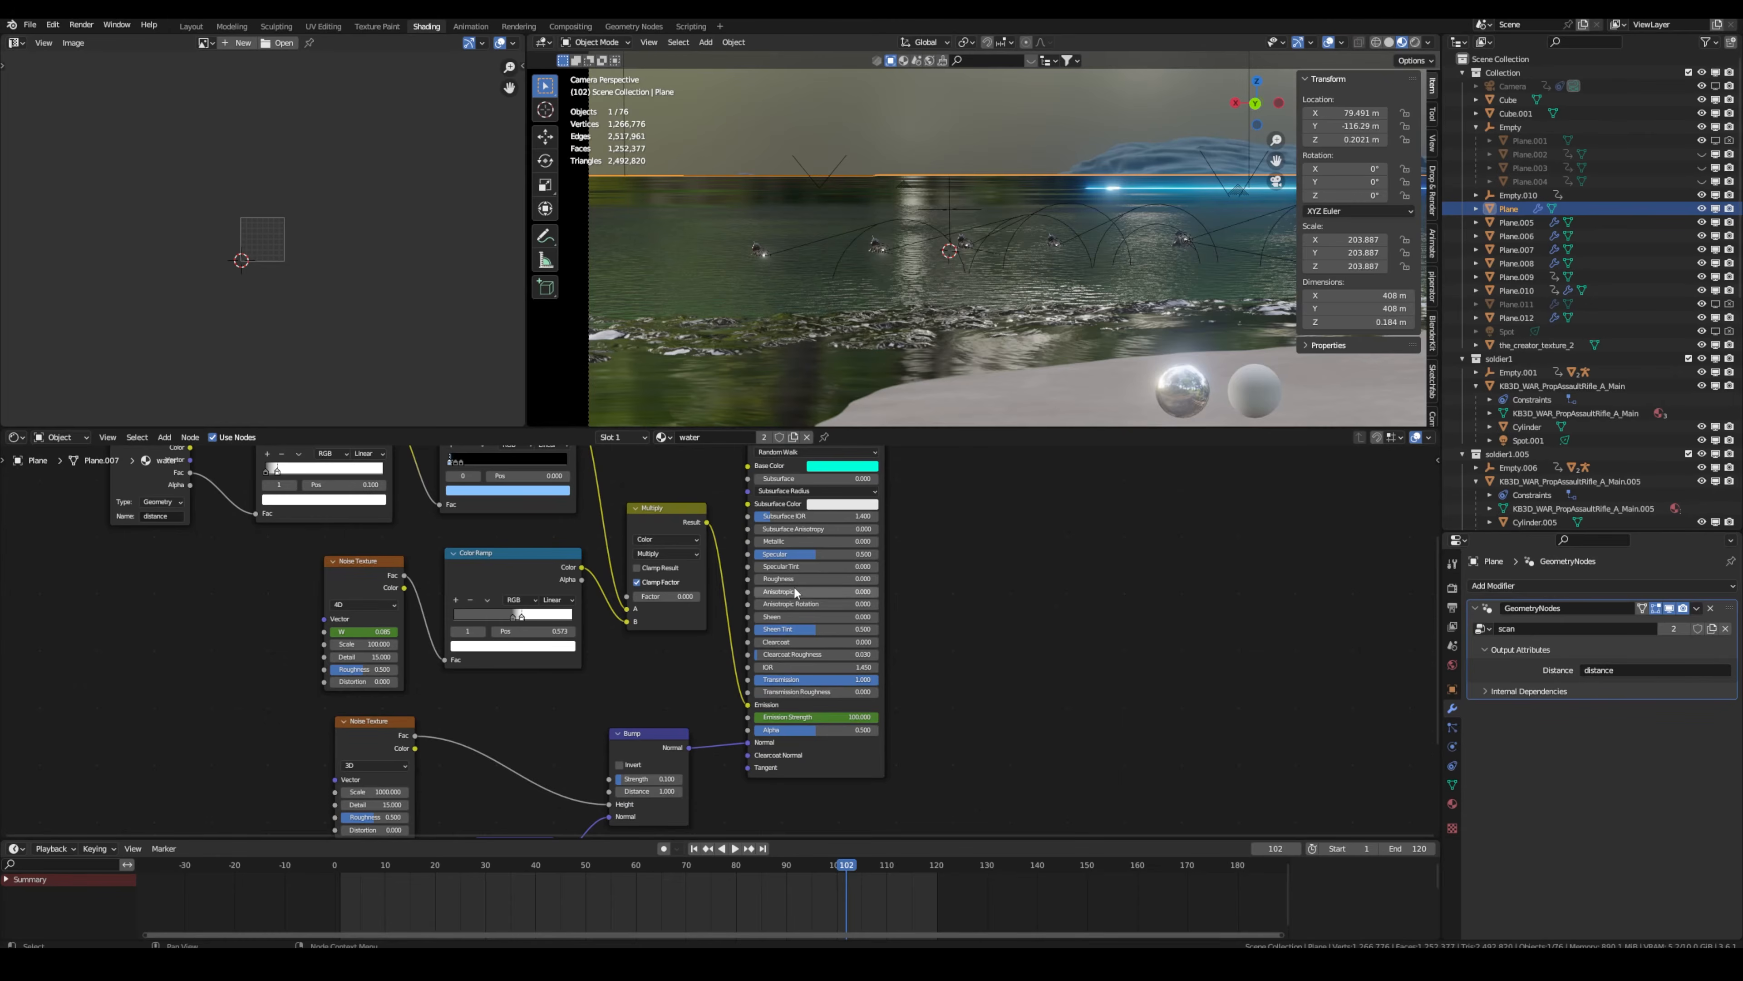
pyautogui.scroll(1, 878, 694)
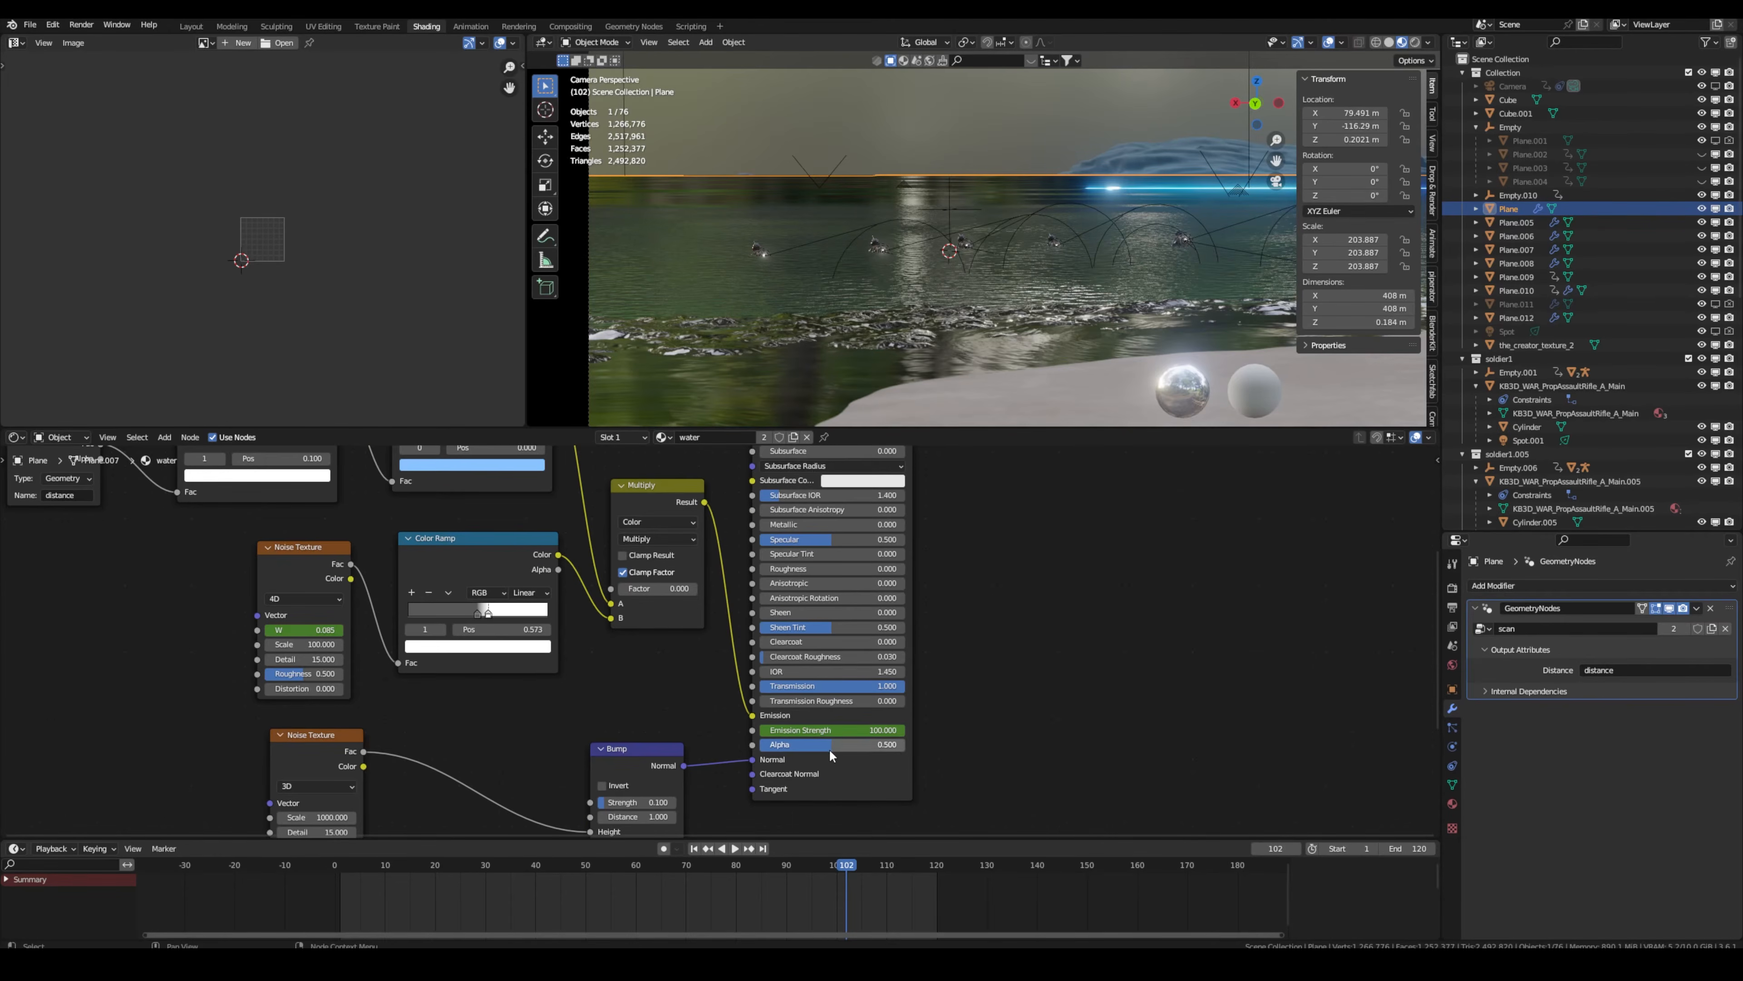
pyautogui.click(750, 404)
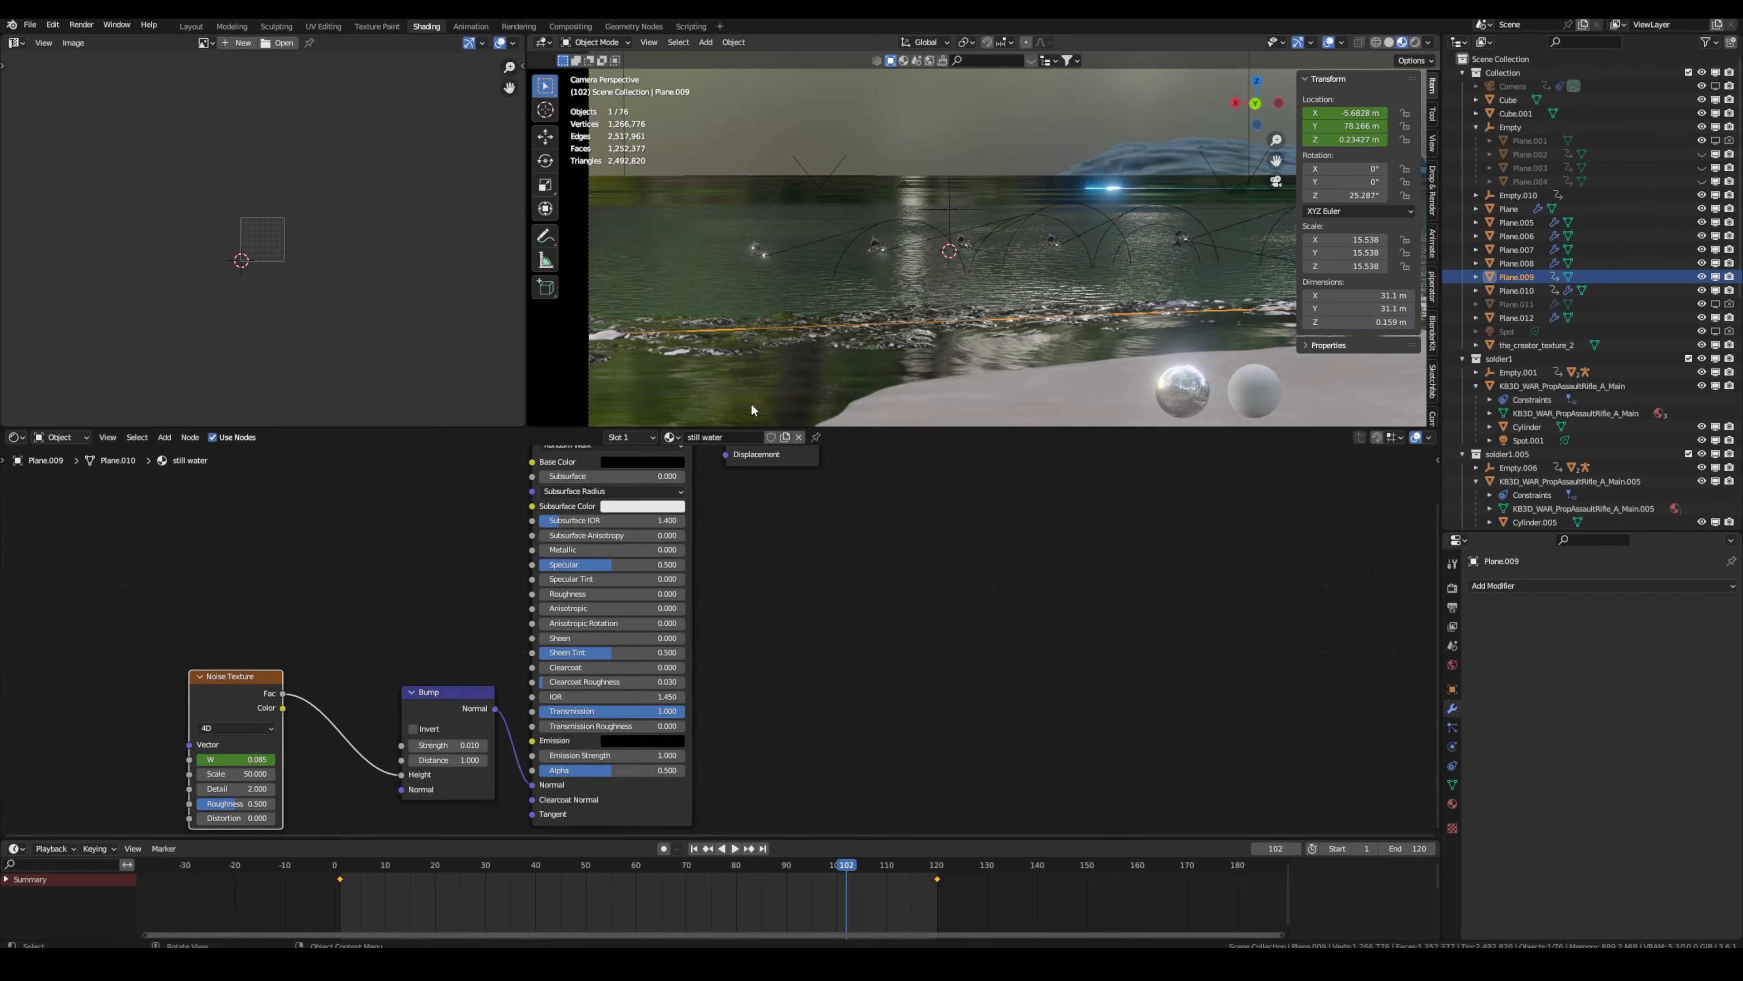
# Reselect the large water plane, Plane, and examine its two Noise Texture and Bump pairs against the rippled surface.
pyautogui.click(810, 210)
pyautogui.moveTo(688, 676); pyautogui.dragTo(753, 586, button='middle')
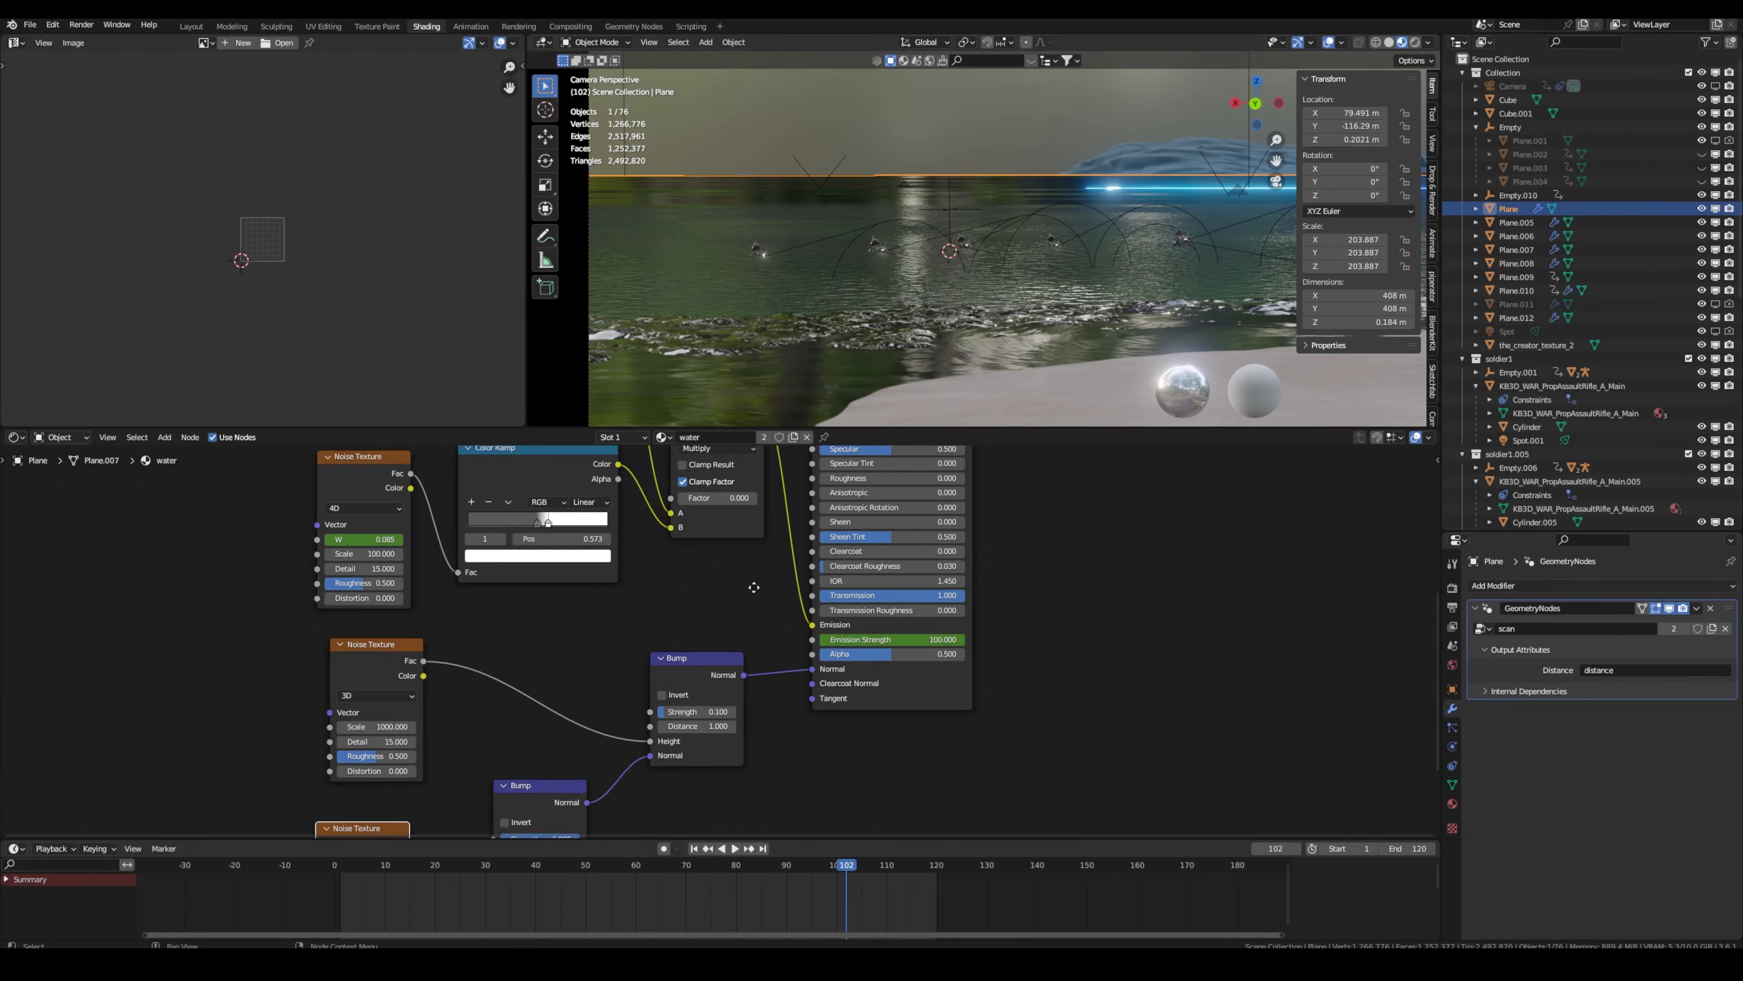
pyautogui.scroll(1, 717, 645)
pyautogui.moveTo(699, 723); pyautogui.dragTo(743, 660, button='middle')
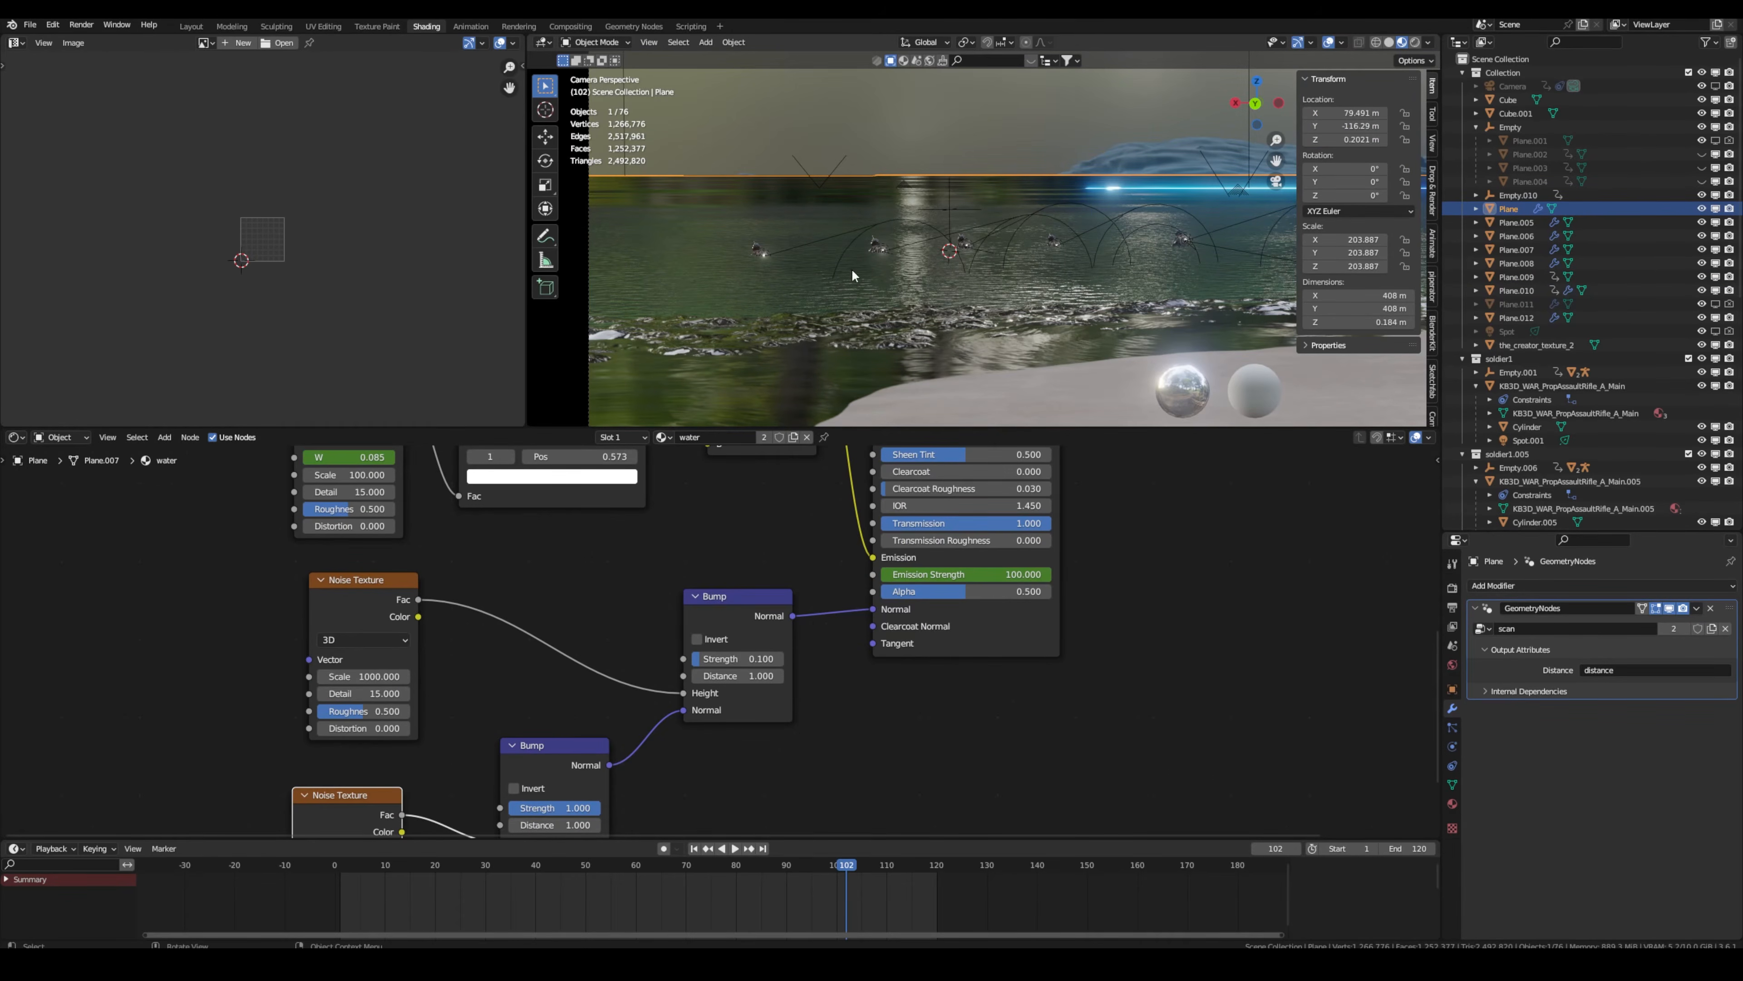
pyautogui.scroll(-1, 824, 639)
pyautogui.moveTo(460, 666); pyautogui.dragTo(535, 563, button='middle')
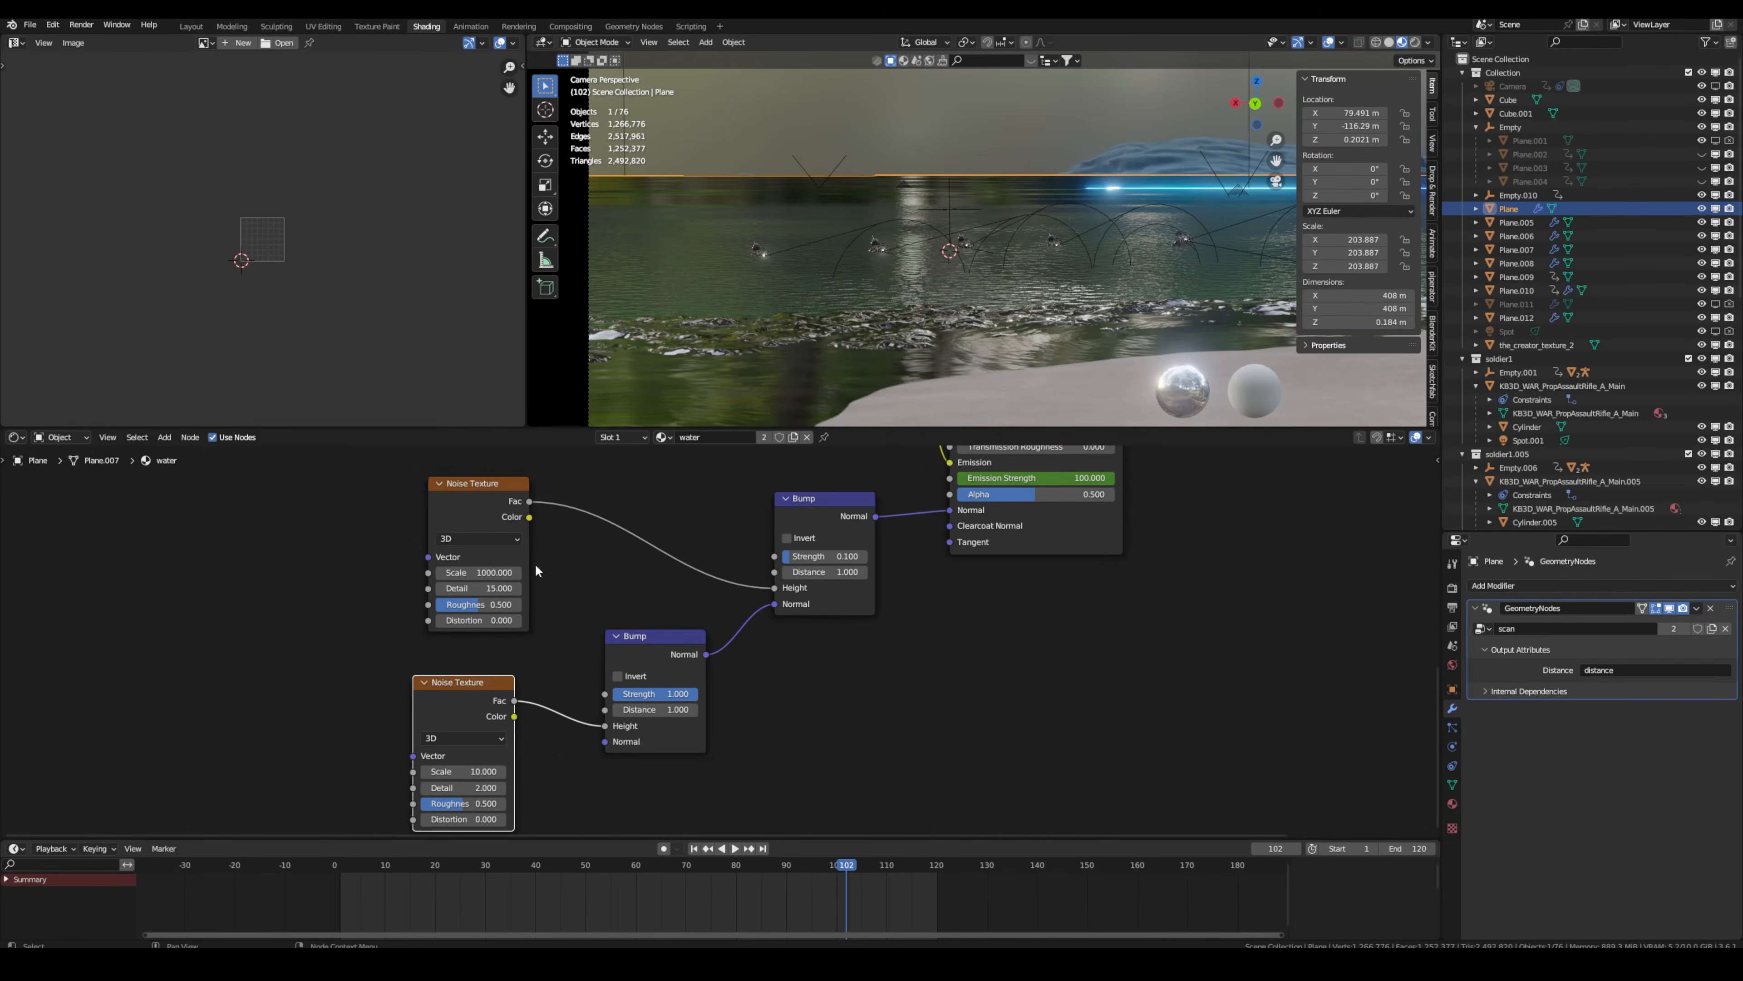
pyautogui.scroll(3, 823, 282)
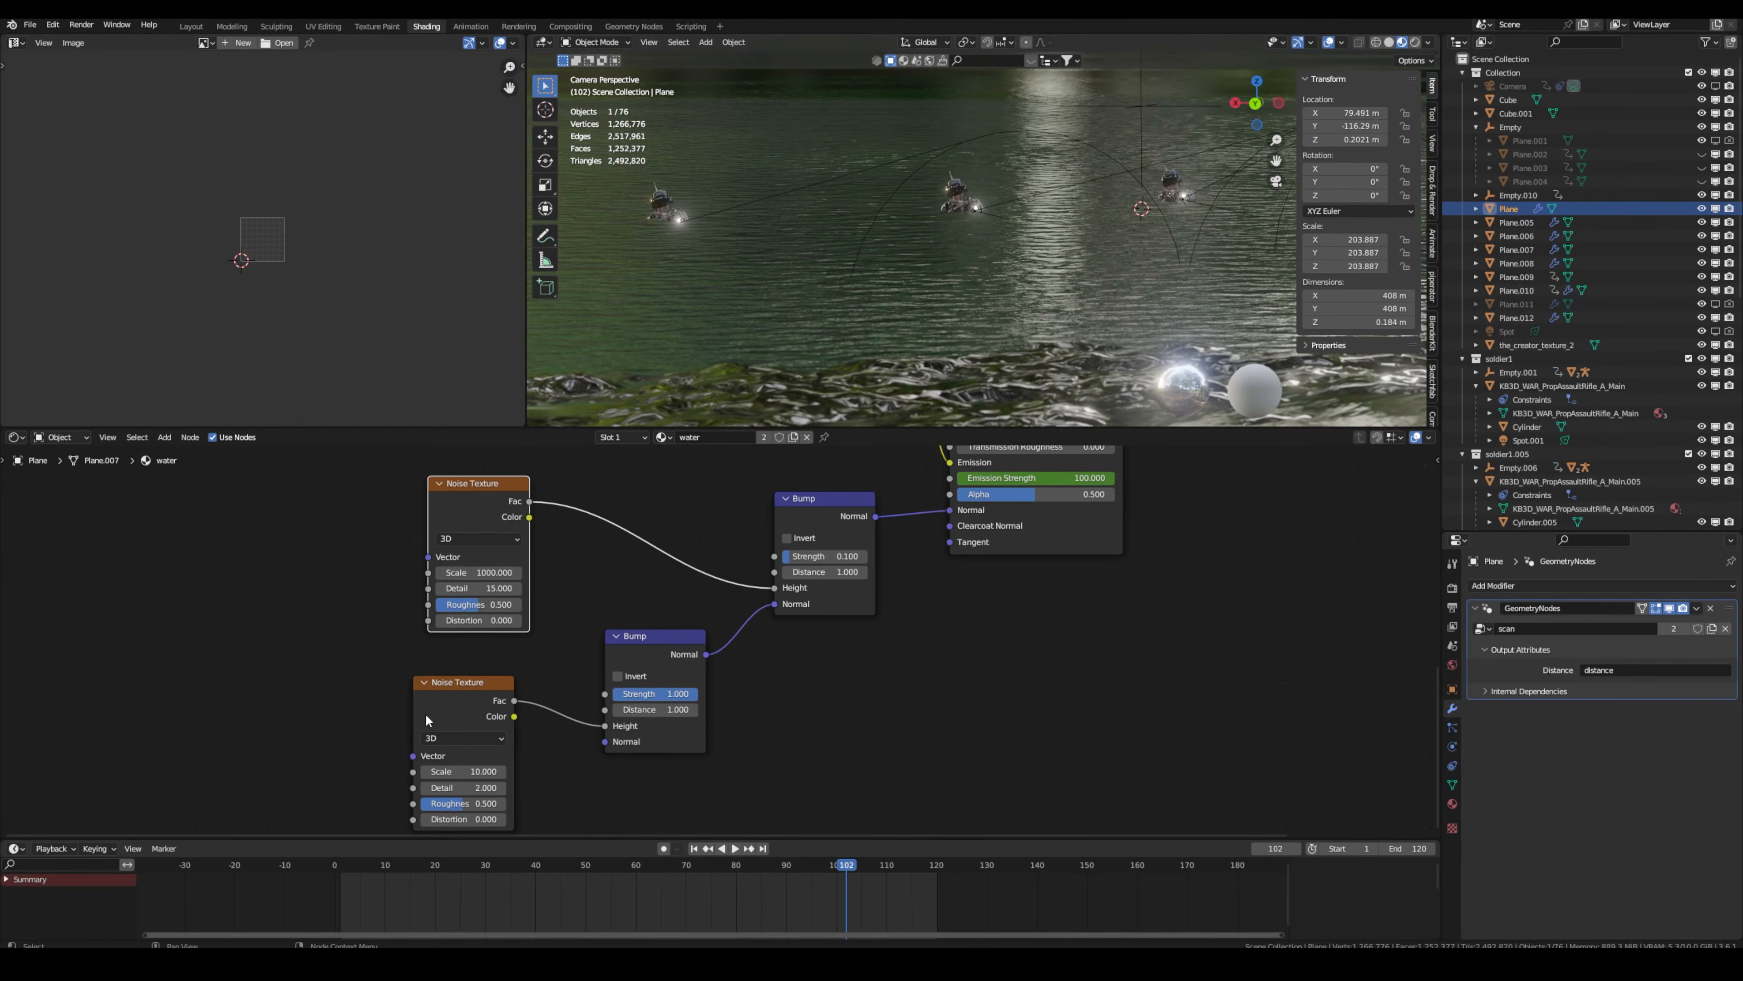
pyautogui.moveTo(427, 719); pyautogui.dragTo(428, 716, button='middle')
pyautogui.moveTo(961, 206); pyautogui.dragTo(849, 243, button='middle')
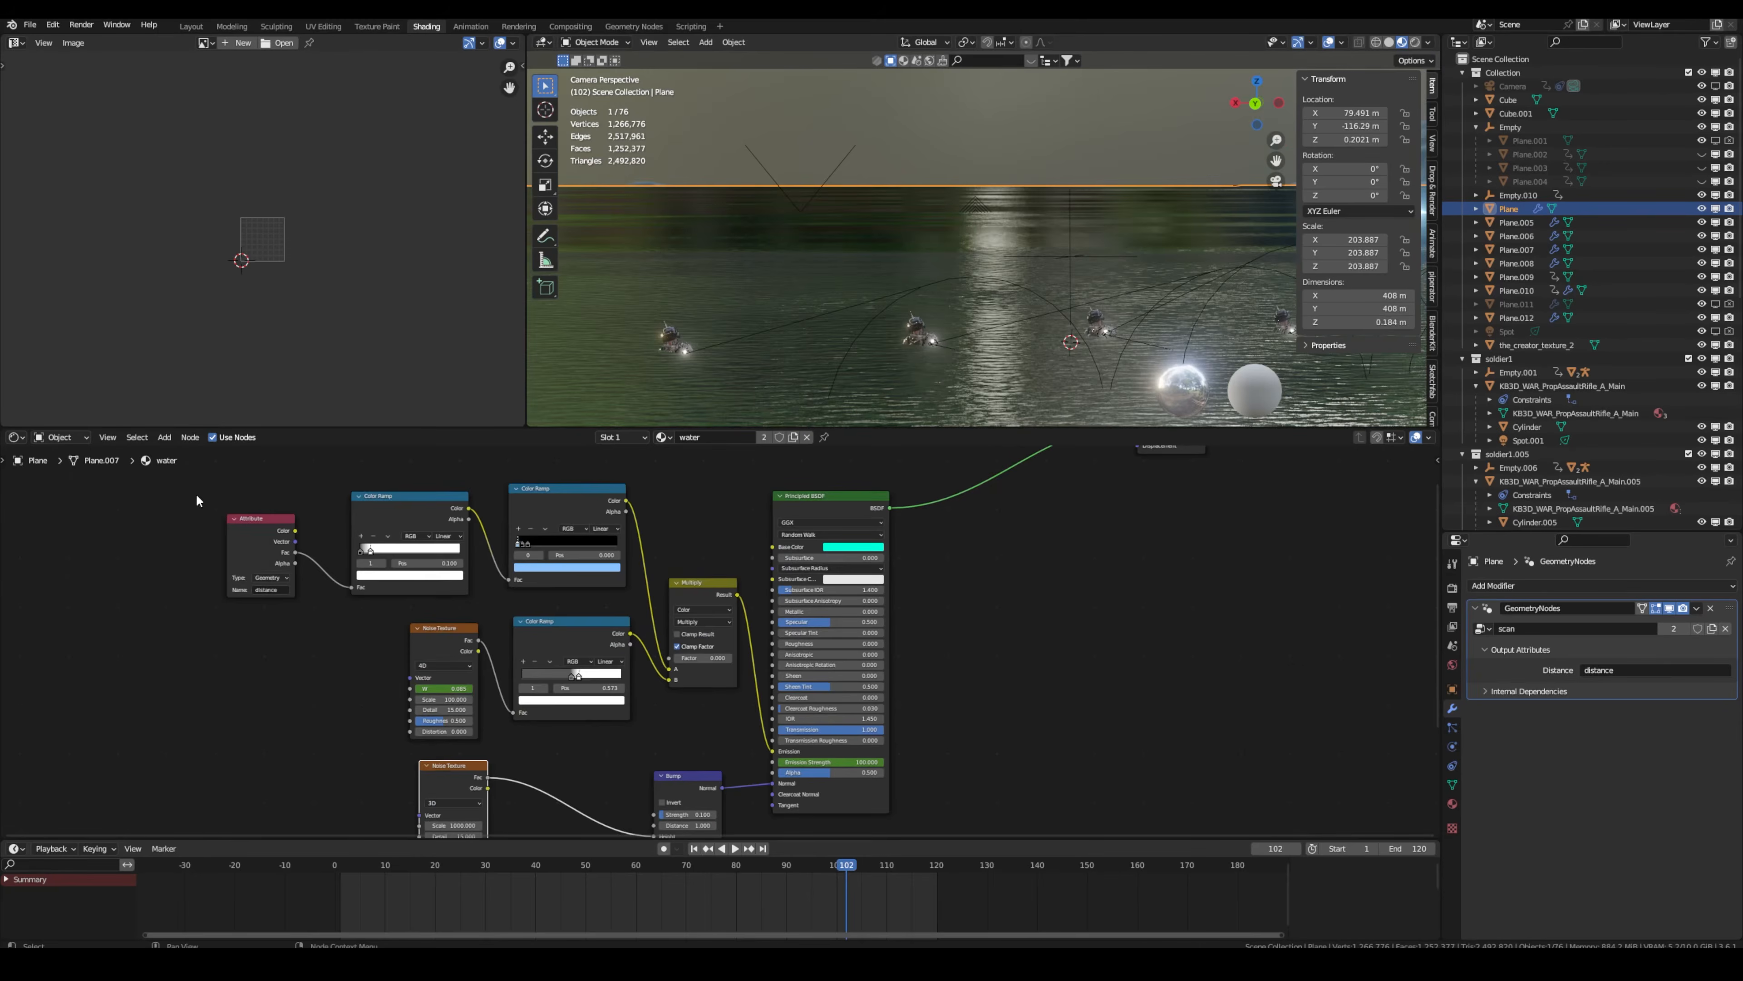
# Select the Attribute, Color Ramp, 4D Noise Texture and Multiply nodes feeding the water's emission, and inspect the water from above and through the camera.
pyautogui.moveTo(184, 489); pyautogui.dragTo(722, 706)
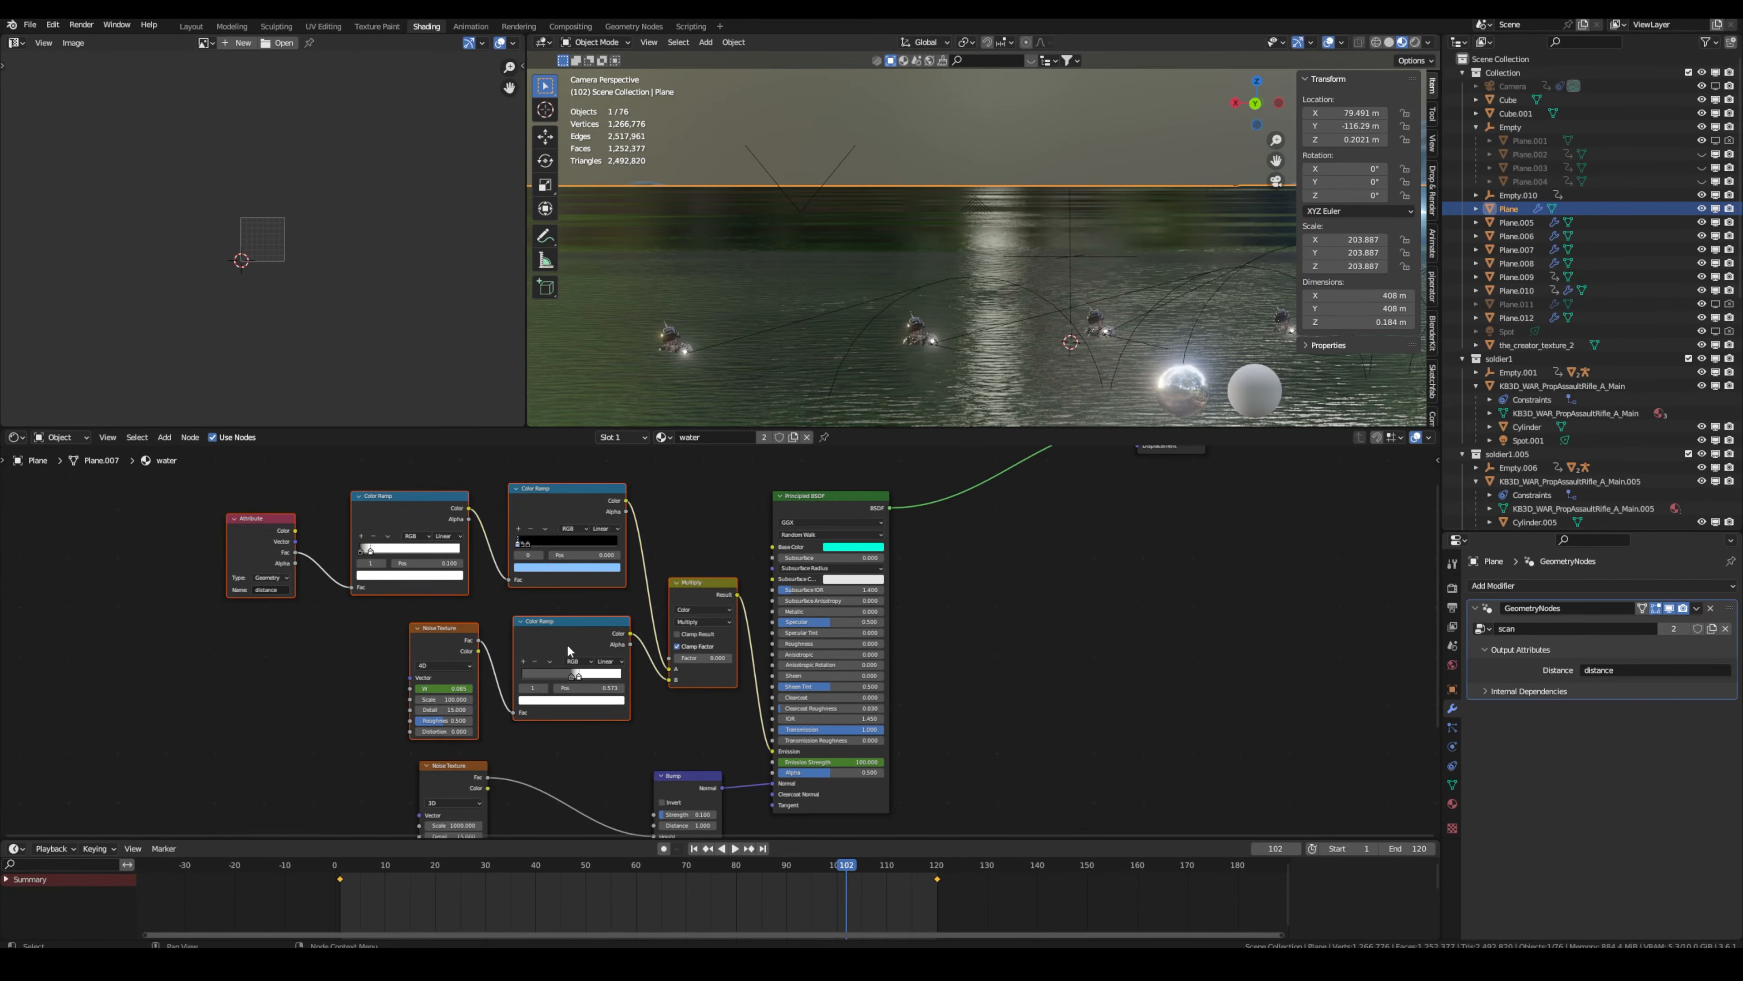
pyautogui.keyDown('shift'); pyautogui.moveTo(950, 275); pyautogui.dragTo(847, 265, button='middle'); pyautogui.keyUp('shift')
pyautogui.scroll(-5, 847, 266)
pyautogui.scroll(-3, 887, 325)
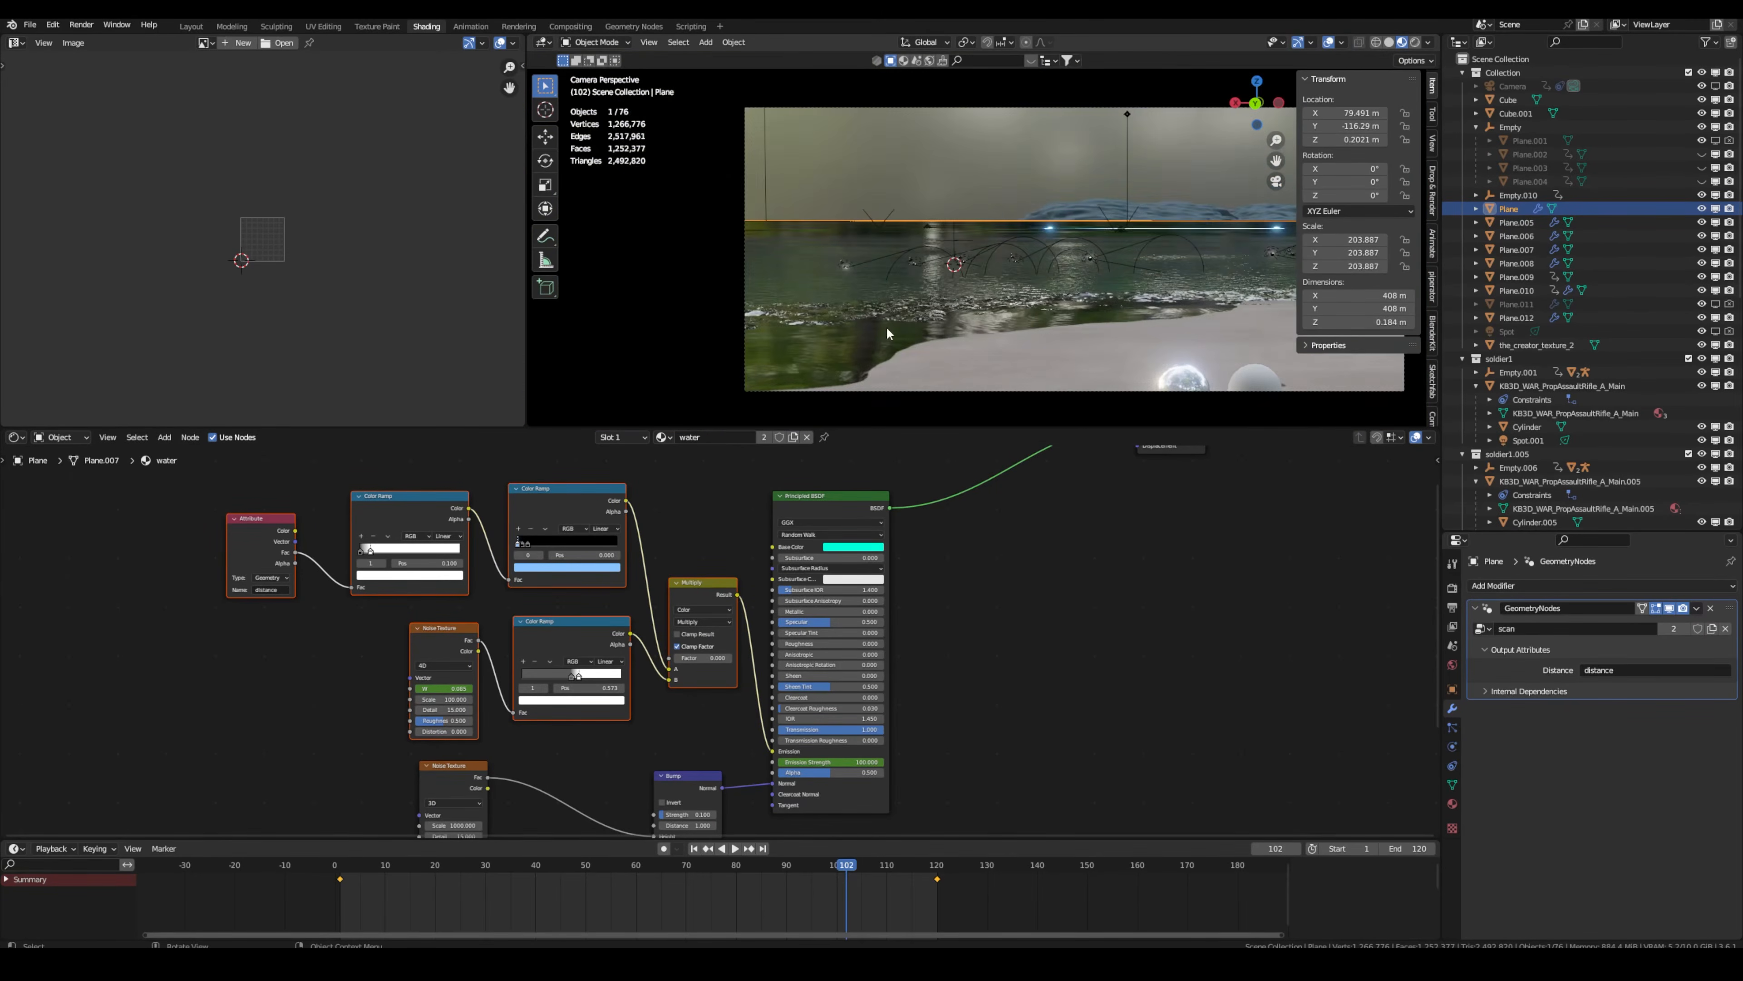
pyautogui.keyDown('shift'); pyautogui.moveTo(1071, 283); pyautogui.dragTo(819, 300, button='middle'); pyautogui.keyUp('shift')
pyautogui.moveTo(911, 252); pyautogui.dragTo(886, 277, button='middle')
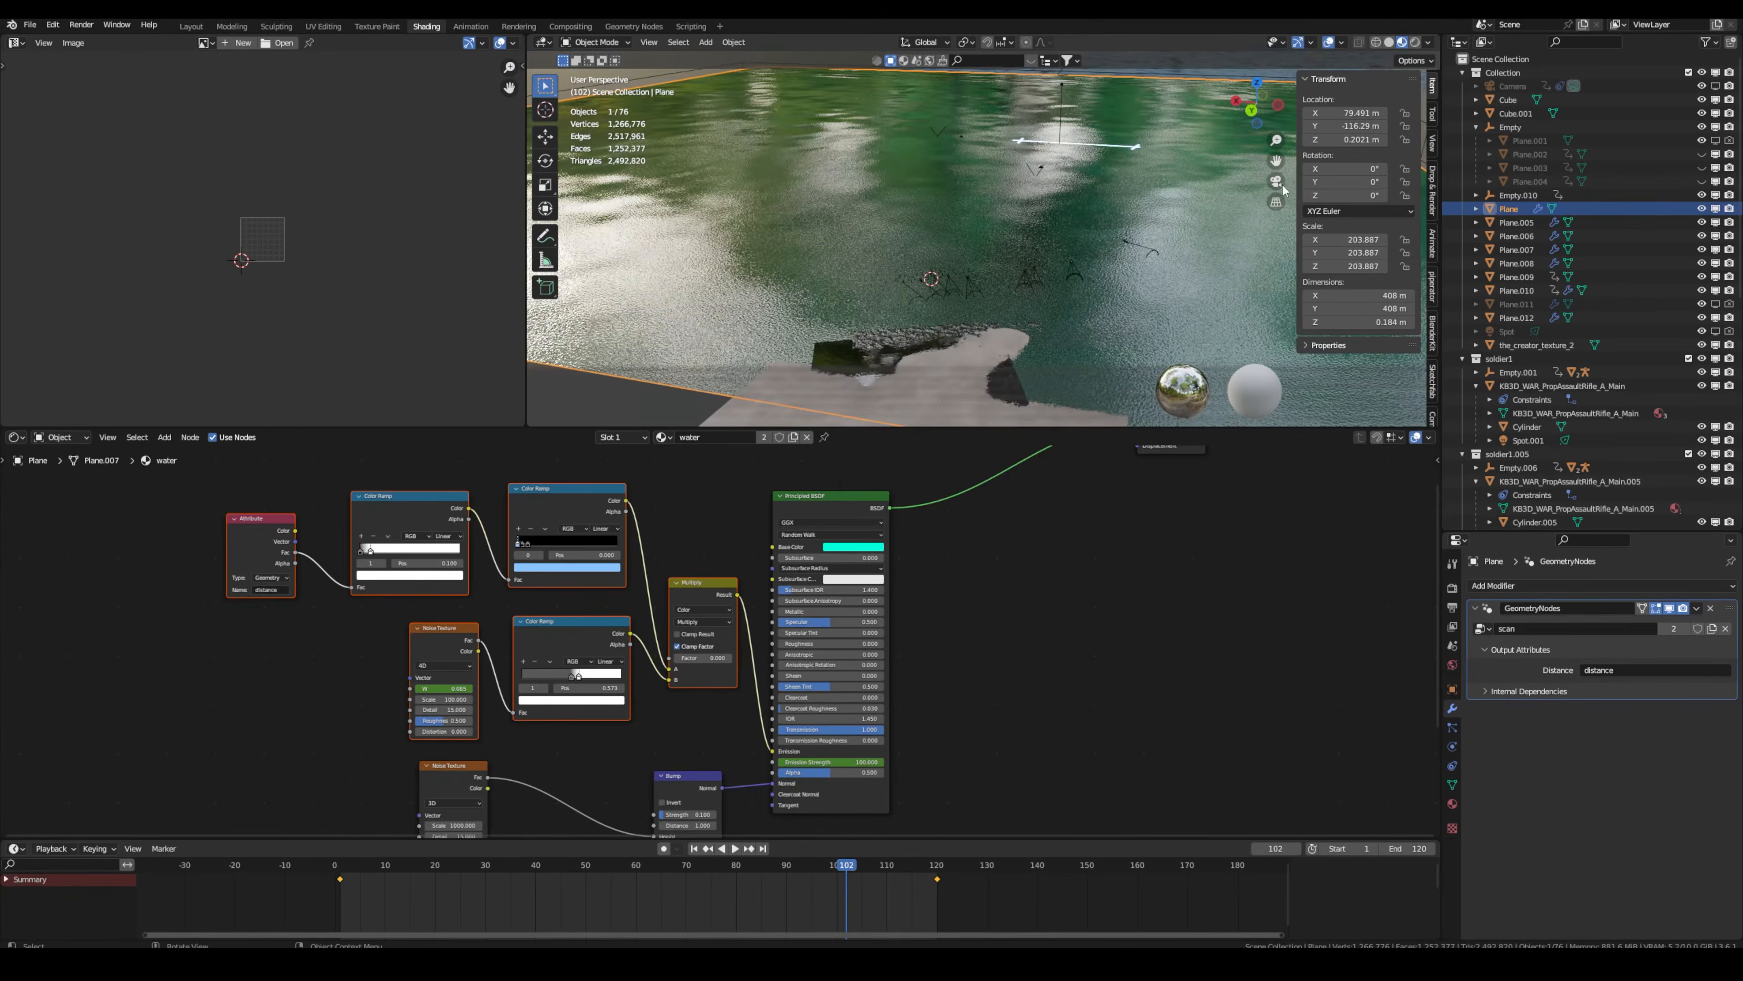
pyautogui.click(1275, 184)
# Switch the viewport to Rendered shading, hide the Cube object and view the night scene through the camera.
pyautogui.click(1415, 45)
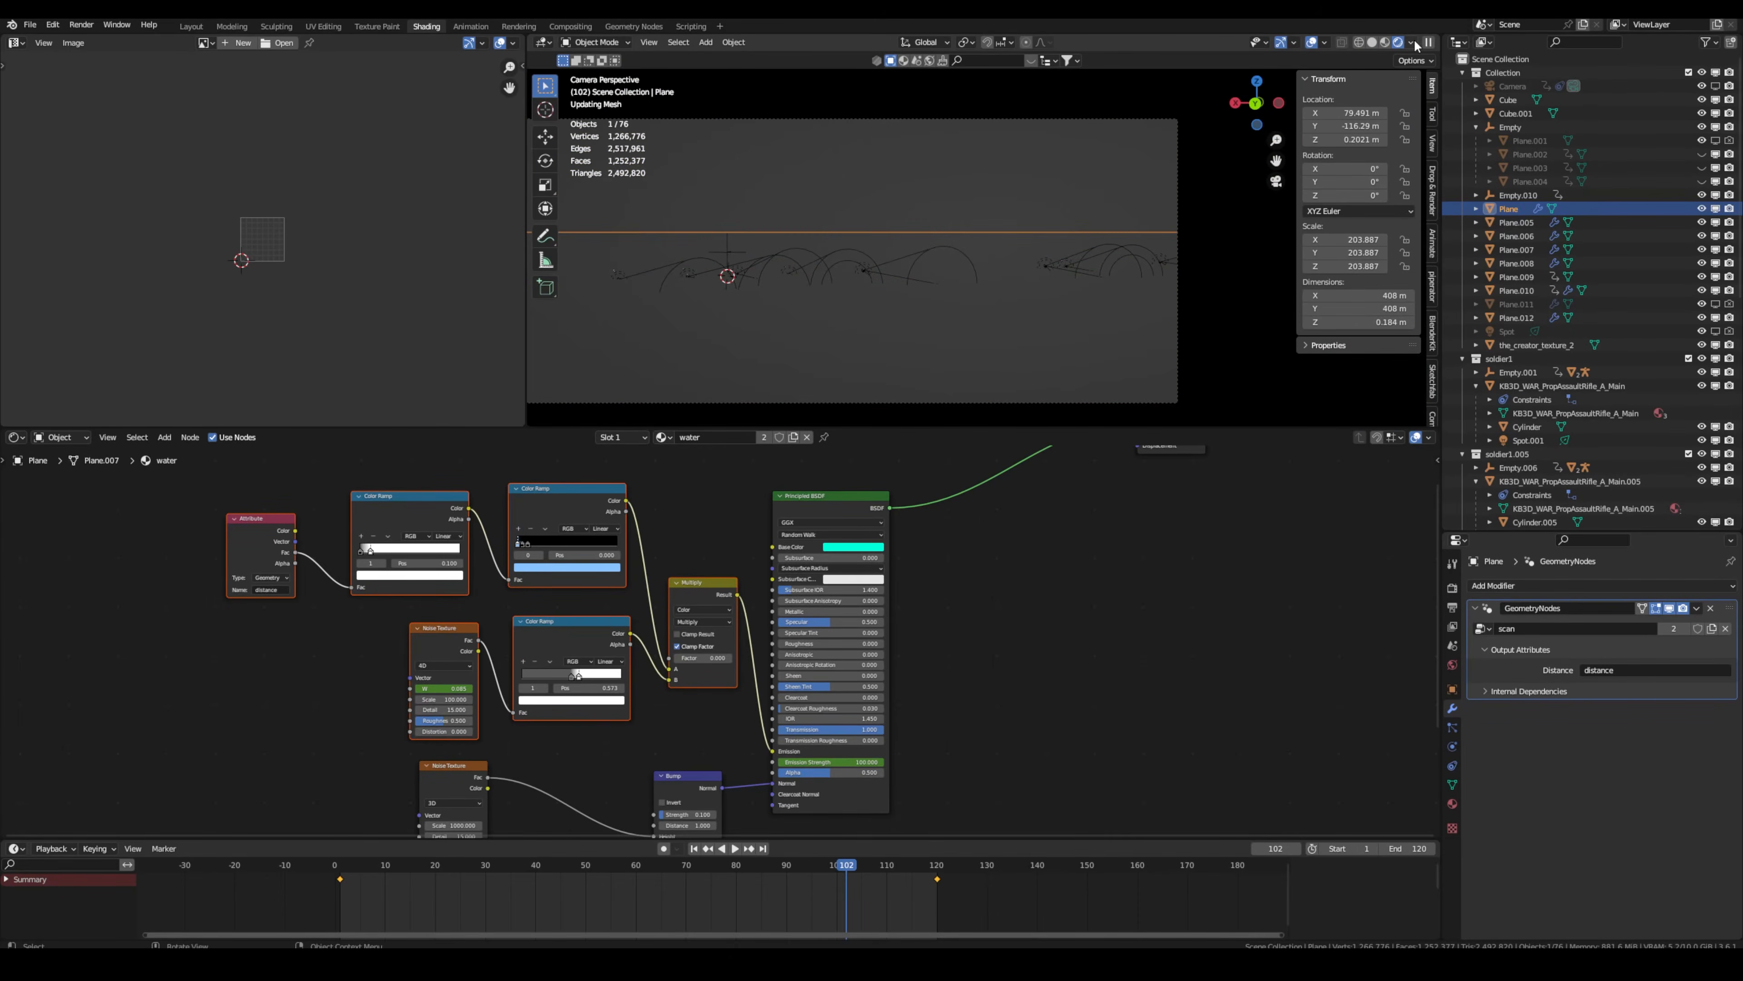
pyautogui.keyDown('shift'); pyautogui.moveTo(804, 193); pyautogui.dragTo(892, 165, button='middle'); pyautogui.keyUp('shift')
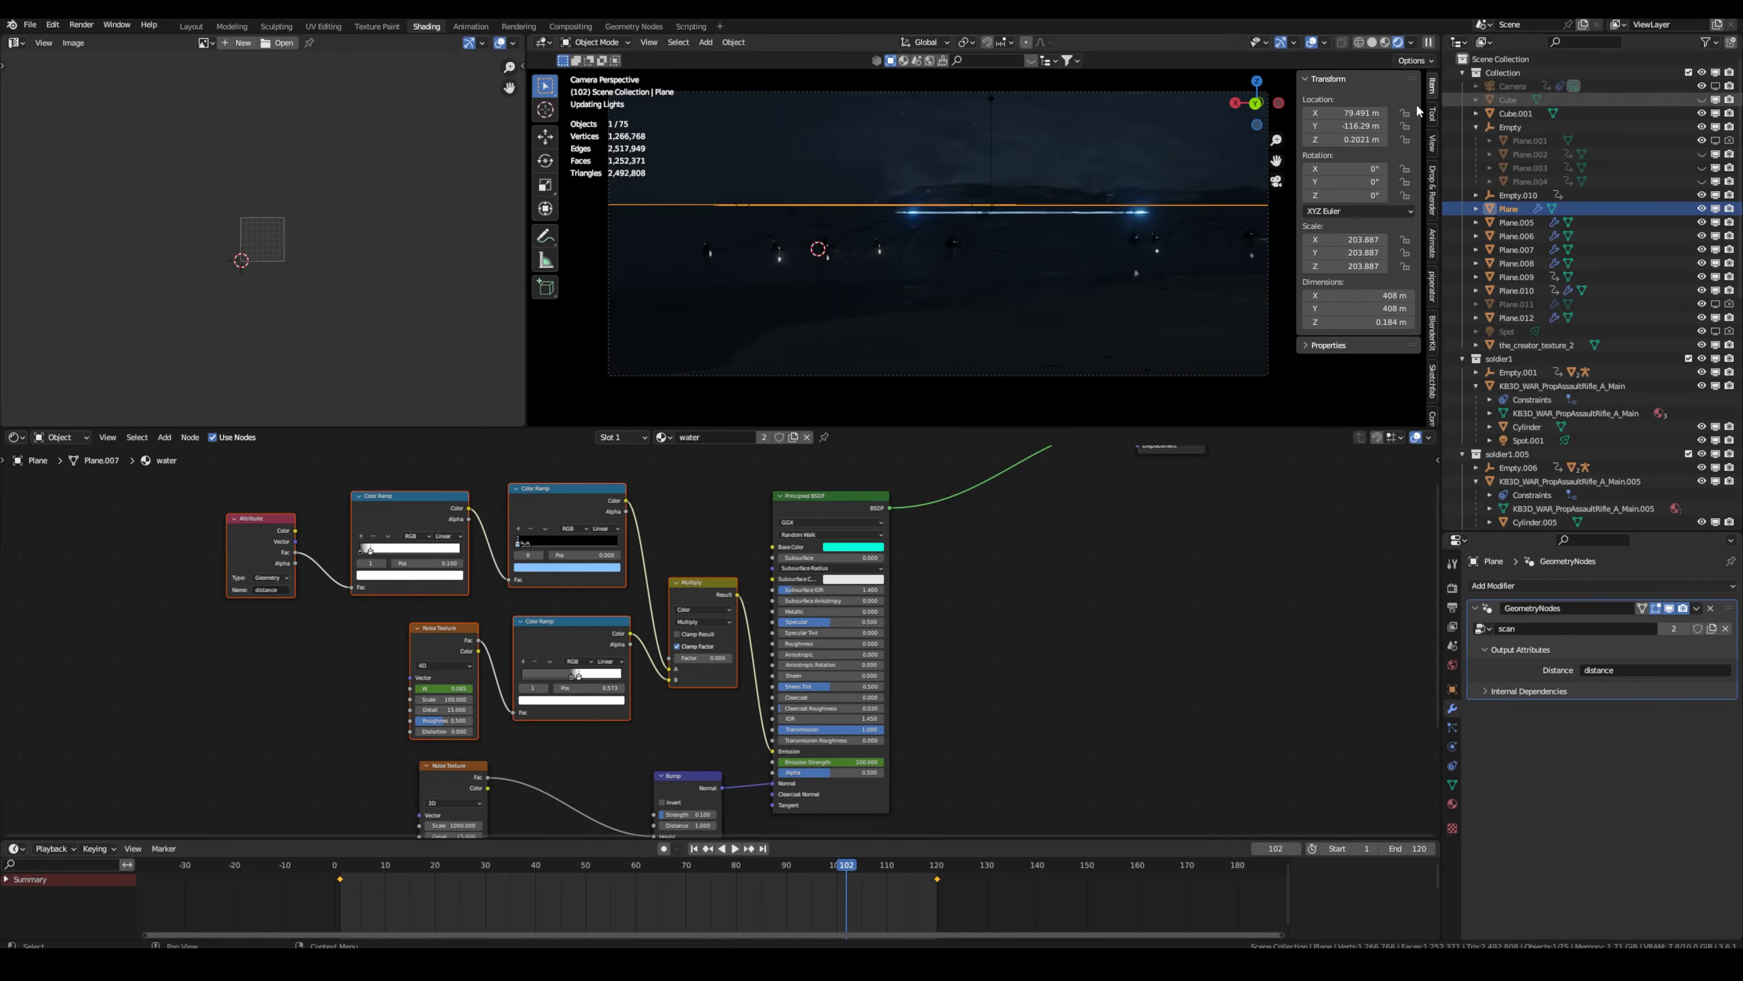
pyautogui.moveTo(958, 154); pyautogui.dragTo(1023, 260, button='middle')
pyautogui.click(1275, 182)
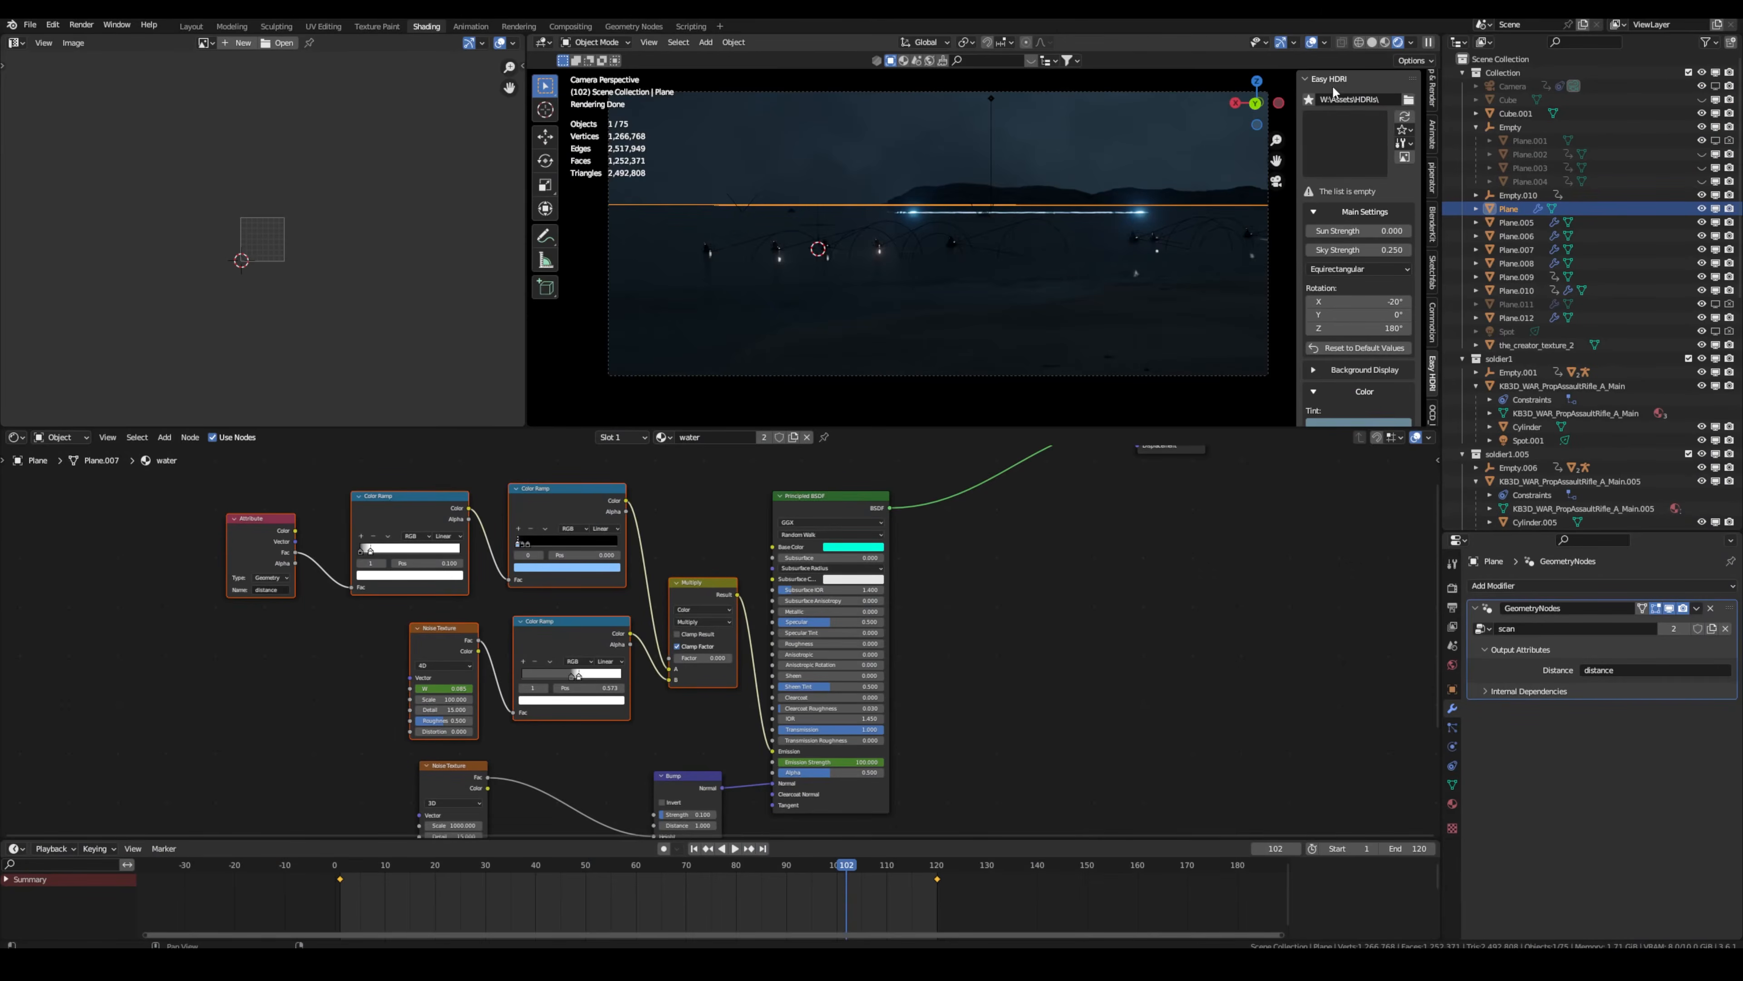
# Examine the Easy HDRI sky strength, rotation and color tint settings against the rendered scene.
pyautogui.moveTo(947, 206); pyautogui.dragTo(907, 166, button='middle')
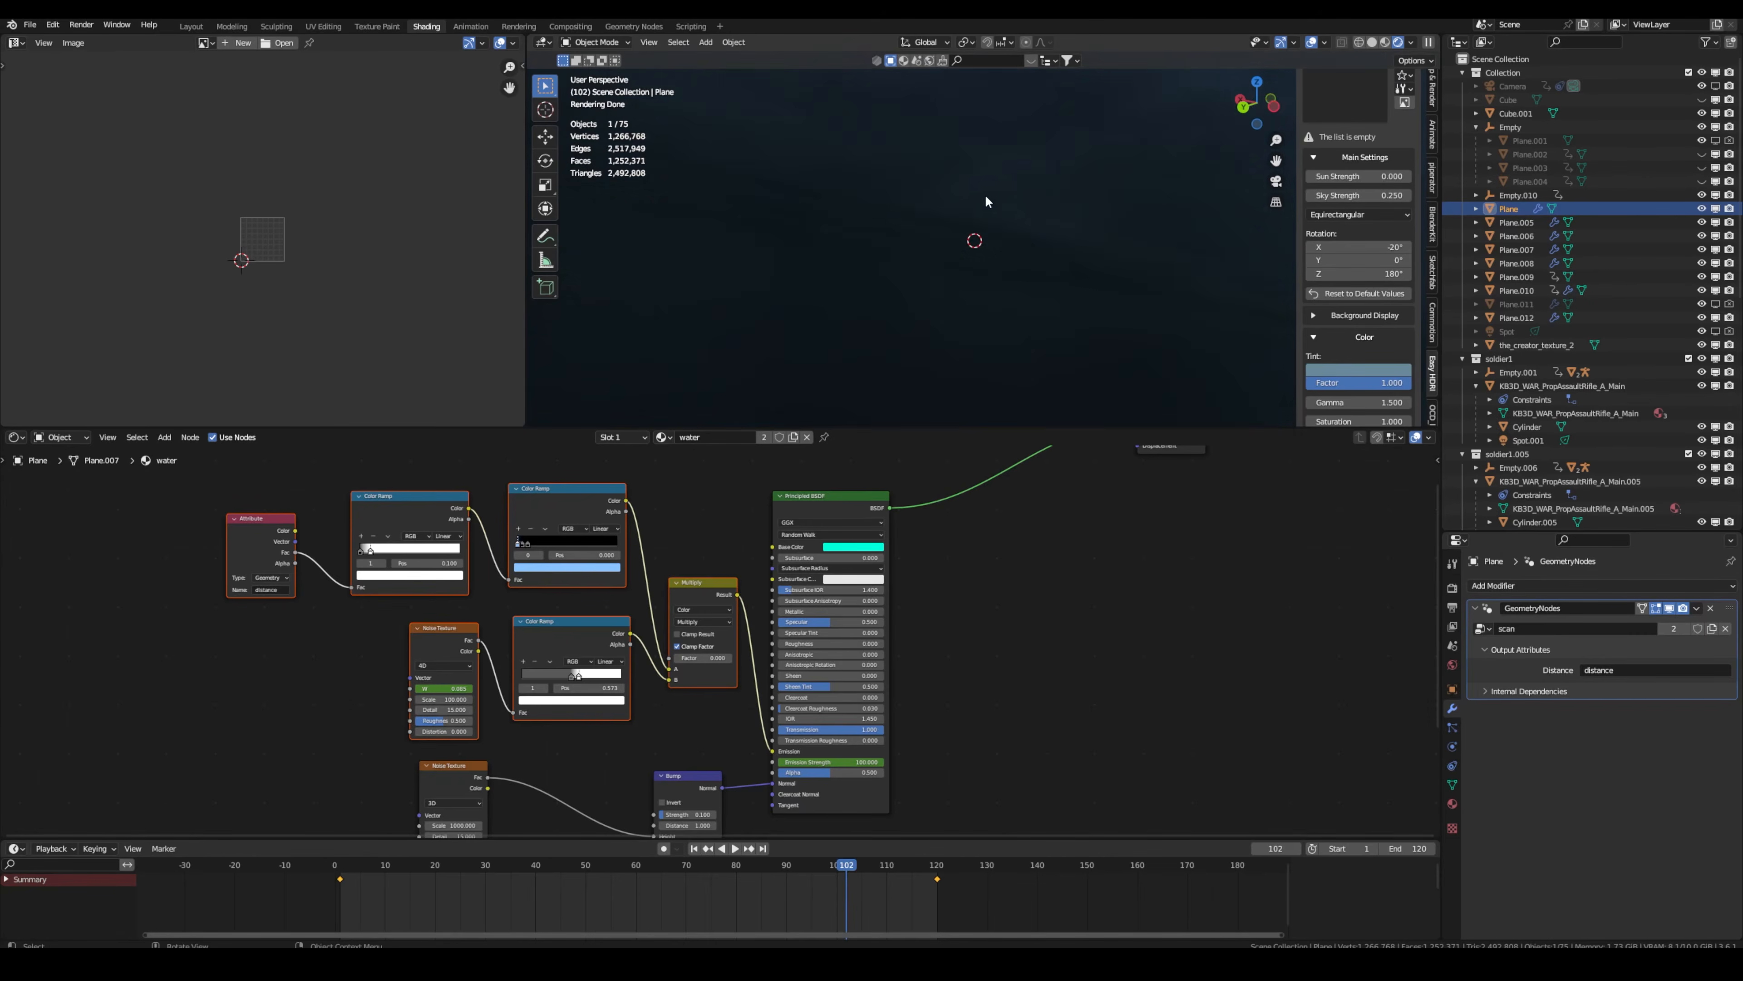
pyautogui.click(1275, 182)
pyautogui.scroll(-1, 1358, 355)
pyautogui.click(1381, 339)
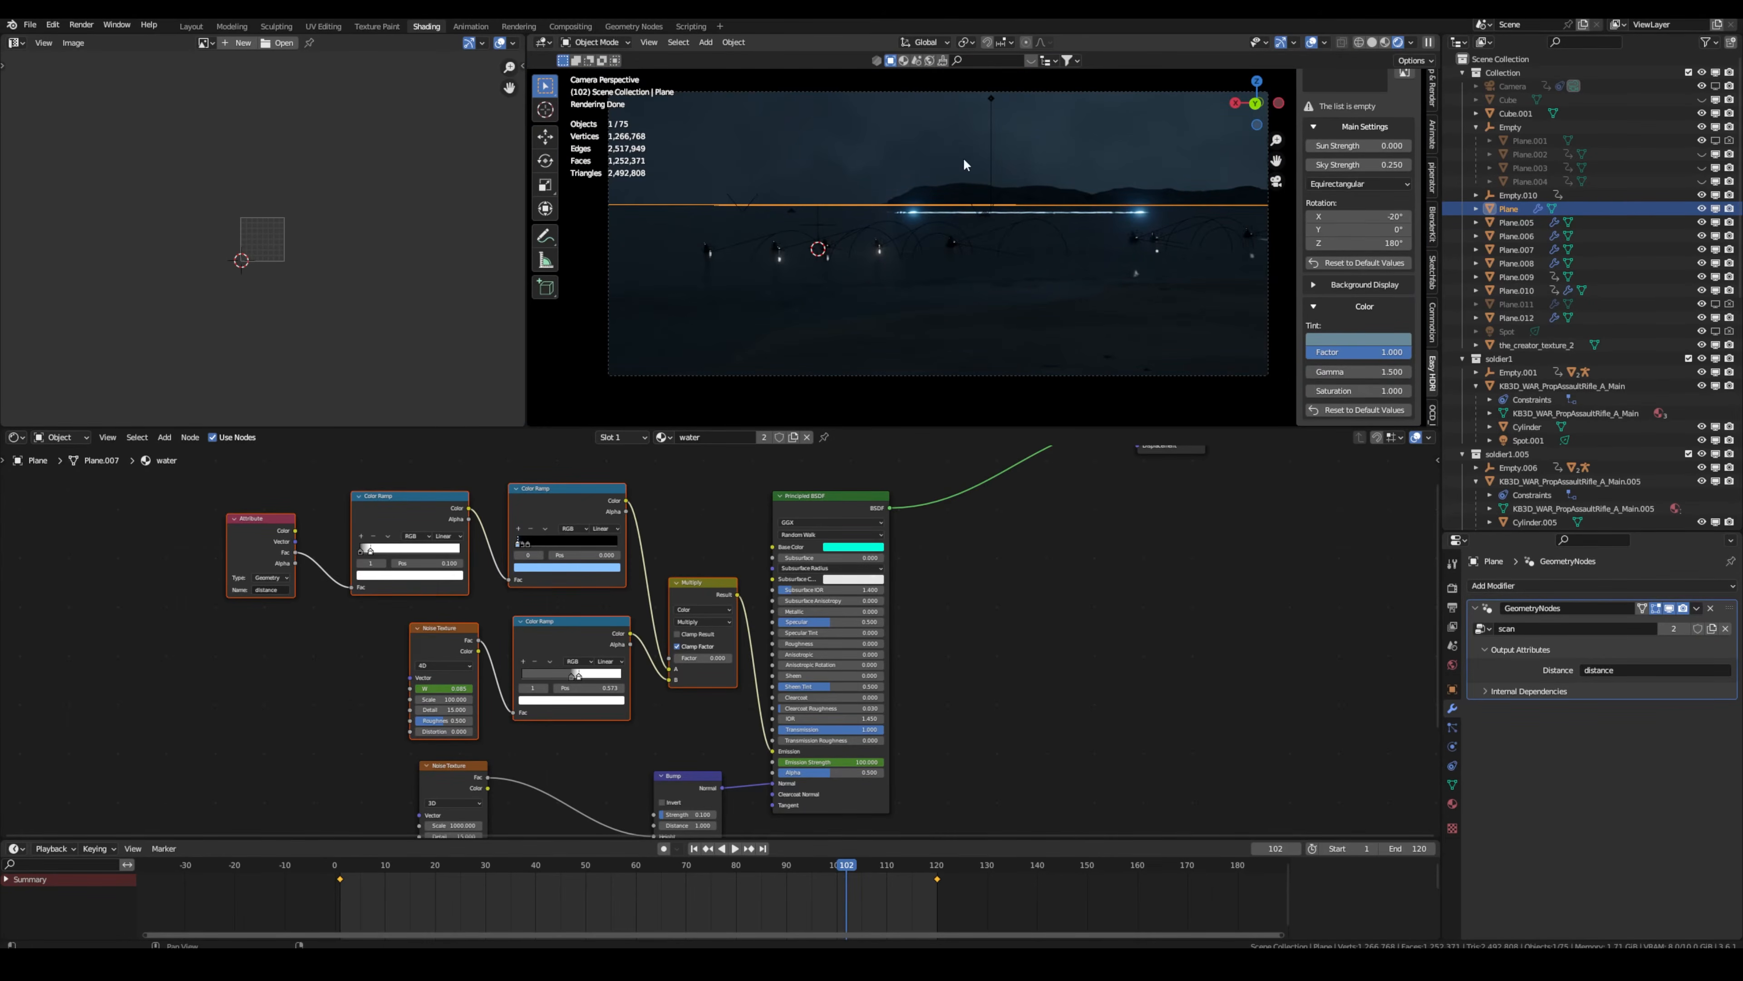
# Inspect the rendered sand, water and hills by selecting Plane.008, Plane and Plane.005 in turn.
pyautogui.click(969, 339)
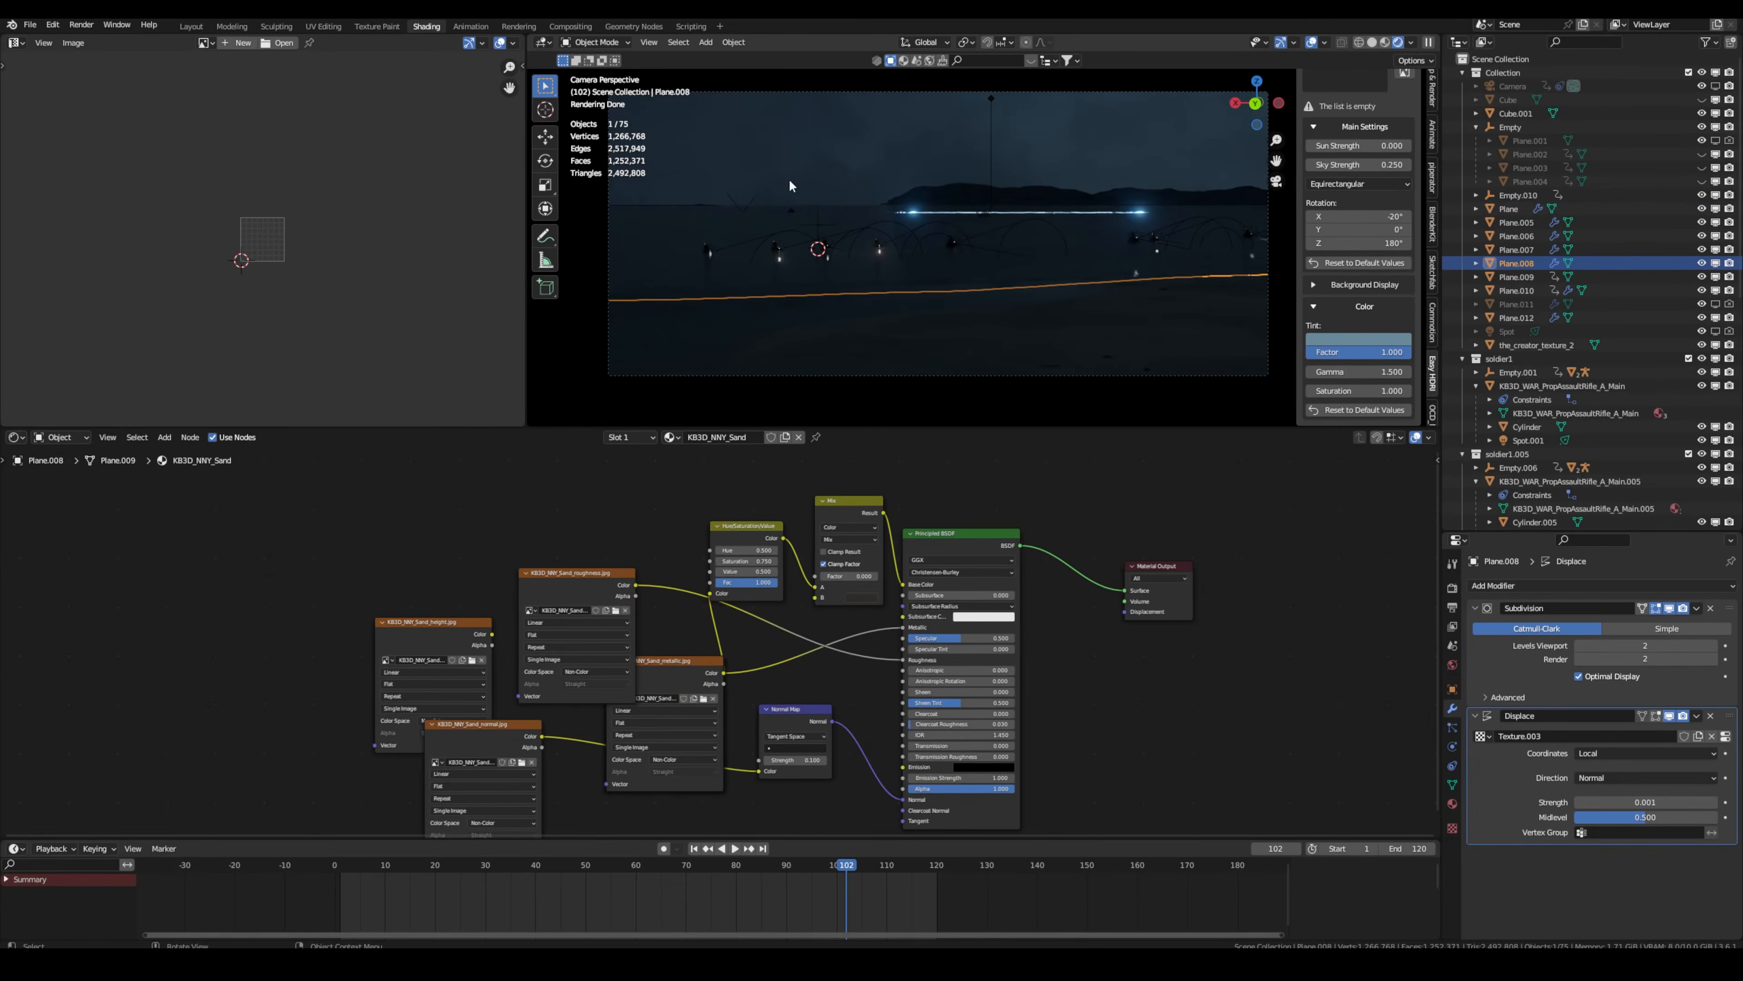
pyautogui.scroll(2, 944, 336)
pyautogui.keyDown('shift'); pyautogui.moveTo(773, 279); pyautogui.dragTo(872, 270, button='middle'); pyautogui.keyUp('shift')
pyautogui.click(801, 210)
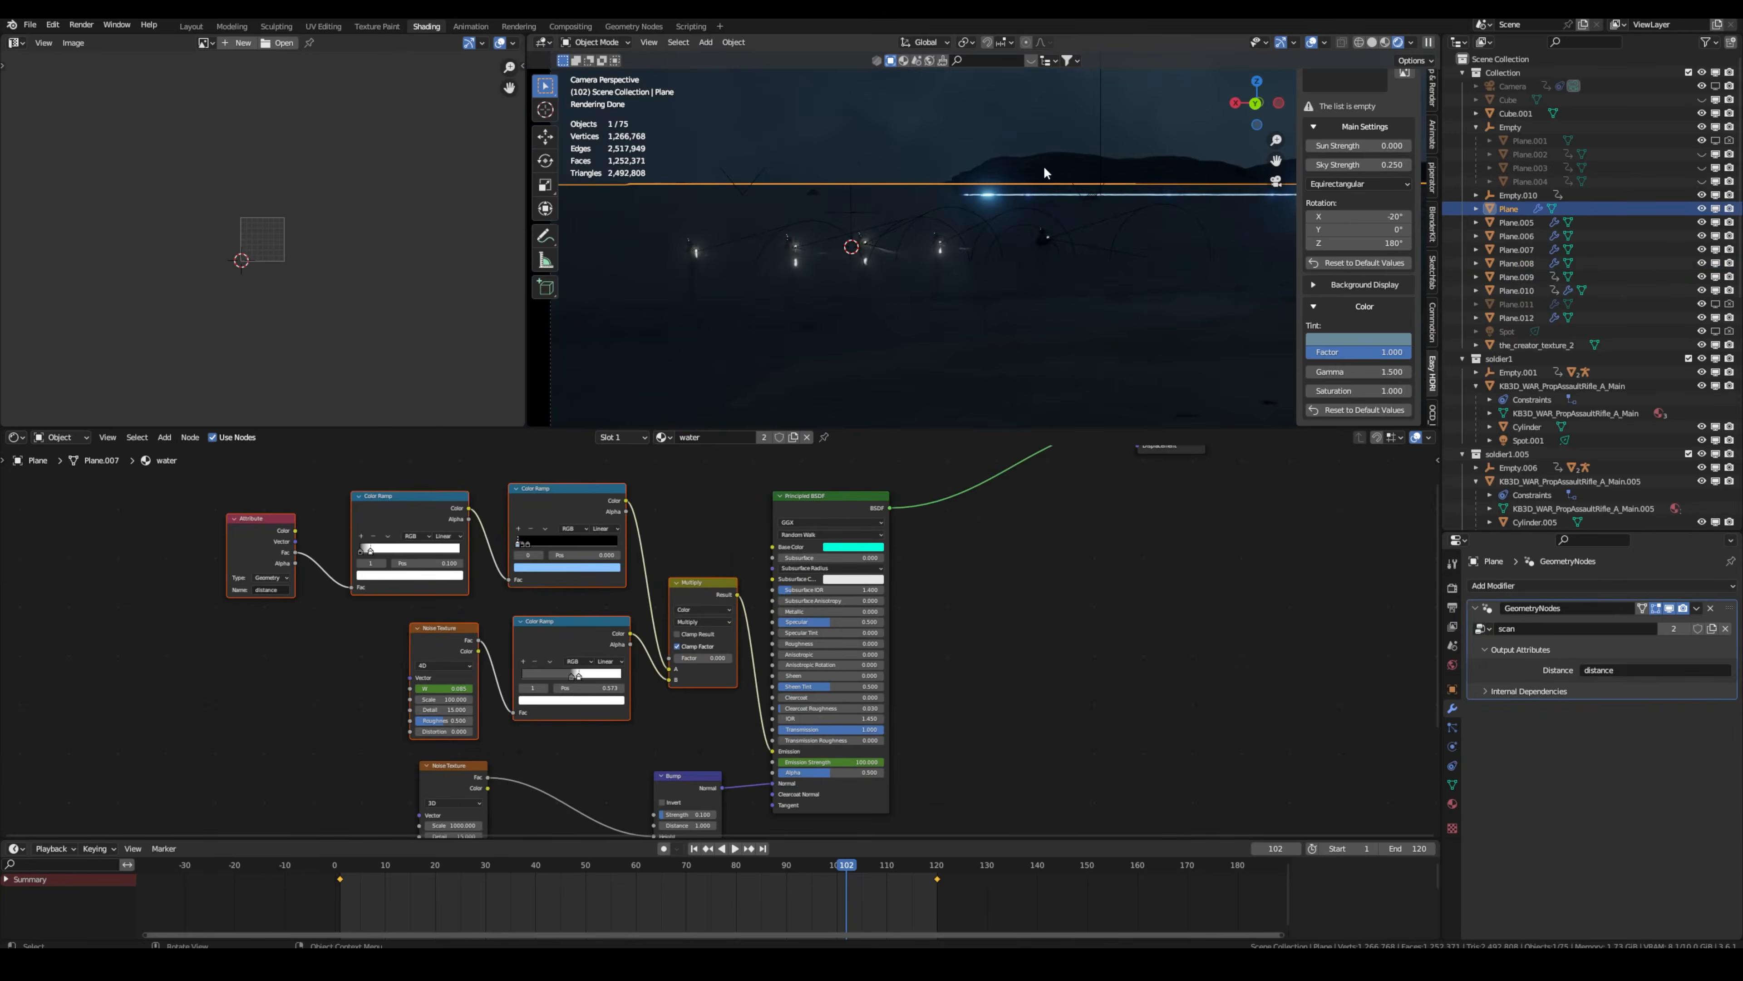
pyautogui.click(1103, 166)
pyautogui.scroll(-2, 985, 275)
pyautogui.keyDown('shift'); pyautogui.moveTo(984, 276); pyautogui.dragTo(900, 274, button='middle'); pyautogui.keyUp('shift')
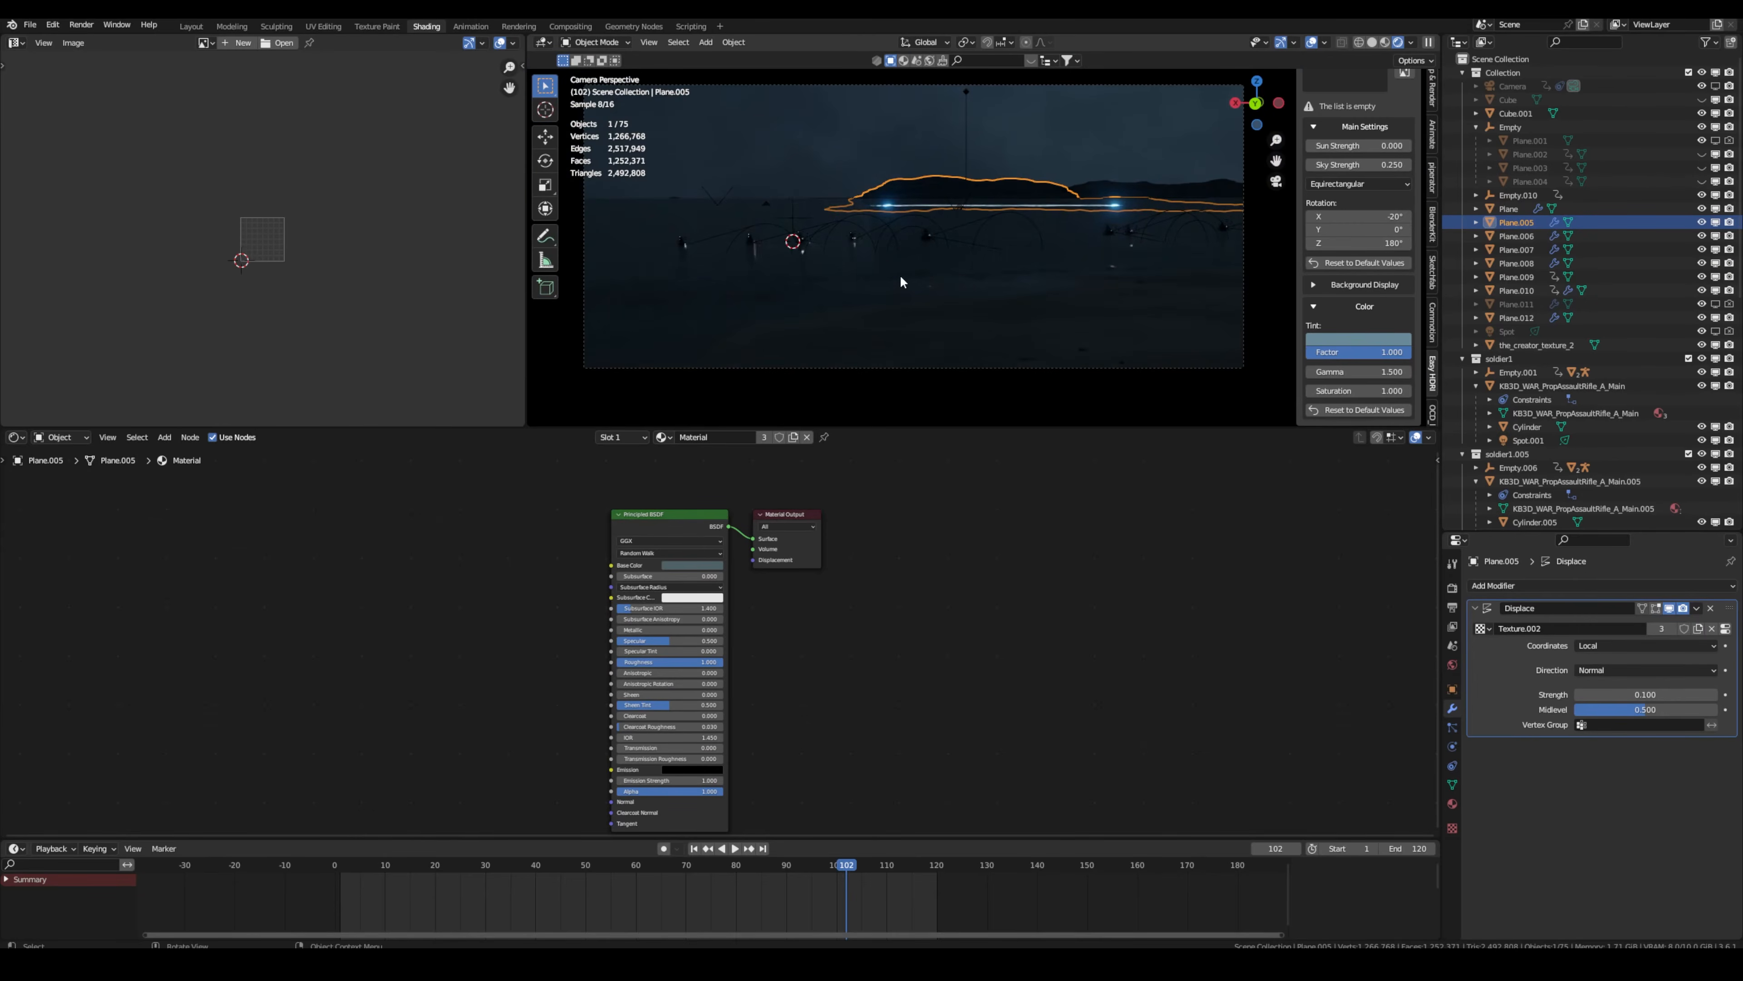
# Switch to the Layout workspace and unhide Plane.002, Plane.003 and Plane.004 in the viewport.
pyautogui.click(190, 26)
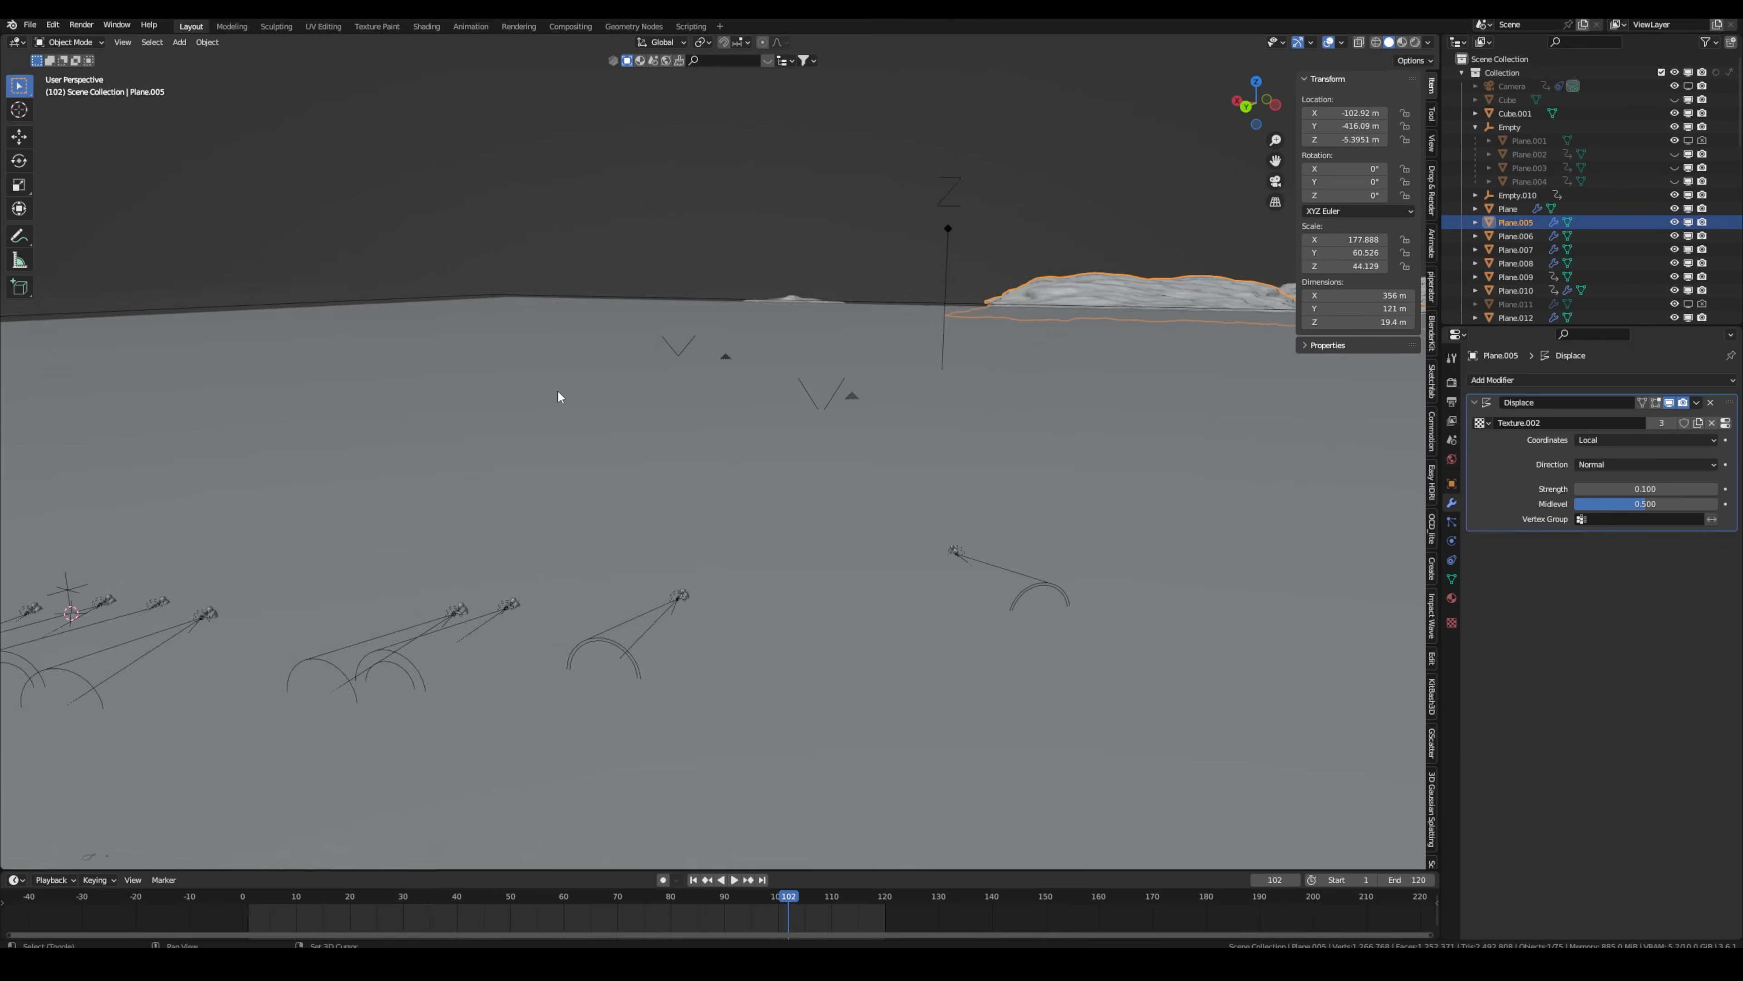
pyautogui.moveTo(556, 389)
pyautogui.mouseDown(button='middle')
pyautogui.moveTo(797, 365)
pyautogui.moveTo(892, 412)
pyautogui.mouseUp(button='middle')
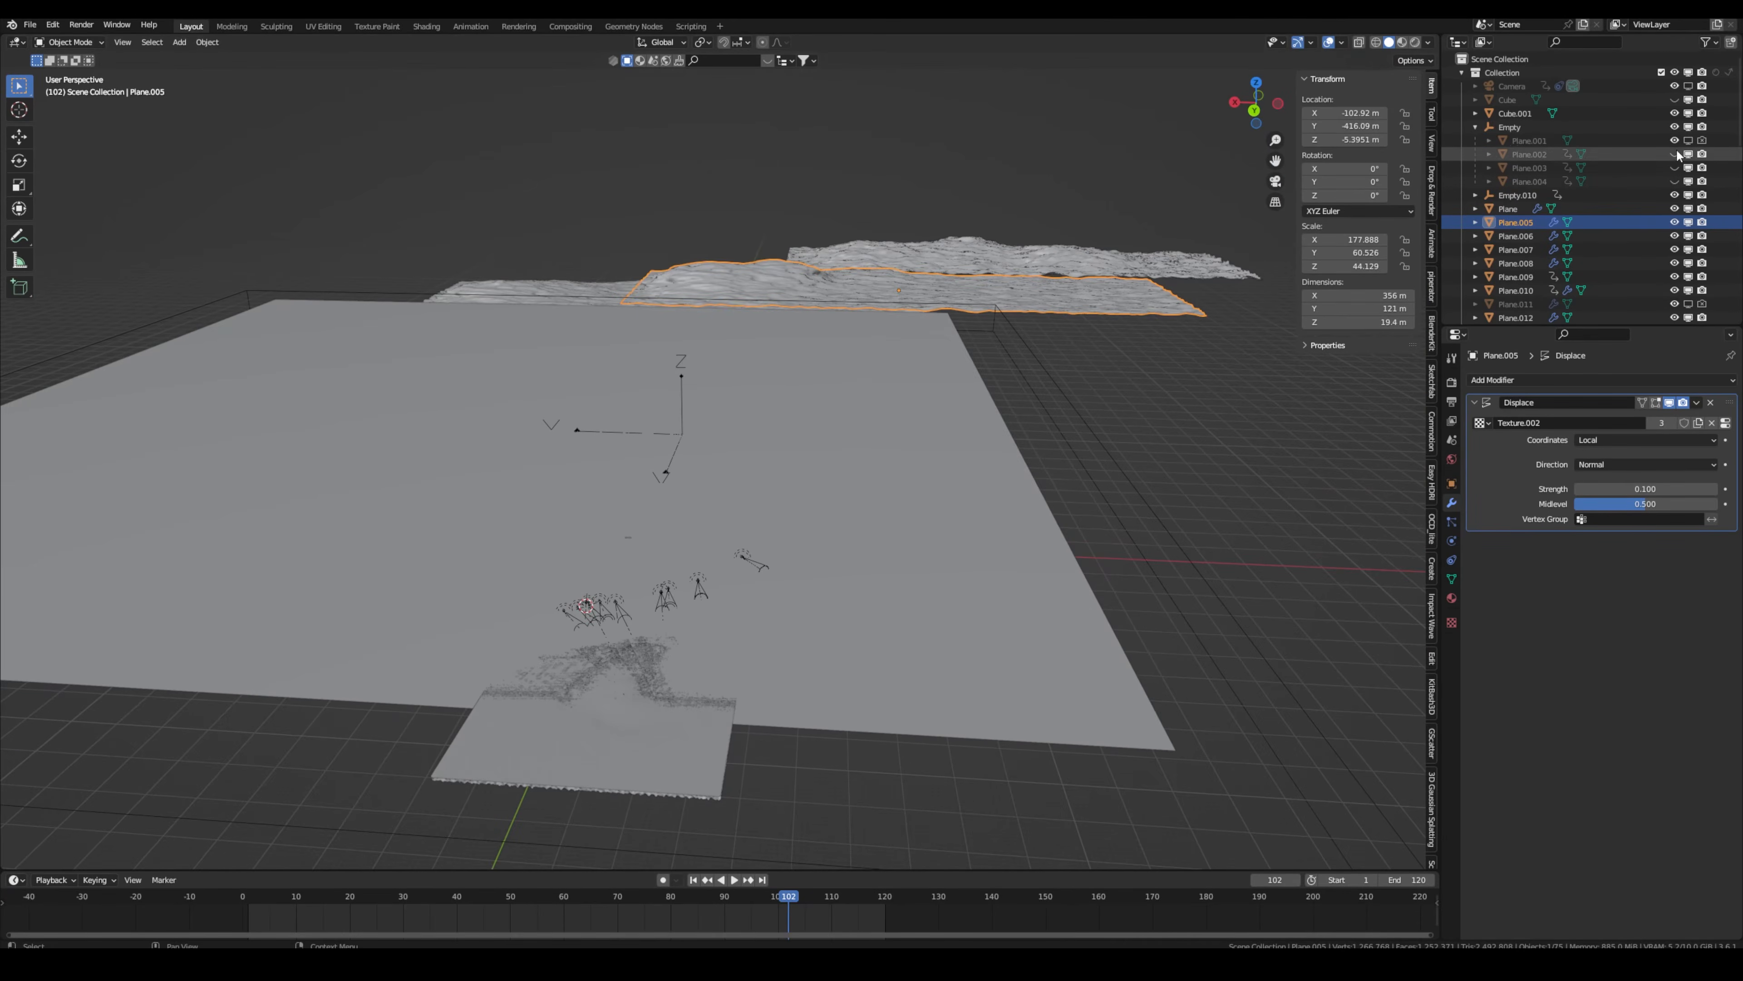
pyautogui.moveTo(1675, 154); pyautogui.dragTo(1675, 182)
# Select the laser beam planes Plane.003 and Plane.004 and inspect them from several angles.
pyautogui.click(728, 289)
pyautogui.scroll(2, 727, 285)
pyautogui.moveTo(731, 278); pyautogui.dragTo(660, 443, button='middle')
pyautogui.click(660, 445)
pyautogui.keyDown('shift'); pyautogui.click(715, 557); pyautogui.keyUp('shift')
pyautogui.moveTo(714, 557); pyautogui.dragTo(1002, 419, button='middle')
# Return to the camera view and toggle the Camera's viewport visibility to compare the reference with the scene, including at frame 120.
pyautogui.press('KP_0')
pyautogui.keyDown('shift'); pyautogui.moveTo(878, 336); pyautogui.dragTo(778, 325, button='middle'); pyautogui.keyUp('shift')
pyautogui.click(1688, 86)
pyautogui.click(1688, 85)
pyautogui.click(1689, 86)
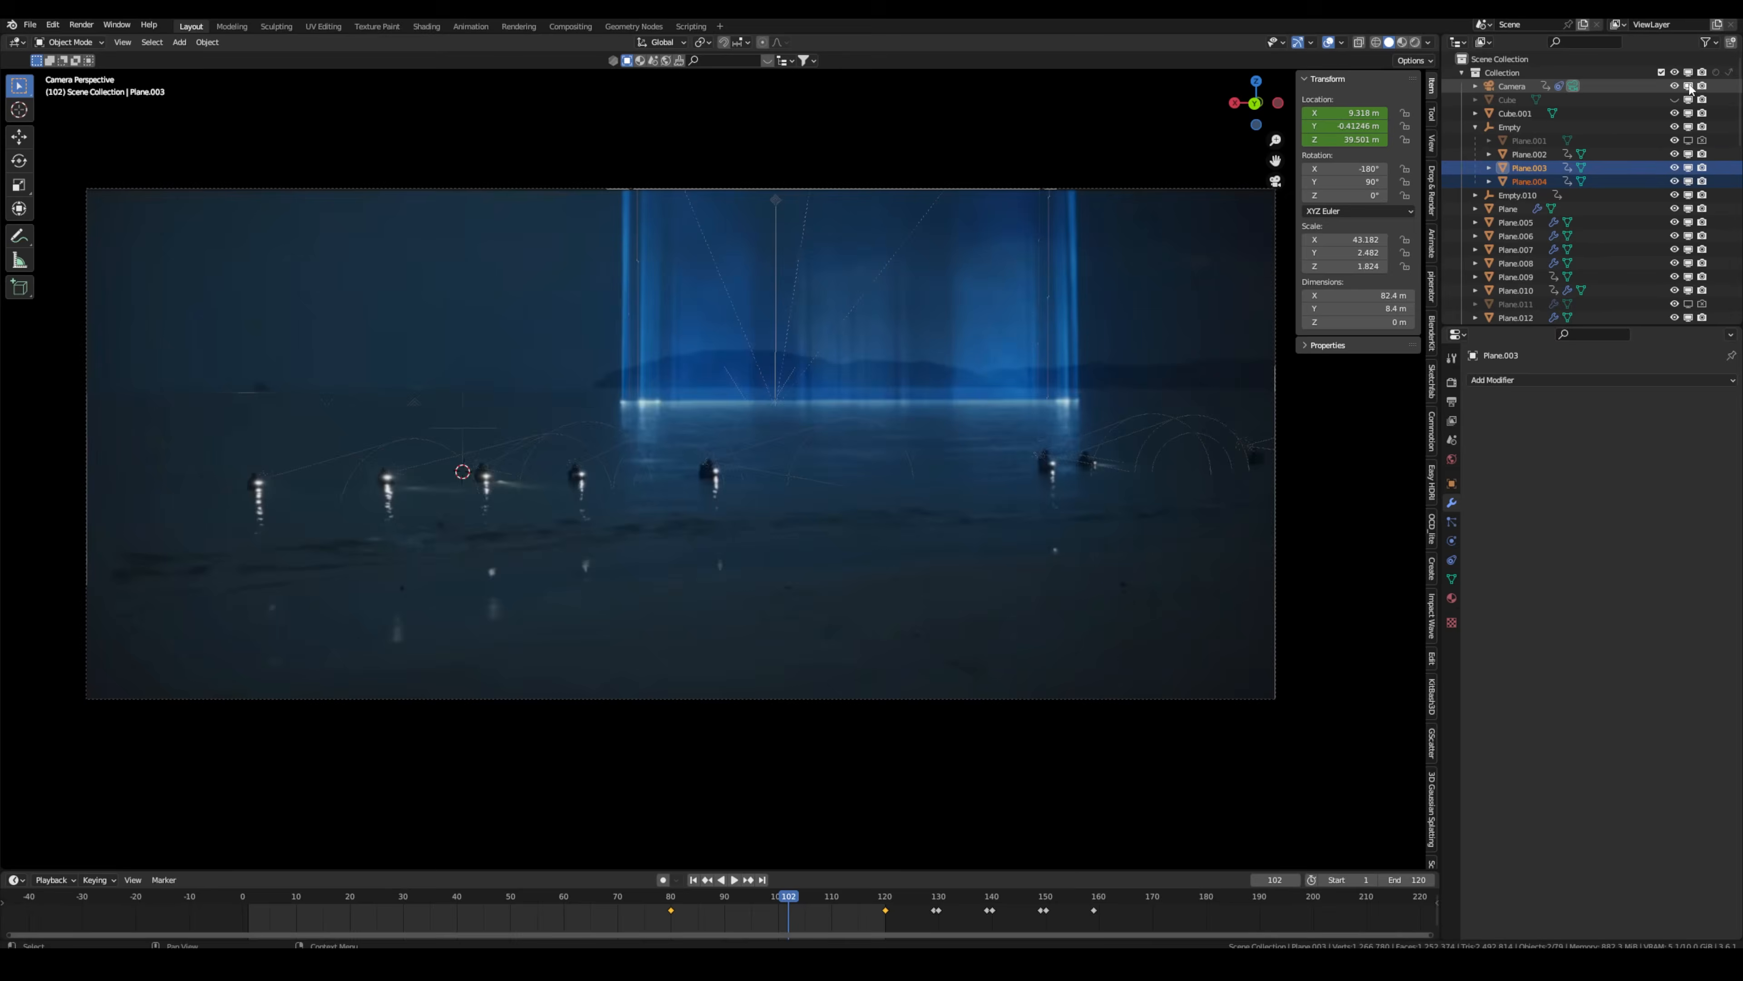
pyautogui.click(1688, 86)
pyautogui.click(1688, 85)
pyautogui.click(1688, 86)
pyautogui.hotkey('shift', 'Right')
pyautogui.click(1688, 86)
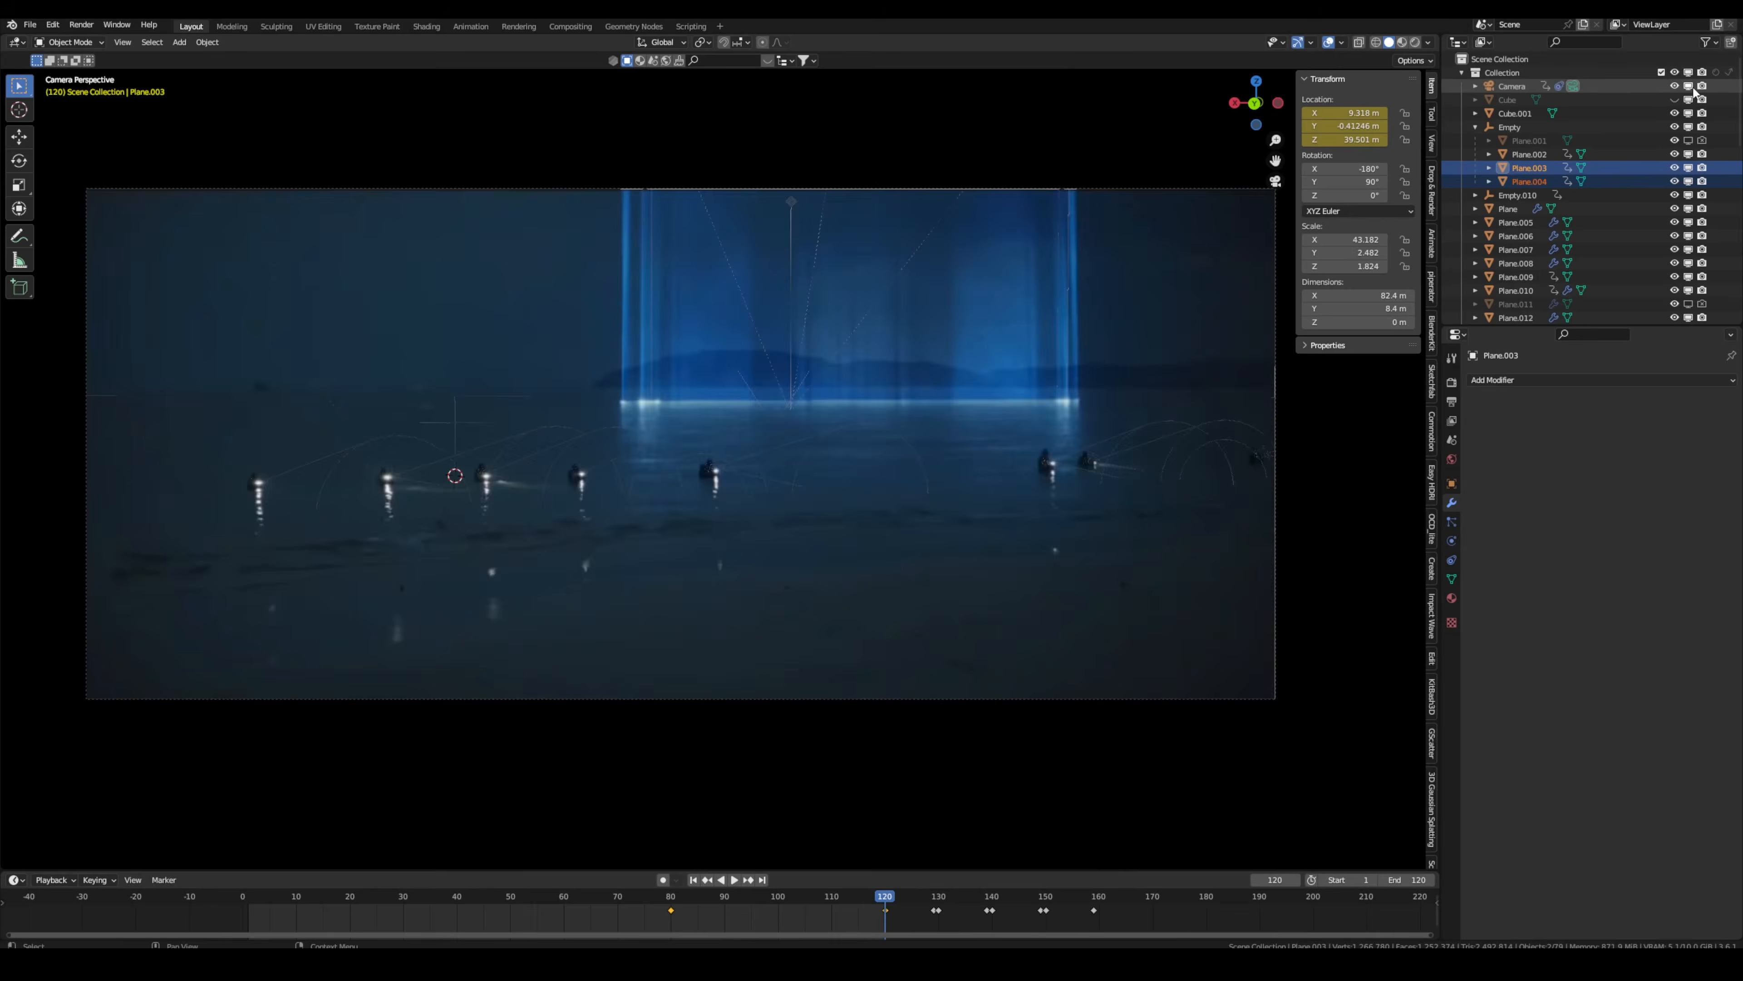
pyautogui.click(1690, 87)
pyautogui.click(1690, 87)
pyautogui.click(1690, 86)
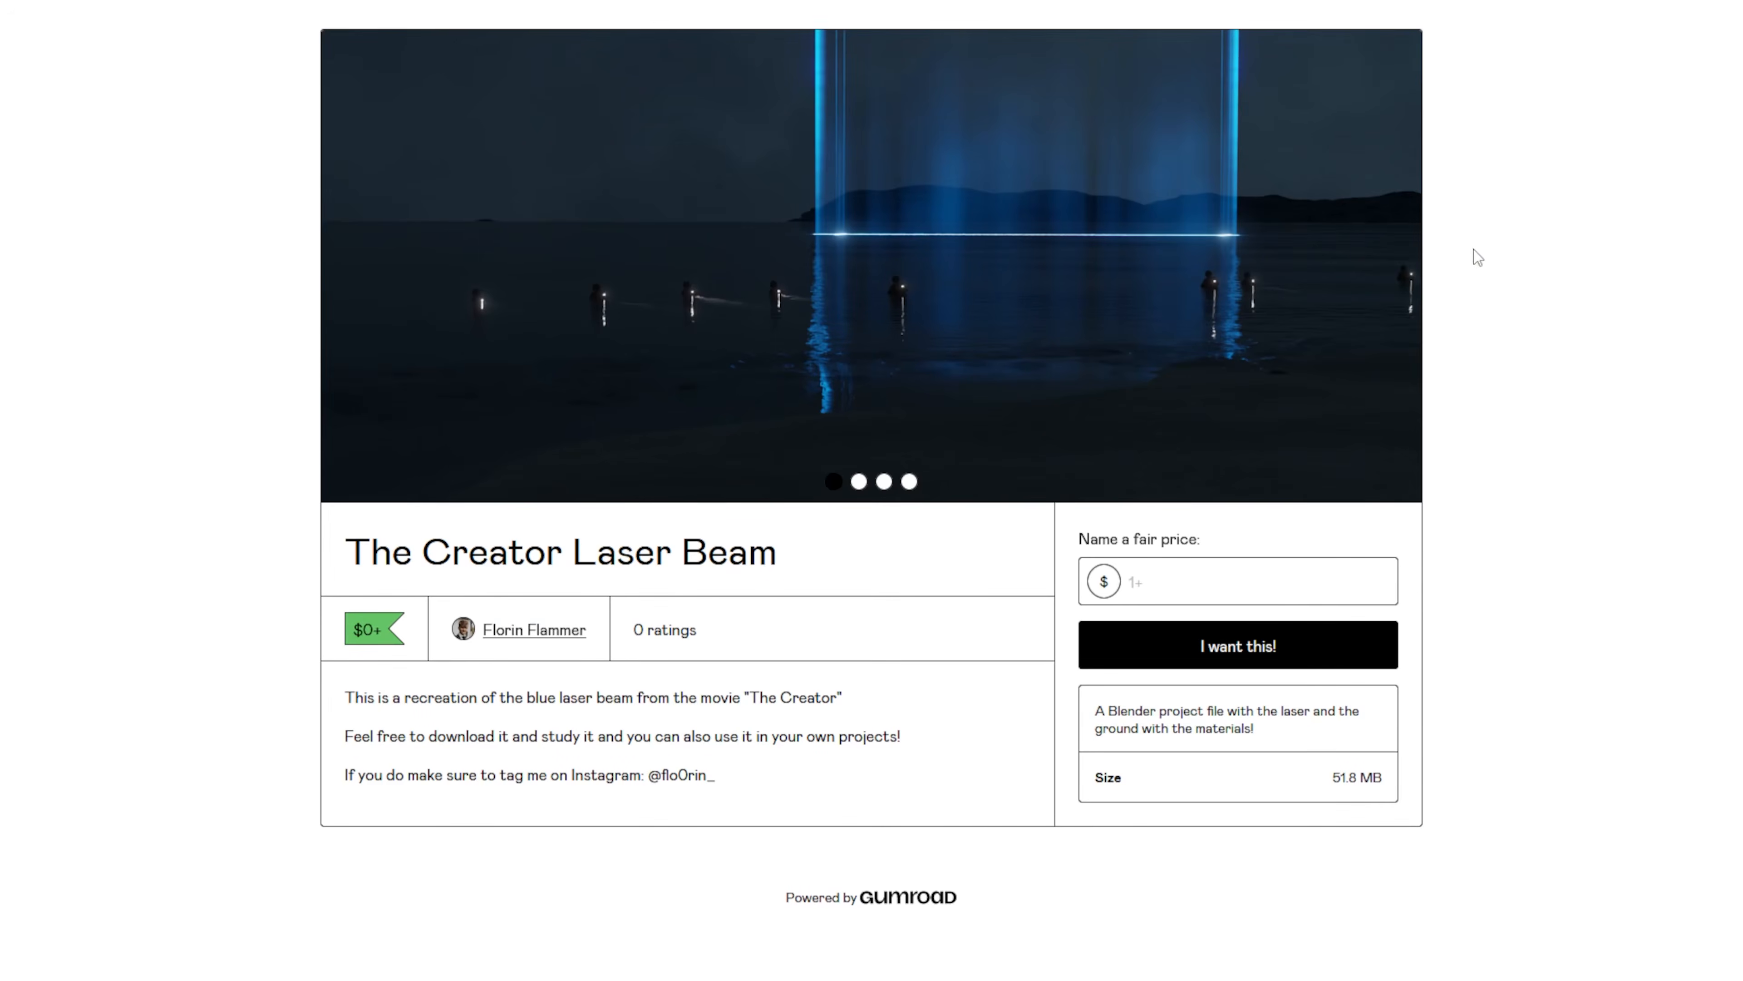
# Browse the preview images of The Creator Laser Beam project on its Gumroad page.
pyautogui.click(1394, 267)
pyautogui.click(1393, 267)
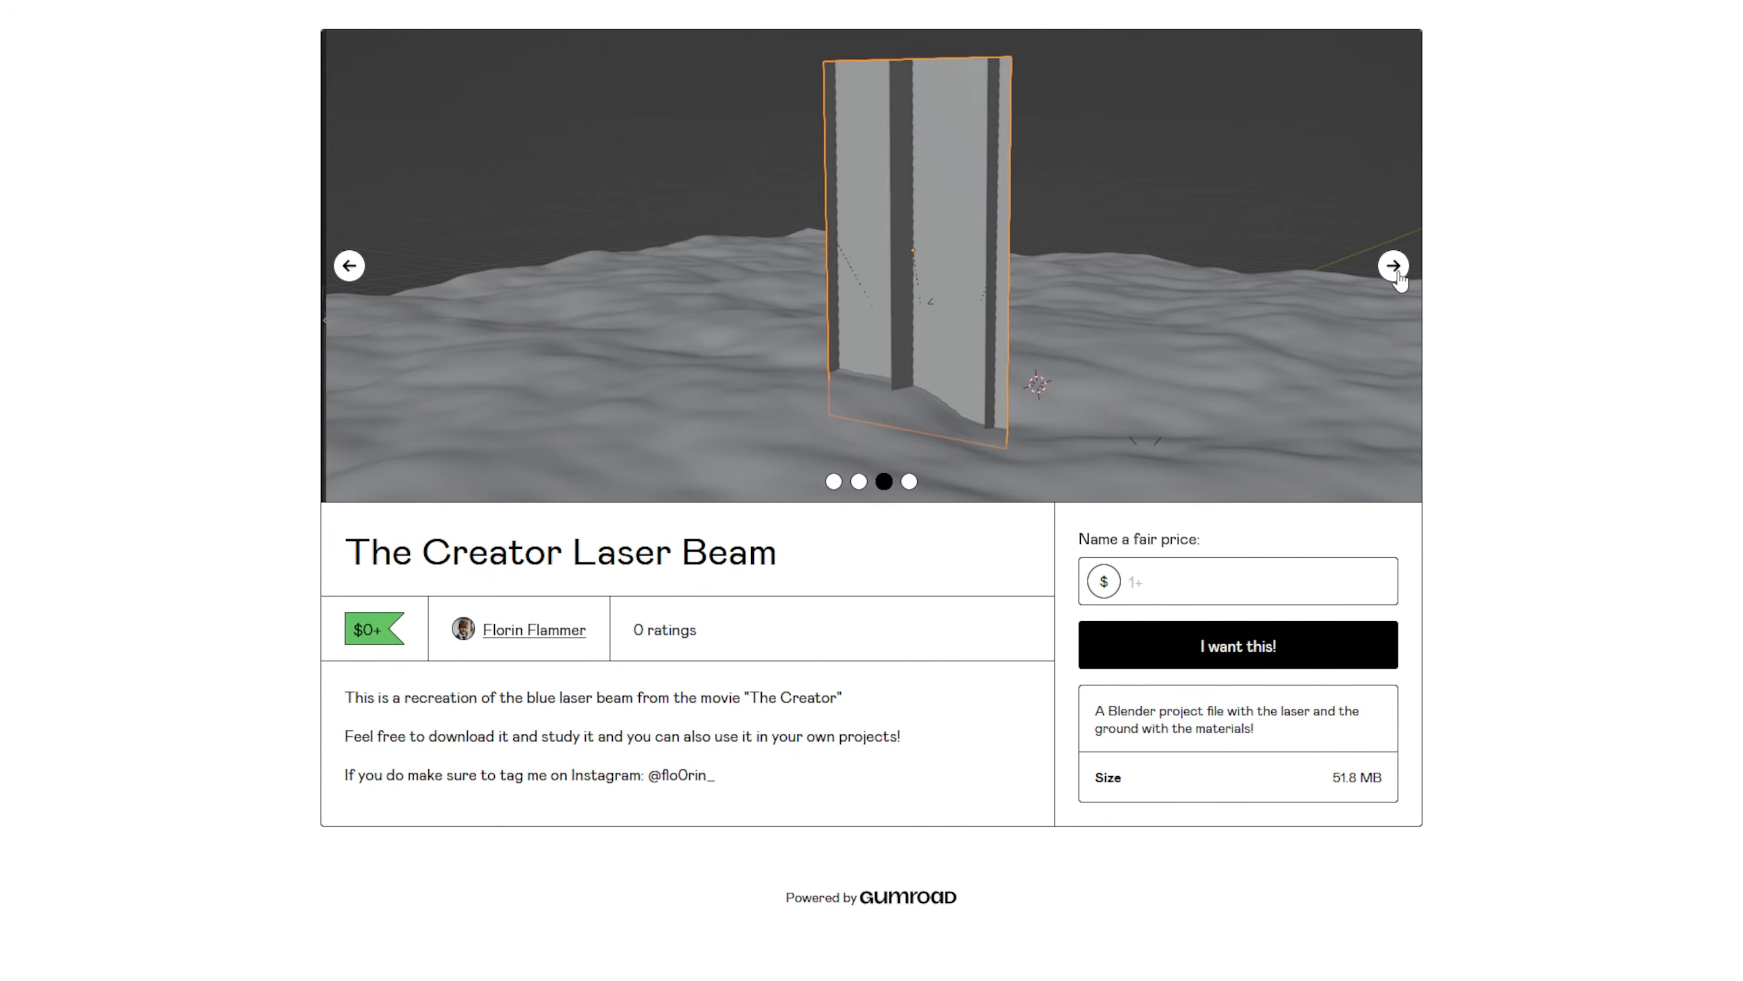
pyautogui.click(1394, 266)
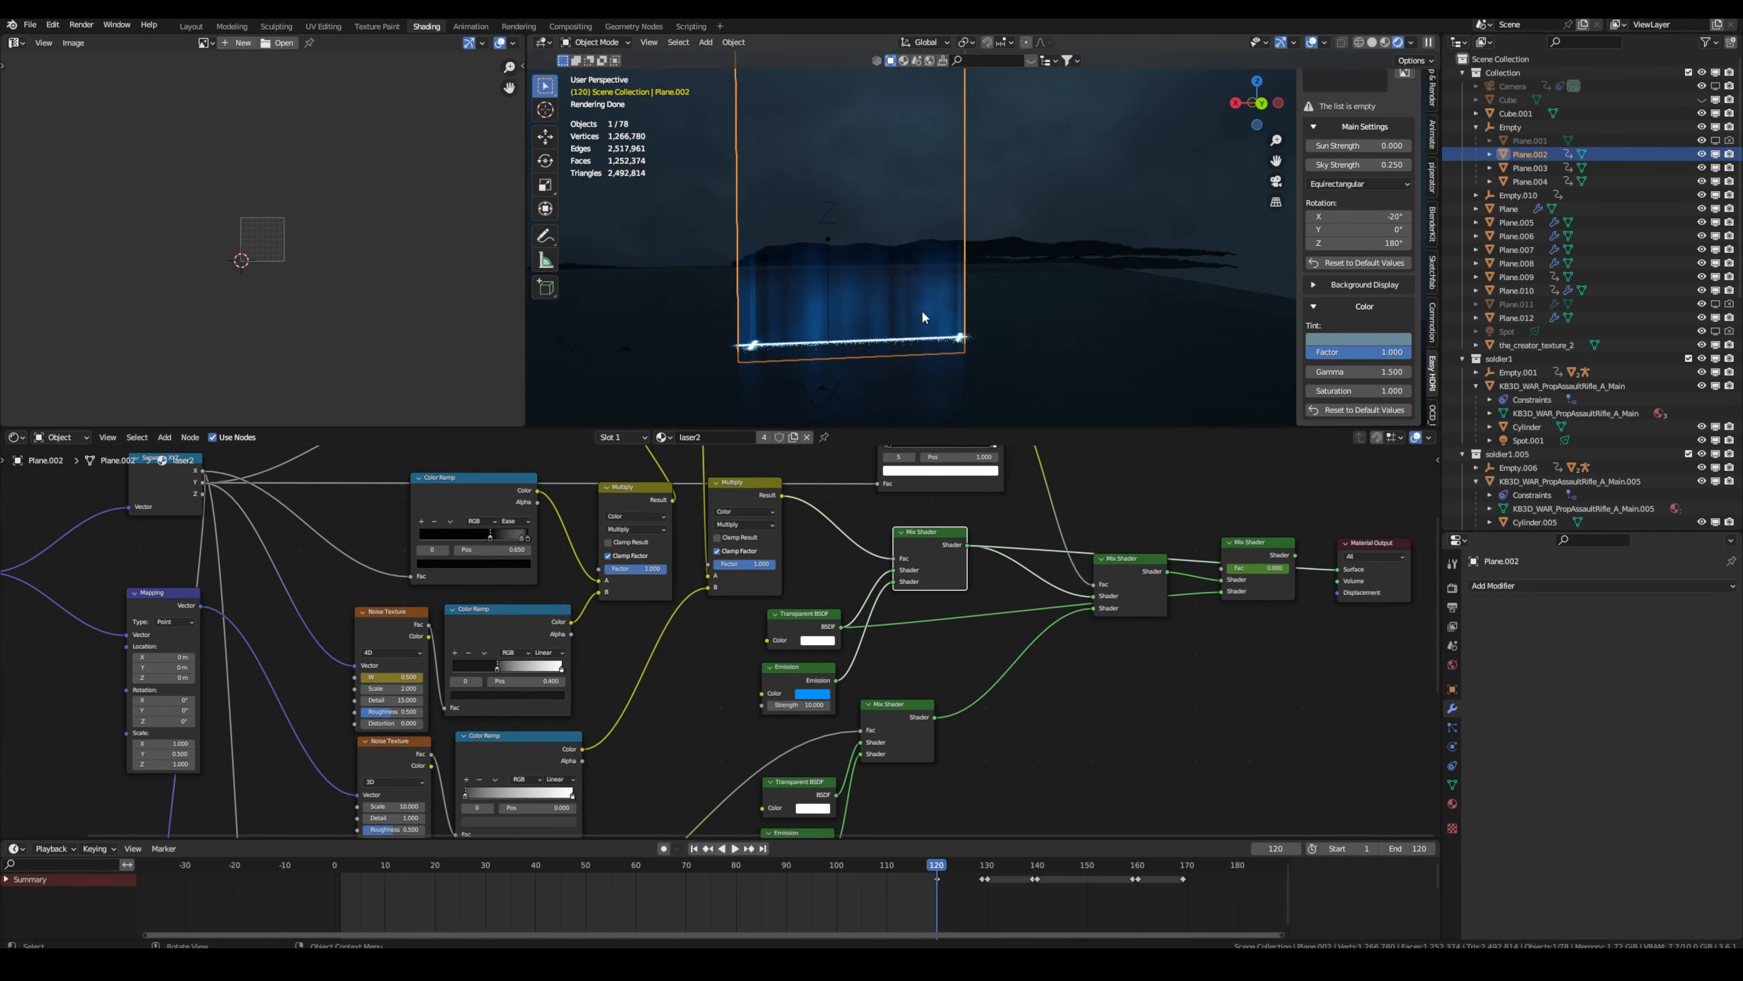
# In Plane.002's laser2 material, disconnect the Multiply result from the upper Mix Shader's factor to preview the unmasked beam.
pyautogui.moveTo(522, 652); pyautogui.dragTo(724, 661, button='middle')
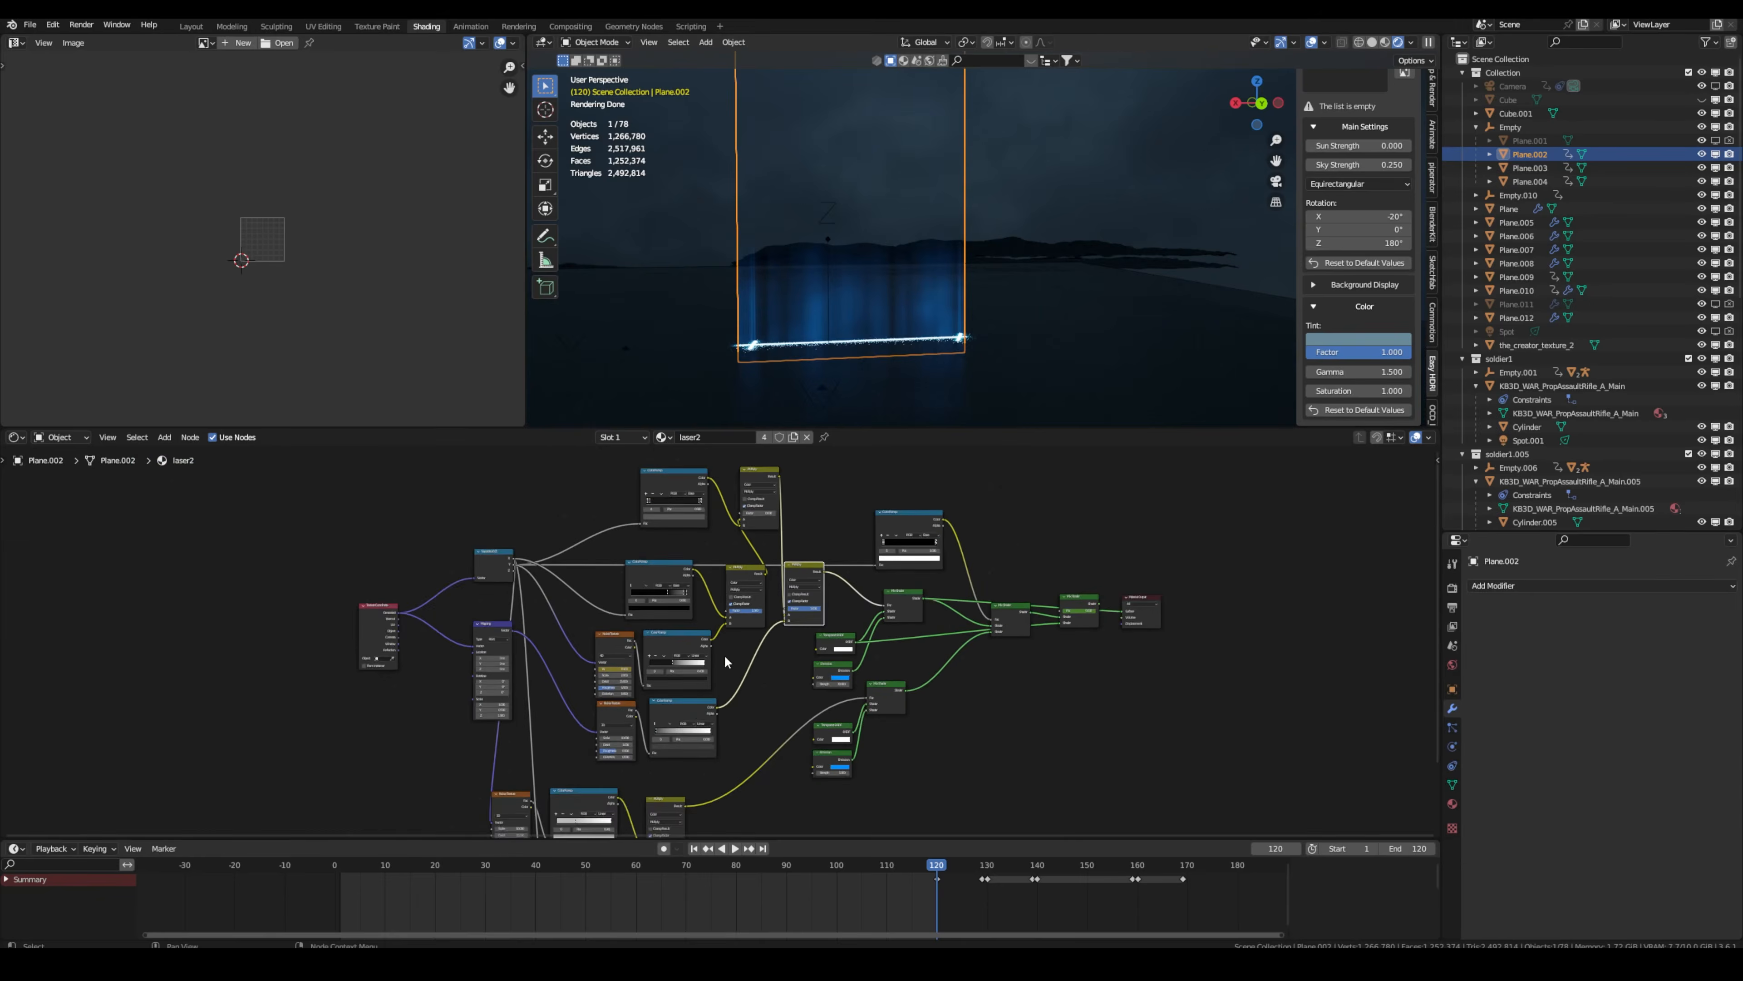
pyautogui.scroll(5, 726, 556)
pyautogui.moveTo(731, 551); pyautogui.dragTo(661, 580, button='middle')
pyautogui.moveTo(879, 663); pyautogui.dragTo(846, 658)
pyautogui.moveTo(971, 273); pyautogui.dragTo(946, 271, button='middle')
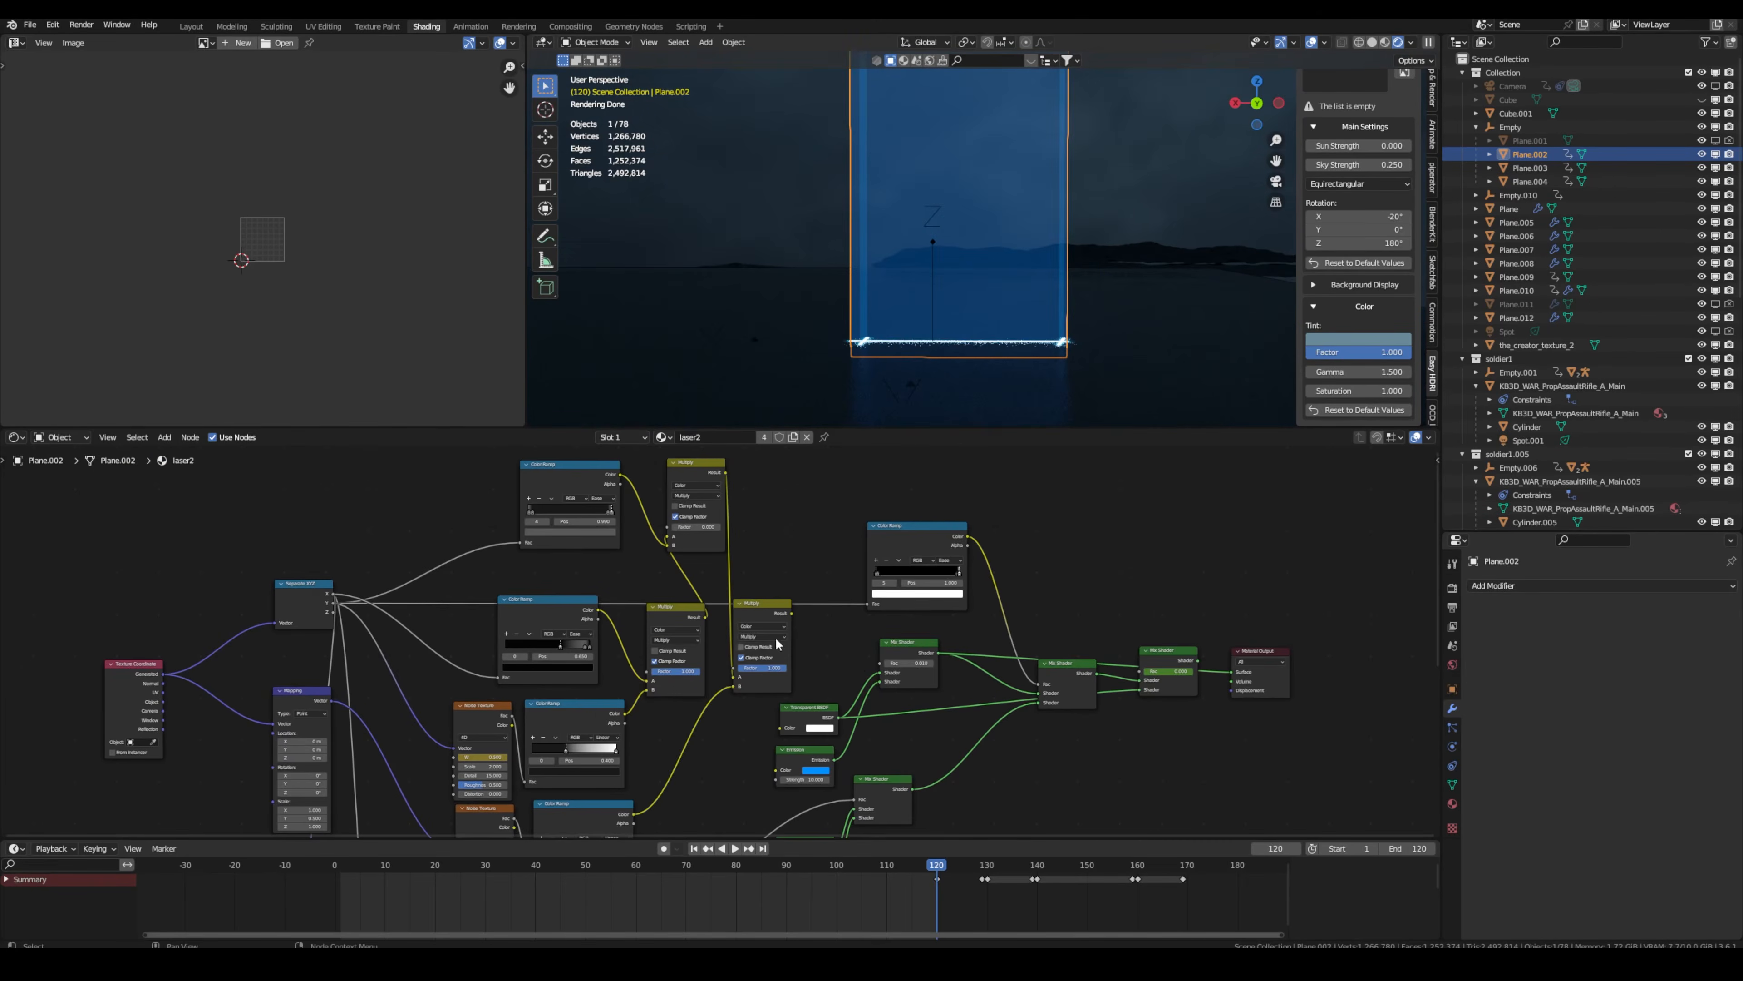
# Preview the two noise Color Ramps of laser2 in turn by linking each to the upper Mix Shader's factor.
pyautogui.moveTo(777, 643); pyautogui.dragTo(877, 563, button='middle')
pyautogui.moveTo(695, 721); pyautogui.dragTo(925, 582)
pyautogui.moveTo(947, 227); pyautogui.dragTo(920, 203, button='middle')
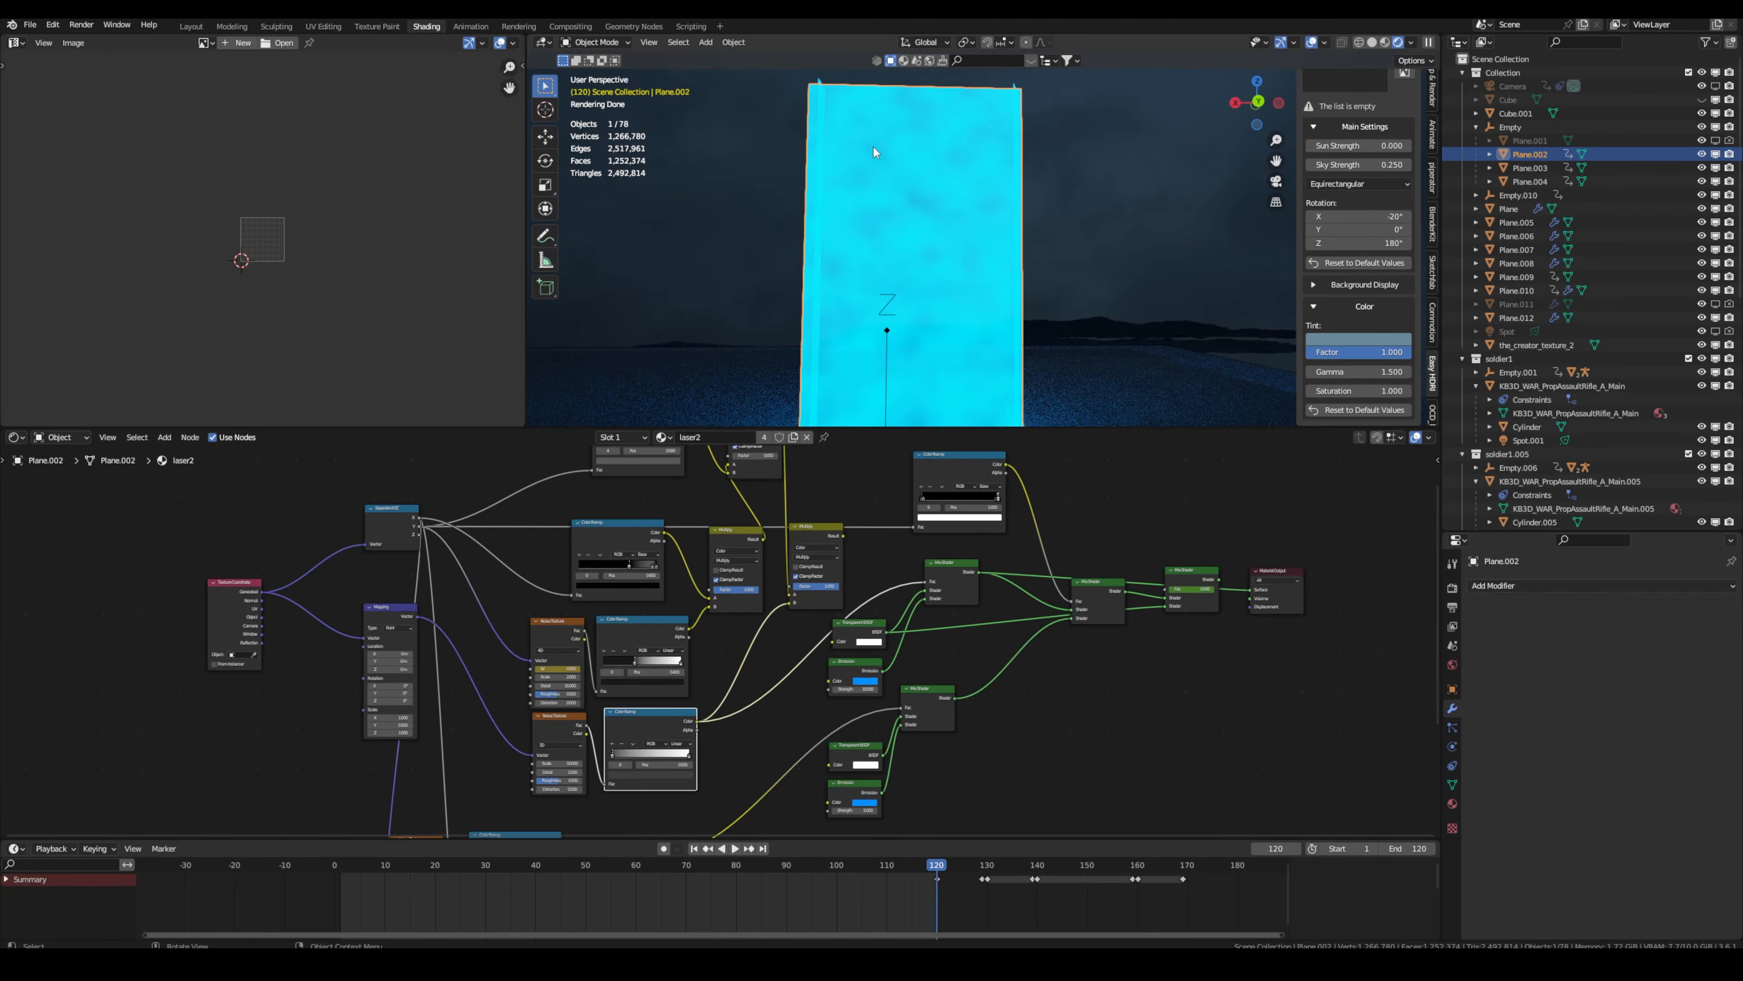
pyautogui.moveTo(689, 626); pyautogui.dragTo(924, 582)
pyautogui.moveTo(947, 247); pyautogui.dragTo(1050, 185, button='middle')
pyautogui.scroll(6, 805, 539)
pyautogui.scroll(-3, 838, 587)
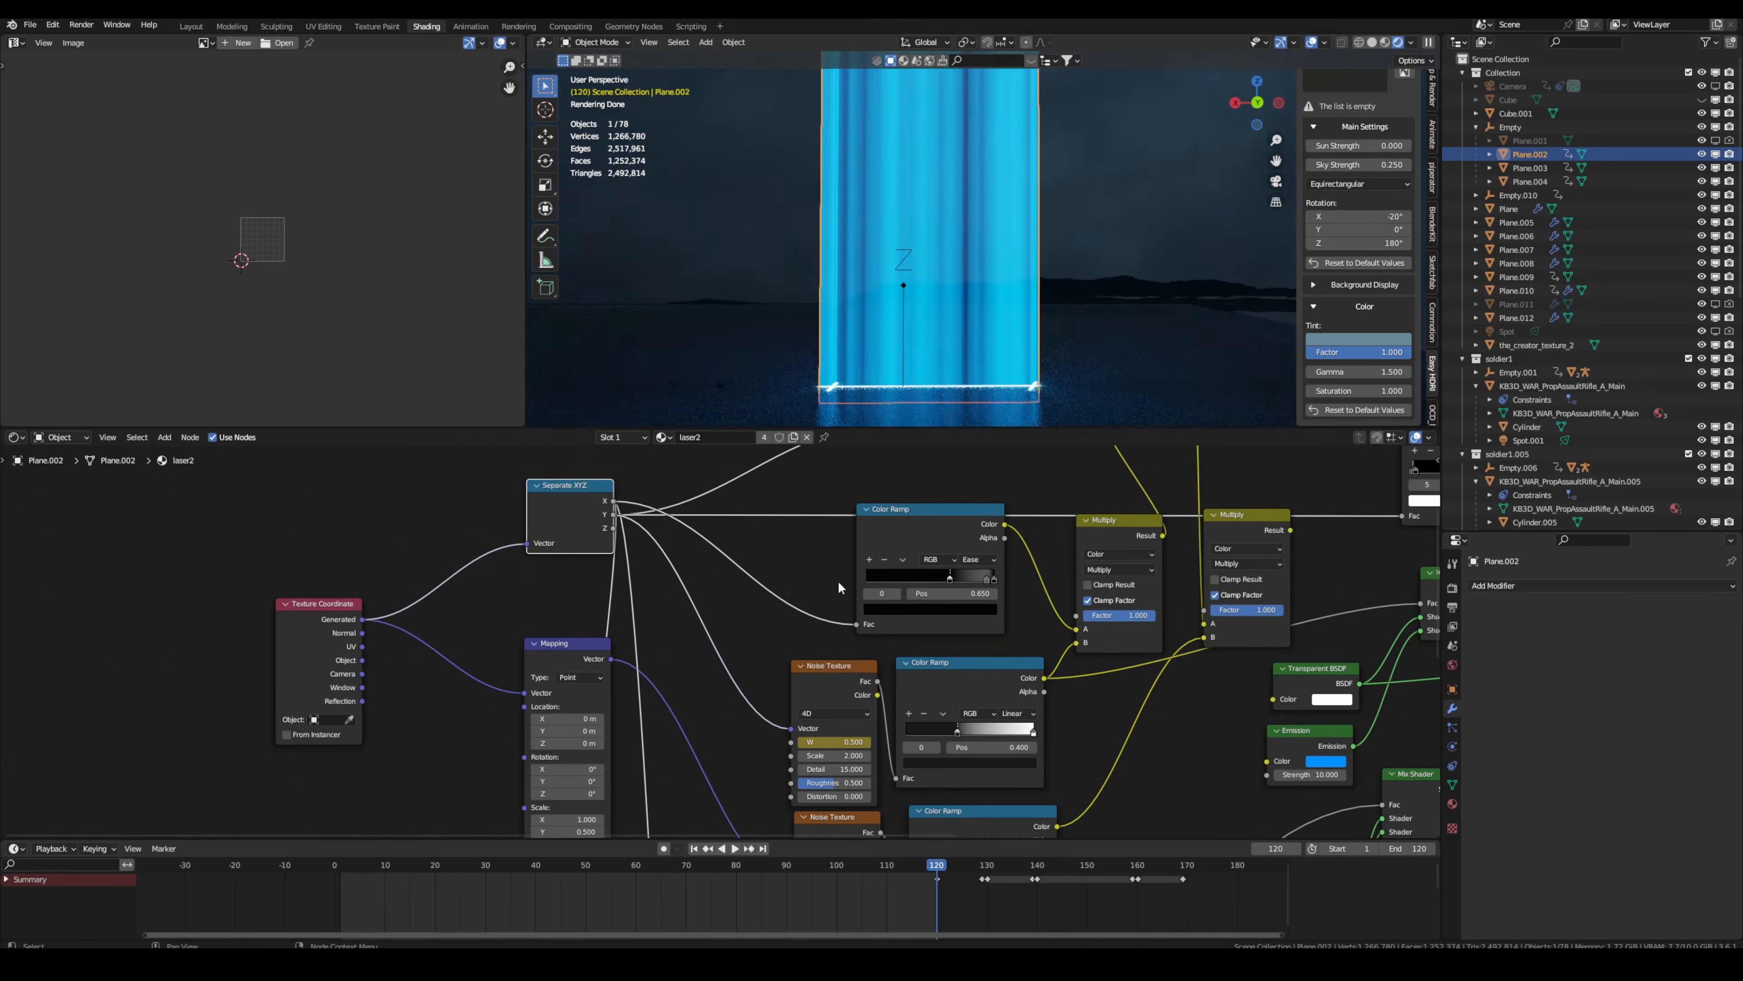
# Preview the Separate XYZ gradient's Color Ramp in camera view, and relink the final Multiply to the upper Mix Shader's factor.
pyautogui.scroll(-2, 838, 587)
pyautogui.moveTo(1087, 617); pyautogui.dragTo(997, 608)
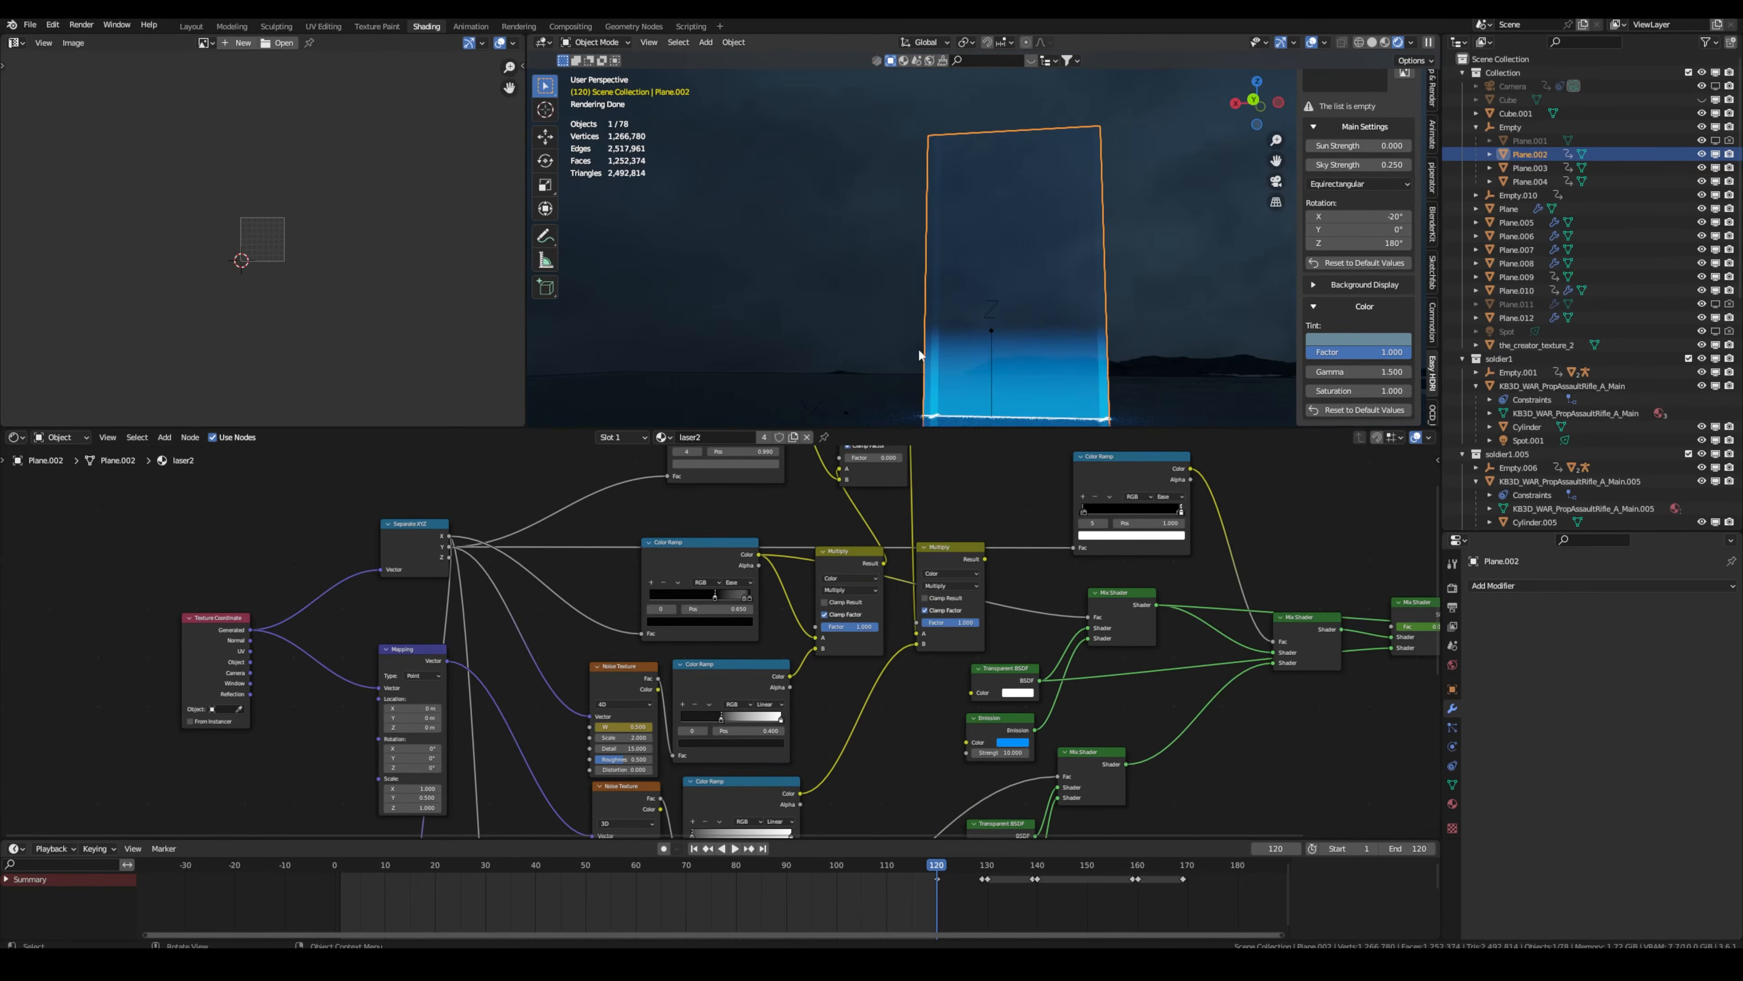
pyautogui.press('KP_0')
pyautogui.scroll(-2, 861, 573)
pyautogui.moveTo(861, 576); pyautogui.dragTo(876, 605, button='middle')
pyautogui.moveTo(876, 605); pyautogui.dragTo(955, 648)
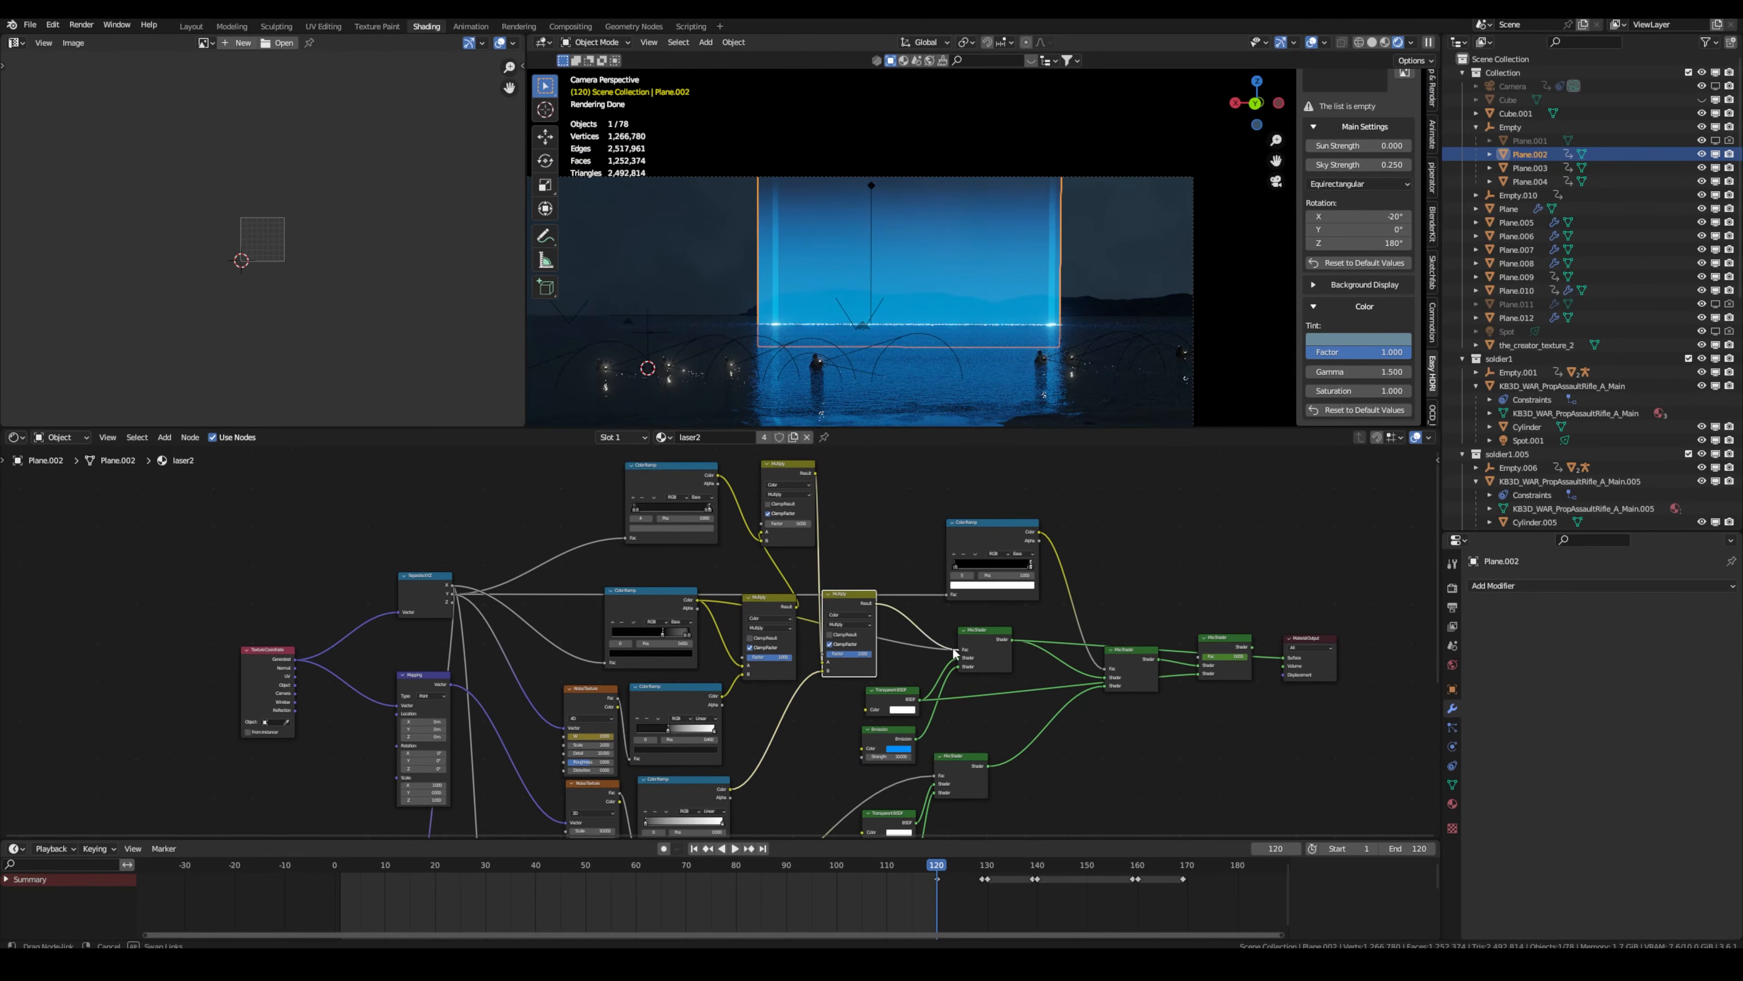
# Preview the lower emission Mix Shader on its own by linking it straight to the Material Output in camera view.
pyautogui.scroll(5, 888, 325)
pyautogui.moveTo(814, 580); pyautogui.dragTo(735, 591, button='middle')
pyautogui.scroll(-1, 735, 590)
pyautogui.moveTo(893, 541); pyautogui.dragTo(855, 513)
pyautogui.moveTo(854, 513); pyautogui.dragTo(691, 403, button='middle')
pyautogui.scroll(-2, 966, 260)
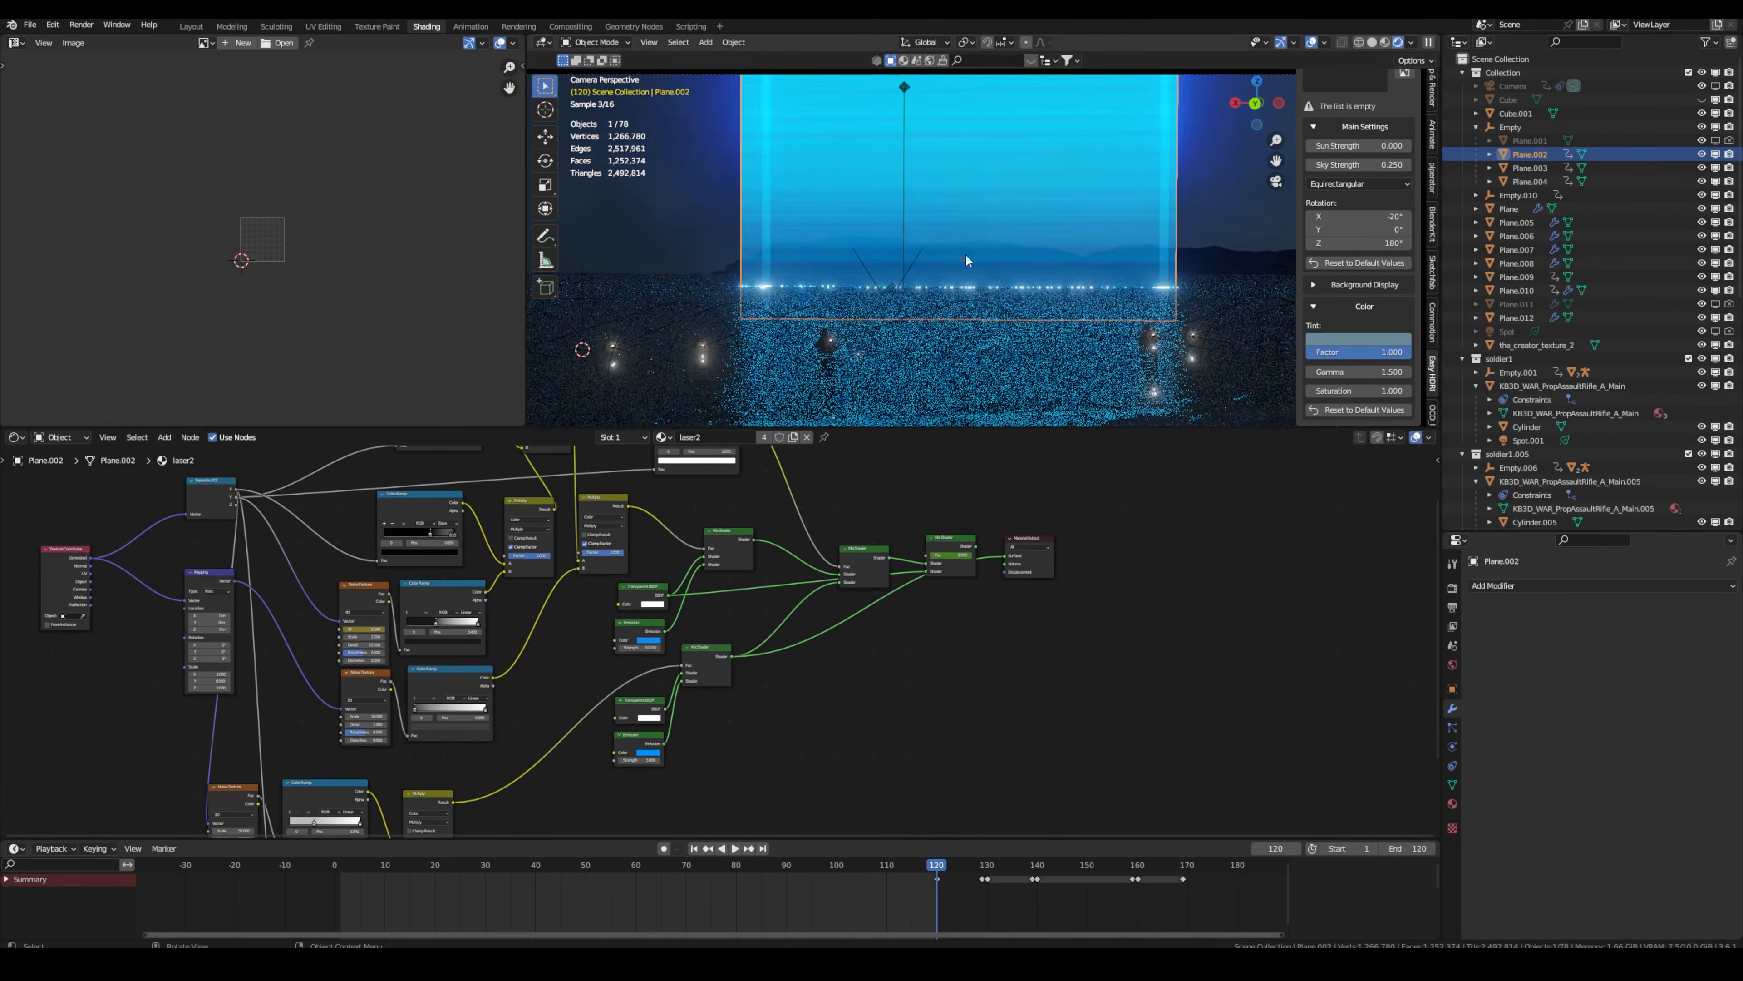
pyautogui.scroll(3, 879, 257)
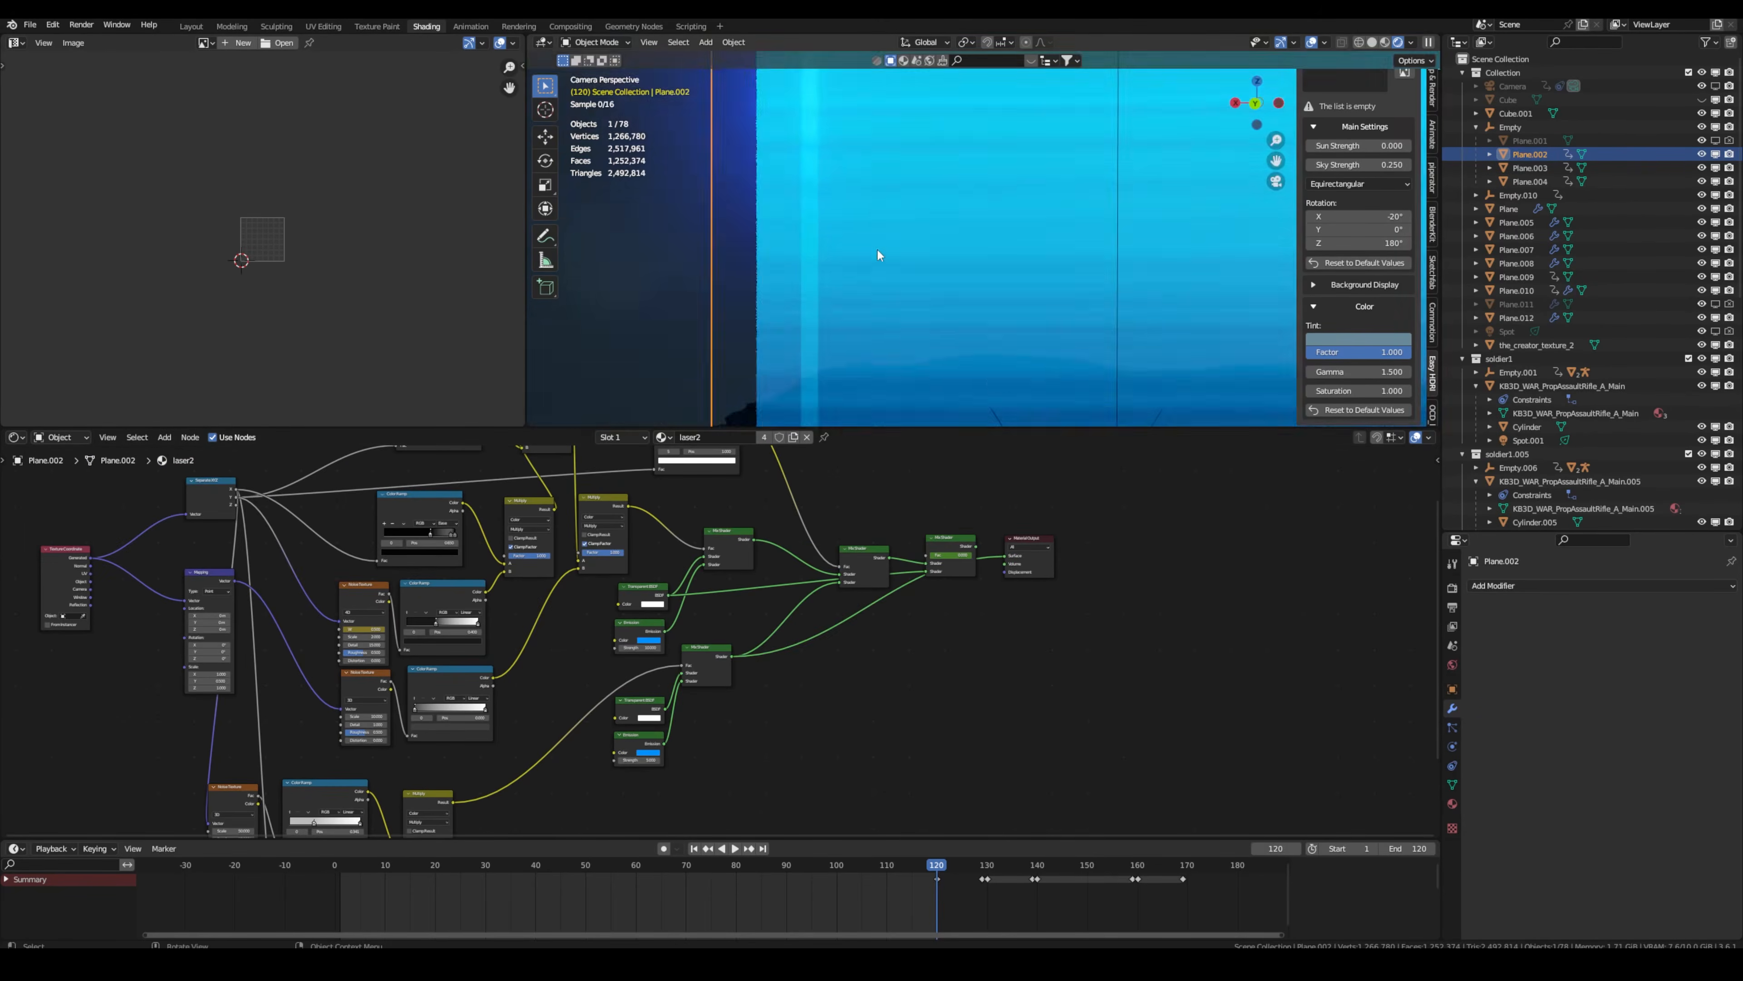
pyautogui.scroll(-3, 879, 257)
# Inspect the Noise Texture, Color Ramps and Multiply that drive the lower Mix Shader, and how both branches are combined.
pyautogui.moveTo(206, 810); pyautogui.dragTo(473, 687, button='middle')
pyautogui.scroll(2, 473, 687)
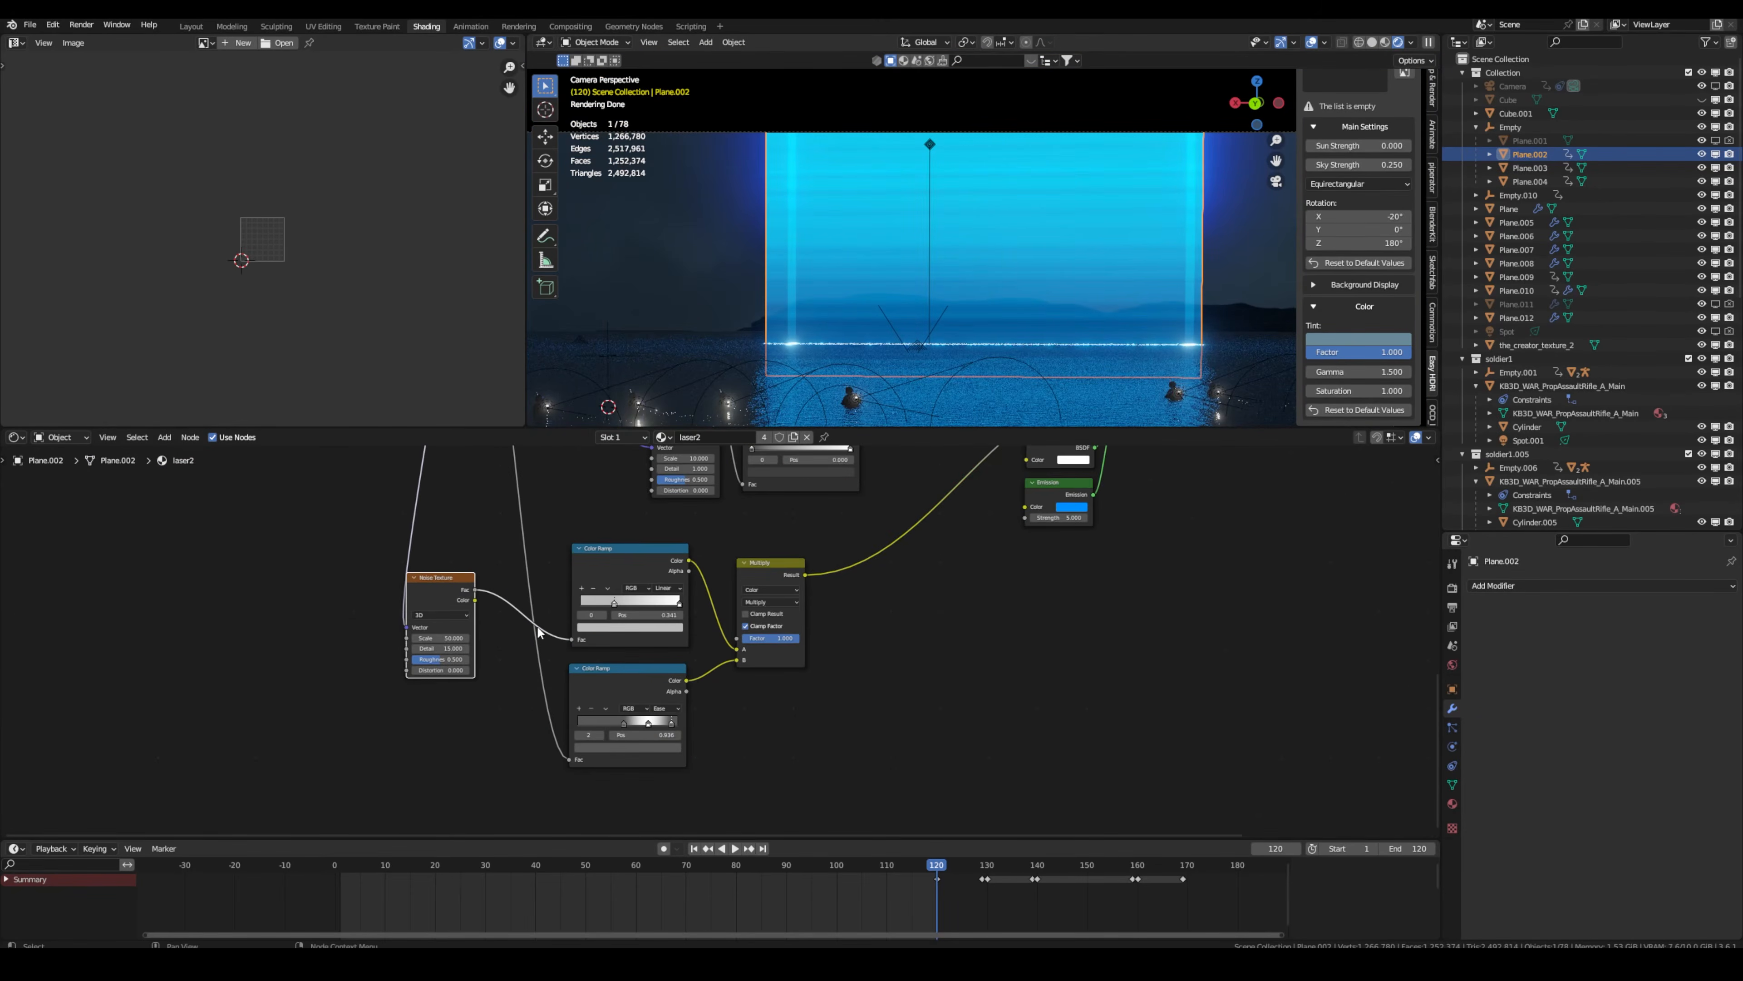
pyautogui.scroll(-4, 1052, 289)
pyautogui.scroll(3, 995, 274)
pyautogui.scroll(-3, 626, 488)
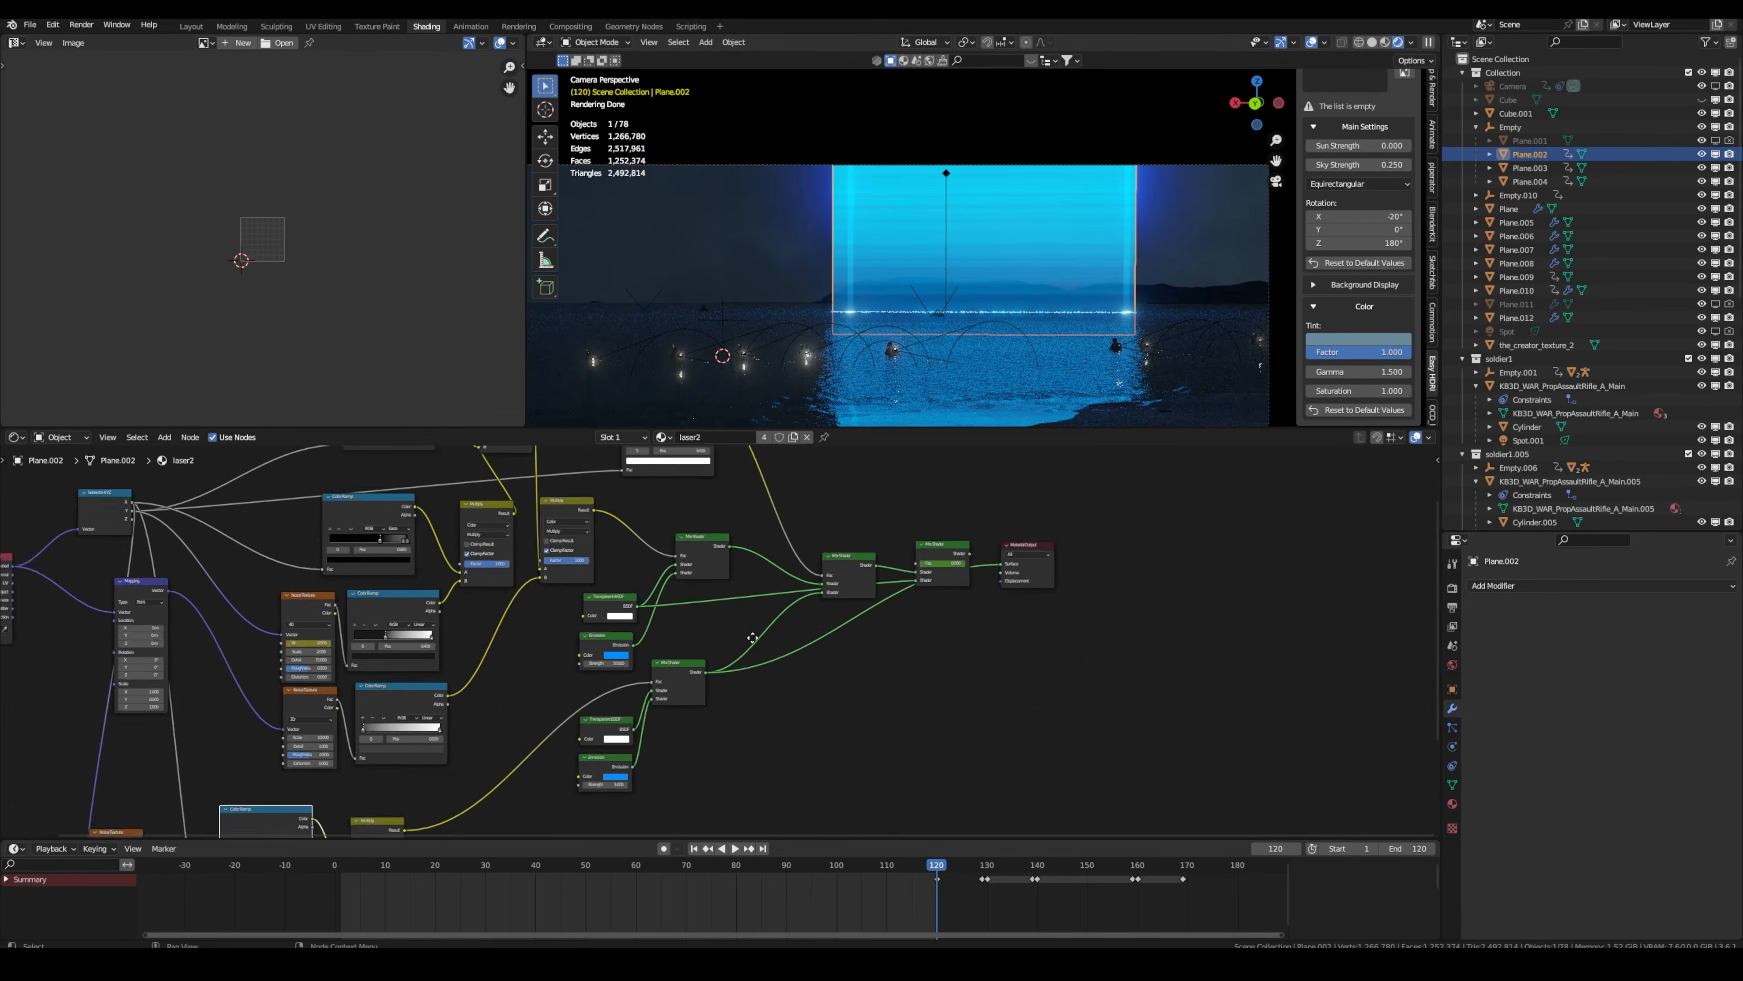
pyautogui.moveTo(532, 640); pyautogui.dragTo(561, 616, button='middle')
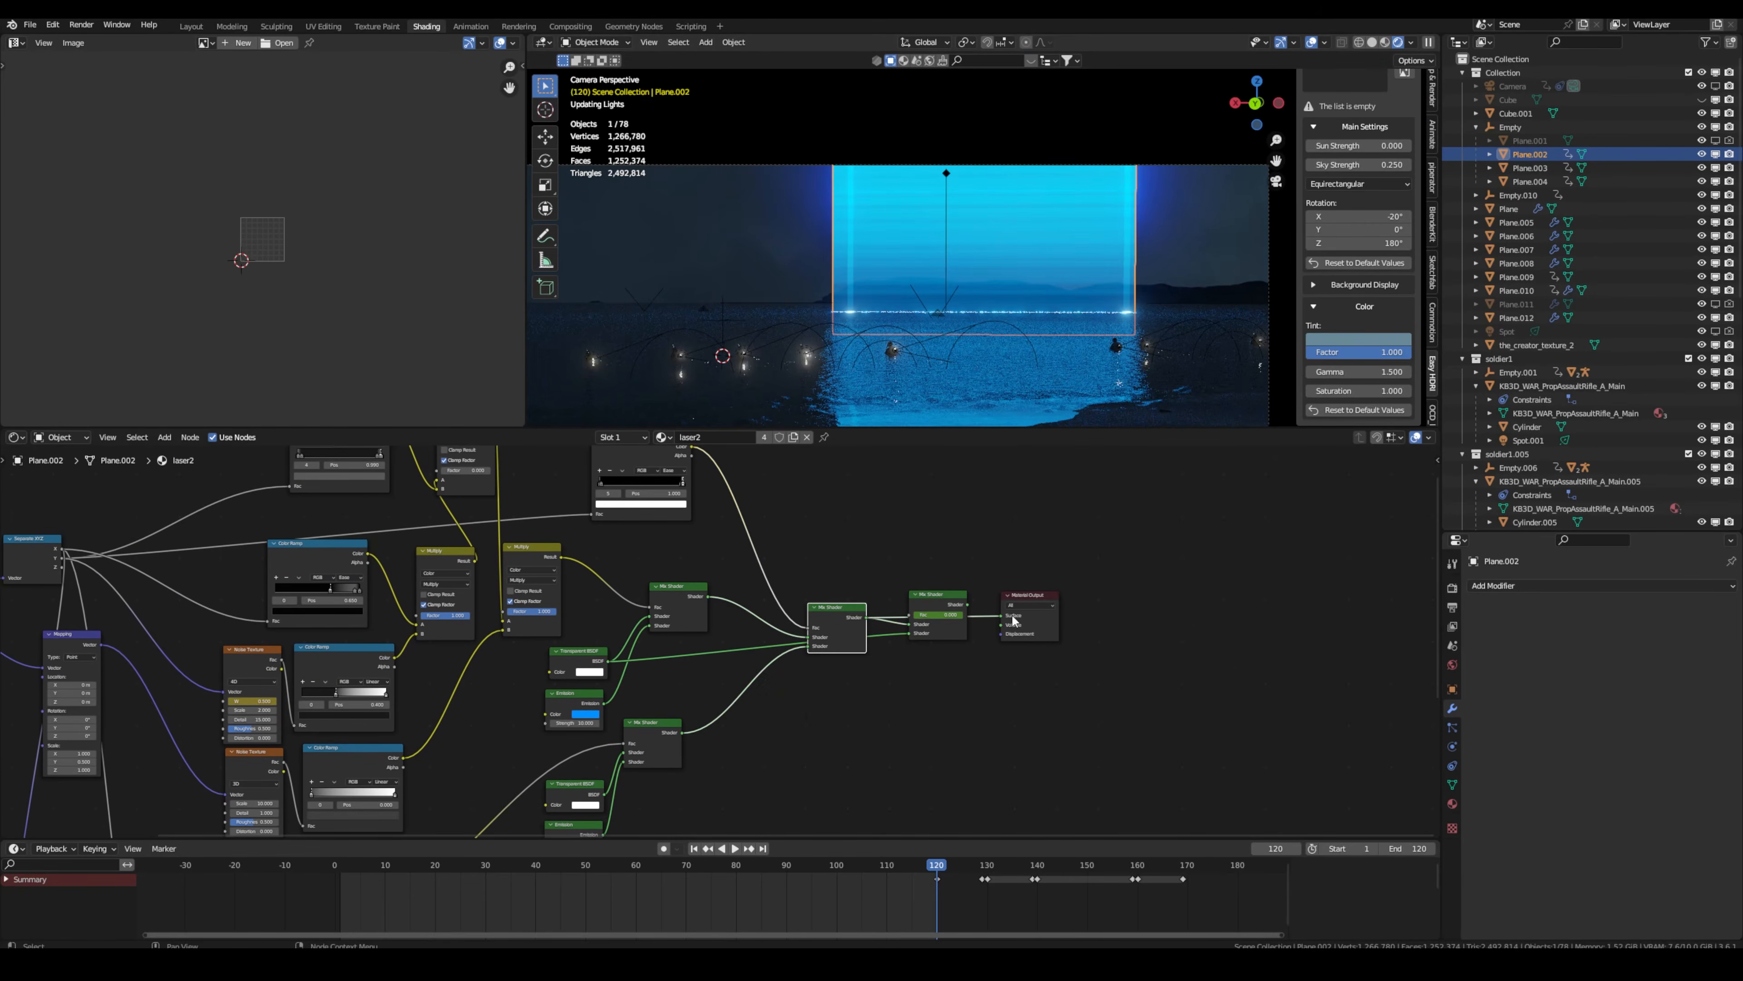
# From the front view, examine the Color Ramp that controls where the two beam shaders are mixed.
pyautogui.press('KP_1')
pyautogui.scroll(6, 618, 508)
pyautogui.scroll(3, 968, 294)
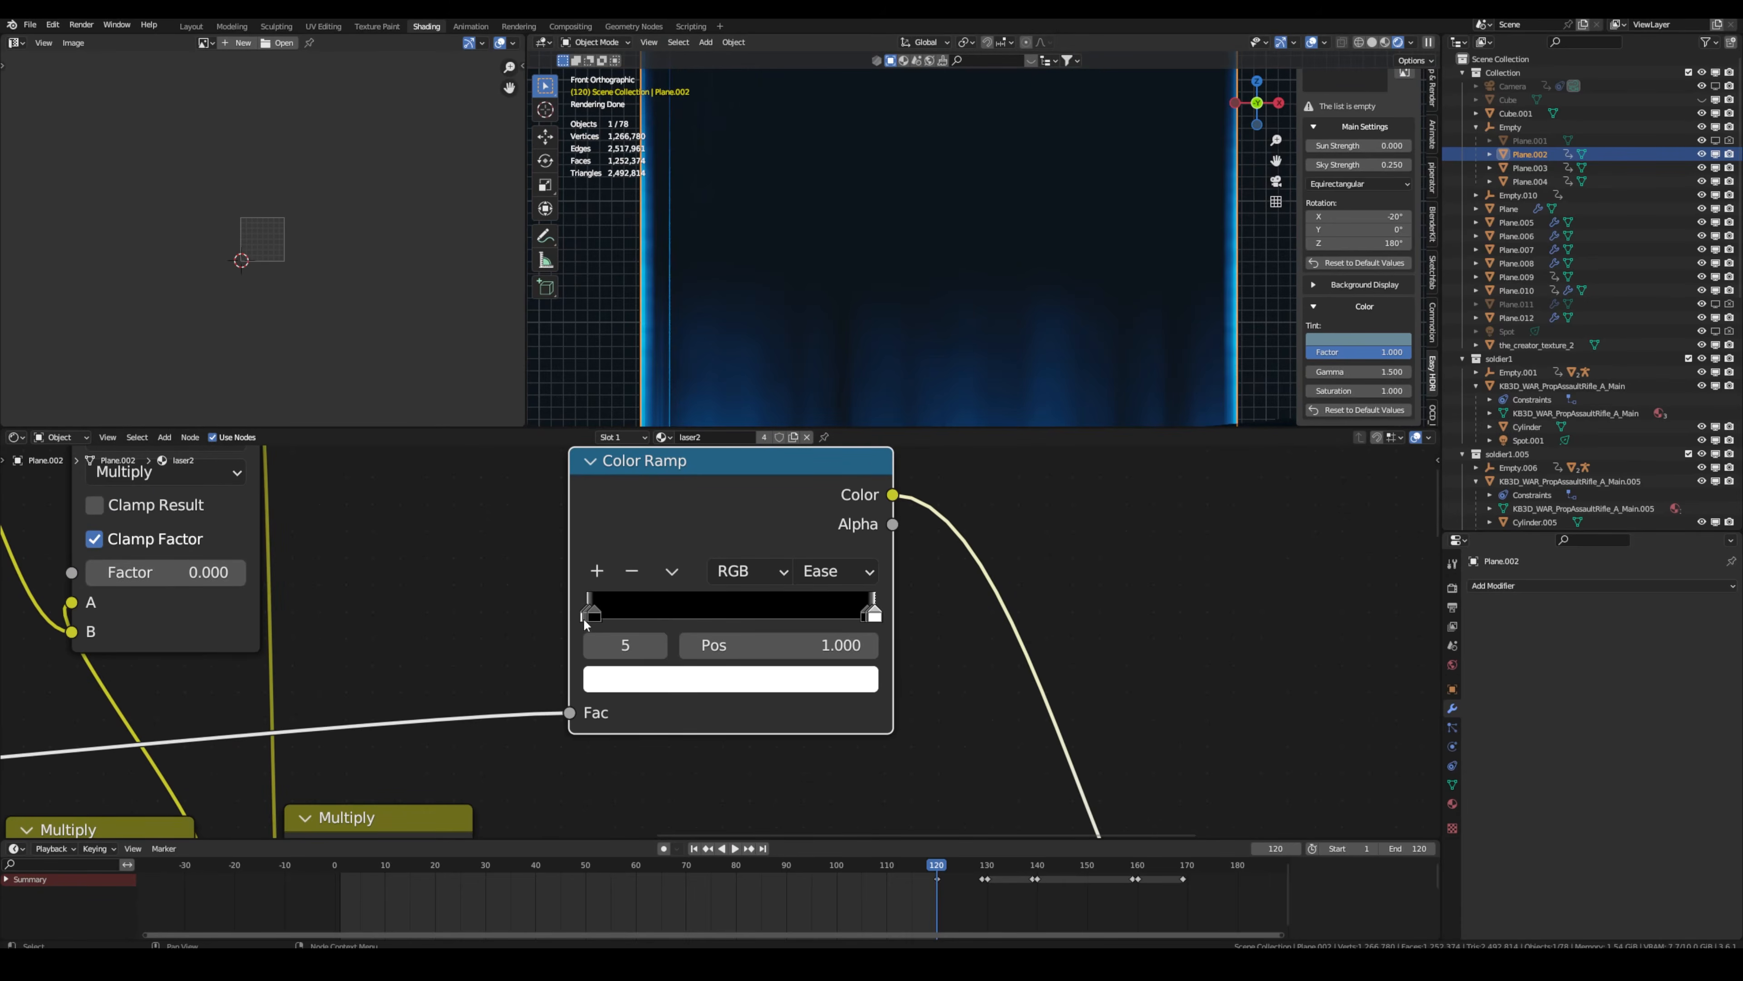
pyautogui.scroll(-5, 652, 490)
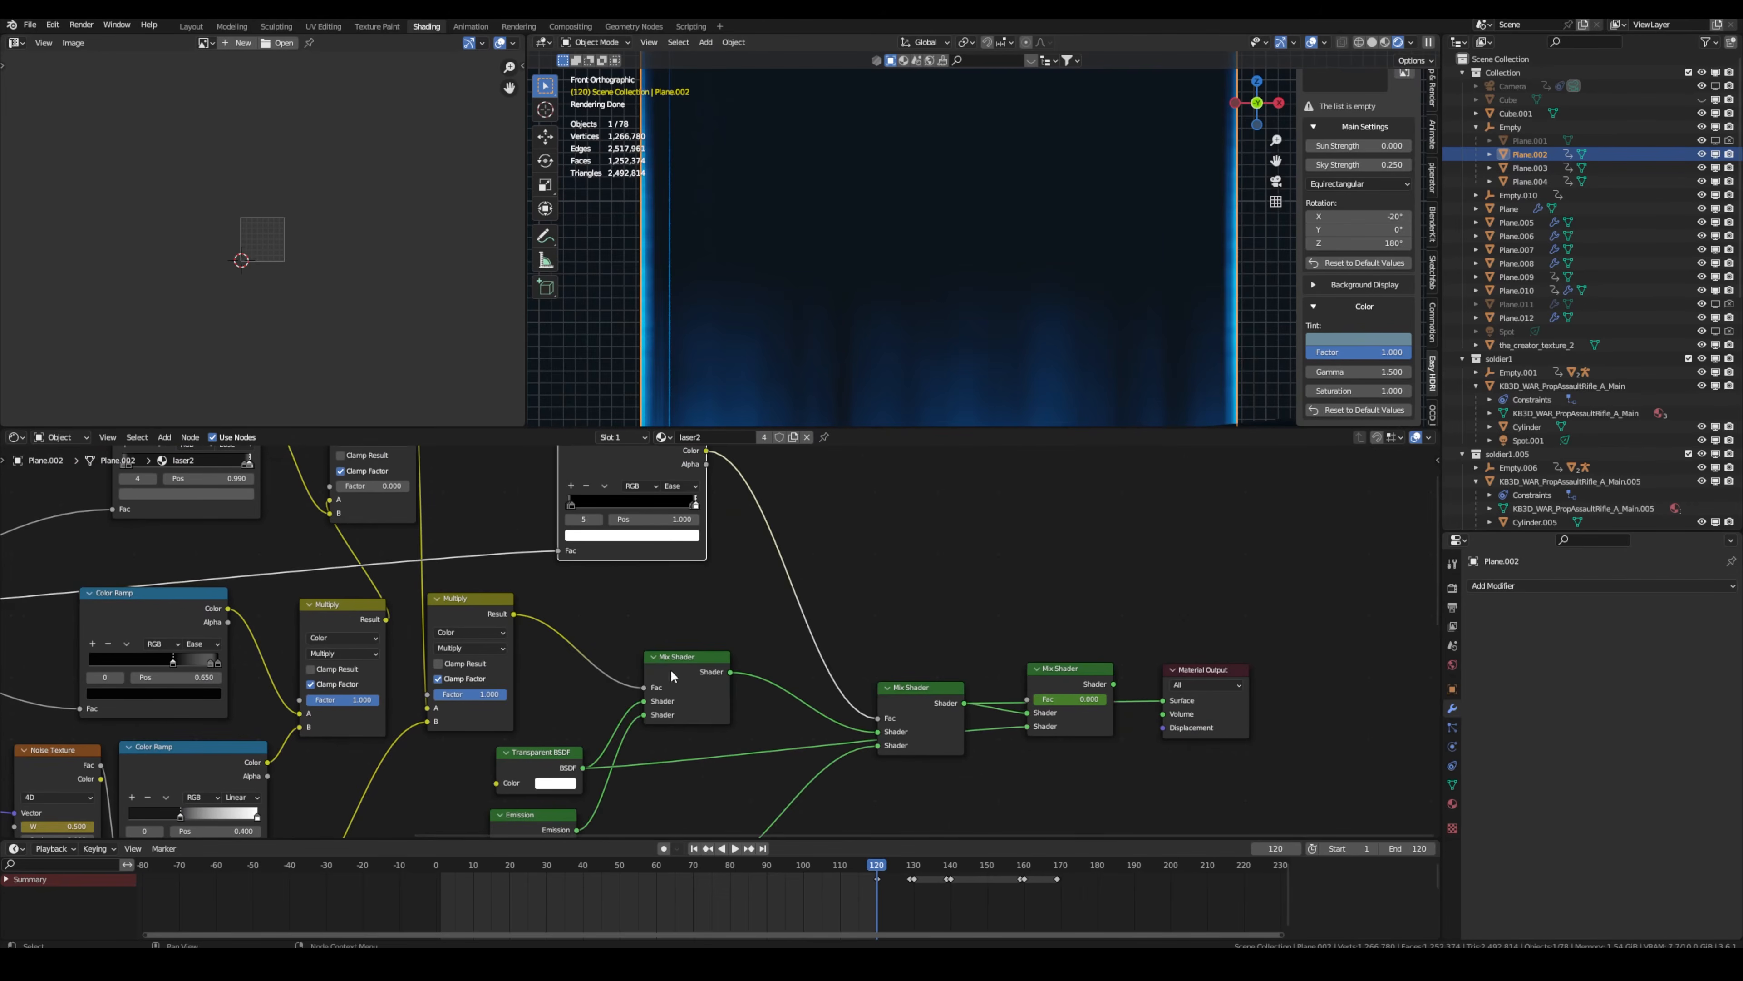
pyautogui.scroll(-2, 836, 789)
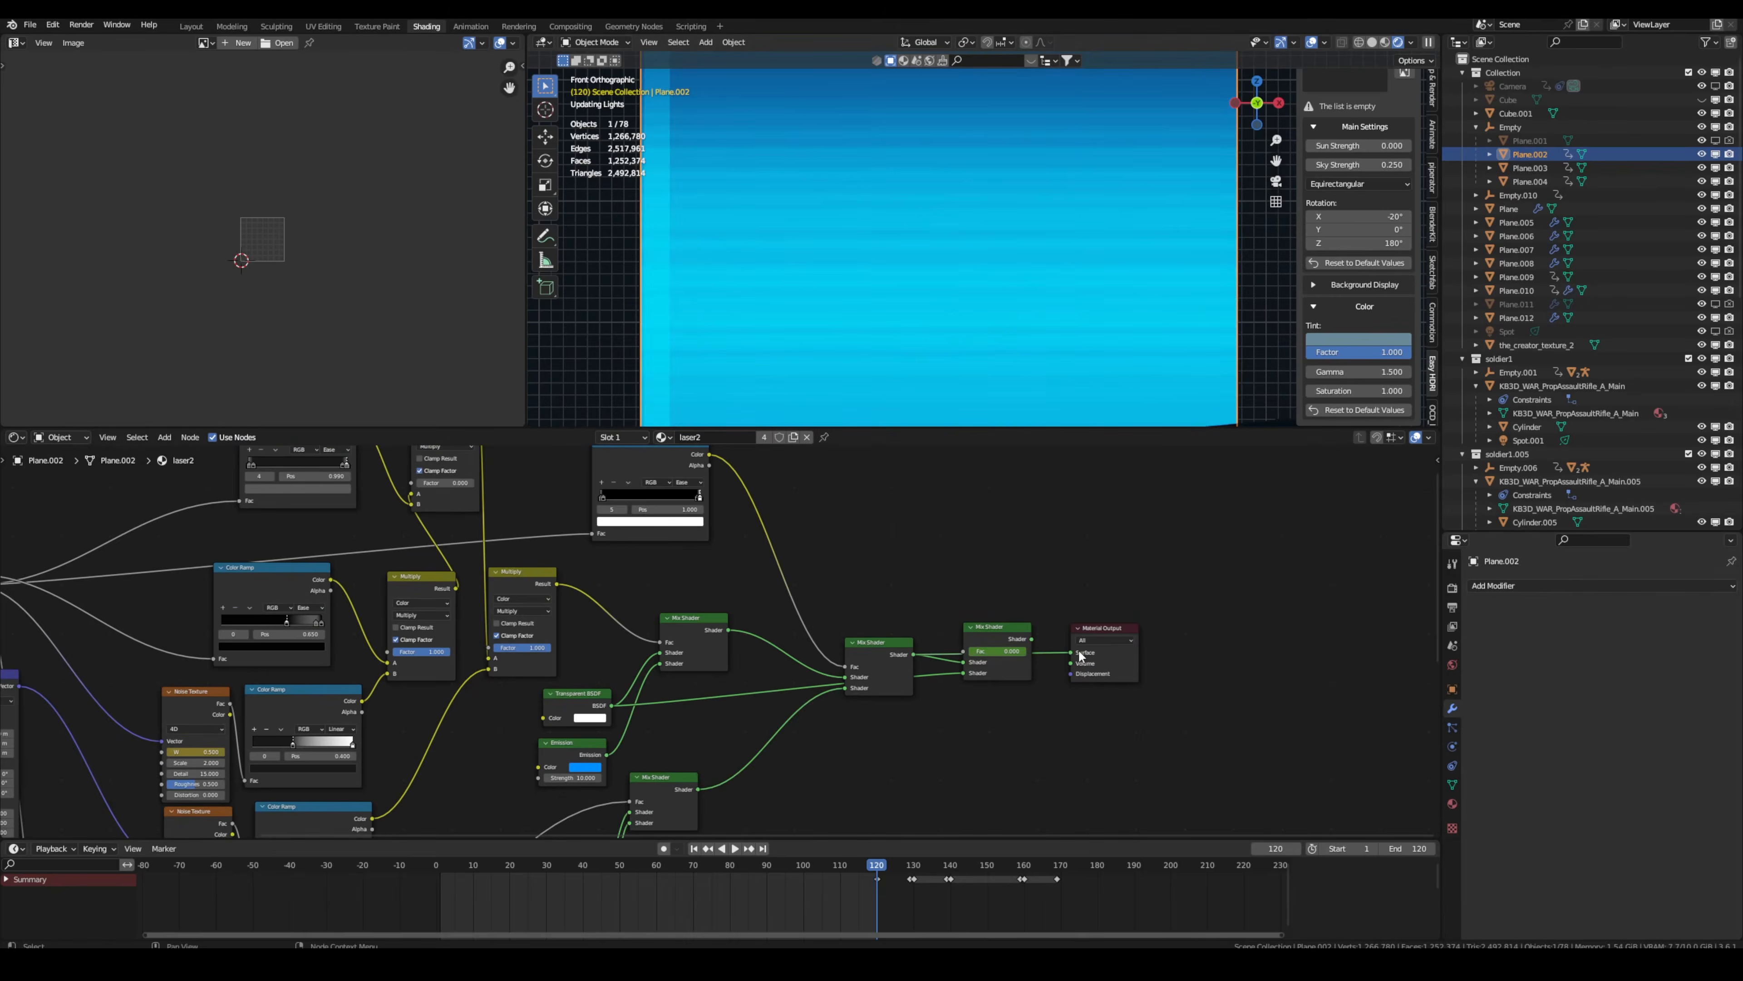
# Try a factor of 1.000 on the last Mix Shader before the Material Output and view the beam from other angles.
pyautogui.click(991, 638)
pyautogui.scroll(1, 992, 639)
pyautogui.moveTo(1098, 261); pyautogui.dragTo(1068, 416, button='middle')
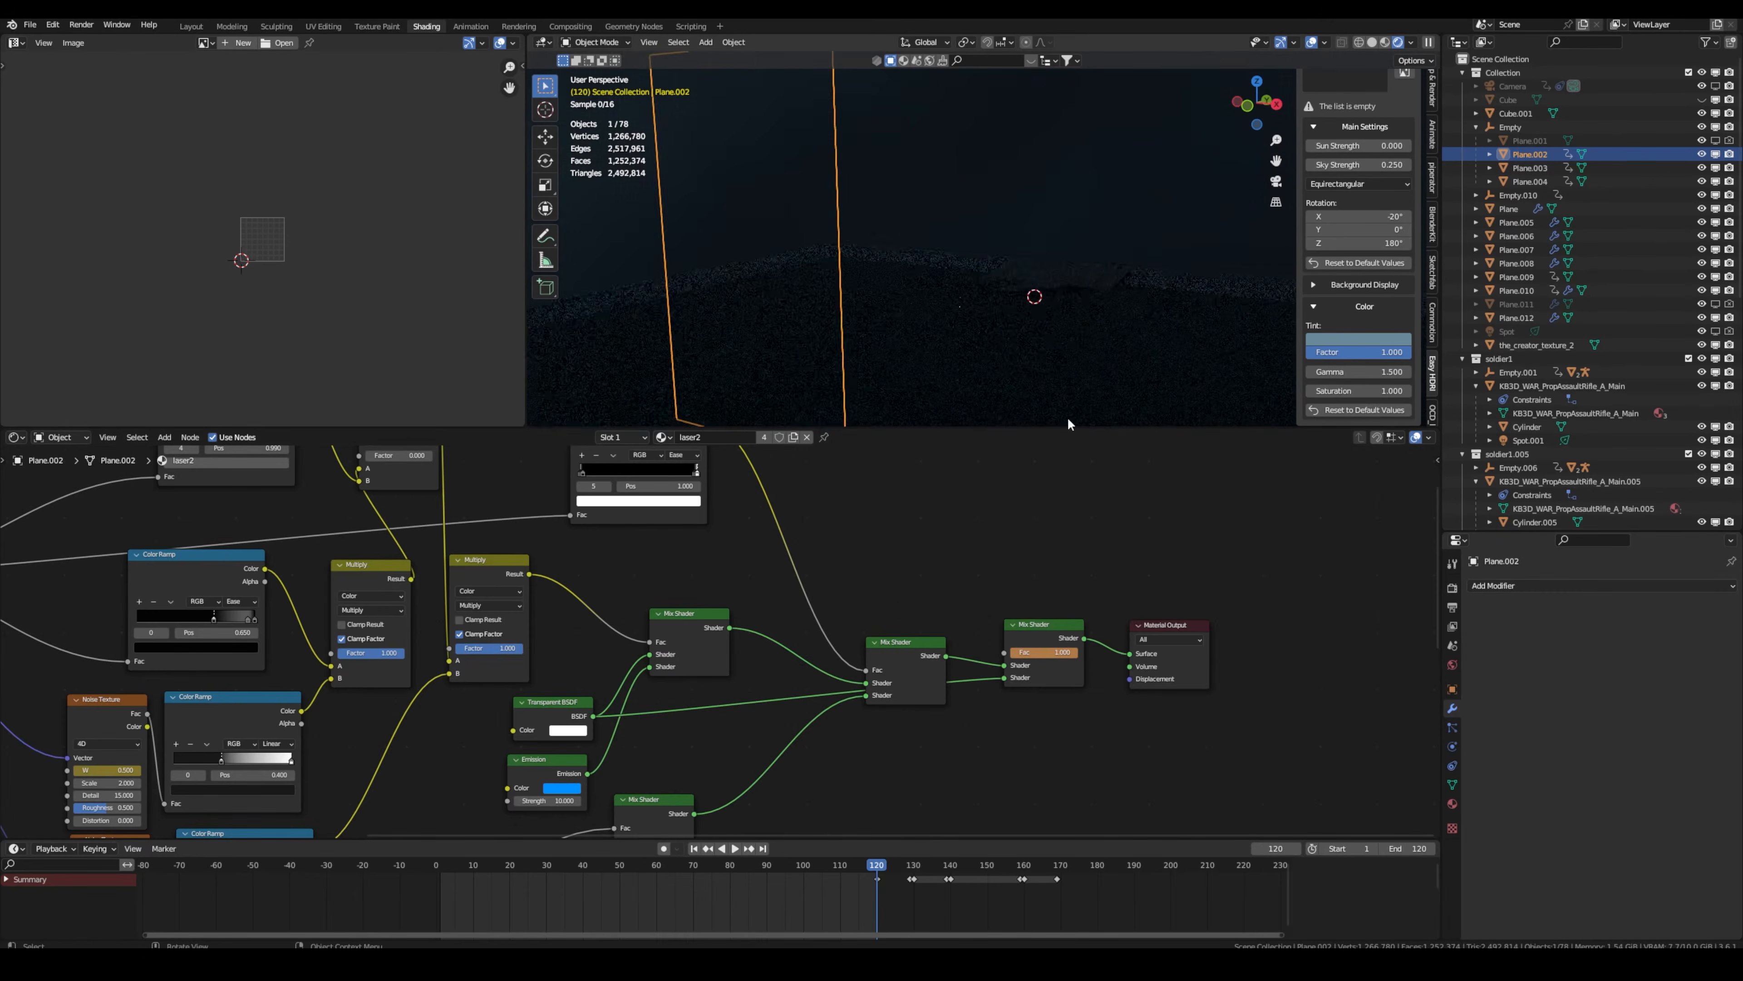
pyautogui.scroll(-5, 680, 563)
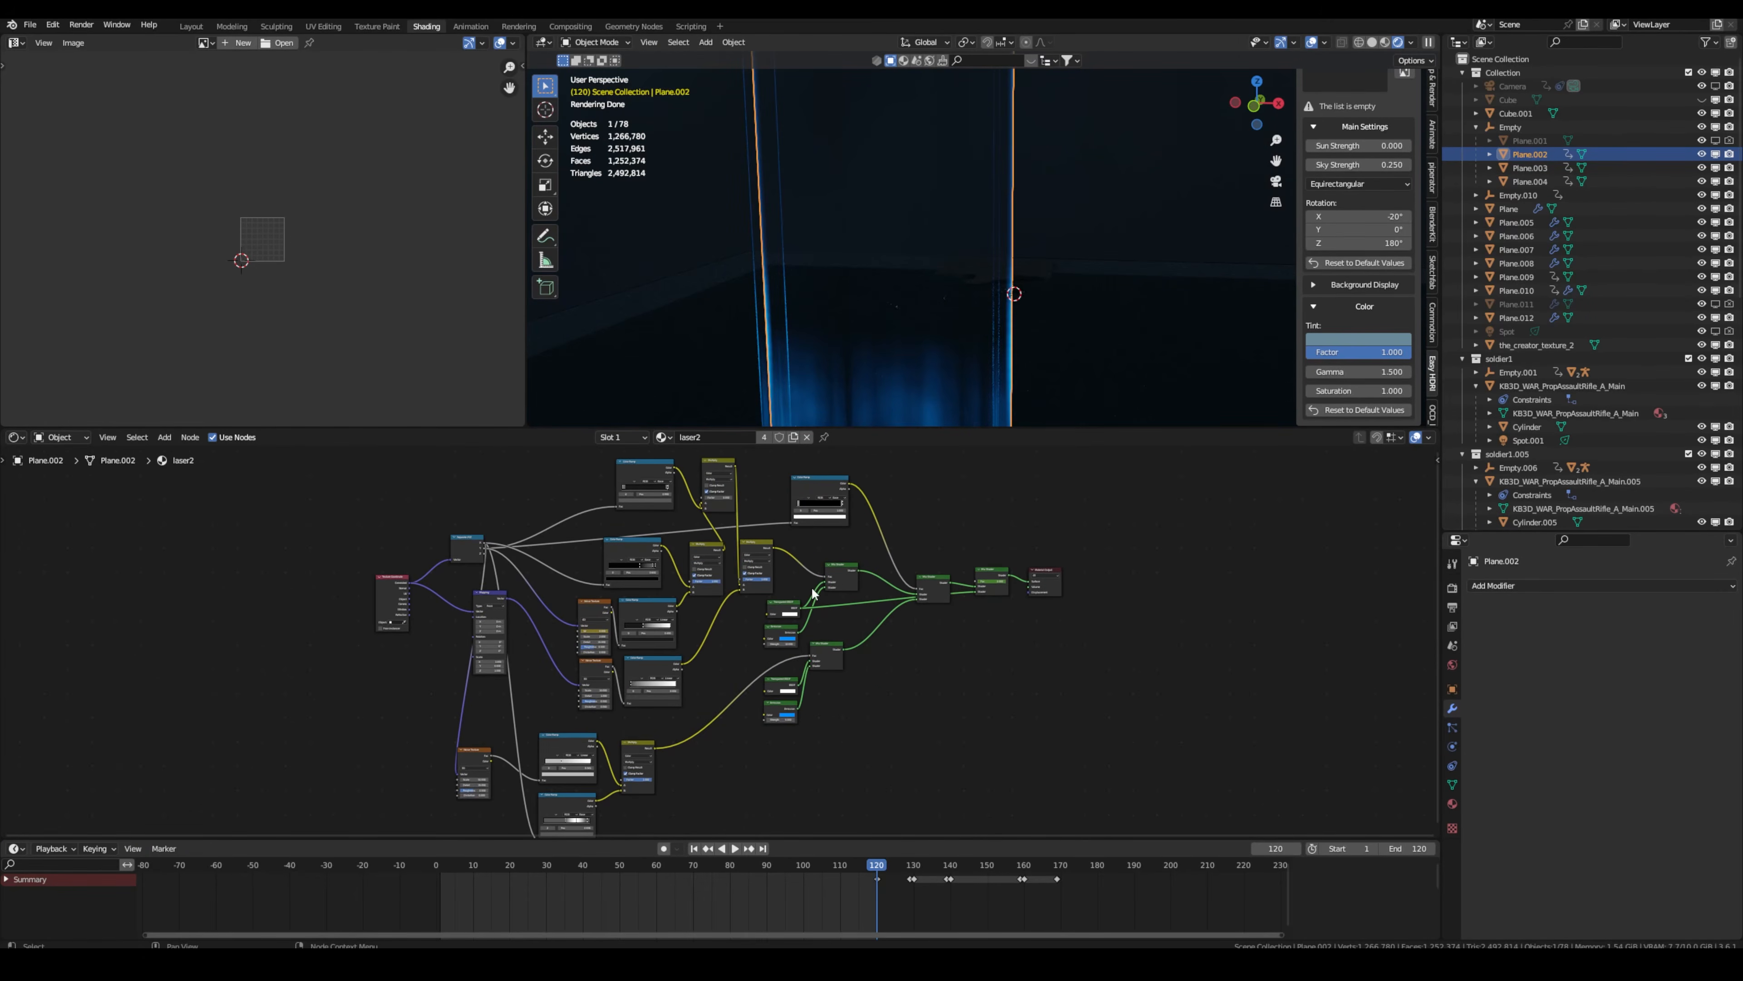
pyautogui.scroll(-1, 838, 607)
pyautogui.moveTo(808, 302); pyautogui.dragTo(775, 419, button='middle')
pyautogui.scroll(3, 737, 571)
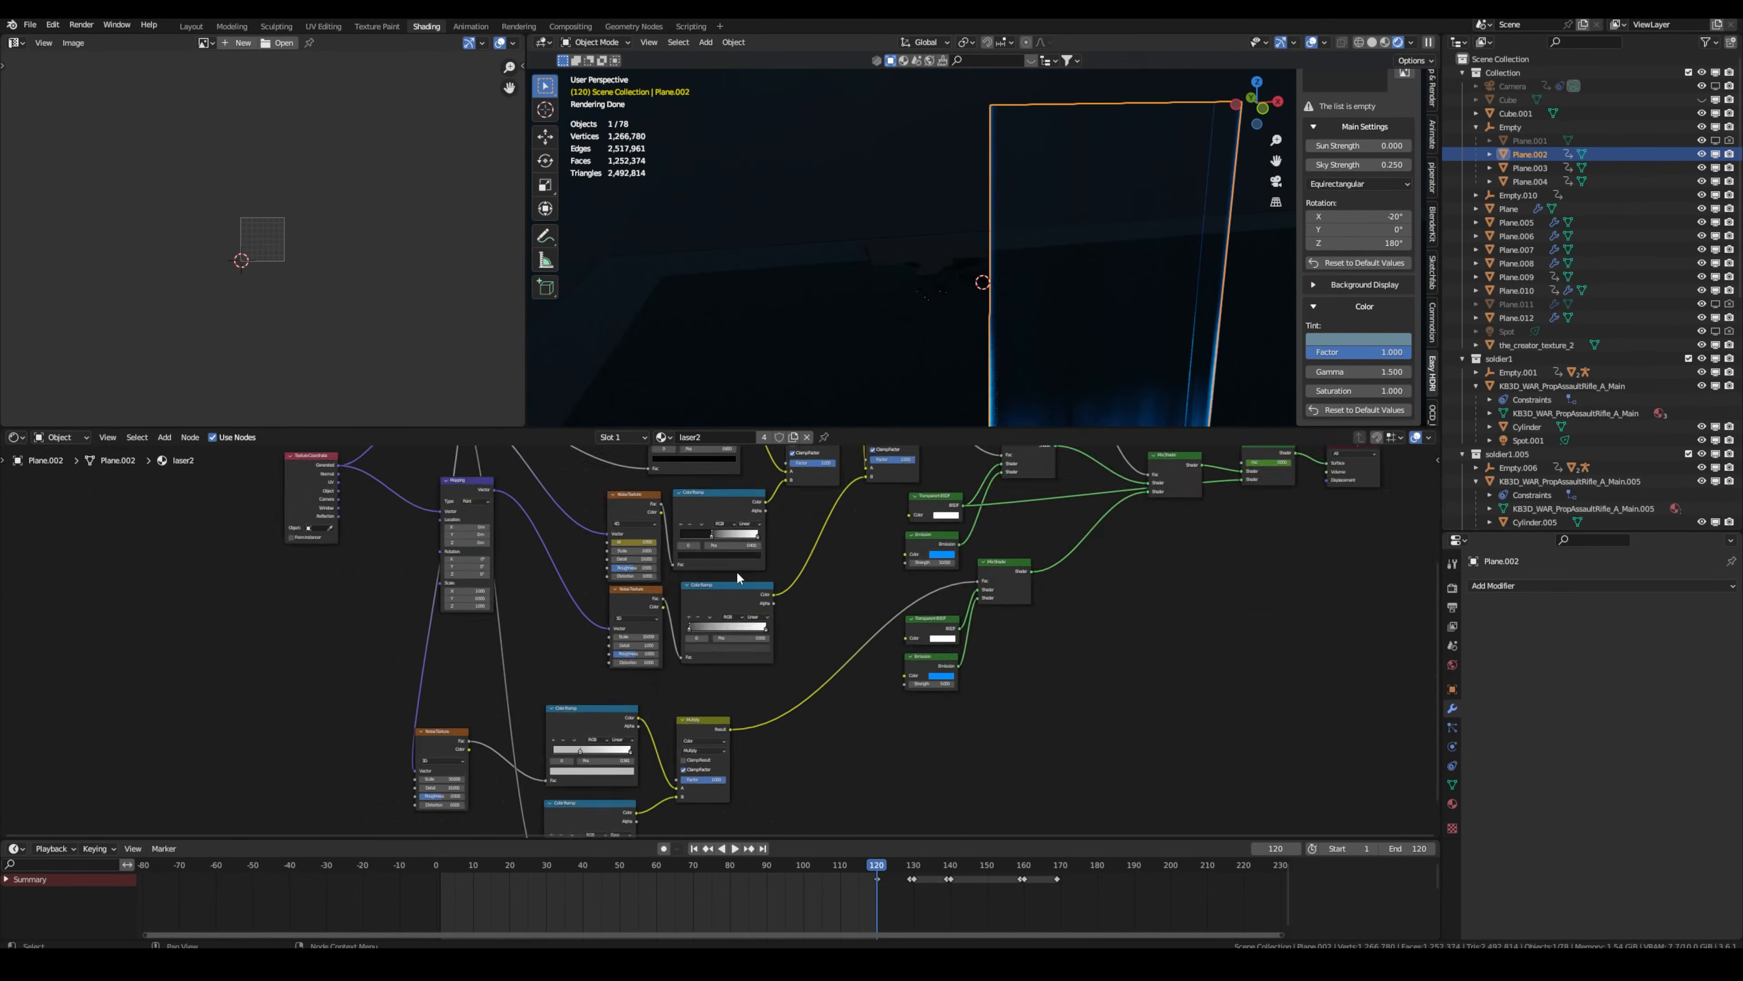
pyautogui.scroll(2, 645, 479)
# Go to frame 99 and select the water Plane under the laser beam.
pyautogui.click(800, 867)
pyautogui.moveTo(1053, 318); pyautogui.dragTo(1068, 363, button='middle')
pyautogui.click(916, 318)
pyautogui.click(1004, 237)
# Open the water Plane's scan node tree in the Geometry Nodes workspace and enlarge the node editor to examine its Object Info nodes.
pyautogui.click(633, 26)
pyautogui.scroll(-4, 1005, 289)
pyautogui.click(1068, 354)
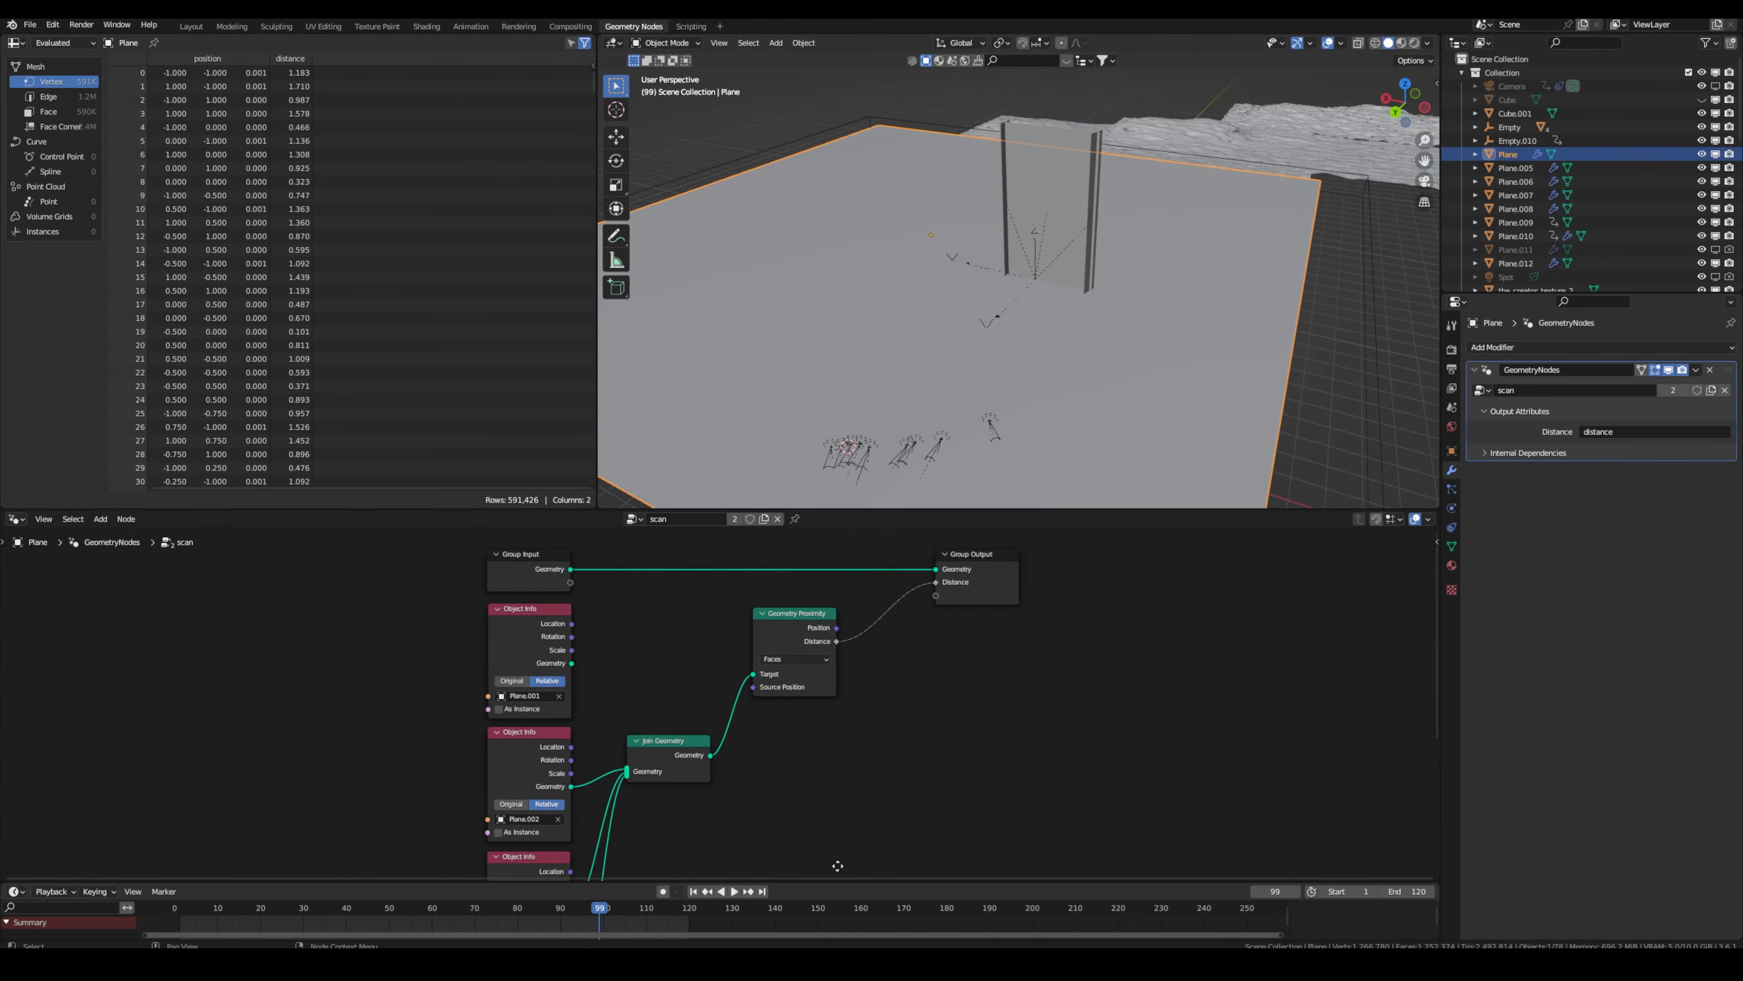
pyautogui.moveTo(626, 509); pyautogui.dragTo(626, 389)
pyautogui.scroll(3, 626, 580)
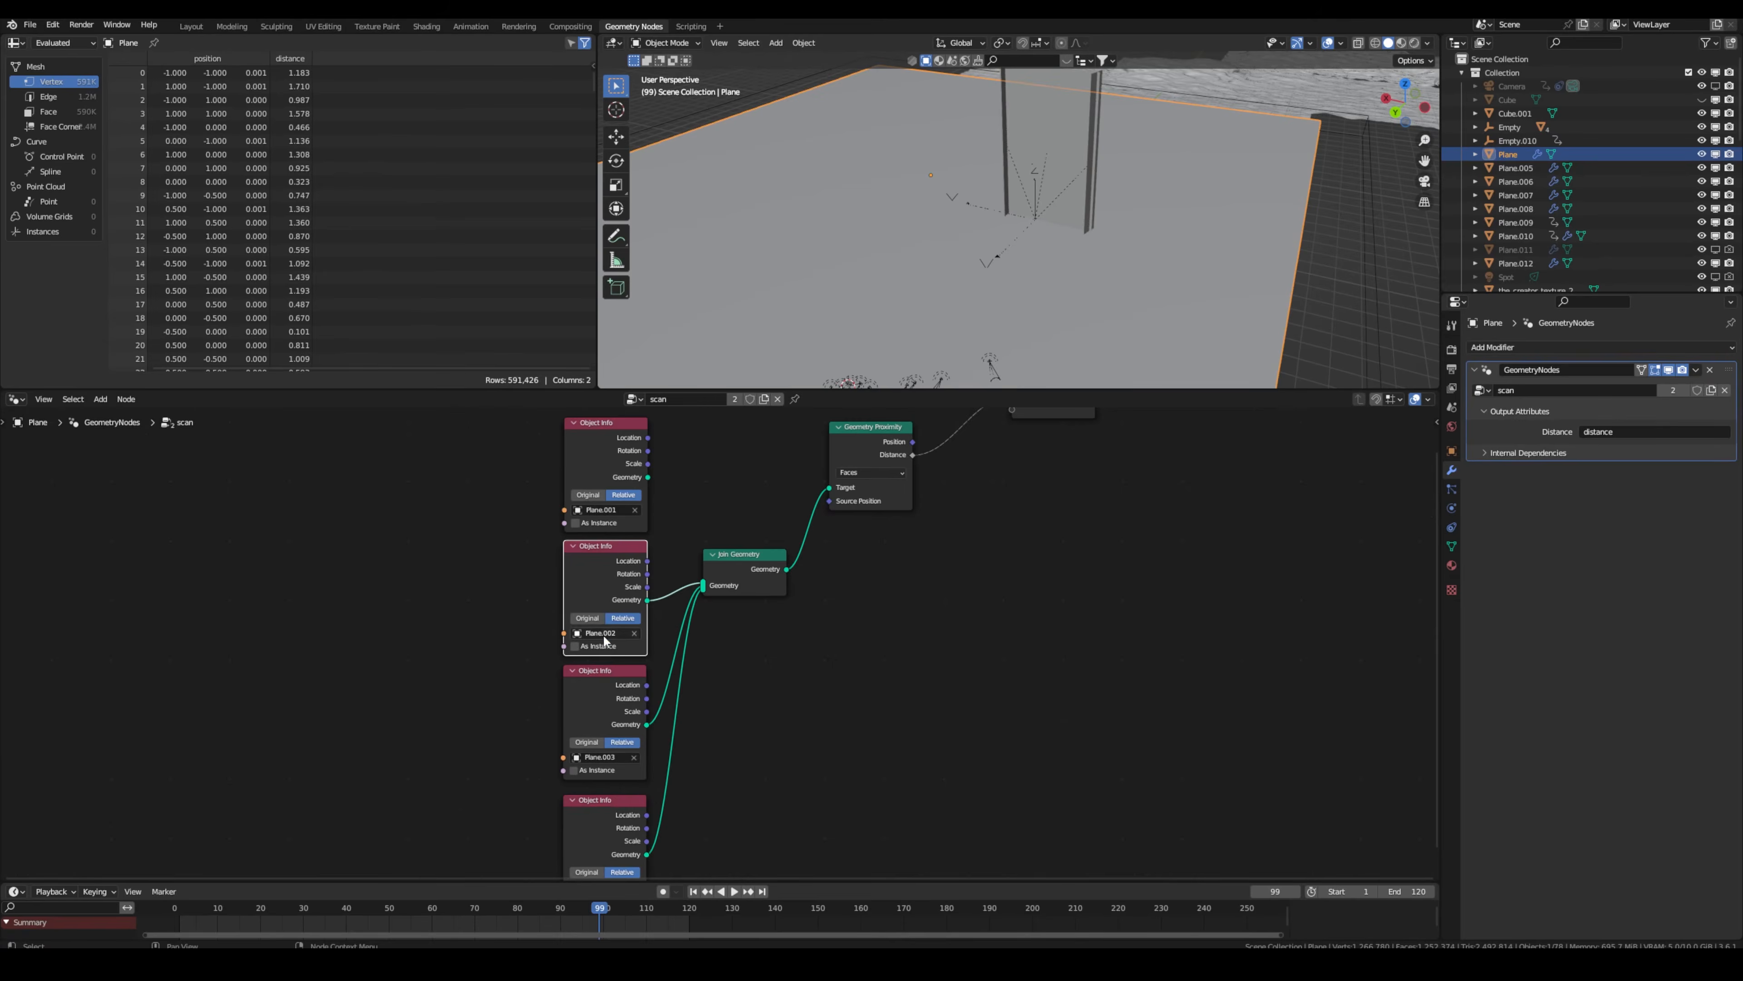
# In the Shading workspace, try position 0.655 for the white stop of the water material's distance Color Ramp, and undo it.
pyautogui.click(376, 26)
pyautogui.click(426, 26)
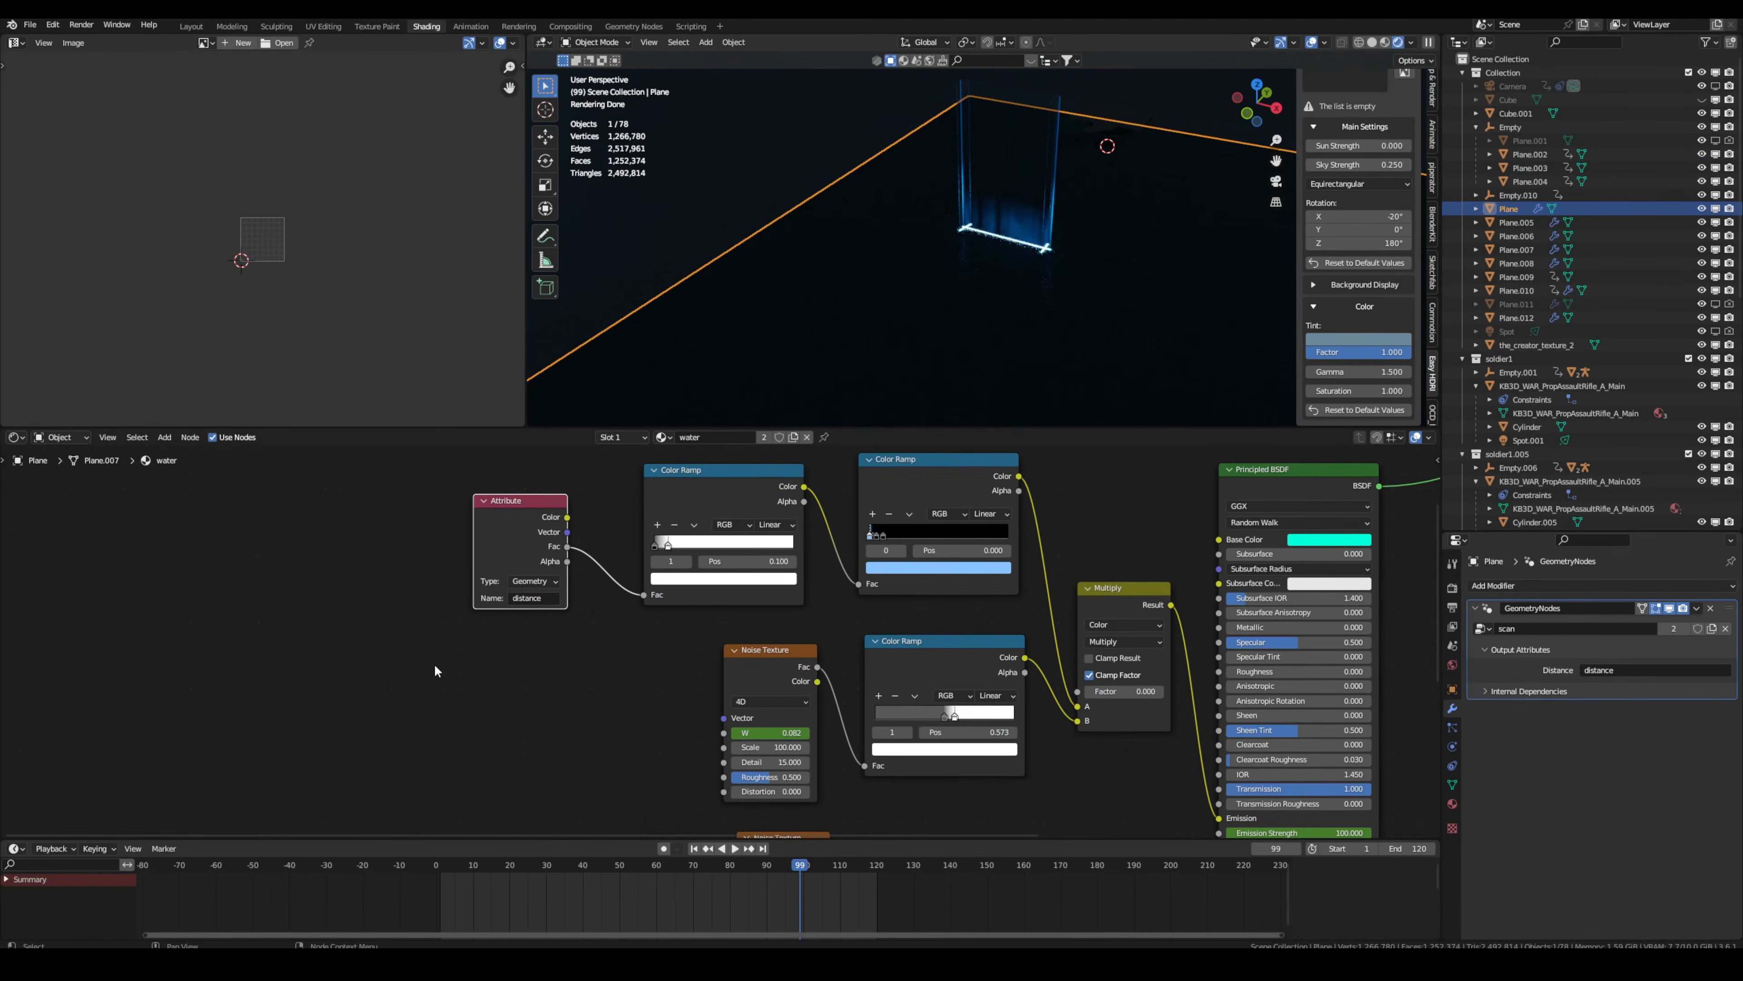
pyautogui.scroll(1, 499, 593)
pyautogui.scroll(-2, 542, 617)
pyautogui.scroll(1, 541, 565)
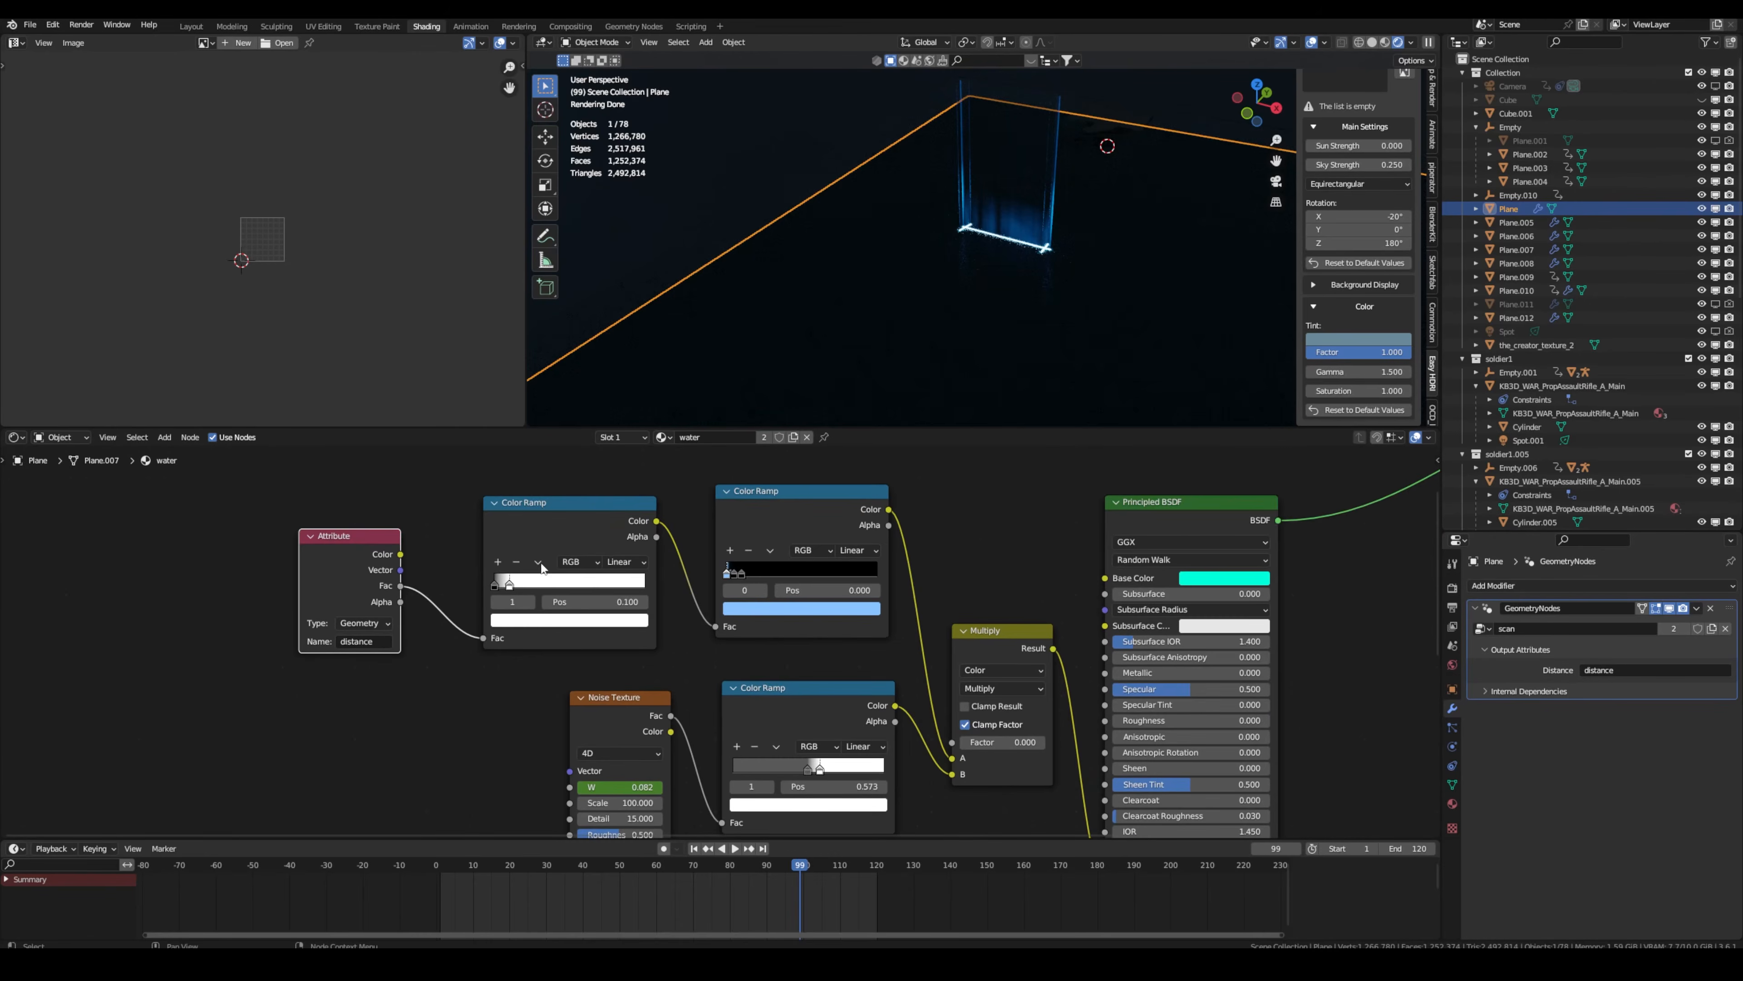
pyautogui.moveTo(988, 288); pyautogui.dragTo(1040, 249, button='middle')
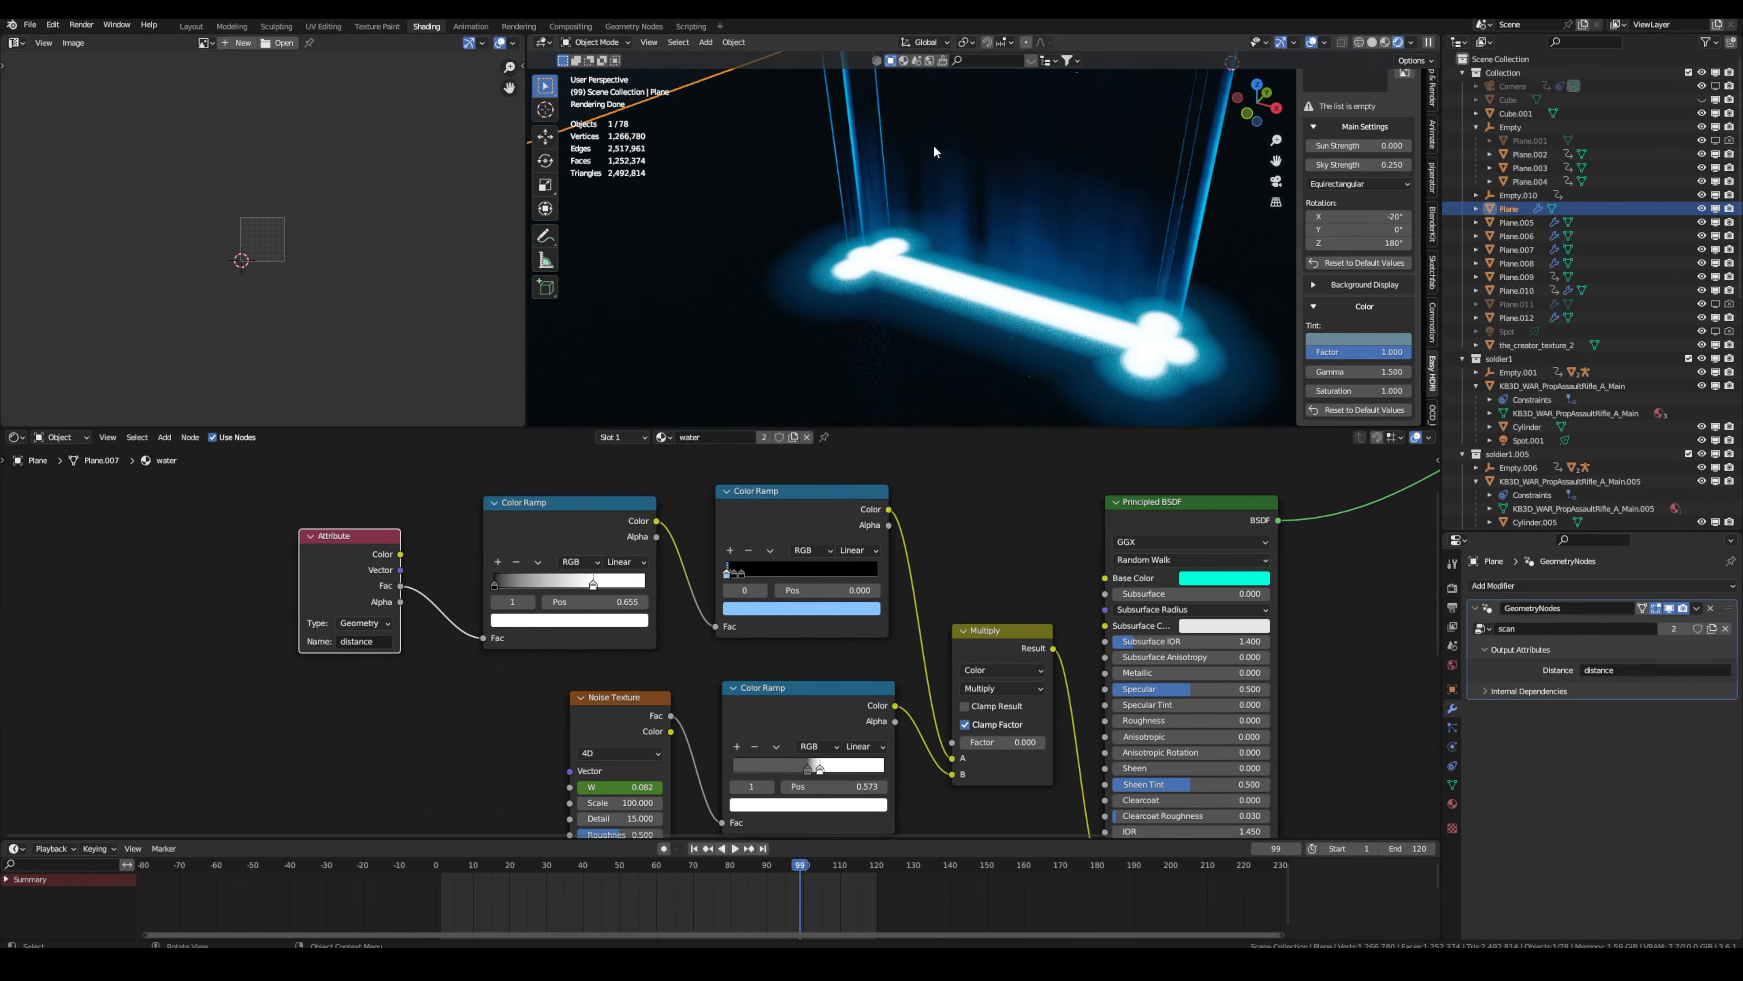
pyautogui.hotkey('ctrl', 'z')
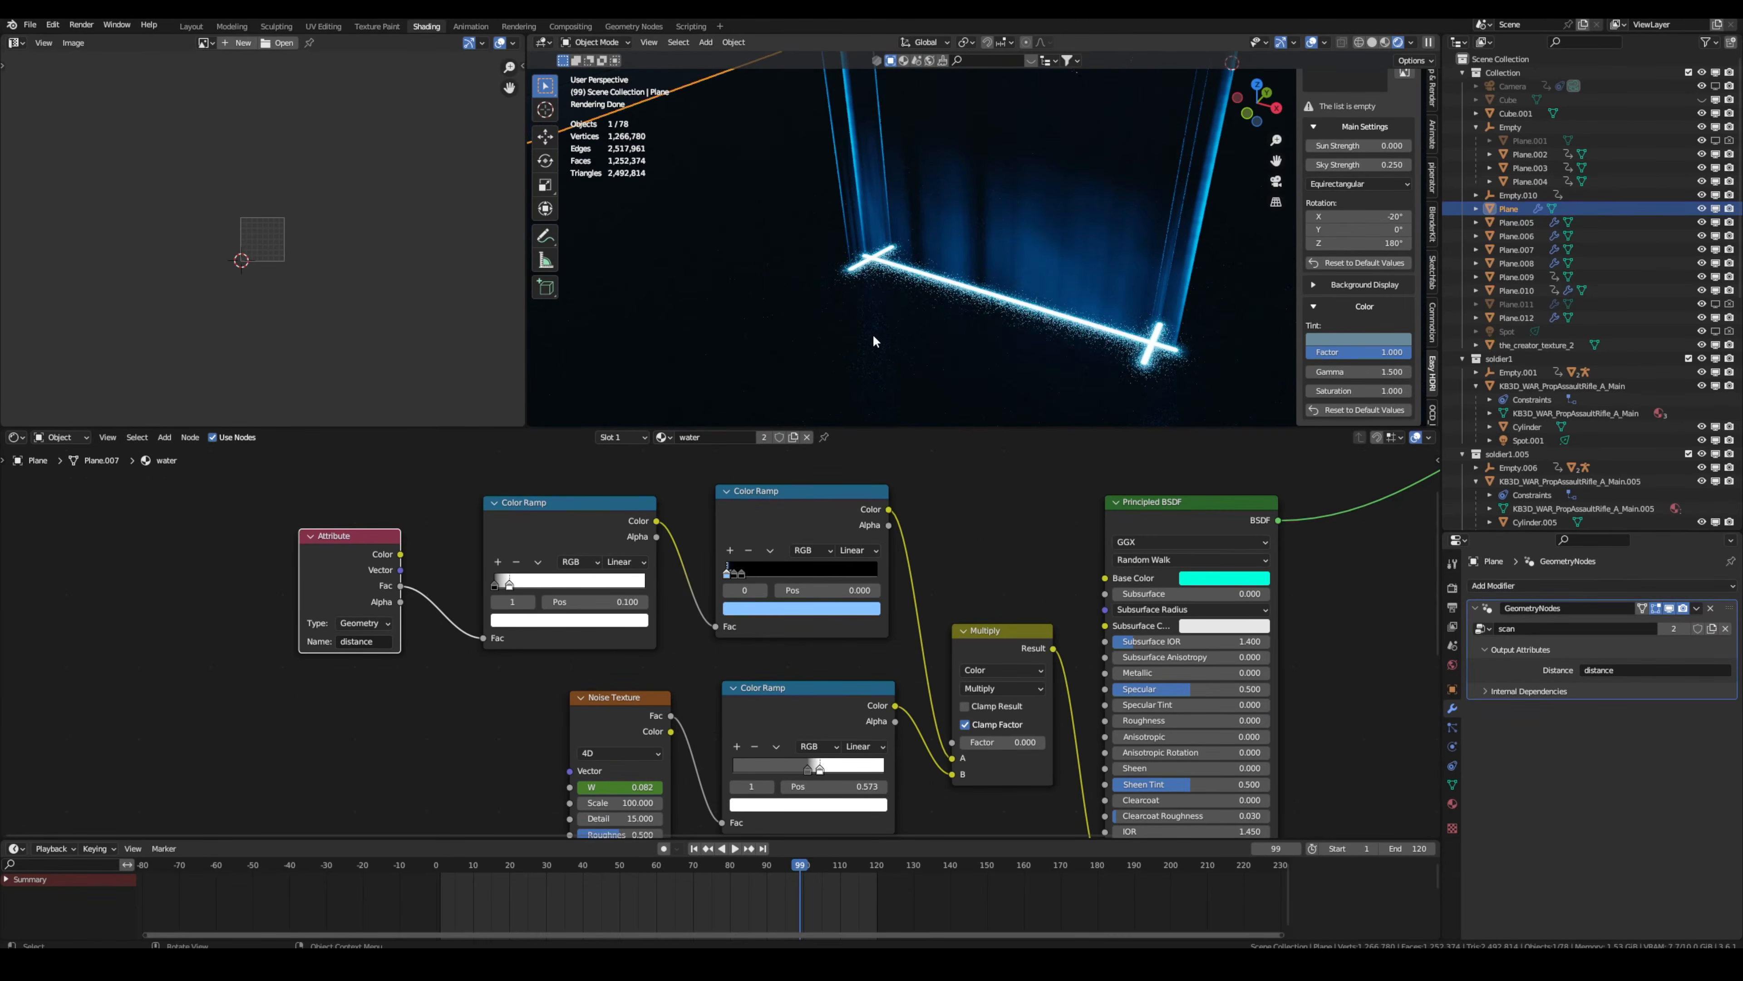
# In Edit Mode, raise part of the water Plane along Z with proportional editing to test the laser's intersection line in rendered view.
pyautogui.press('Tab')
pyautogui.press('z')
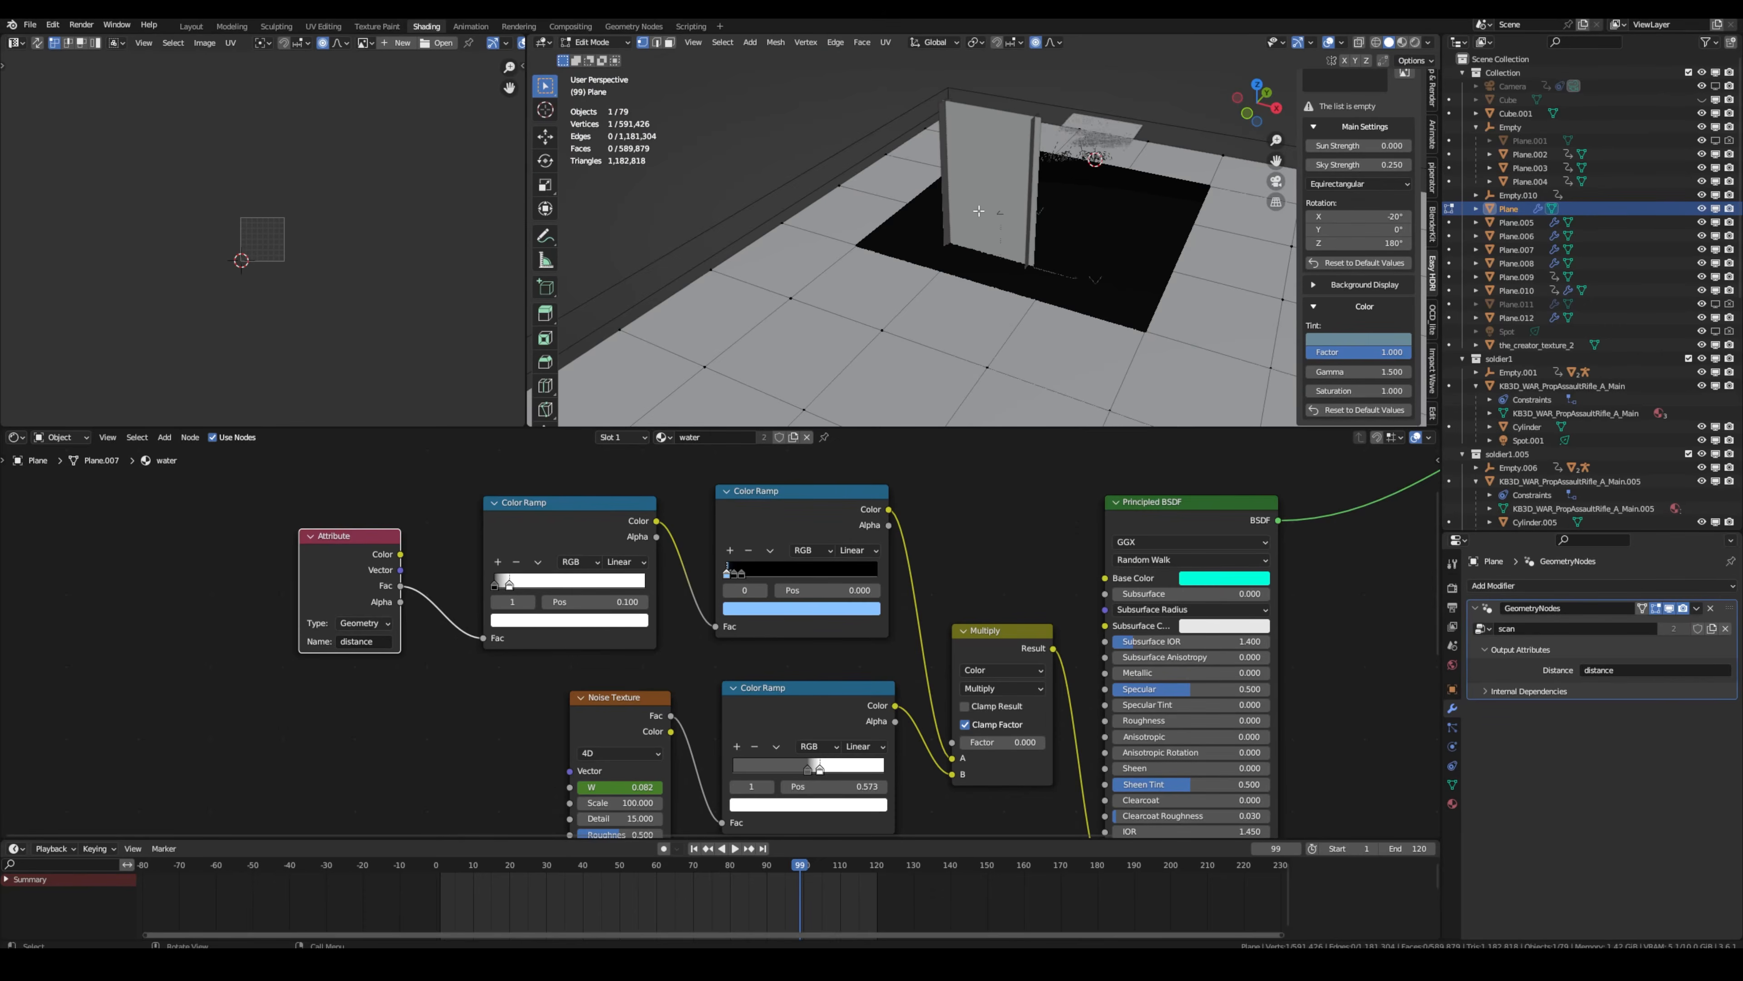
pyautogui.click(1415, 42)
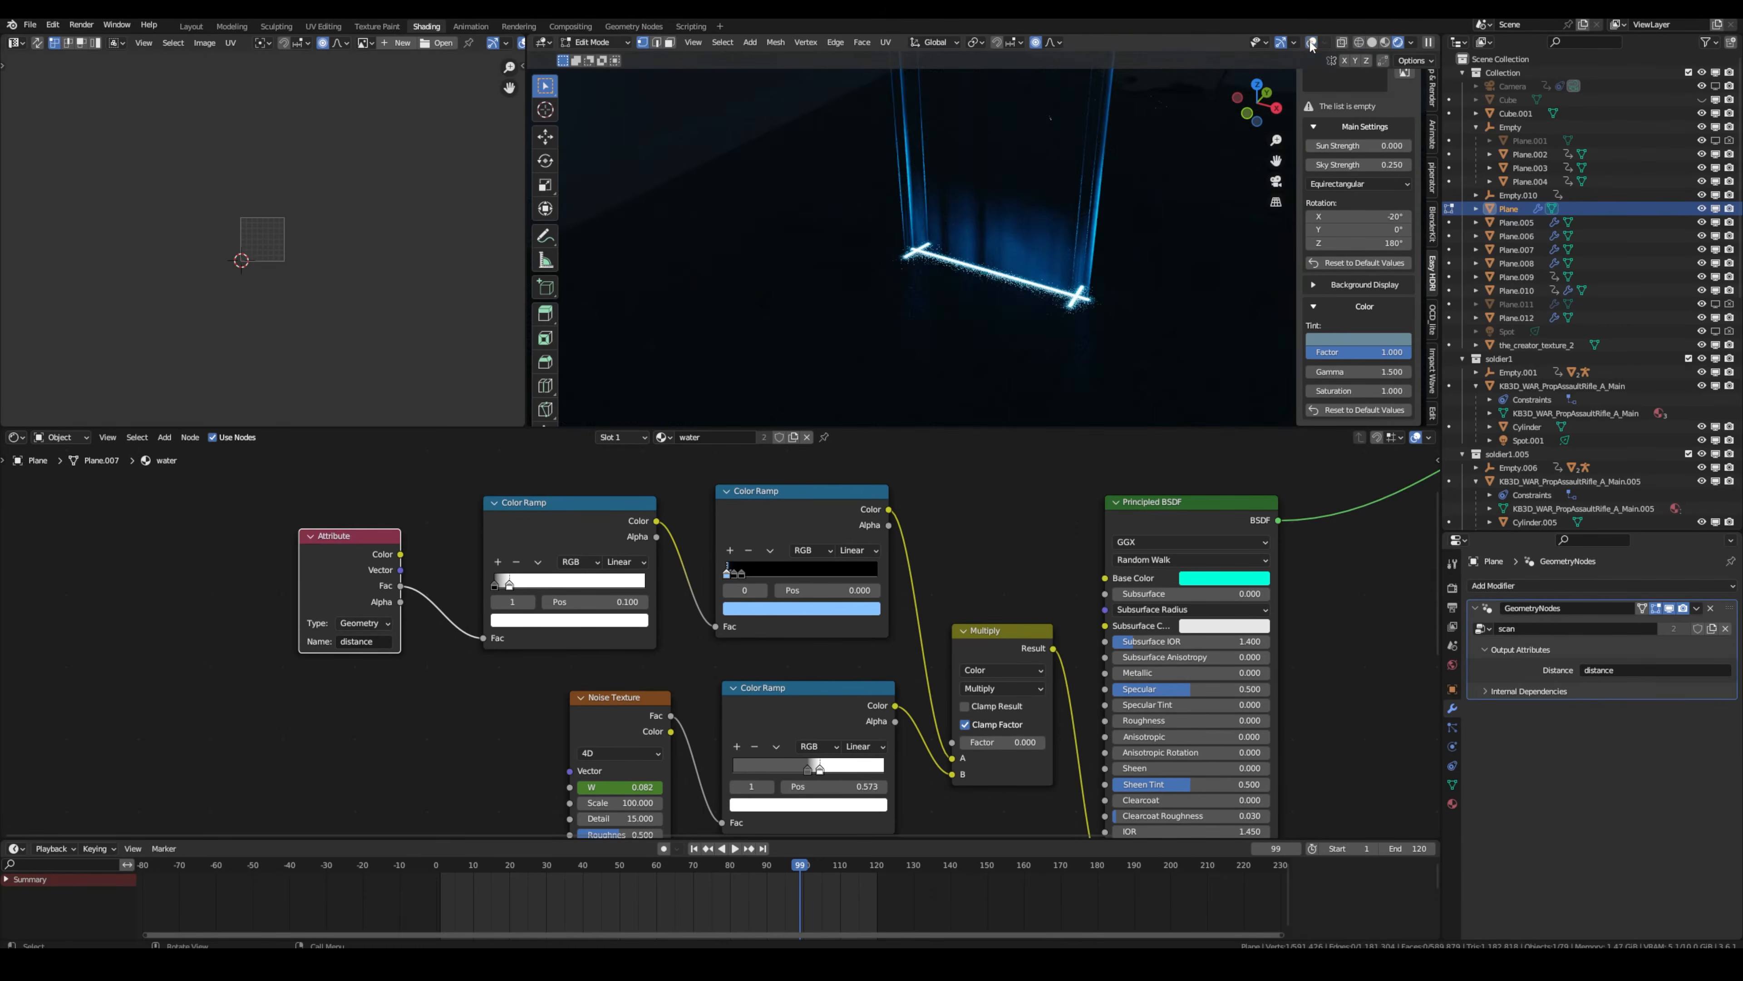
pyautogui.press('g')
pyautogui.press('z')
pyautogui.scroll(-5, 868, 222)
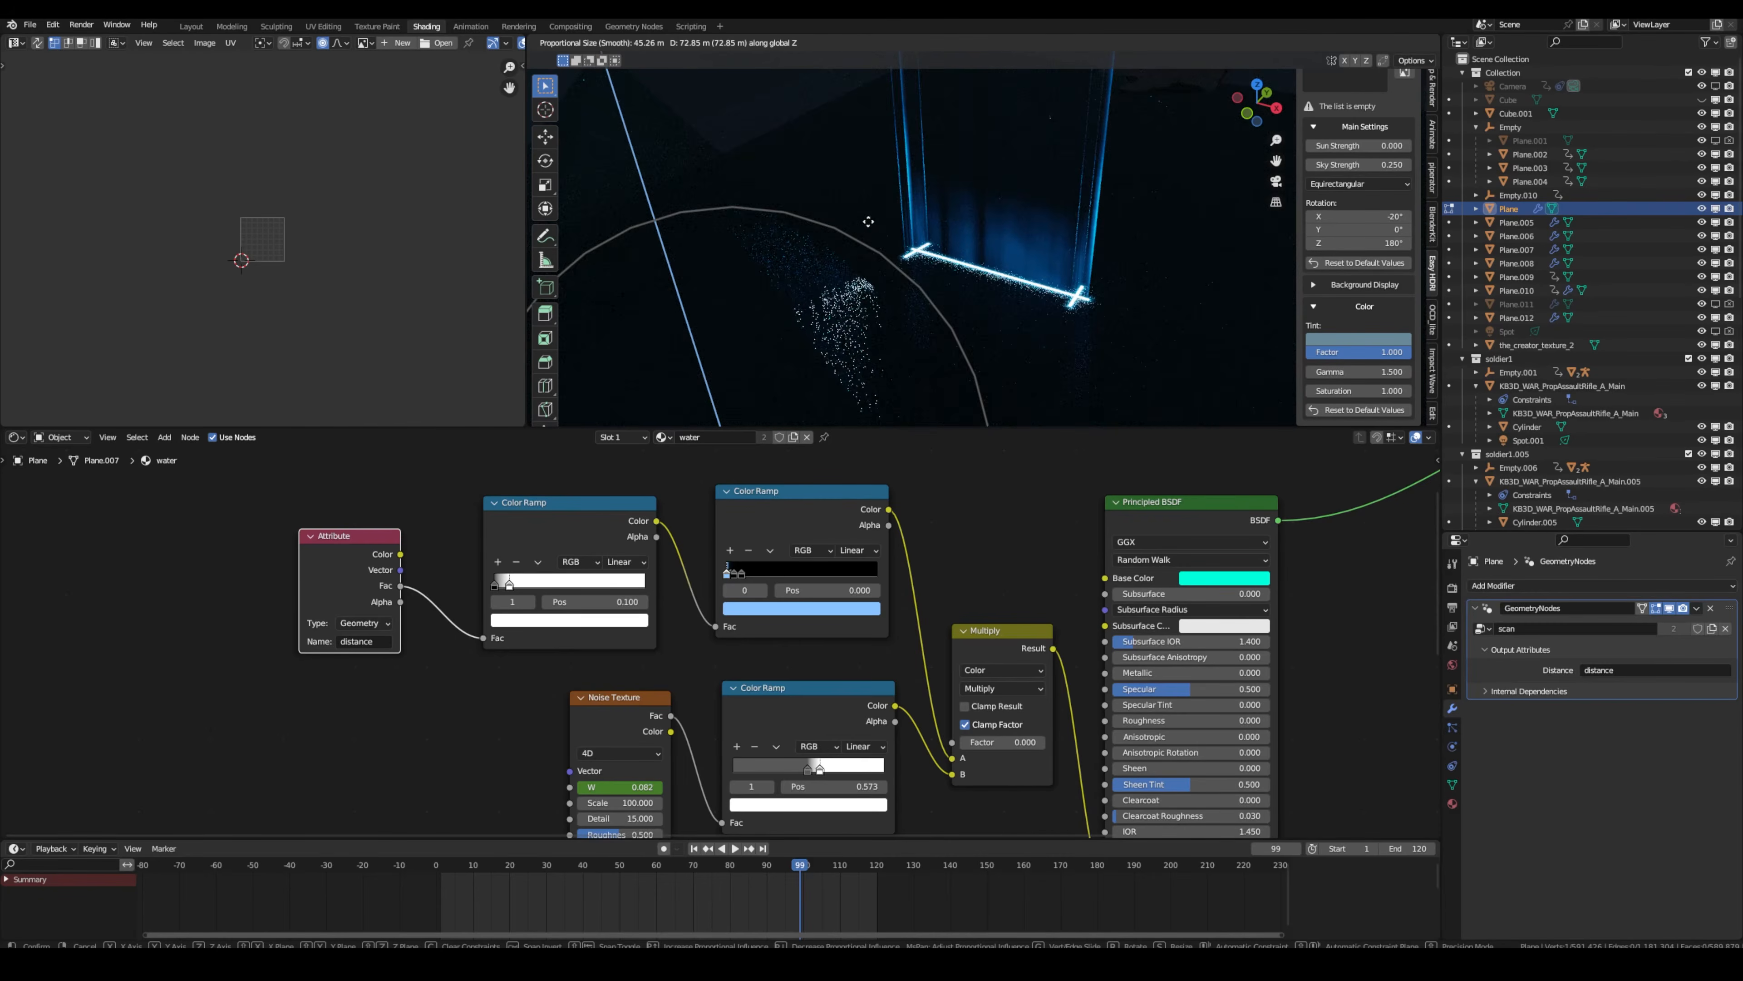
pyautogui.click(1069, 213)
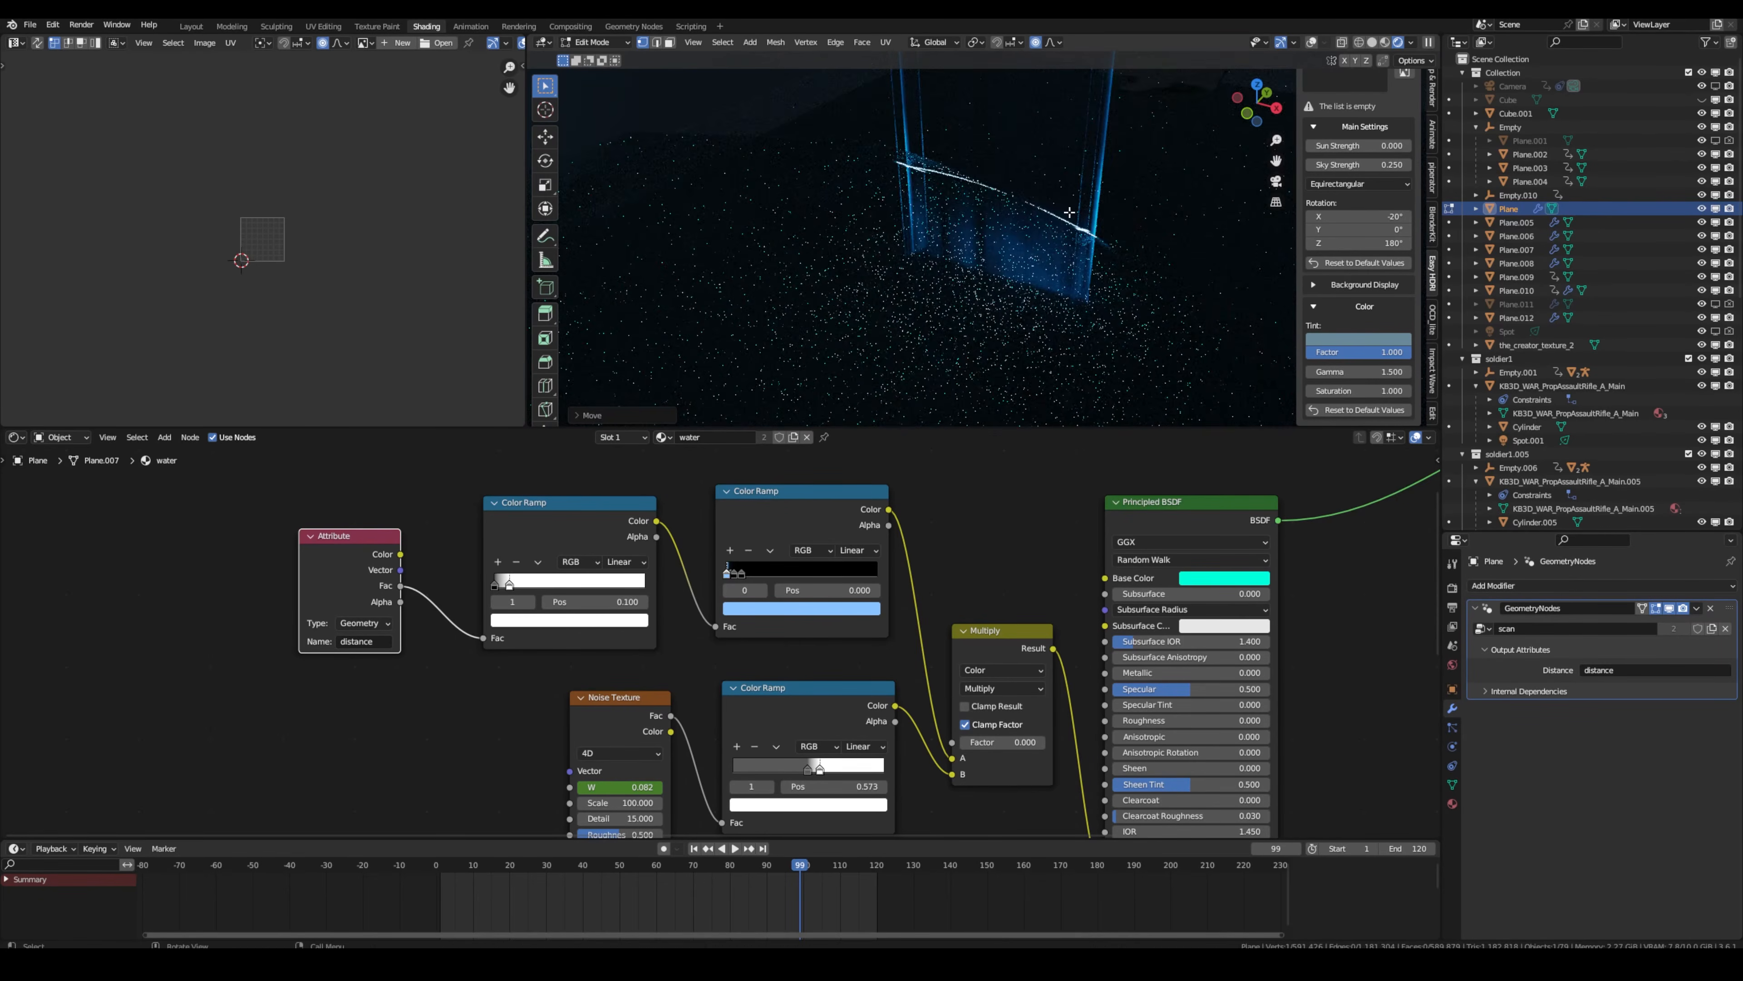
pyautogui.moveTo(1069, 213); pyautogui.dragTo(844, 247, button='middle')
pyautogui.click(1372, 41)
# Review the Join Geometry and Geometry Proximity nodes of the scan tree in the Geometry Nodes workspace.
pyautogui.scroll(-4, 894, 235)
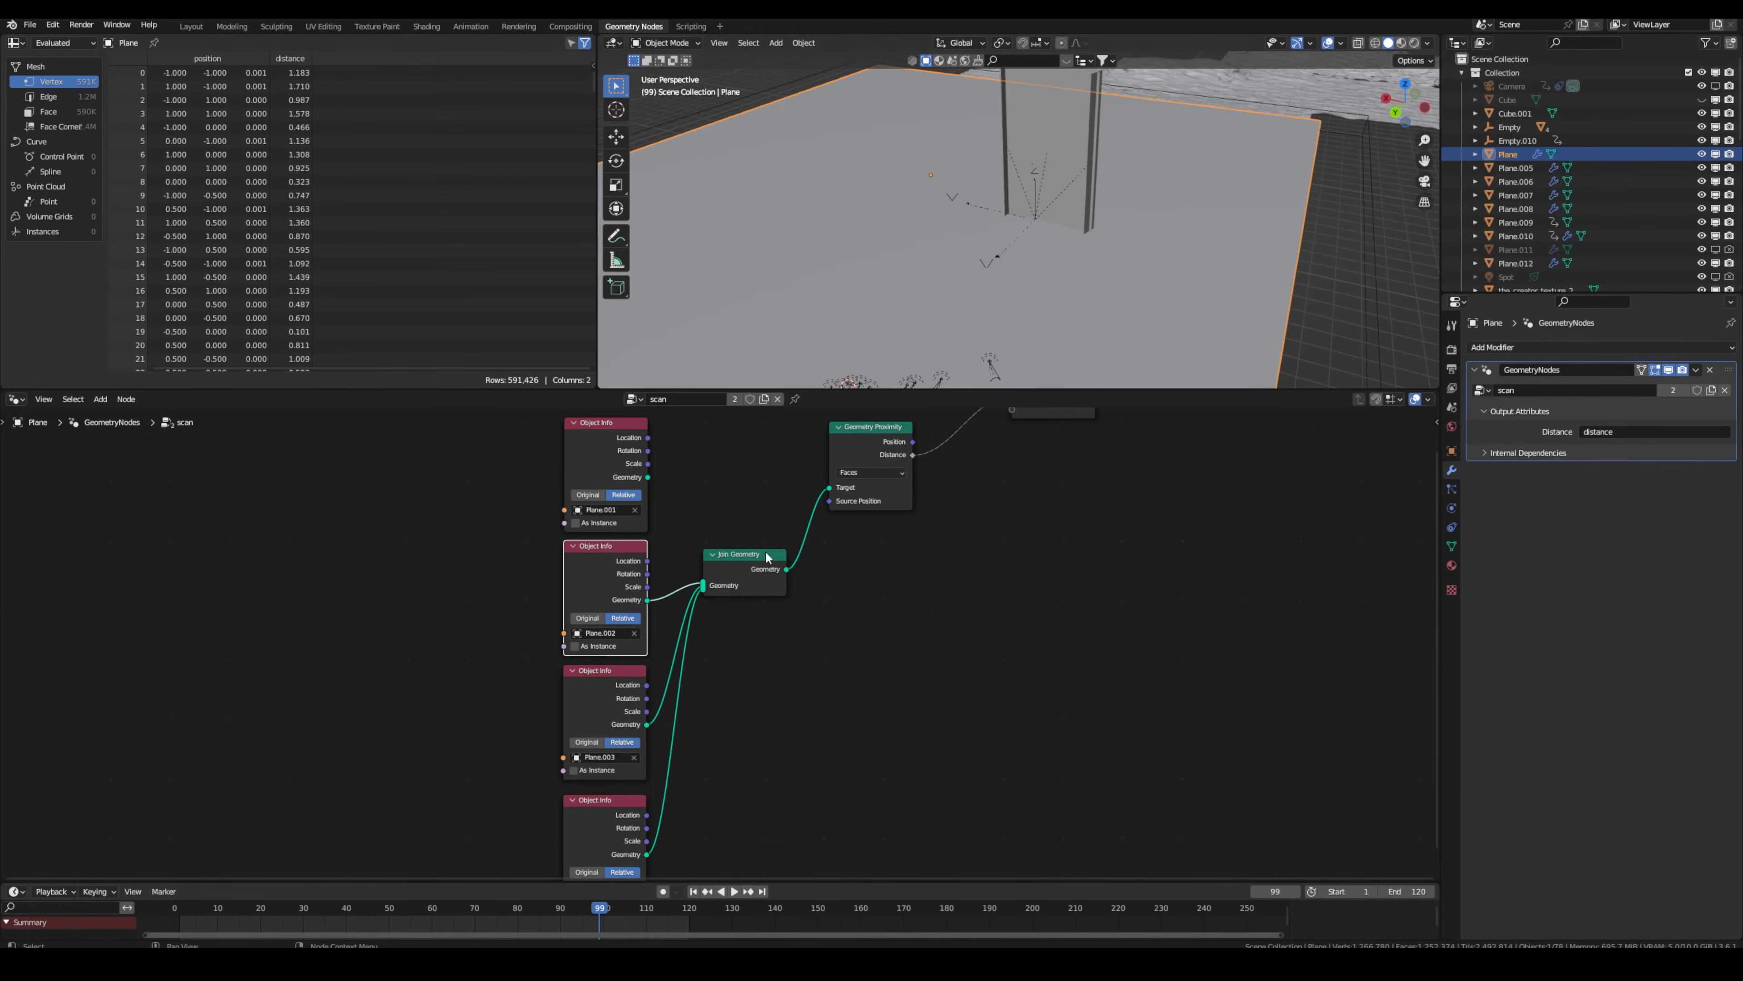
pyautogui.scroll(-2, 713, 645)
pyautogui.scroll(4, 650, 750)
pyautogui.moveTo(861, 441); pyautogui.dragTo(728, 572, button='middle')
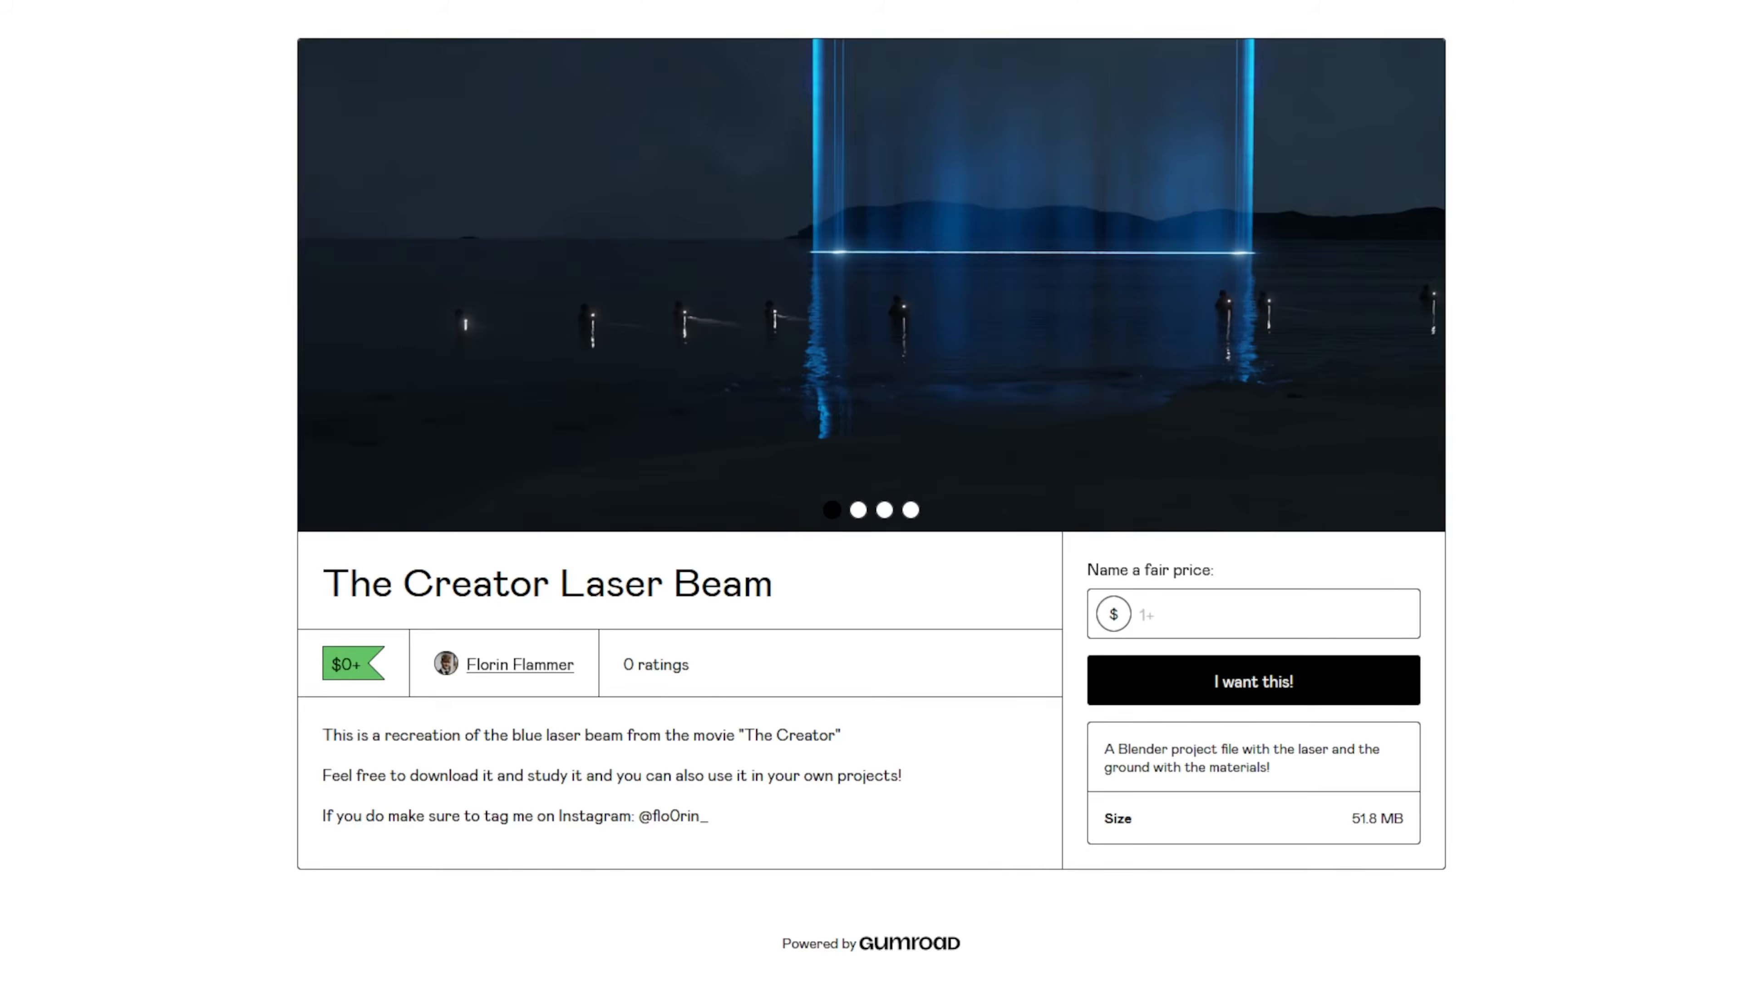
# Return to the Gumroad product page and step through its node setup and viewport preview images.
pyautogui.click(1416, 284)
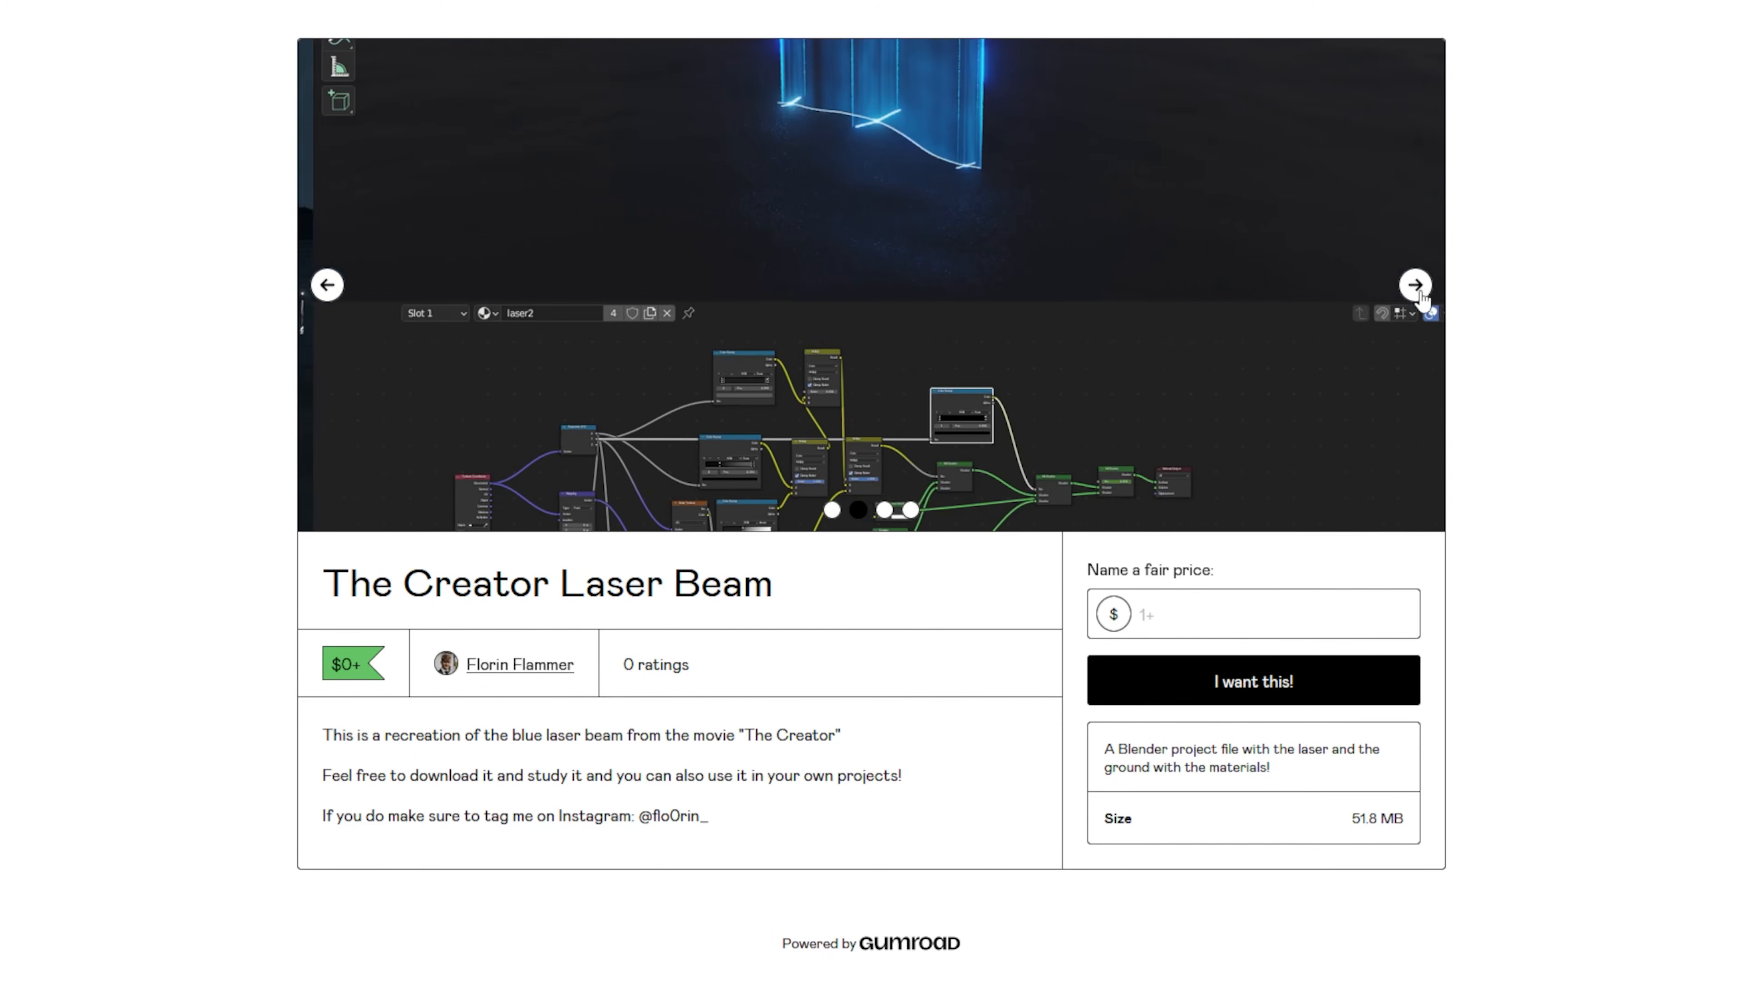
pyautogui.click(1416, 284)
pyautogui.click(1416, 284)
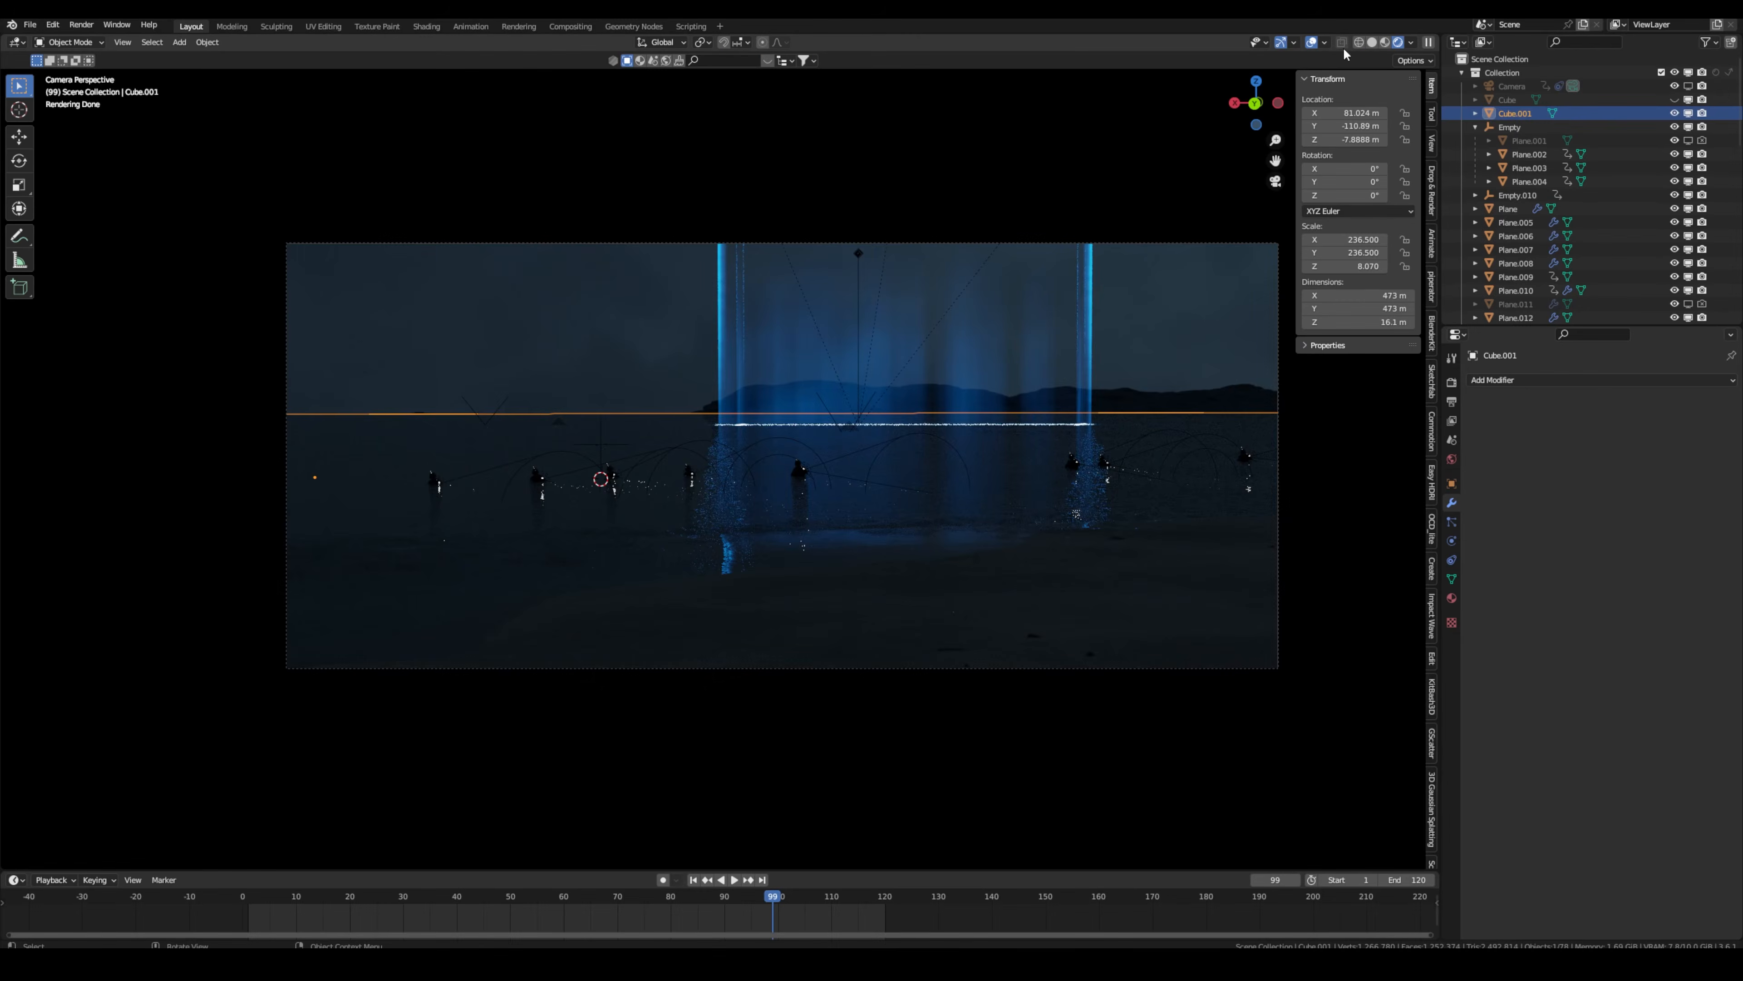
# With the viewport in solid shading, try displaying Cube.001 as Solid in its object properties, and return it to Wire.
pyautogui.click(1389, 42)
pyautogui.moveTo(1102, 349)
pyautogui.mouseDown(button='middle')
pyautogui.moveTo(1025, 450)
pyautogui.moveTo(1023, 433)
pyautogui.moveTo(1019, 484)
pyautogui.mouseUp(button='middle')
pyautogui.click(1451, 483)
pyautogui.click(1600, 866)
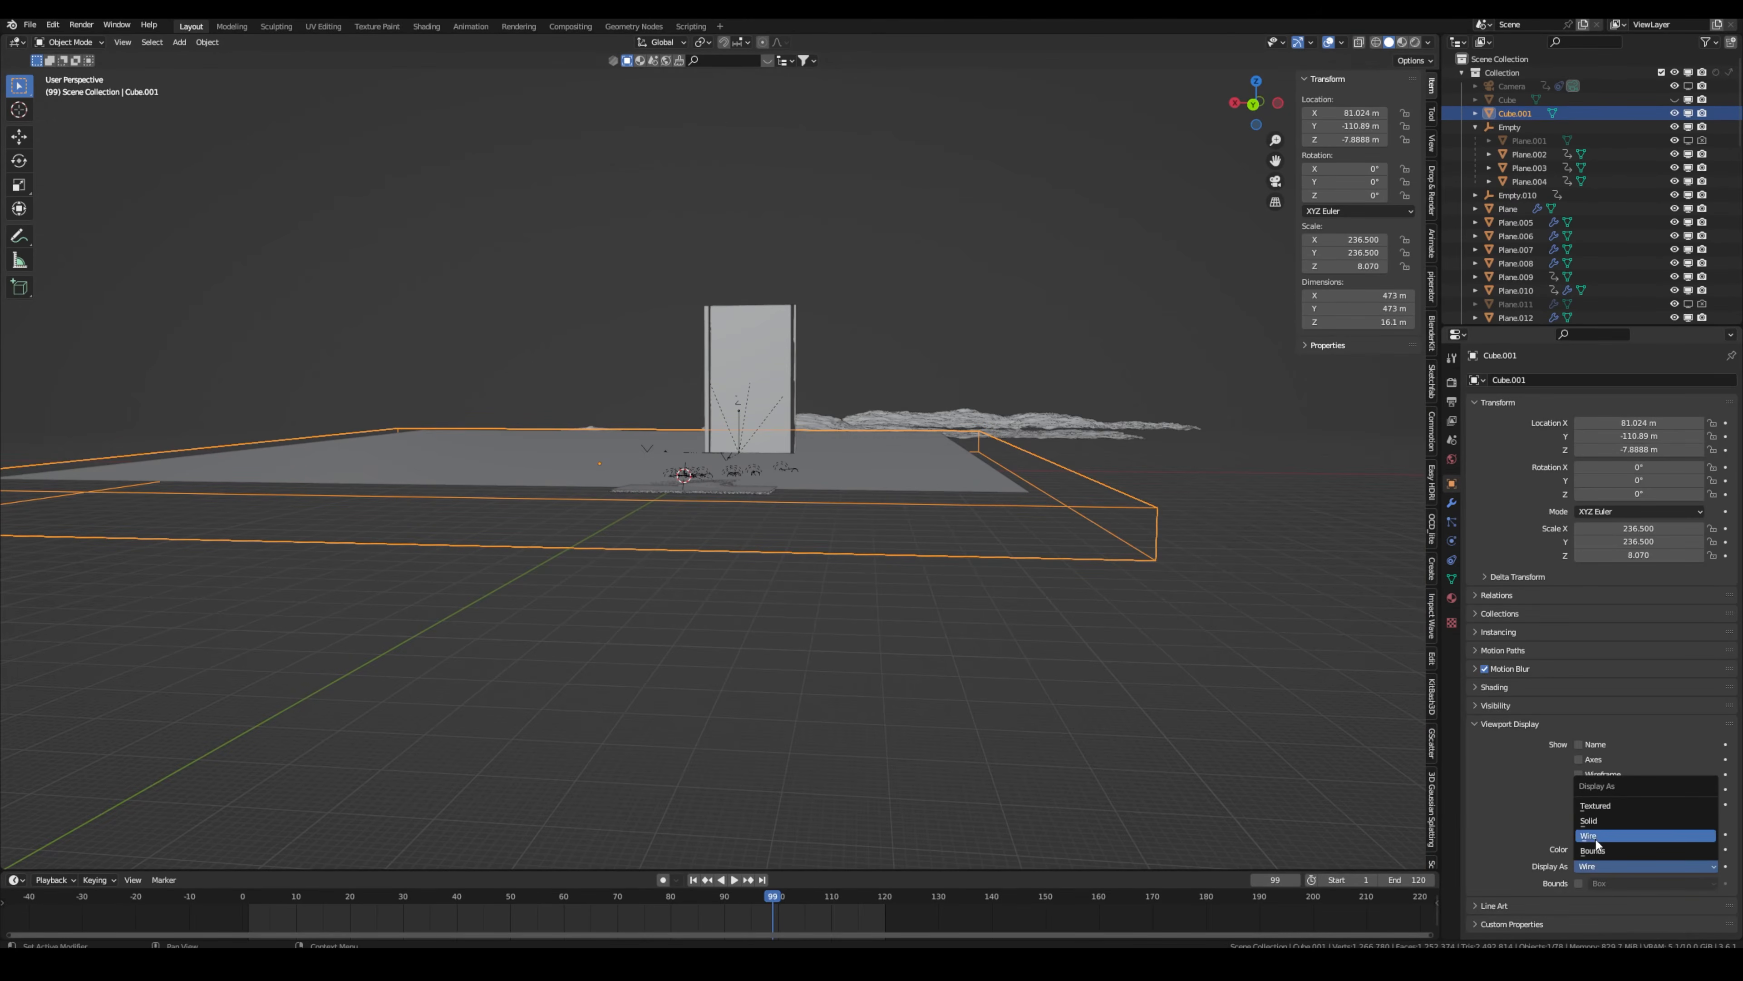
pyautogui.click(1589, 820)
pyautogui.click(1599, 865)
pyautogui.click(1596, 835)
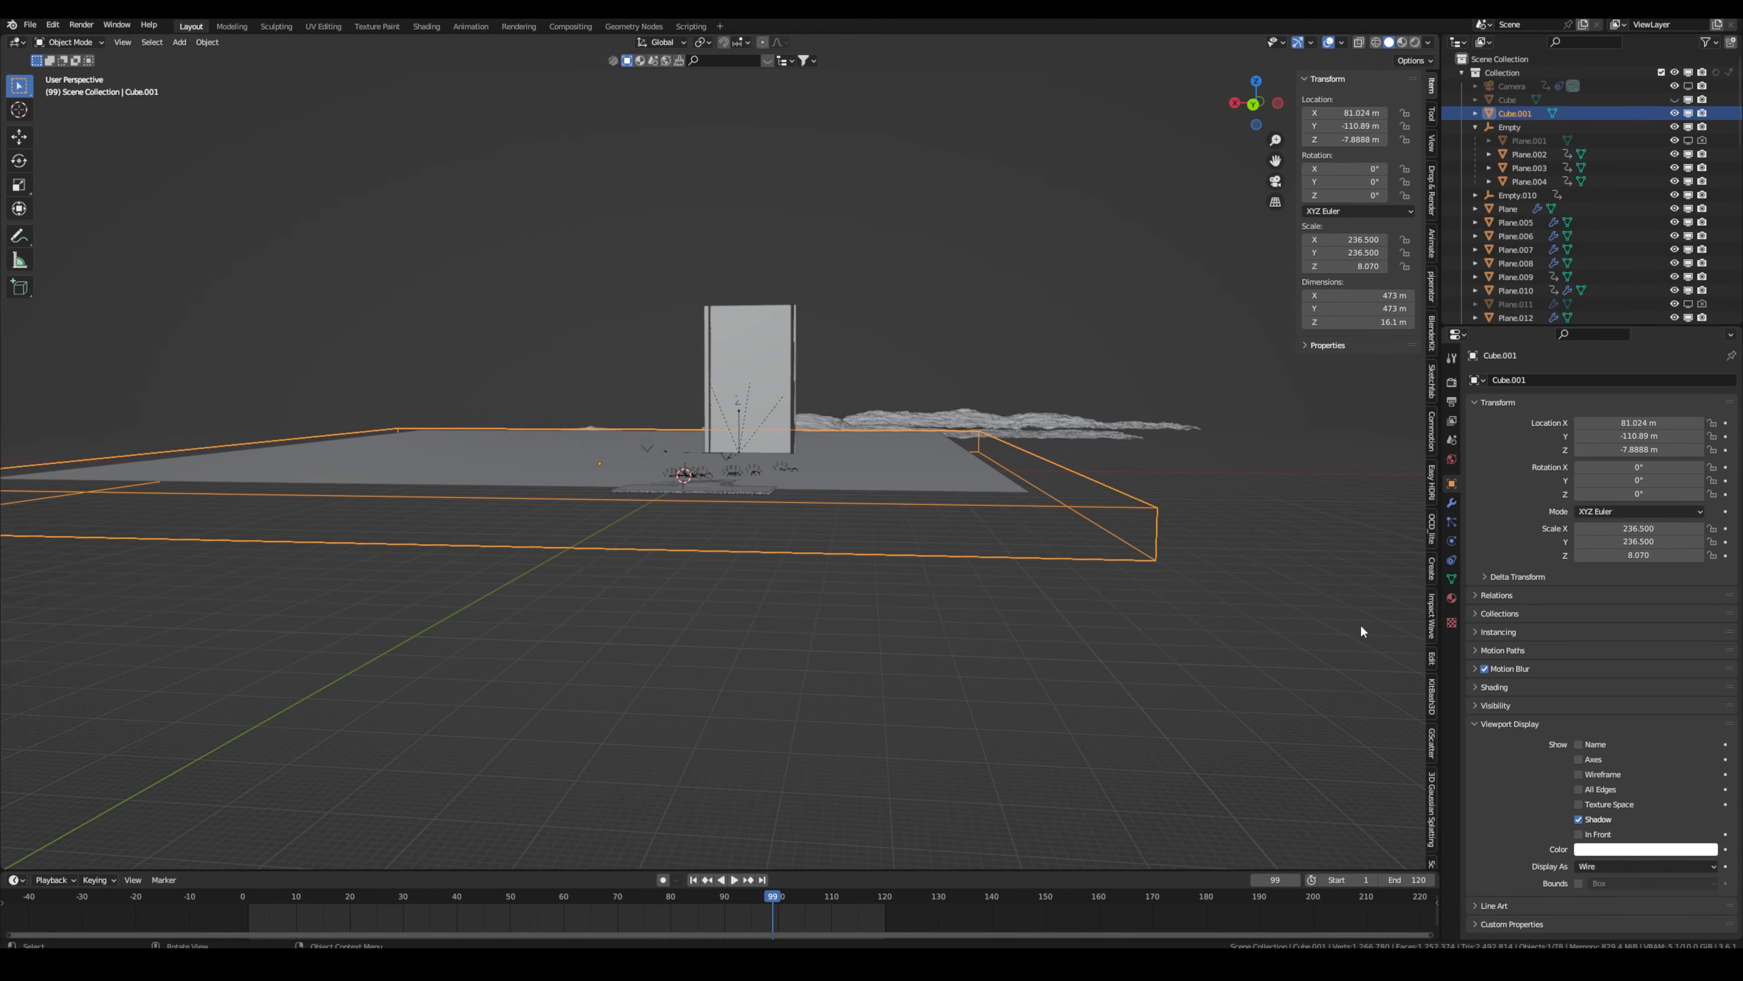
# Open Cube.001's Principled Volume material and examine the figures in the water through the rendered camera view.
pyautogui.click(1452, 597)
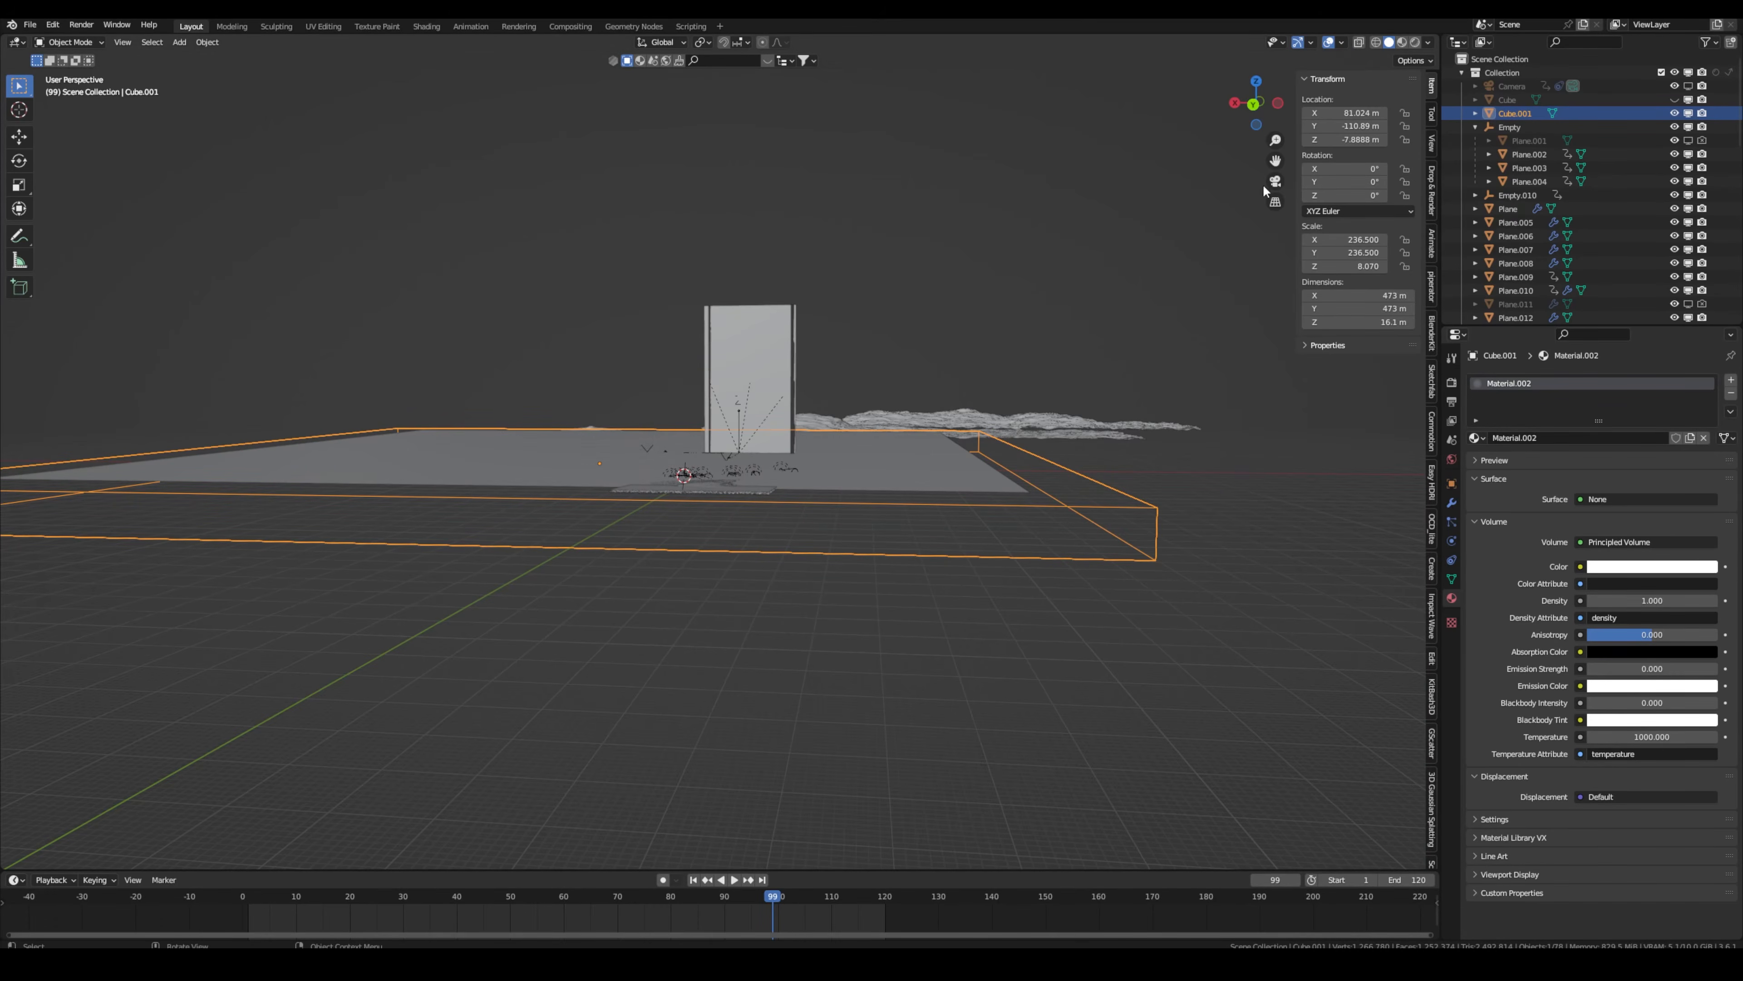
pyautogui.press('KP_0')
pyautogui.click(1415, 42)
pyautogui.scroll(11, 630, 450)
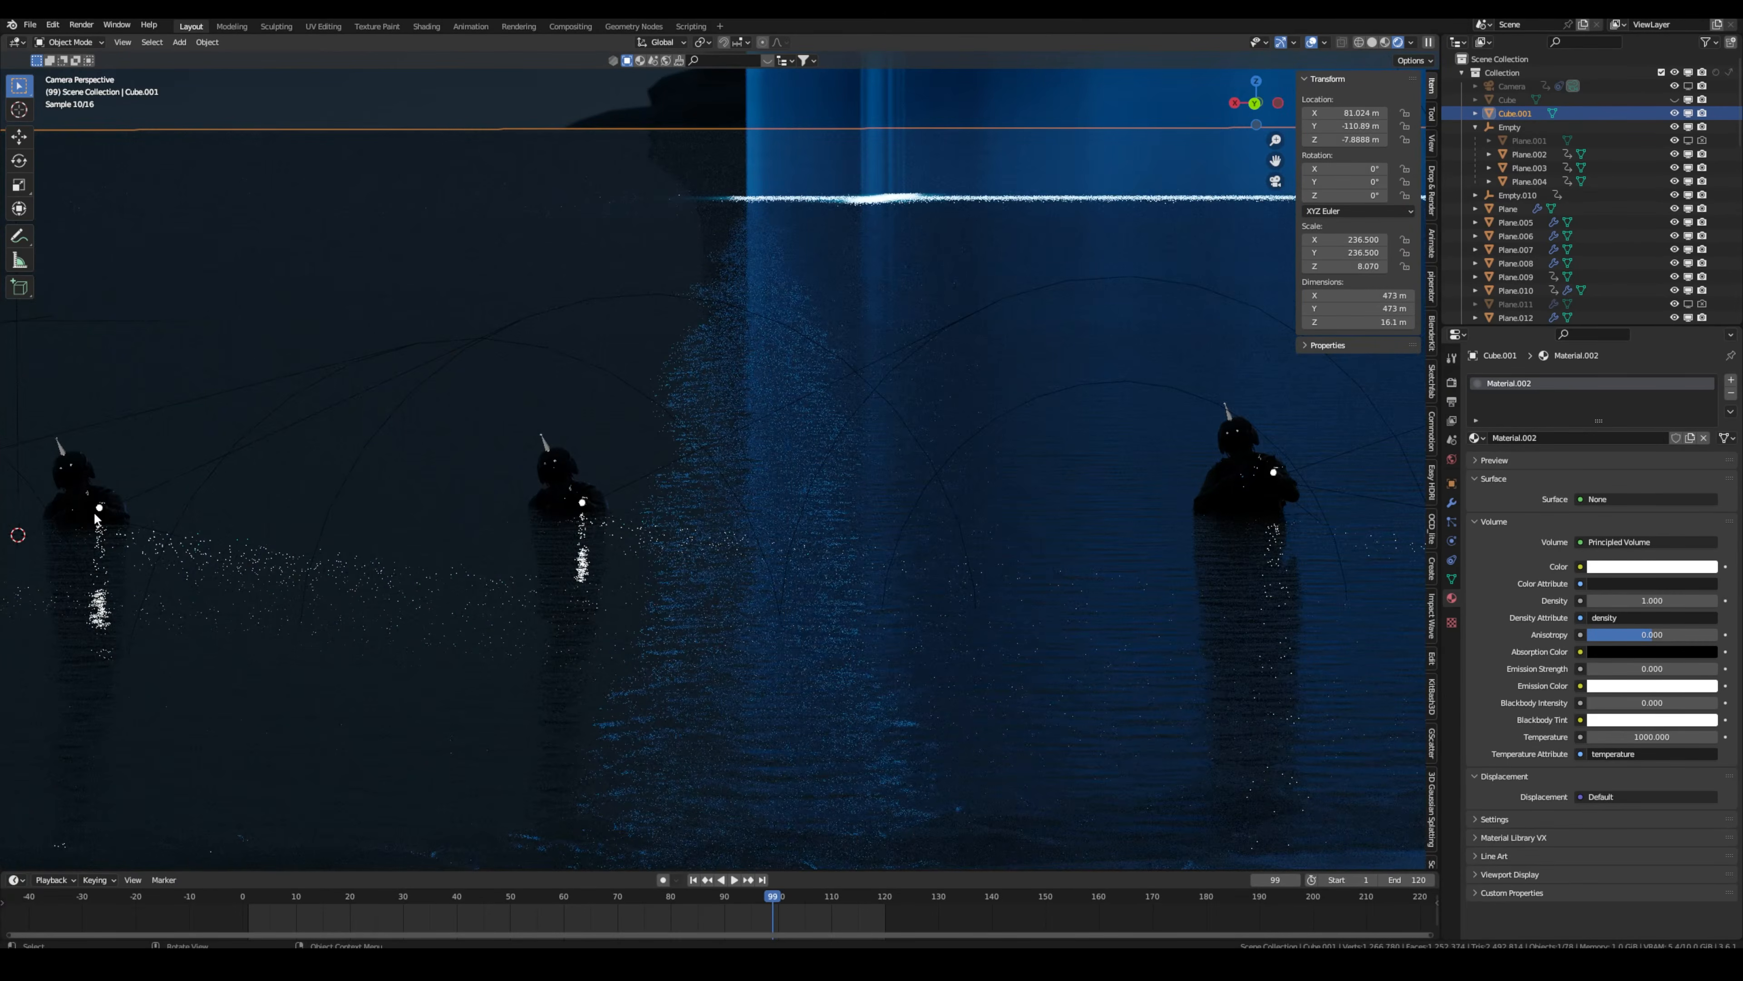
# Toggle Cube.001's viewport visibility to compare the rendered scene with and without the volume.
pyautogui.click(1674, 114)
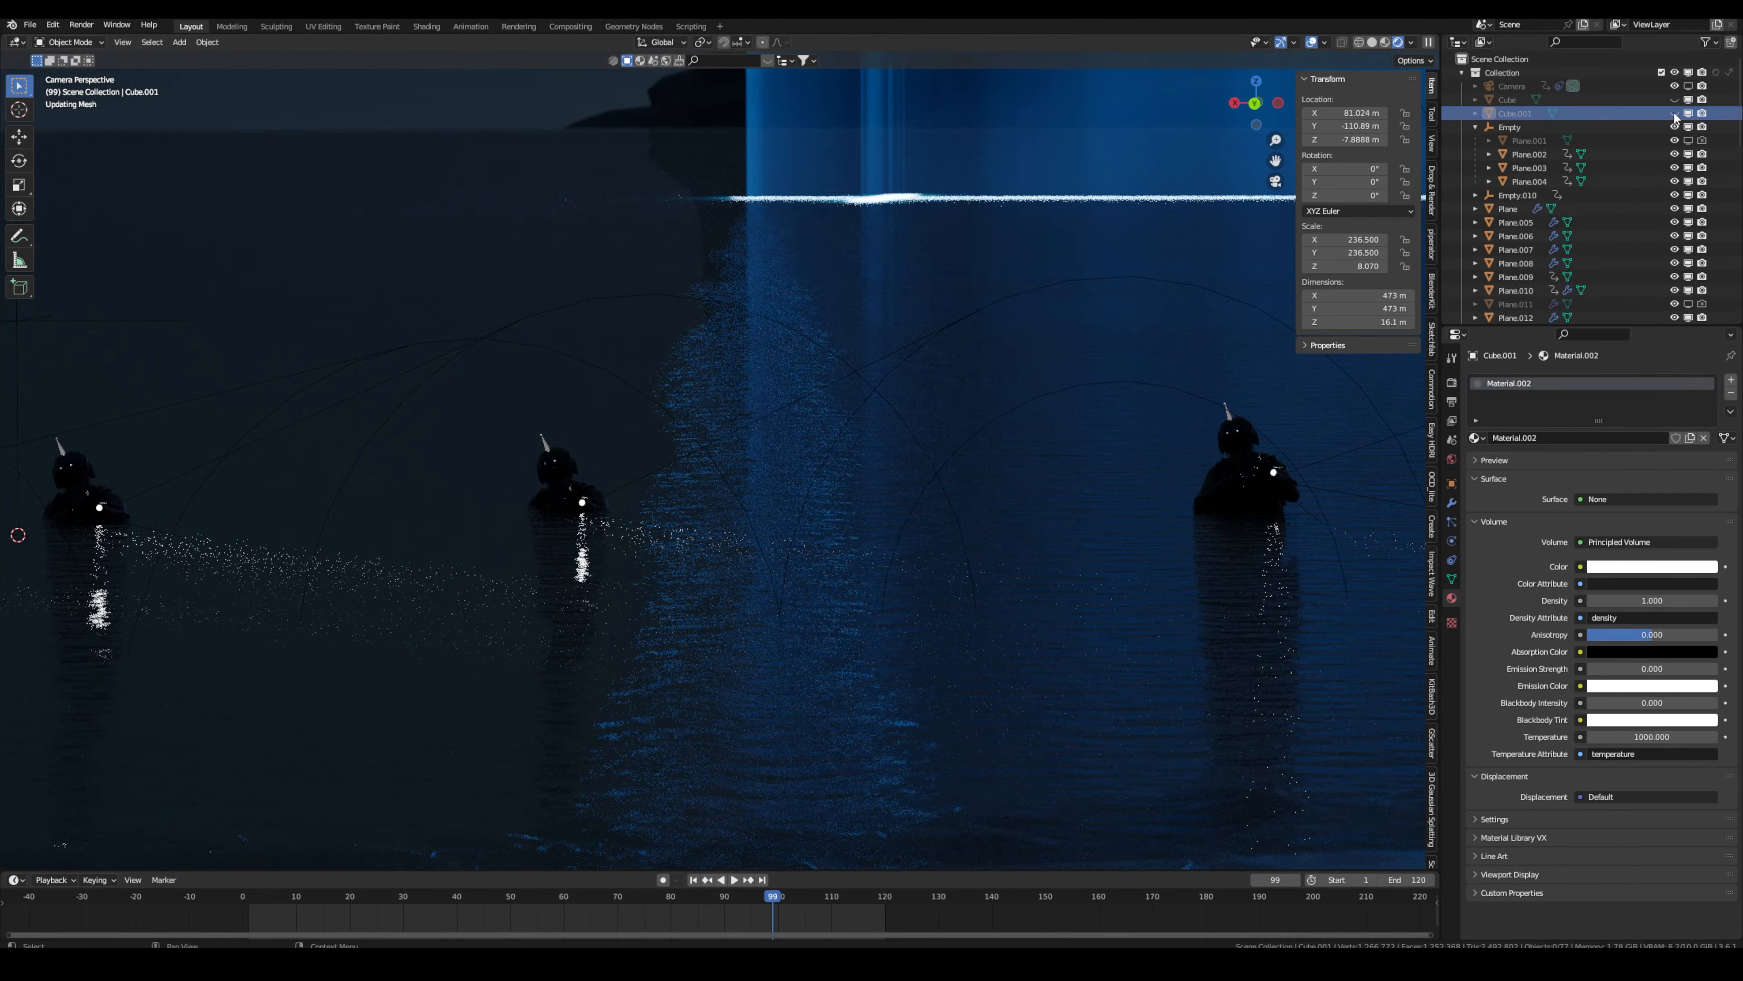
pyautogui.click(1675, 114)
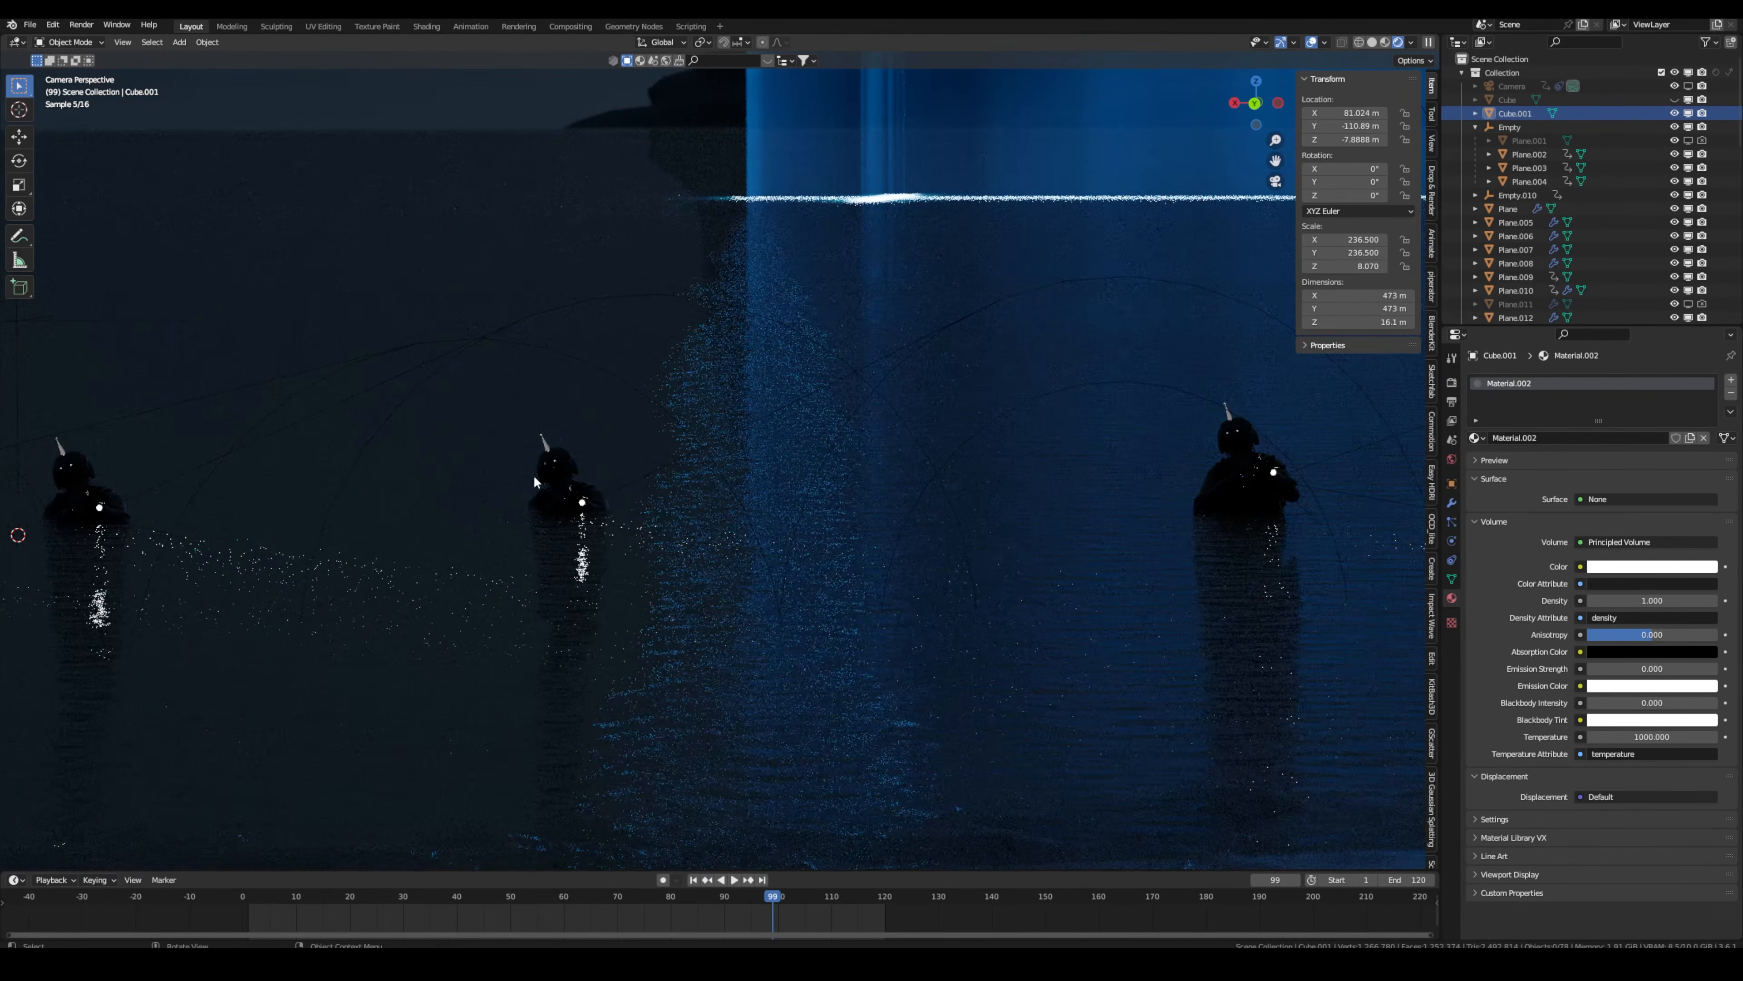
pyautogui.scroll(-4, 647, 523)
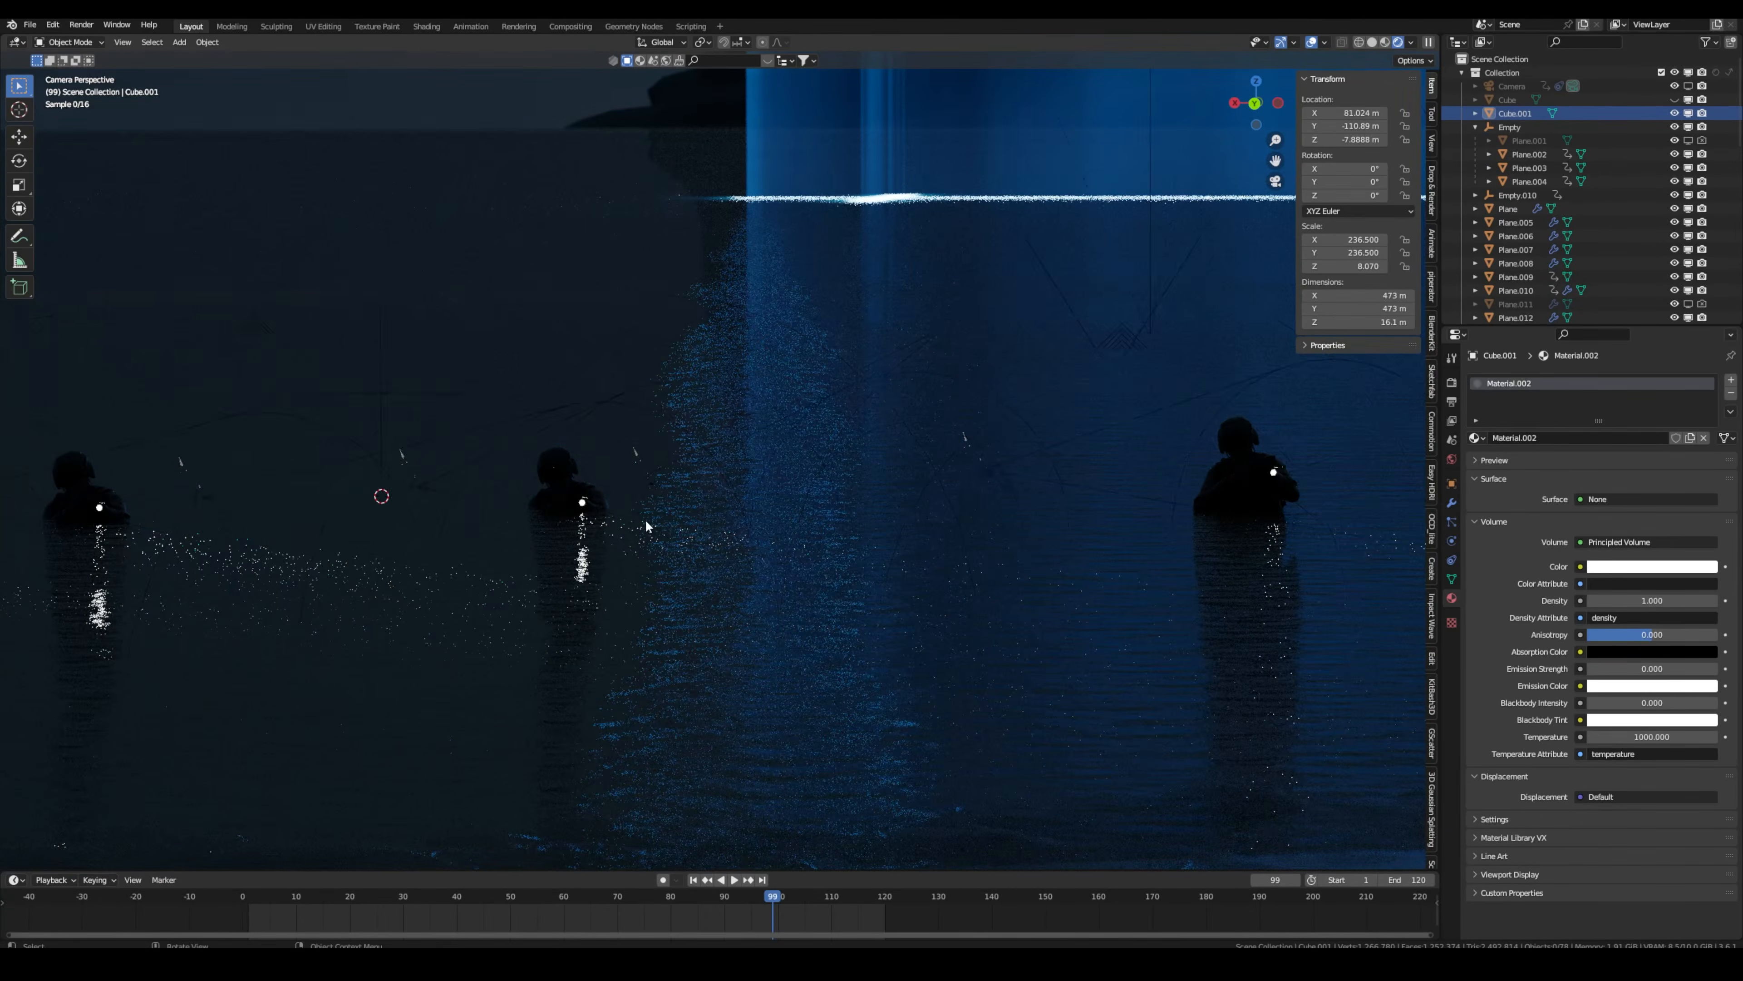
pyautogui.scroll(-3, 686, 505)
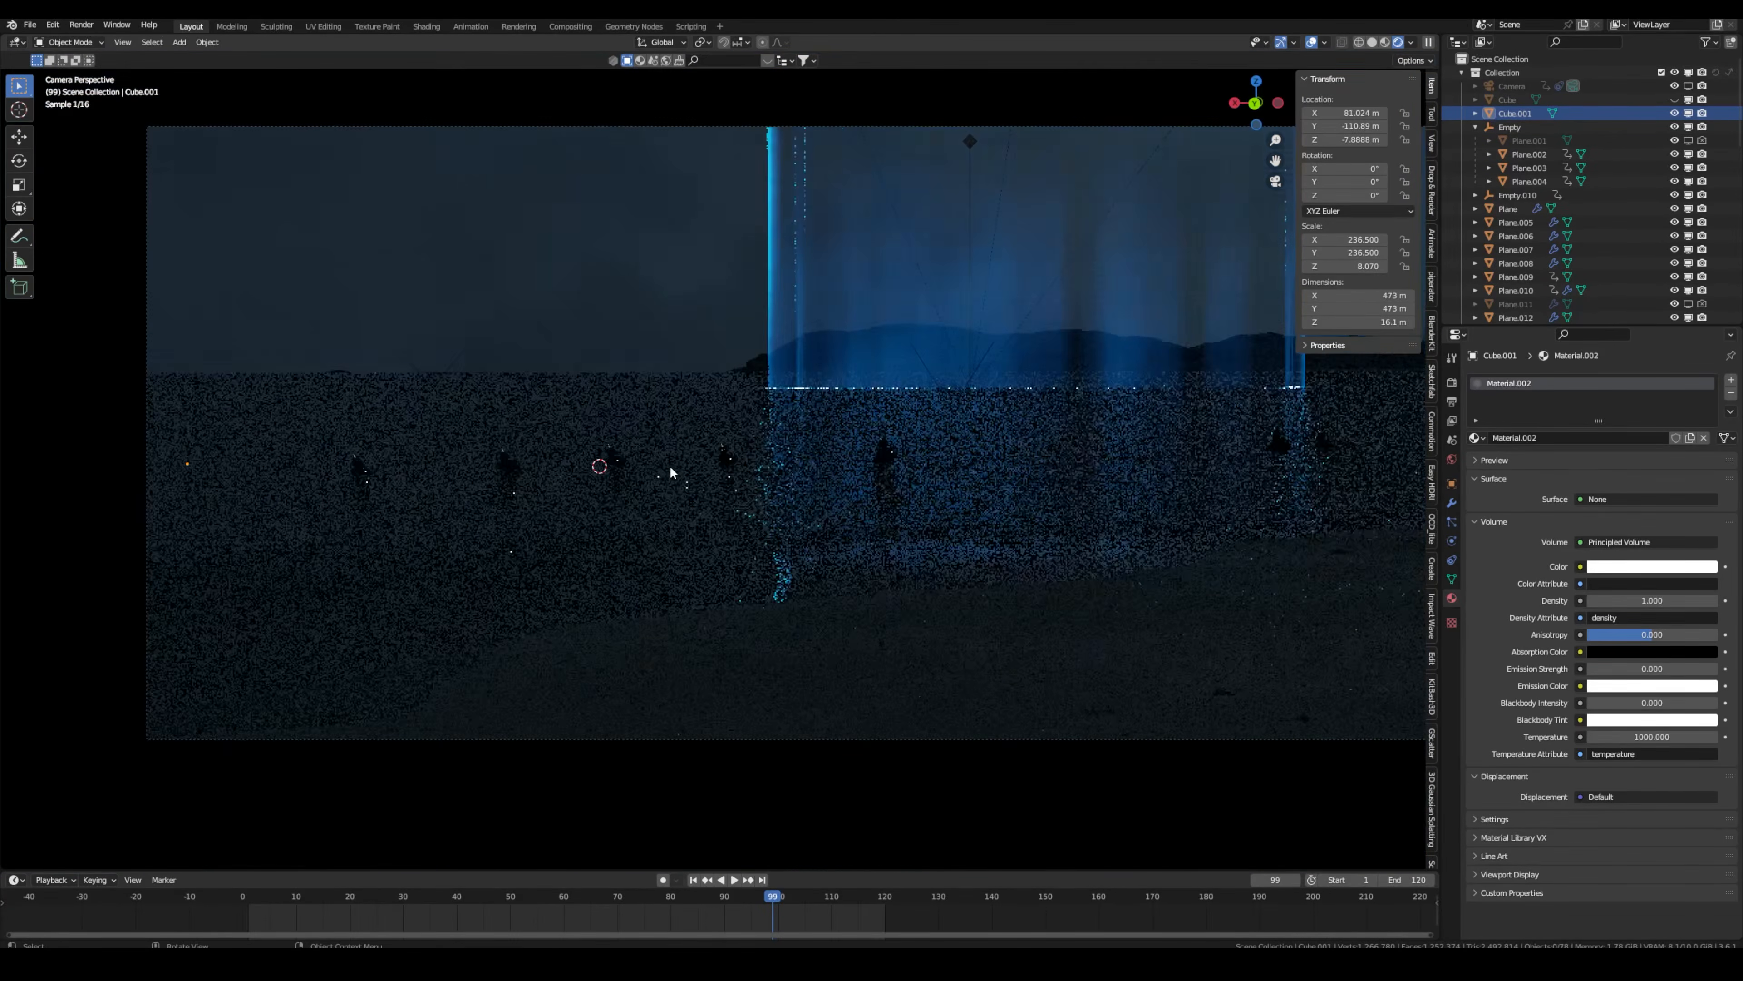
pyautogui.scroll(-2, 789, 438)
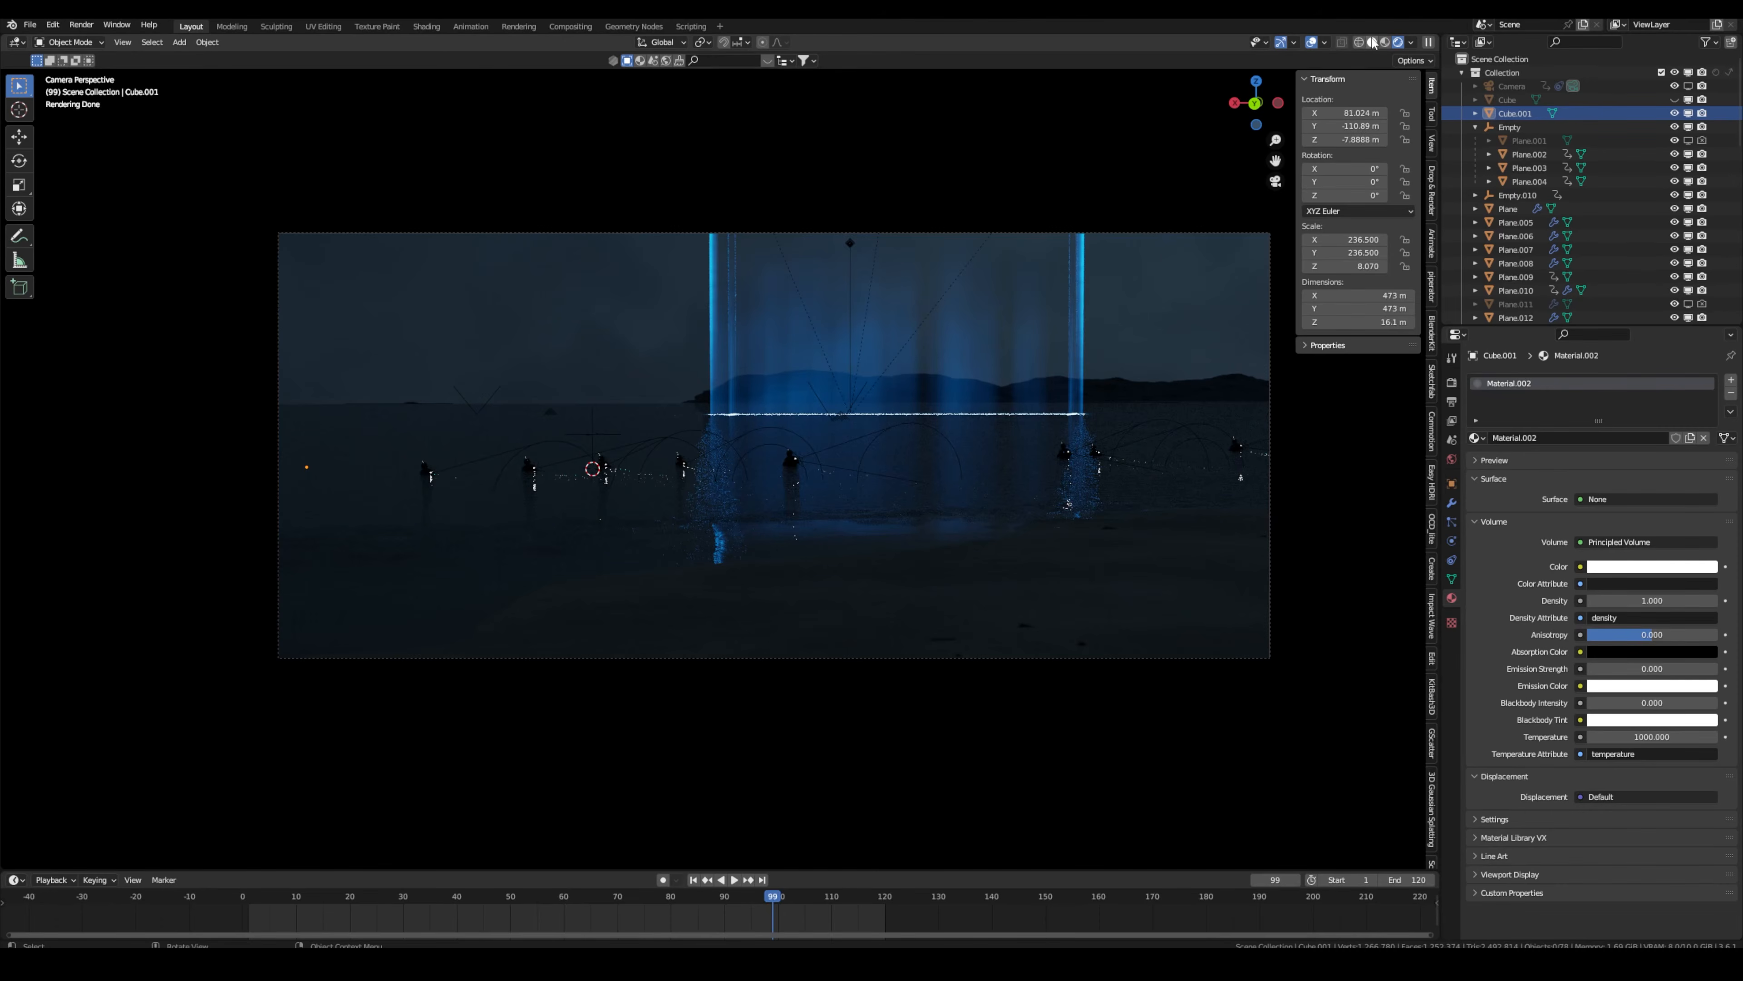
pyautogui.scroll(8, 606, 516)
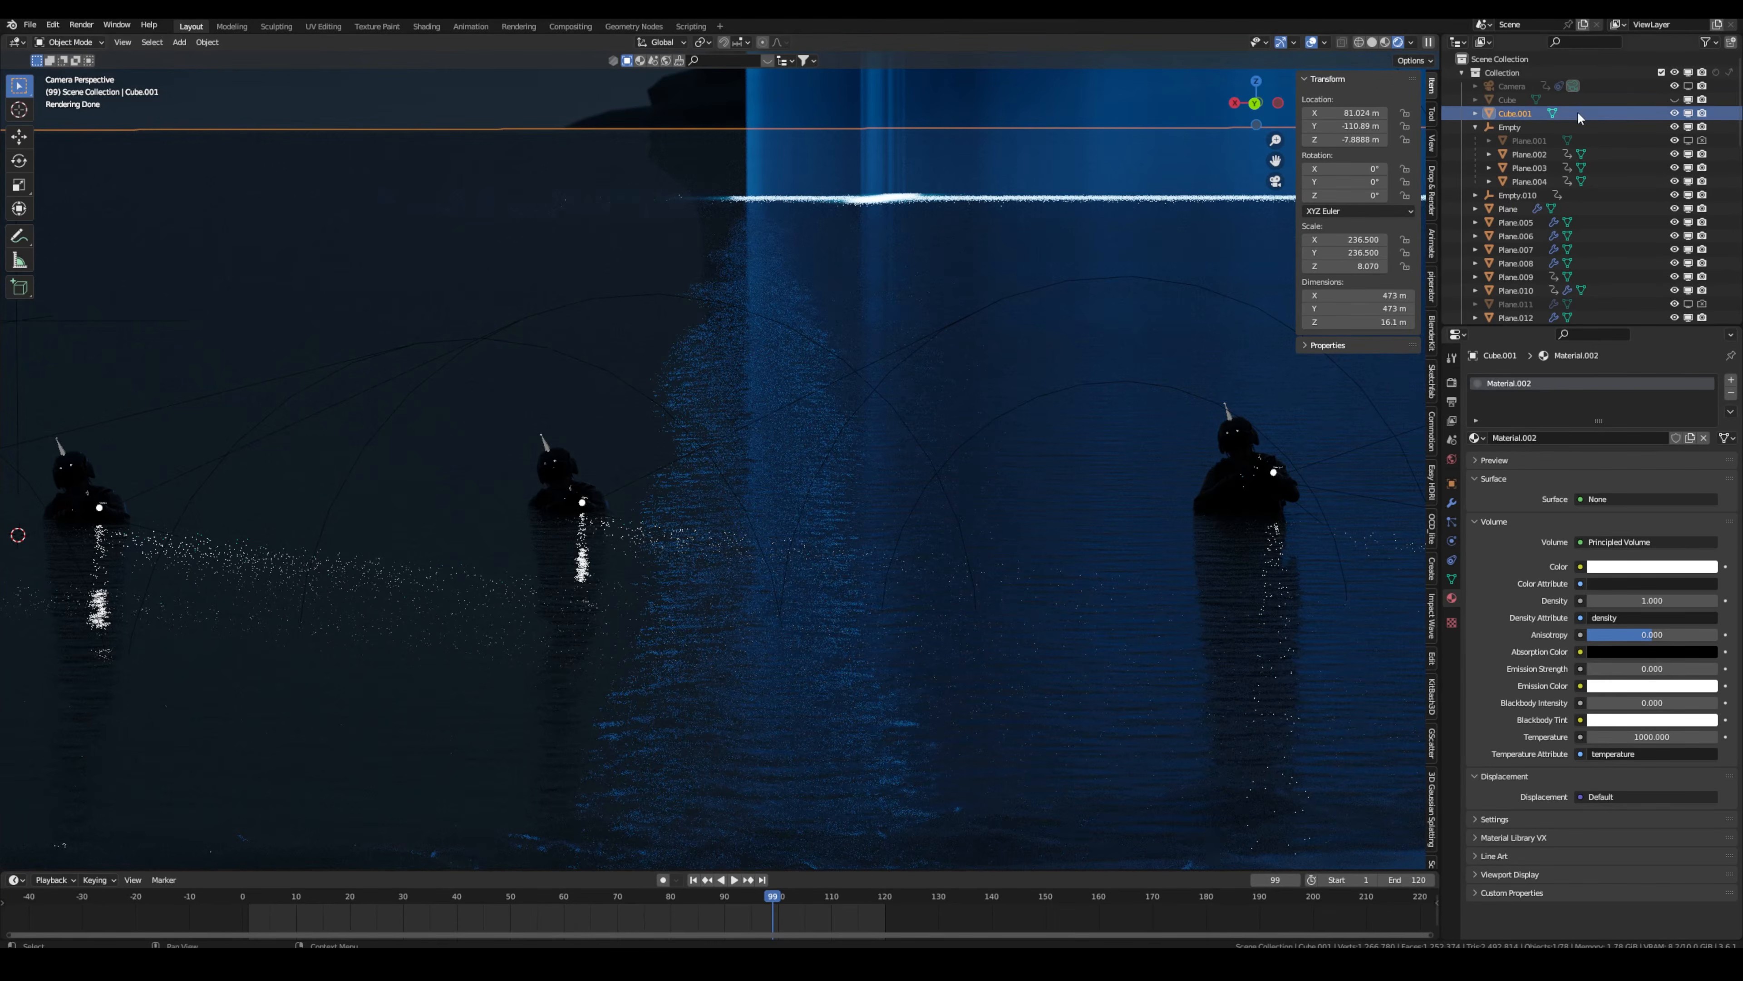
pyautogui.click(1675, 115)
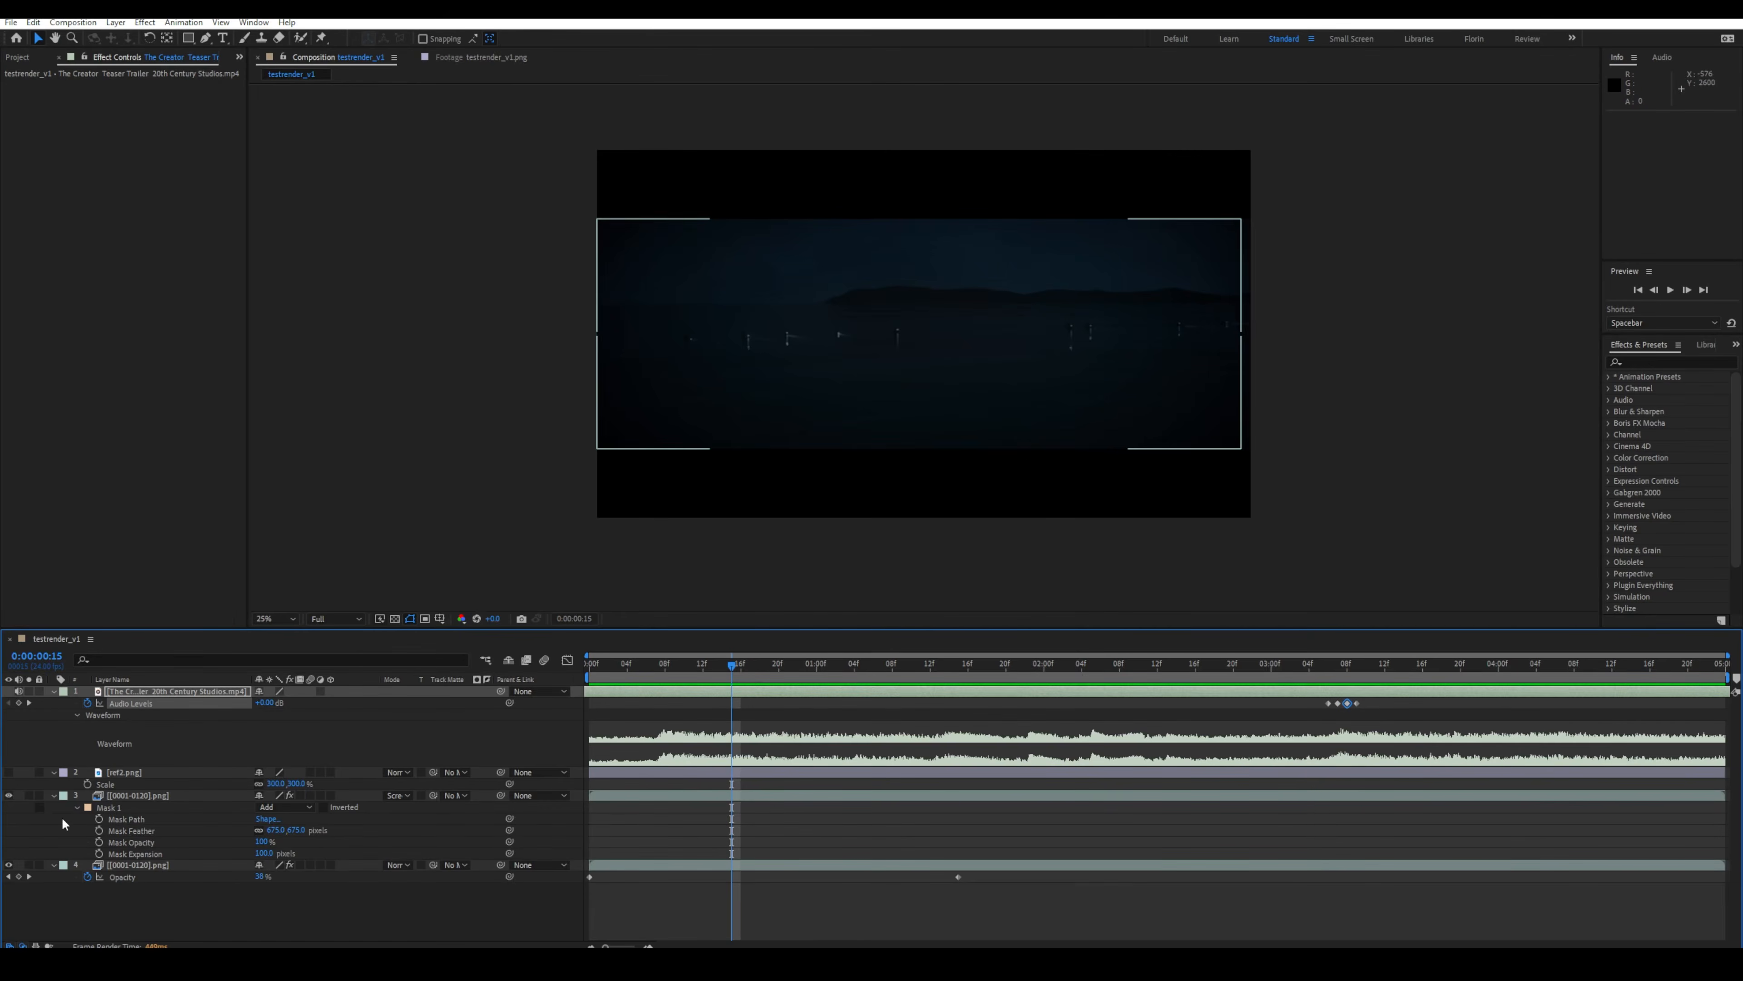
# In the After Effects composition testrender_v1, go to 0:00:04:23 and toggle the ref2.png layer to compare render and reference.
pyautogui.click(1718, 665)
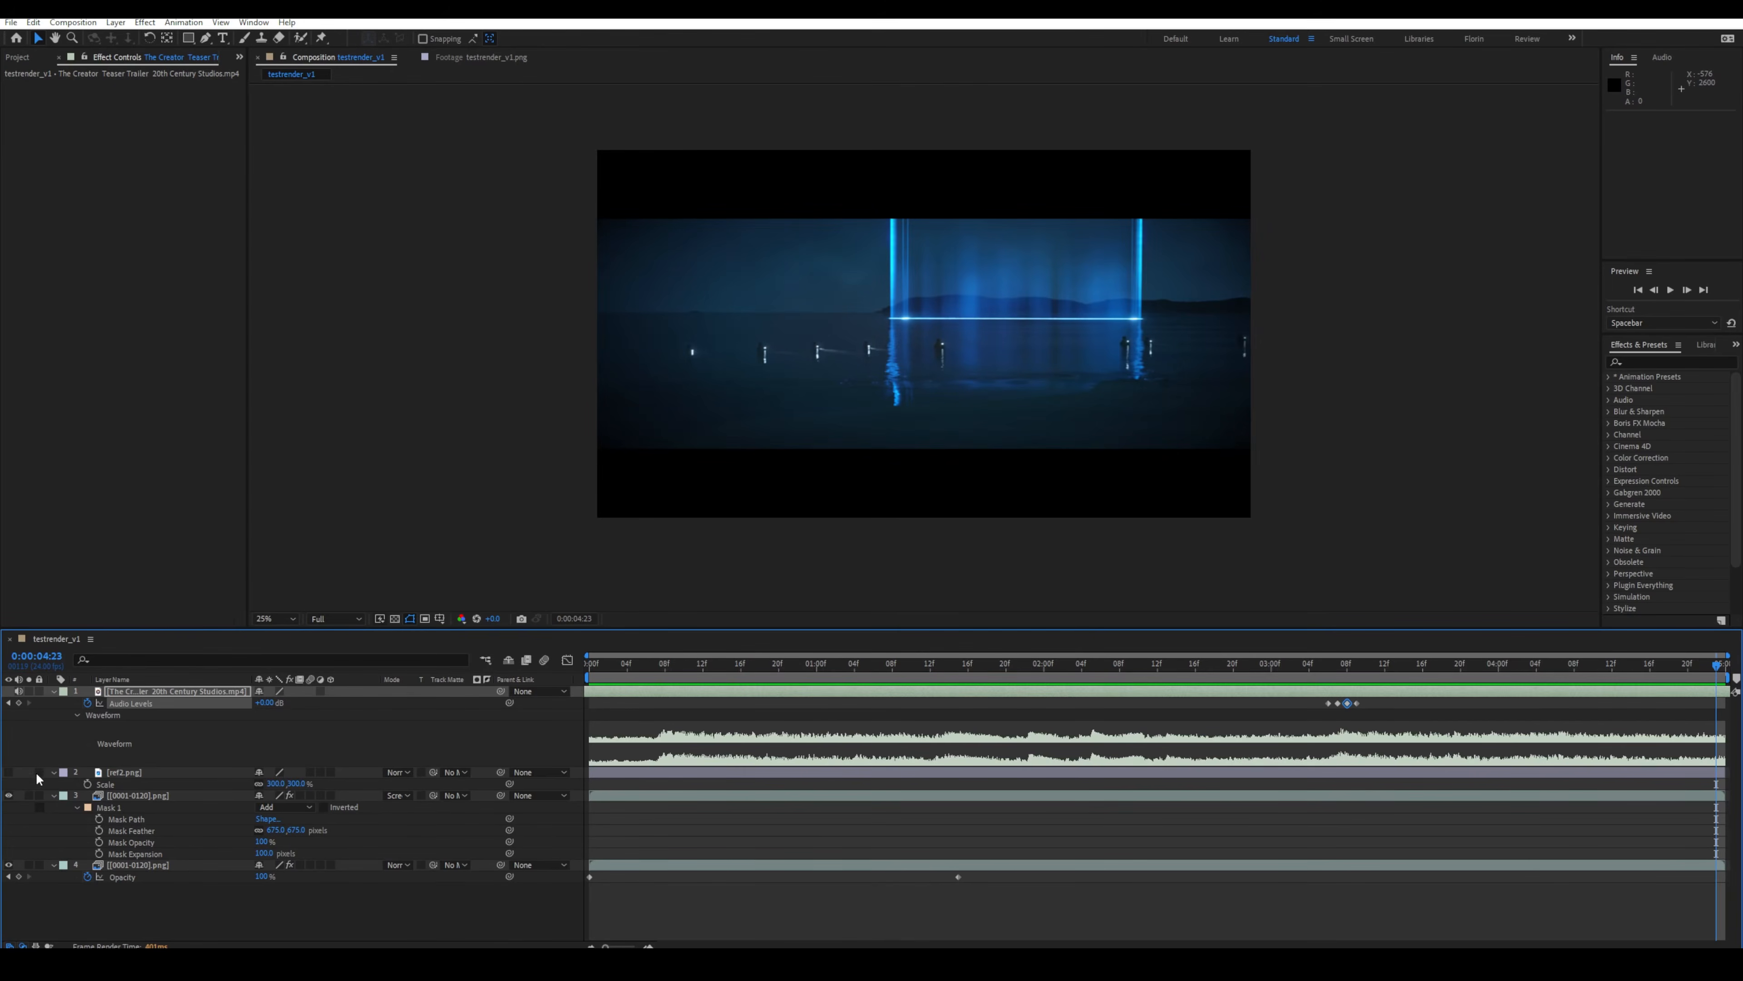
pyautogui.click(9, 774)
pyautogui.click(9, 774)
pyautogui.click(9, 774)
pyautogui.click(10, 773)
pyautogui.click(9, 773)
pyautogui.click(9, 773)
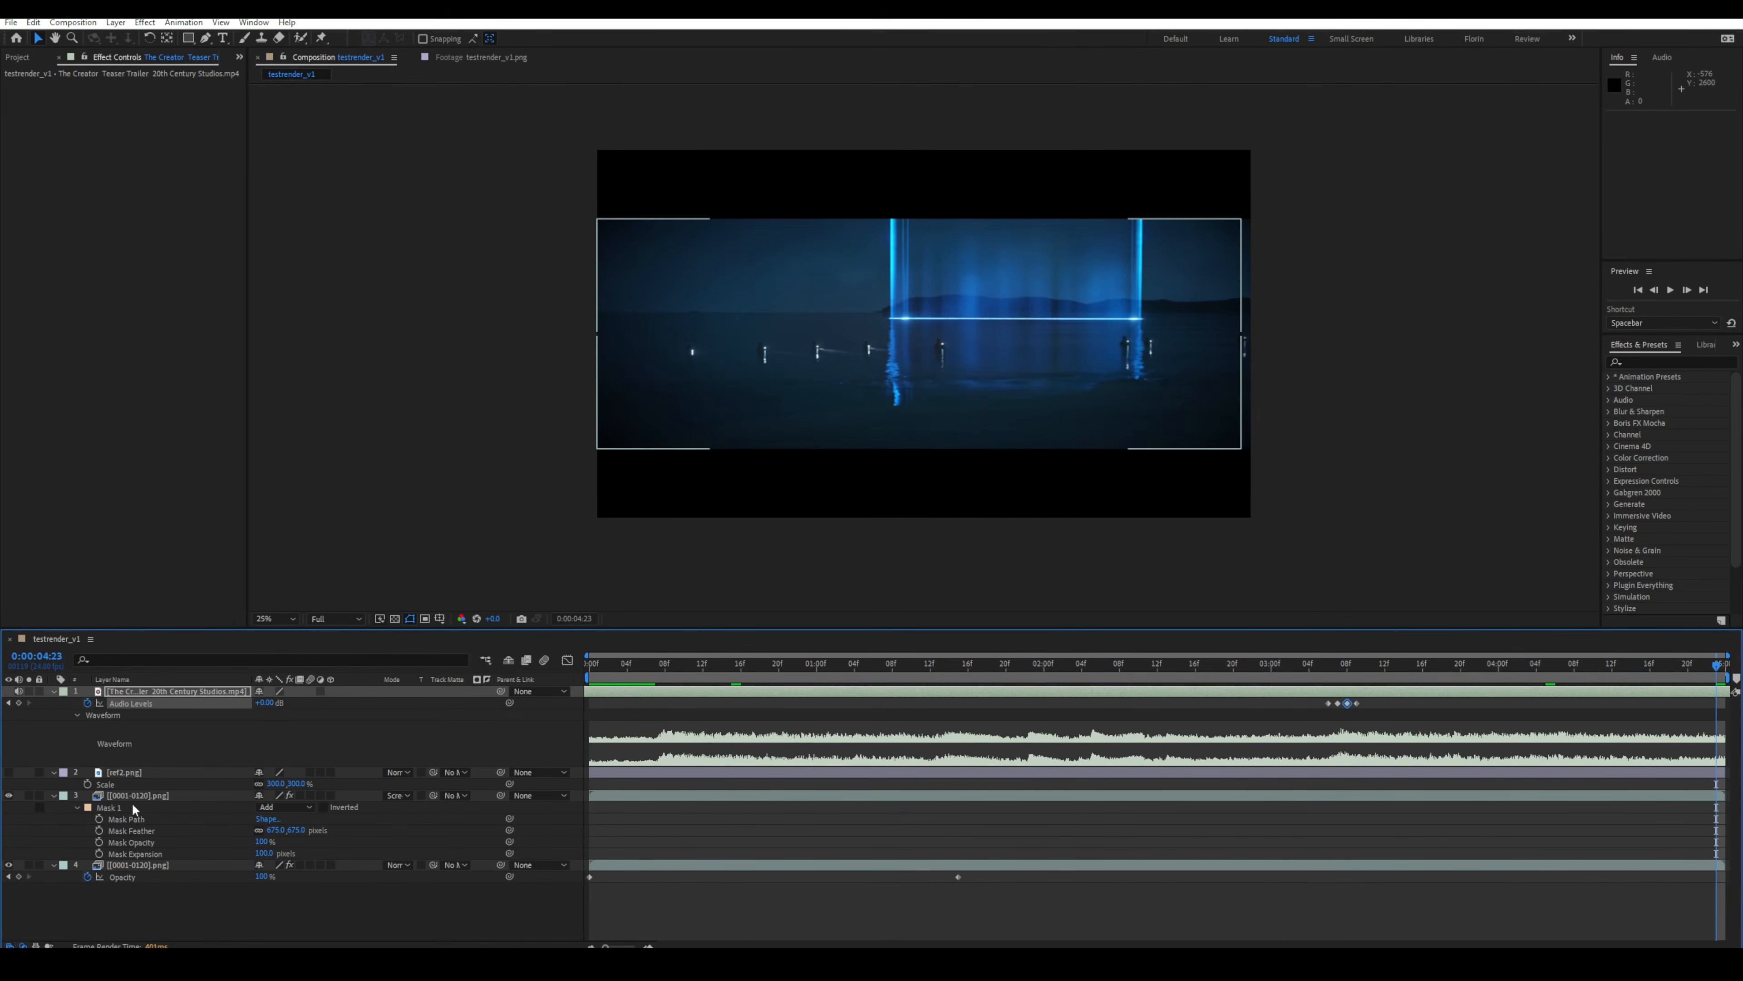
# Hide the masked upper [0001-0120].png layer and select the lower [0001-0120].png layer.
pyautogui.click(9, 796)
pyautogui.click(131, 864)
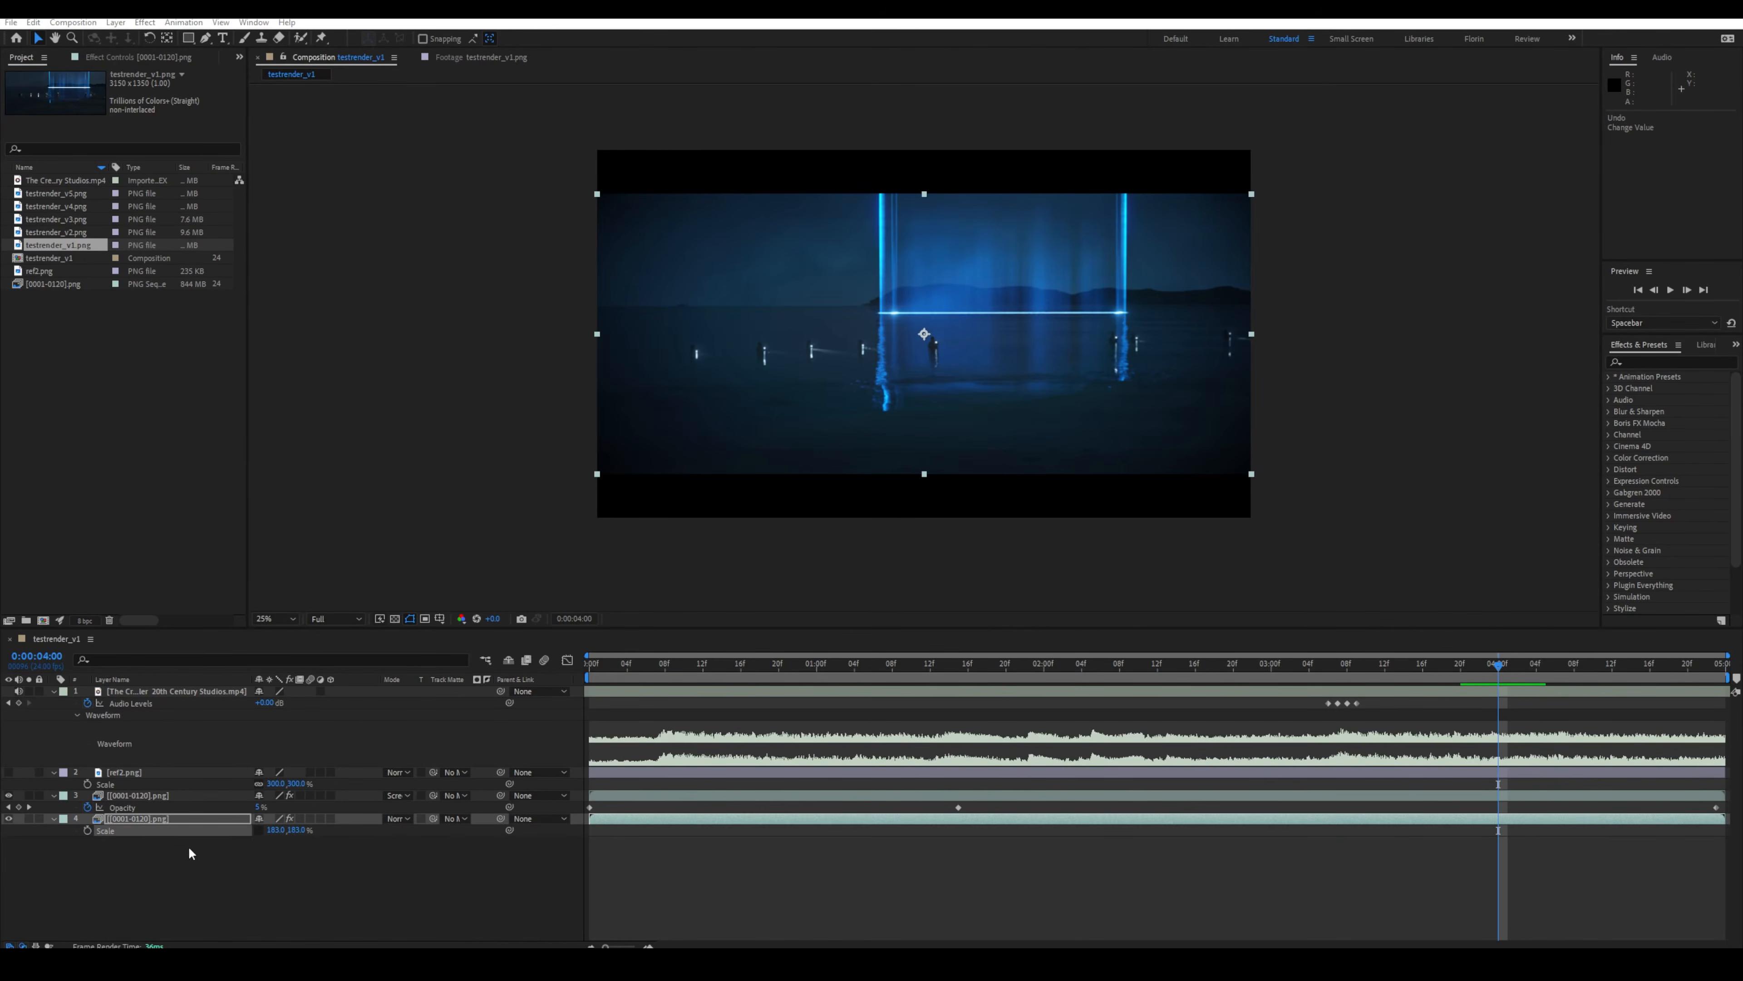
# With the ref2.png reference shown, set the vertical scale of the lower [0001-0120].png layer to 150%.
pyautogui.click(157, 821)
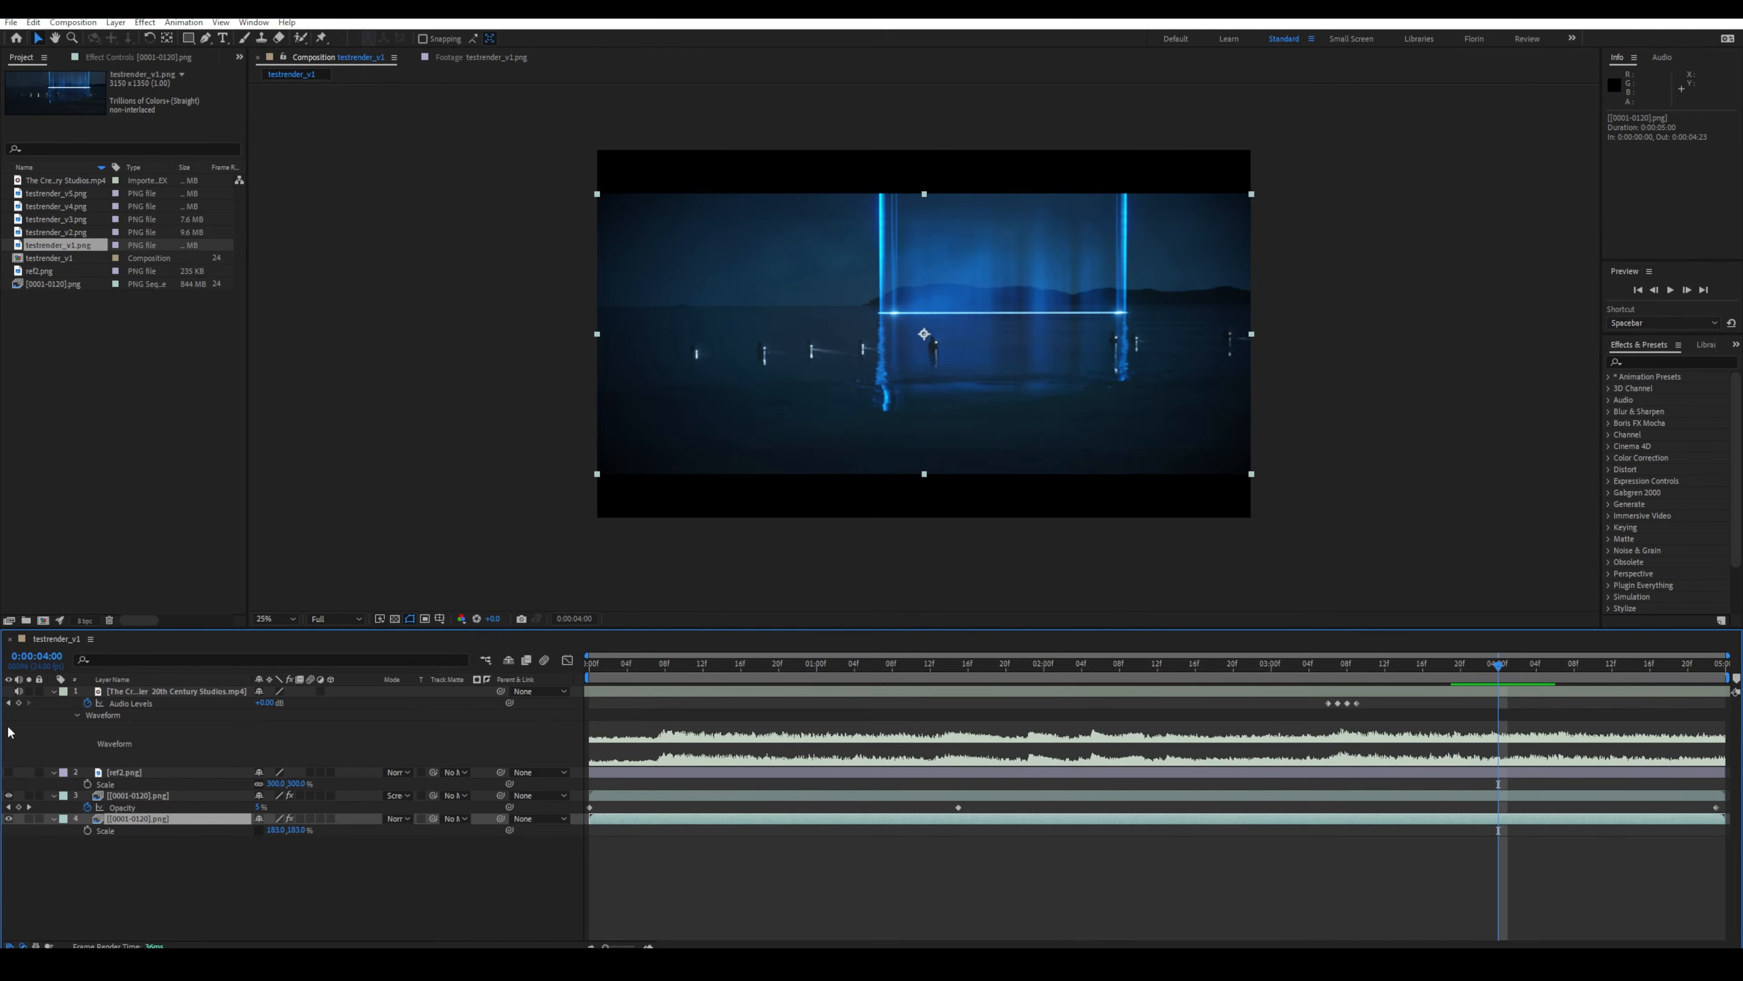
pyautogui.click(8, 772)
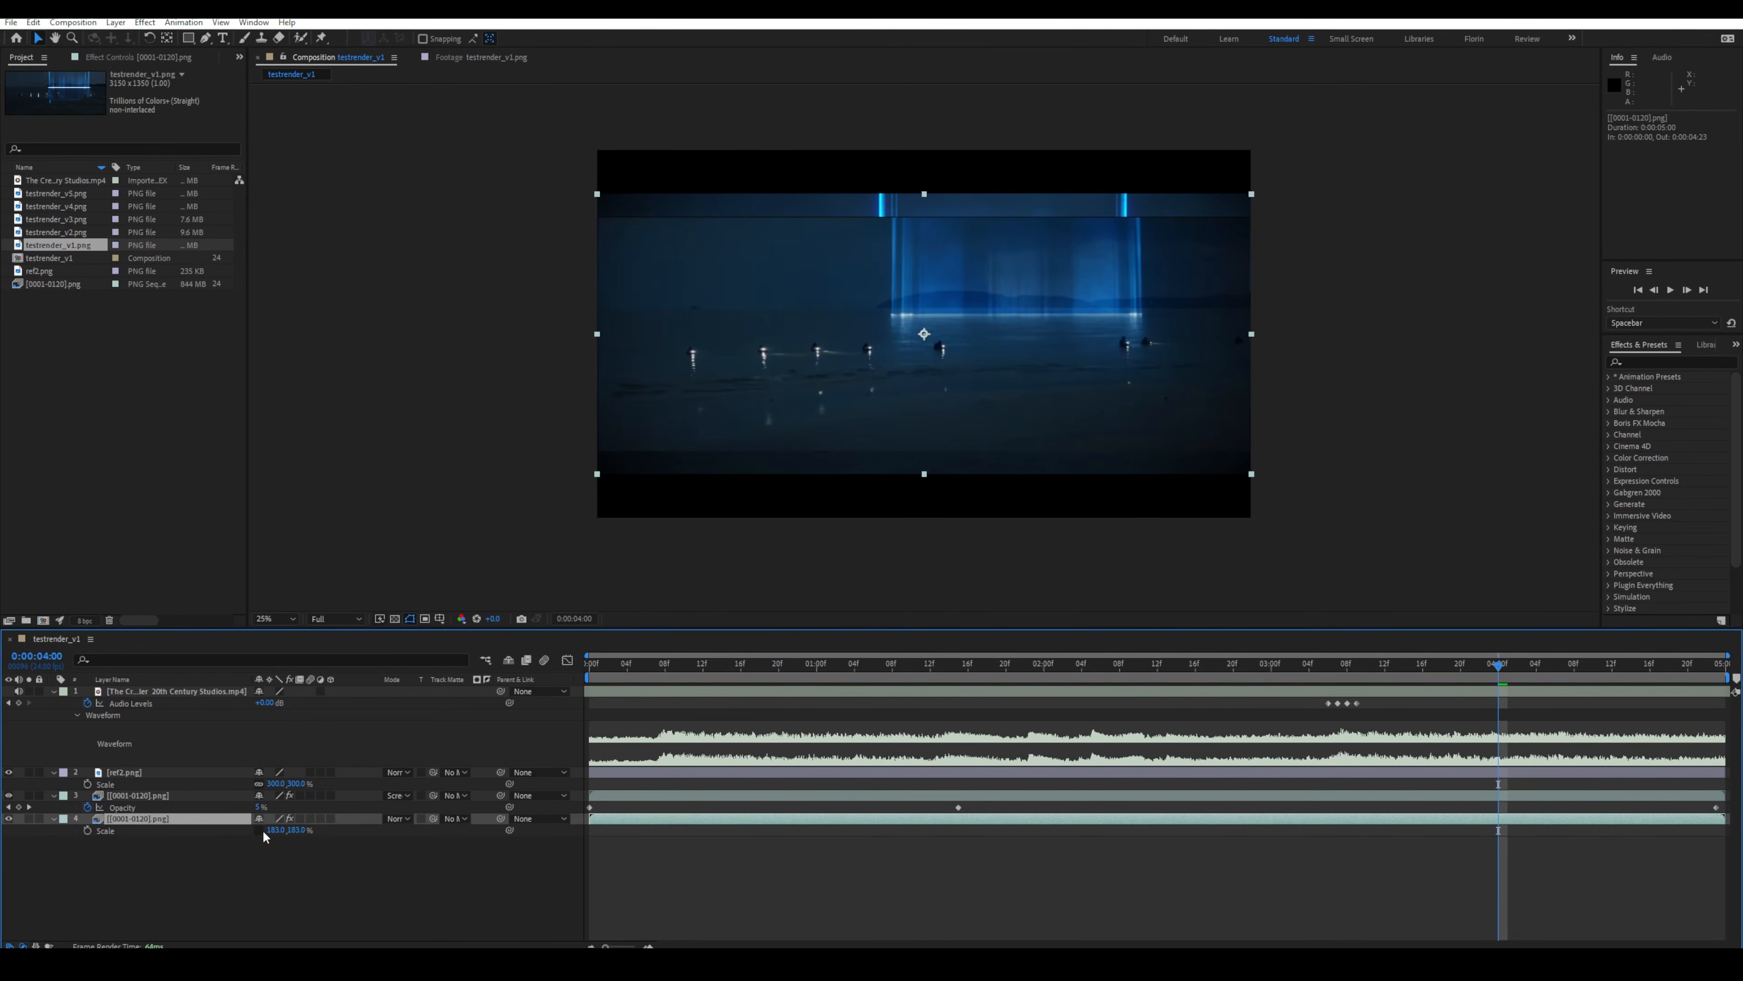
pyautogui.moveTo(290, 829); pyautogui.dragTo(275, 829)
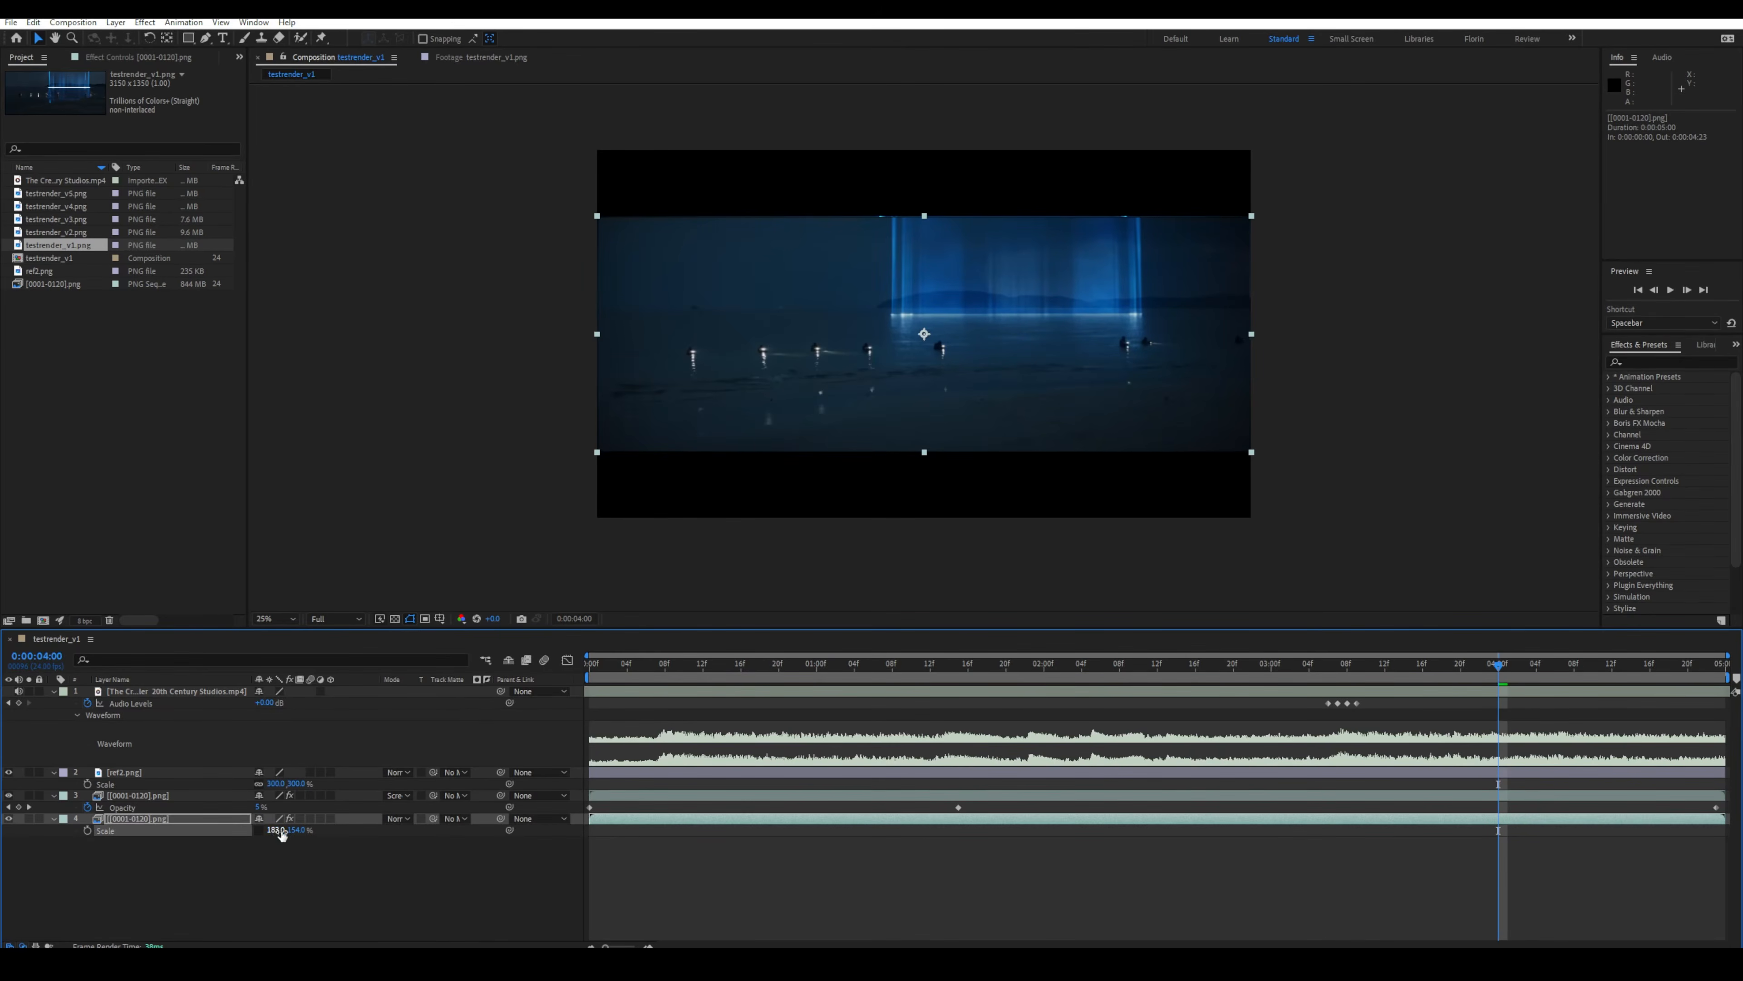
pyautogui.click(295, 829)
pyautogui.write('150')
pyautogui.press('Return')
# Toggle the ref2.png layer's visibility repeatedly to compare the render's proportions and composition with the reference.
pyautogui.click(9, 771)
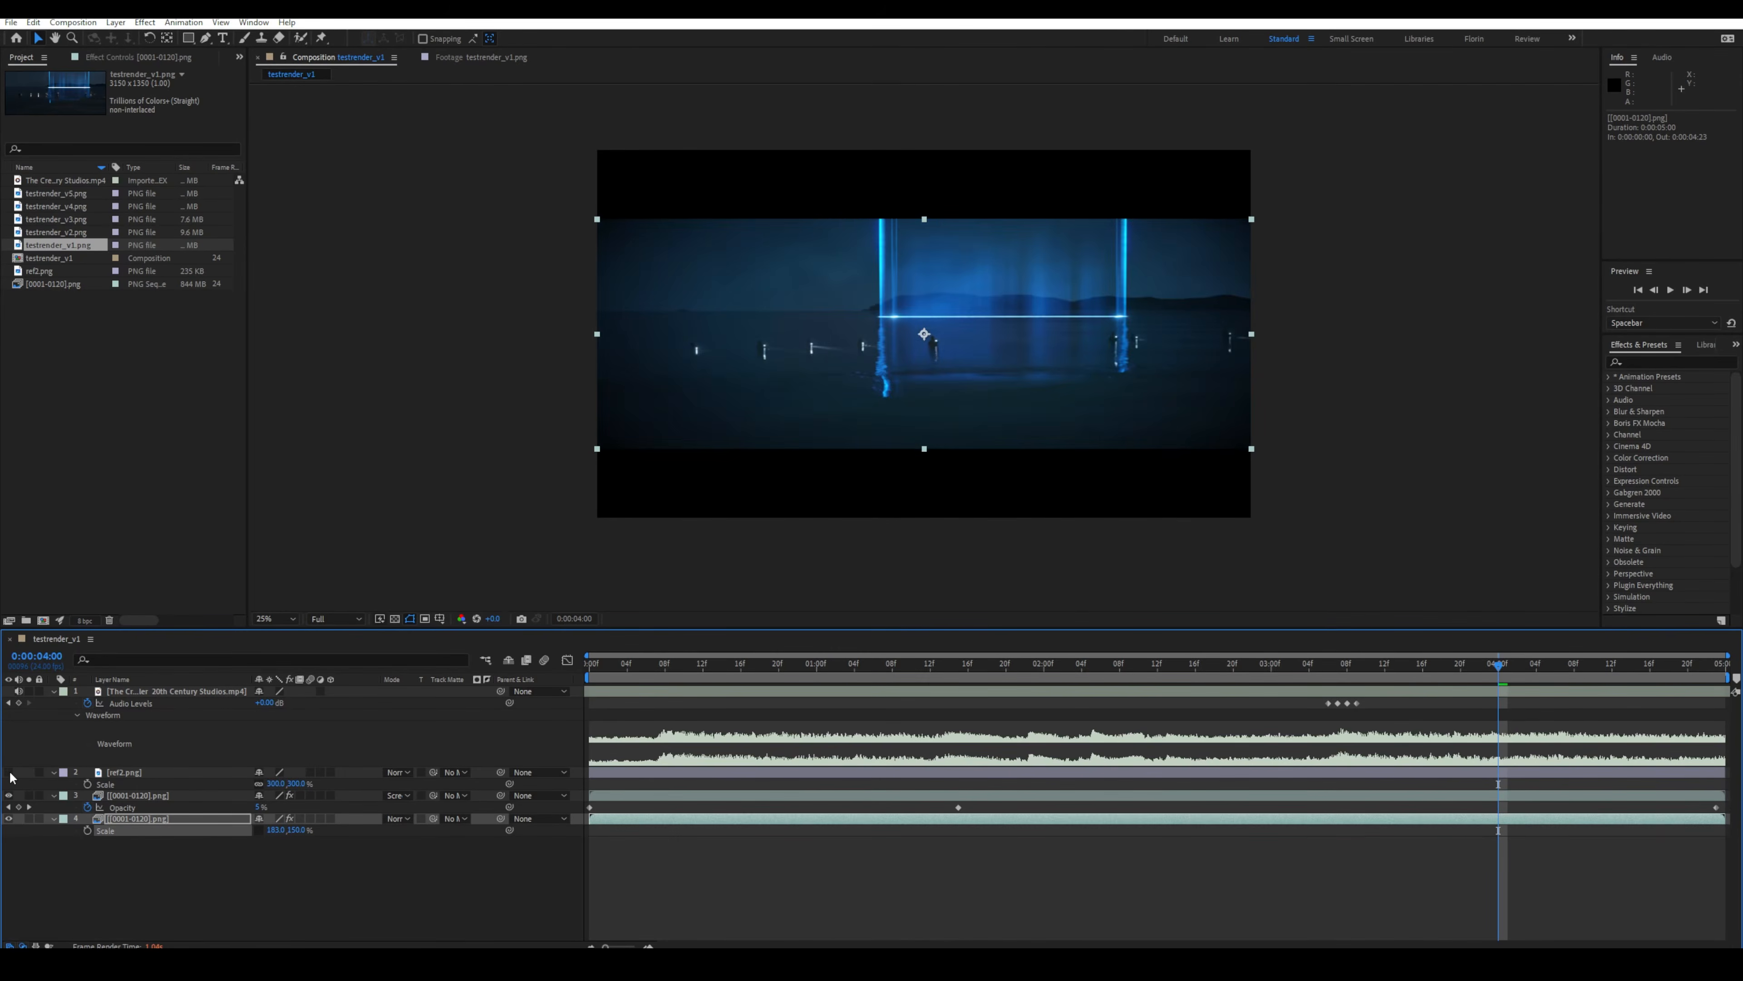
pyautogui.click(10, 772)
pyautogui.click(10, 773)
pyautogui.click(10, 772)
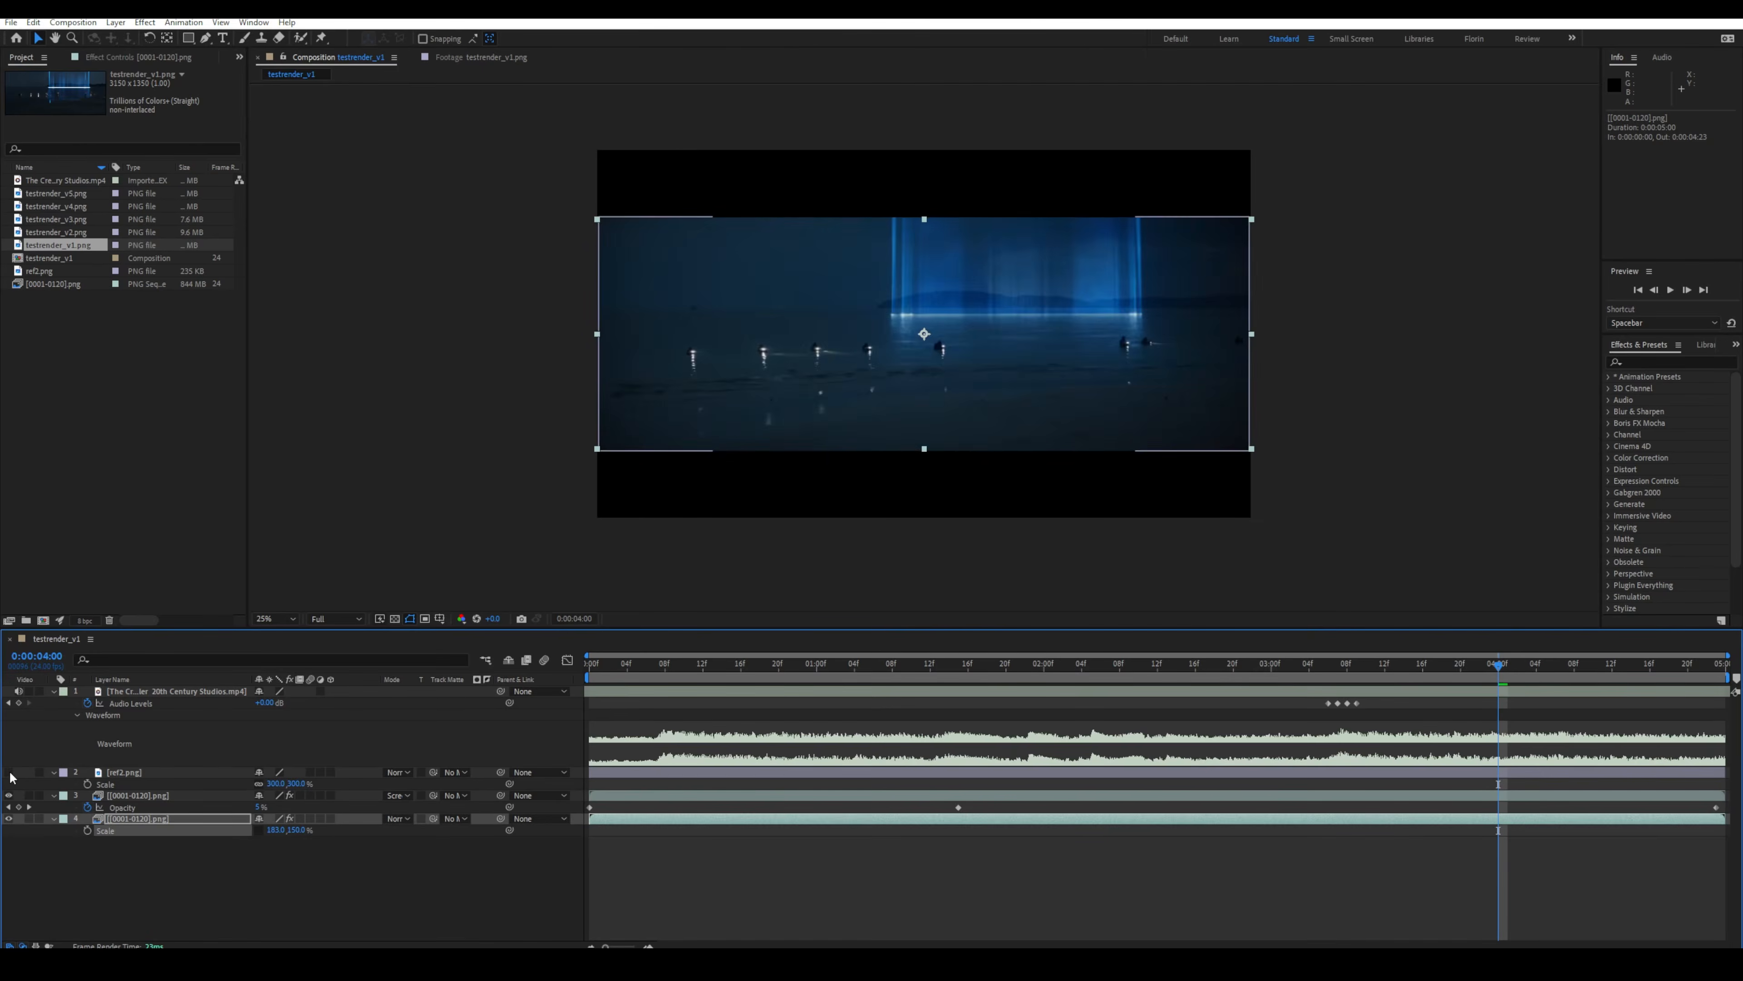
pyautogui.click(10, 772)
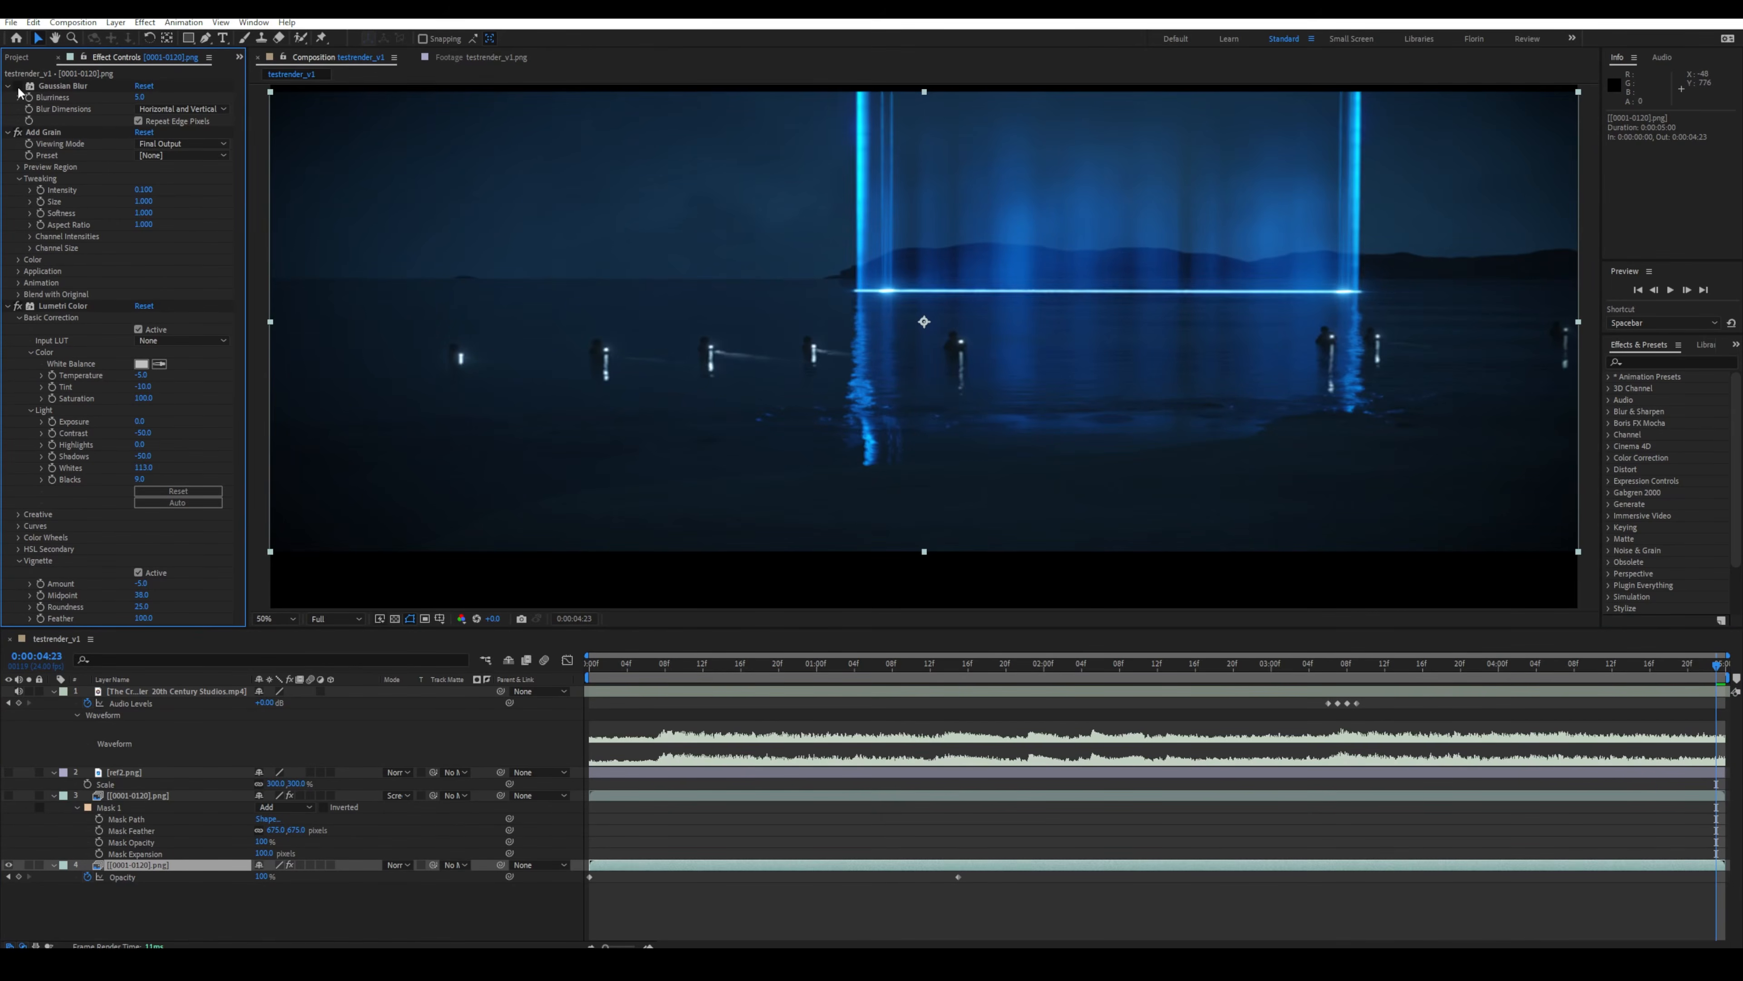
pyautogui.click(9, 772)
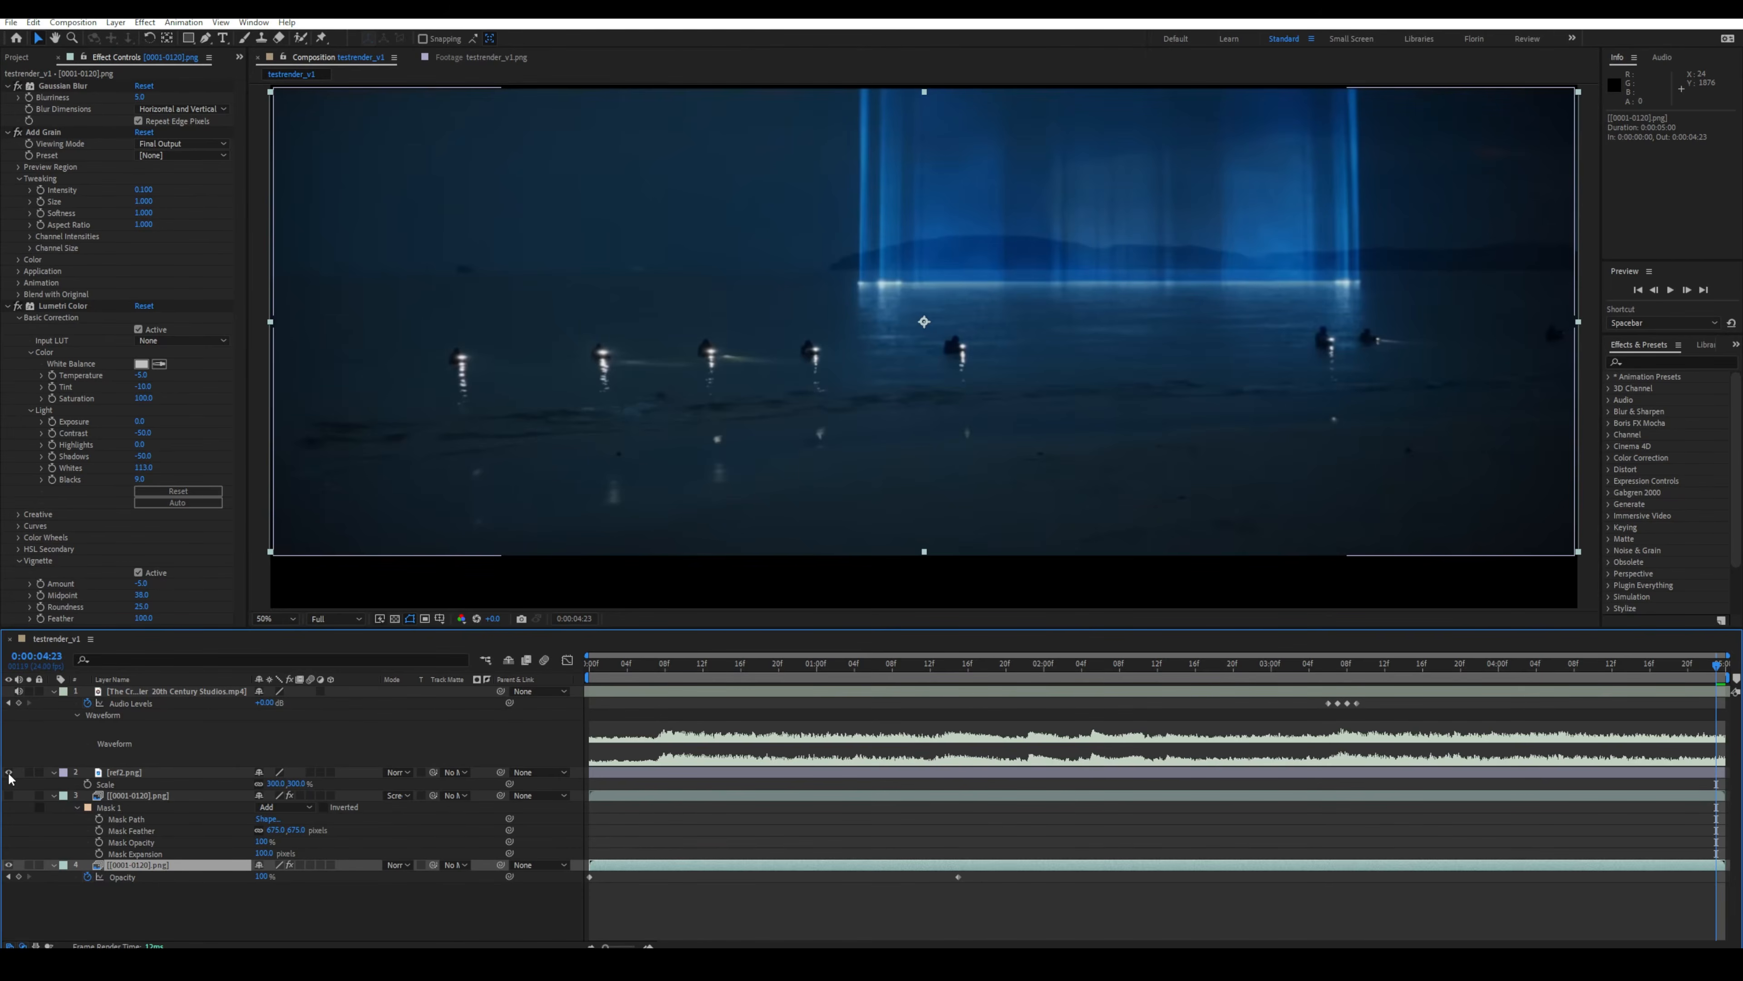
pyautogui.click(9, 773)
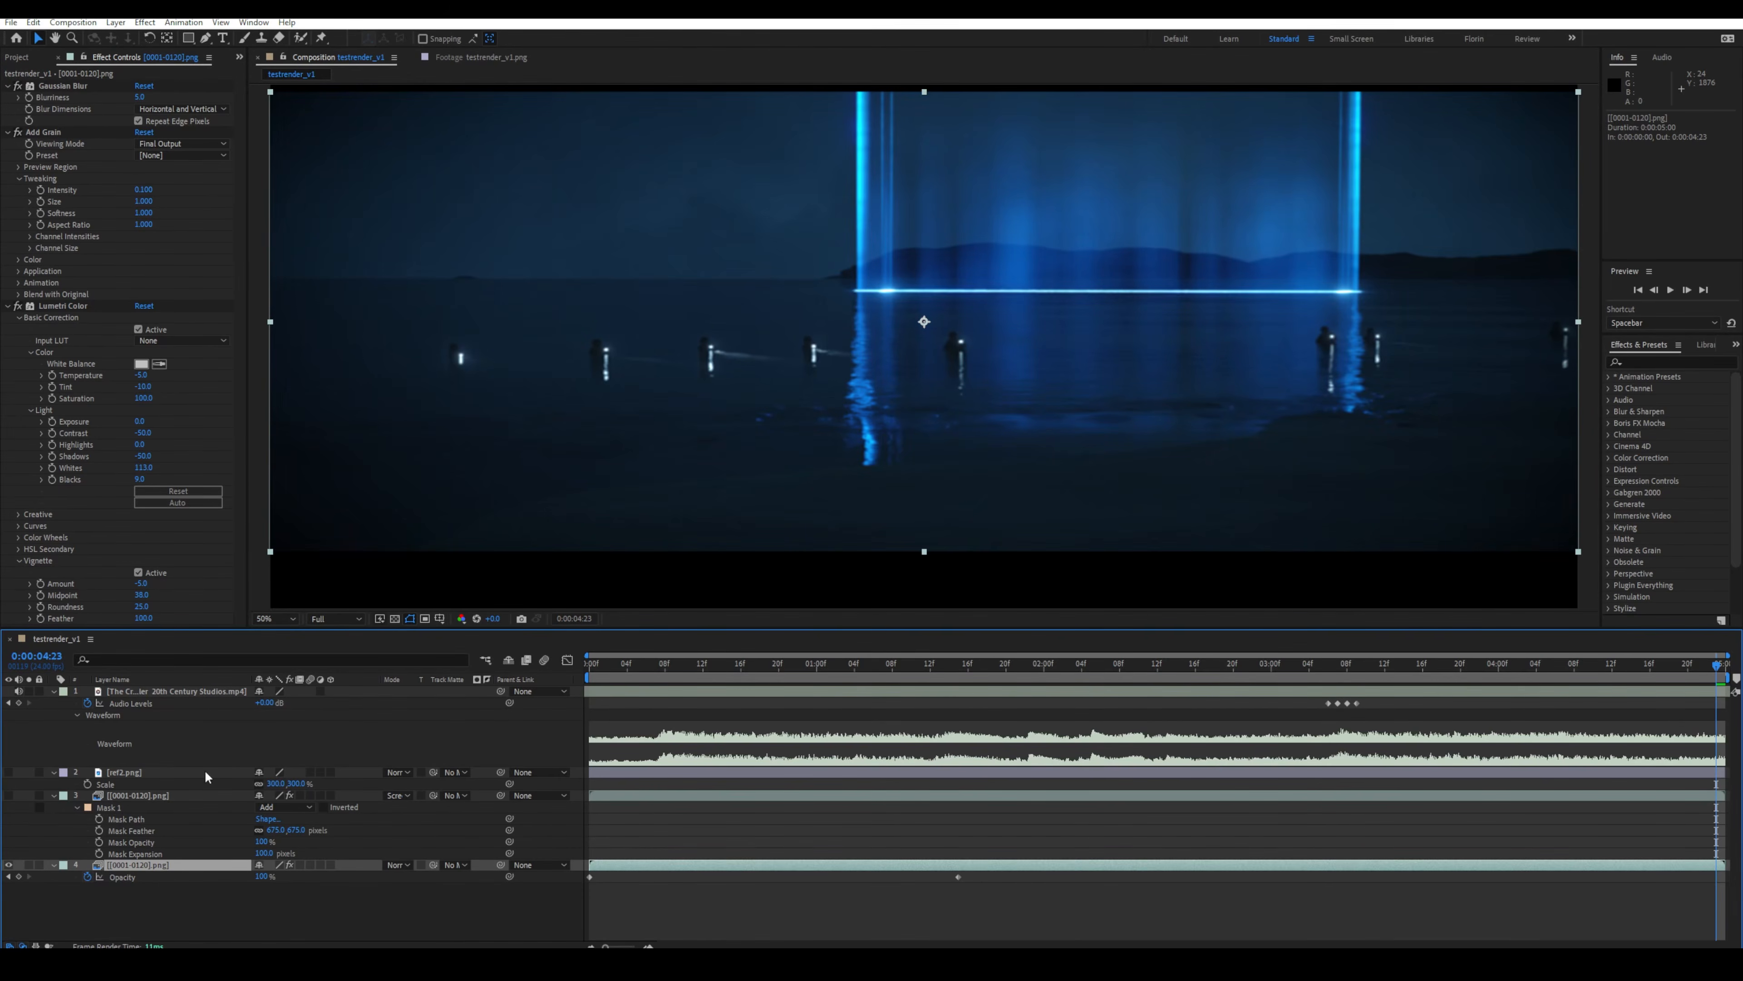
# Toggle the lower layer's Add Grain effect and inspect the grain on the figures at 200% magnification.
pyautogui.click(14, 134)
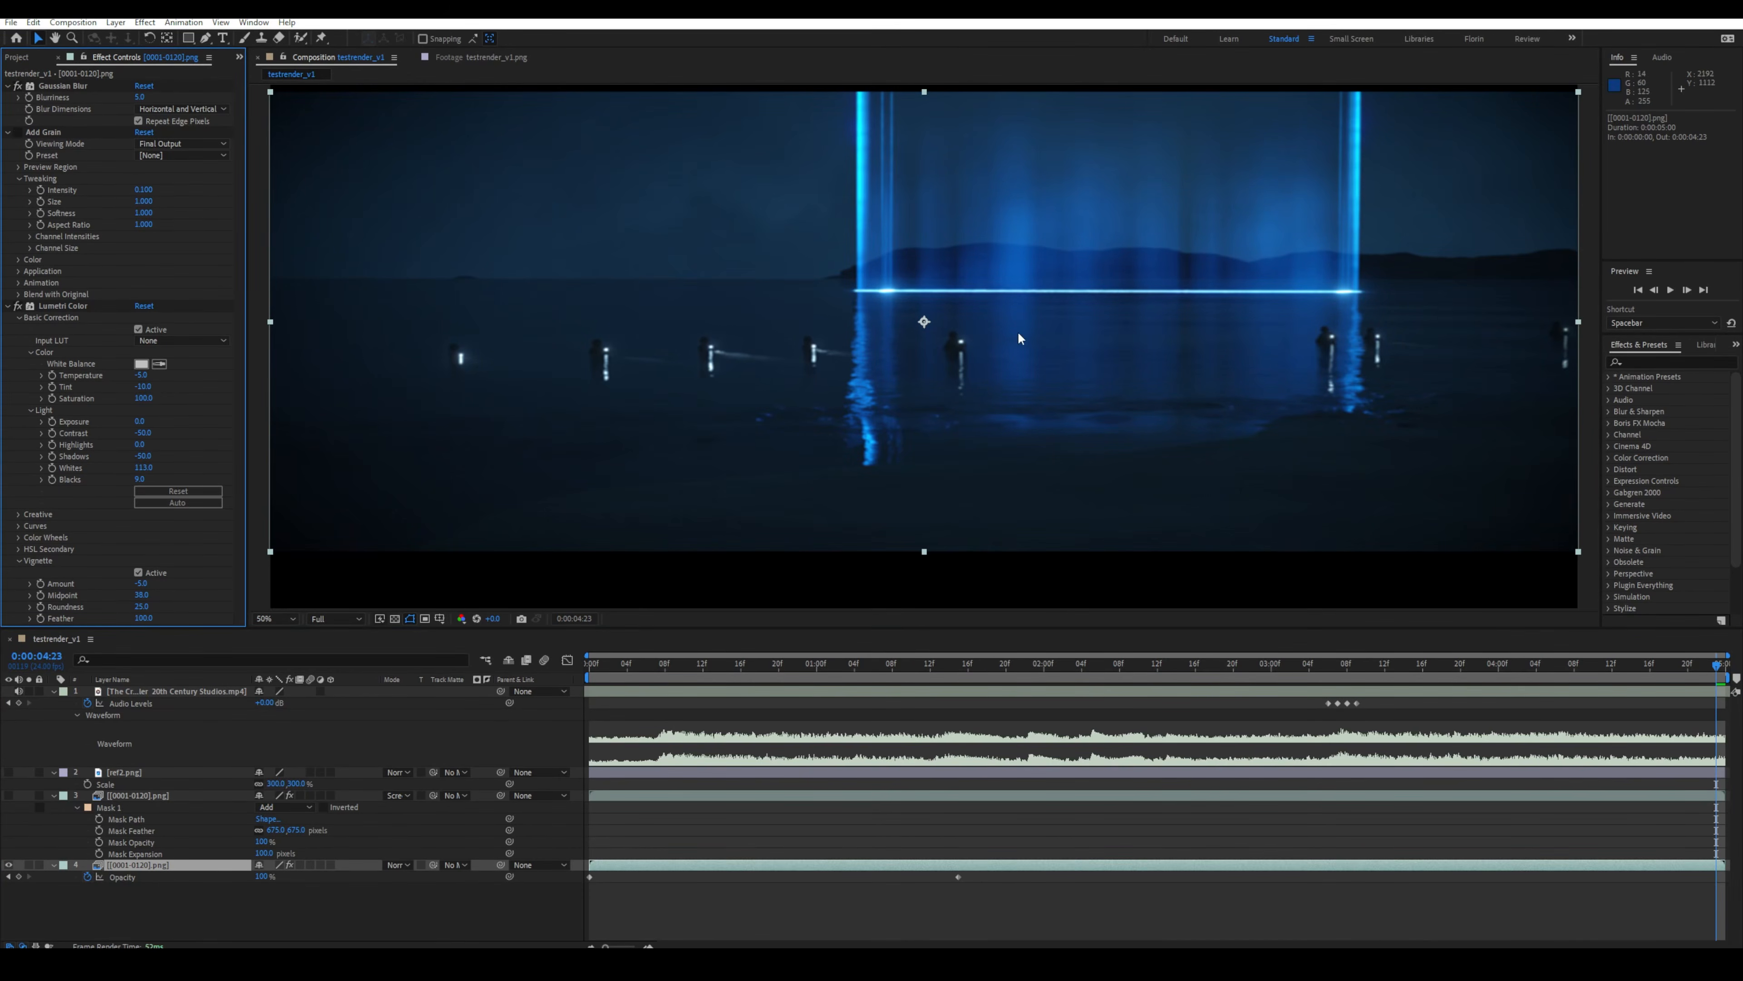
pyautogui.press('.')
pyautogui.press('.')
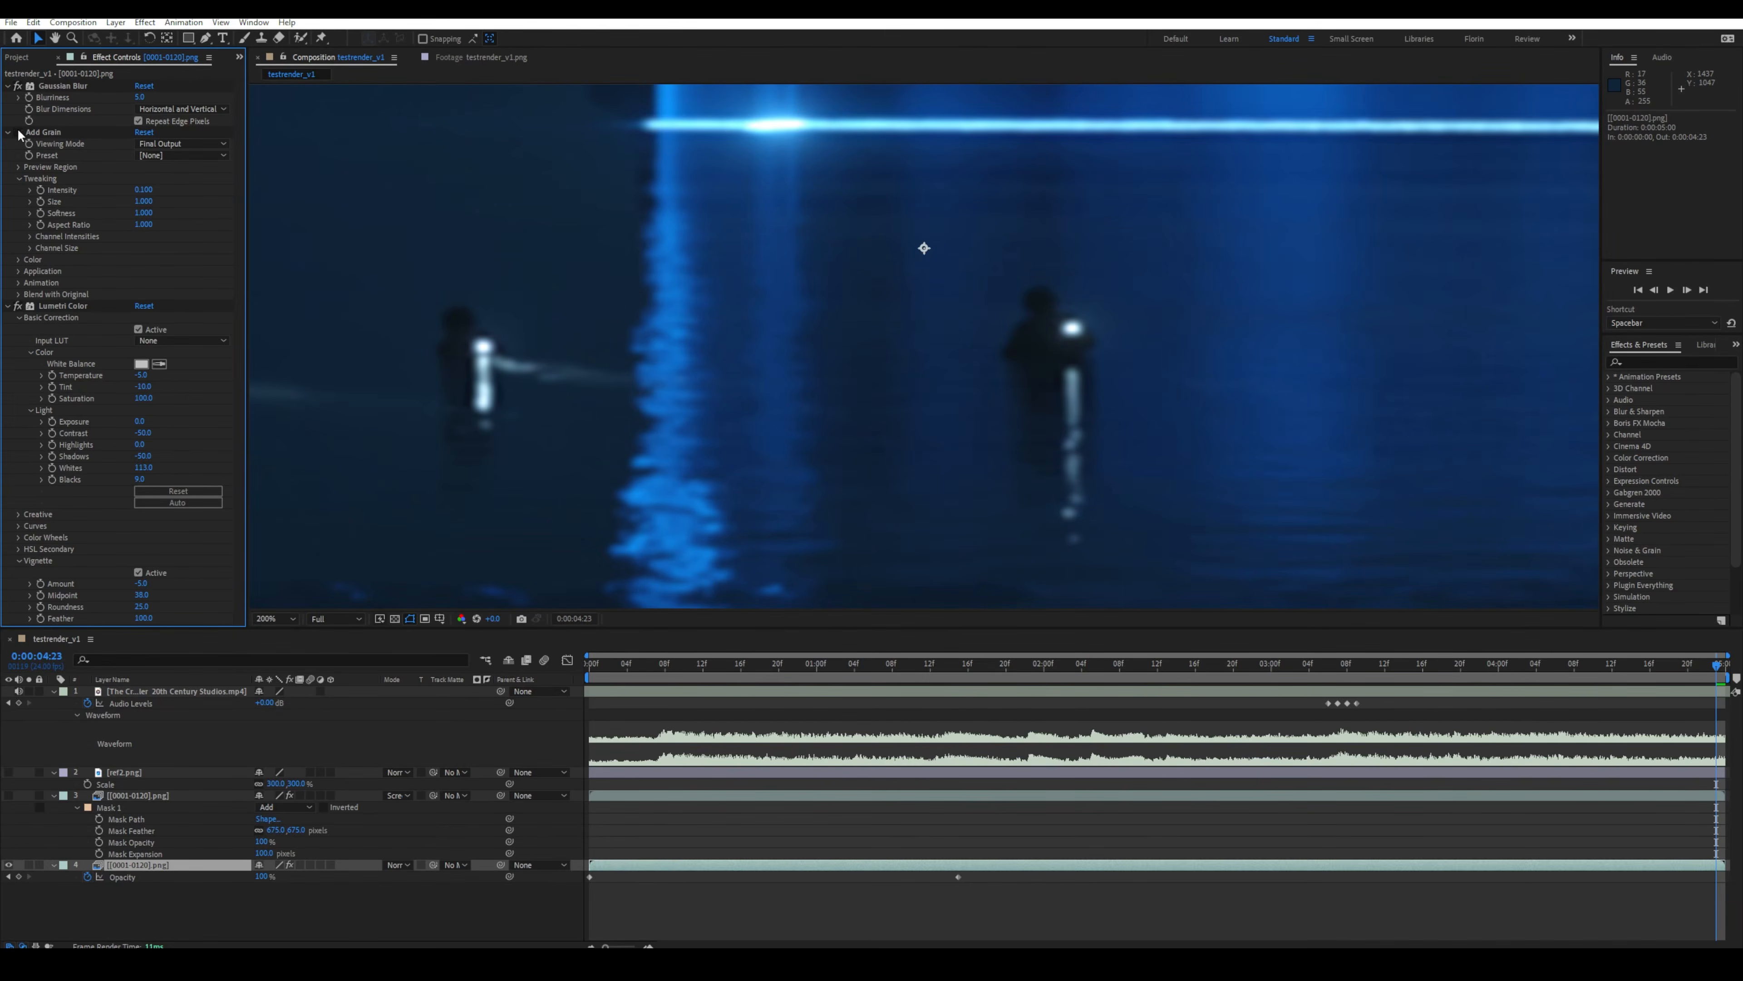
pyautogui.press(',')
pyautogui.press(',')
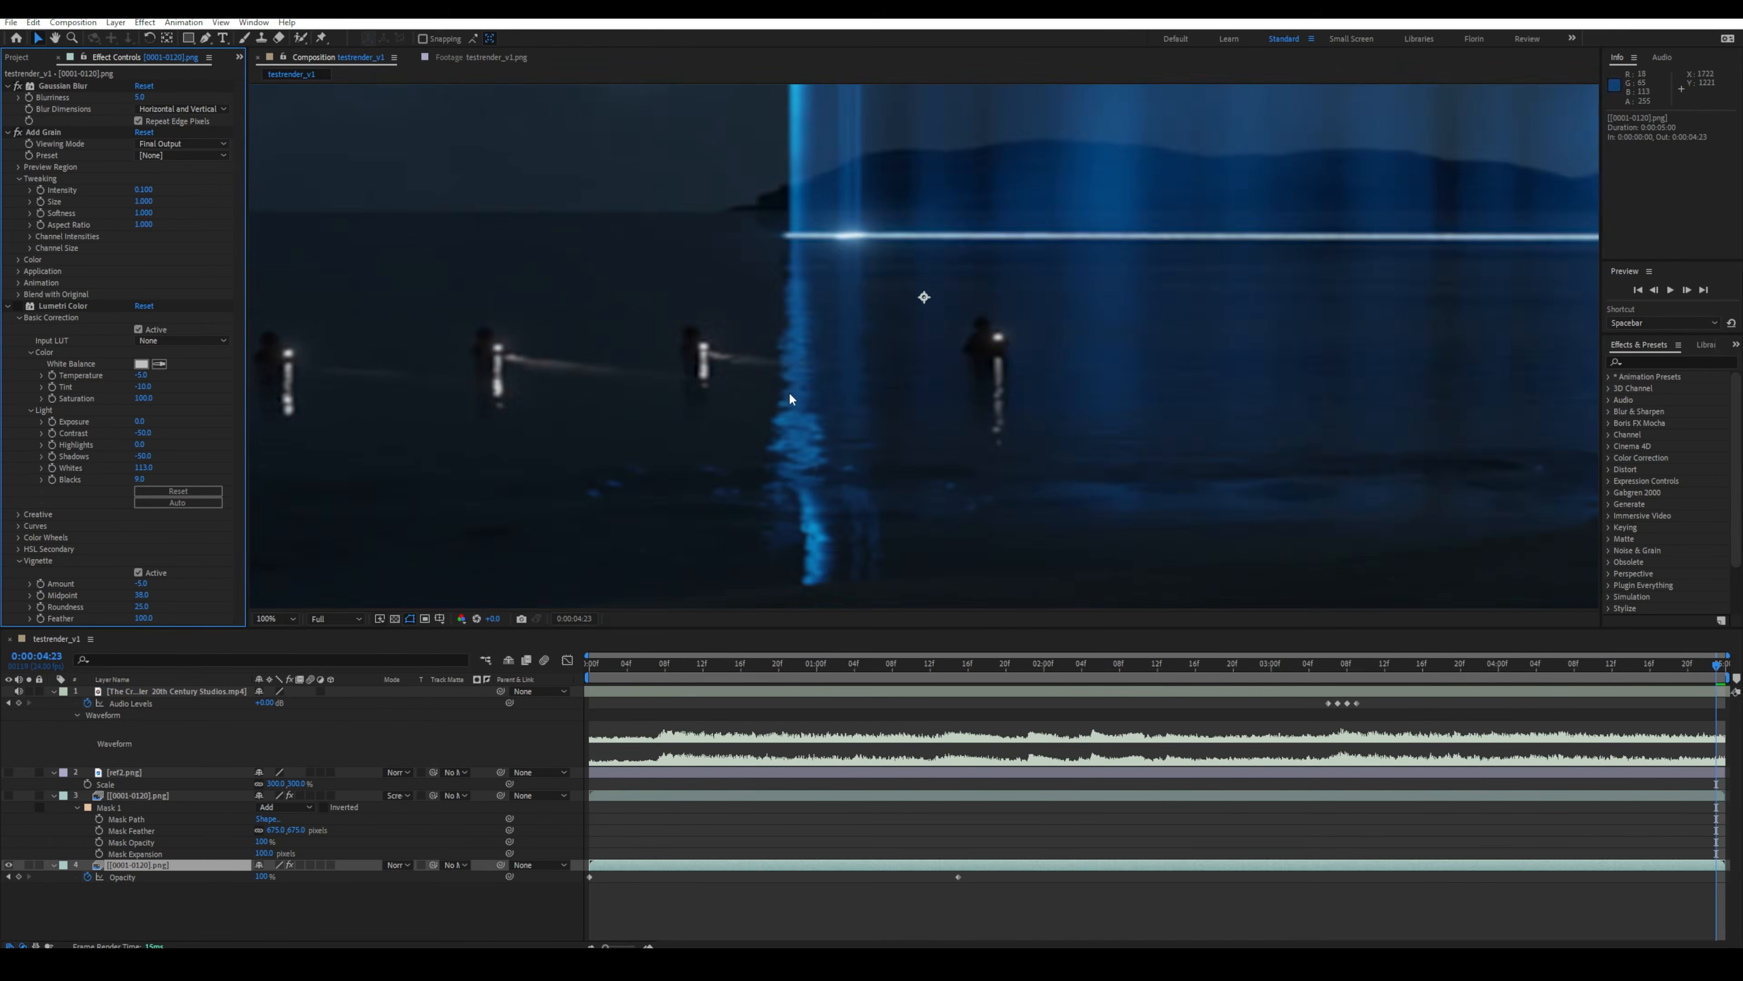
# Review the lower layer's Lumetri Color grade by toggling the effect, its Vignette and its Creative split toning adjustments.
pyautogui.click(16, 306)
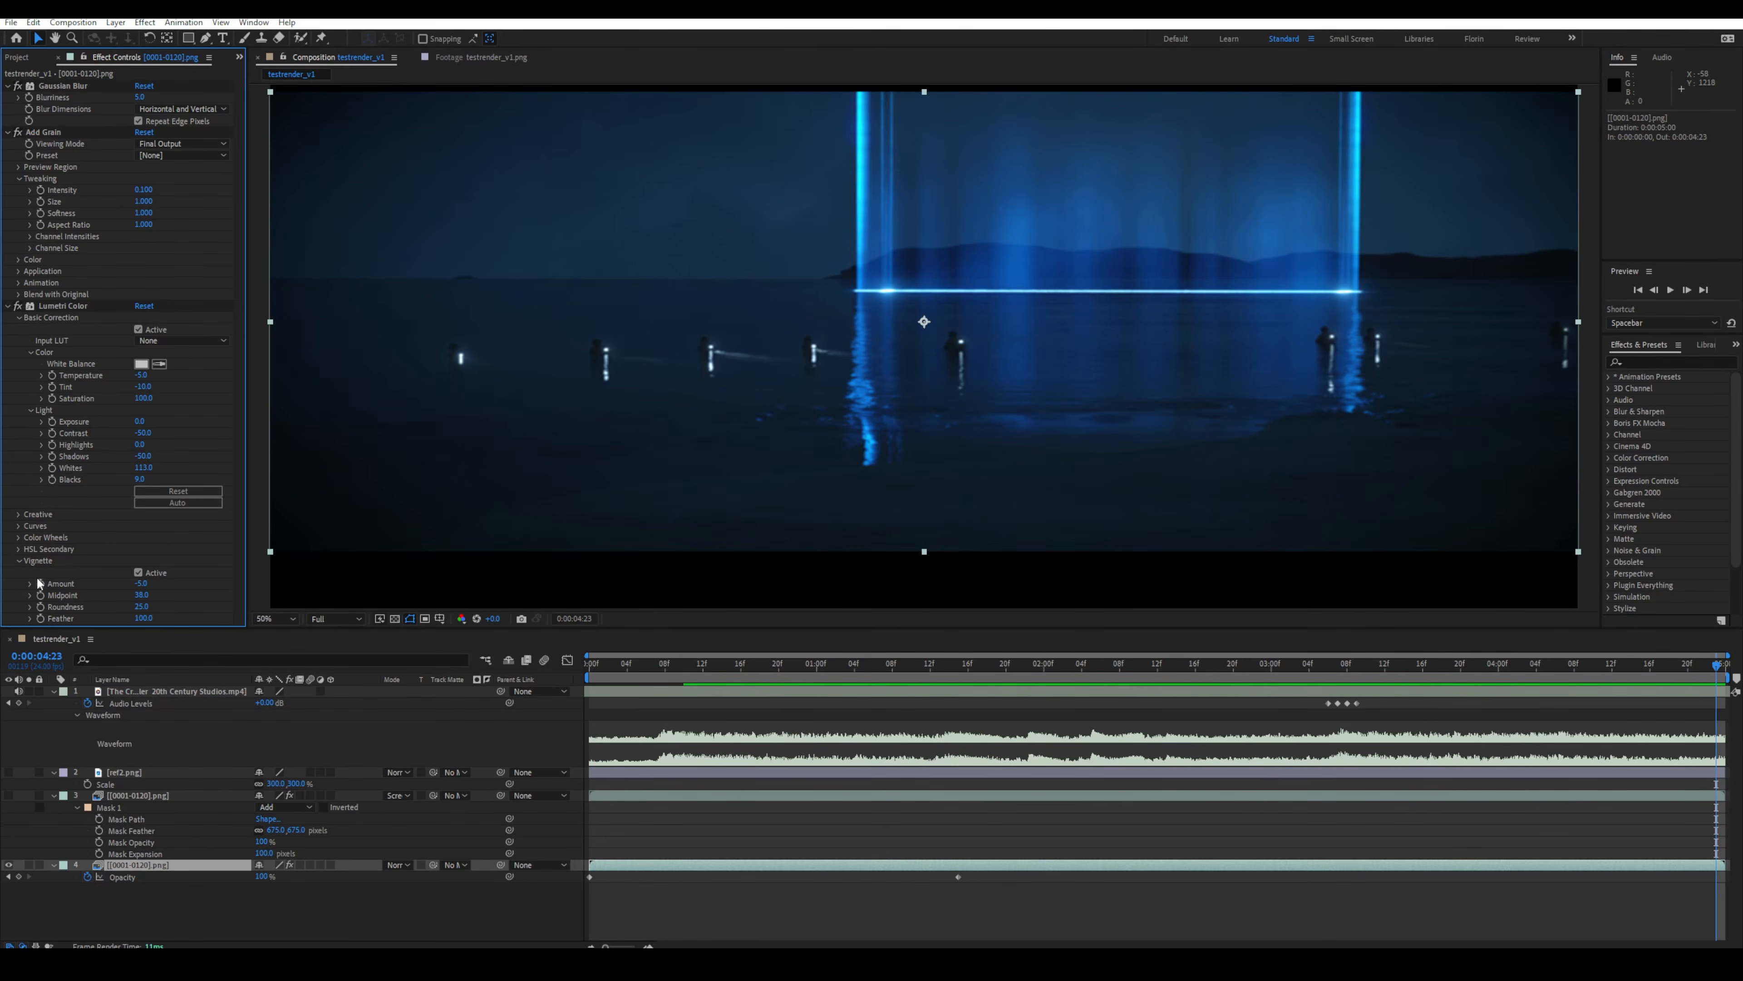
pyautogui.moveTo(140, 583); pyautogui.dragTo(134, 583)
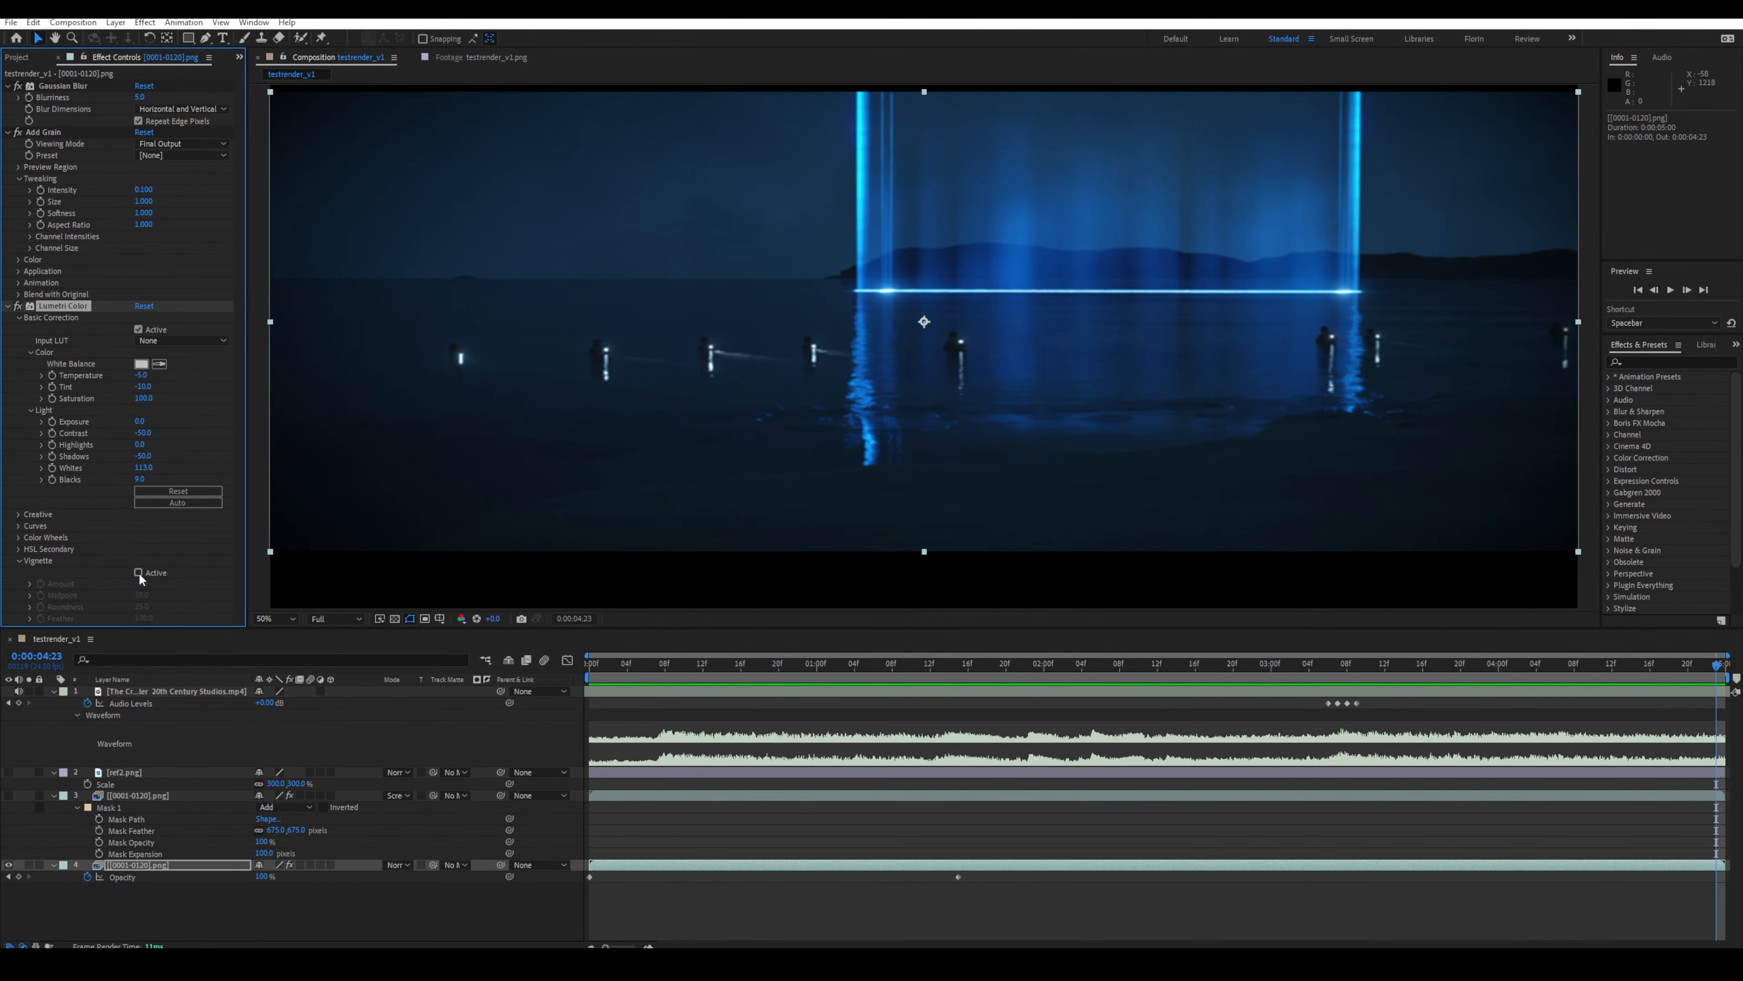
pyautogui.click(19, 514)
pyautogui.scroll(-5, 125, 502)
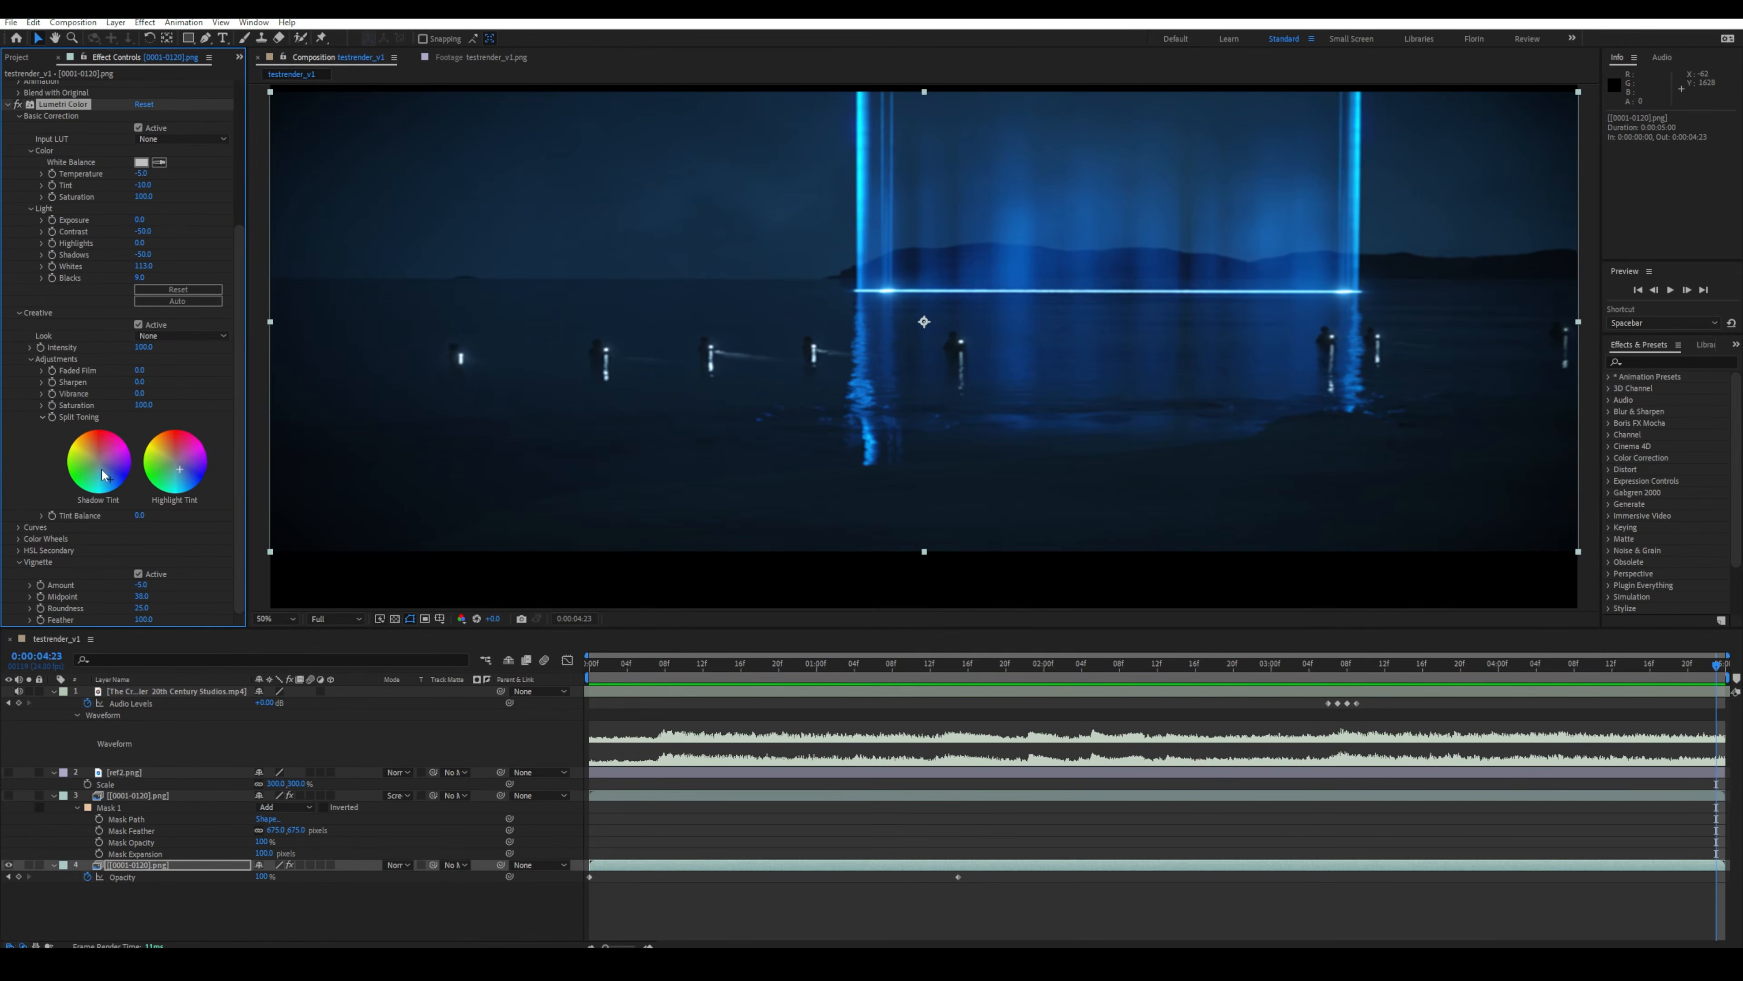
pyautogui.click(139, 325)
pyautogui.click(138, 324)
# Compare the graded frame with the ref2.png reference and play a preview of the whole composition.
pyautogui.click(8, 772)
pyautogui.click(9, 773)
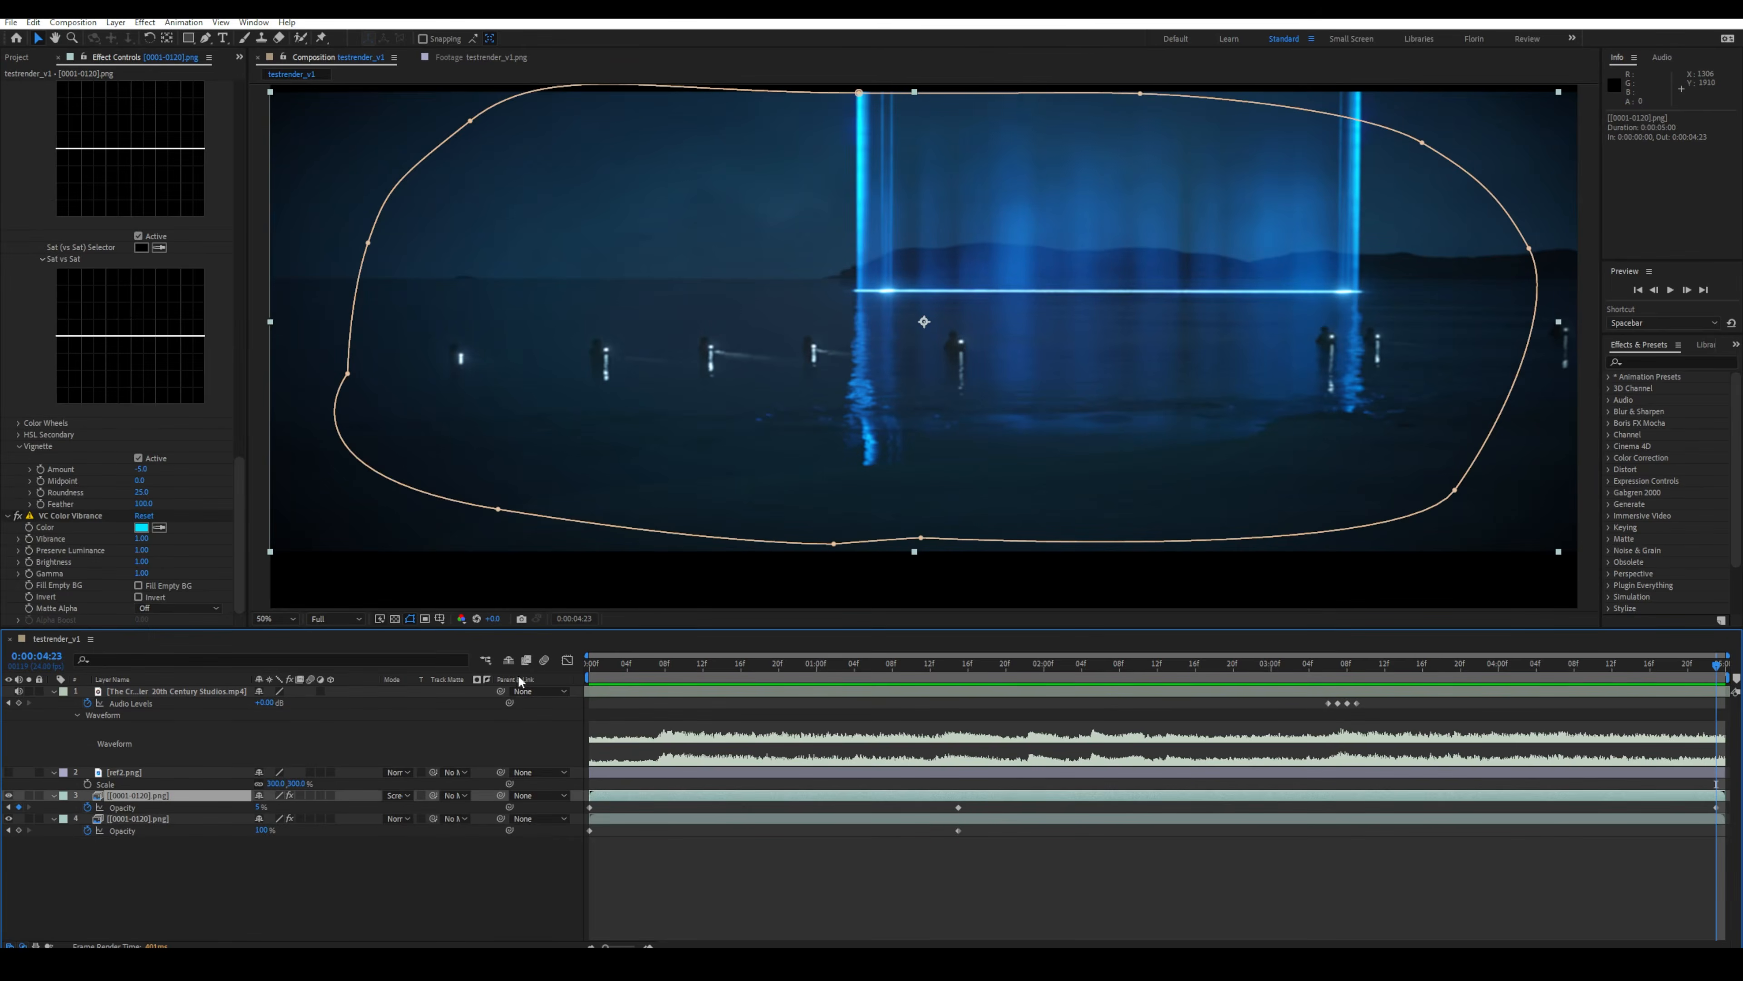
pyautogui.scroll(-2, 930, 378)
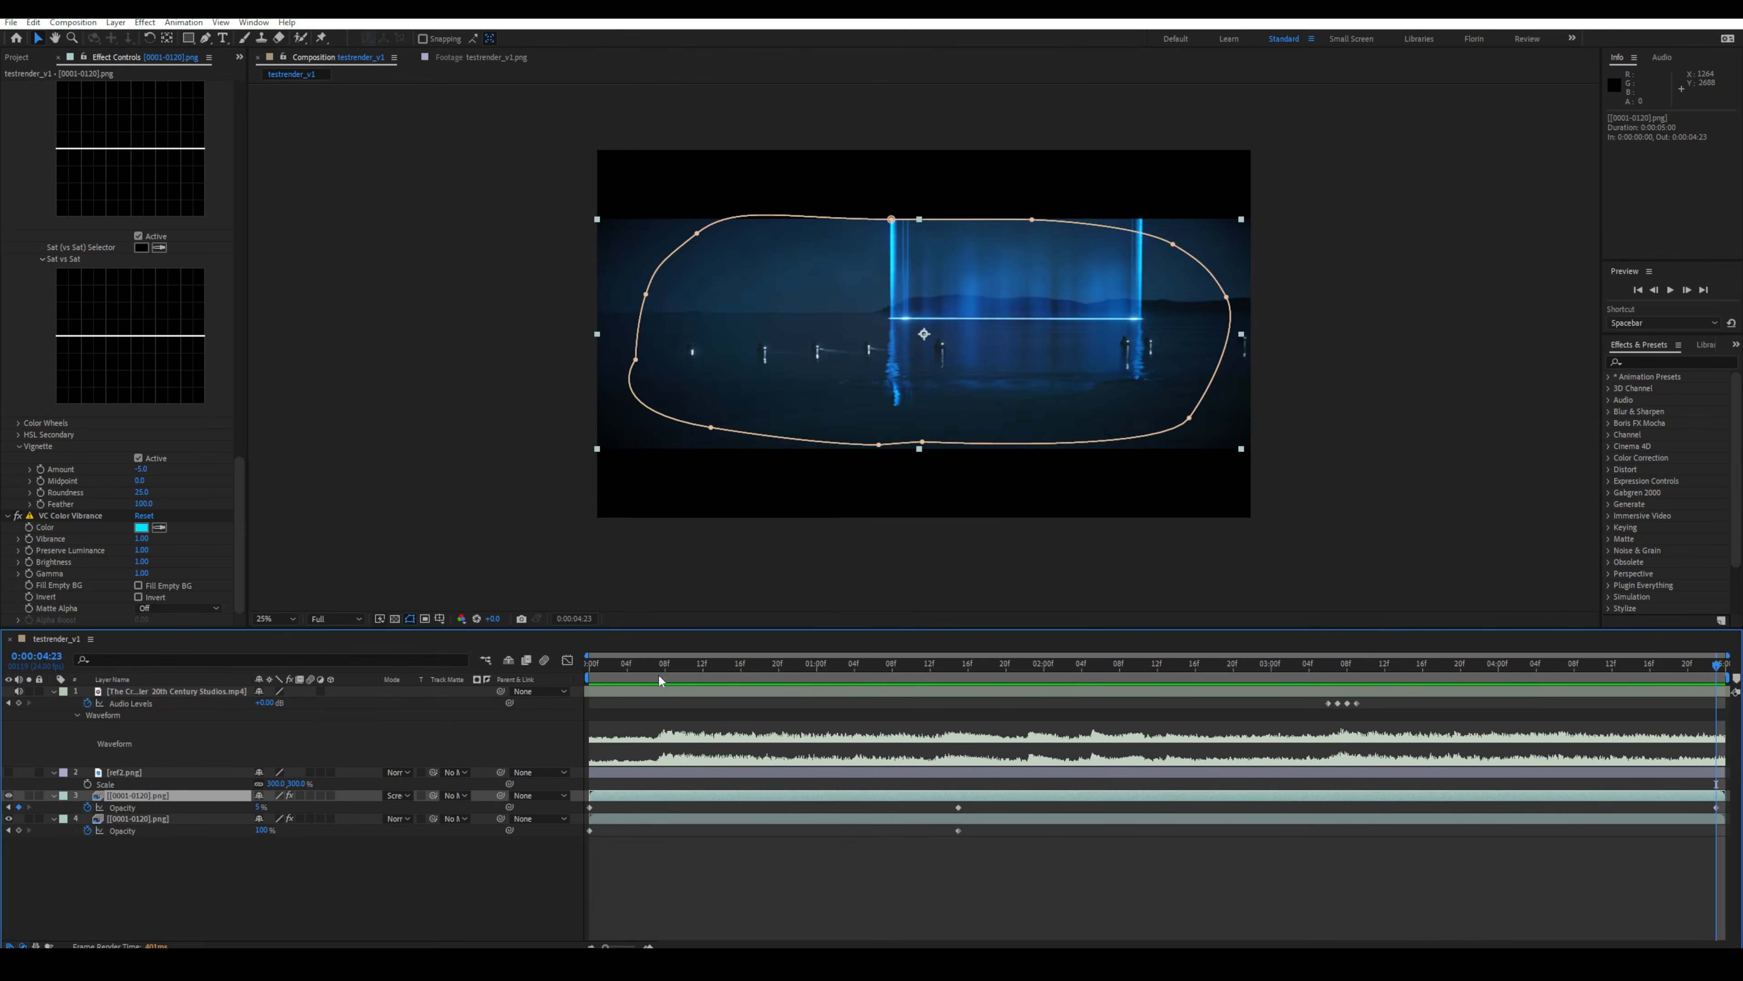
pyautogui.press('space')
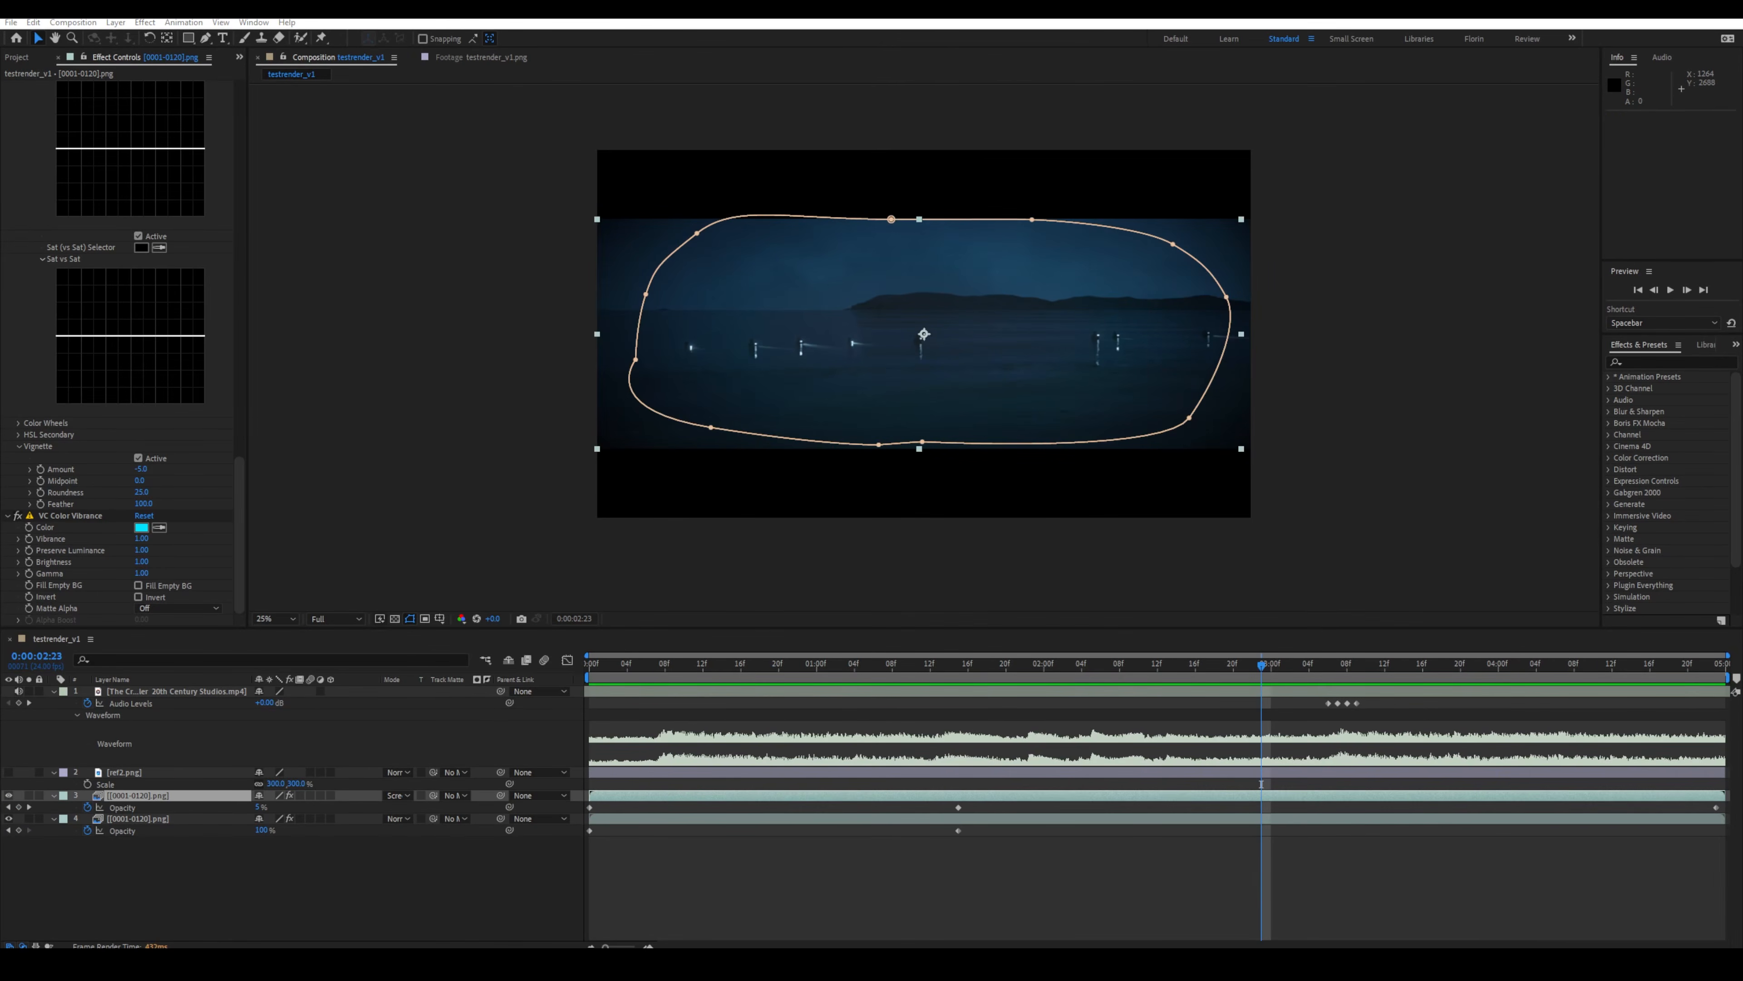